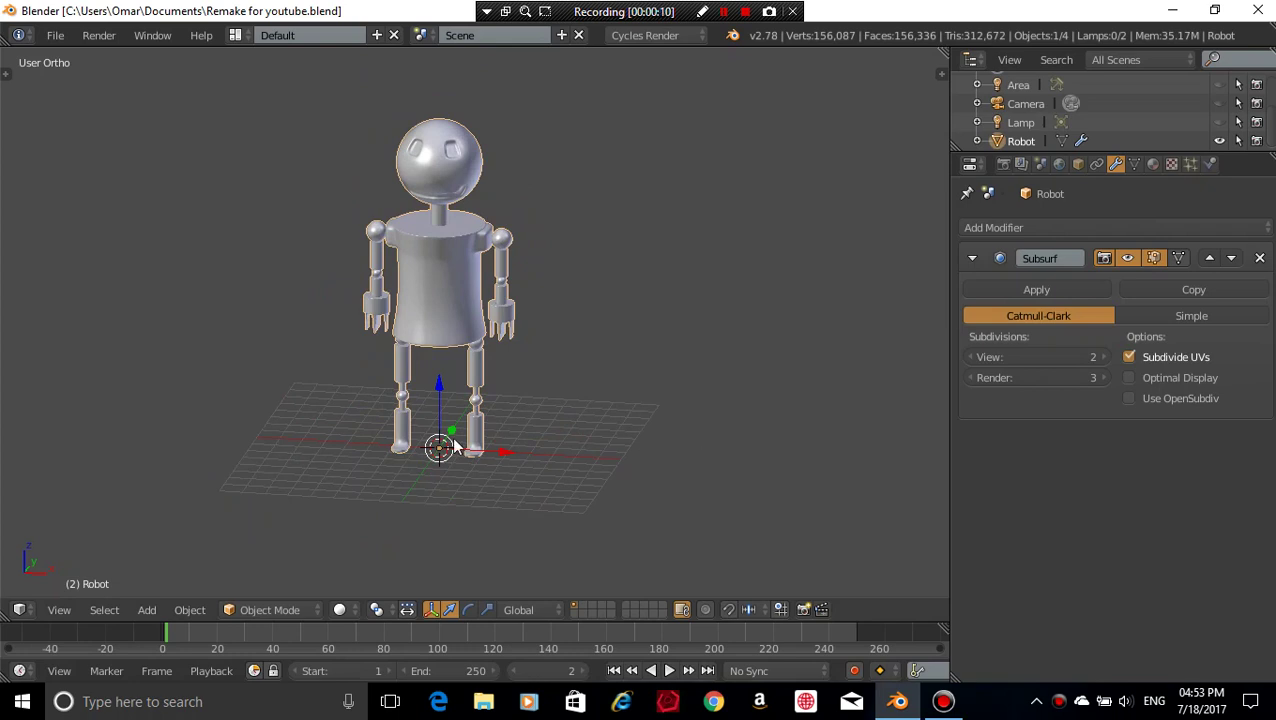
- Examine the robot model from the front, looking over its head, torso, arms and legs
key("KP_1")
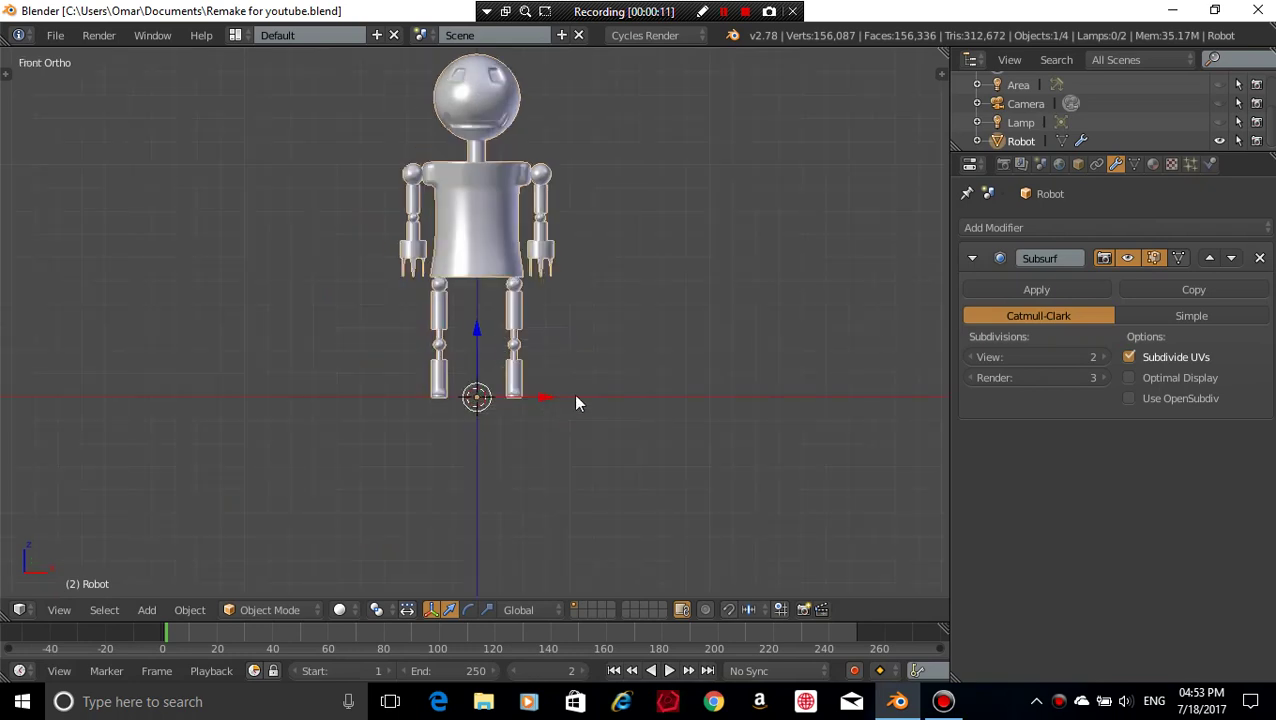
middle_click_drag(673, 323, 561, 342, "shift")
scroll(497, 465, "down", 1)
scroll(497, 465, "up", 1)
key("KP_1")
middle_click_drag(569, 276, 568, 448, "shift")
scroll(571, 336, "up", 2)
scroll(568, 448, "down", 1)
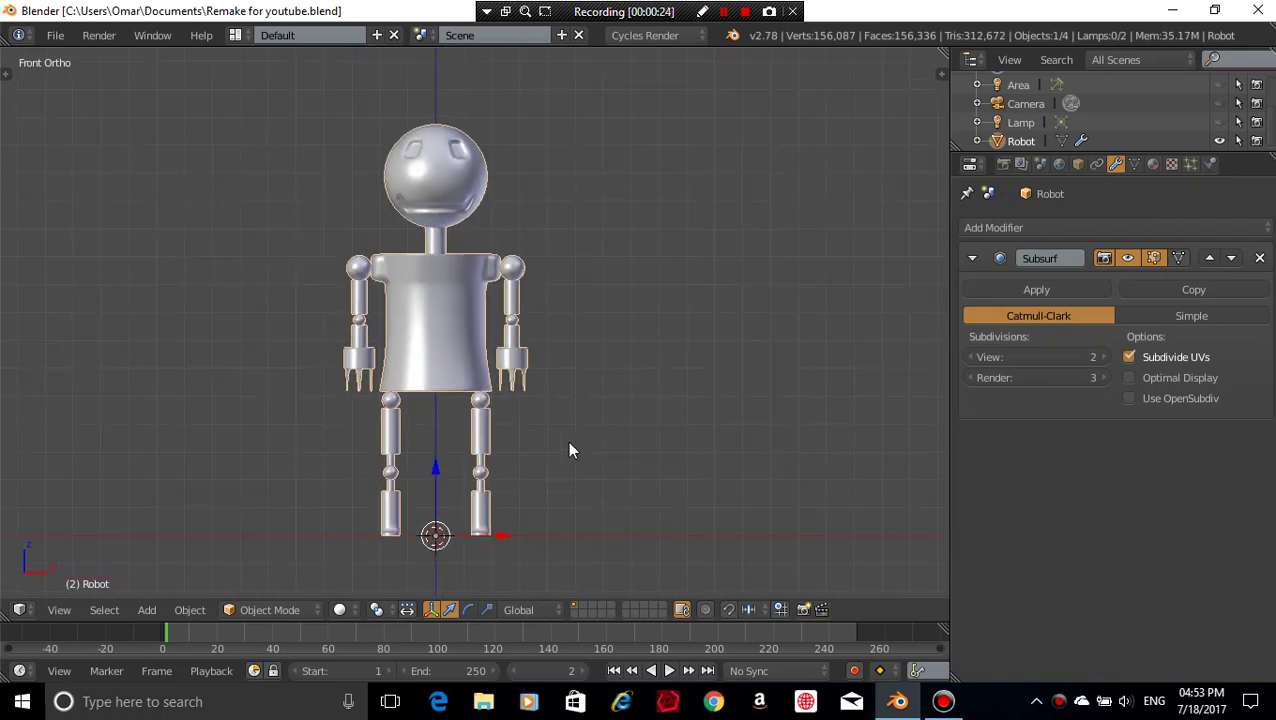
middle_click_drag(578, 416, 585, 347, "shift")
scroll(585, 348, "up", 5)
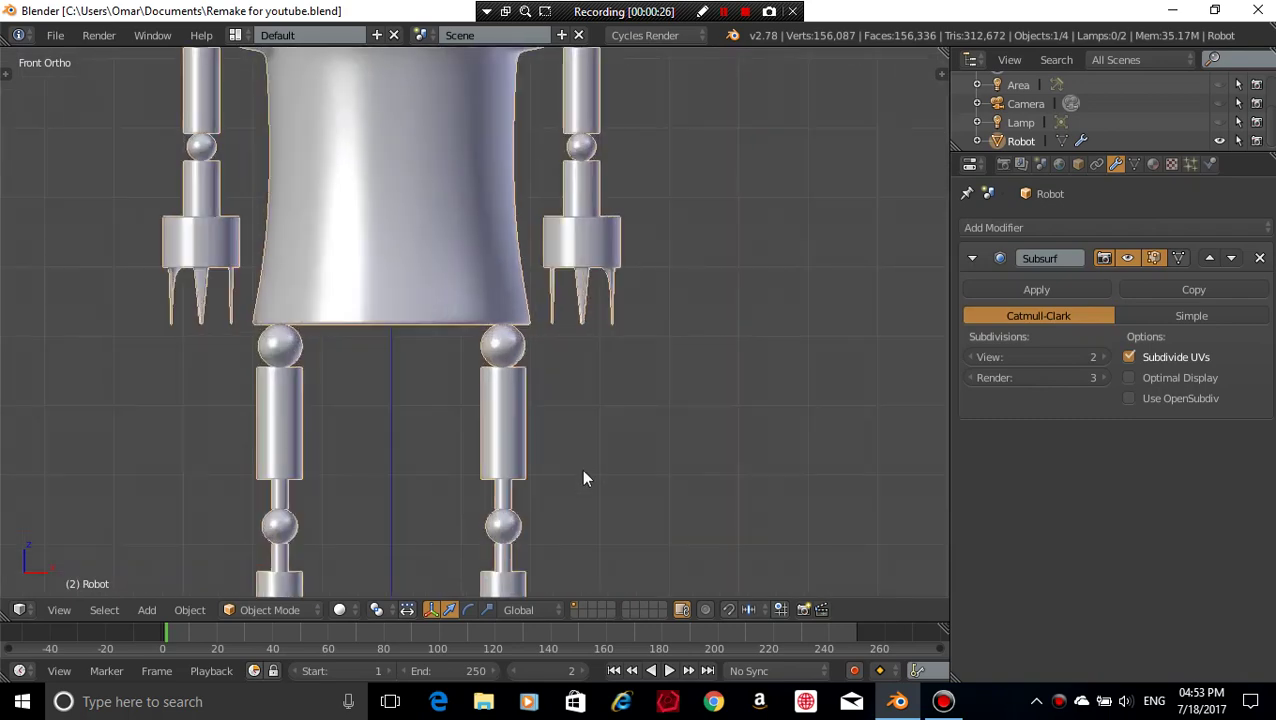
middle_click_drag(574, 455, 524, 146, "shift")
scroll(467, 393, "down", 6)
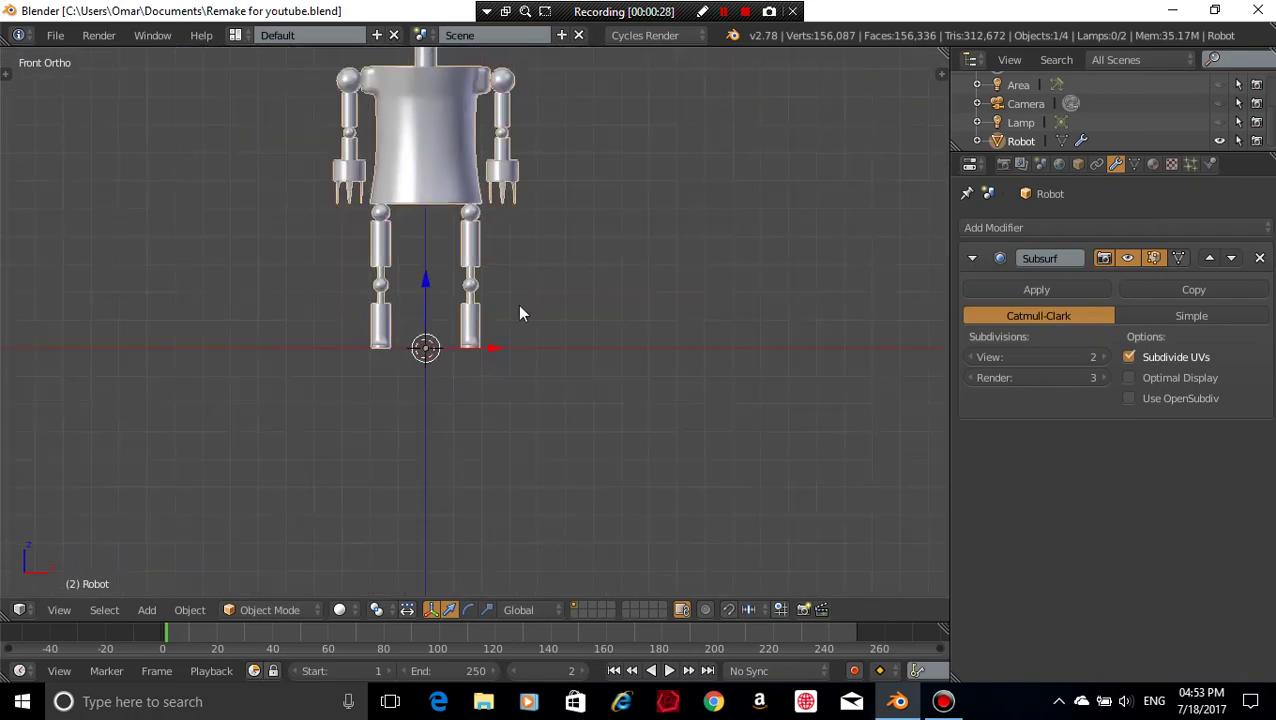
middle_click_drag(537, 243, 548, 412, "shift")
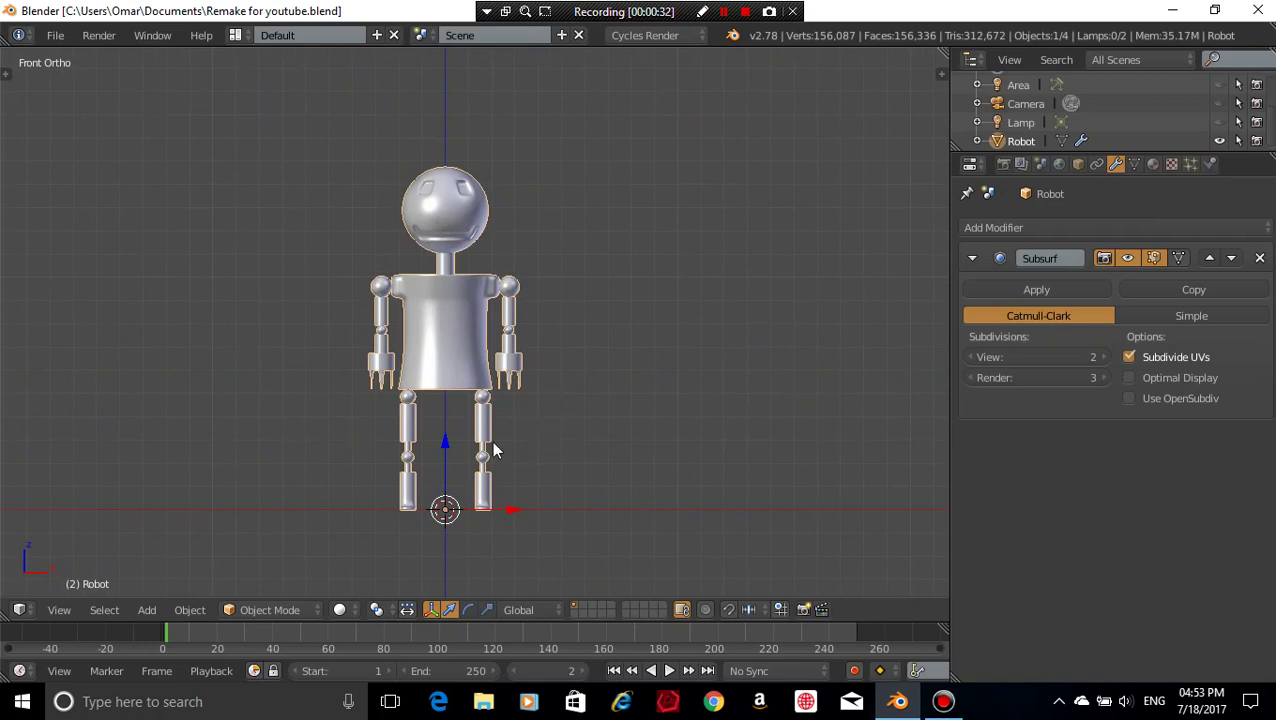
- Apply the robot's location transform and snap the 3D cursor to the scene center
key("ctrl+a")
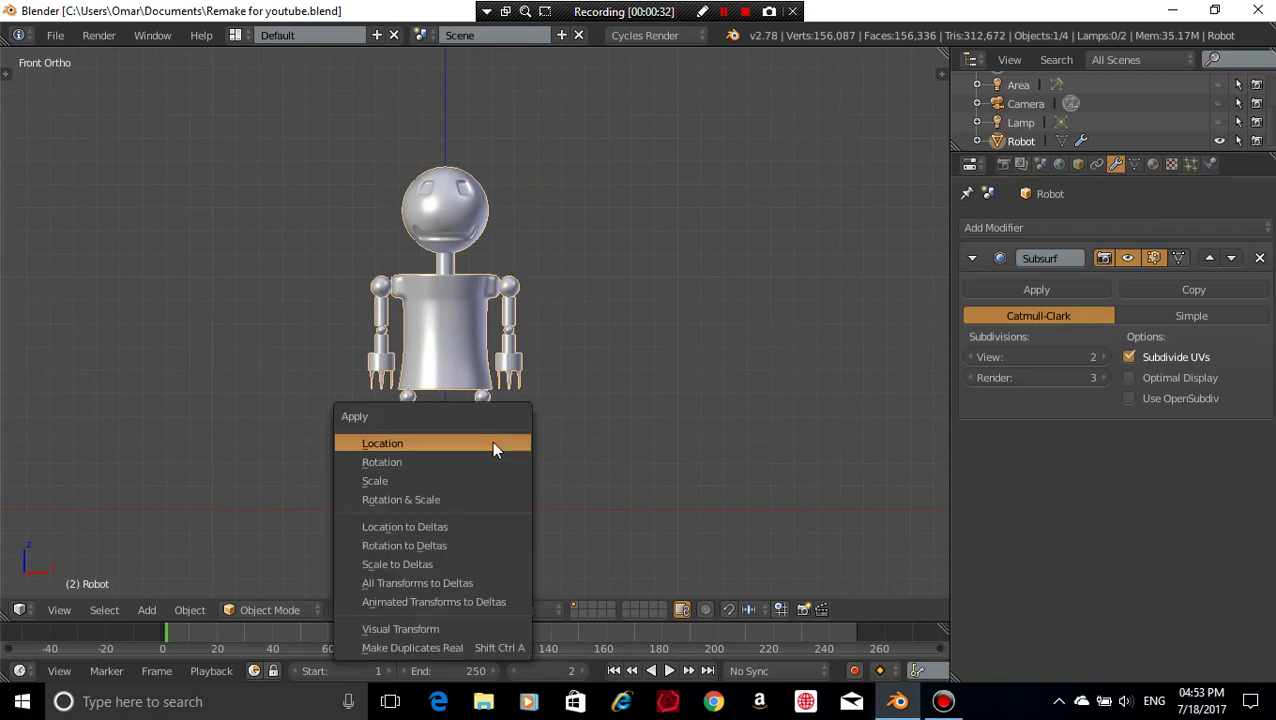
left_click(384, 444)
key("shift+s")
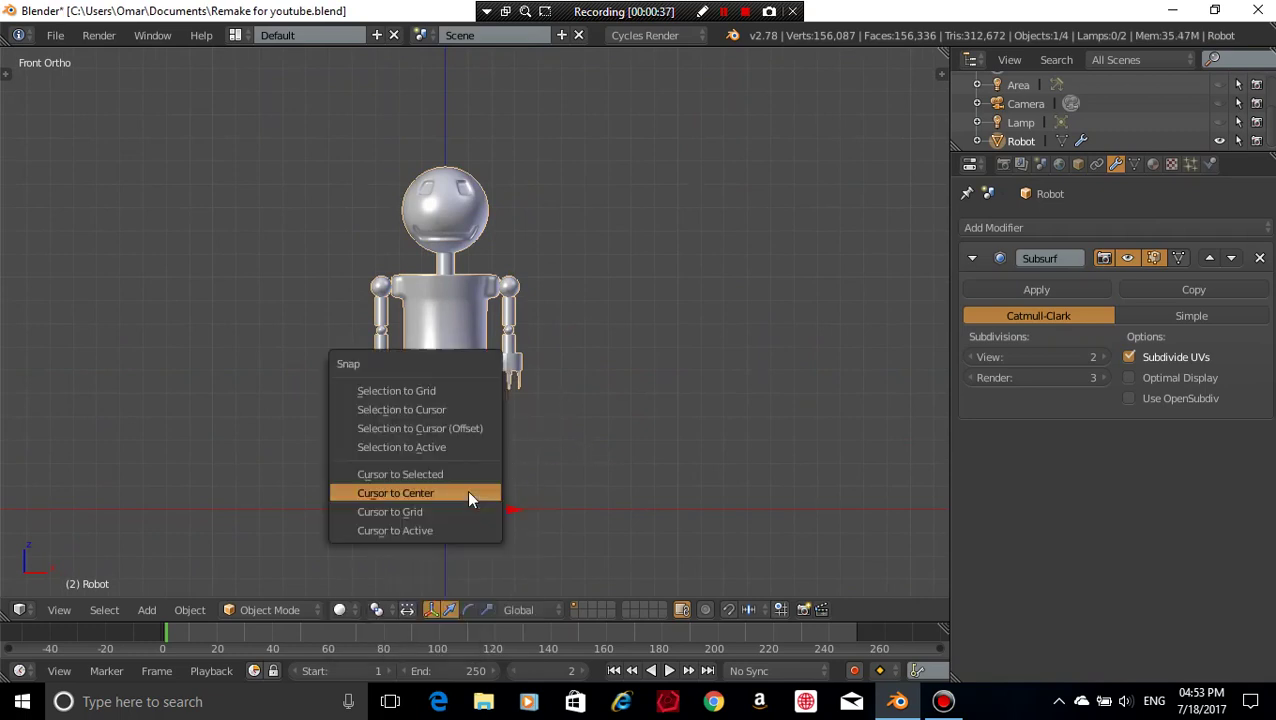
left_click(466, 494)
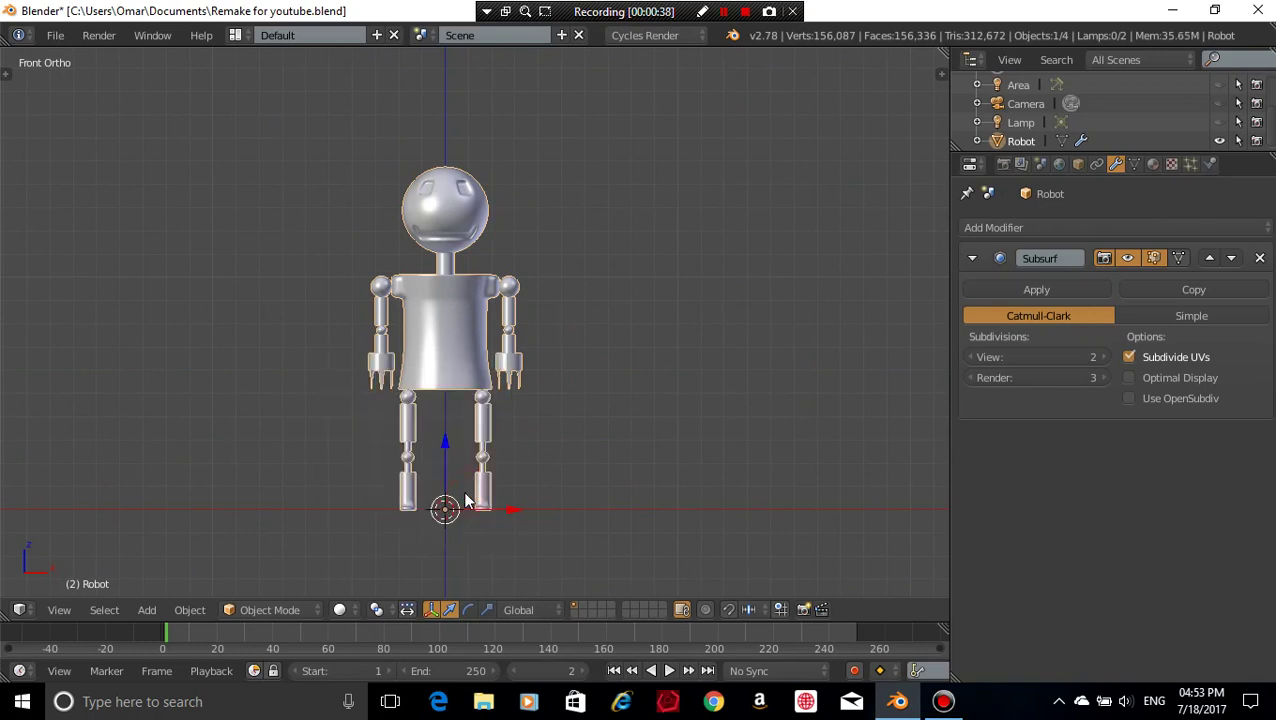
- Add a single-bone armature and move it up along Z to about 5.38, just above the base of the torso
scroll(609, 478, "up", 2)
scroll(618, 333, "down", 4, "shift")
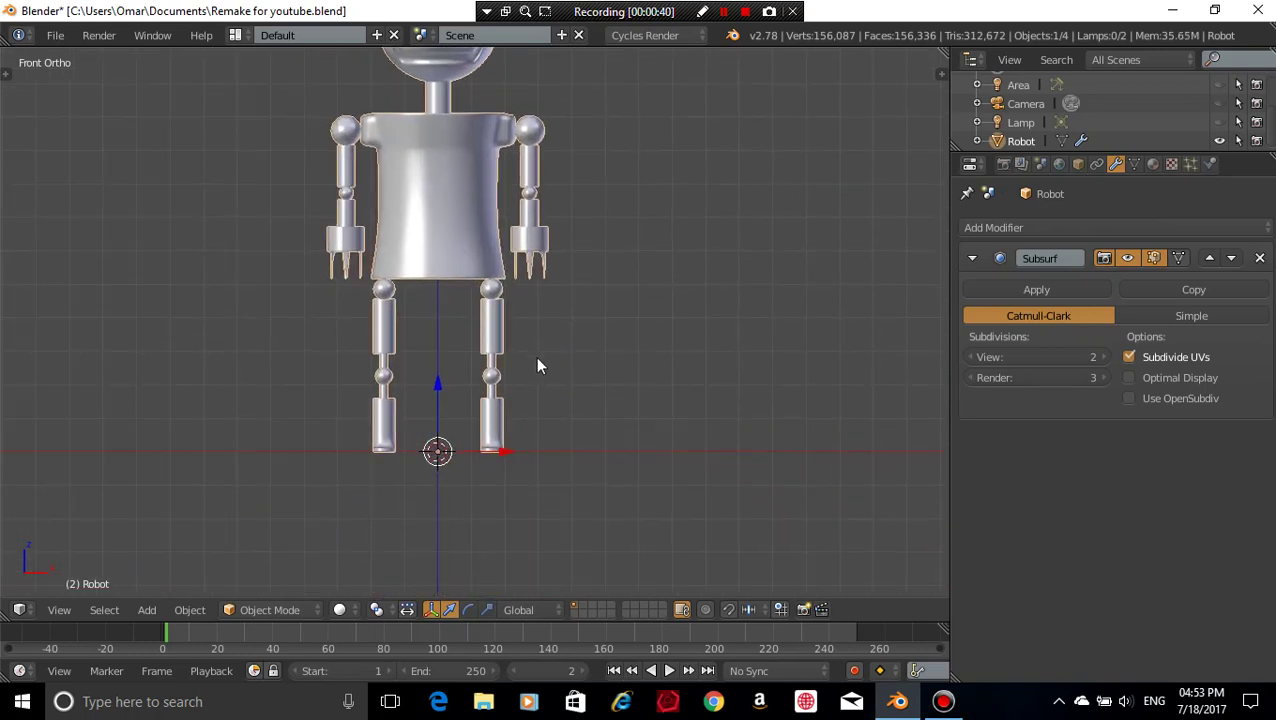
middle_click_drag(537, 366, 592, 417, "shift")
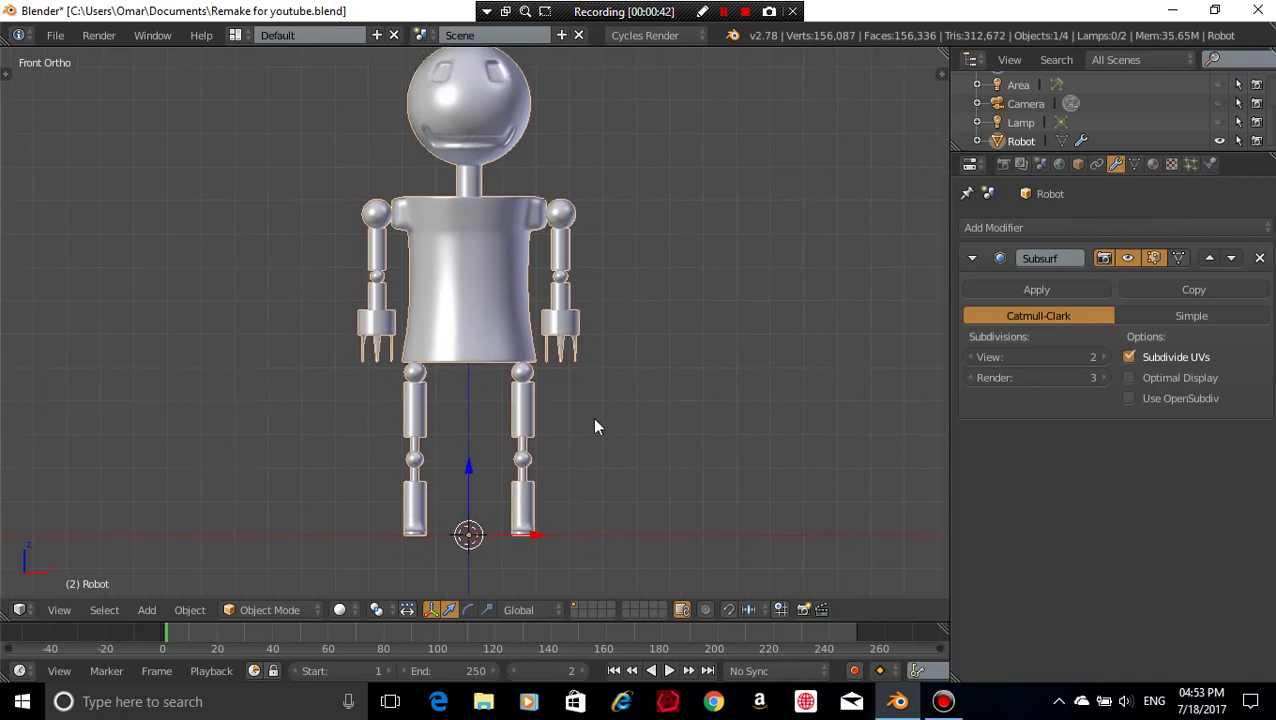
key("shift+a")
mouse_move(502, 461)
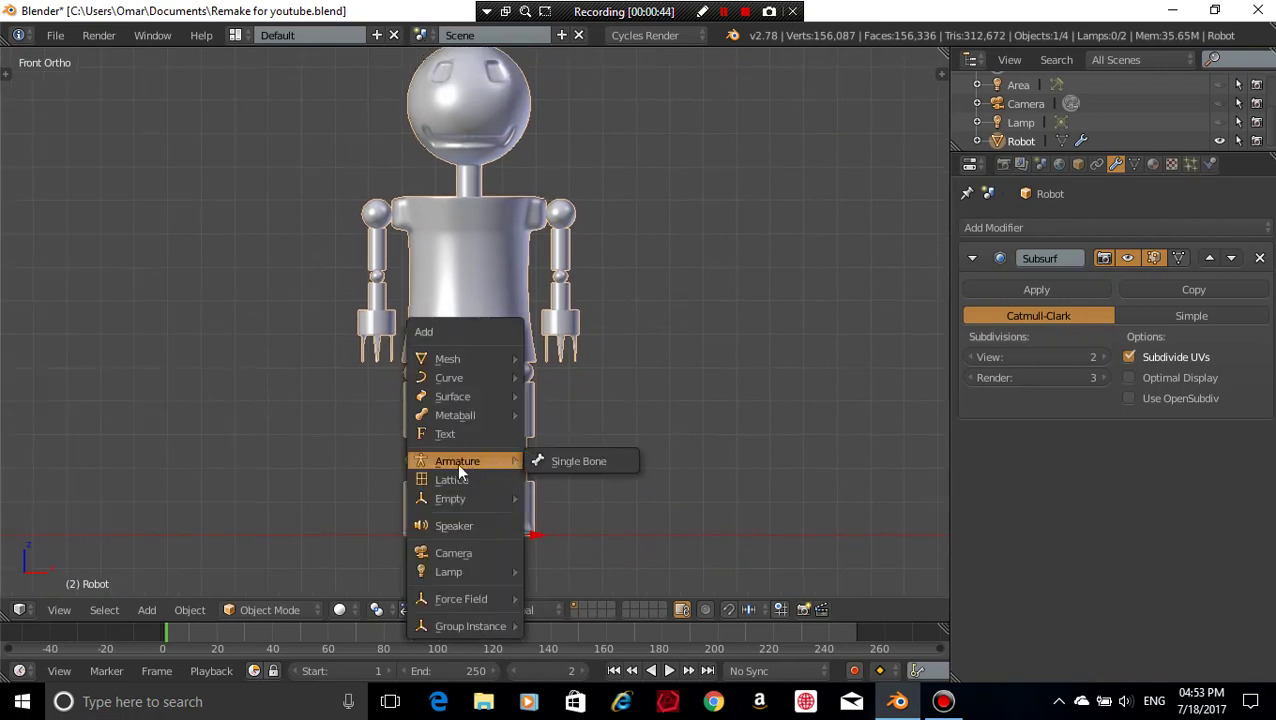
left_click(566, 463)
middle_click_drag(581, 450, 574, 467, "shift")
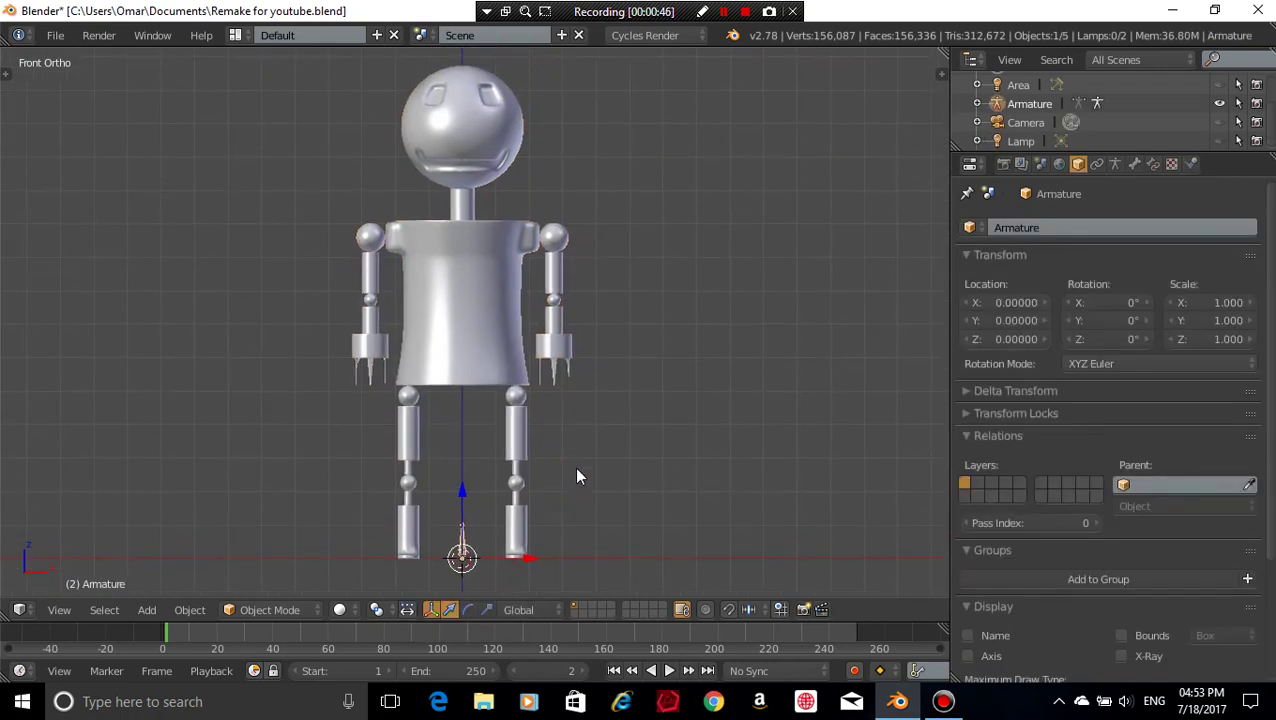
key("g")
key("z")
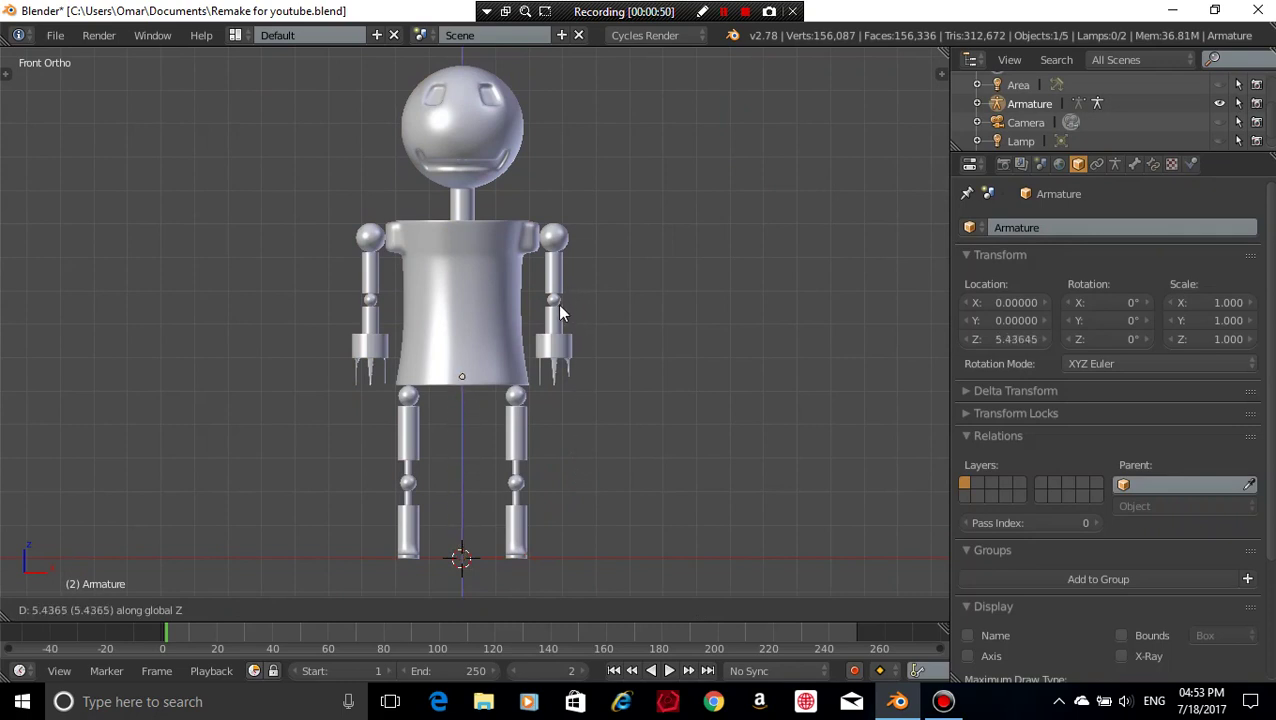
left_click(560, 328)
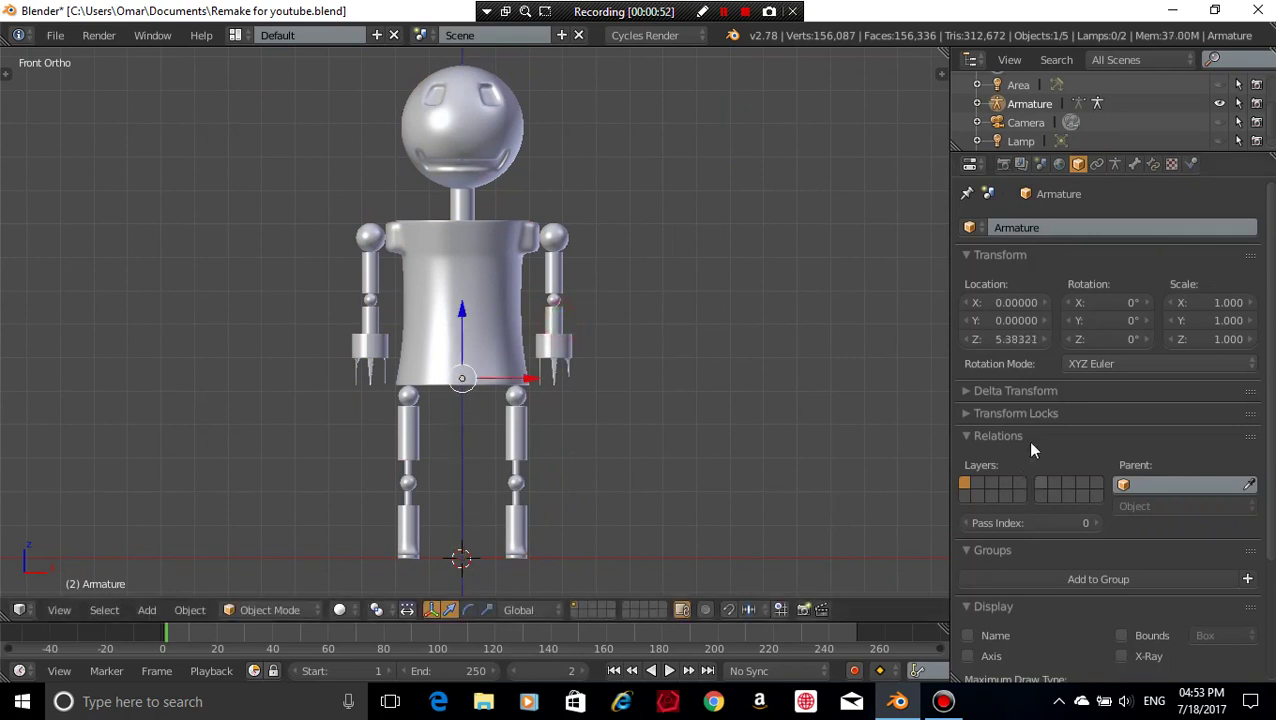
- Enable X-Ray display for the armature and enter its Edit Mode
left_click(1116, 165)
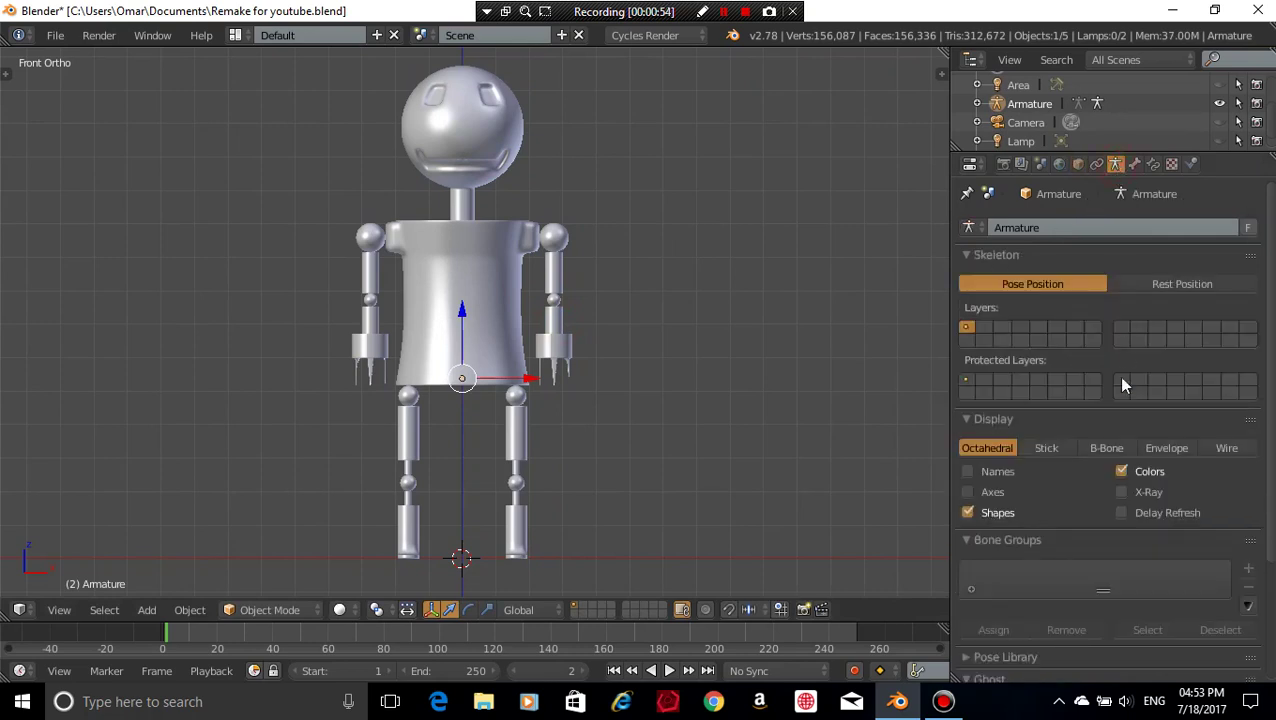
left_click(1121, 492)
scroll(517, 368, "up", 4)
key("Tab")
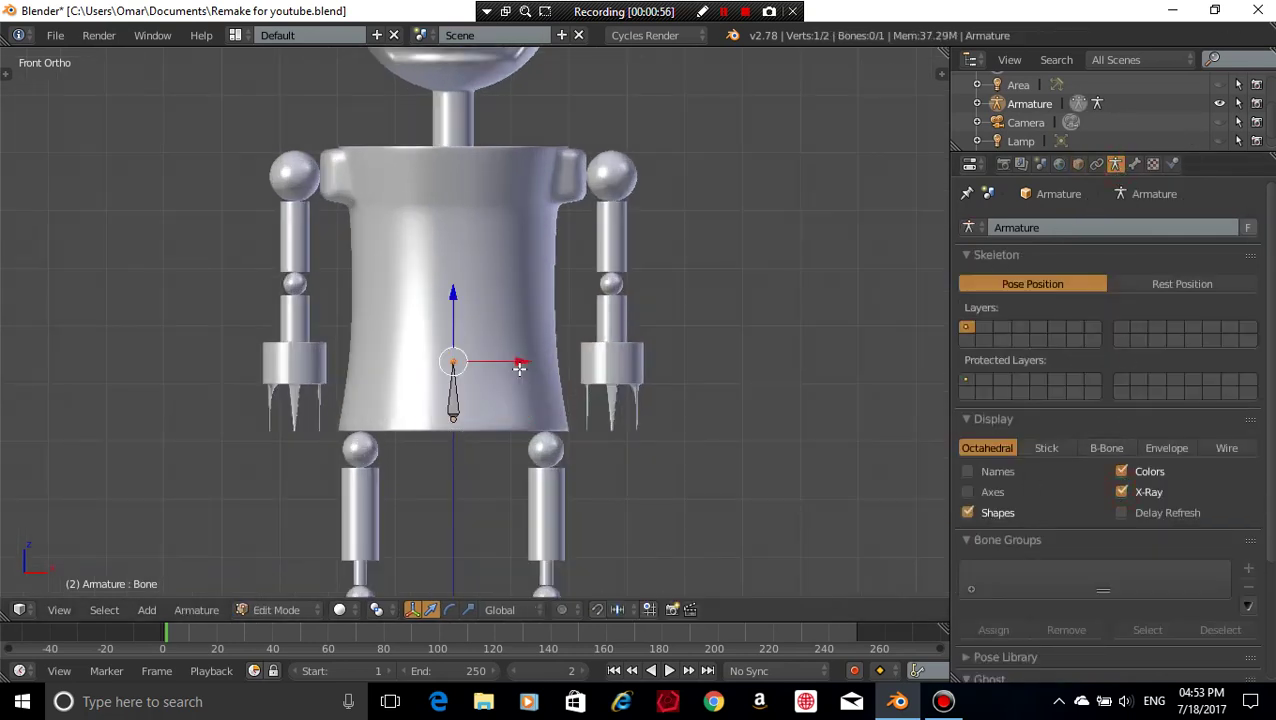
middle_click_drag(521, 353, 531, 416, "shift")
key("KP_3")
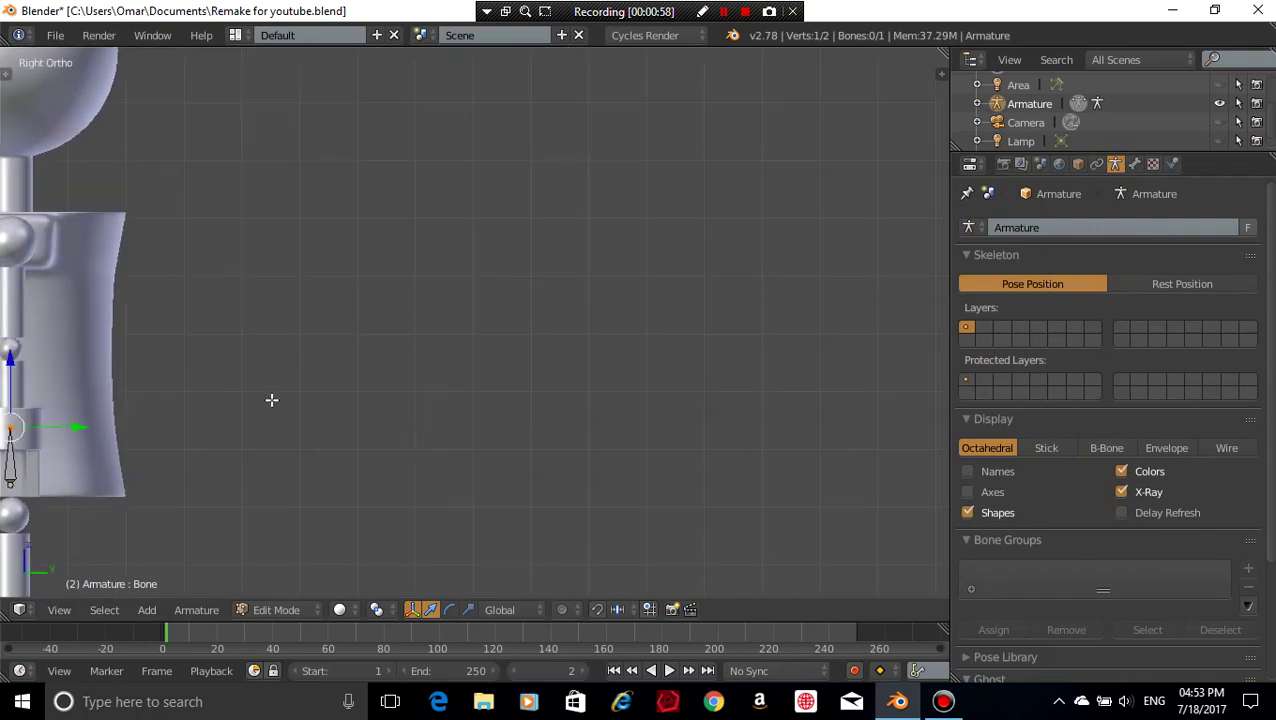
scroll(607, 299, "up", 4)
middle_click_drag(642, 426, 637, 307, "shift")
key("e")
key("z")
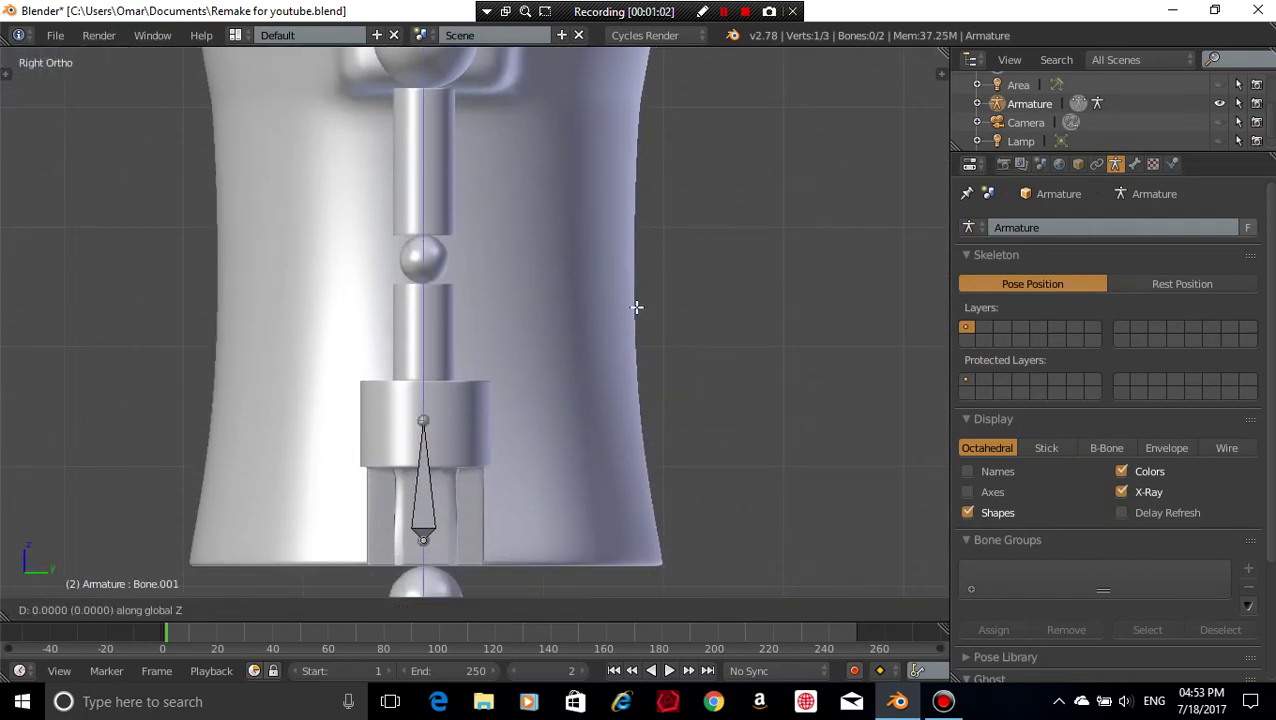
right_click(621, 159)
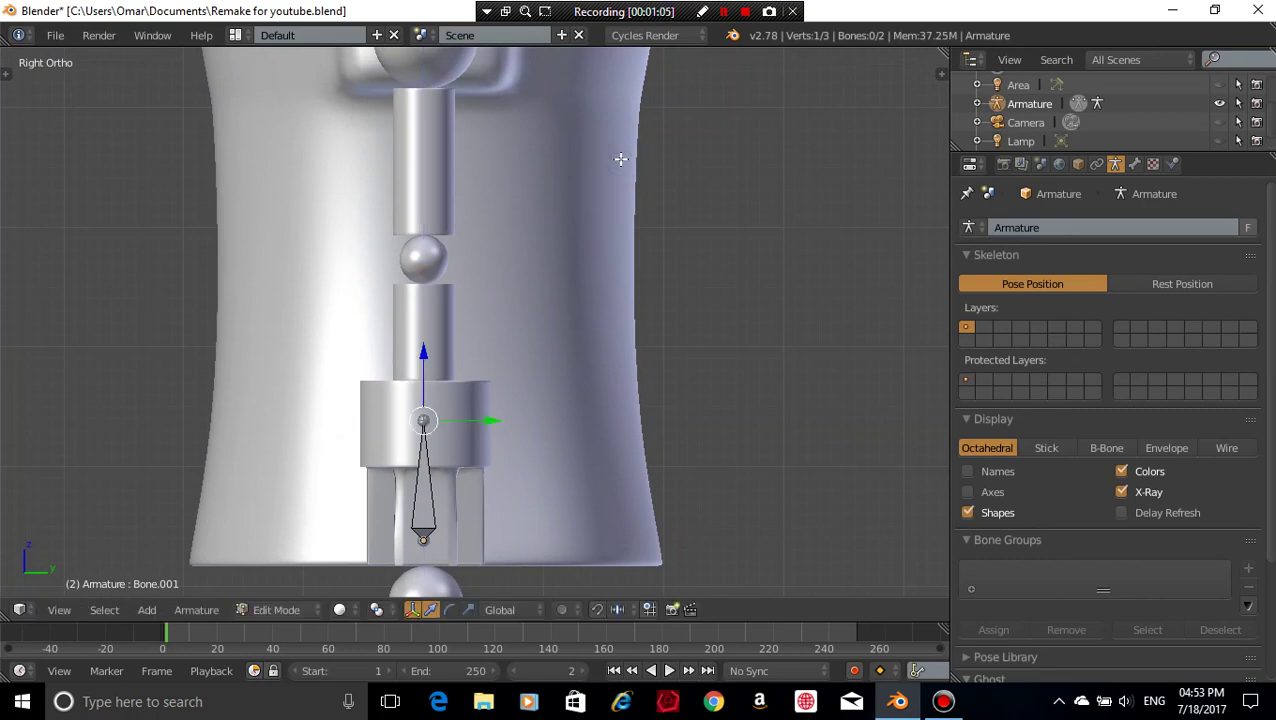
key("ctrl+z")
- Raise the first bone's tip along Z to mid-torso, level with the center of the elbow joints
key("g")
key("z")
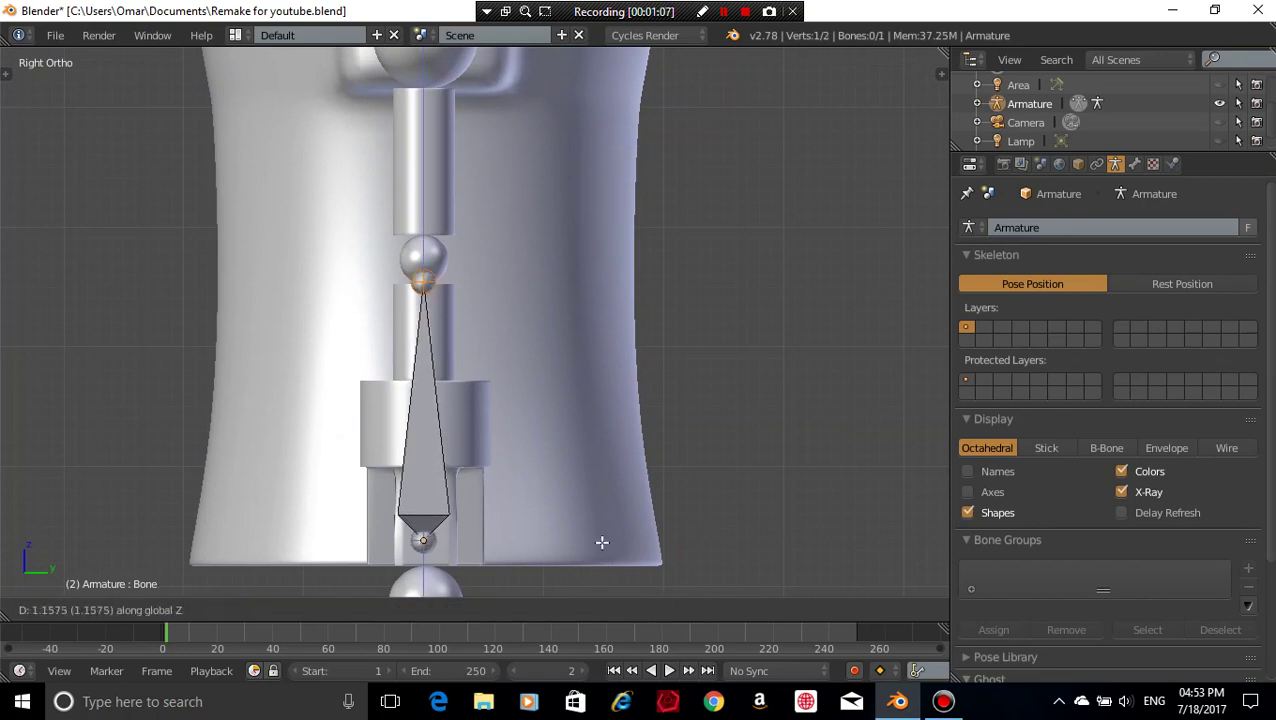
left_click(597, 543)
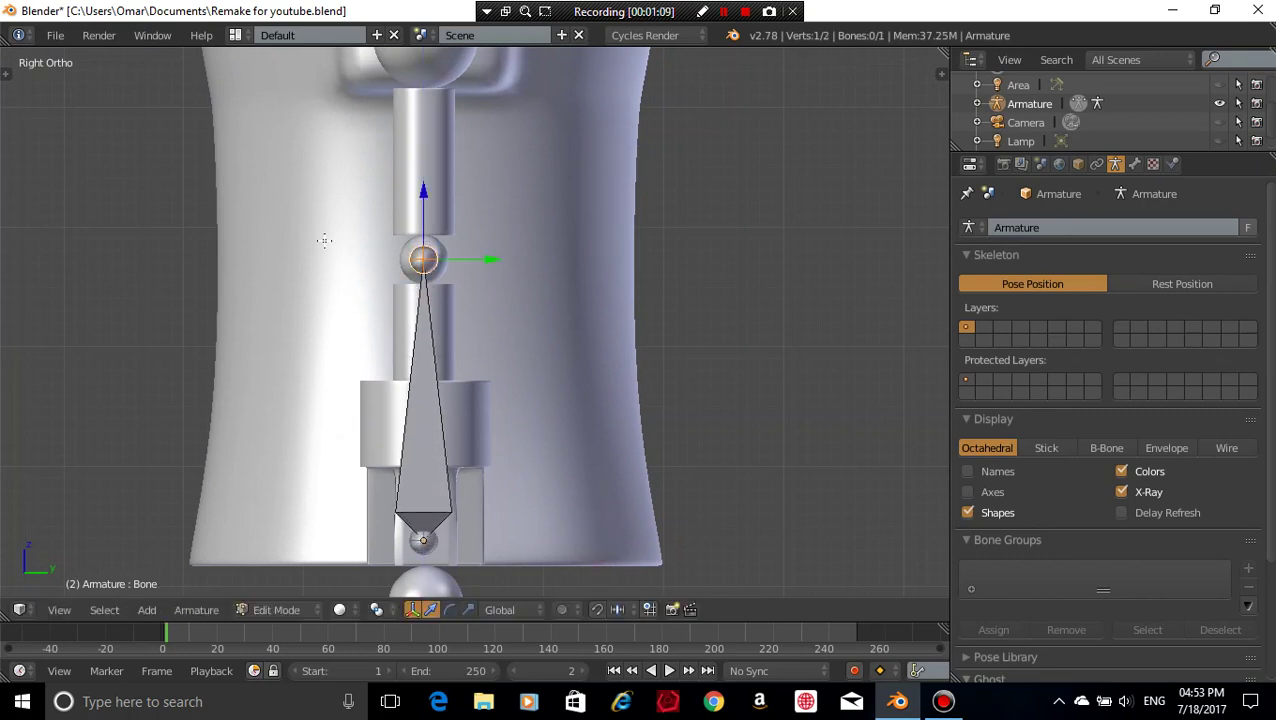
- From the front view, extrude a second spine bone about 2.26 units up along Z to the top of the torso
middle_click_drag(557, 296, 569, 393, "shift")
scroll(569, 393, "up", 5)
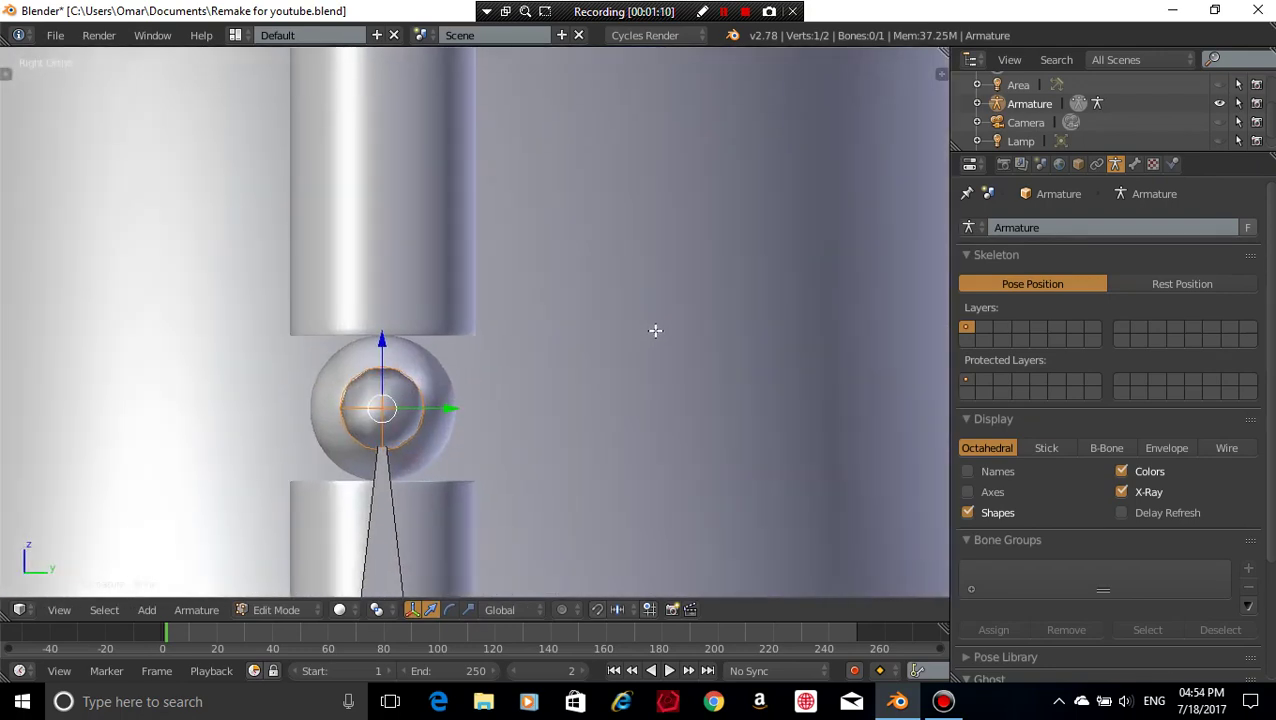
scroll(655, 330, "down", 3)
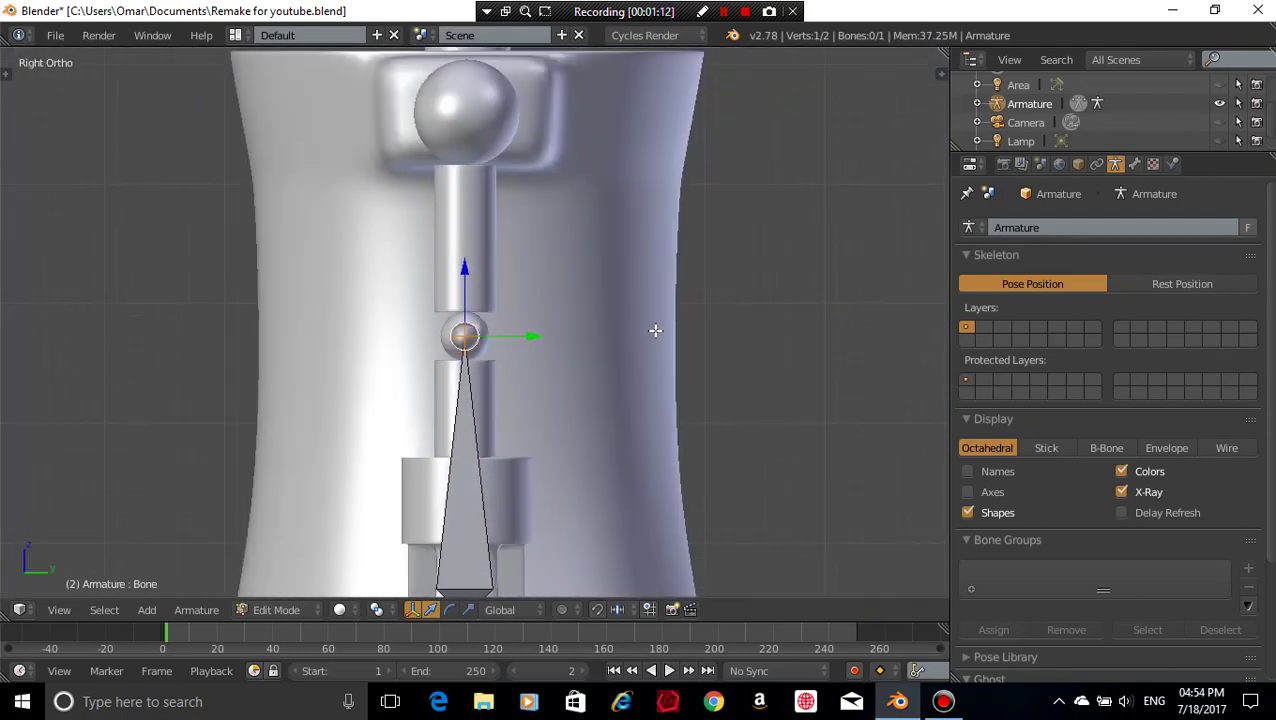
middle_click_drag(703, 325, 726, 464)
key("KP_1")
key("e")
key("z")
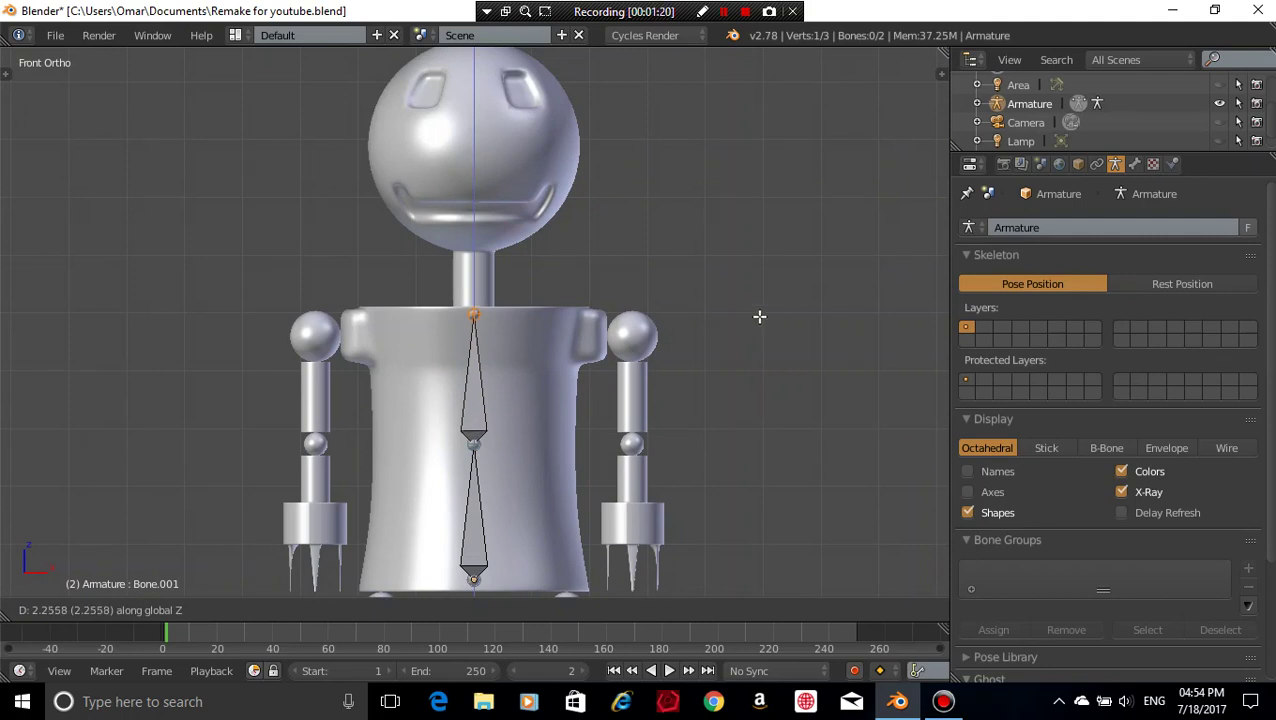
left_click(761, 316)
- Extrude a neck bone along Z to the base of the head, plus a head bone about 3.49 units long reaching the head's top
middle_click_drag(763, 276, 768, 396, "shift")
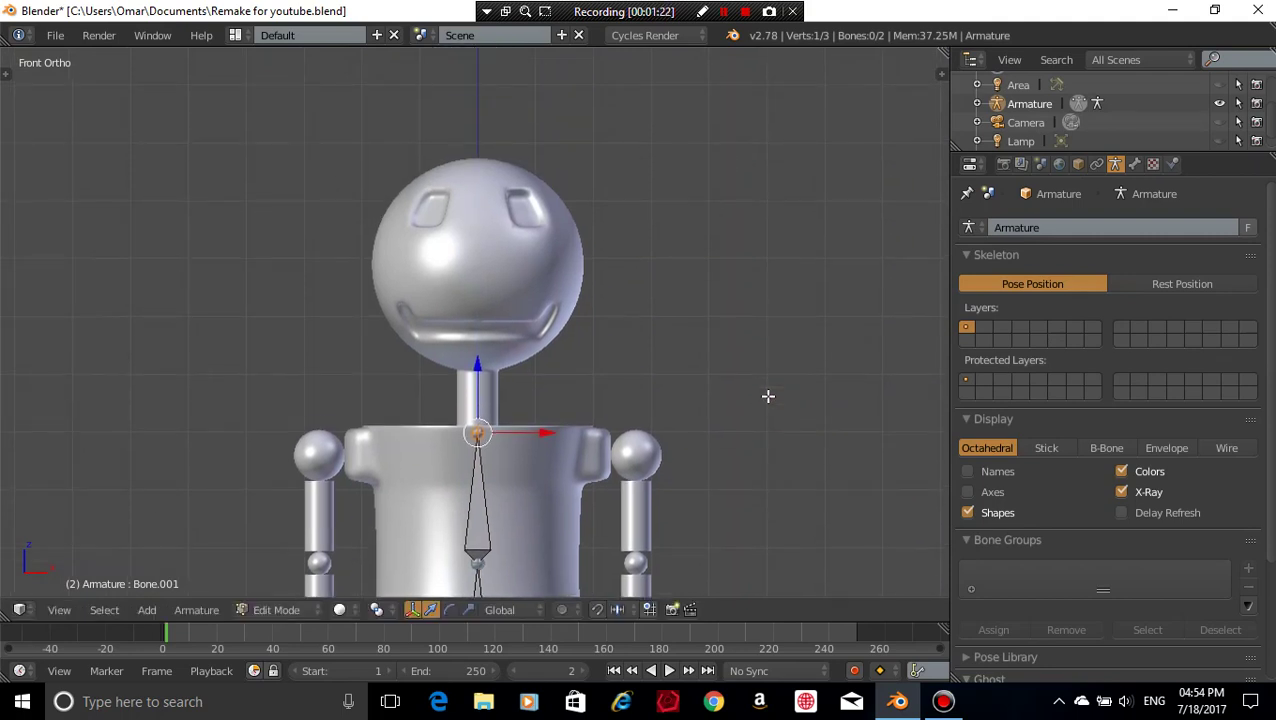
key("e")
key("z")
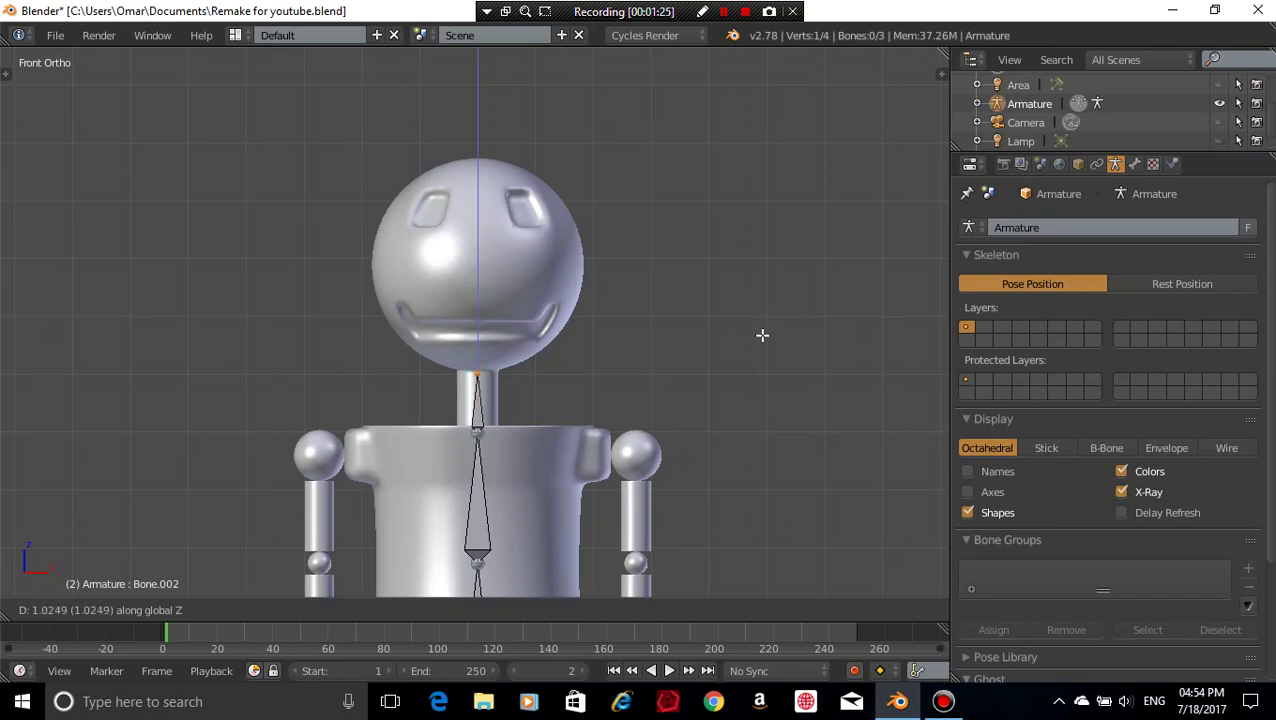
left_click(764, 330)
middle_click_drag(768, 288, 769, 366, "shift")
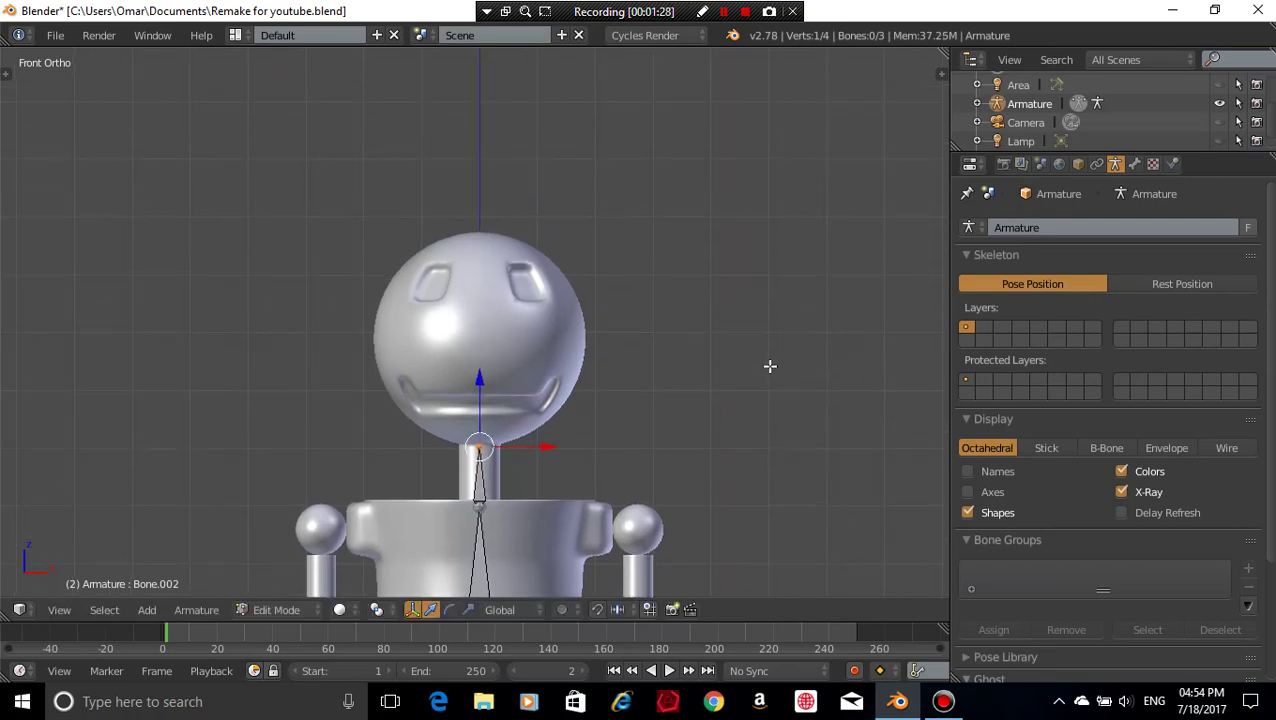
key("e")
key("z")
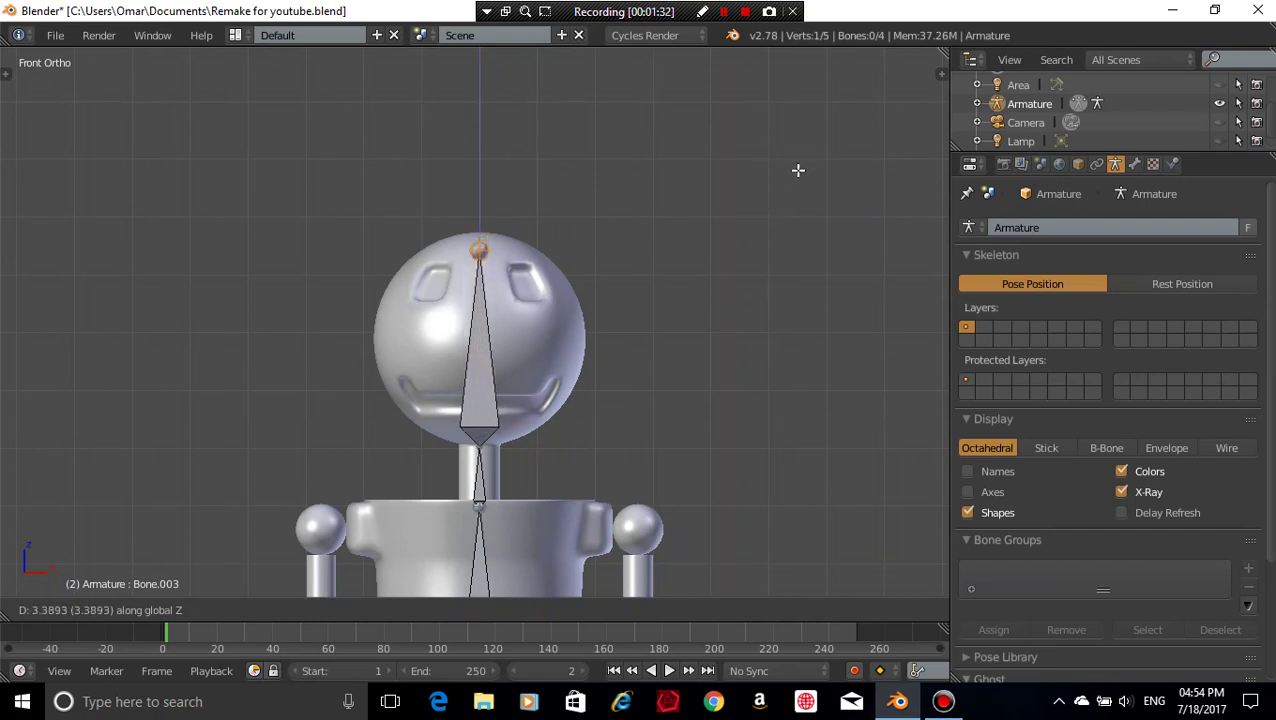
left_click(878, 111)
- Deselect all bones and examine the spine, neck and head chain and the head bone's properties
scroll(757, 304, "down", 4)
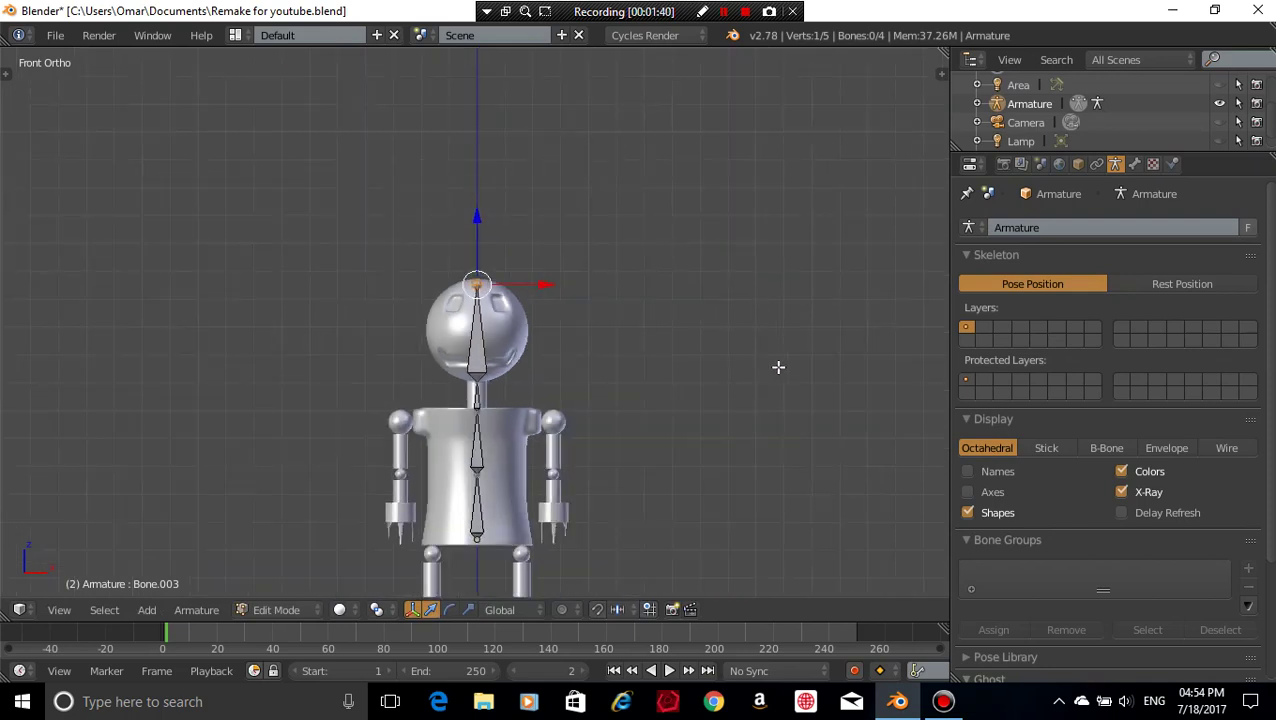
key("a")
scroll(743, 318, "down", 3)
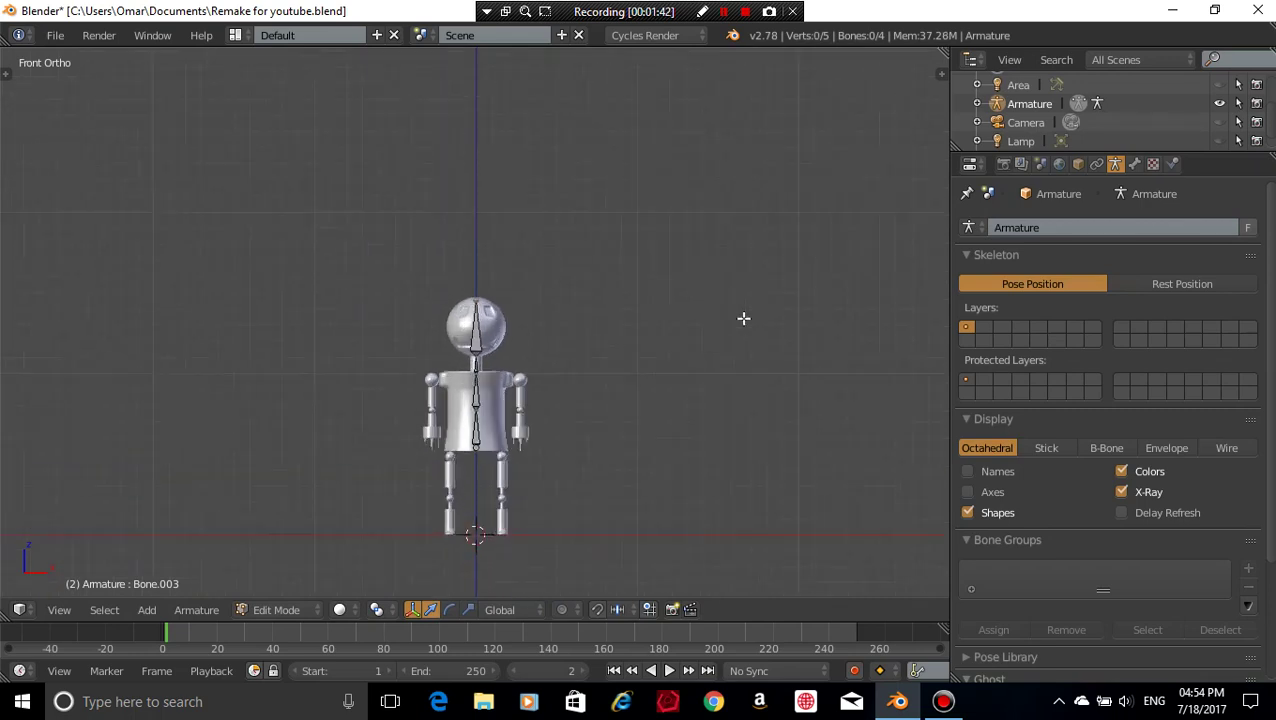
scroll(743, 330, "up", 2)
scroll(660, 400, "up", 4)
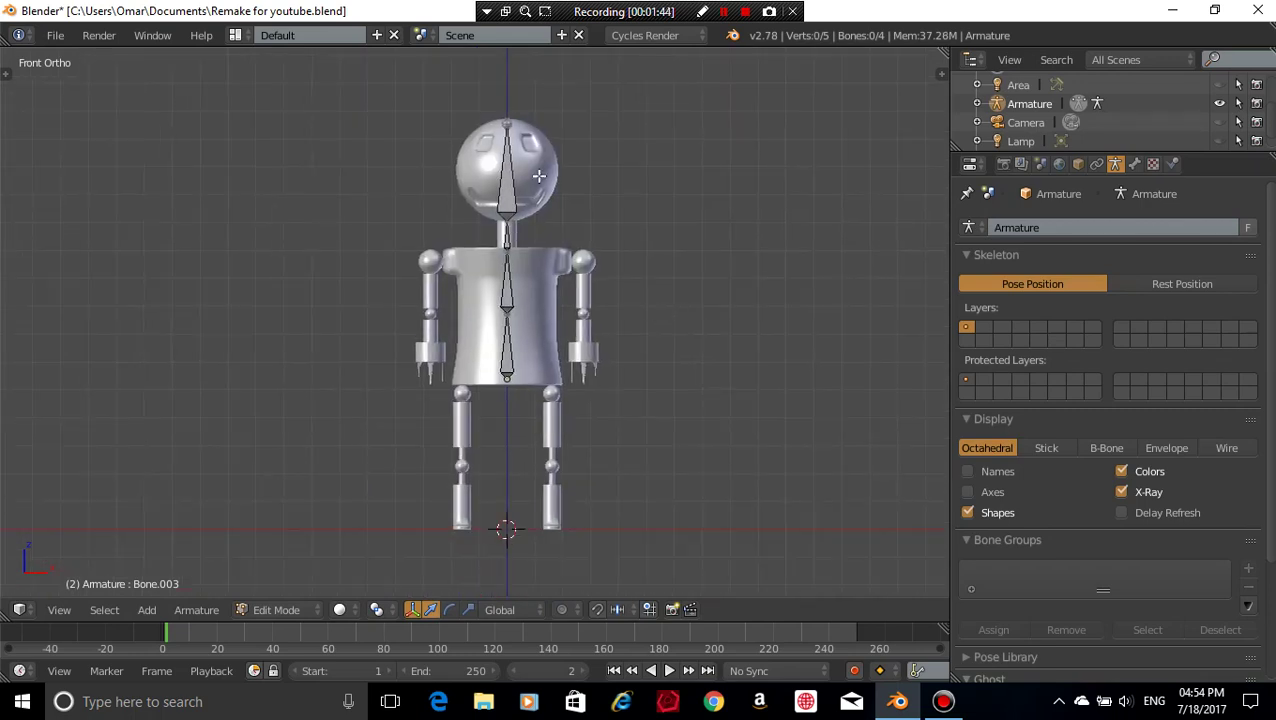
scroll(669, 356, "up", 5)
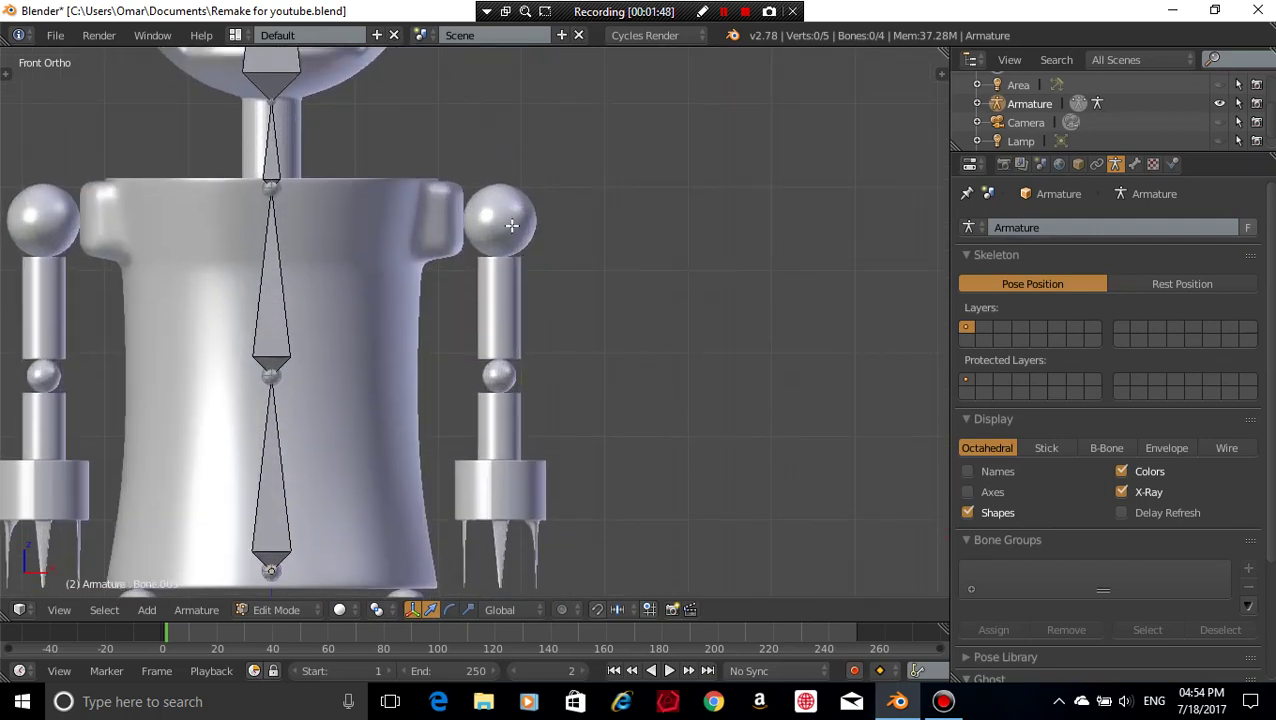
left_click(1134, 165)
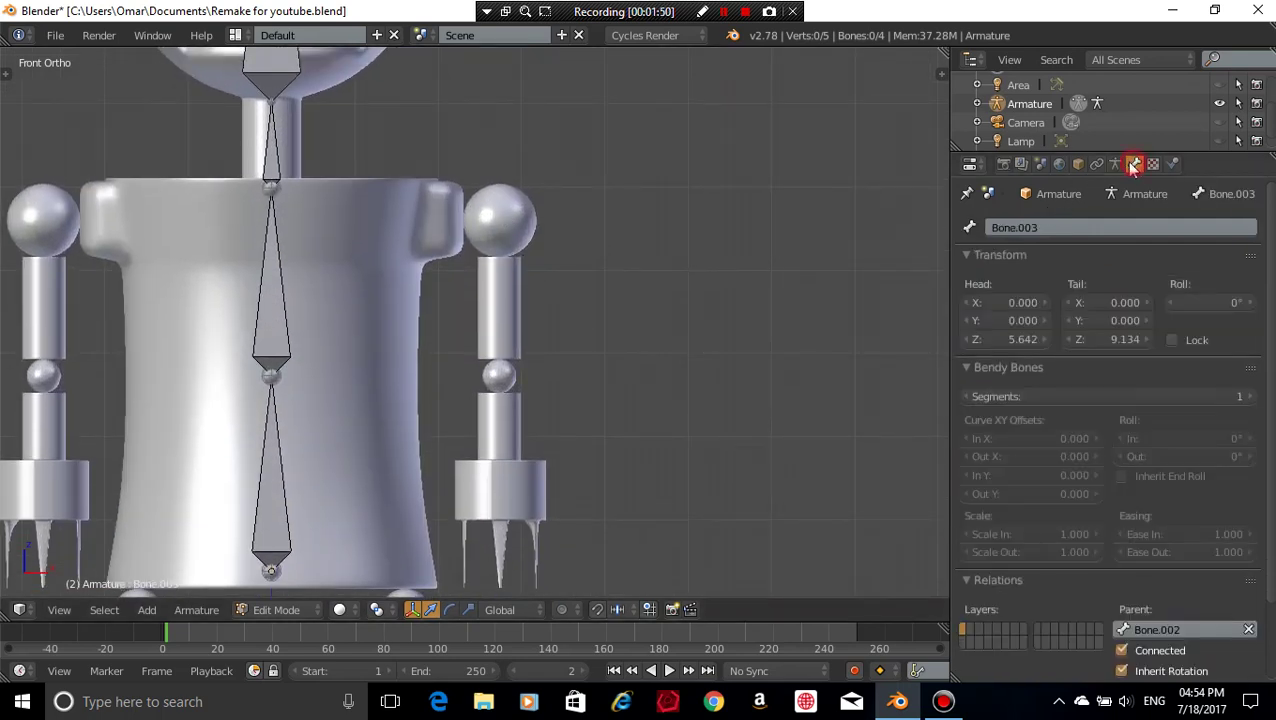
- Return to Object Mode and select the robot mesh
left_click(305, 322)
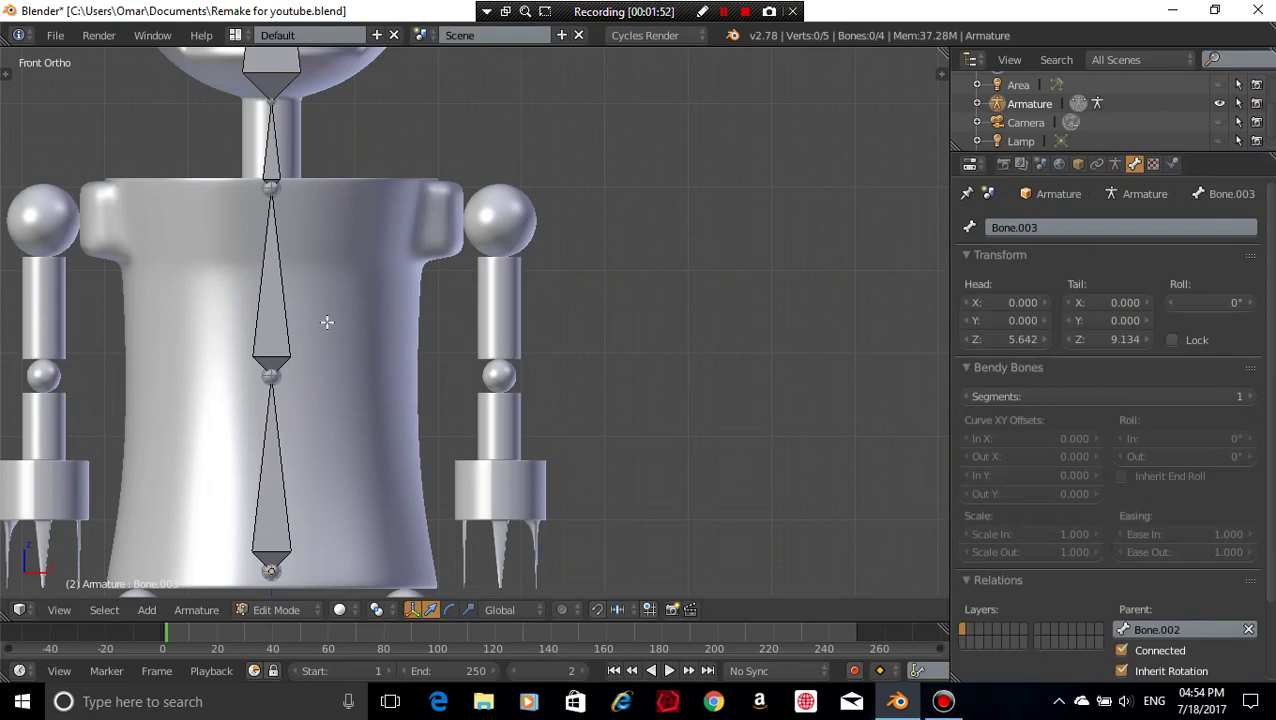
left_click(429, 233)
key("Tab")
left_click(380, 329)
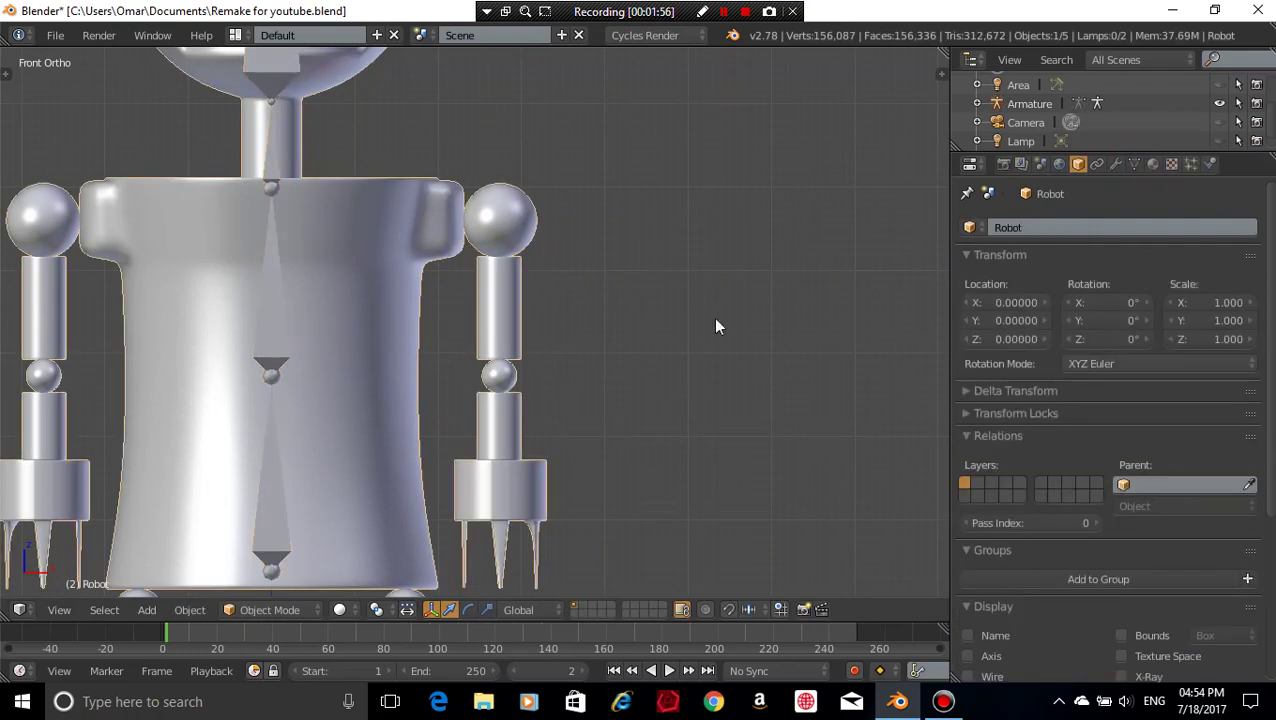
- Set the robot's Subsurf view subdivisions to 1 and reopen the armature in Edit Mode
left_click(1117, 164)
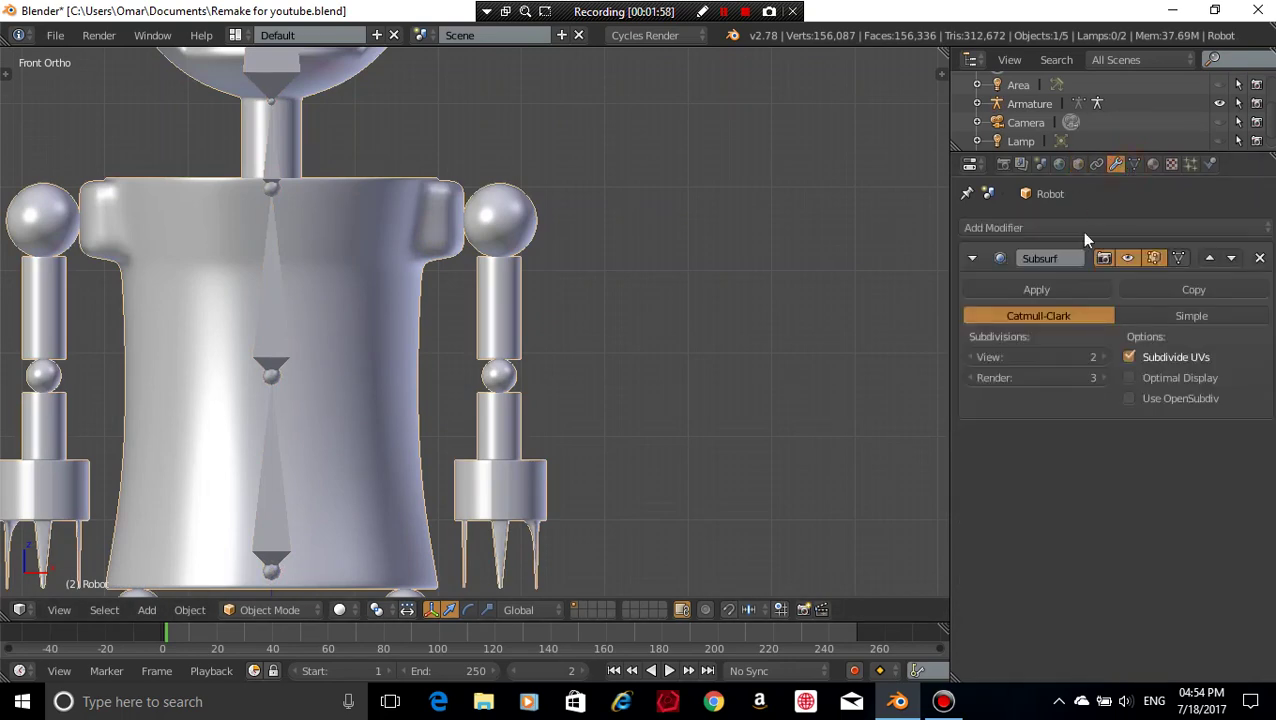
left_click(971, 357)
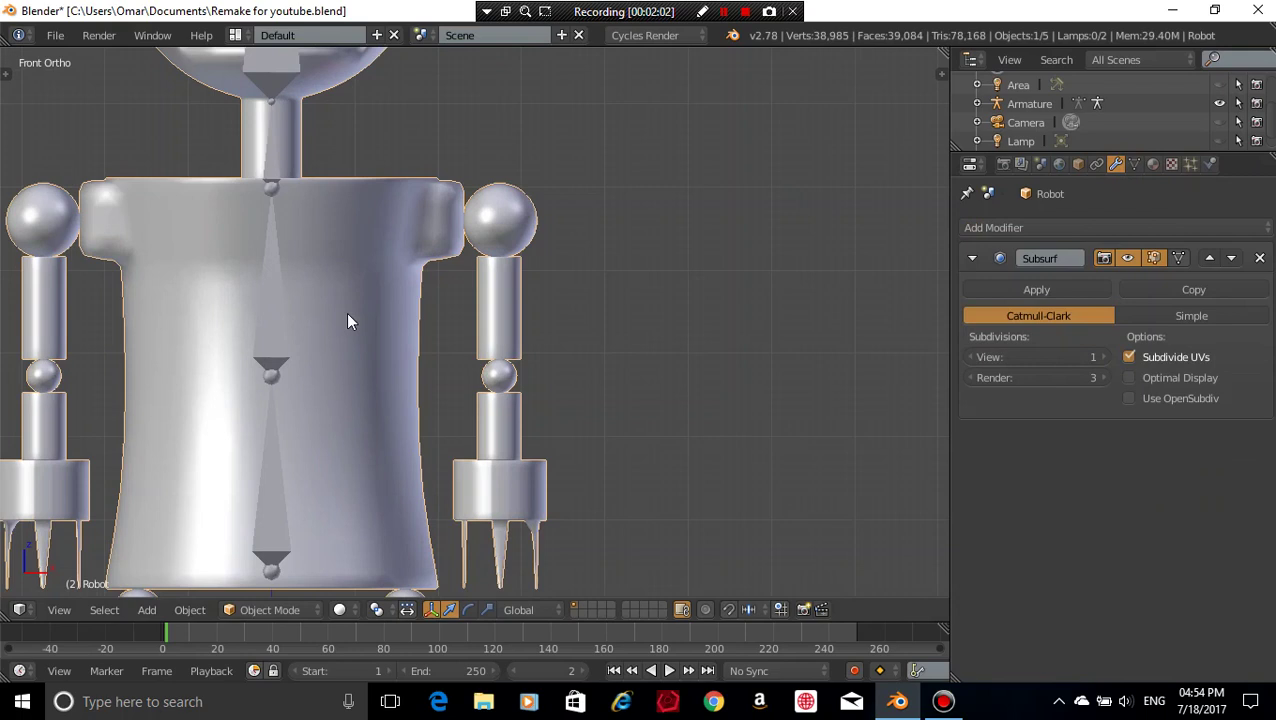
right_click(270, 316)
key("Tab")
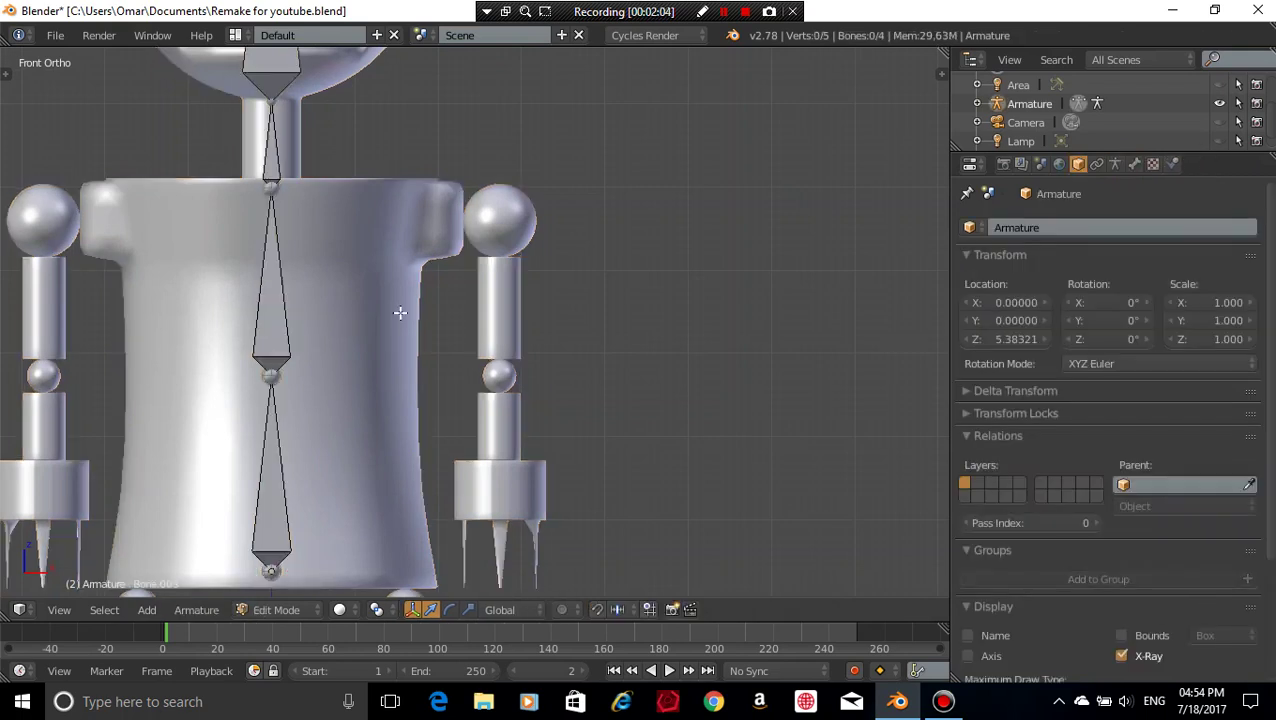
- Place the 3D cursor at the centre of the robot's shoulder ball on the +X side
scroll(402, 308, "up", 2)
middle_click_drag(562, 207, 558, 293, "shift")
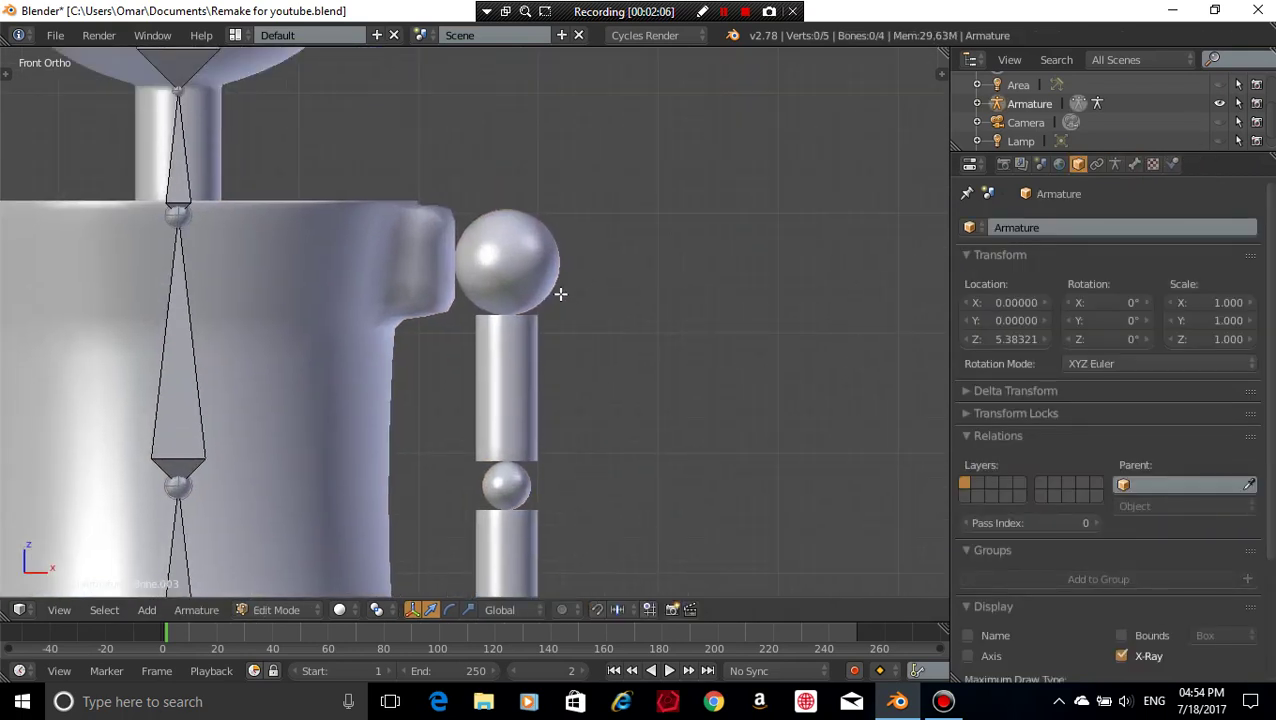
left_click(507, 261)
left_click(669, 231)
scroll(513, 268, "up", 2)
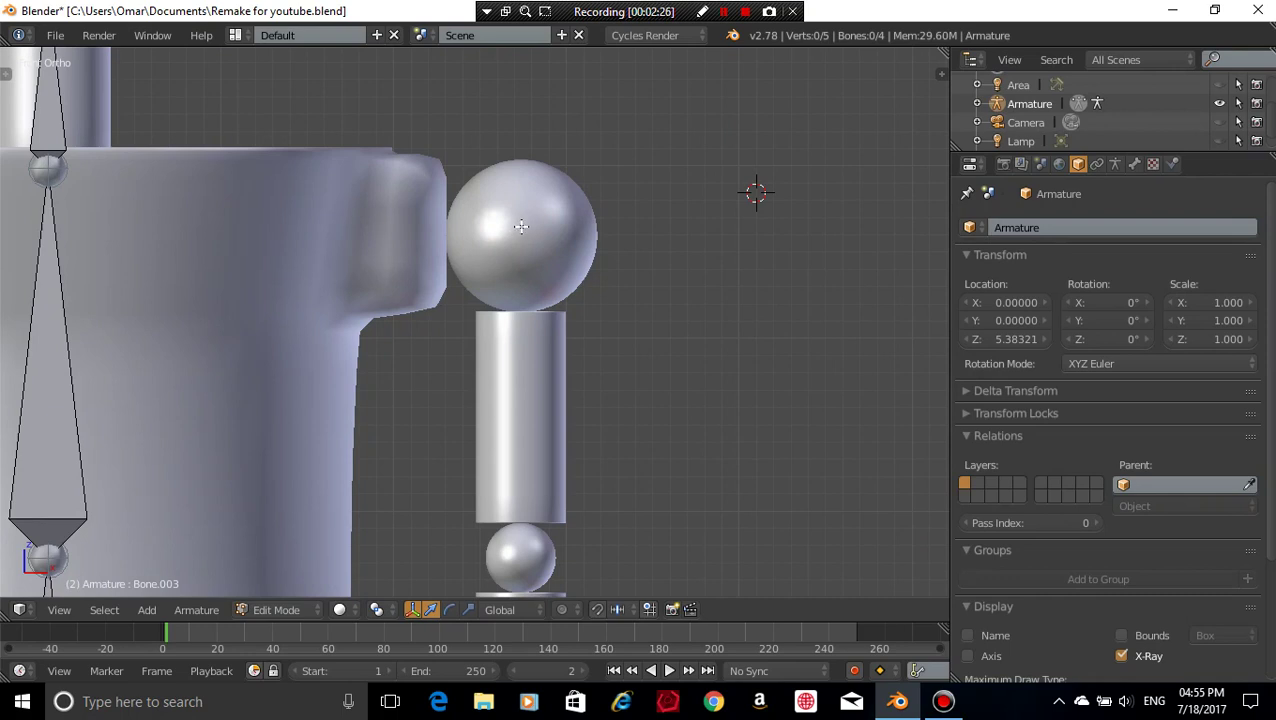
left_click(521, 226)
scroll(624, 273, "down", 4)
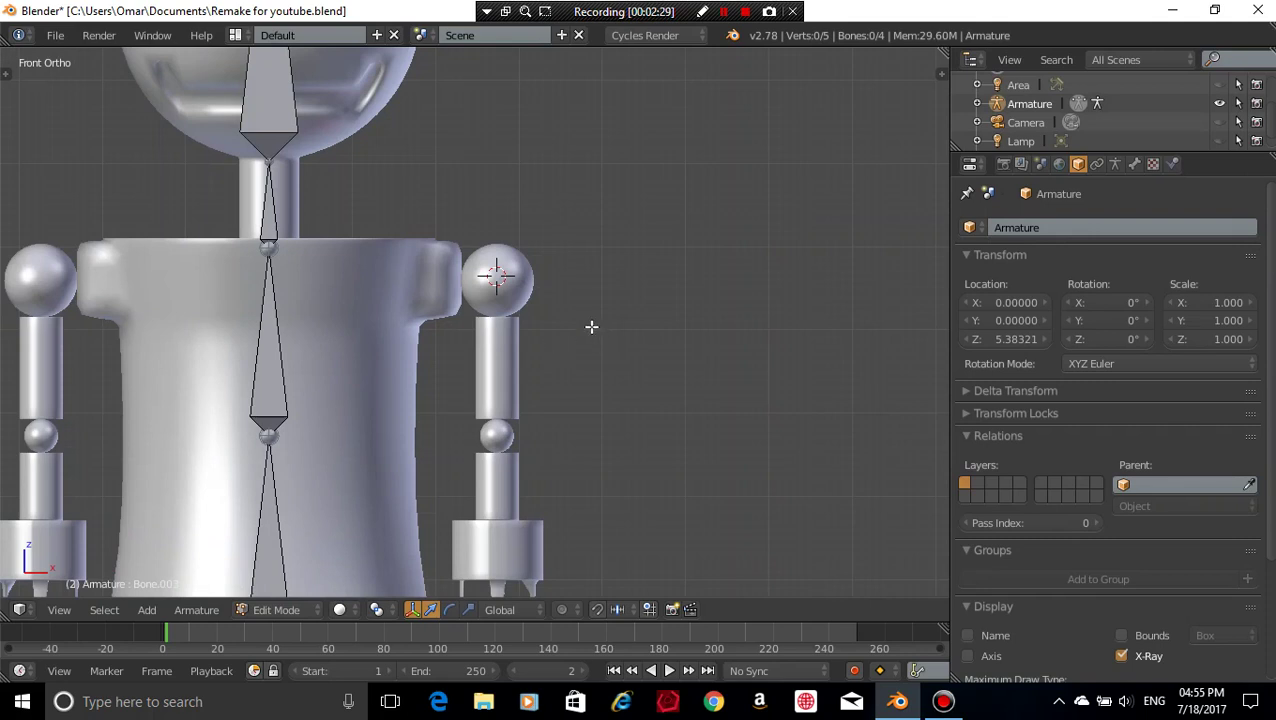
- Add a bone at the shoulder and move its tip about 4.5 units down along Z into the hand block
key("shift+a")
middle_click_drag(652, 339, 660, 186, "shift")
middle_click_drag(816, 205, 767, 262, "shift")
scroll(786, 236, "down", 1)
key("g")
key("z")
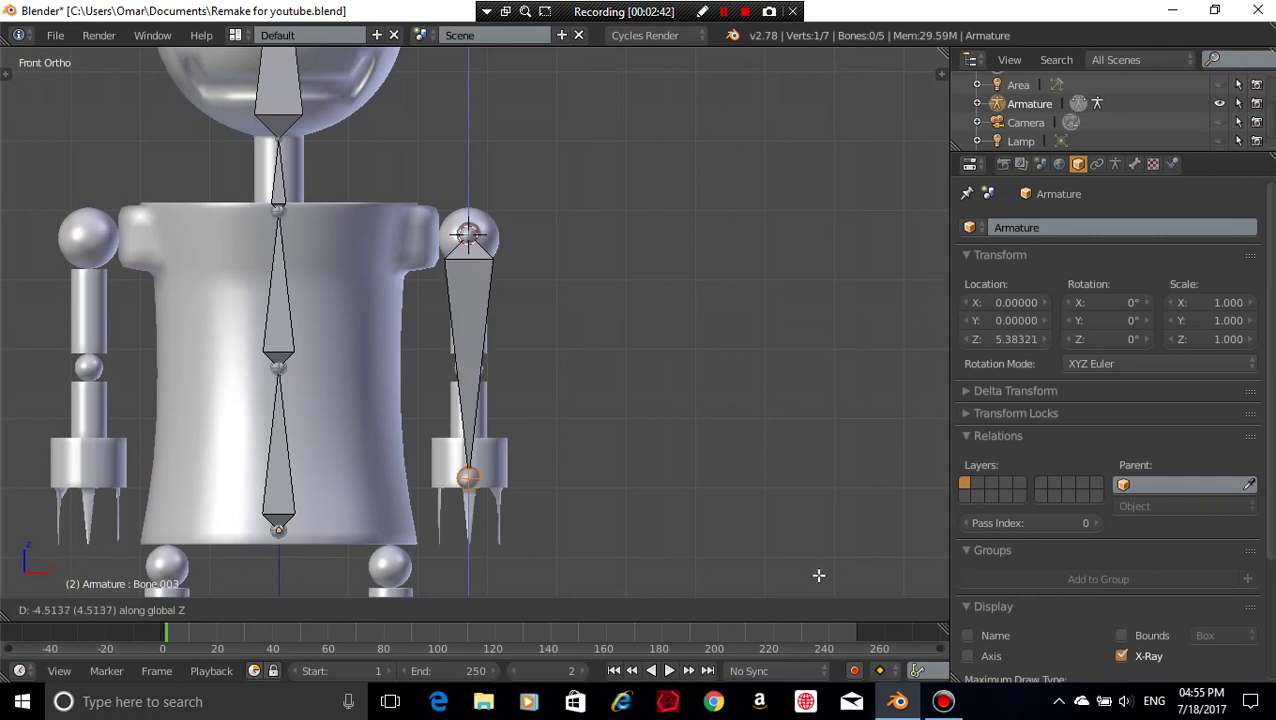
left_click(835, 541)
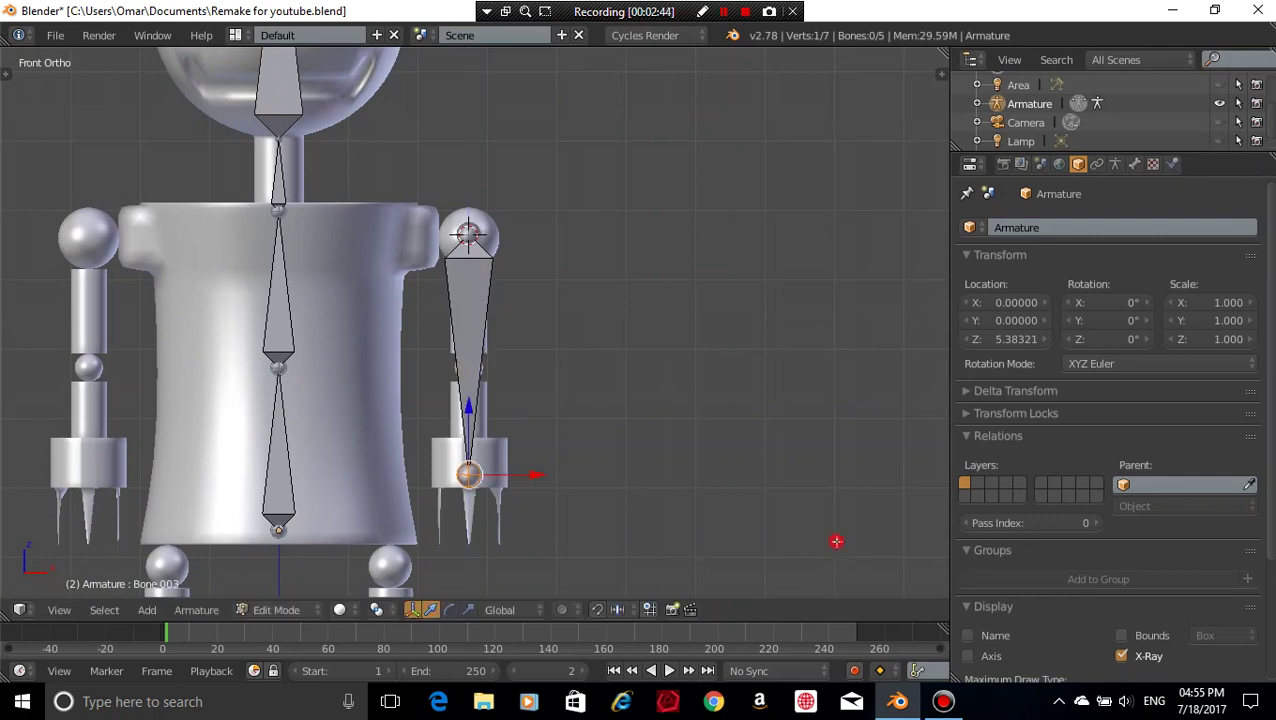
middle_click_drag(838, 540, 823, 388, "shift")
scroll(823, 388, "up", 8)
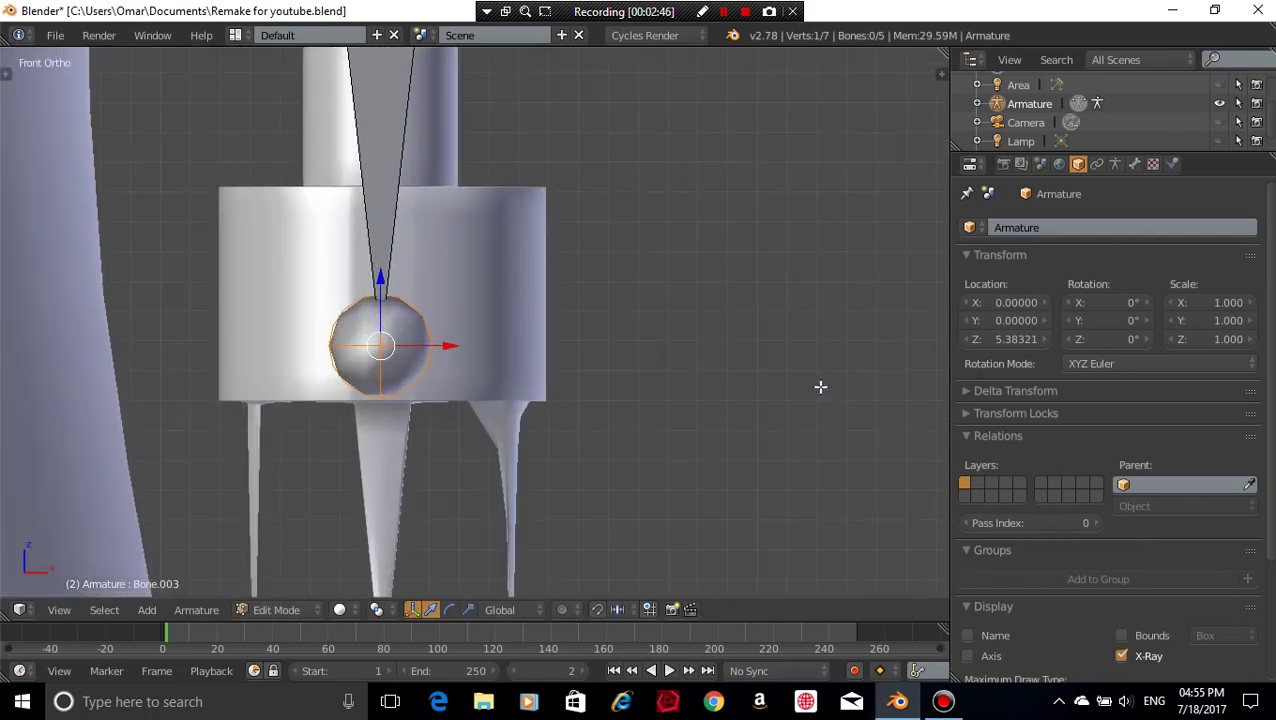
scroll(646, 274, "down", 3)
scroll(646, 274, "down", 1)
- Move the arm bone's shoulder joint about 0.05 units down along Z and check its centring in wireframe
middle_click_drag(646, 274, 658, 632, "shift")
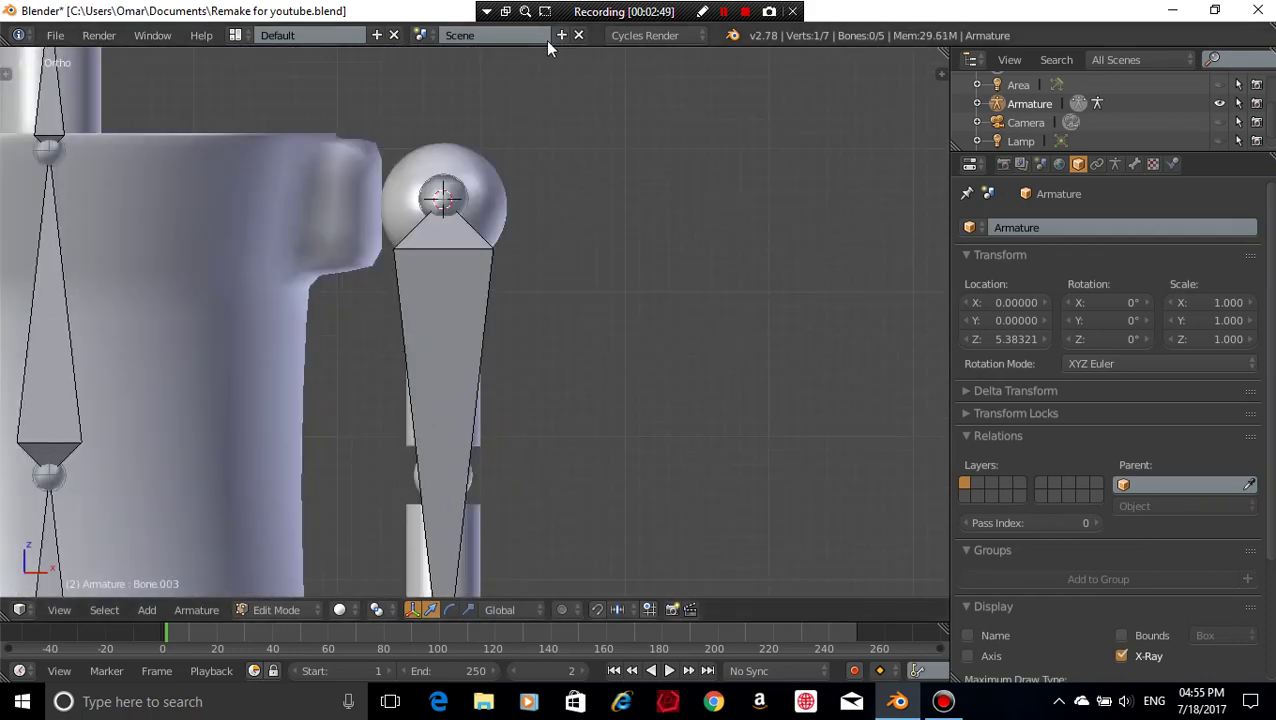
right_click(443, 199)
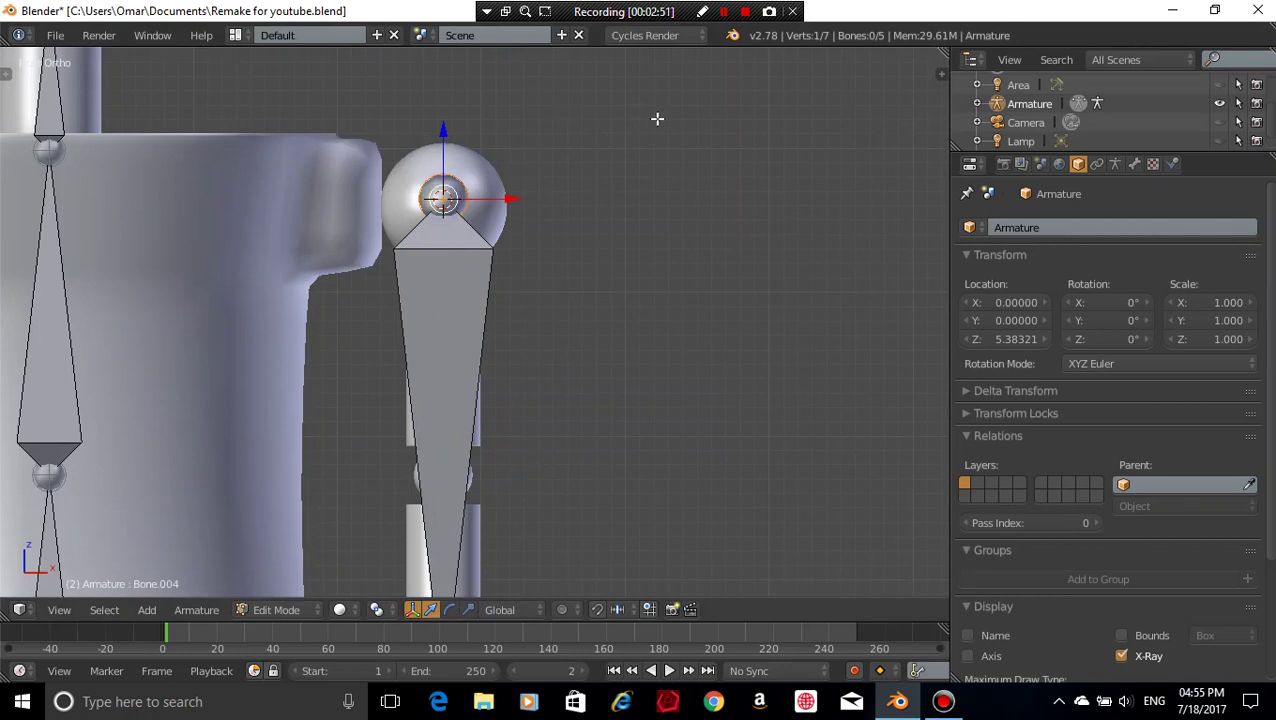
scroll(657, 118, "up", 1)
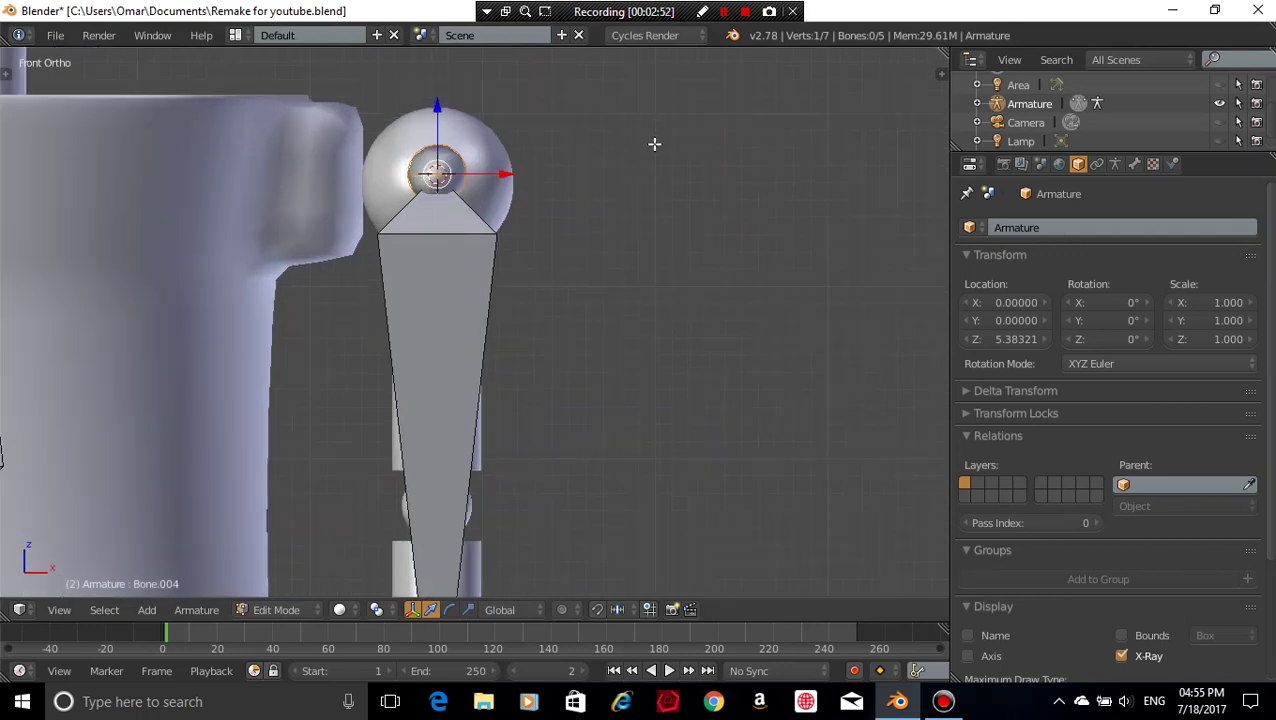
middle_click_drag(655, 120, 681, 213, "shift")
key("g")
key("z")
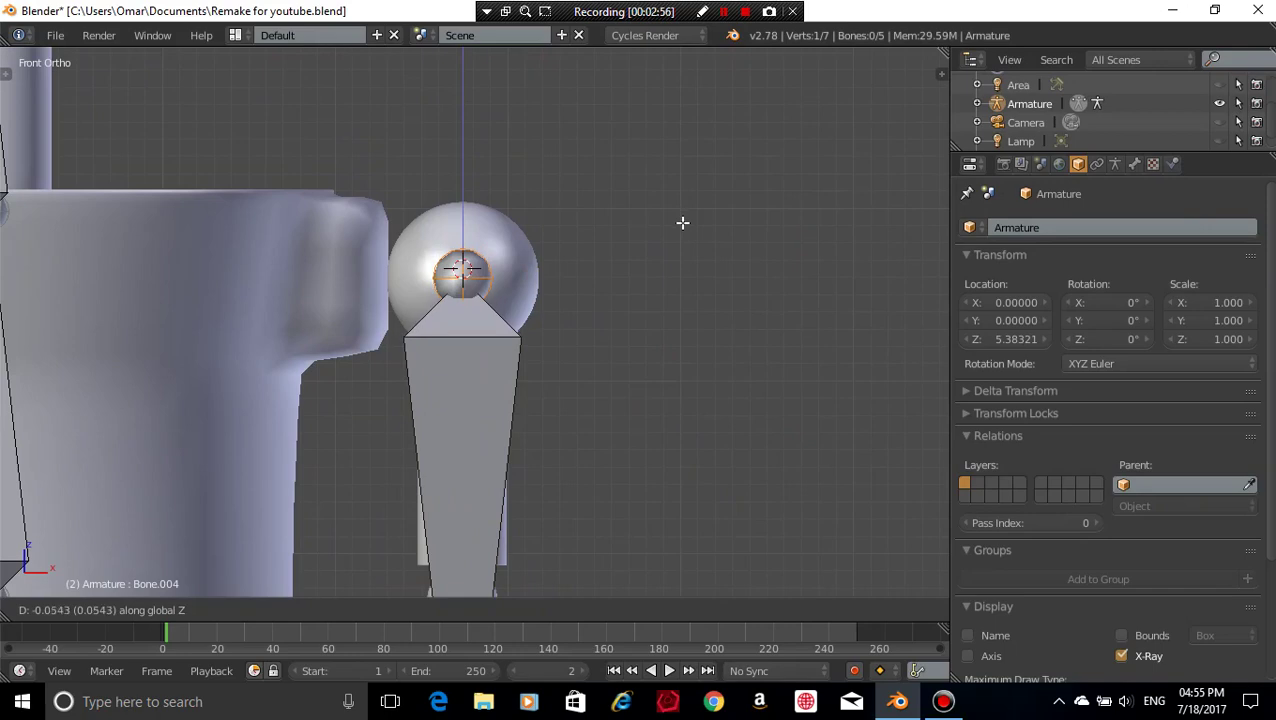
left_click(682, 222)
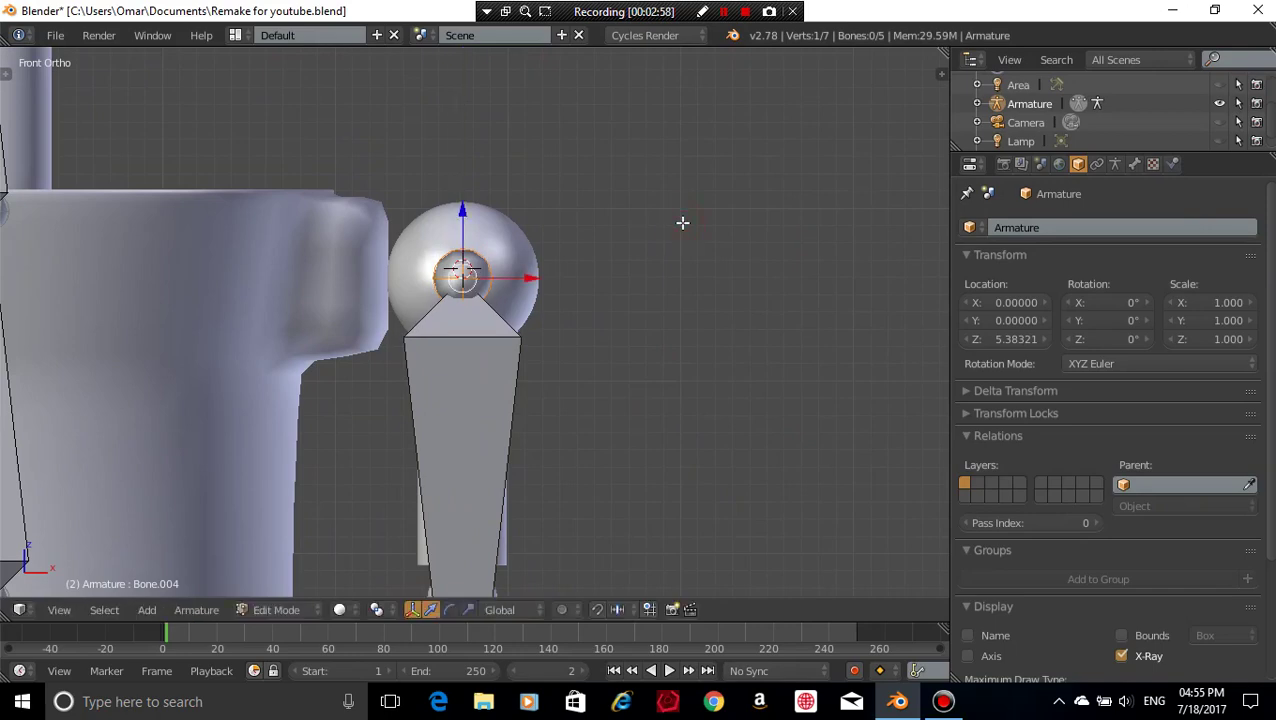
scroll(676, 298, "down", 9)
scroll(676, 298, "up", 9)
key("z")
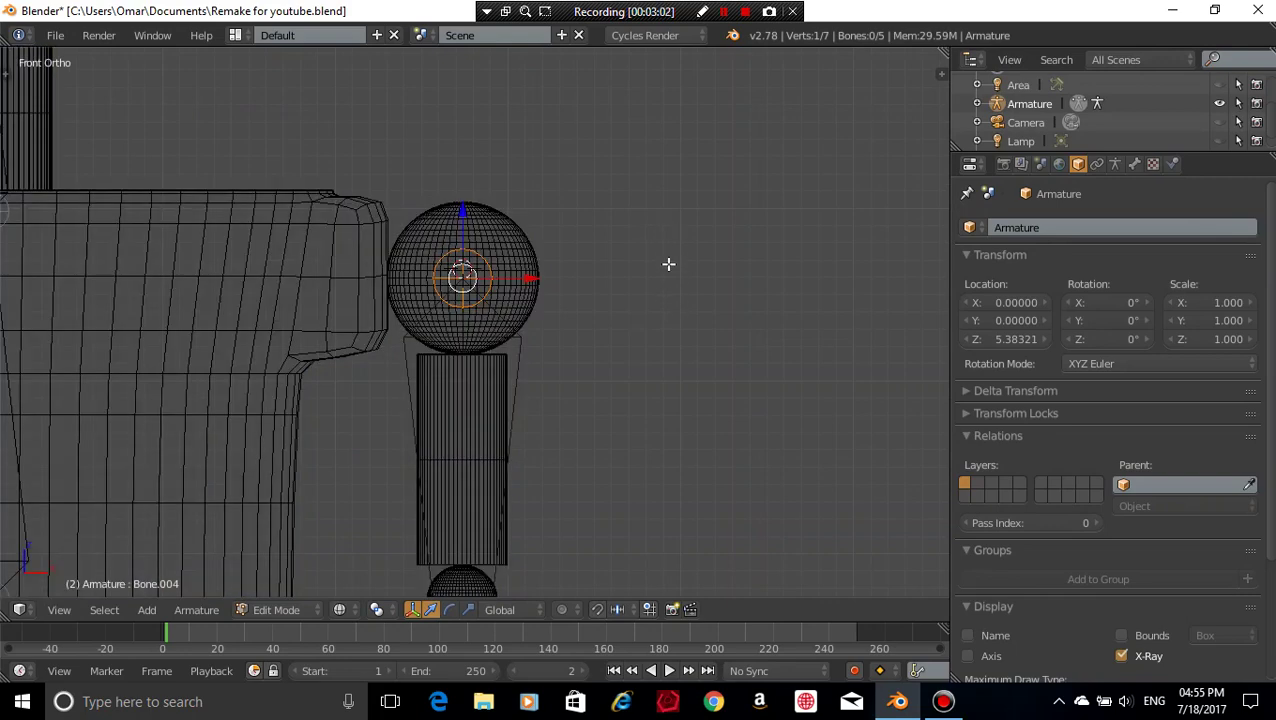
key("z")
- Subdivide the arm bone into an upper-arm and a forearm bone
scroll(668, 264, "down", 8)
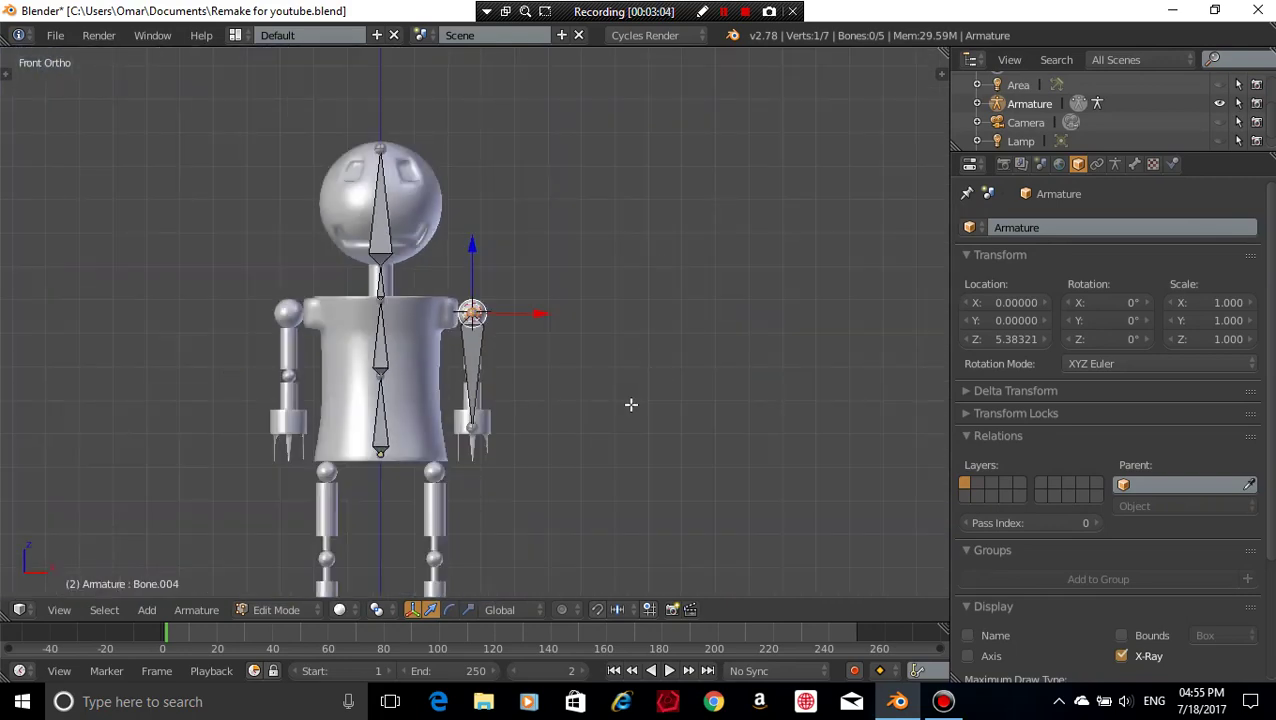
scroll(590, 367, "down", 2, "shift")
right_click(478, 341)
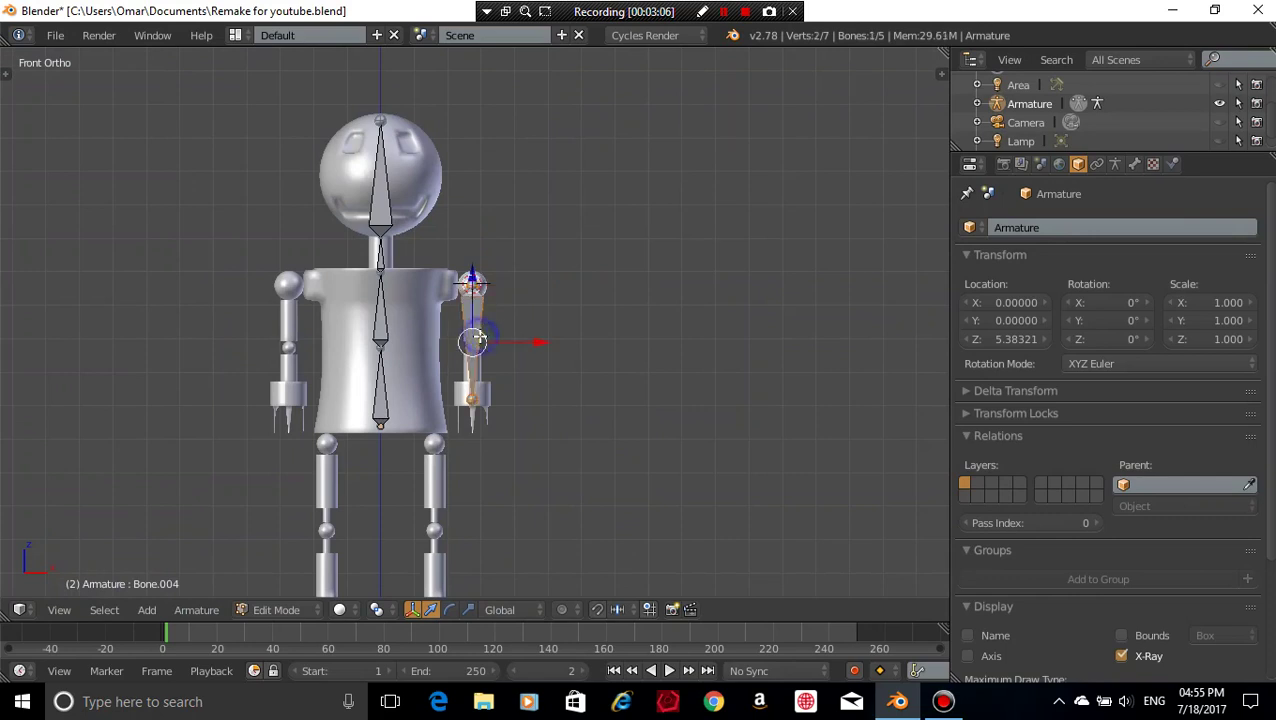
key("w")
left_click(588, 333)
- Move the joint between the two arm bones about 0.17 units down along Z to the elbow ball's centre
scroll(588, 333, "up", 2)
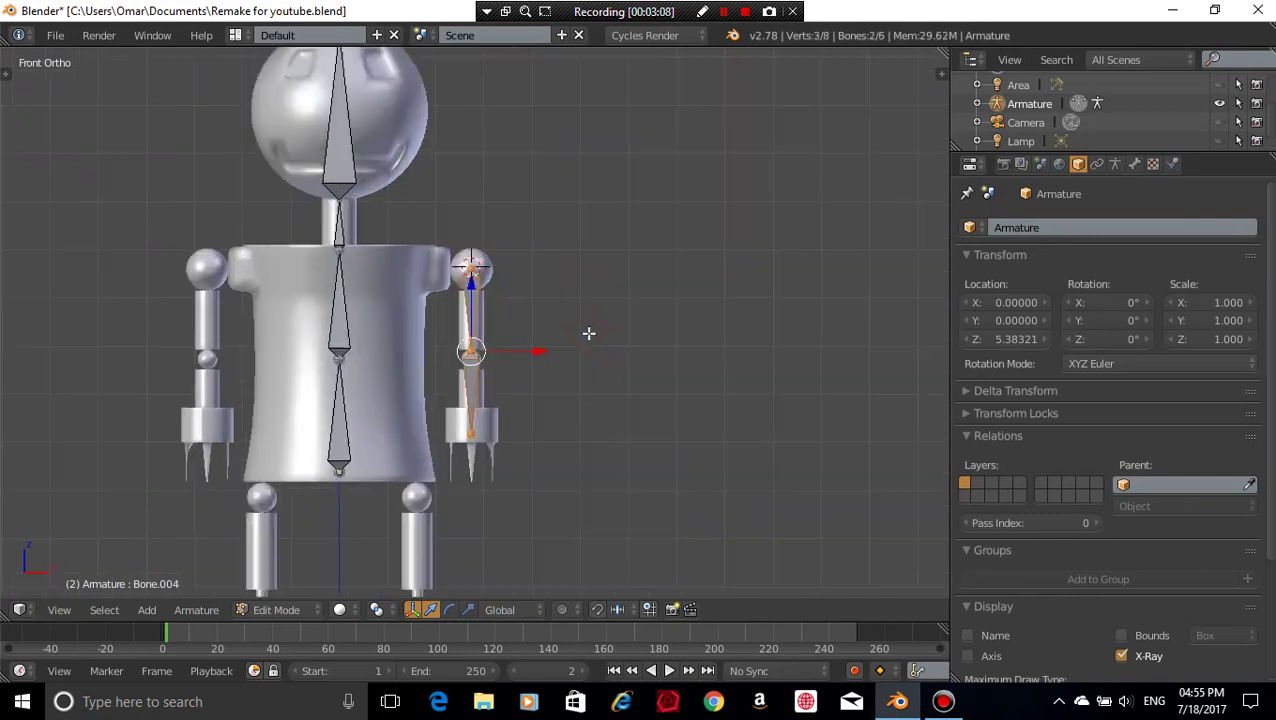
scroll(588, 333, "up", 2)
scroll(592, 350, "up", 2)
right_click(495, 309)
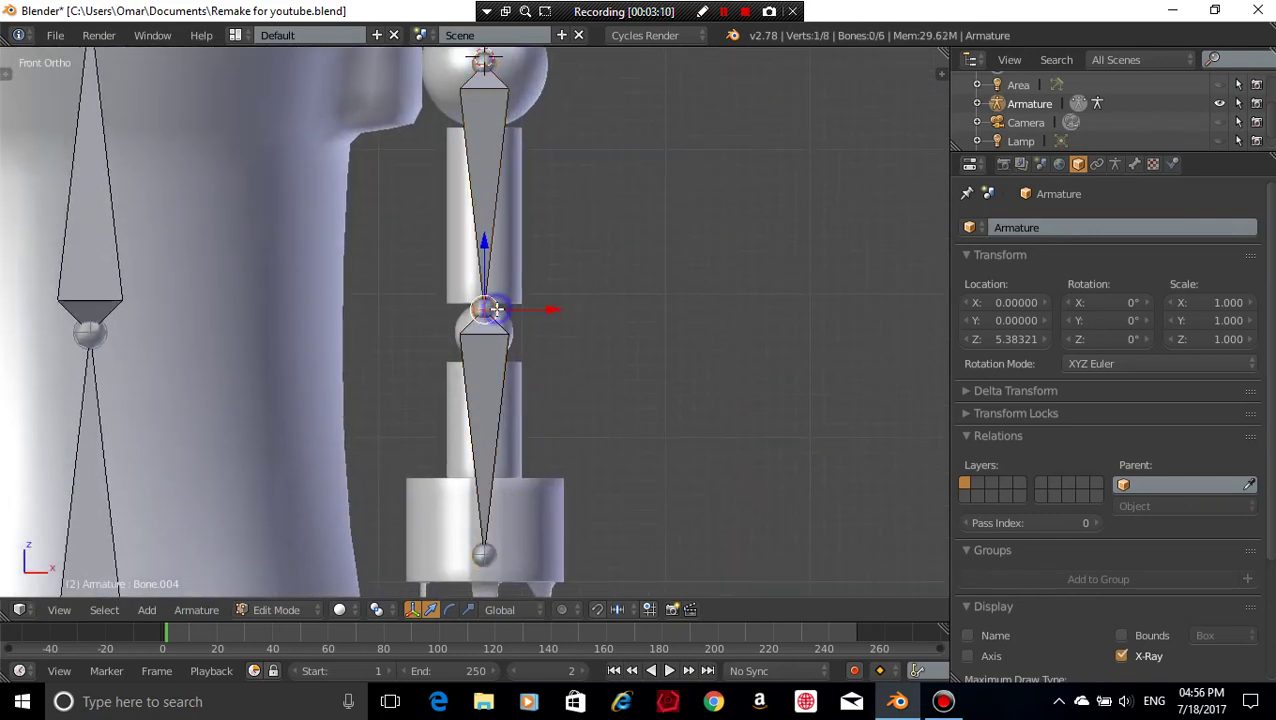
scroll(653, 336, "up", 8)
middle_click_drag(723, 294, 707, 315, "shift")
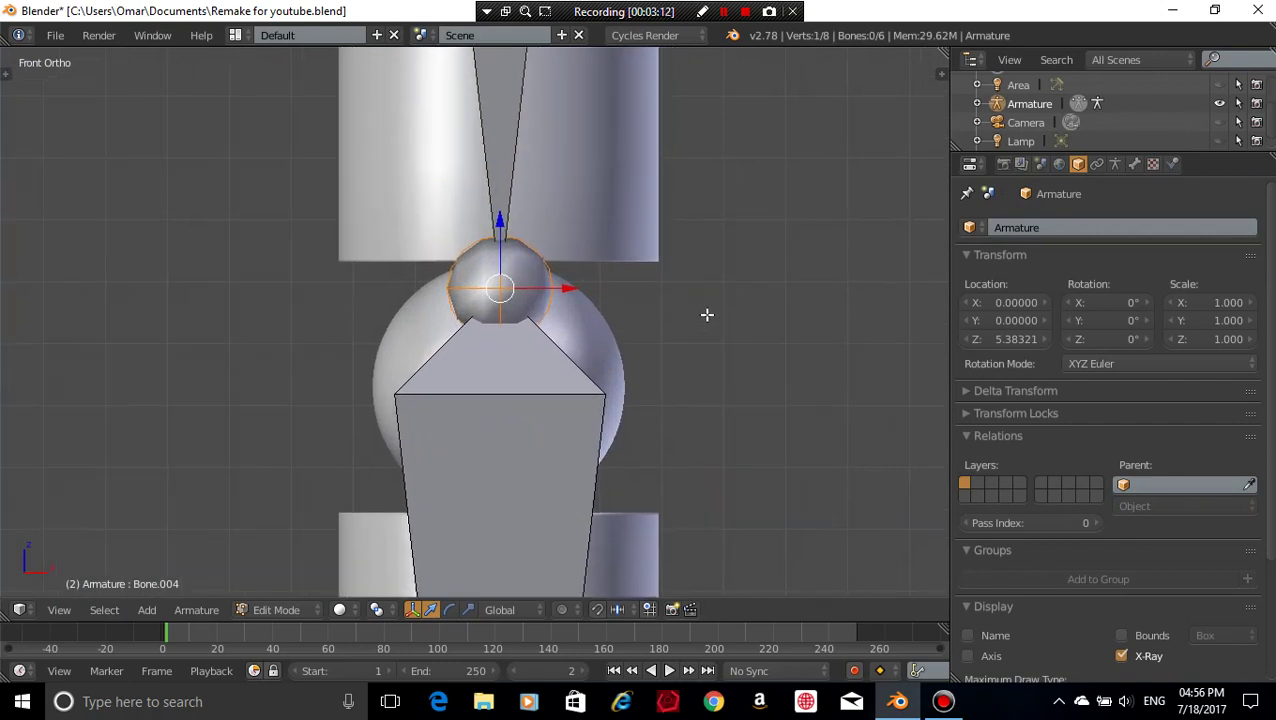
key("g")
key("z")
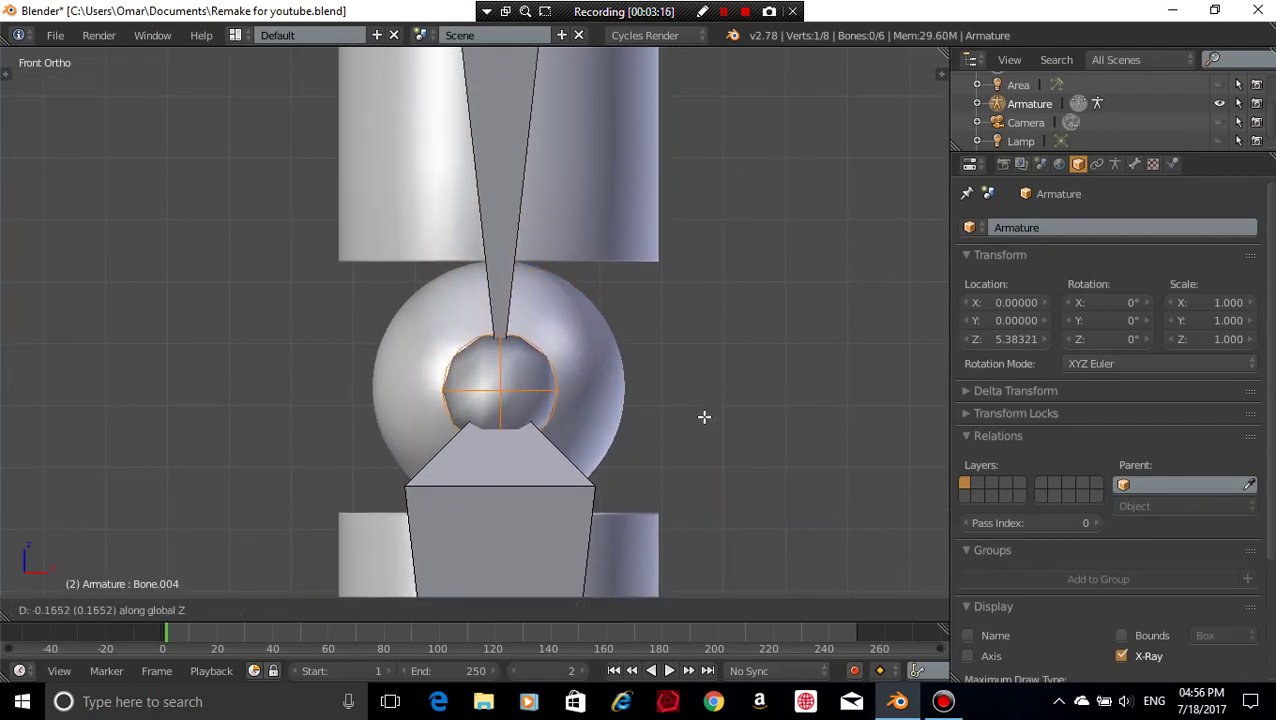
left_click(716, 409)
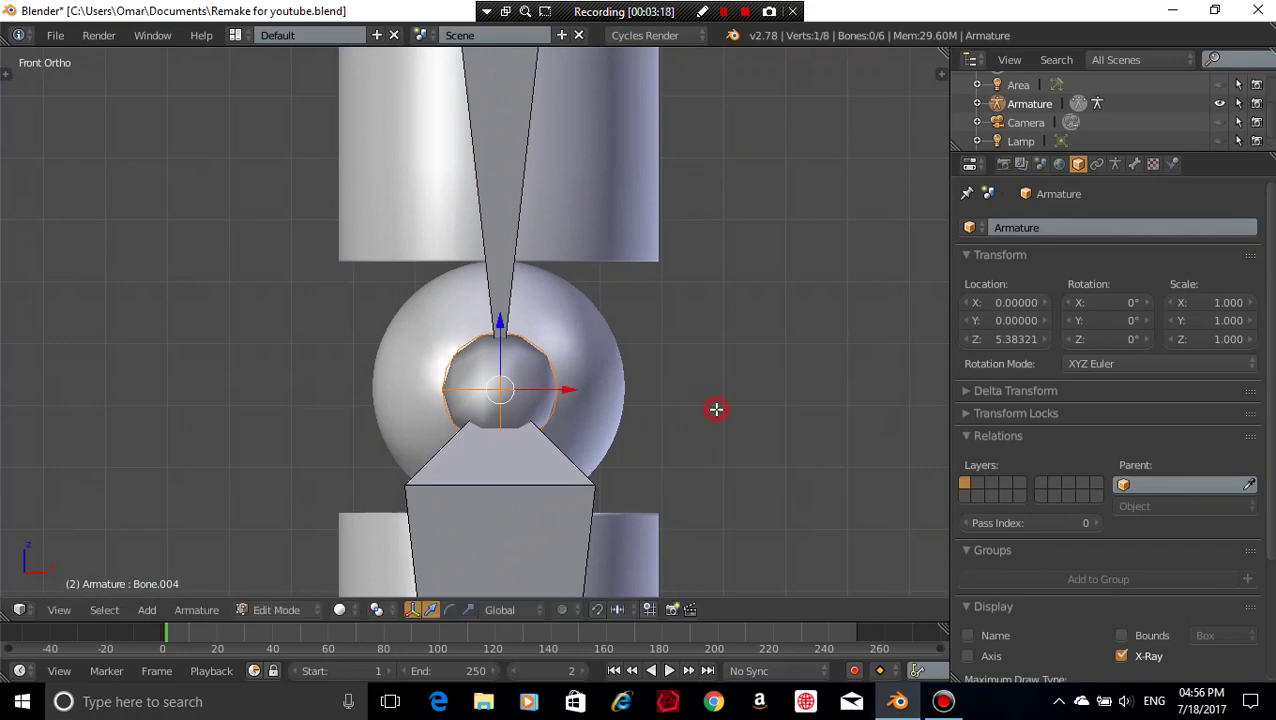
- Move the forearm bone's tip about 0.1 units down along Z, near the lower edge of the hand block
scroll(716, 409, "down", 8)
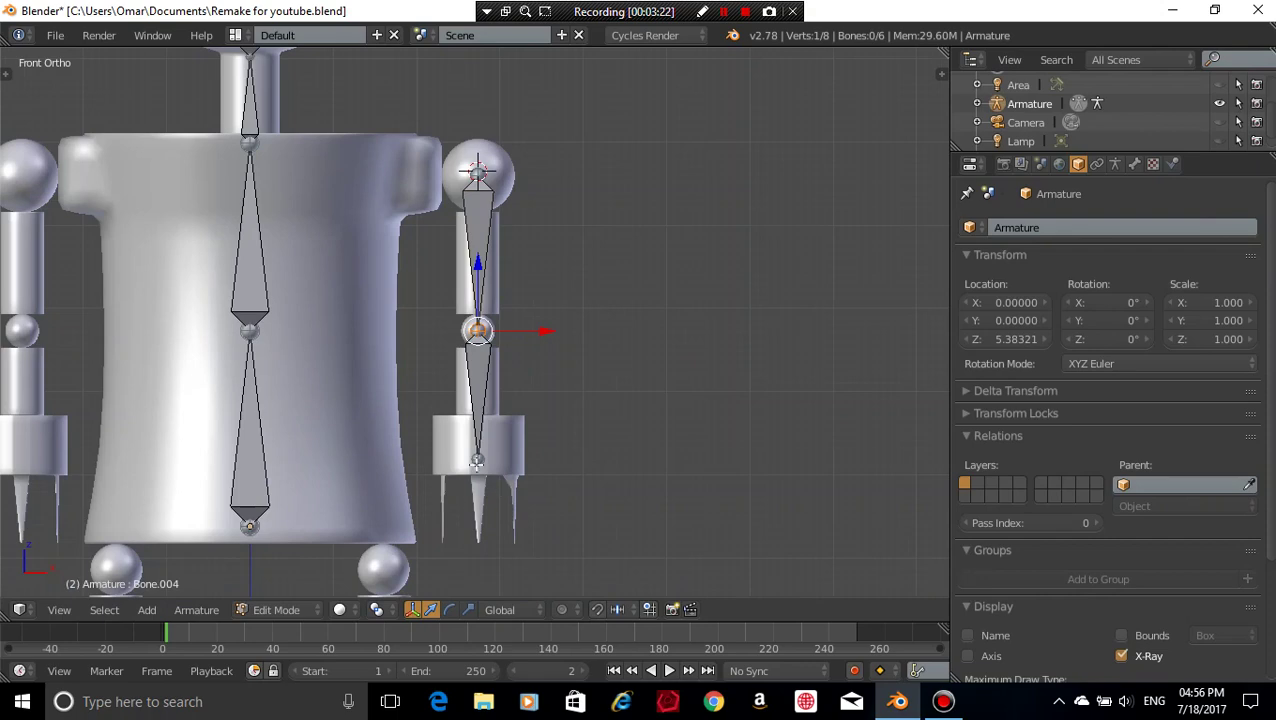
right_click(476, 463)
scroll(624, 458, "up", 4)
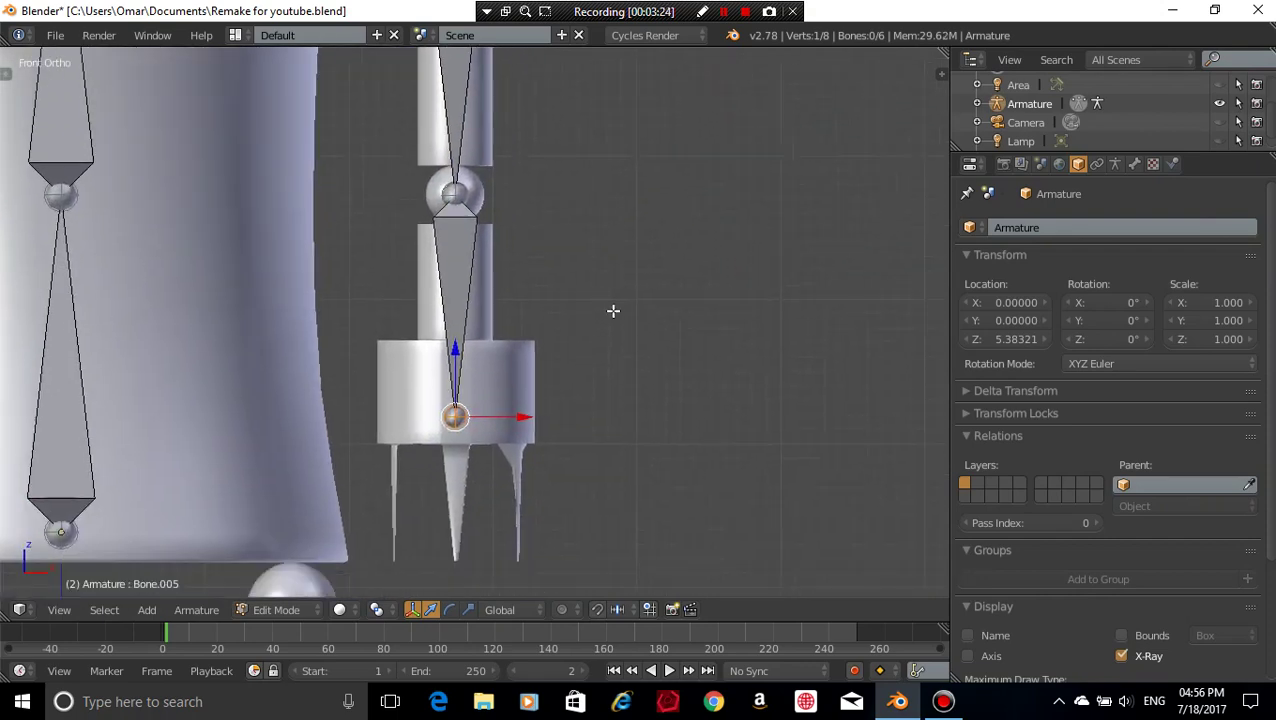
key("g")
key("z")
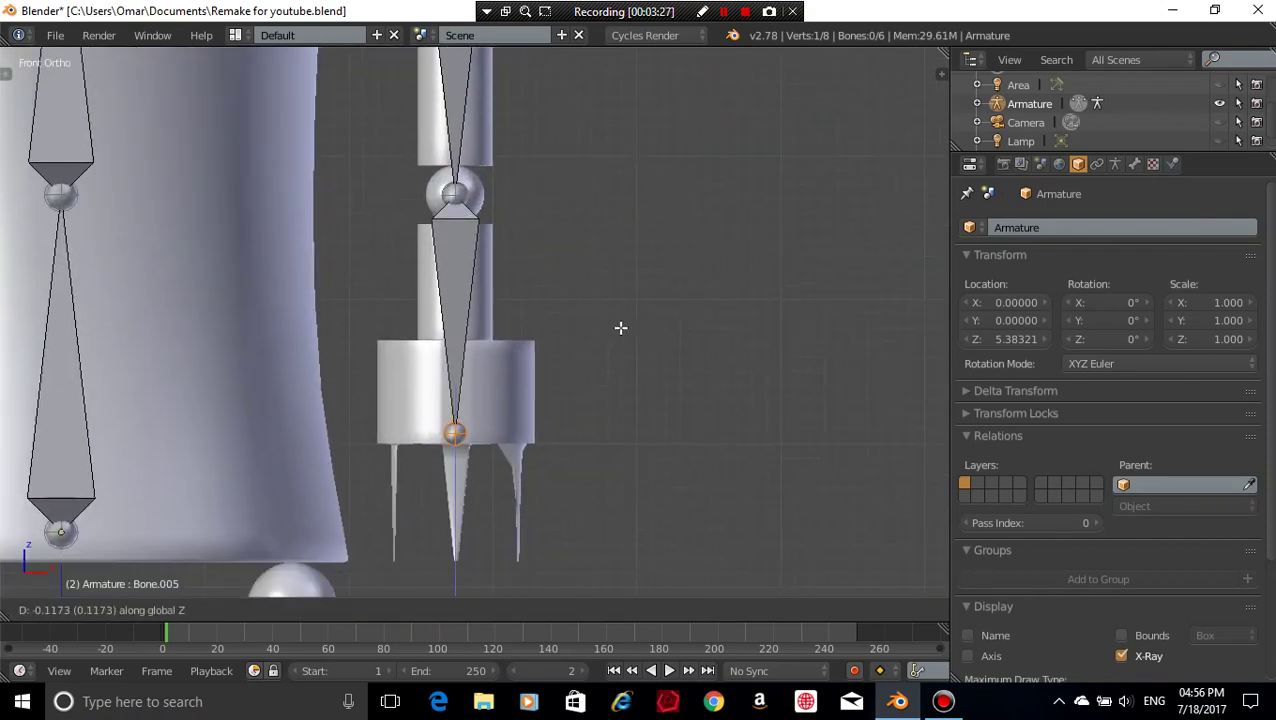
left_click(641, 297)
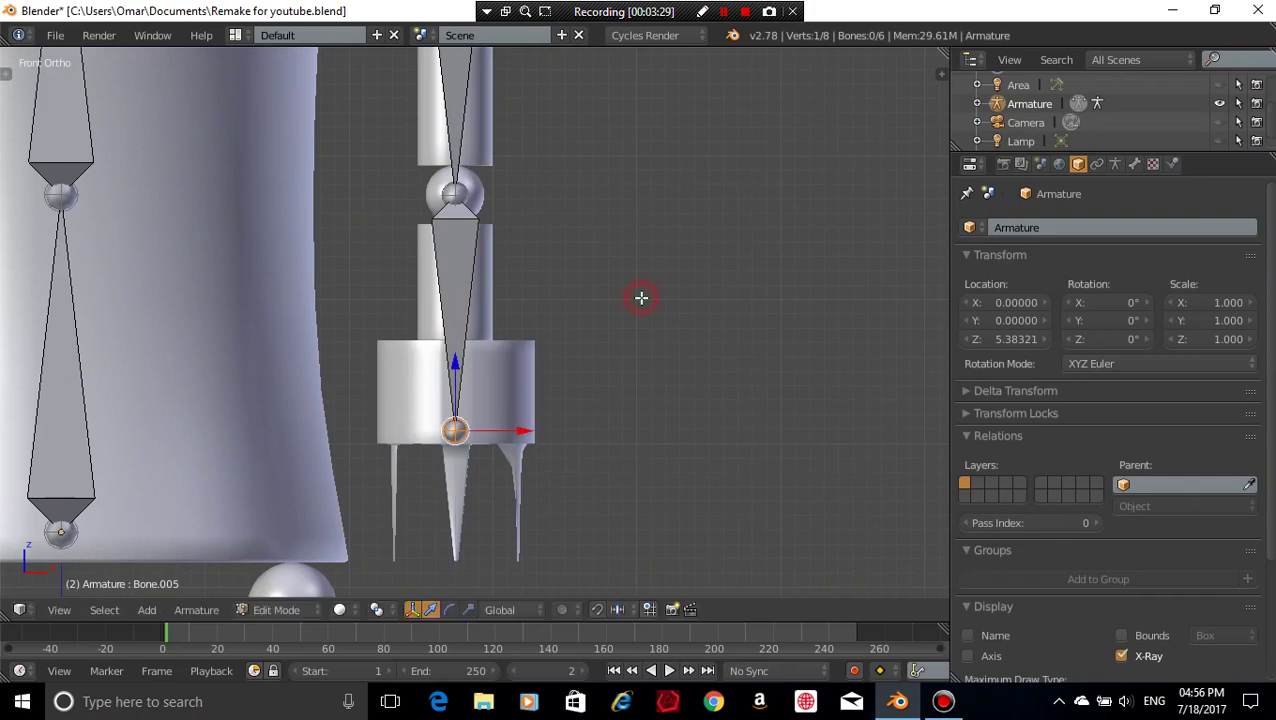
- From the right view, select both arm bones and move them about 0.42 units along Y to the arm's centre
key("ctrl+KP_3")
scroll(551, 353, "up", 5, "shift")
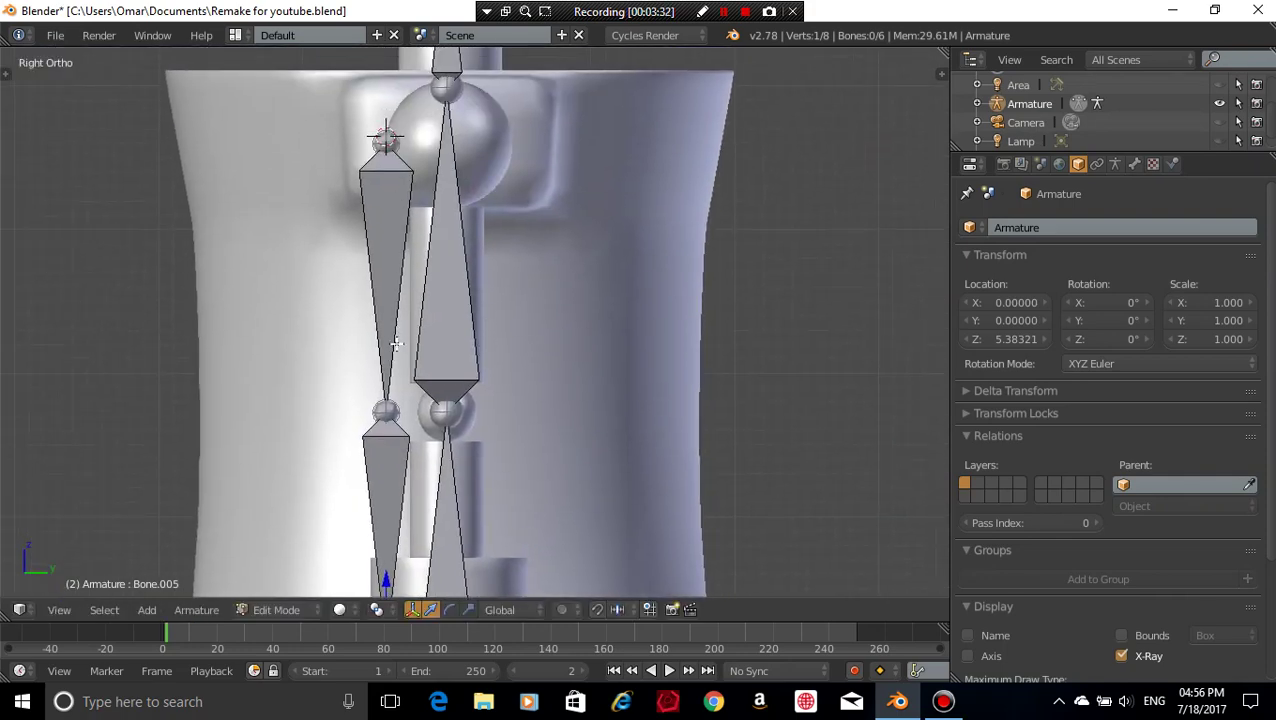
right_click(392, 282)
right_click(394, 493, "shift")
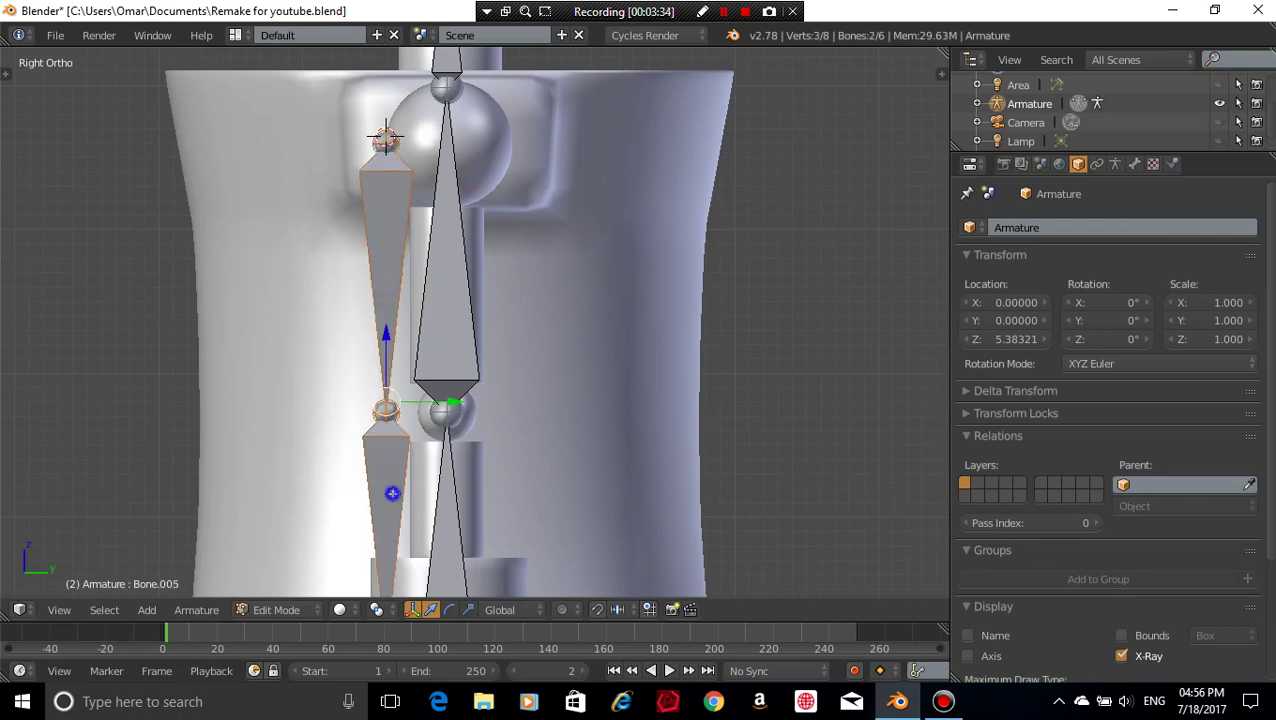
scroll(558, 435, "down", 2)
scroll(576, 420, "up", 2)
scroll(576, 420, "up", 2)
scroll(576, 420, "down", 1)
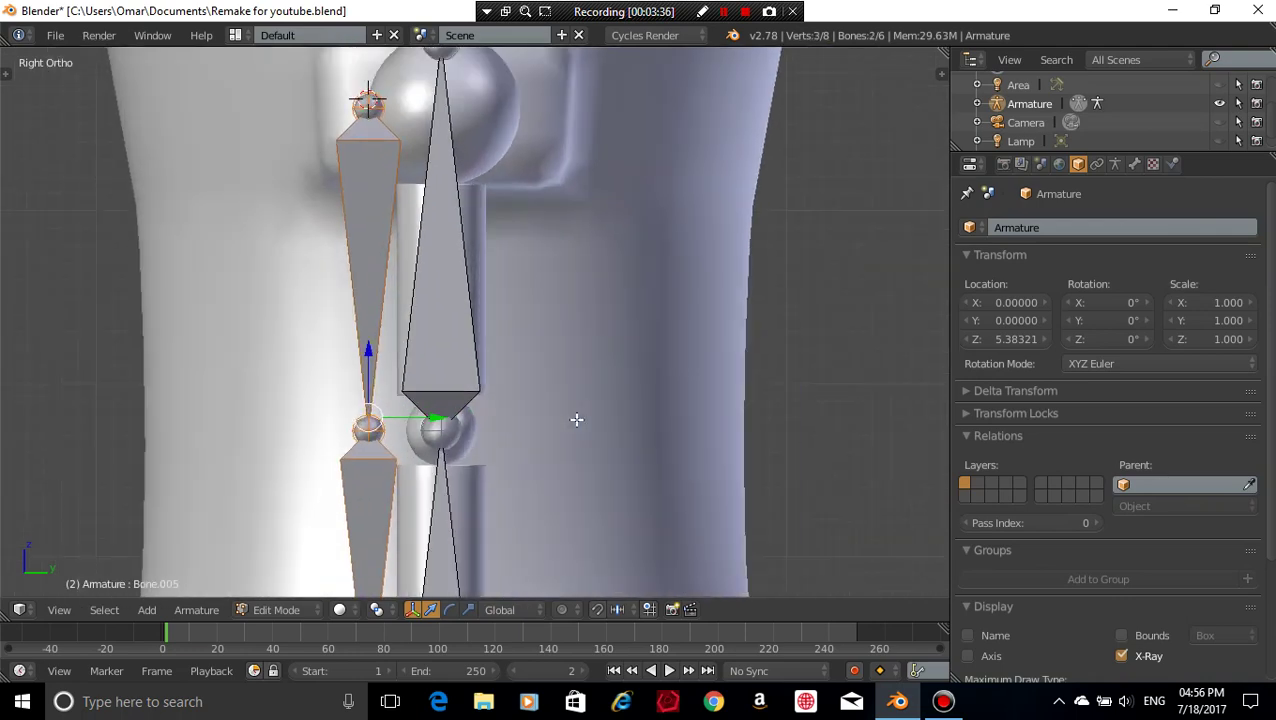
scroll(635, 364, "up", 3, "shift")
key("g")
key("y")
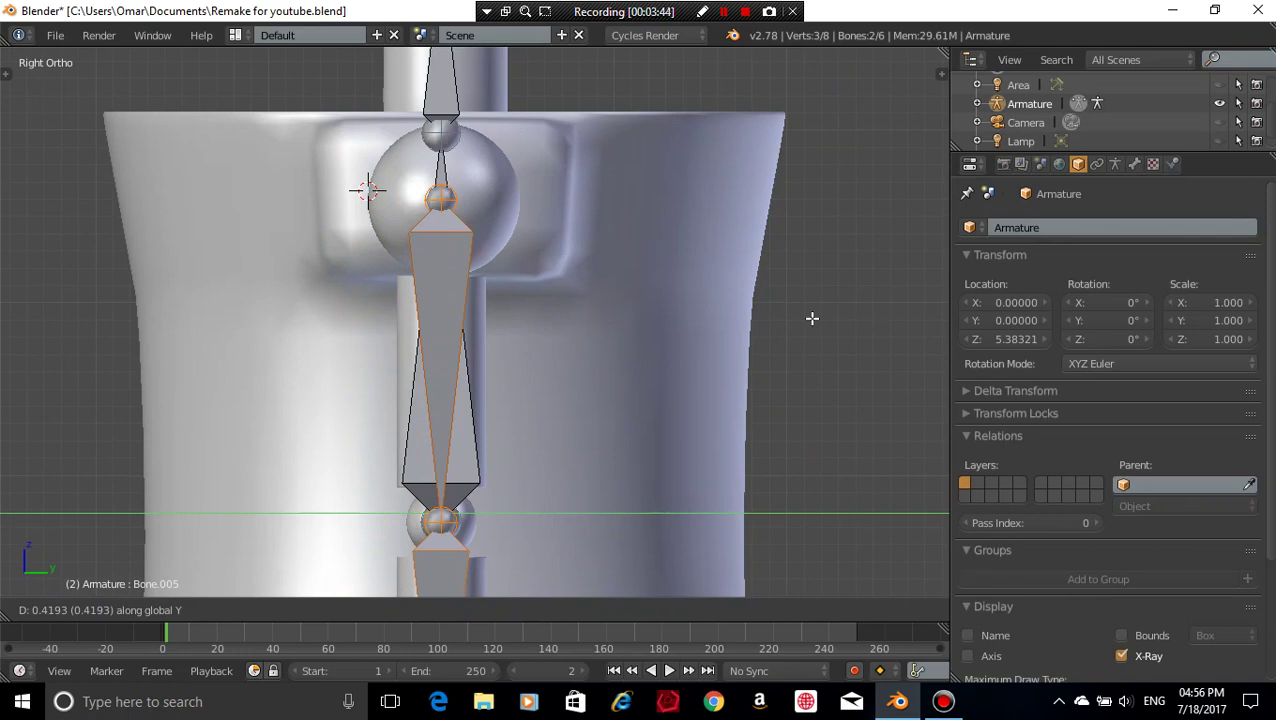
left_click(812, 318)
- From the front view, place the 3D cursor at the centre of the hip ball on the +X side
middle_click_drag(812, 318, 49, 512)
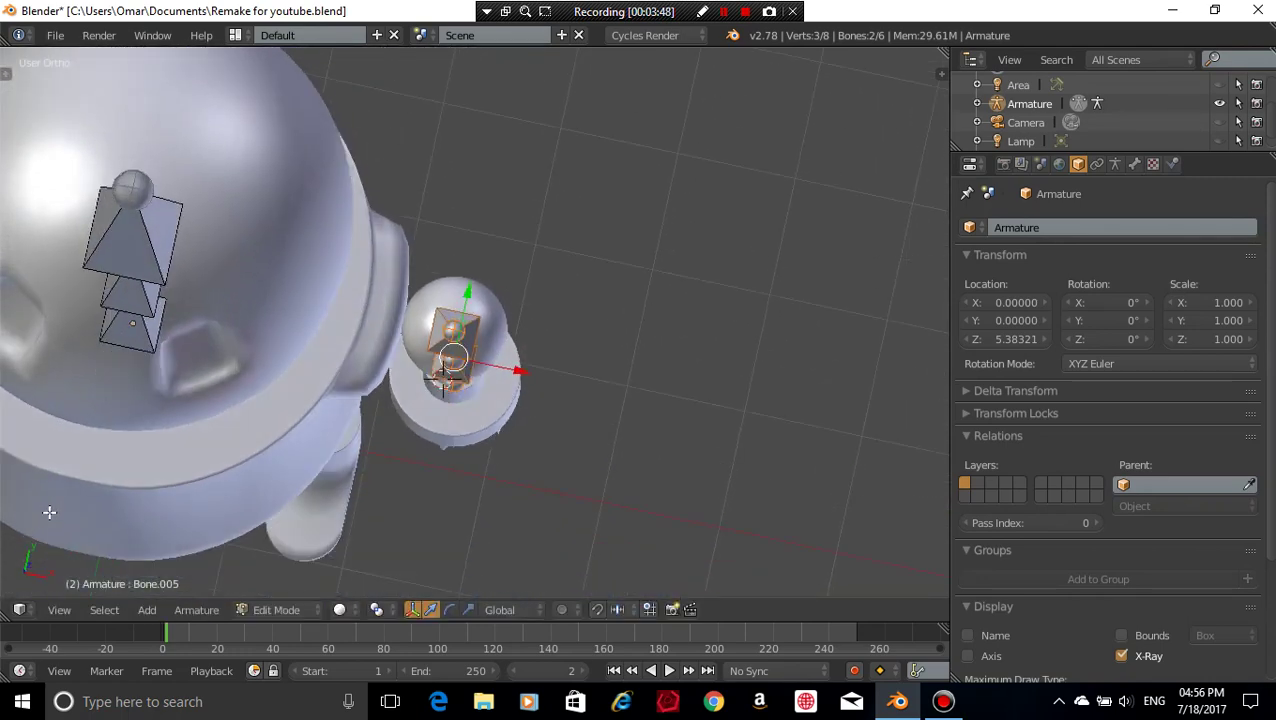
key("KP_7")
middle_click_drag(598, 489, 607, 277)
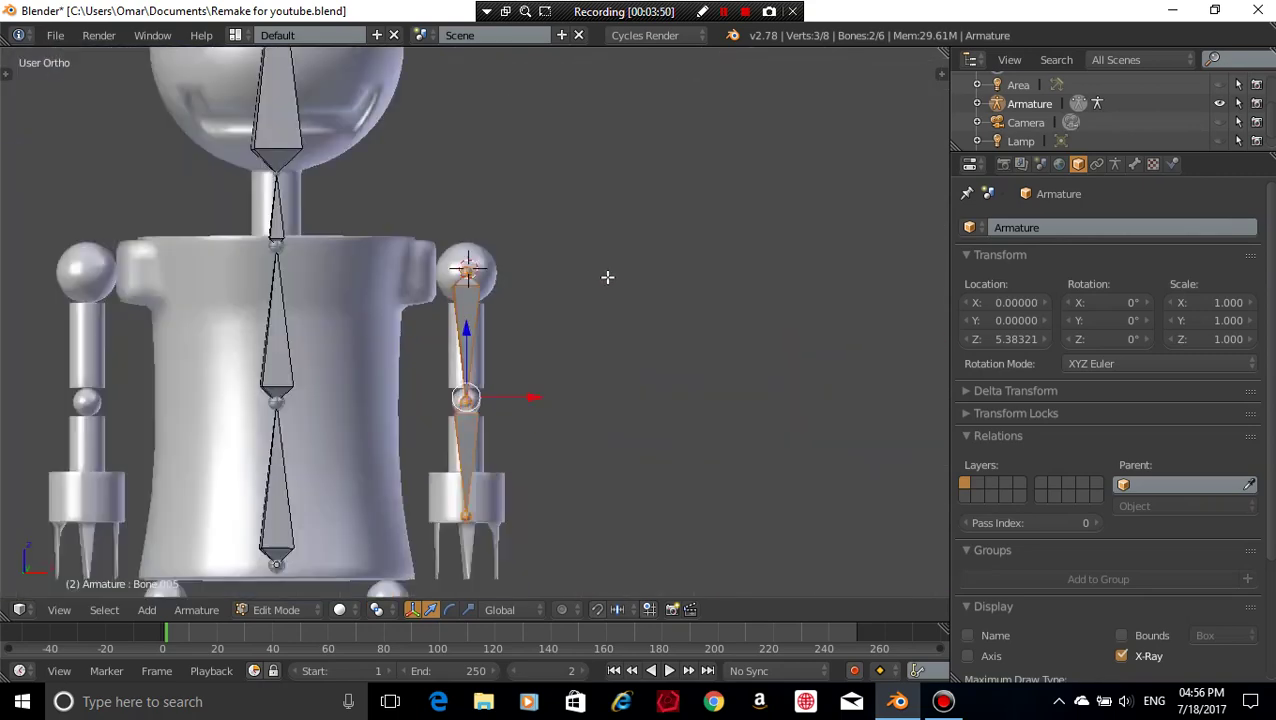
scroll(607, 277, "down", 5)
key("KP_1")
scroll(518, 364, "up", 8)
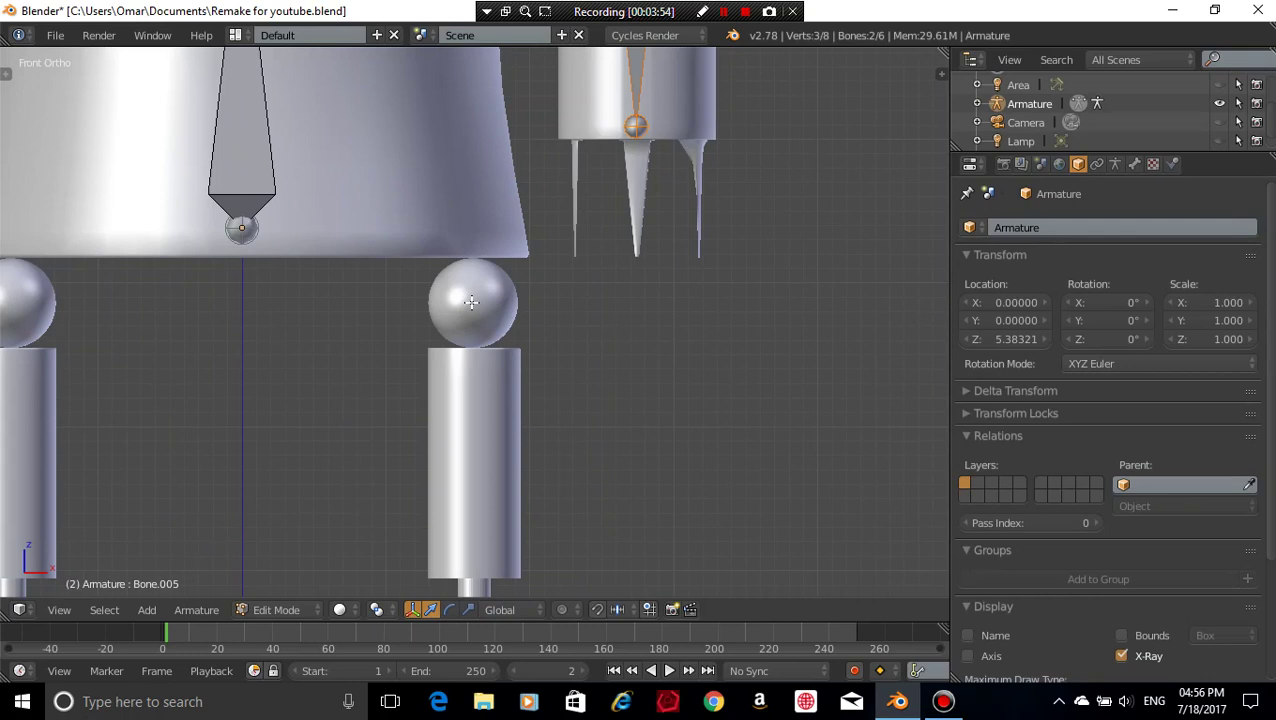
left_click(471, 302)
- Set the 3D cursor's Y location to 0
key("n")
scroll(878, 450, "down", 9)
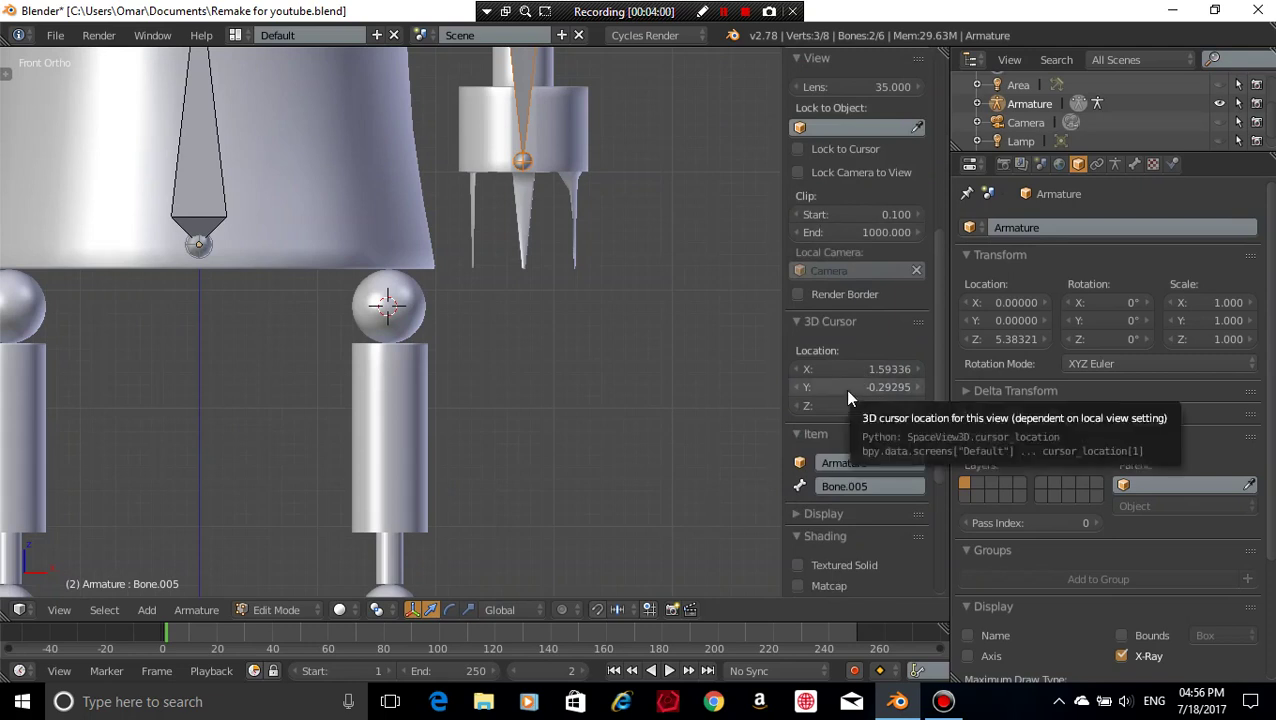
left_click(846, 390)
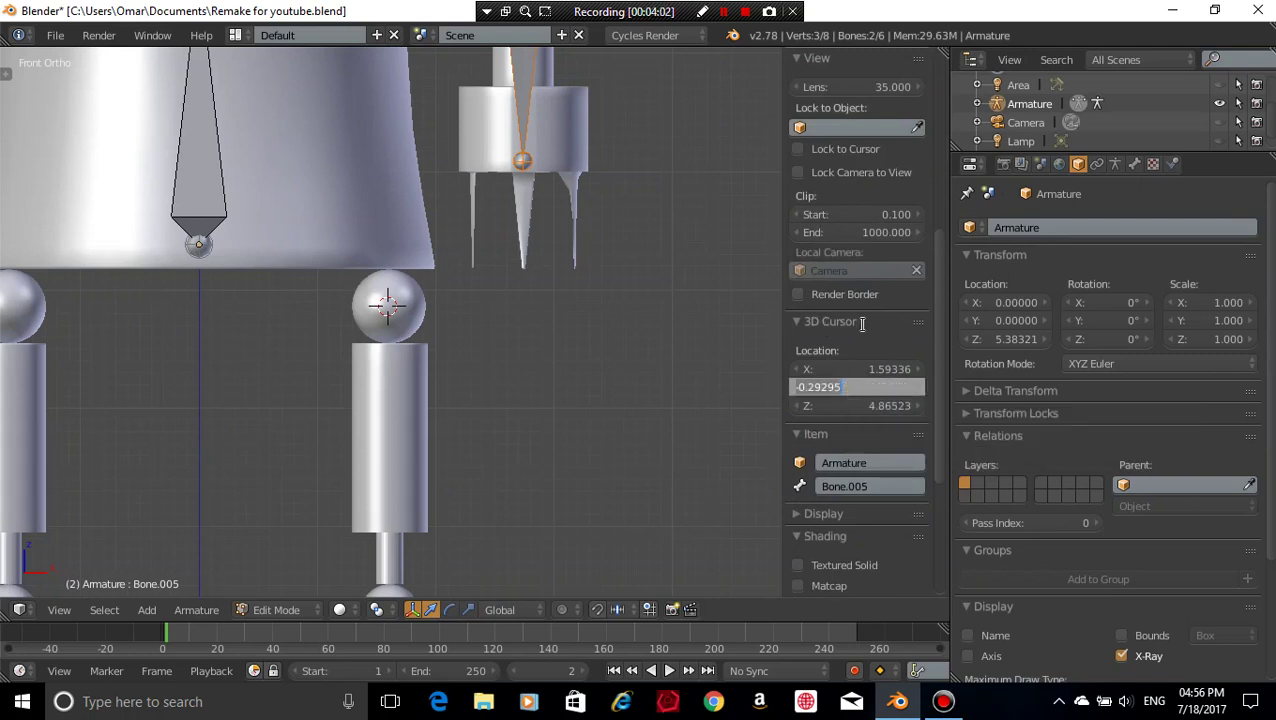
type("0")
key("Return")
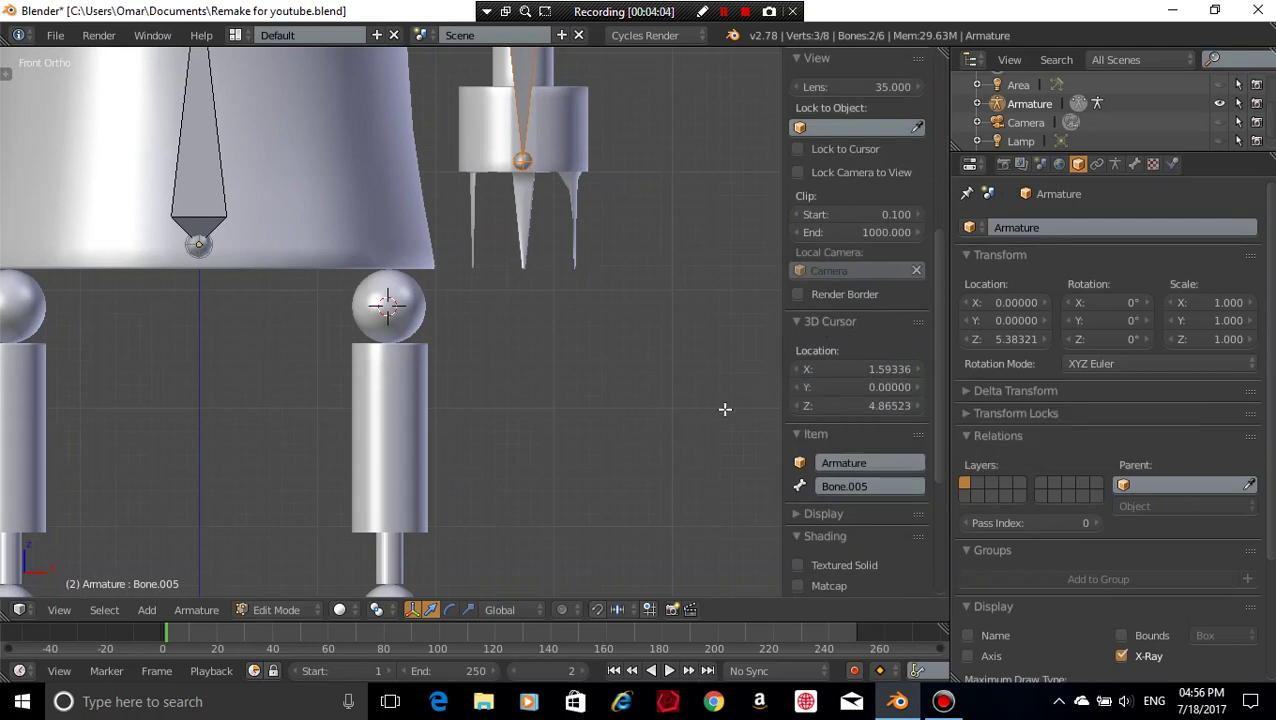
key("n")
- Add a bone at the hip ball and, from the right view, move its tip about 3.58 units down along Z to the knee ball
key("shift+a")
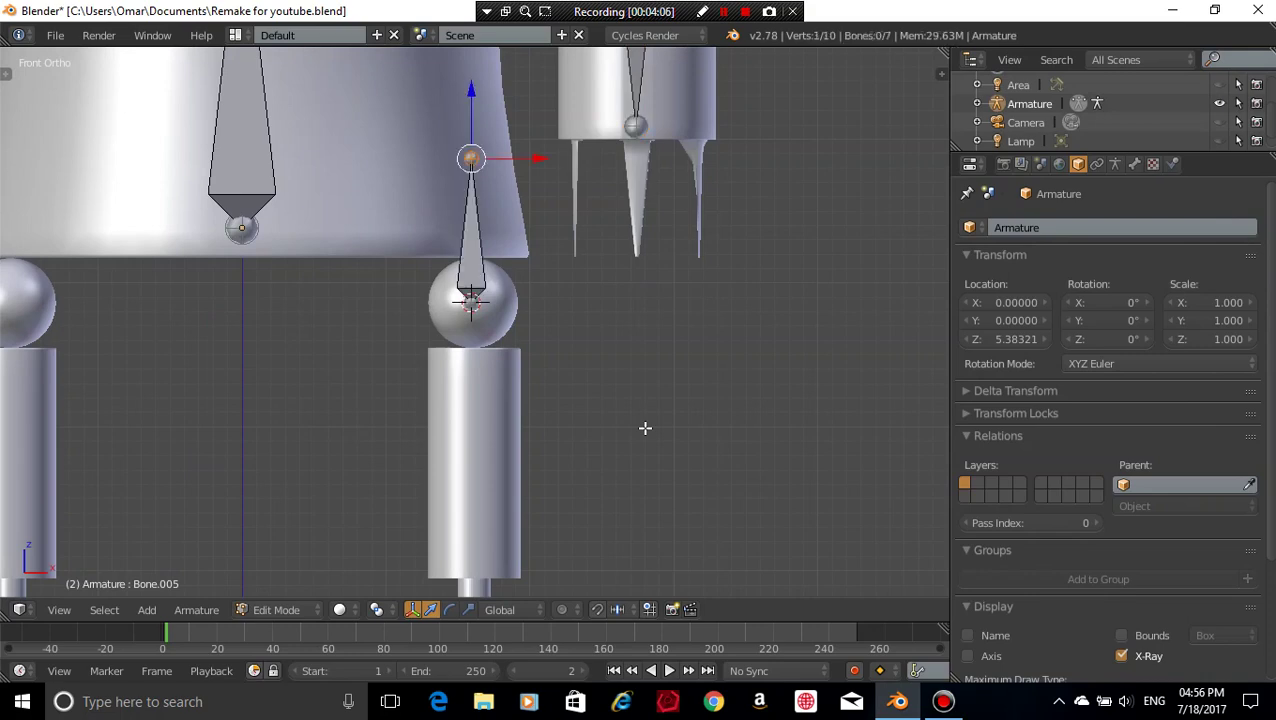
key("KP_3")
key("KP_1")
middle_click_drag(542, 453, 521, 141, "shift")
scroll(521, 142, "down", 6)
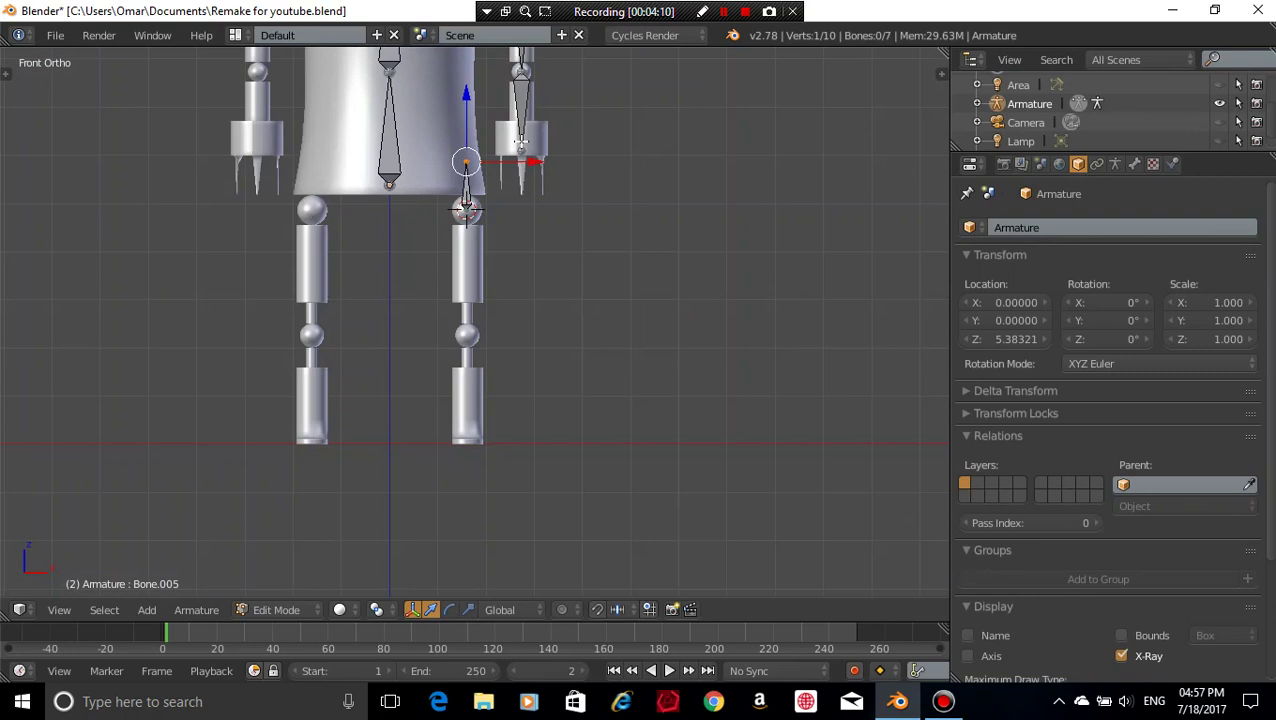
key("KP_3")
scroll(521, 362, "up", 2)
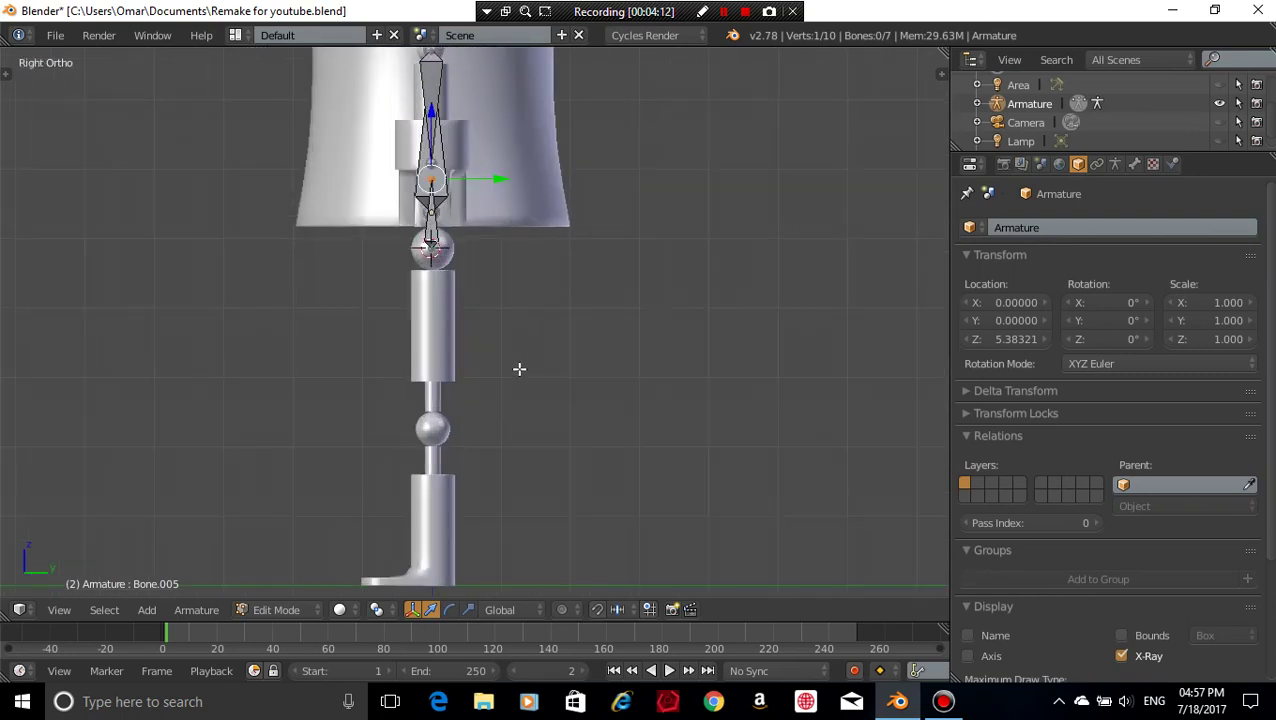
middle_click_drag(519, 369, 515, 339, "shift")
key("g")
key("z")
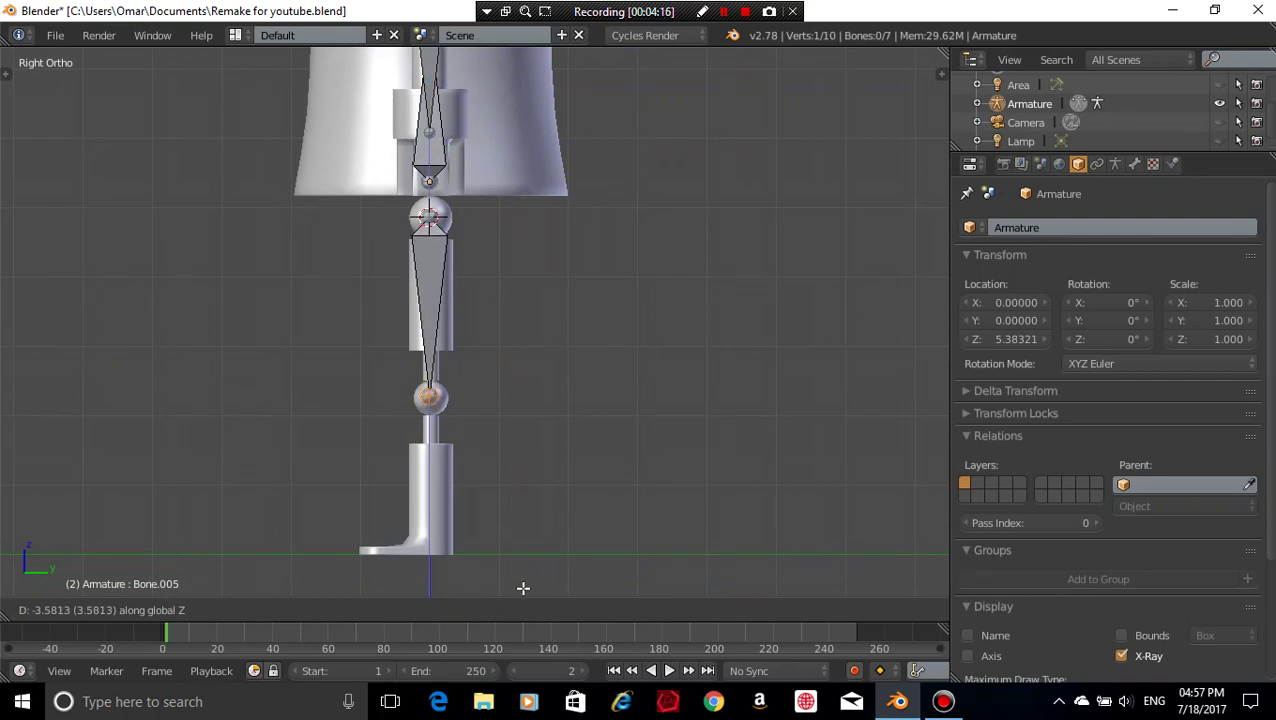
left_click(527, 50)
- Move the thigh bone's tip about 0.02 units along Y to the knee ball's centre
scroll(581, 322, "up", 6)
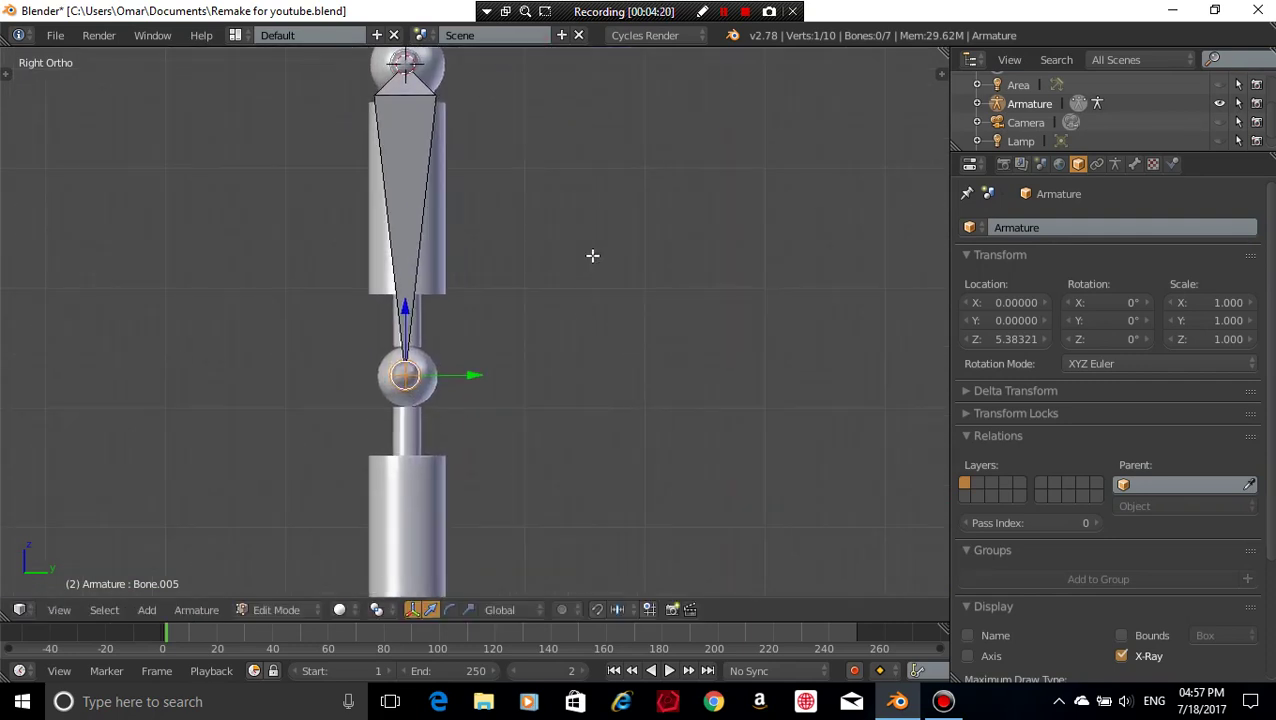
middle_click_drag(485, 310, 591, 276, "shift")
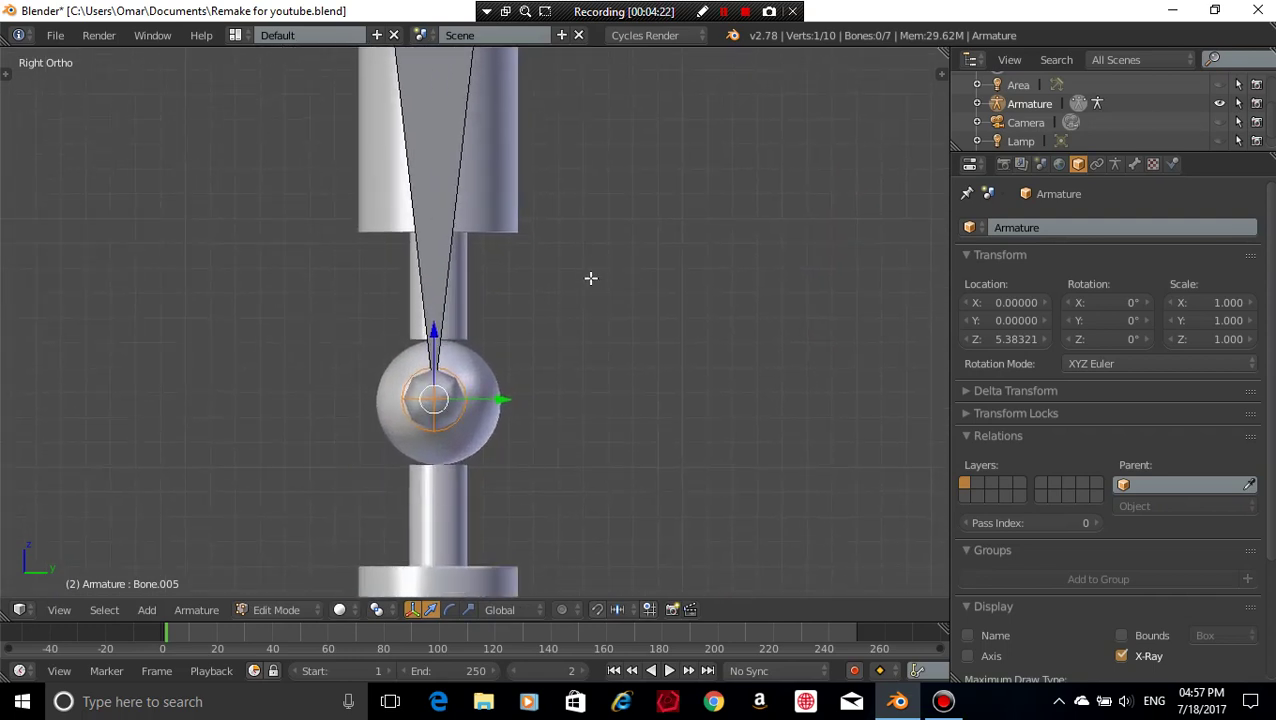
key("g")
key("y")
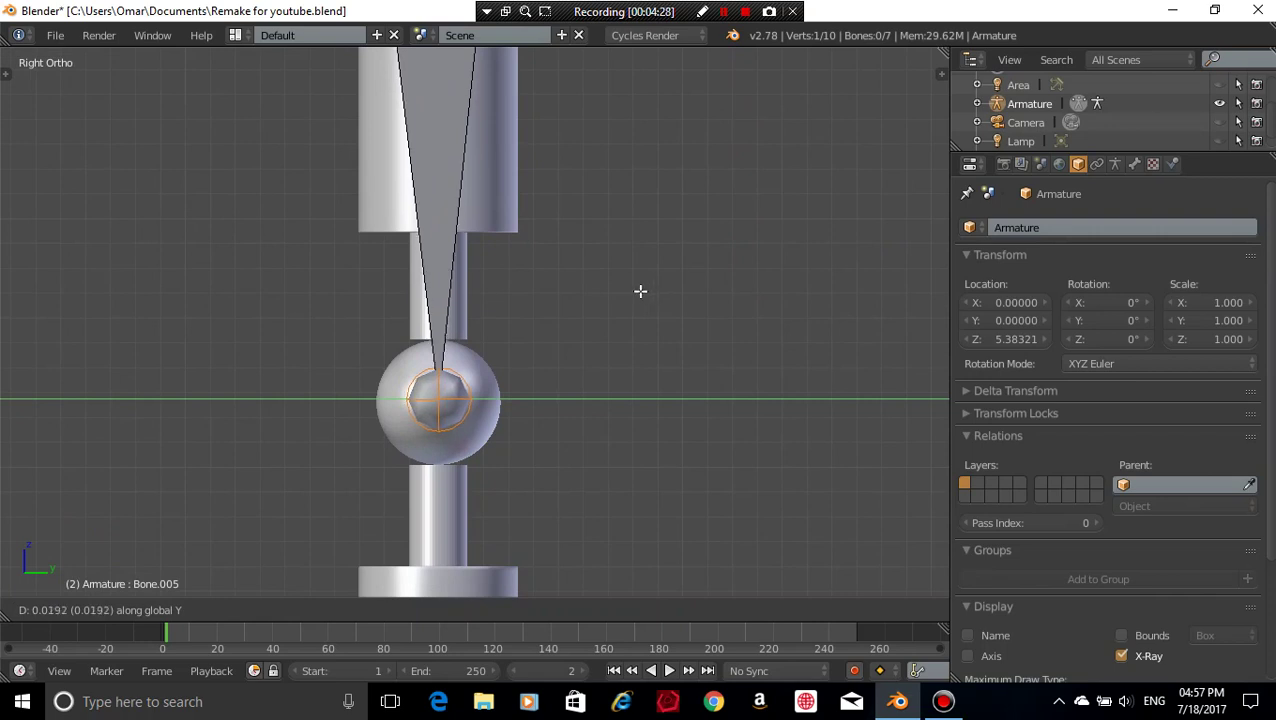
left_click(640, 291)
- Extrude a shin bone from the knee joint about 2.16 units down along Z to the ankle
middle_click_drag(628, 455, 618, 219, "shift")
scroll(618, 219, "down", 4)
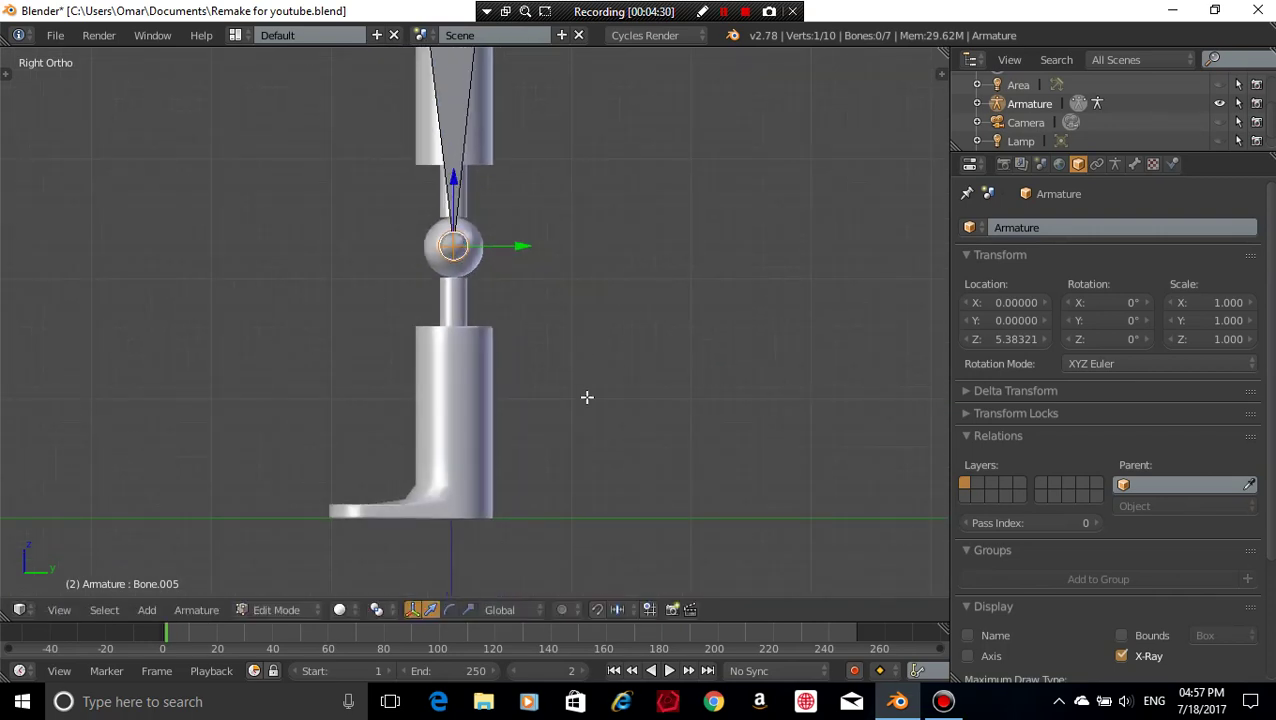
key("e")
key("z")
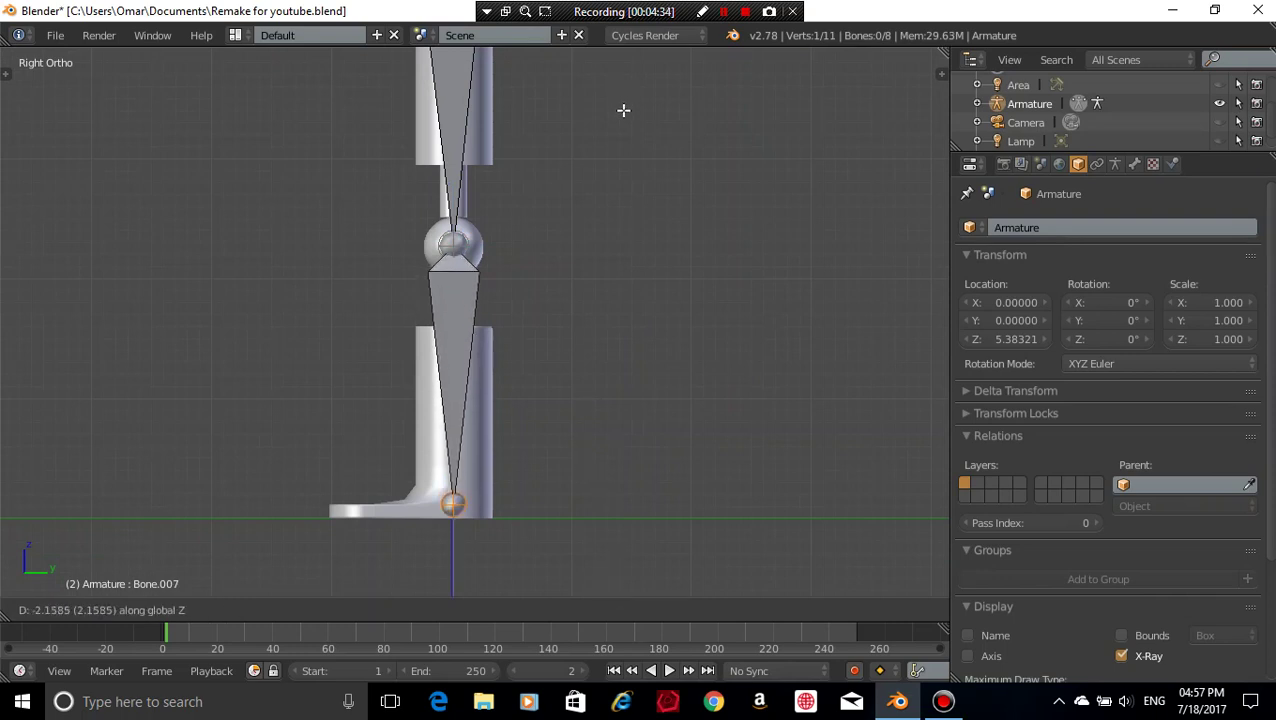
left_click(623, 110)
- Extrude a foot bone from the ankle joint to the toe, about 0.95 units along negative Y and 0.06 units down
key("a")
scroll(575, 473, "up", 5)
middle_click_drag(585, 523, 640, 363, "shift")
right_click(422, 362)
scroll(629, 293, "down", 1)
key("e")
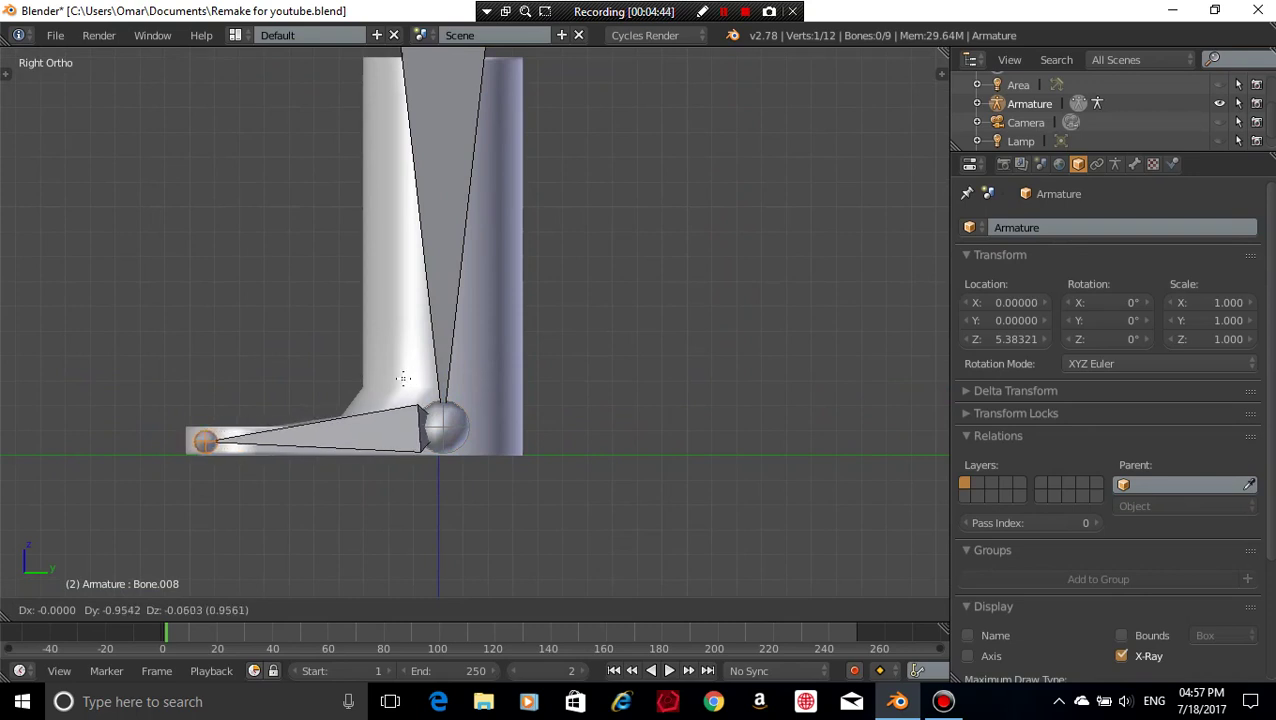
left_click(401, 372)
middle_click_drag(564, 402, 668, 457)
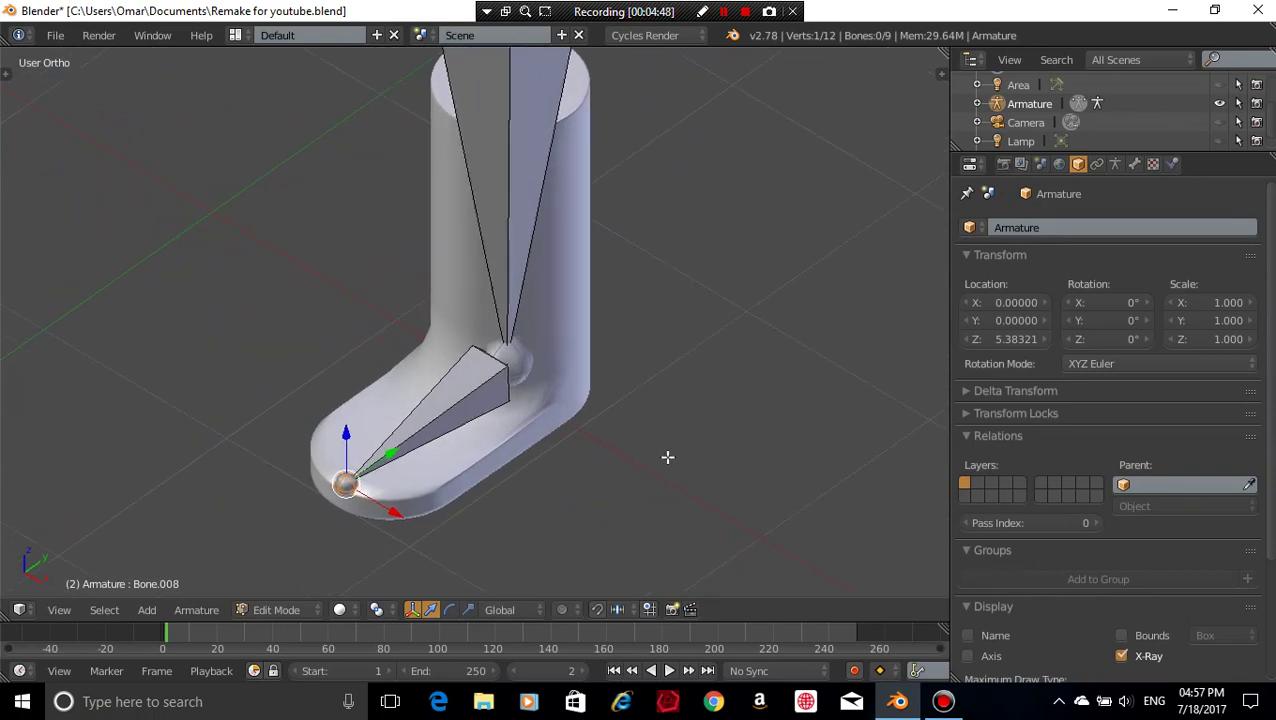
key("g")
key("y")
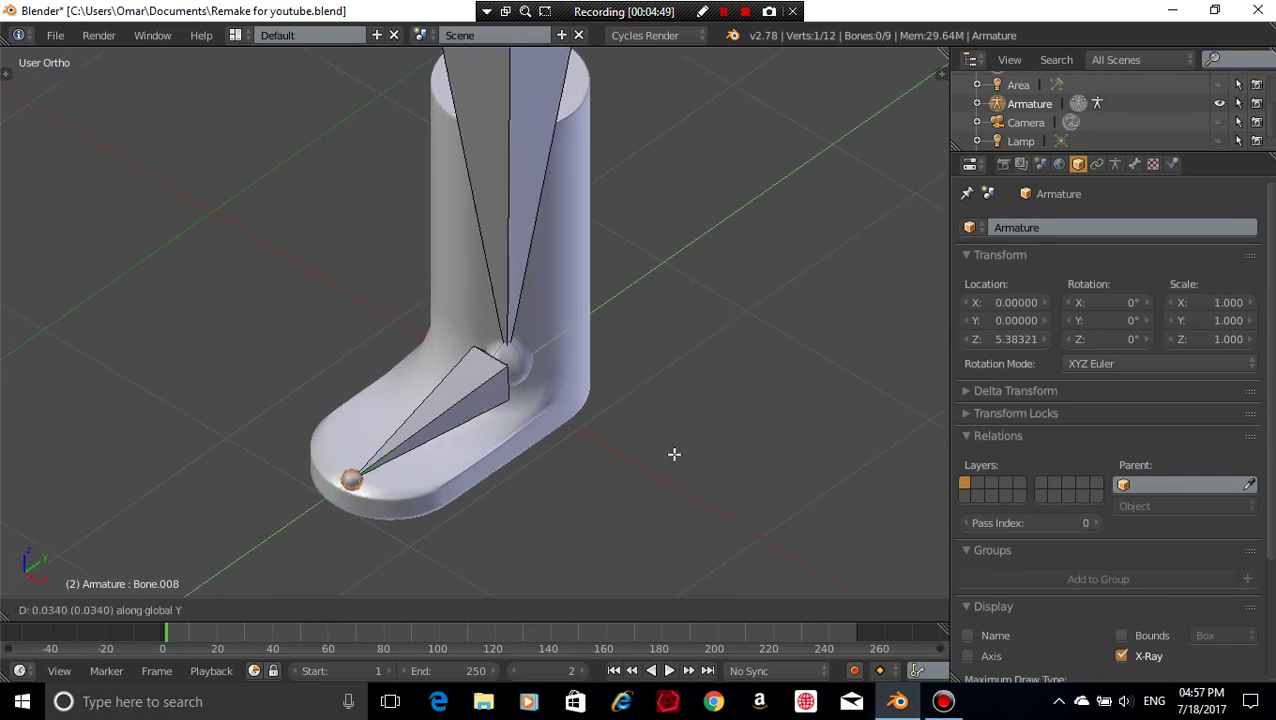
right_click(674, 454)
scroll(674, 454, "down", 2)
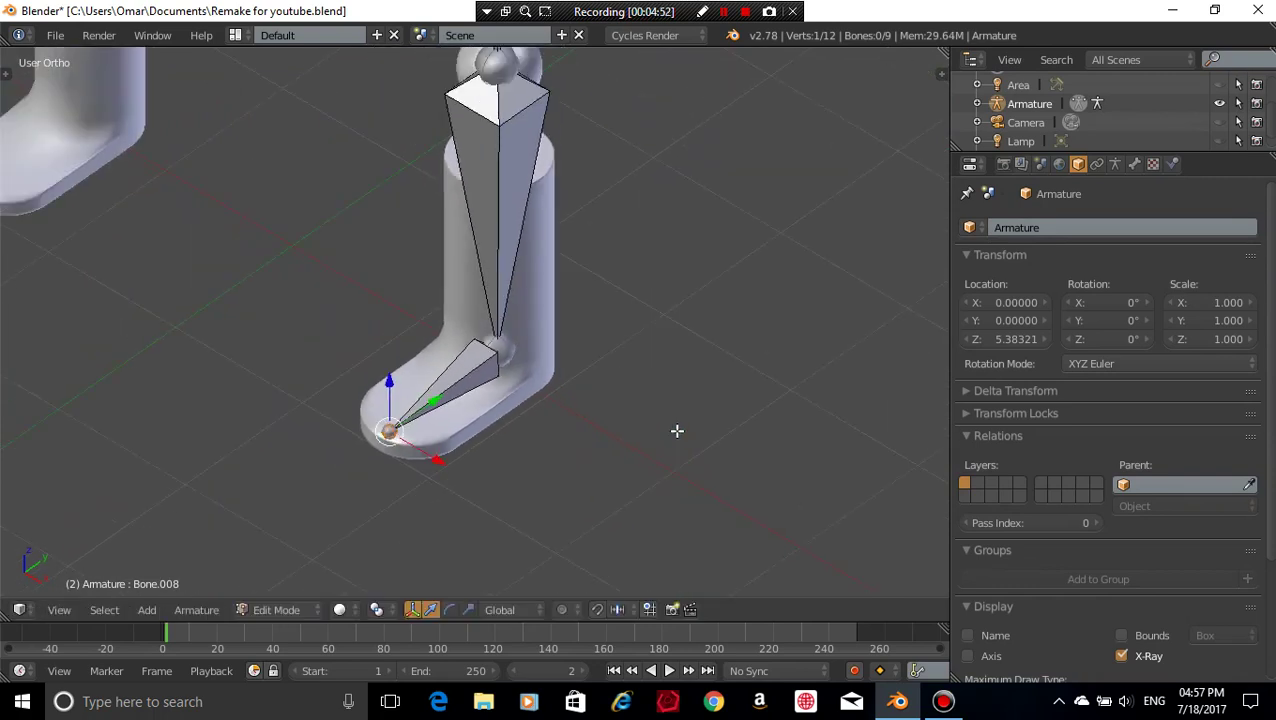
- Select the forearm bone's tip and the ankle joint, and extrude both about 0.83 units along Y from the right view
middle_click_drag(677, 431, 629, 467)
scroll(570, 362, "up", 4)
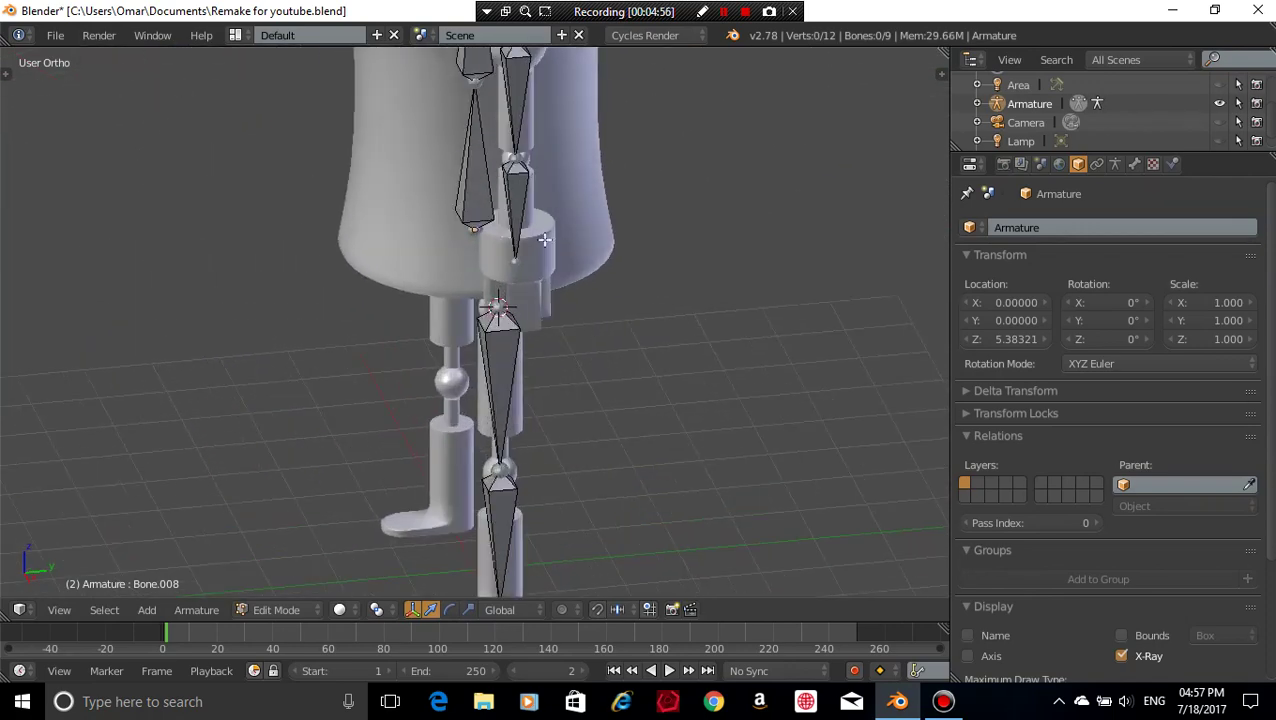
right_click(516, 263)
middle_click_drag(619, 390, 608, 177, "shift")
right_click(490, 399, "shift")
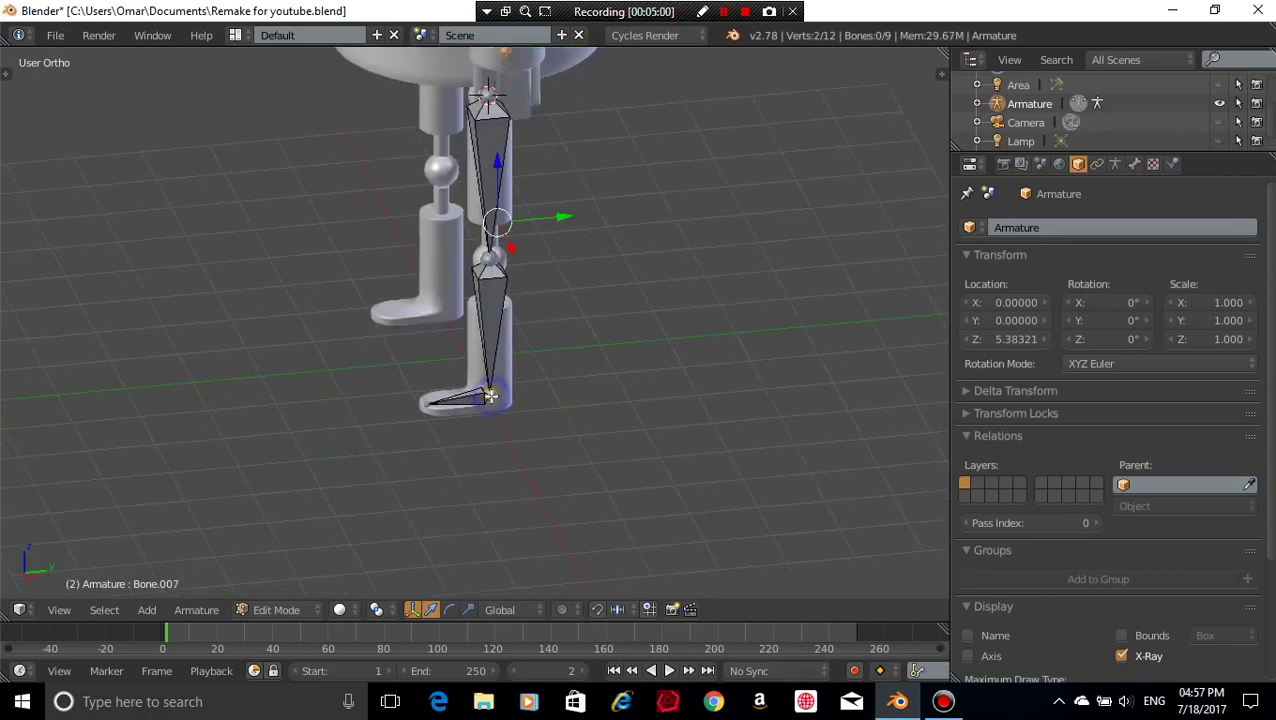
key("KP_3")
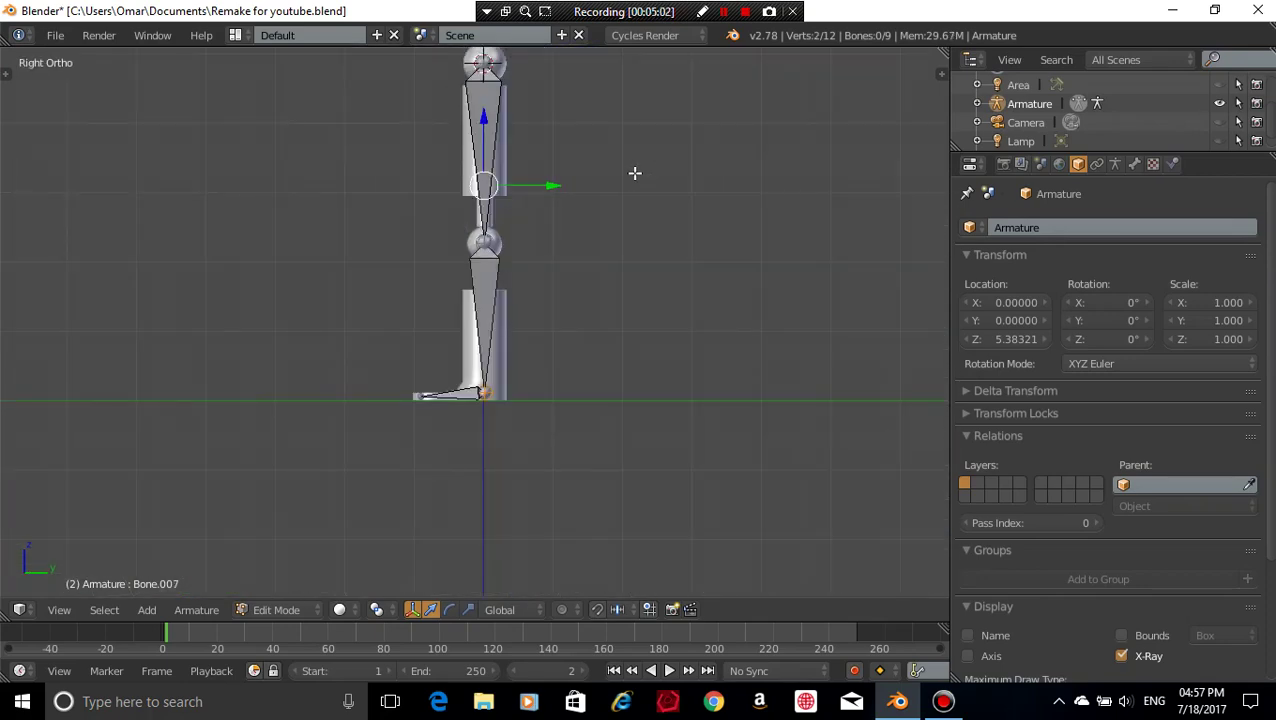
middle_click_drag(635, 174, 623, 354, "shift")
key("e")
key("y")
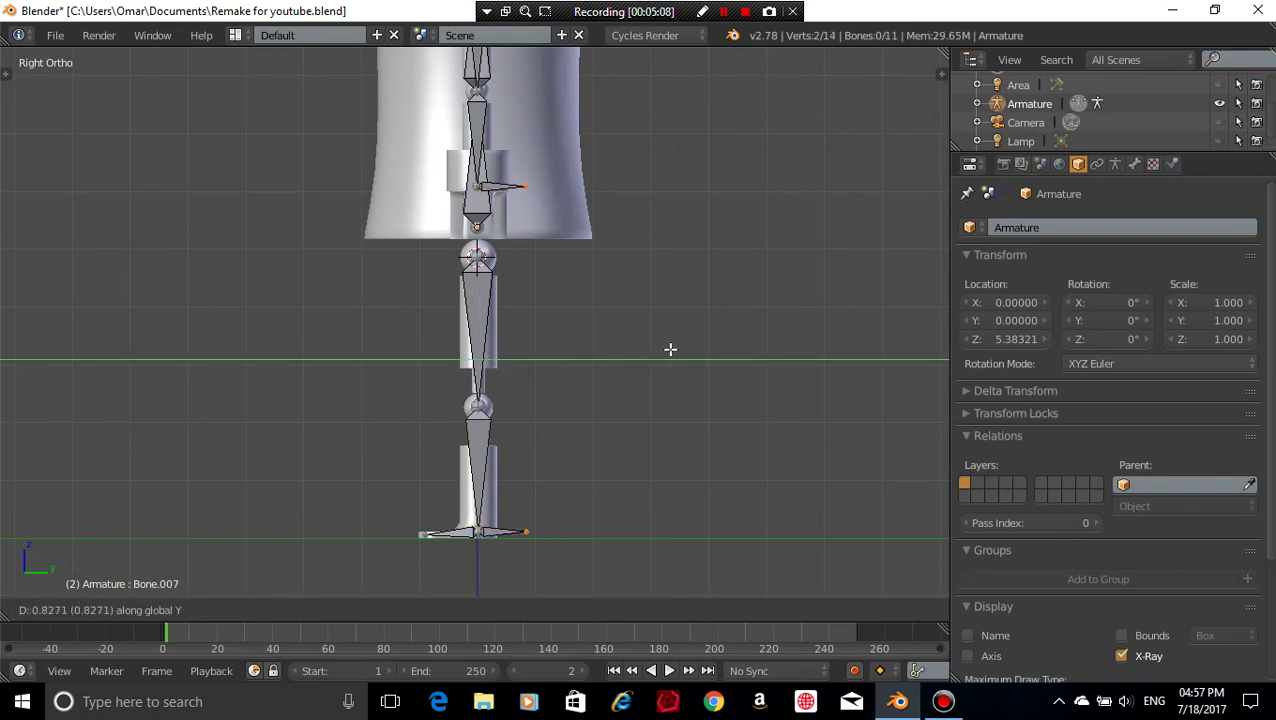
left_click(670, 349)
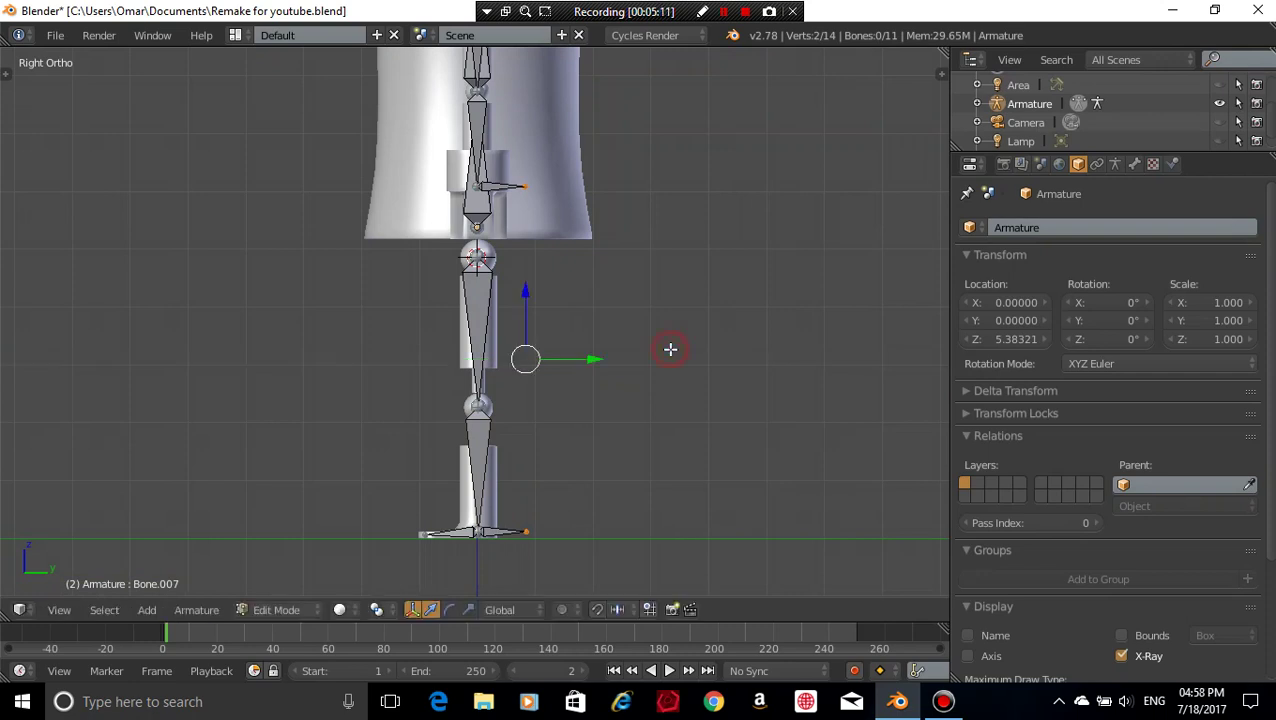
- Clear the parent of the two small bones extruded backward from the wrist and ankle
right_click(485, 188)
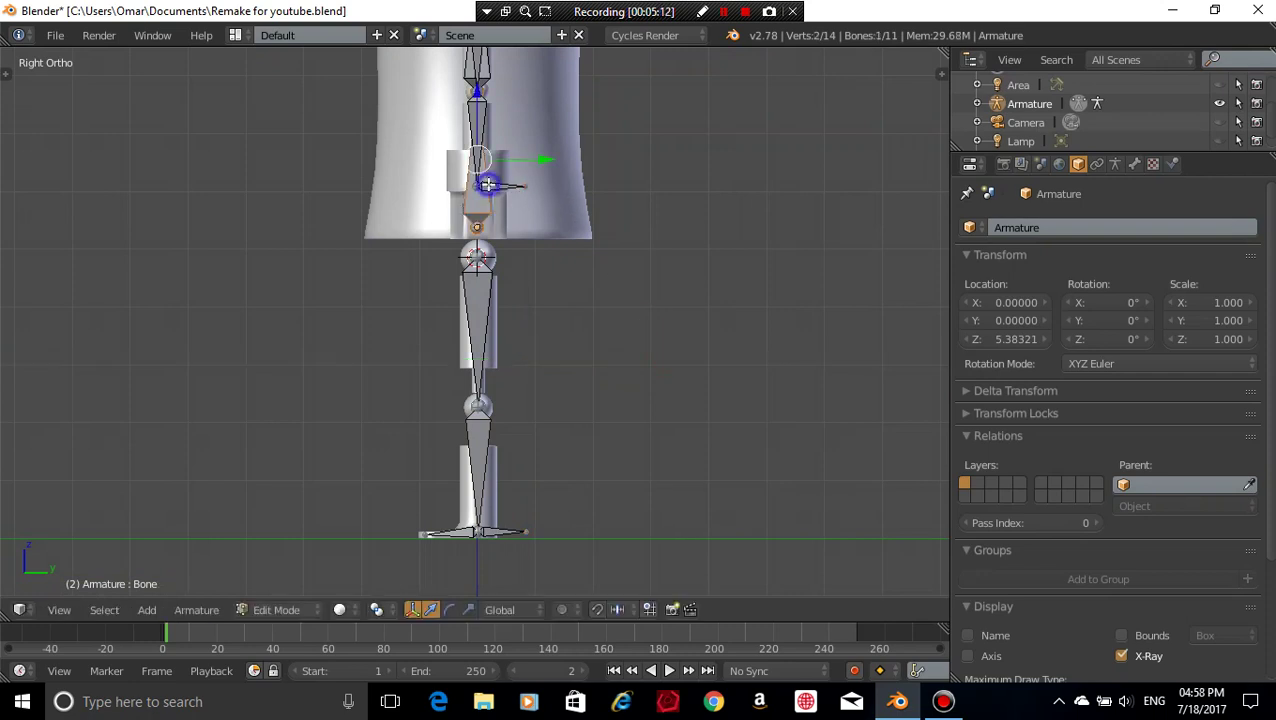
right_click(496, 189)
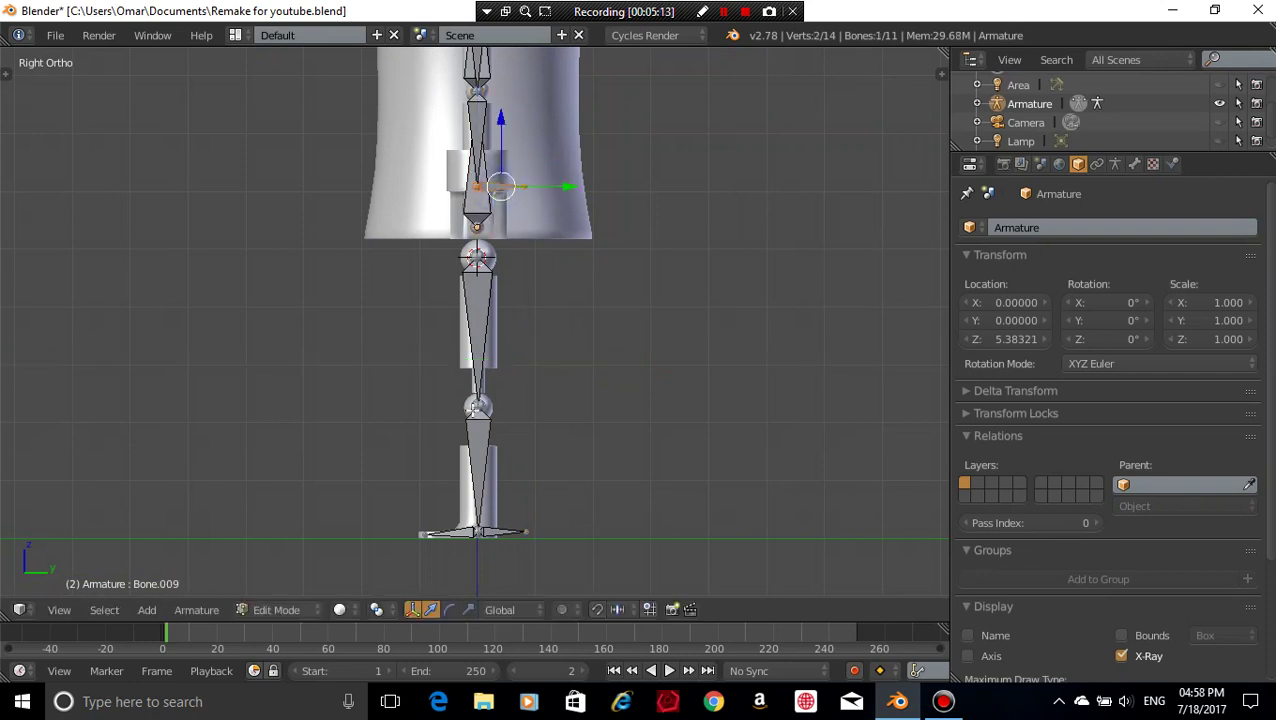
right_click(494, 533, "shift")
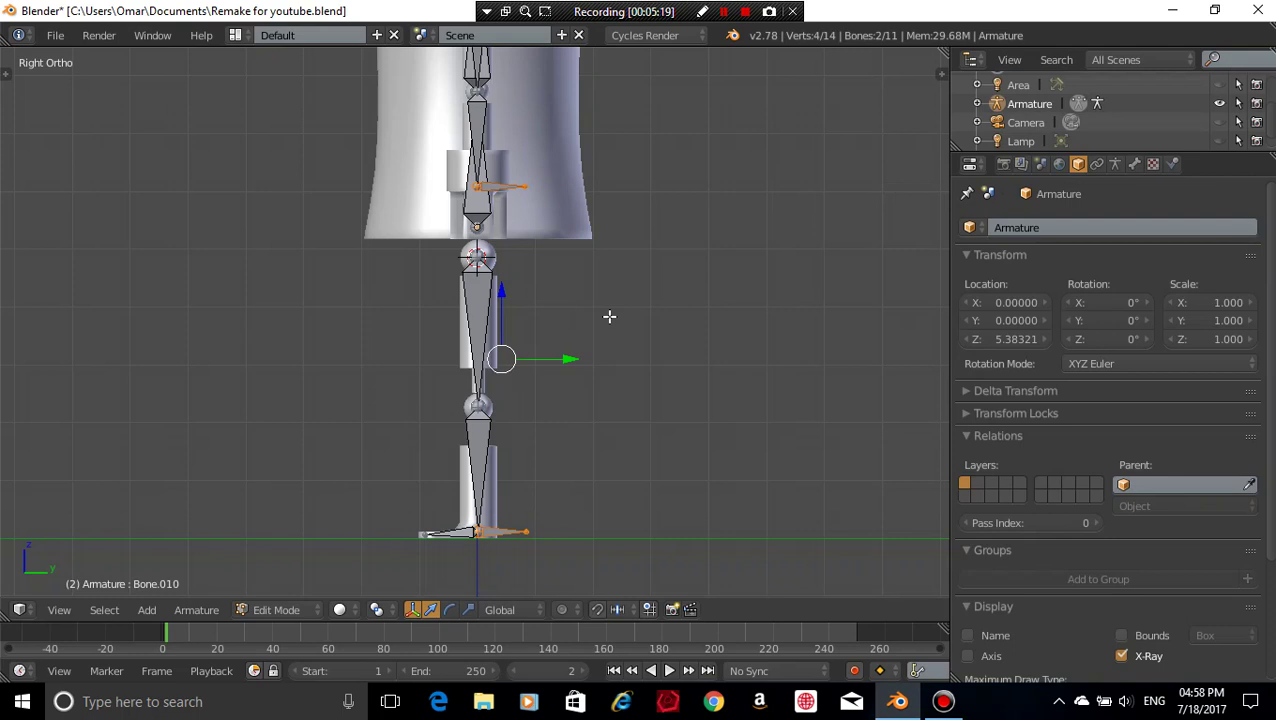
key("alt+p")
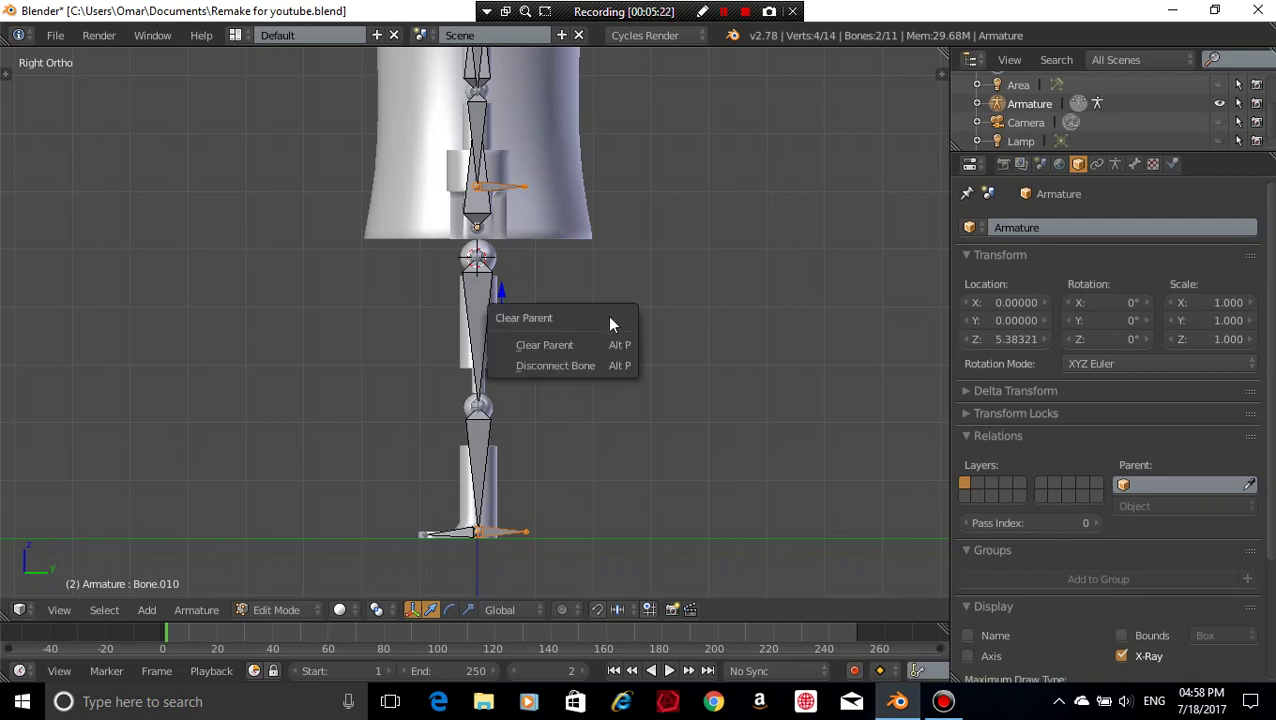
left_click(560, 345)
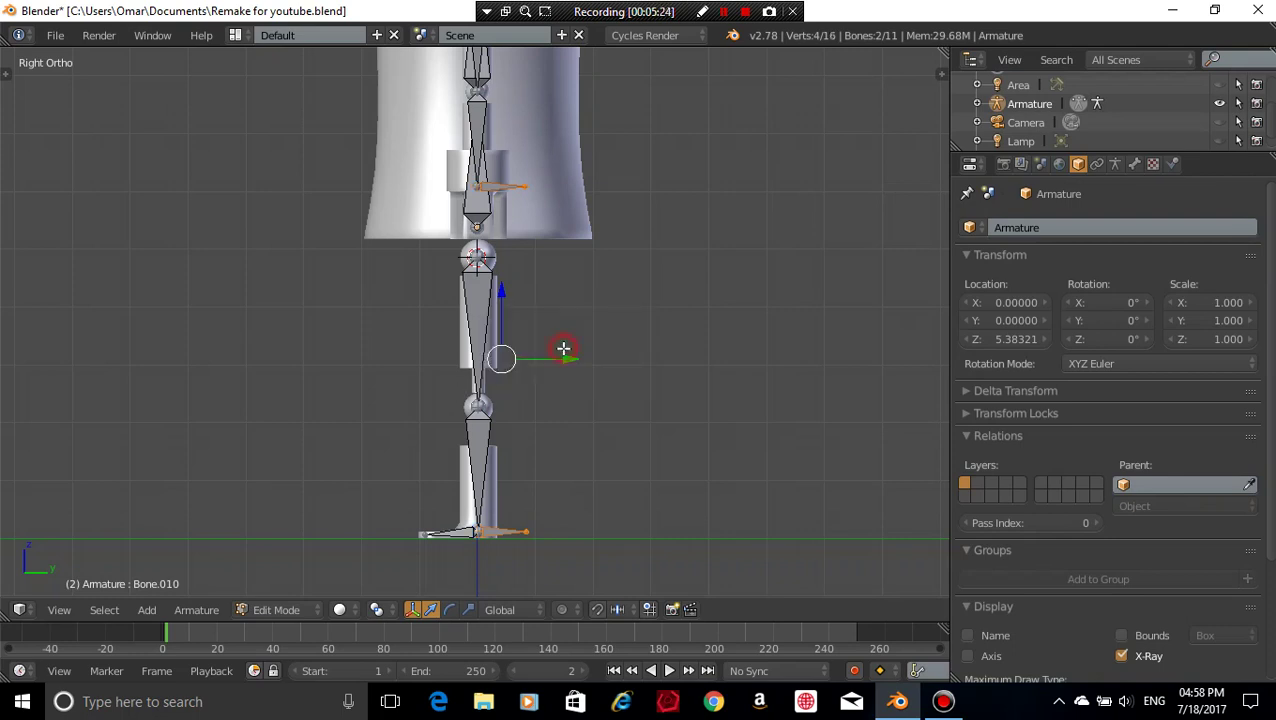
middle_click_drag(564, 350, 611, 318)
middle_click_drag(705, 353, 652, 356)
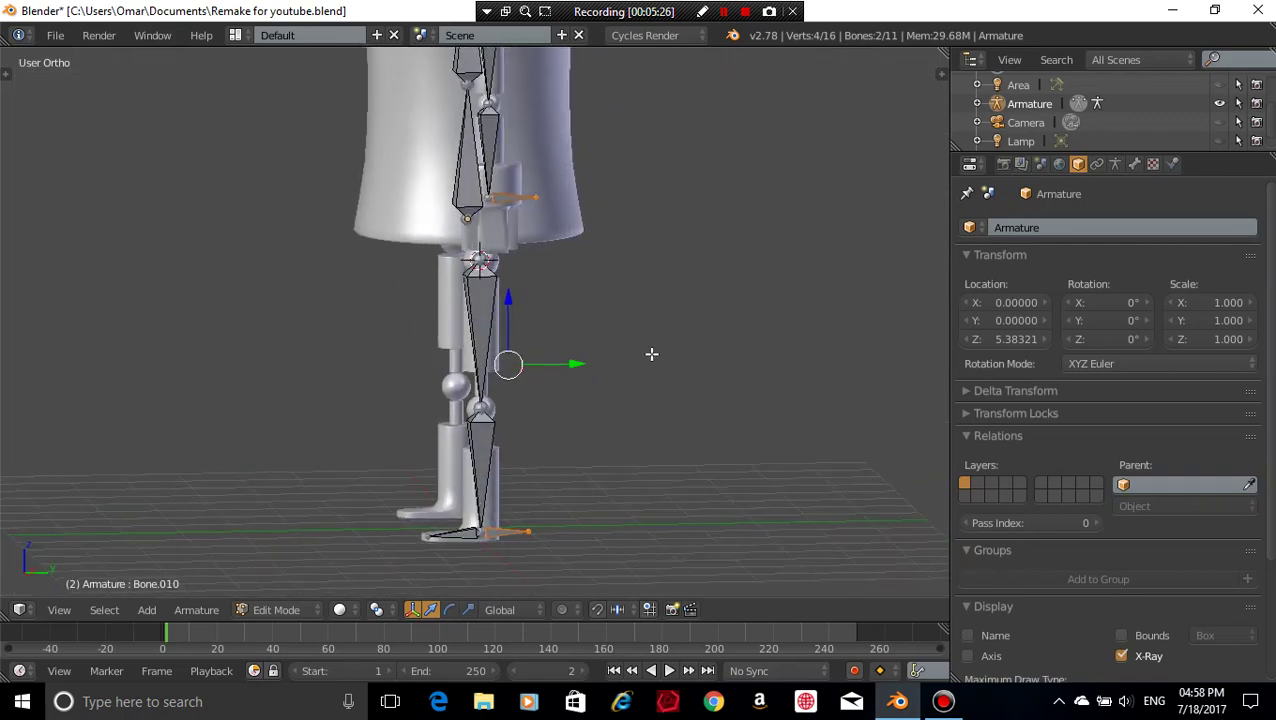
key("g")
right_click(742, 360)
middle_click_drag(734, 354, 445, 245)
scroll(677, 293, "down", 4)
scroll(456, 240, "up", 3)
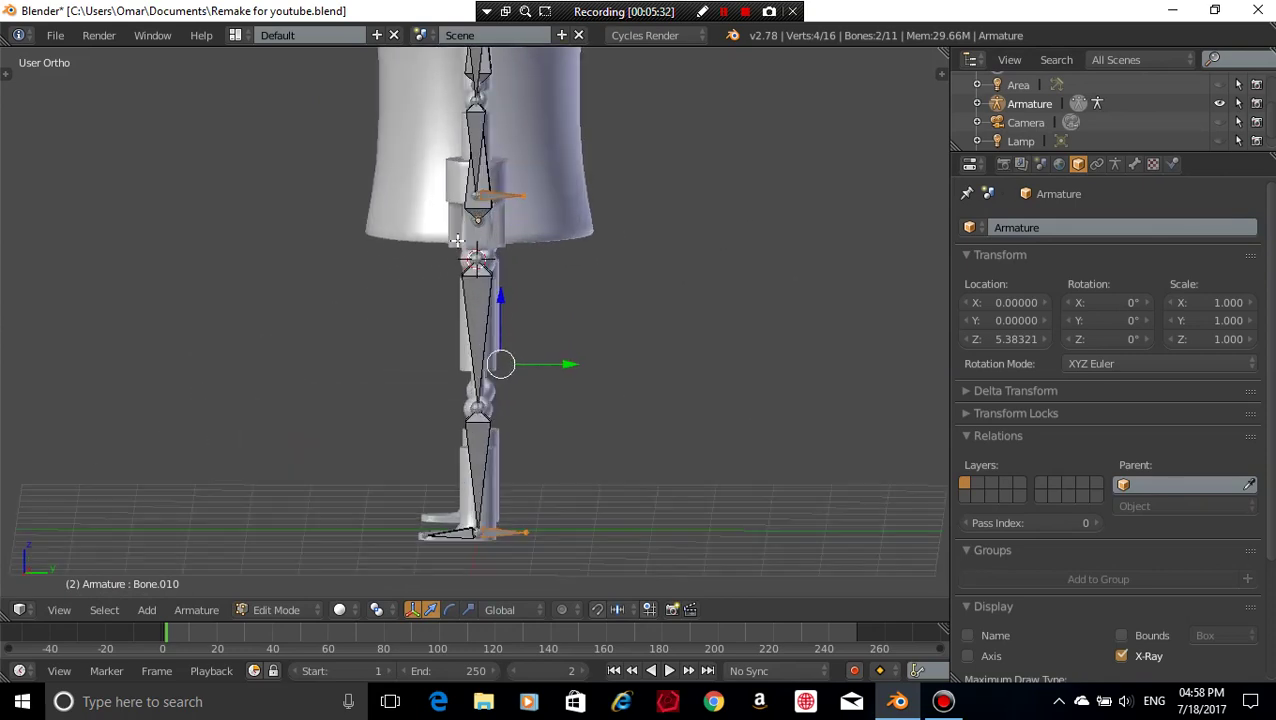
- From the right view, deselect everything, place the 3D cursor in front of the knee and add a bone there
key("KP_3")
key("a")
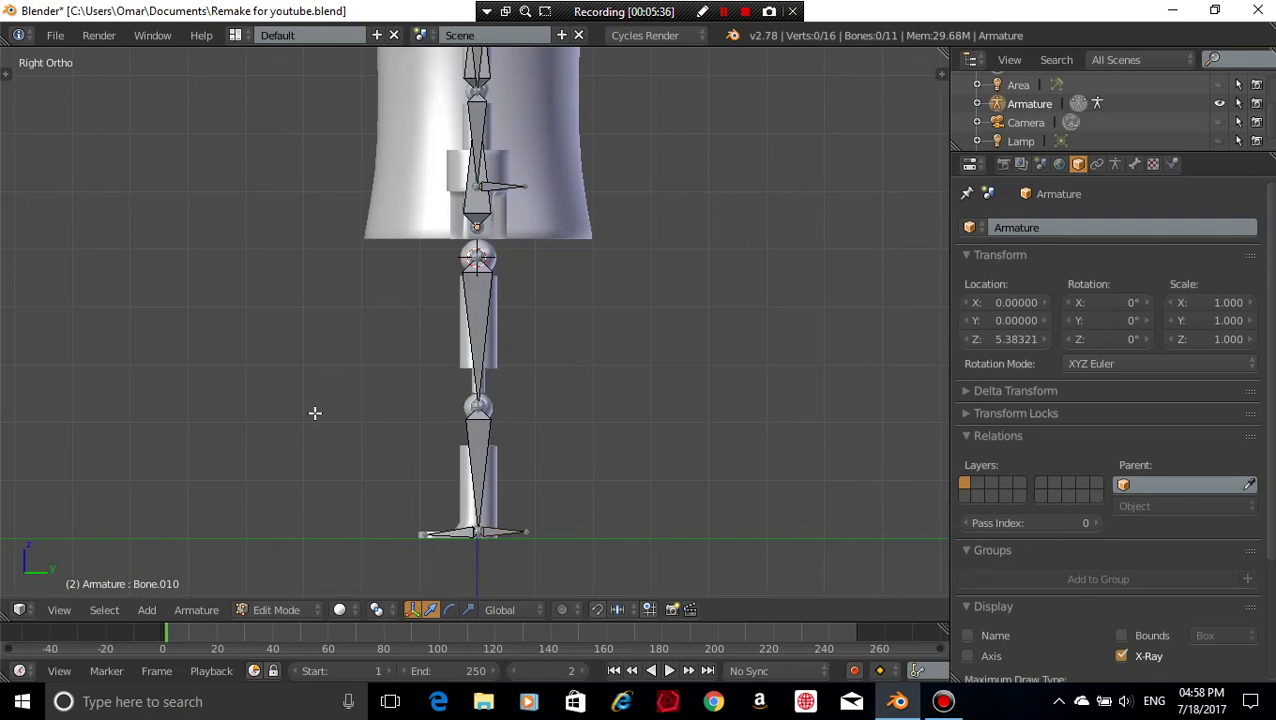
left_click(308, 407)
key("shift+a")
- Place the 3D cursor clear of the torso at elbow height and add a bone there
middle_click_drag(342, 279, 373, 388, "shift")
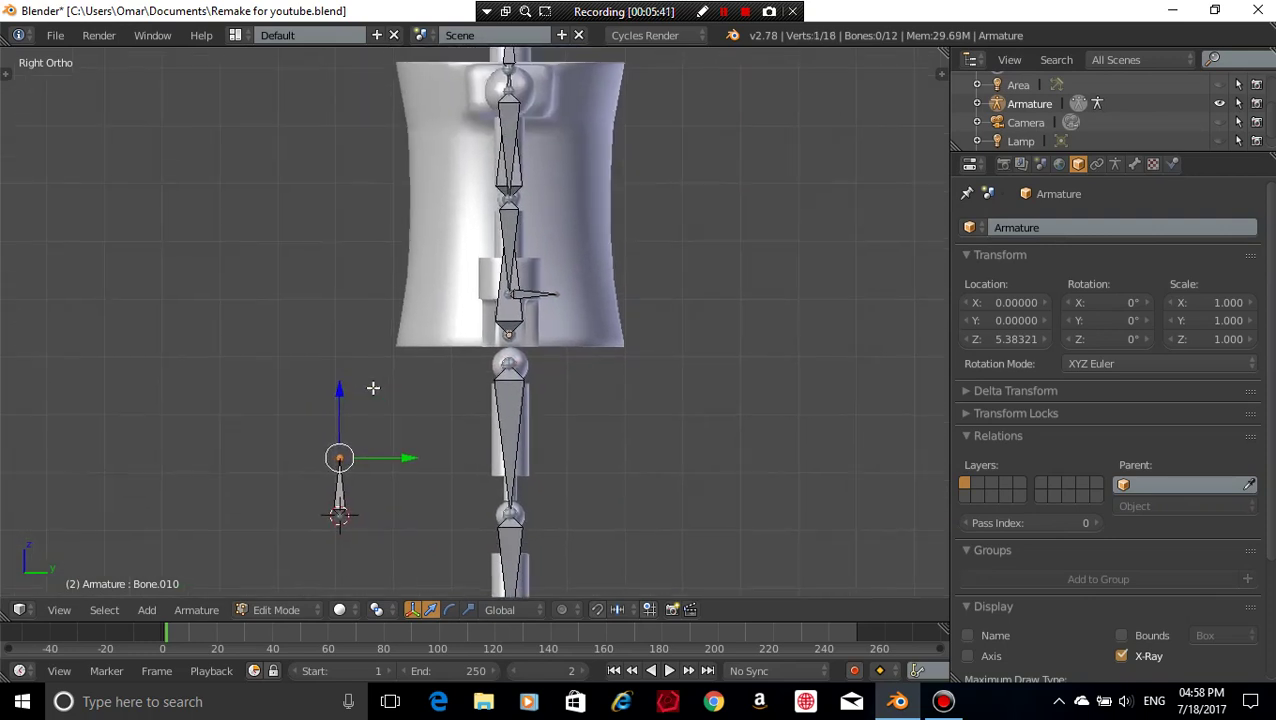
left_click(385, 209)
key("shift+a")
- From the front view, move the bone at elbow height about 1.14 units along X and 0.22 units down, in line with the arm
key("KP_1")
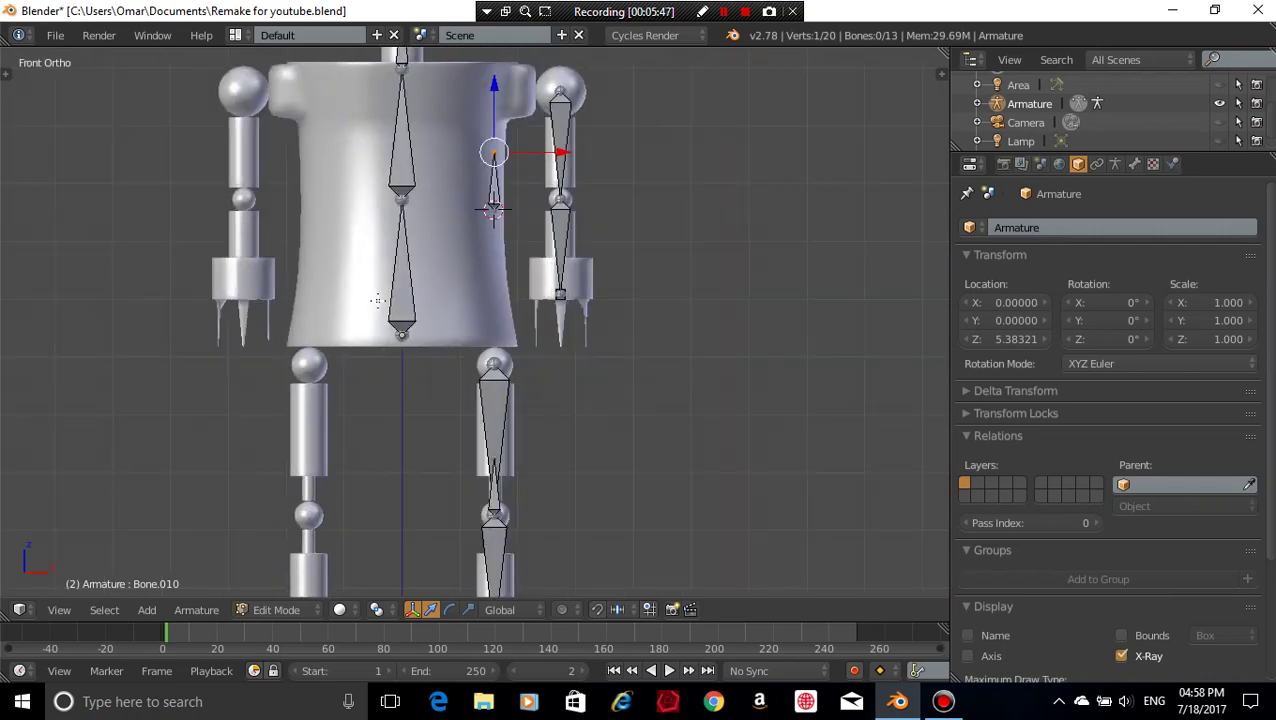
left_click(500, 185)
scroll(517, 291, "up", 3)
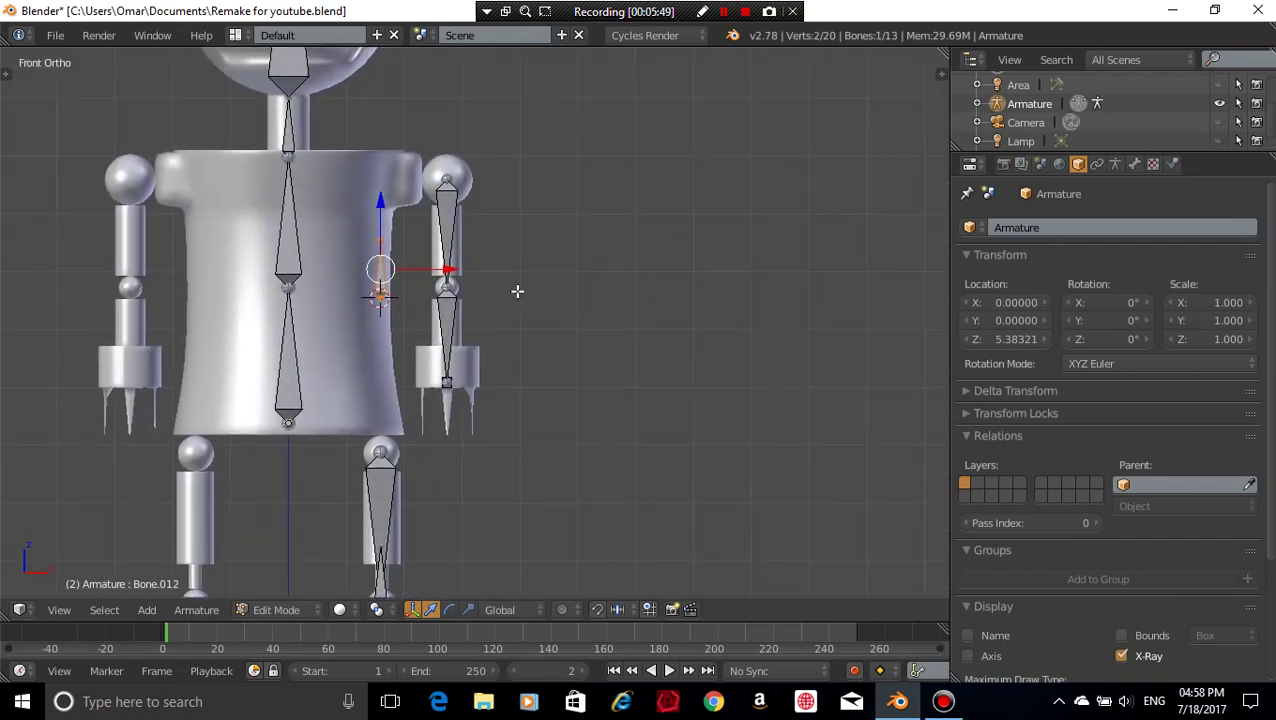
key("g")
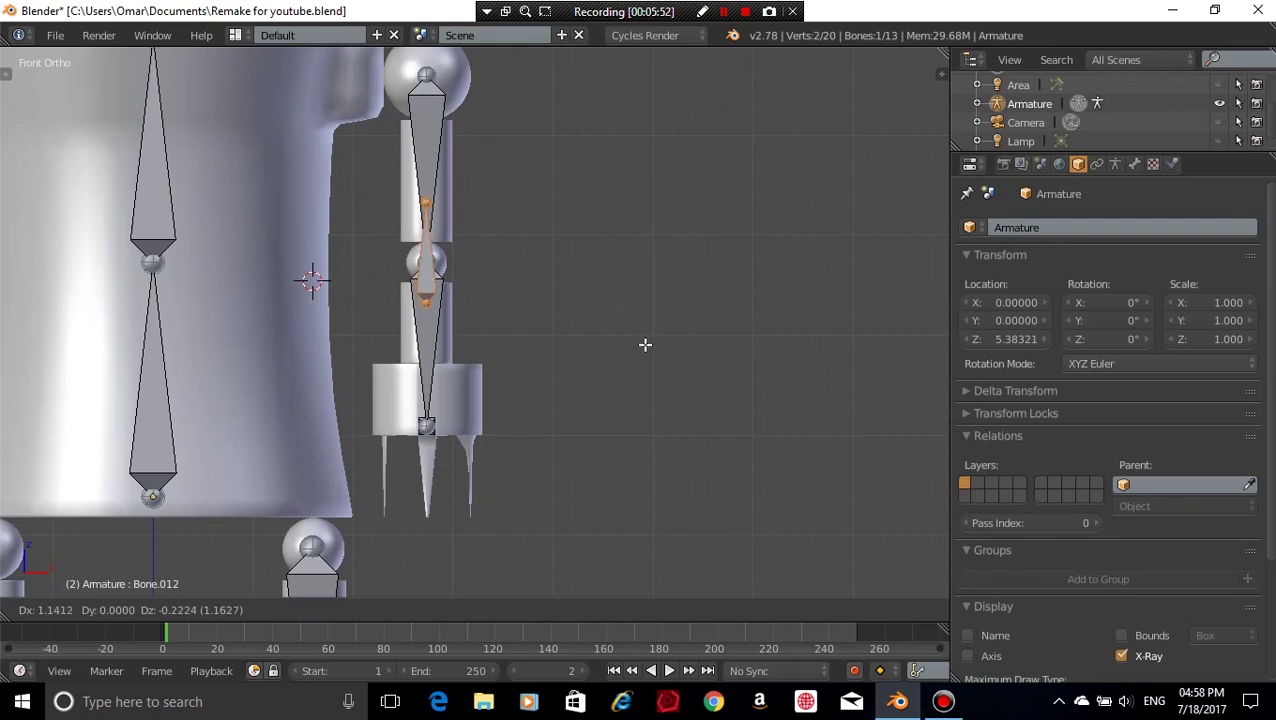
left_click(645, 345)
- Move the knee control bone about 0.47 units down along Z so it is centred on the knee joint
middle_click_drag(604, 413, 609, 5, "shift")
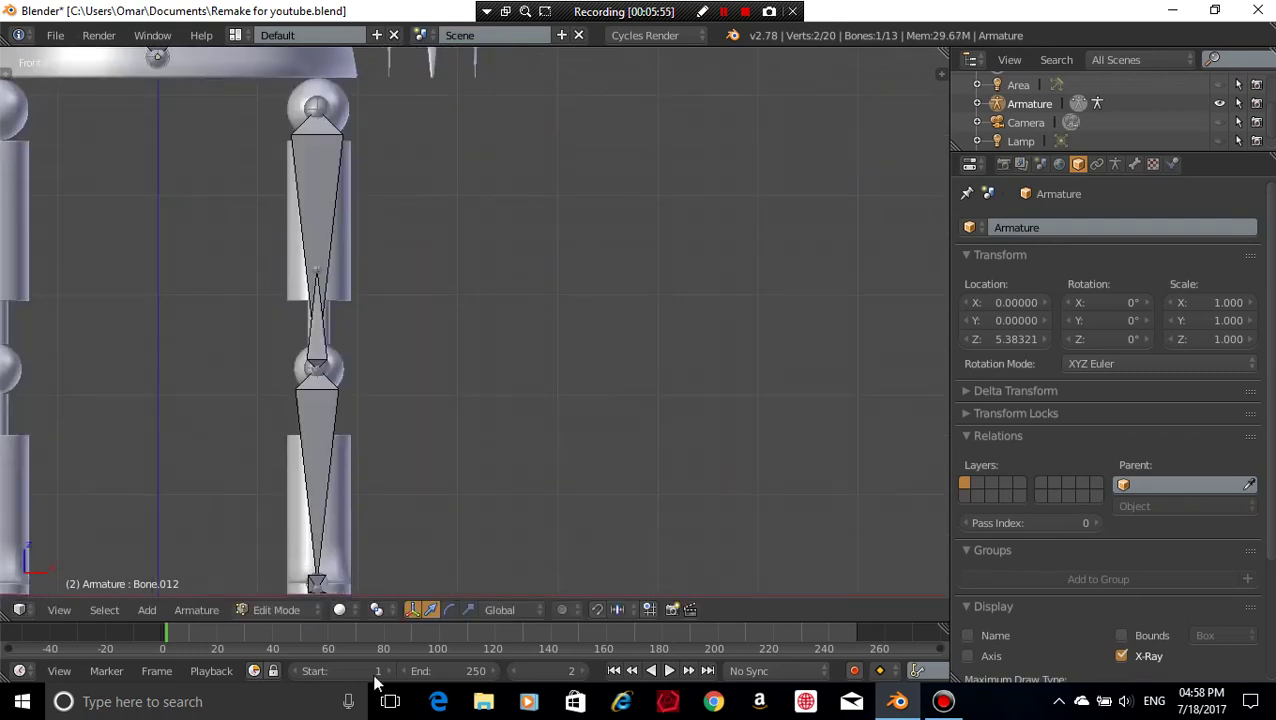
right_click(322, 340)
right_click(316, 346)
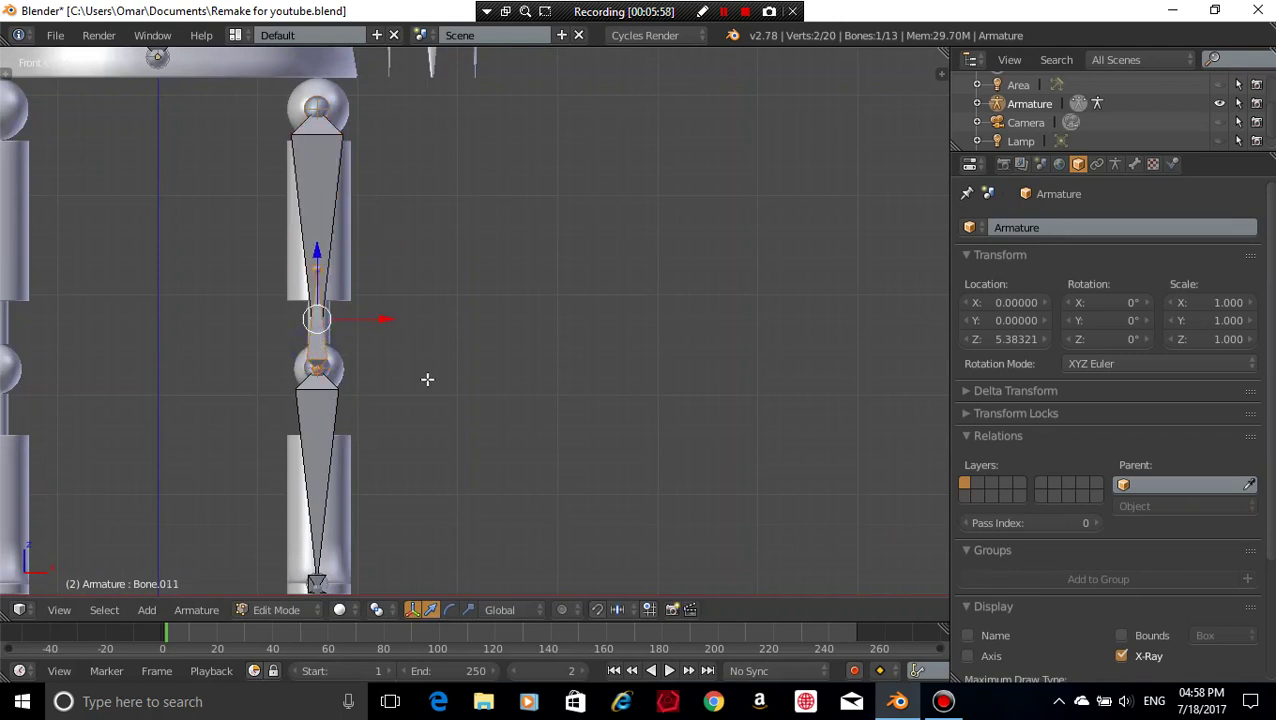
key("g")
key("z")
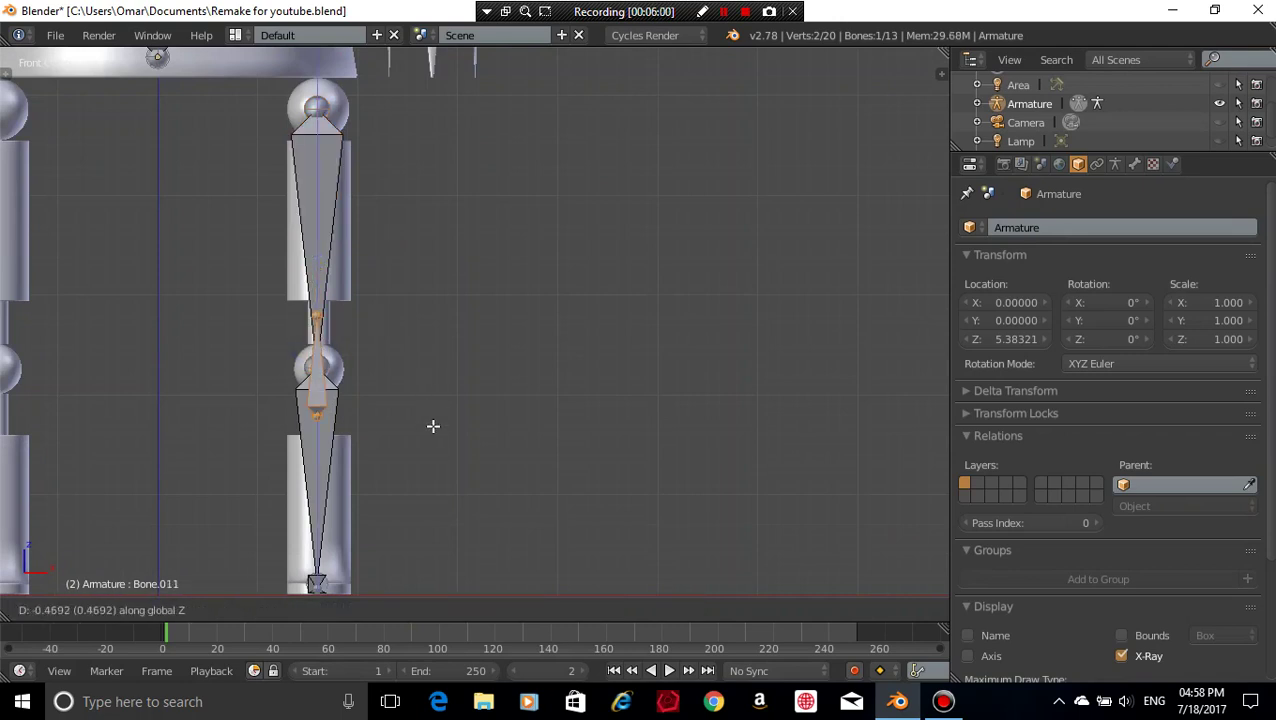
left_click(433, 426)
- Move the elbow control bone slightly down along Z to centre it on the elbow joint
scroll(441, 370, "down", 4)
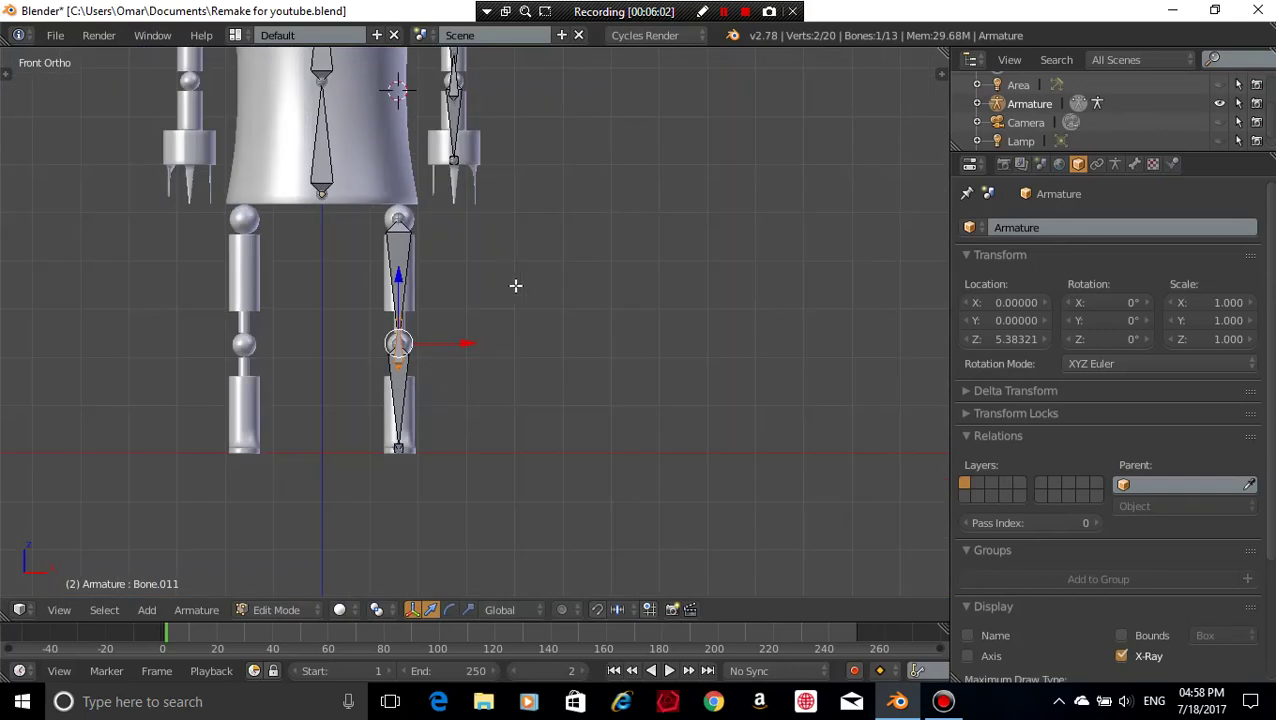
middle_click_drag(515, 285, 515, 490, "shift")
scroll(458, 338, "up", 4)
right_click(452, 340)
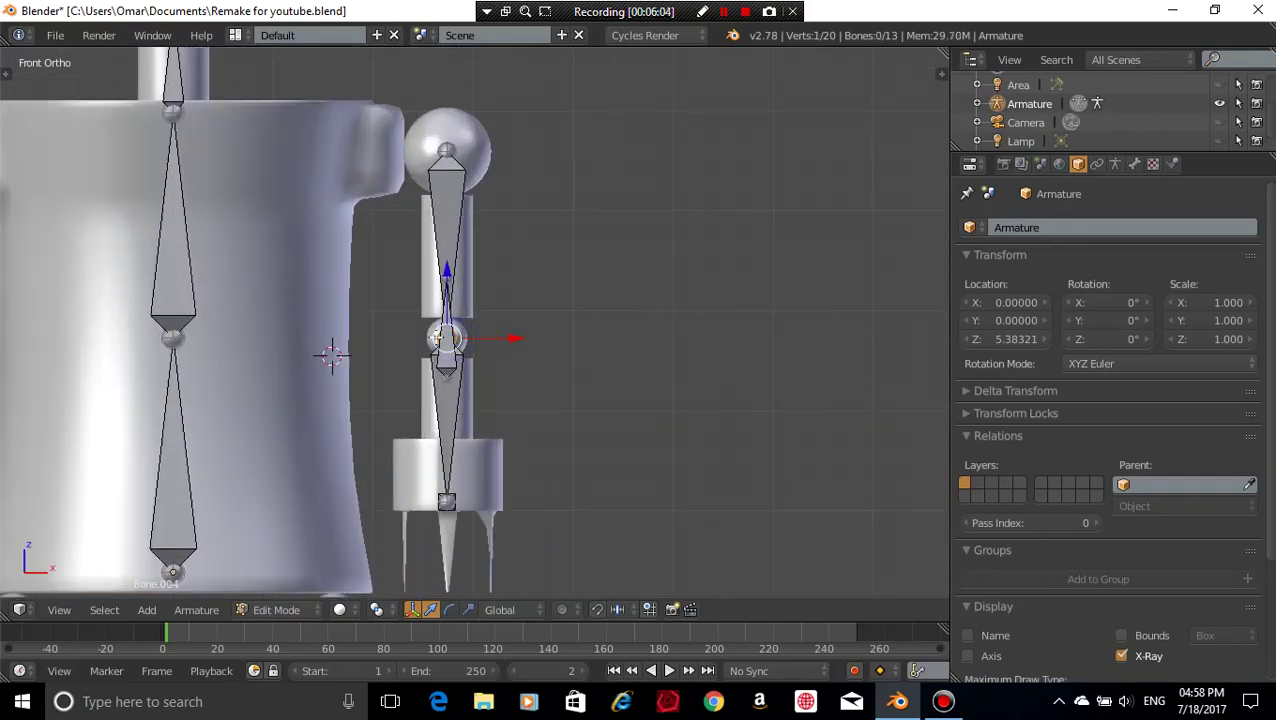
right_click(451, 352)
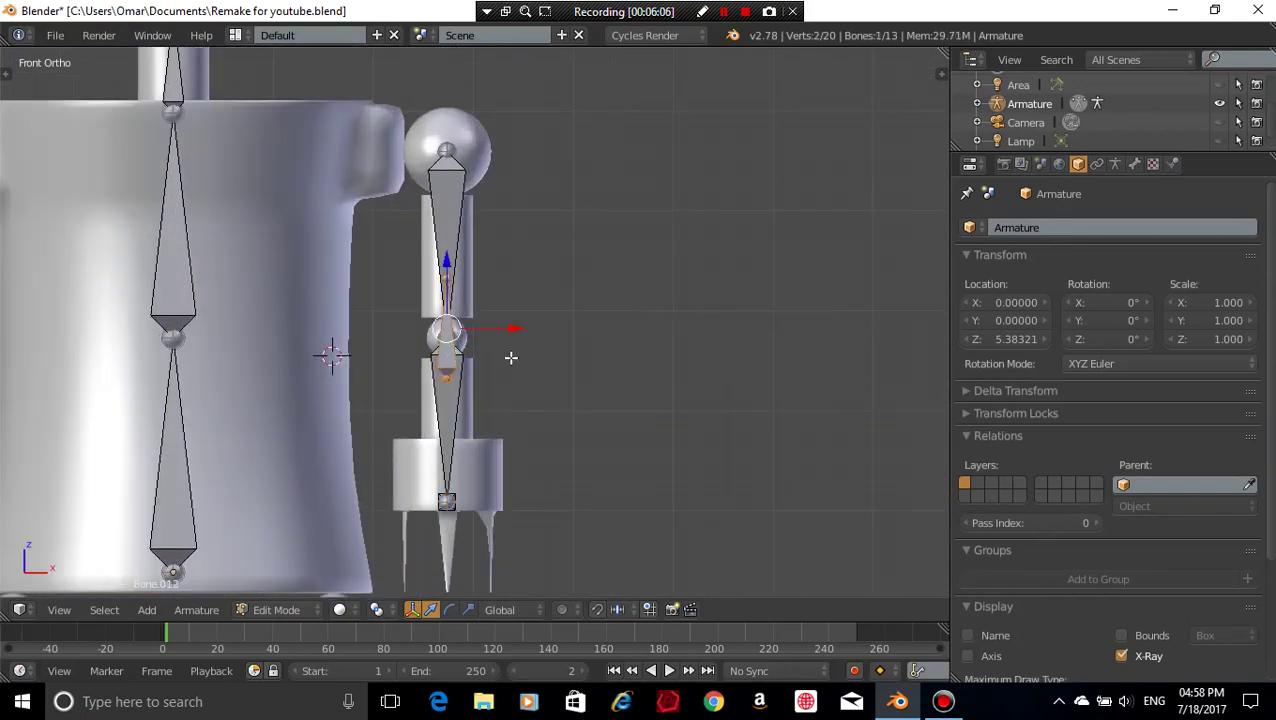
key("g")
key("z")
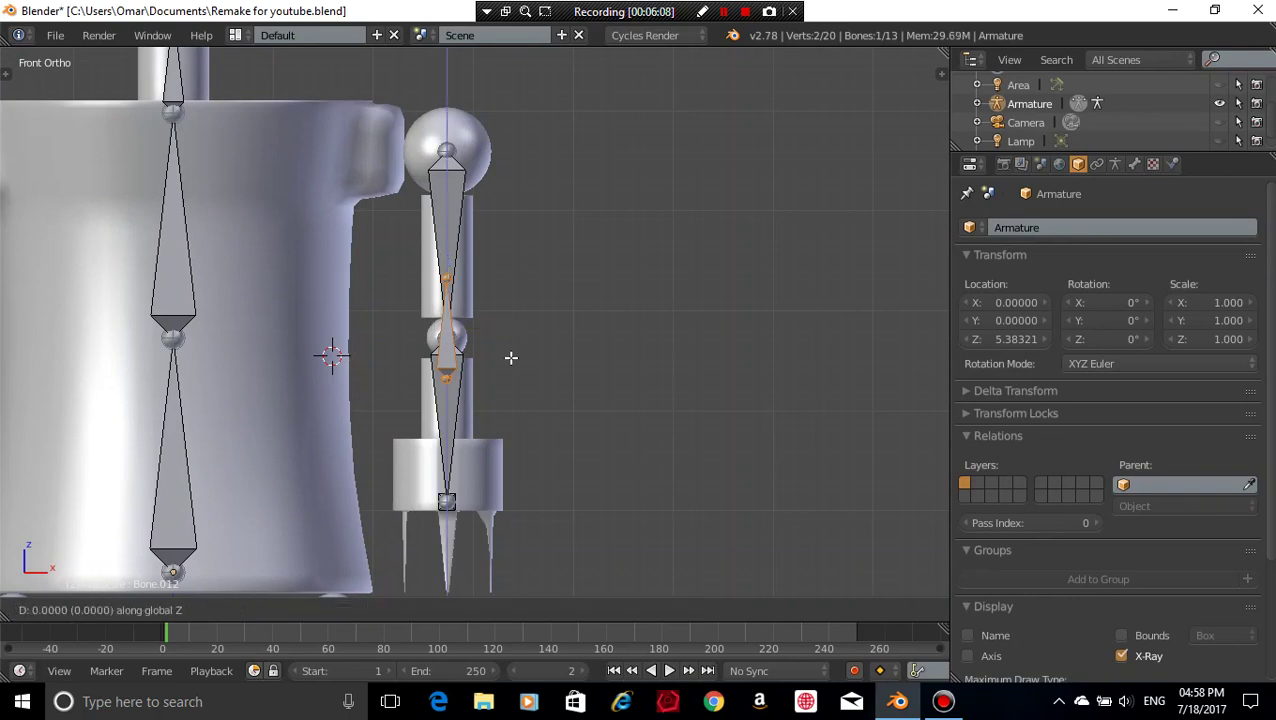
left_click(514, 368)
scroll(514, 368, "down", 4)
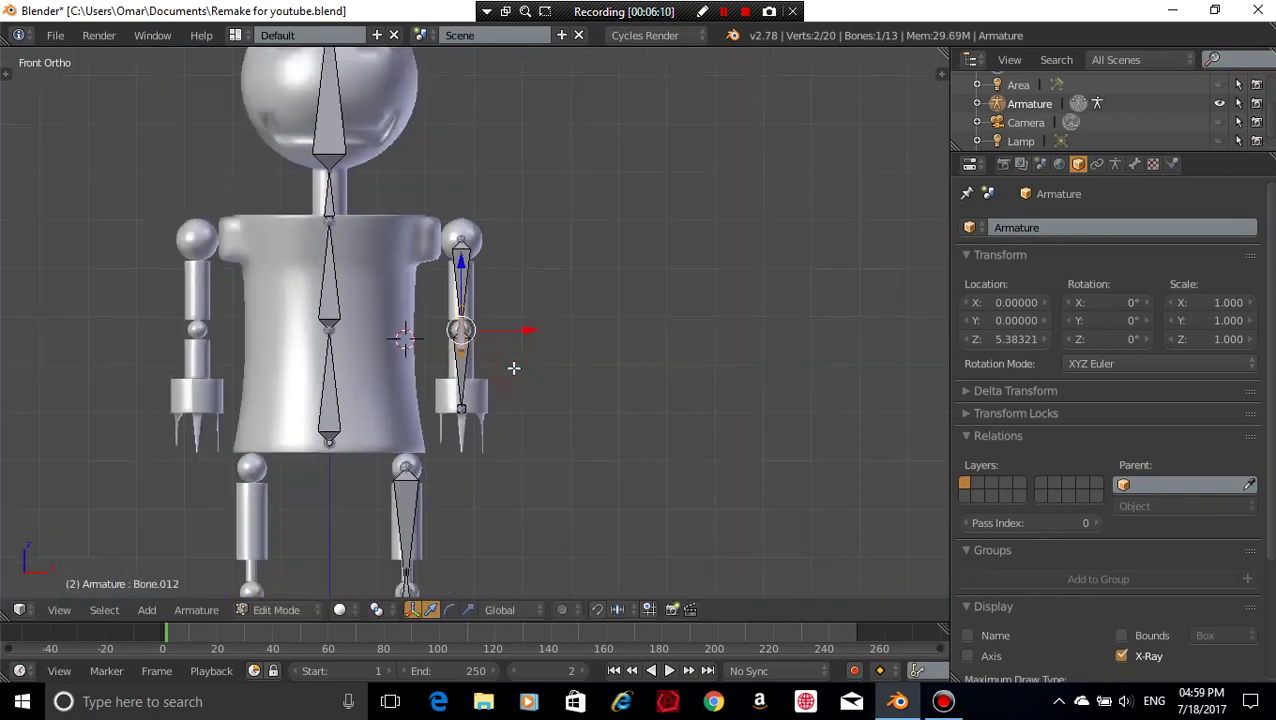
- Deselect everything and examine the placement of the wrist, ankle, elbow and knee control bones around the model
key("a")
scroll(514, 368, "up", 5)
scroll(530, 367, "down", 3)
middle_click_drag(555, 350, 491, 460)
scroll(495, 420, "down", 3)
key("KP_3")
scroll(539, 461, "down", 2)
scroll(589, 409, "up", 2)
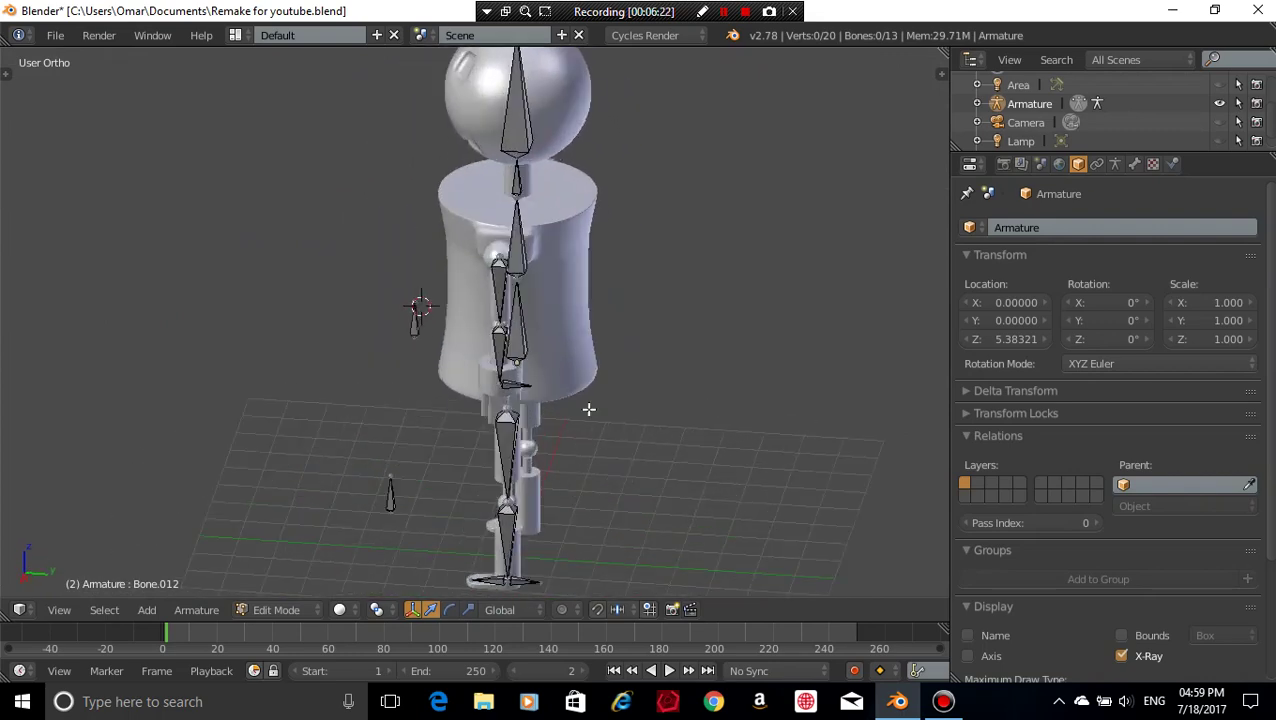
middle_click_drag(589, 409, 621, 410)
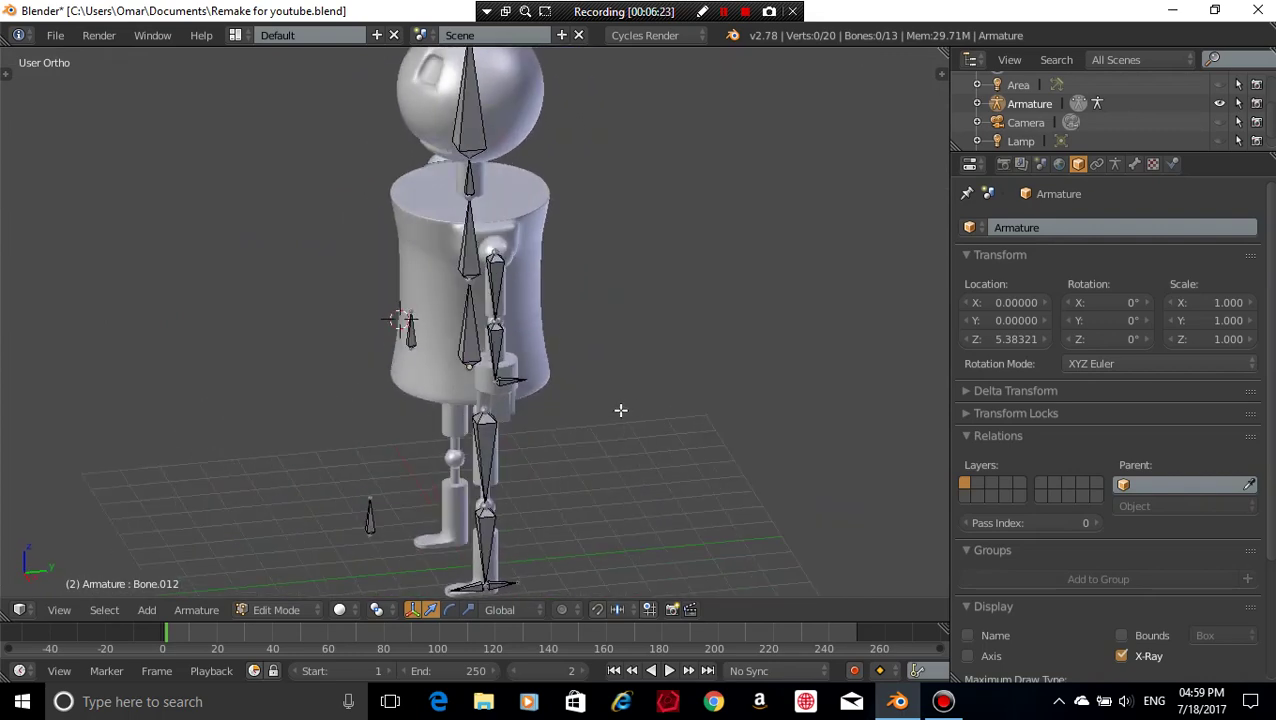
- Turn off Deform for the control bone extending backward from the wrist
right_click(509, 381)
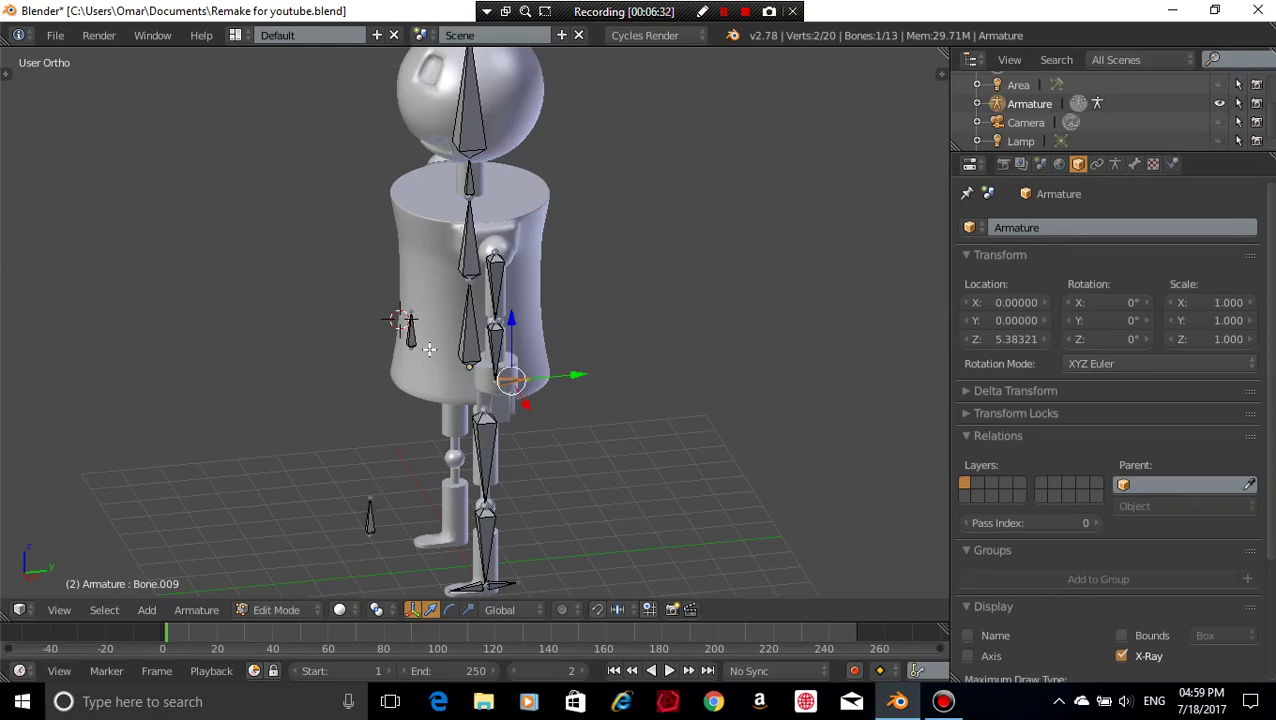
scroll(429, 349, "down", 4)
middle_click_drag(590, 313, 485, 350)
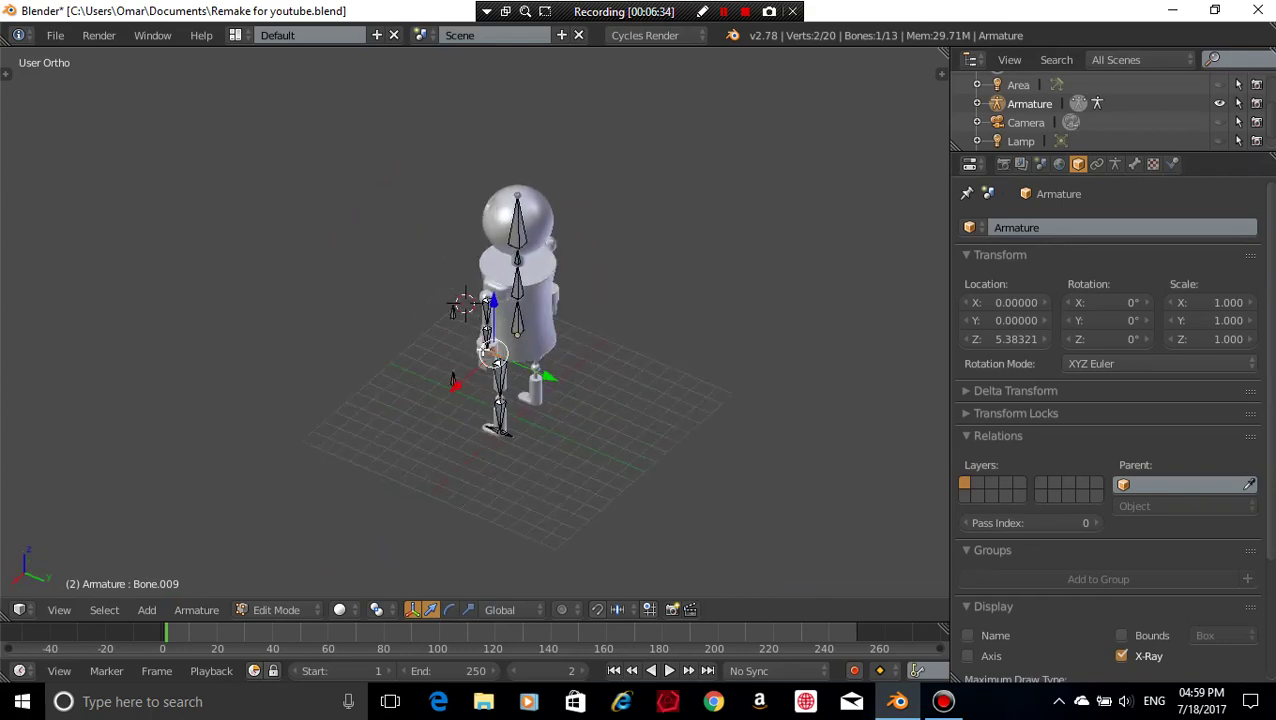
middle_click_drag(612, 347, 644, 328)
scroll(655, 332, "up", 3)
middle_click_drag(662, 414, 692, 439)
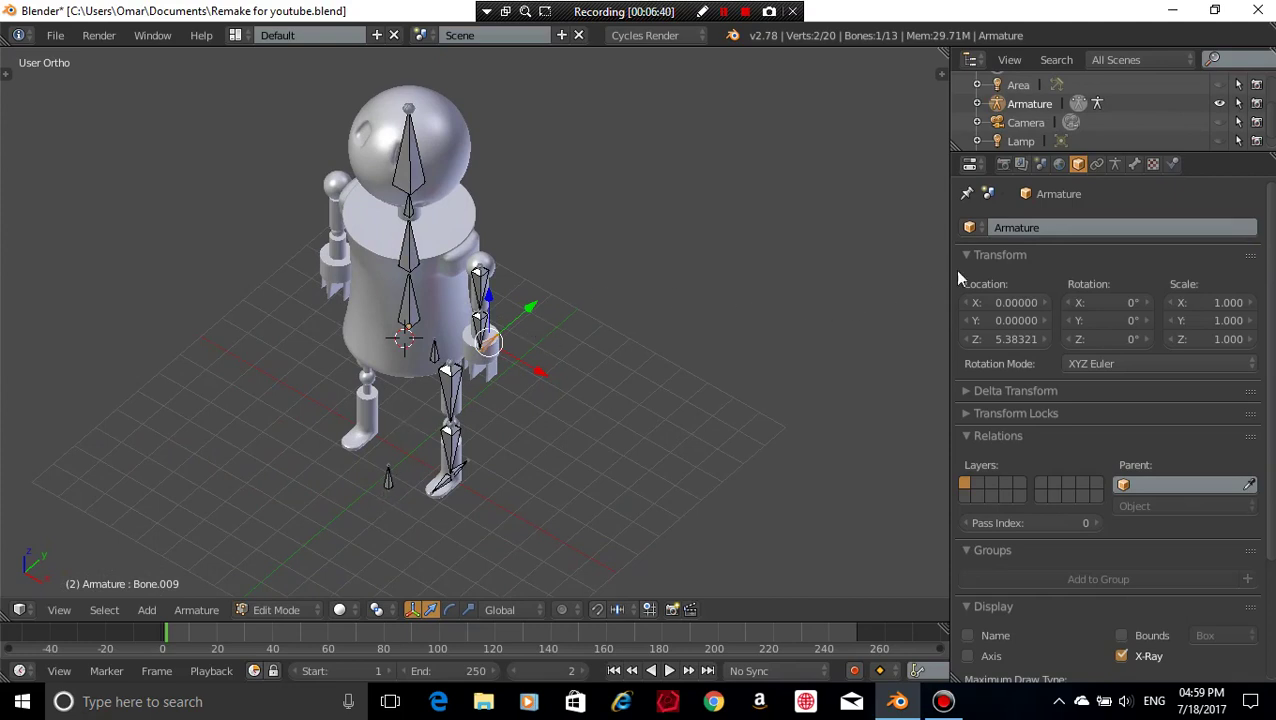
left_click(1117, 165)
scroll(1080, 365, "down", 4)
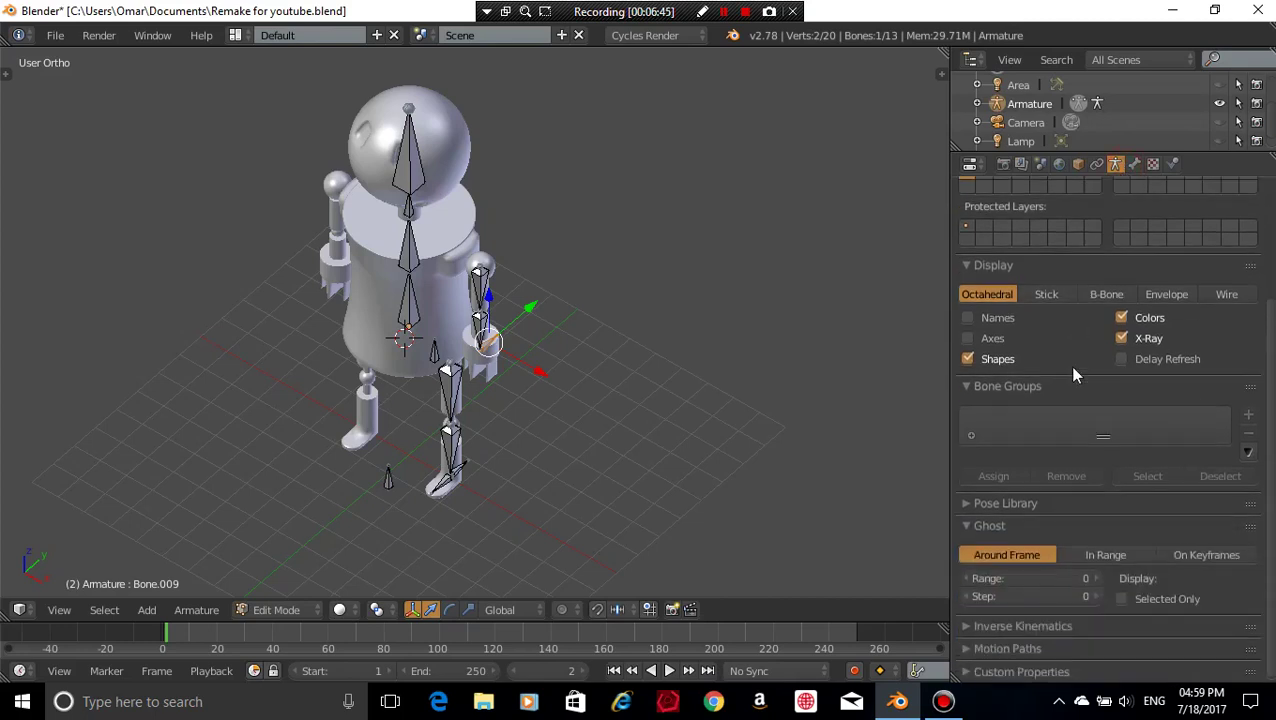
left_click(1136, 166)
scroll(984, 571, "down", 2)
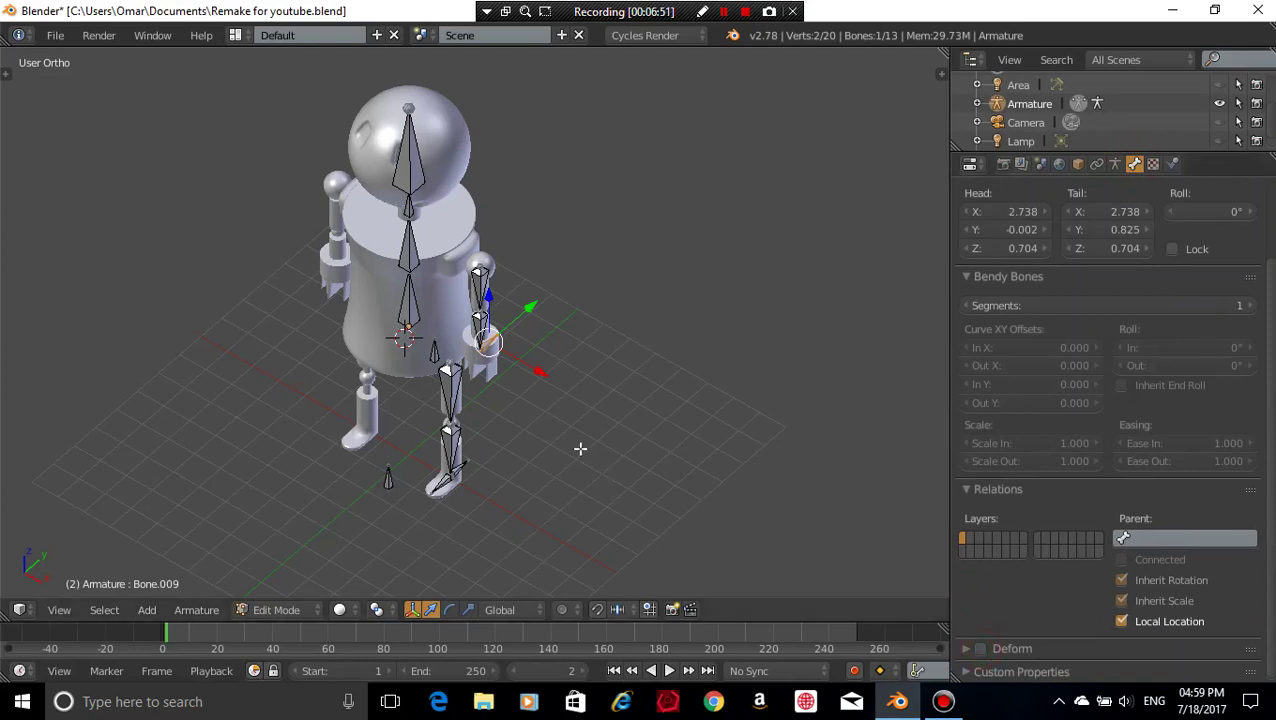
- Turn off Deform for the ankle, knee and elbow control bones
right_click(457, 466)
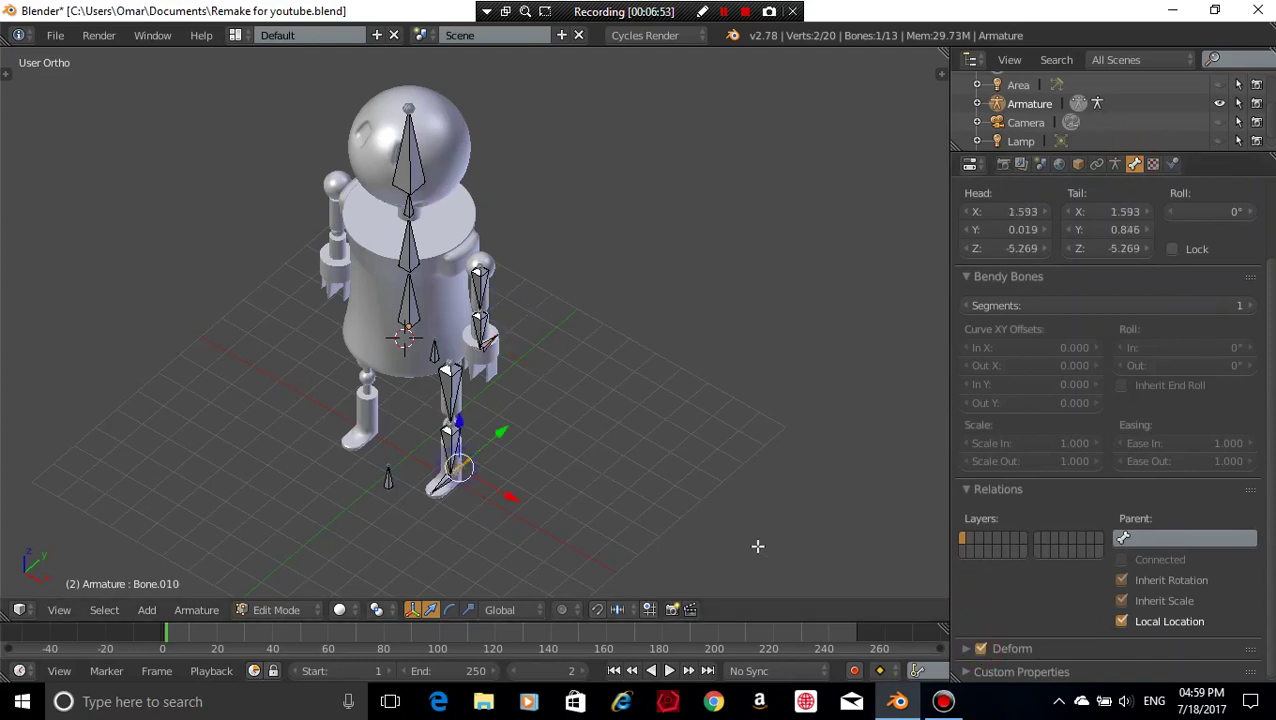
left_click(980, 648)
right_click(386, 479)
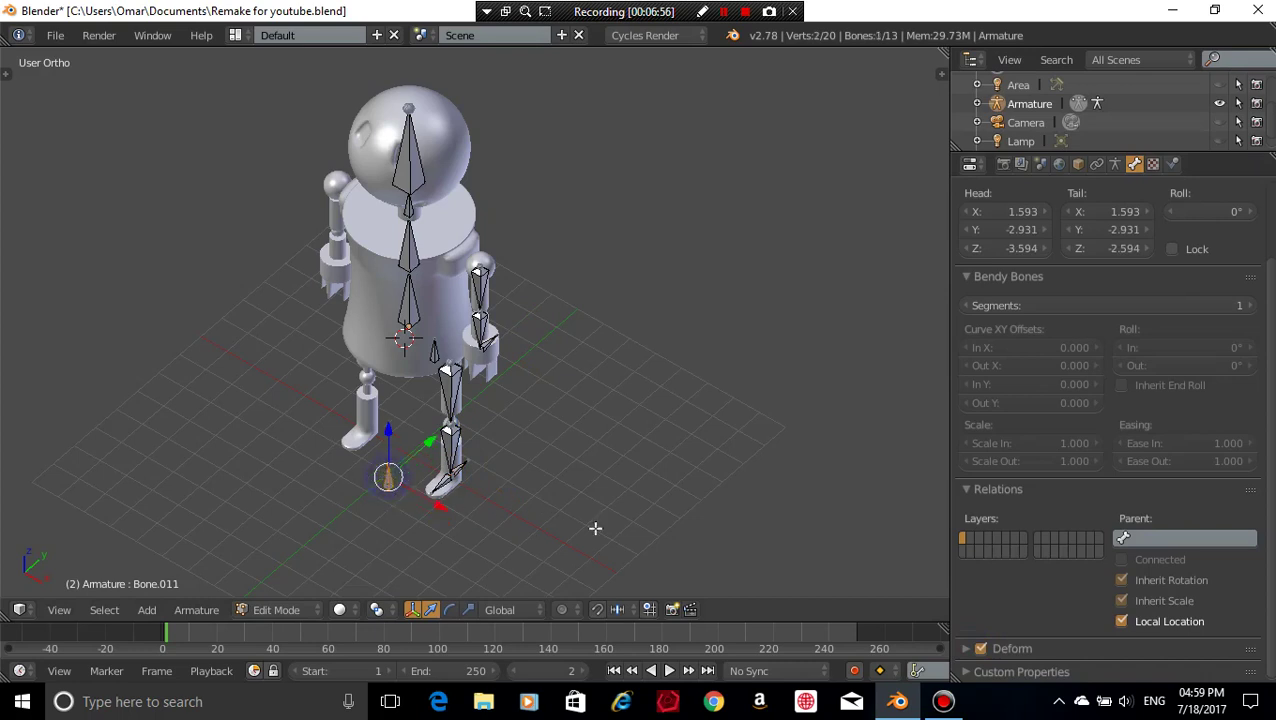
left_click(980, 648)
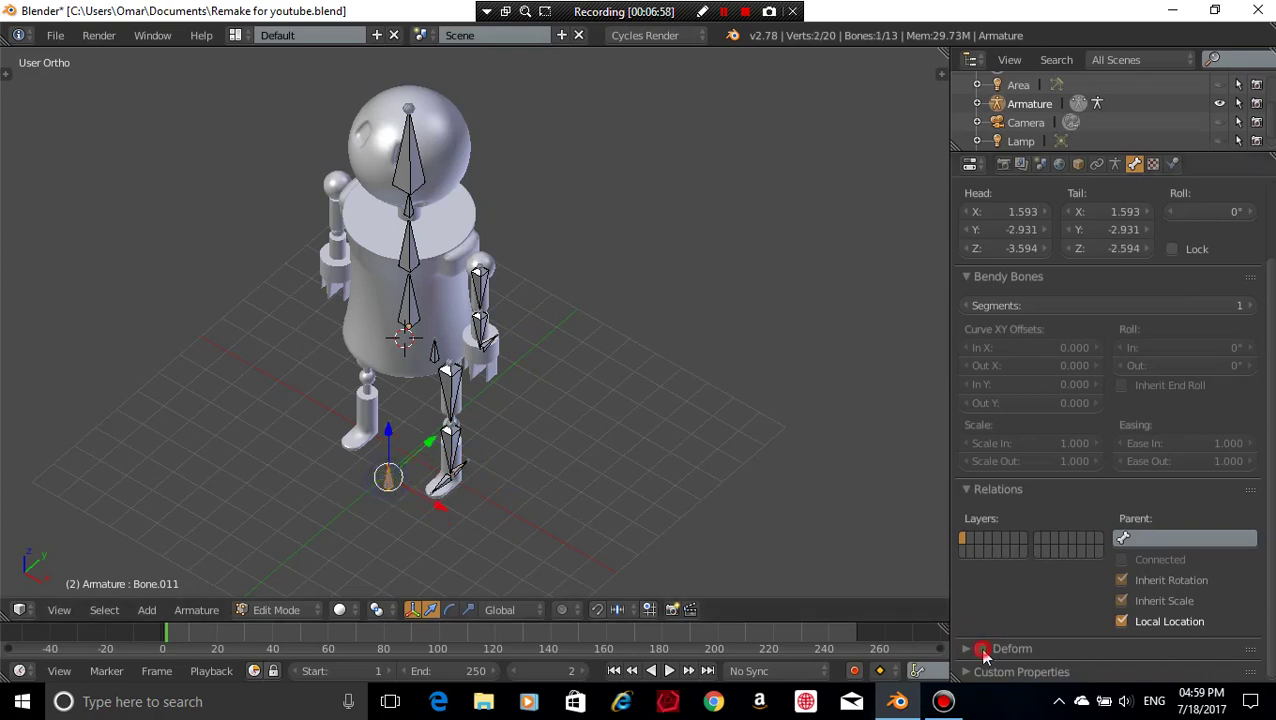
right_click(437, 355)
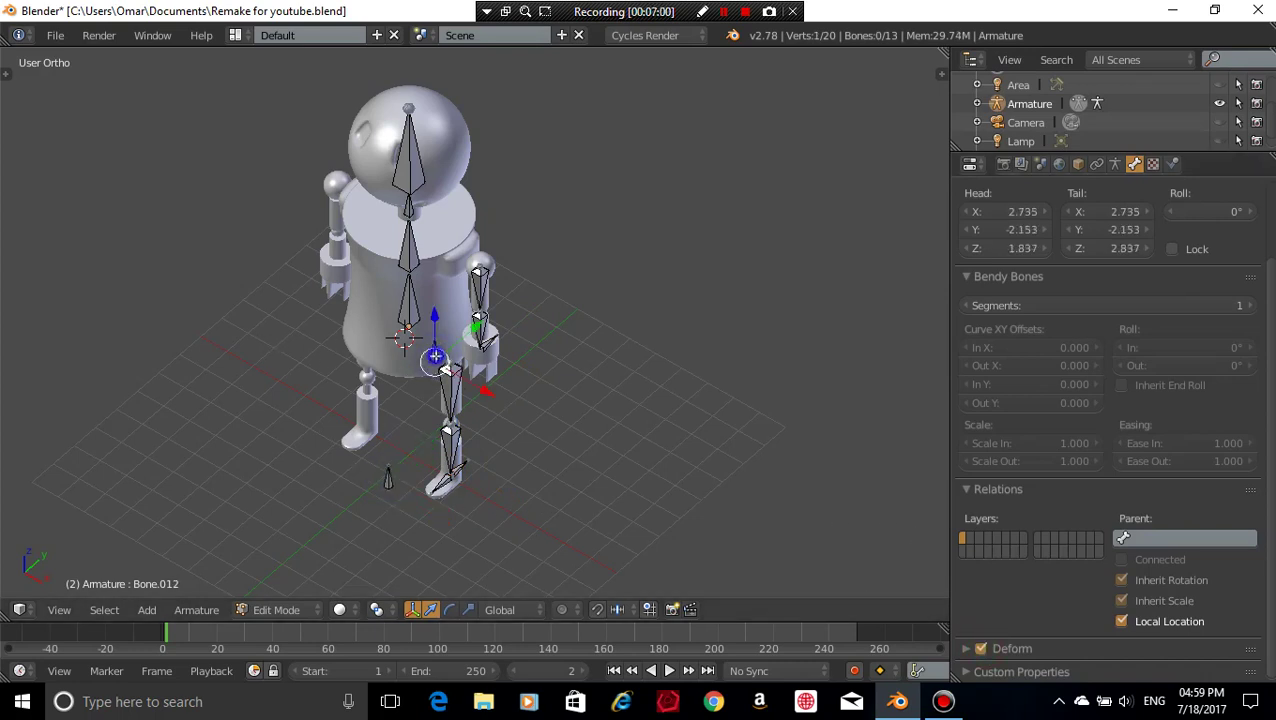
right_click(437, 358)
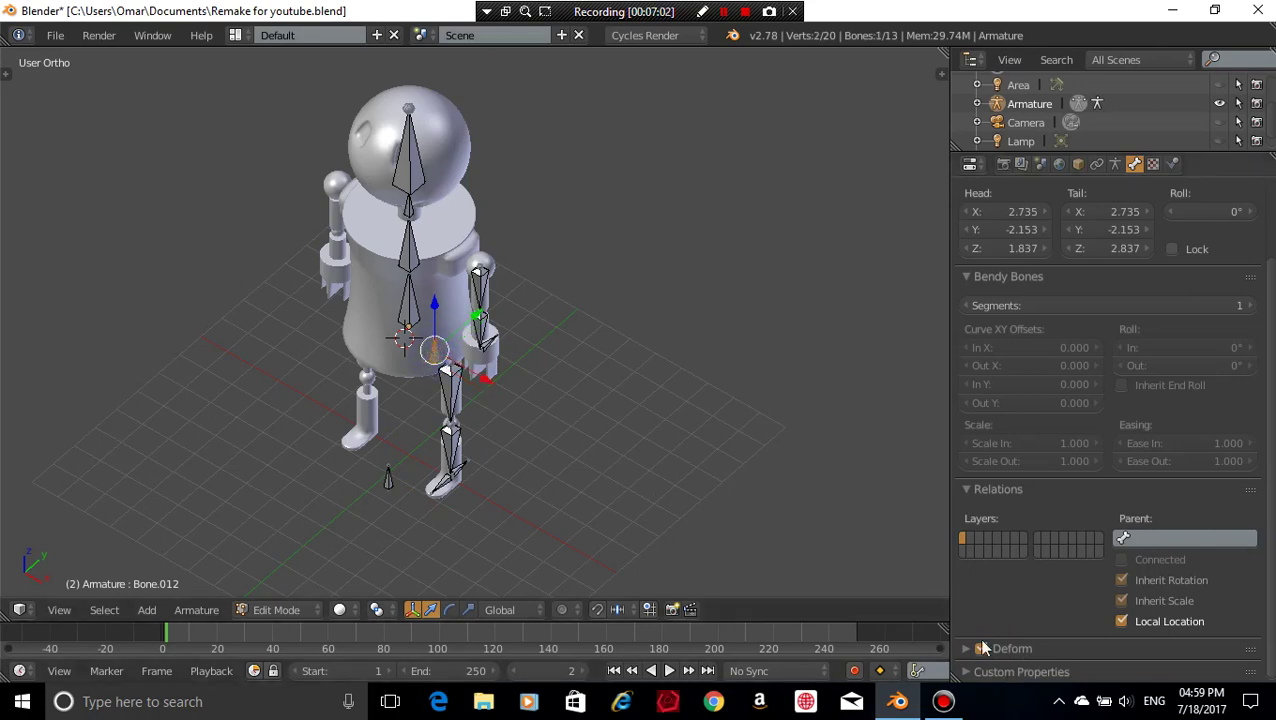
left_click(978, 650)
- Check the Deform setting of the wrist, ankle, knee and elbow control bones one by one and clear the selection
middle_click_drag(605, 430, 497, 462)
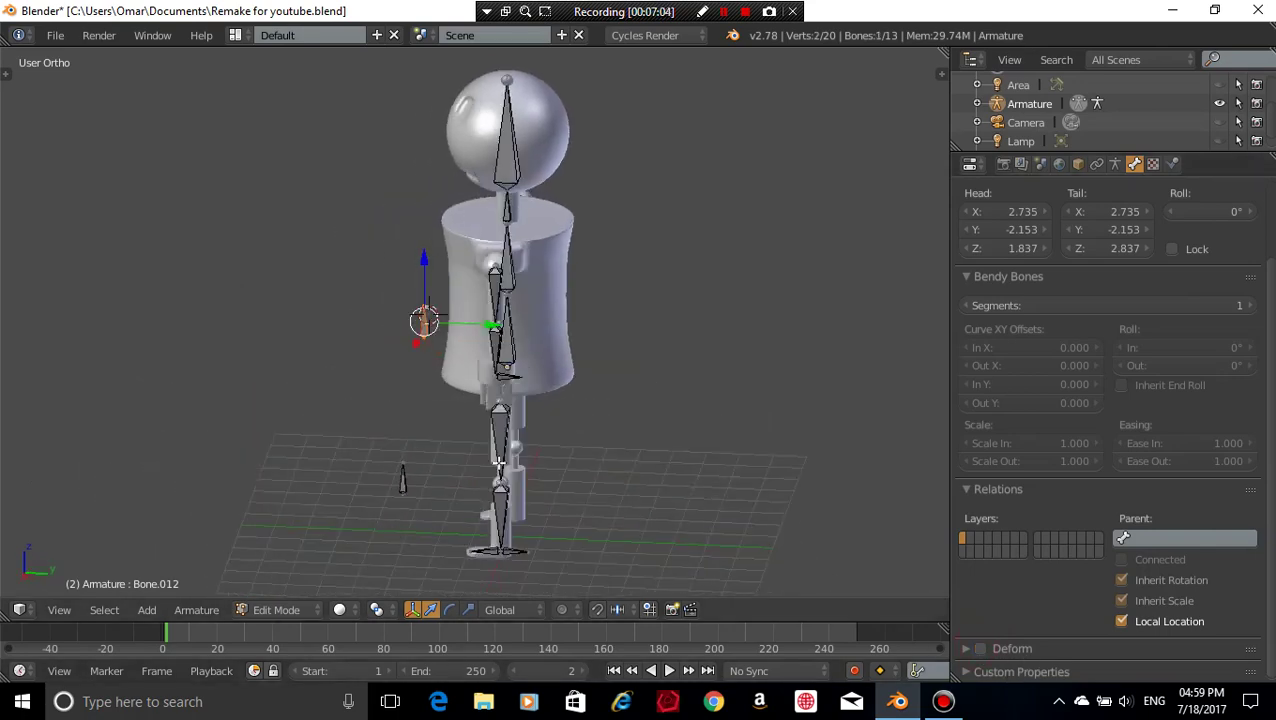
key("a")
right_click(501, 381)
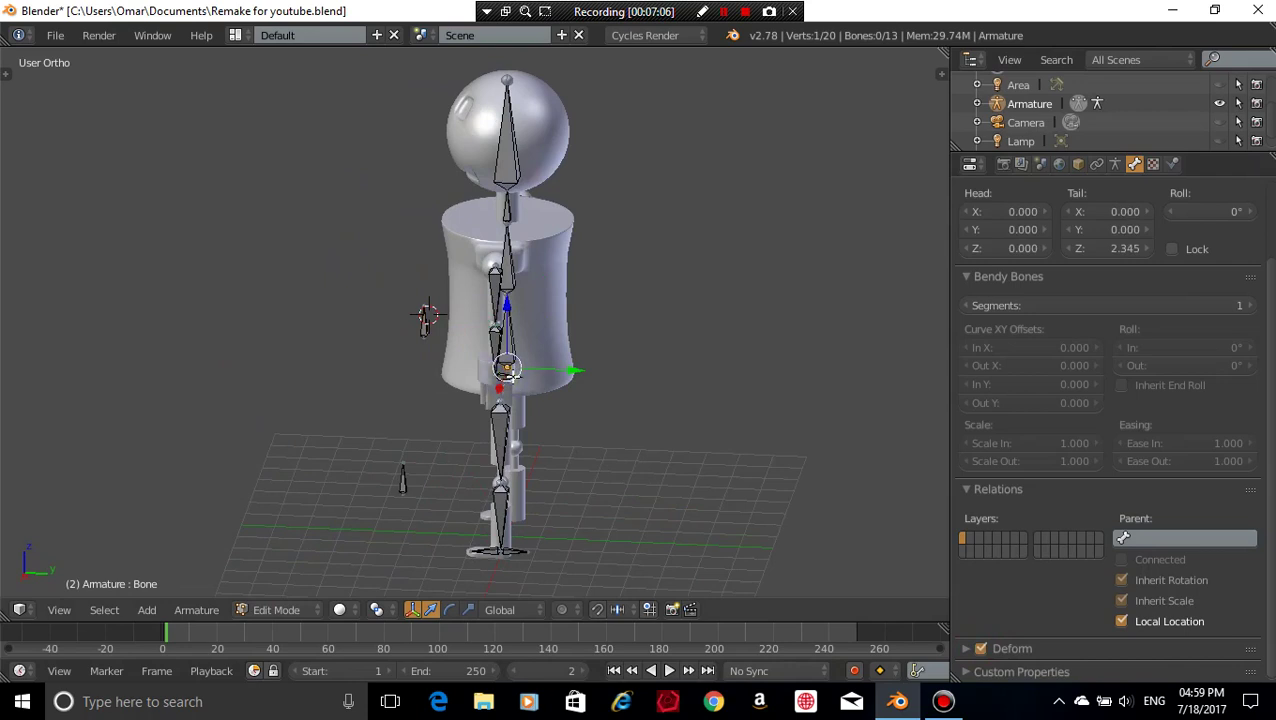
right_click(503, 378)
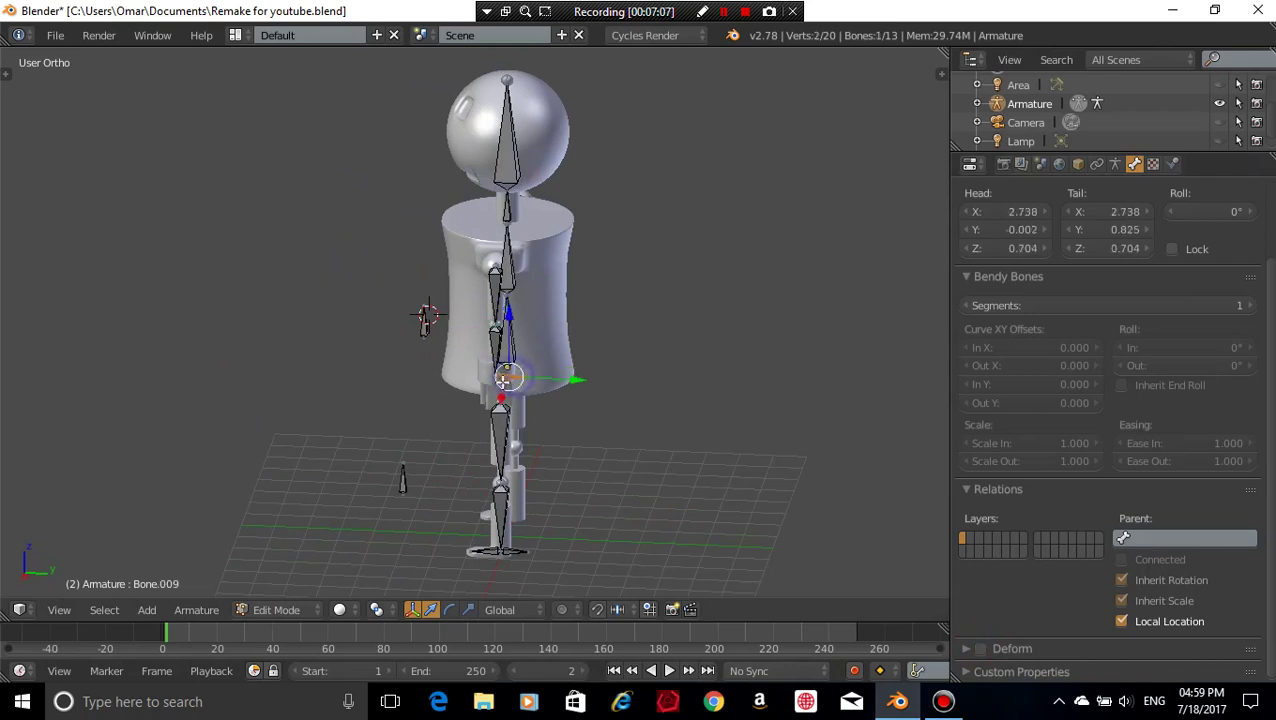
right_click(509, 552)
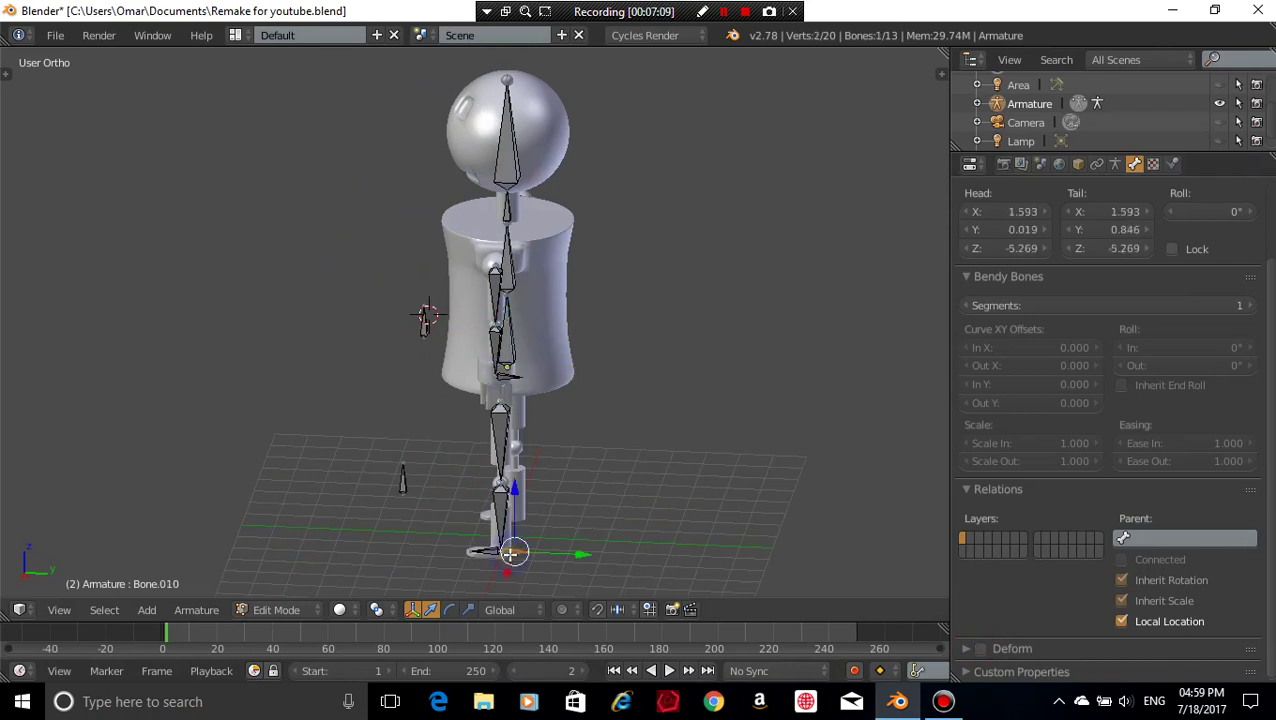
right_click(403, 481)
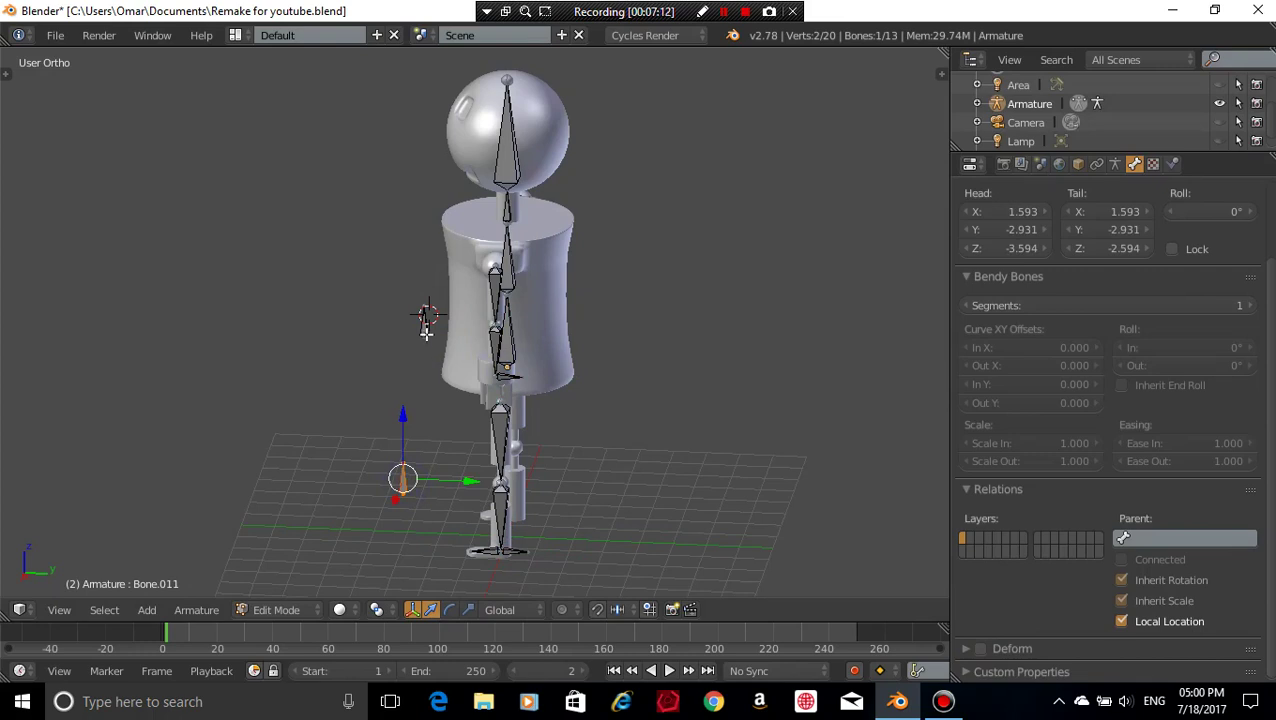
right_click(424, 319)
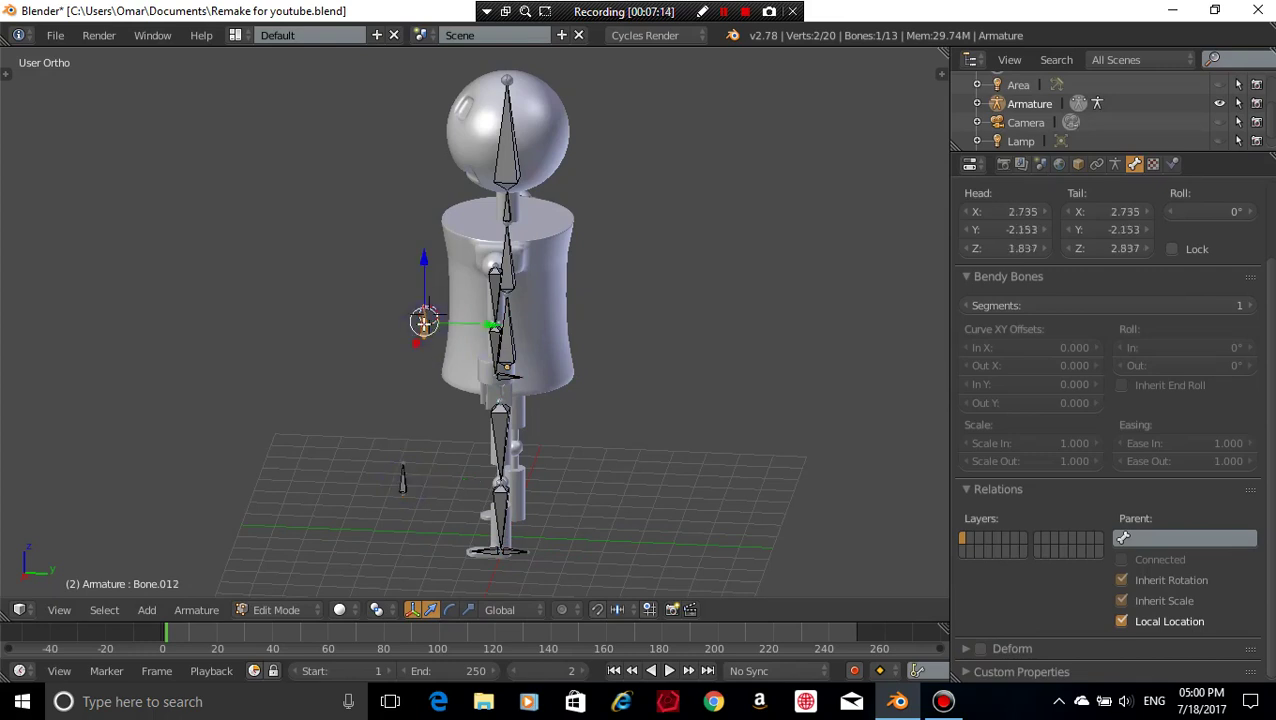
key("a")
- Examine the bones meeting at the ankle up close from the right view
middle_click_drag(582, 459, 641, 103)
scroll(686, 404, "up", 1)
scroll(686, 404, "up", 5)
key("KP_3")
scroll(612, 159, "up", 9)
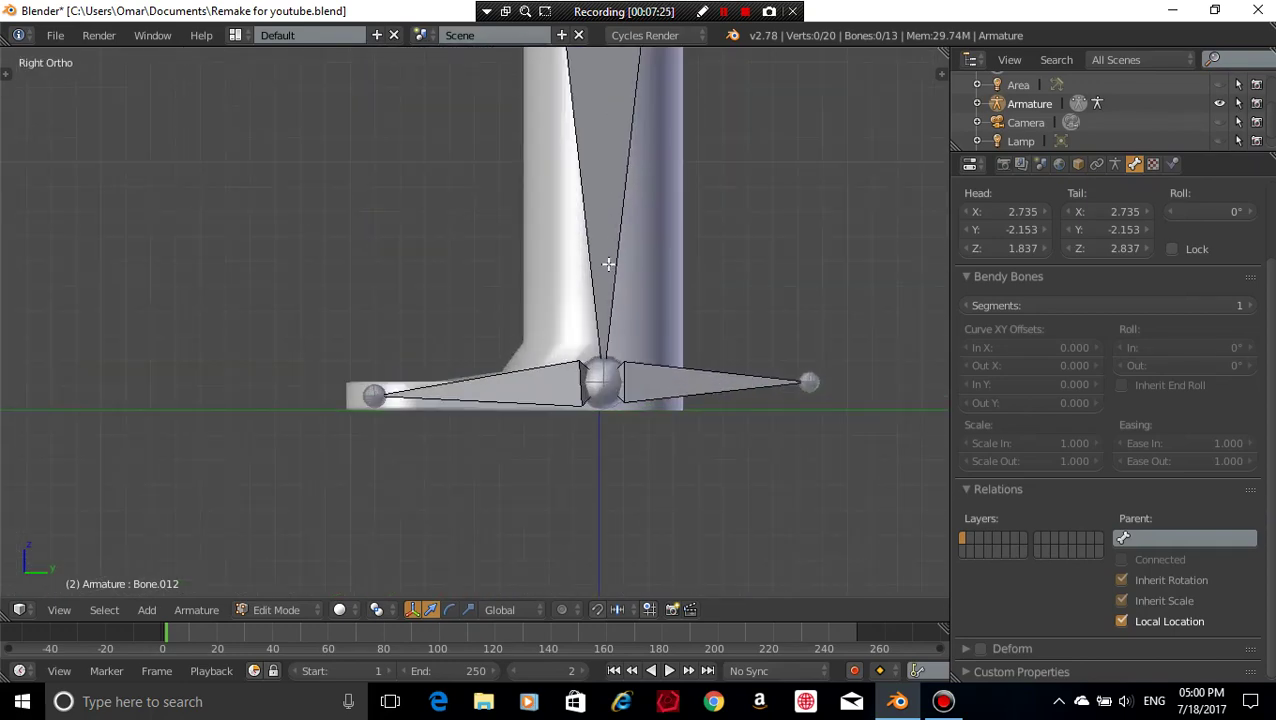
scroll(607, 265, "down", 5)
mouse_move(747, 320)
middle_mouse_down()
mouse_move(735, 307)
mouse_move(775, 233)
mouse_move(755, 327)
middle_mouse_up()
scroll(735, 307, "down", 4)
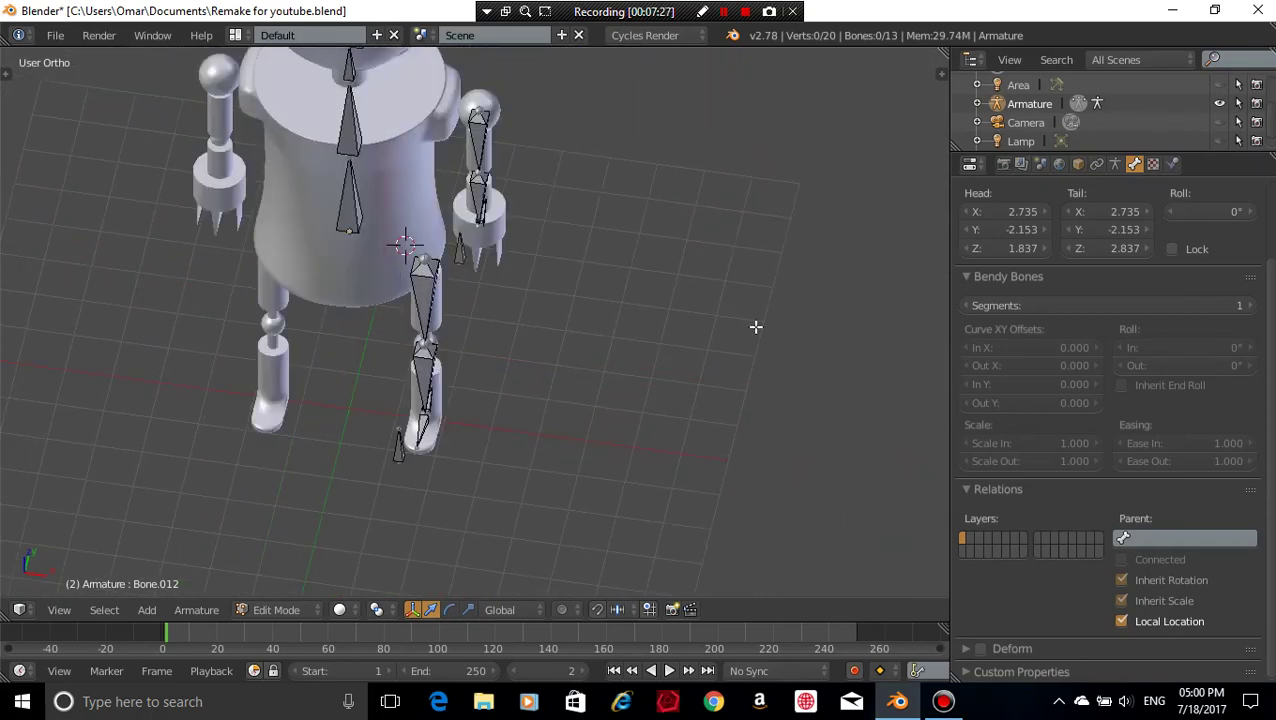
- Rename the bone inside the robot's head as Head
scroll(755, 327, "down", 2)
middle_click_drag(679, 188, 679, 274, "shift")
right_click(389, 175)
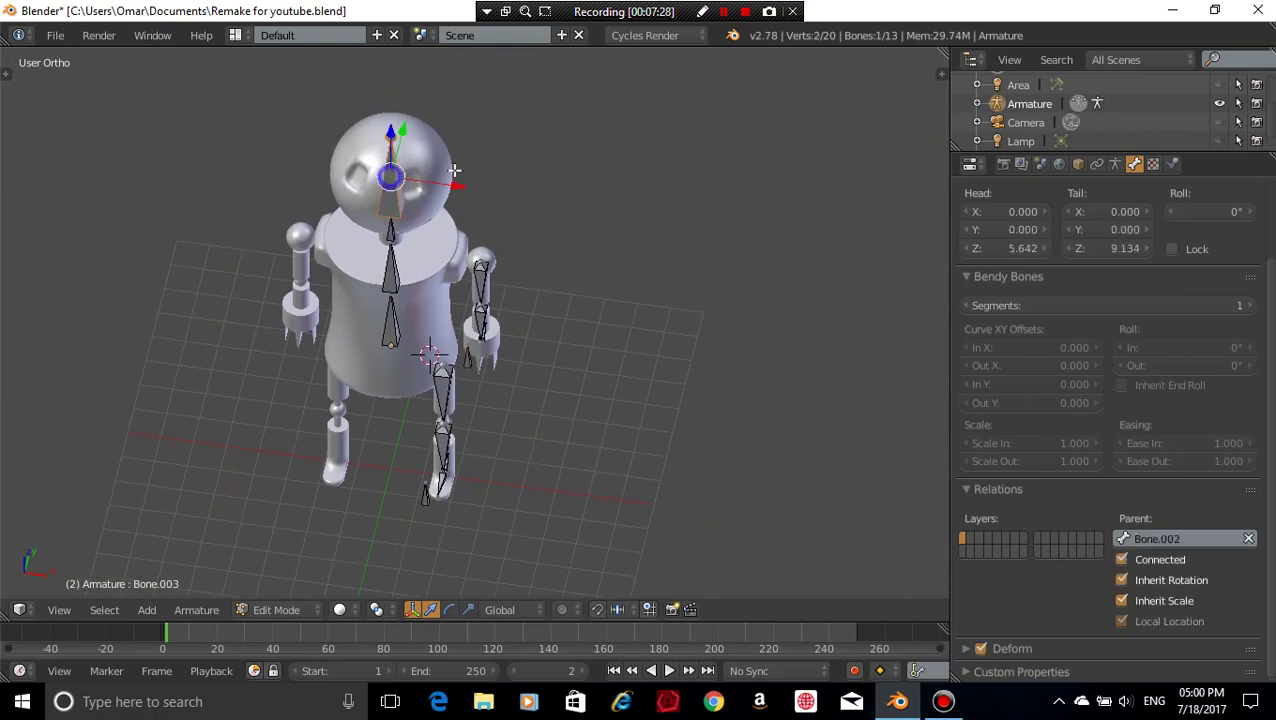
middle_click_drag(630, 236, 684, 152)
scroll(1126, 222, "up", 1)
scroll(1124, 219, "up", 2)
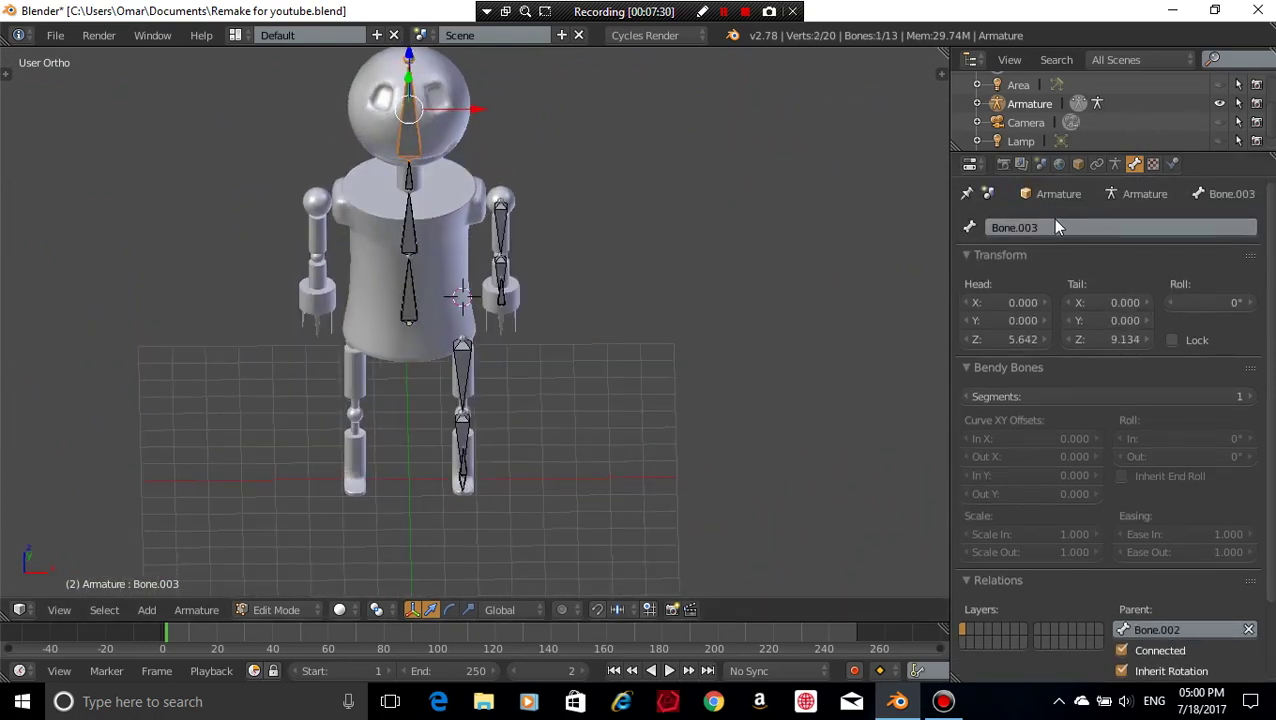
left_click(1040, 228)
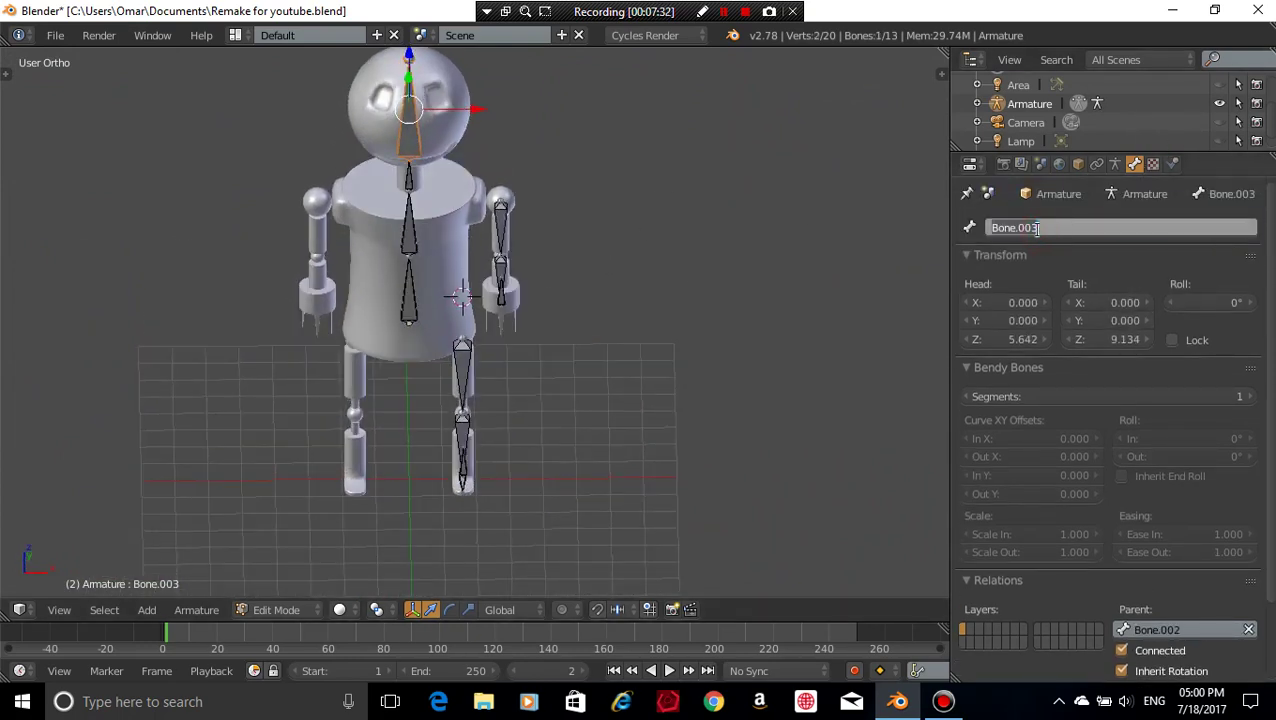
type("Head")
key("Return")
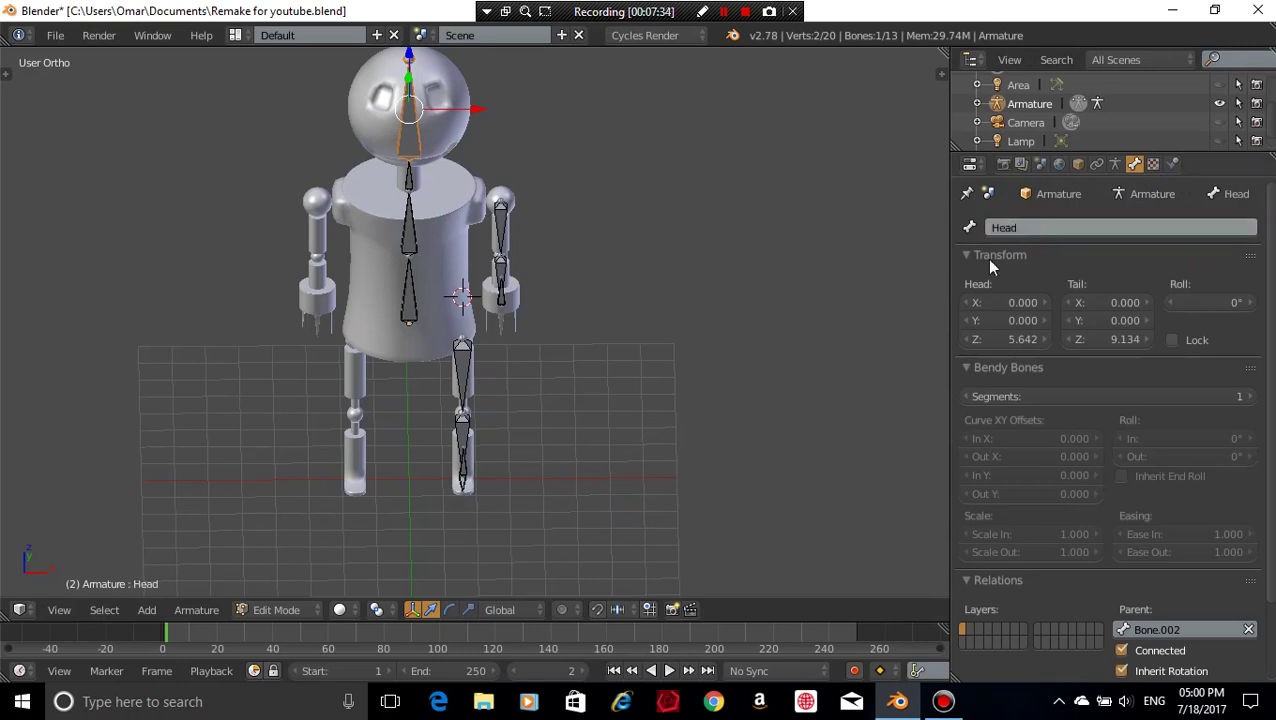
- Rename the short bone below the head as Neck
right_click(411, 176)
left_click(1033, 228)
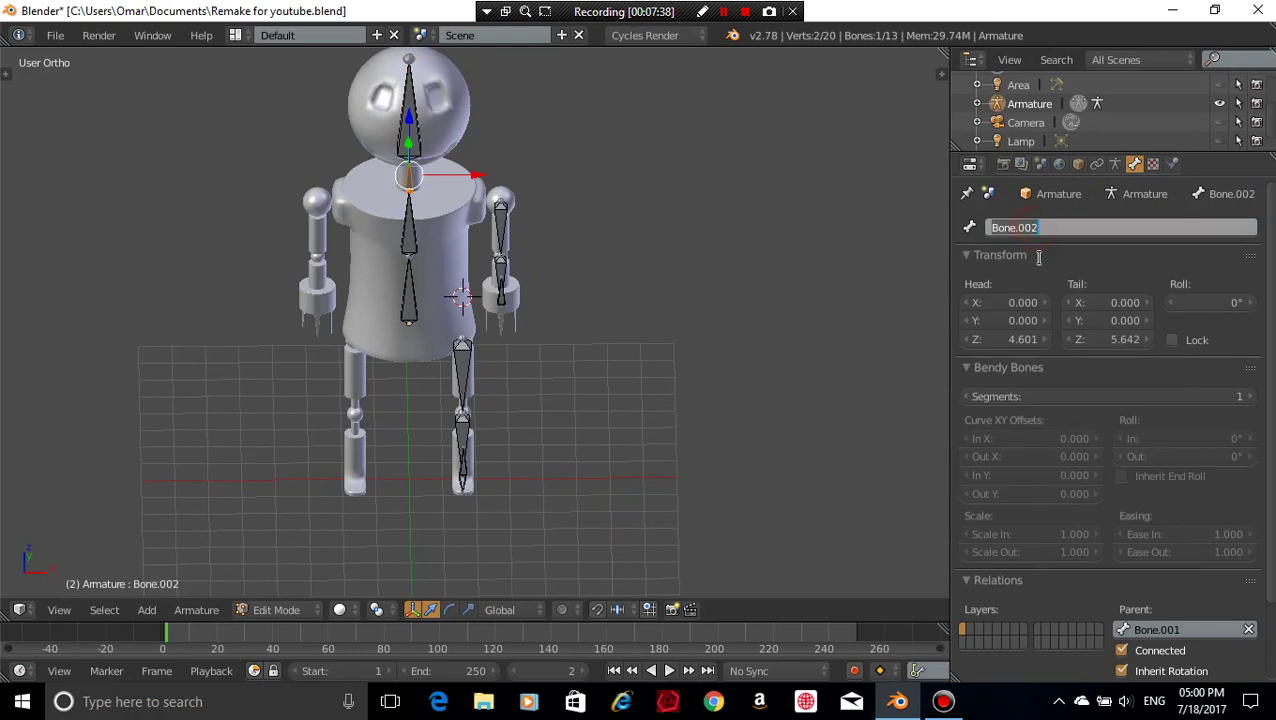
type("Neck")
key("Return")
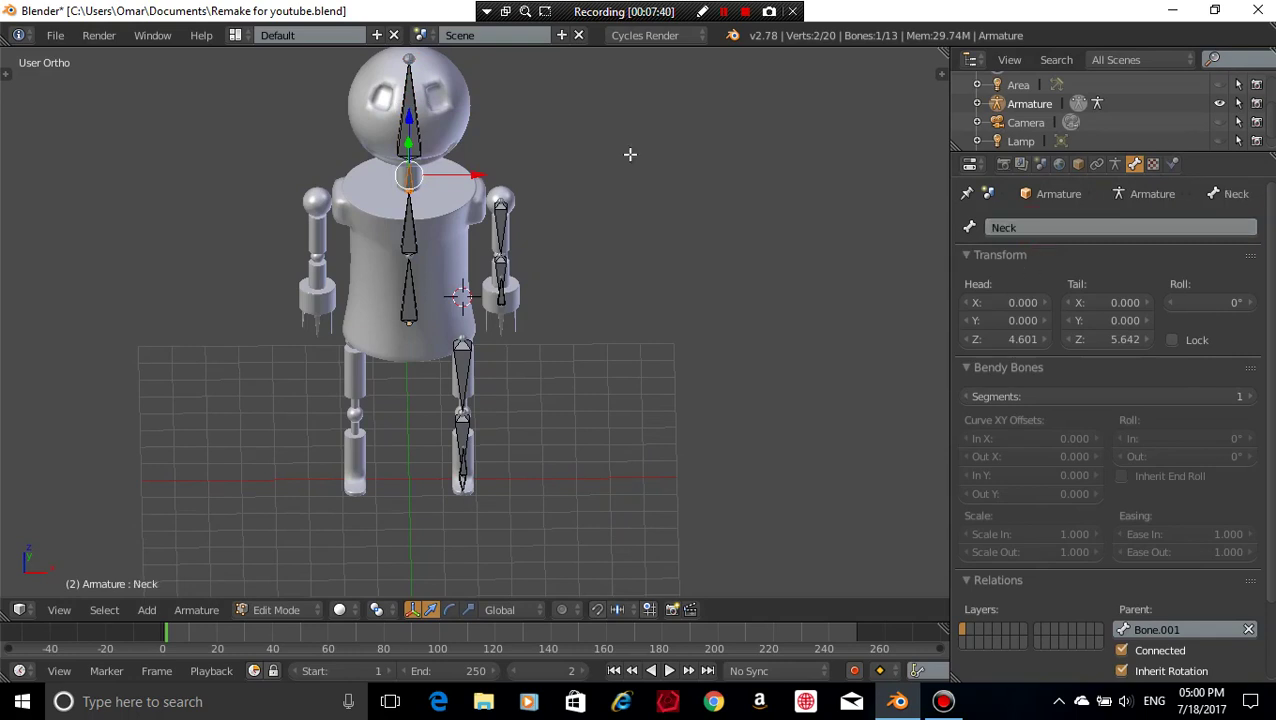
- Rename the upper torso bone directly below the neck bone as Chest
right_click(412, 239)
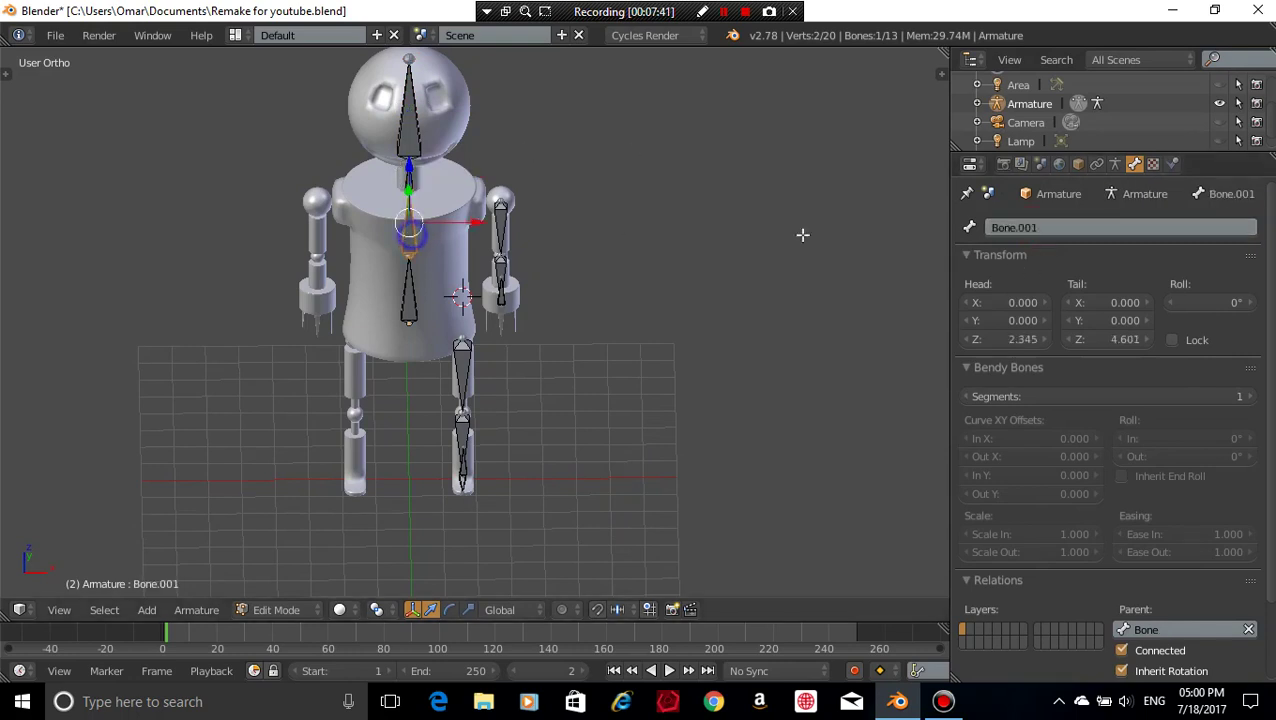
left_click(1140, 230)
type("C")
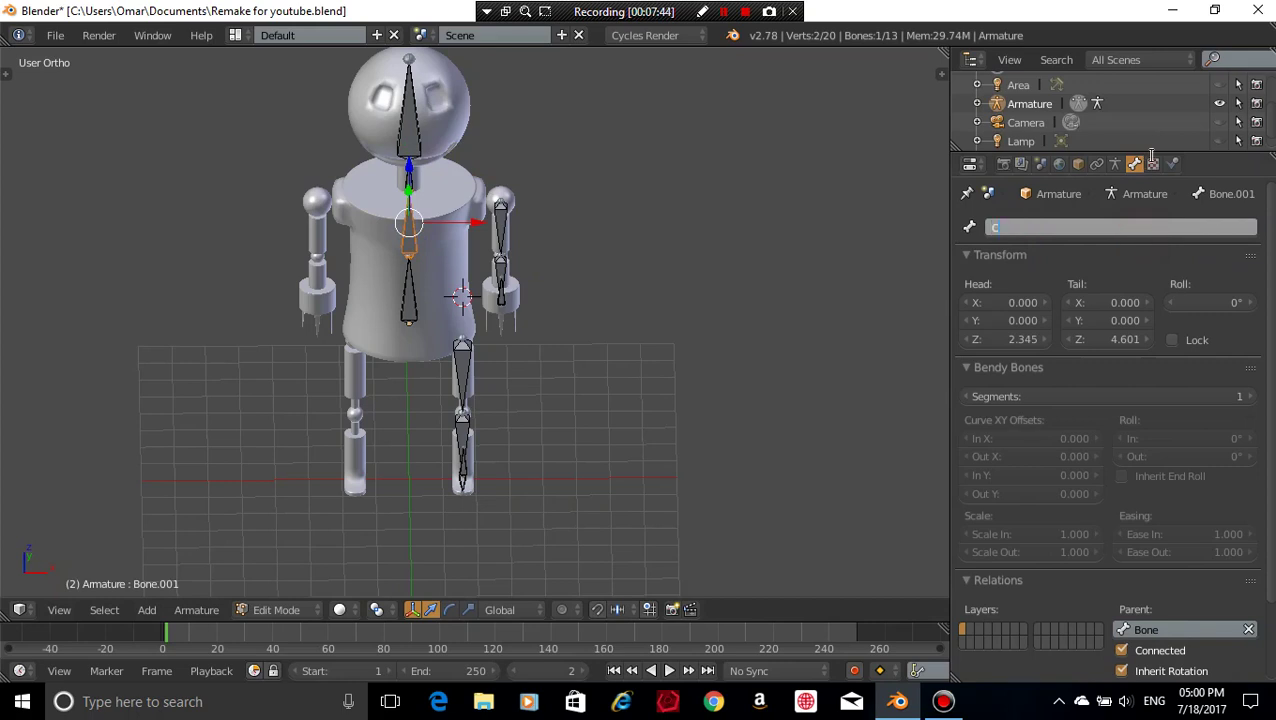
type("hest")
key("Return")
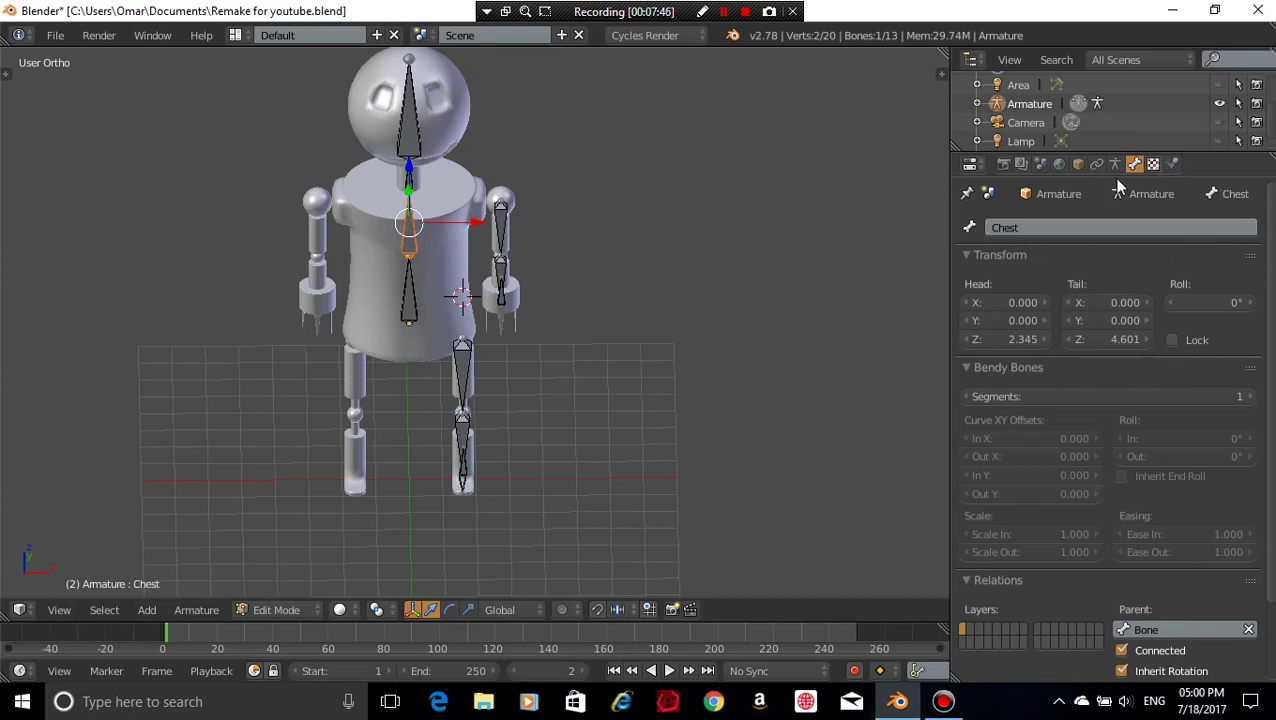
- Rename the lowest spine bone in the robot's torso as Stomach
right_click(406, 302)
left_click(1138, 230)
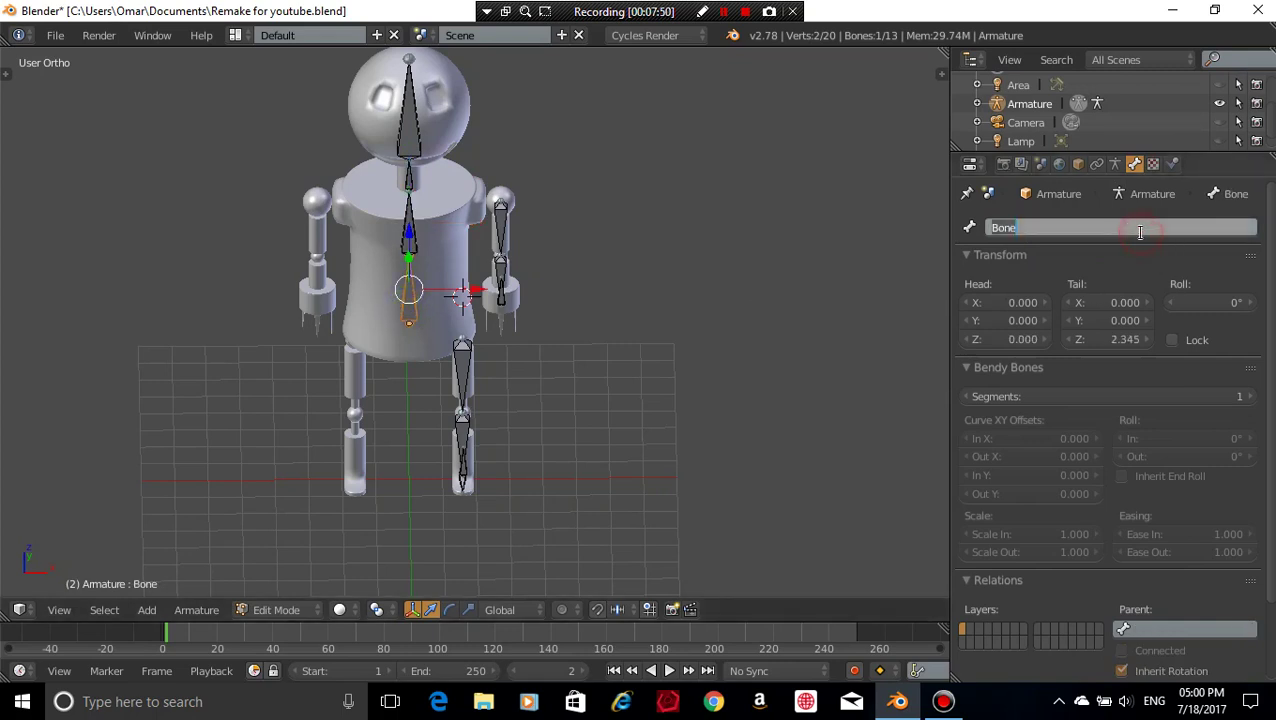
type("Stomach")
key("Return")
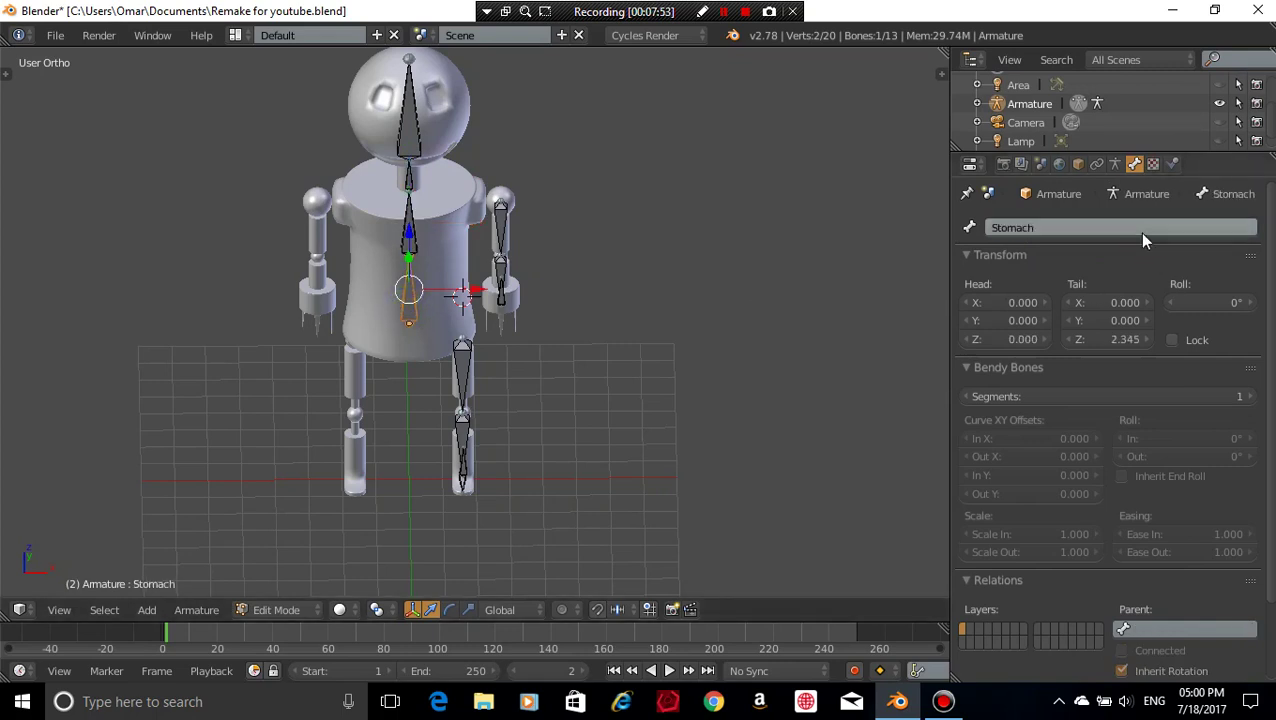
- Turn on the display of bone names for the armature
left_click(1115, 163)
scroll(997, 550, "down", 4)
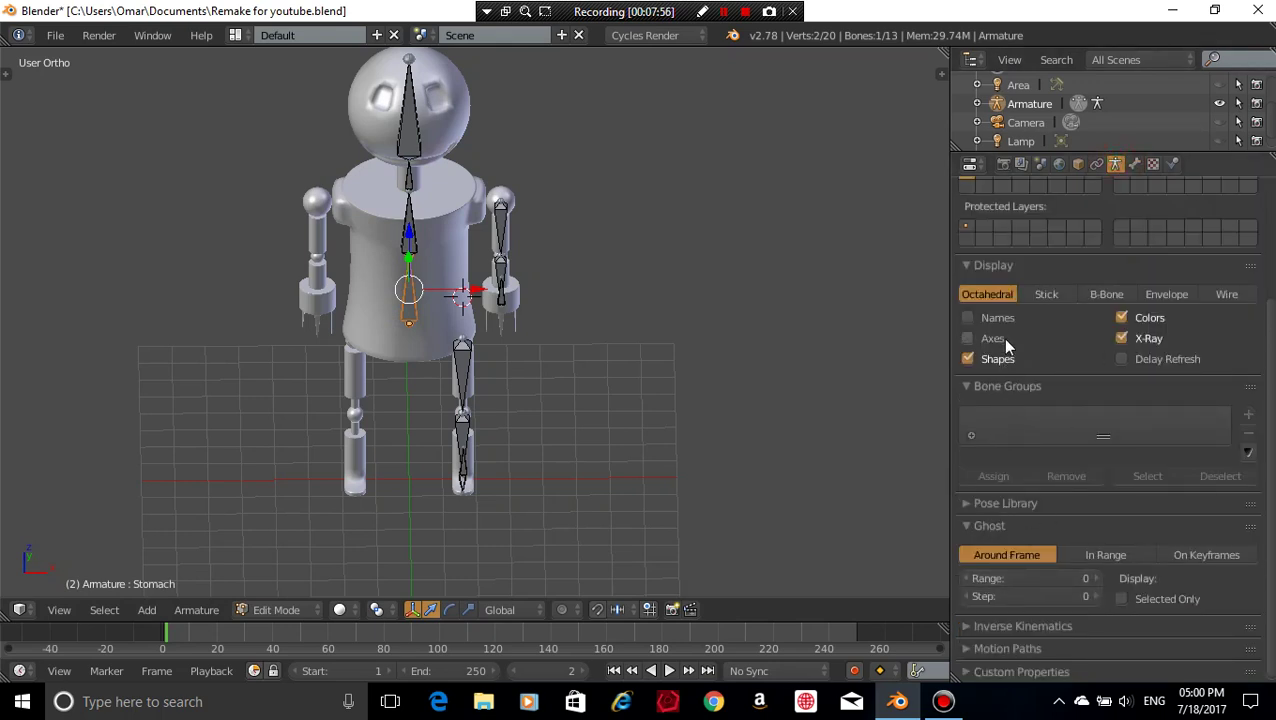
left_click(972, 320)
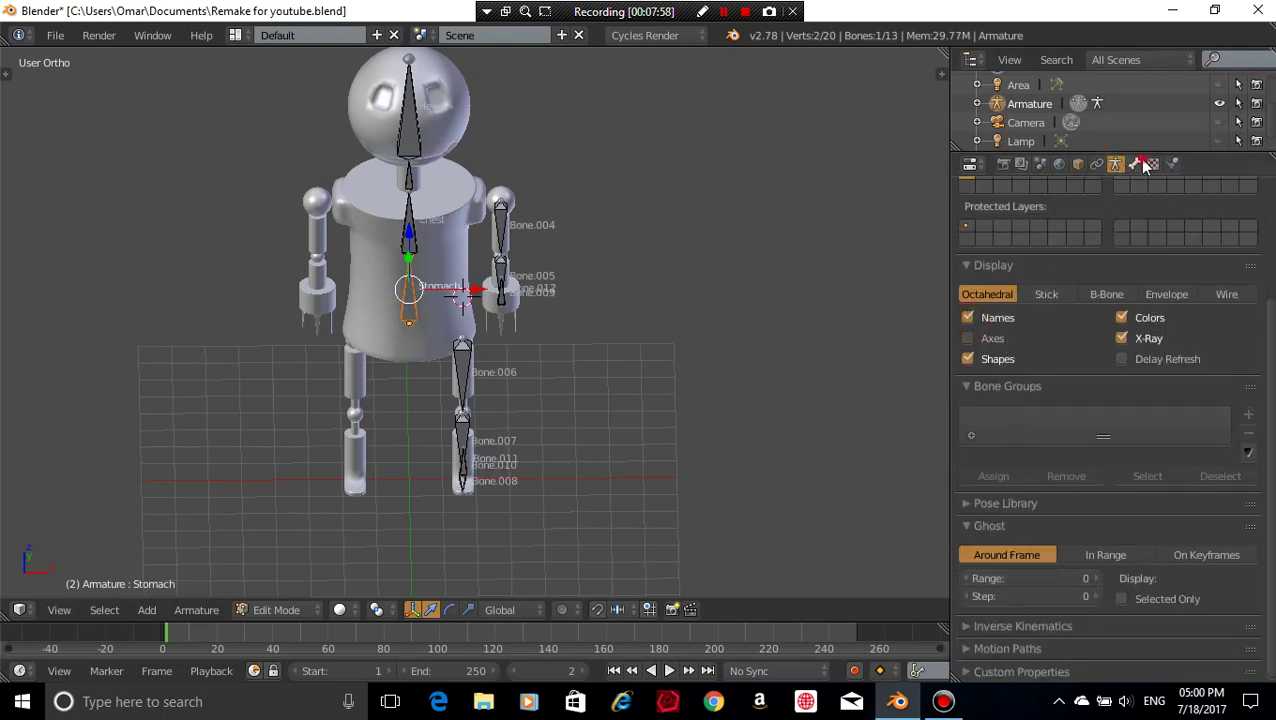
- Rename the bone running from the robot's left shoulder to the elbow as Upper Arm.L
left_click(1134, 163)
right_click(490, 223)
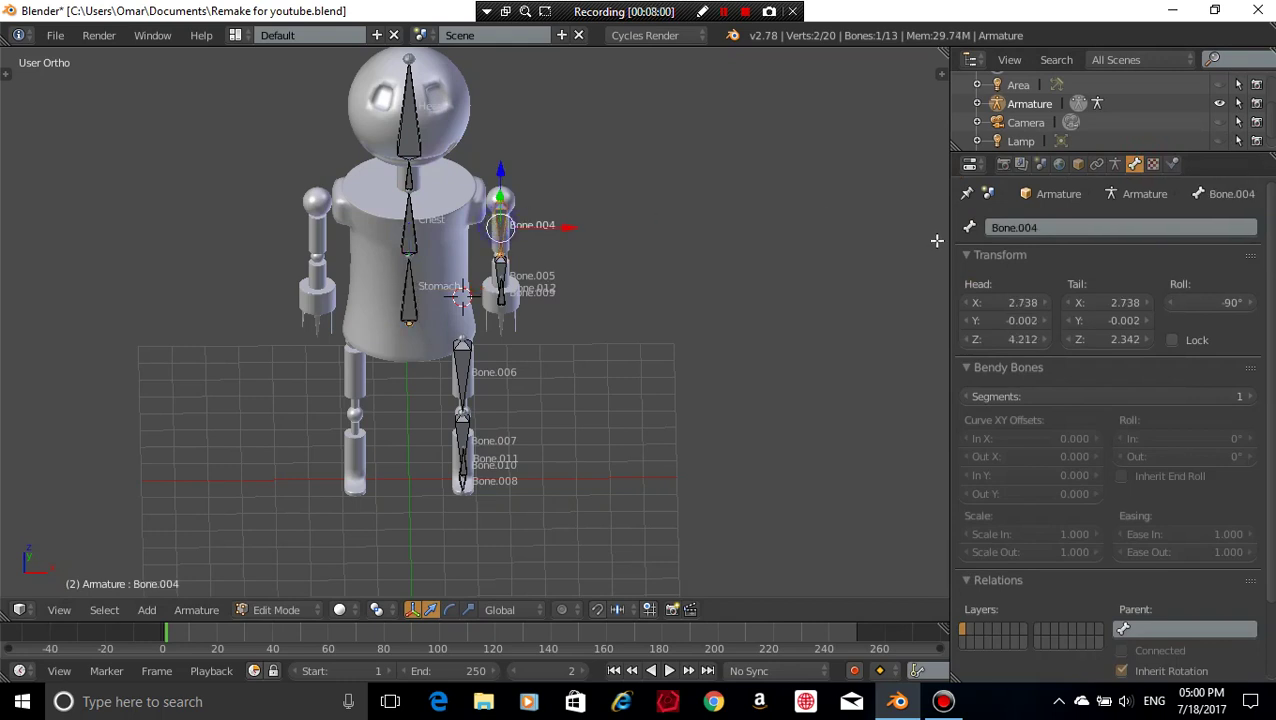
left_click(1040, 229)
type("Upper A")
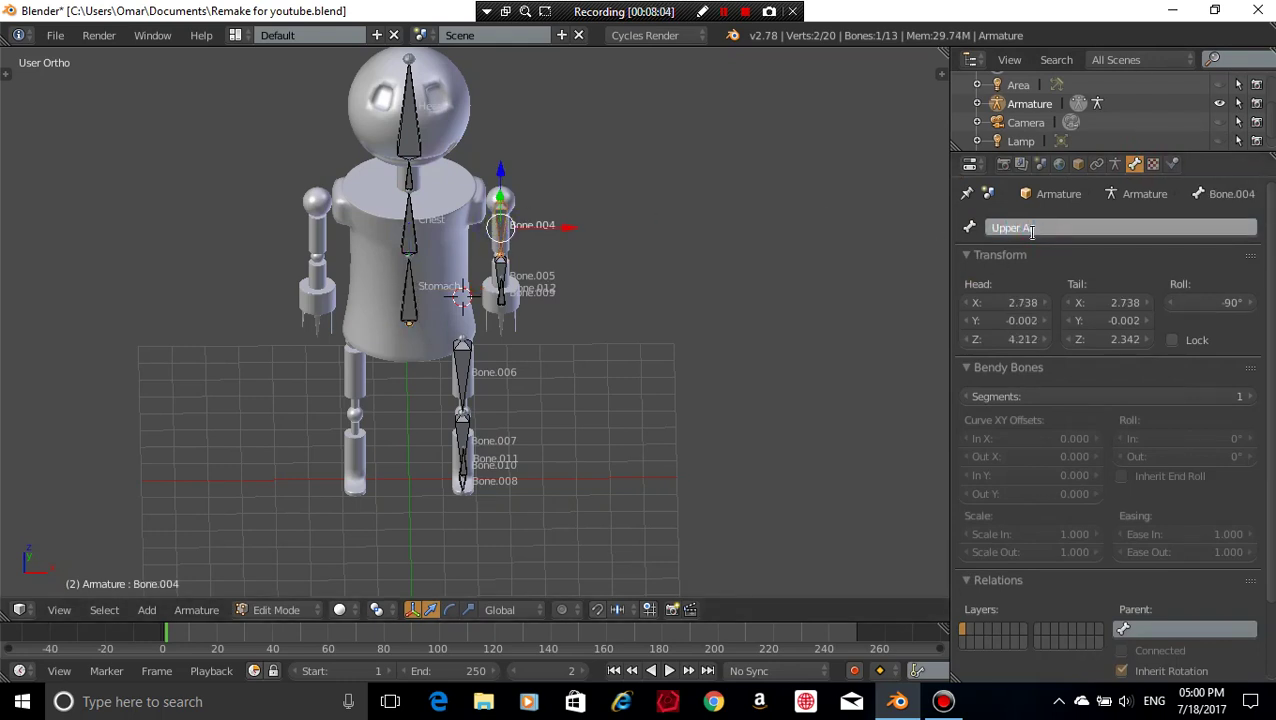
type("rm.L")
key("Return")
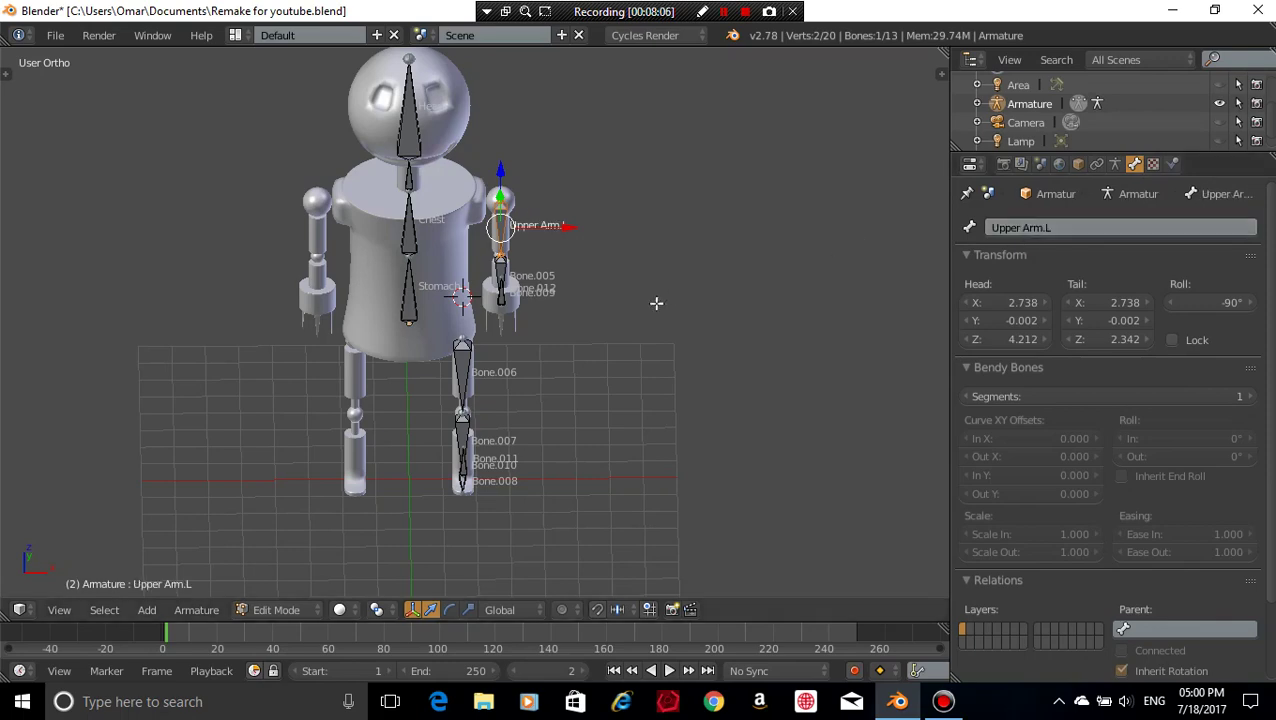
- Rename the bone between the left elbow and wrist as Lower Arm.L
middle_click_drag(720, 265, 497, 287)
right_click(410, 308)
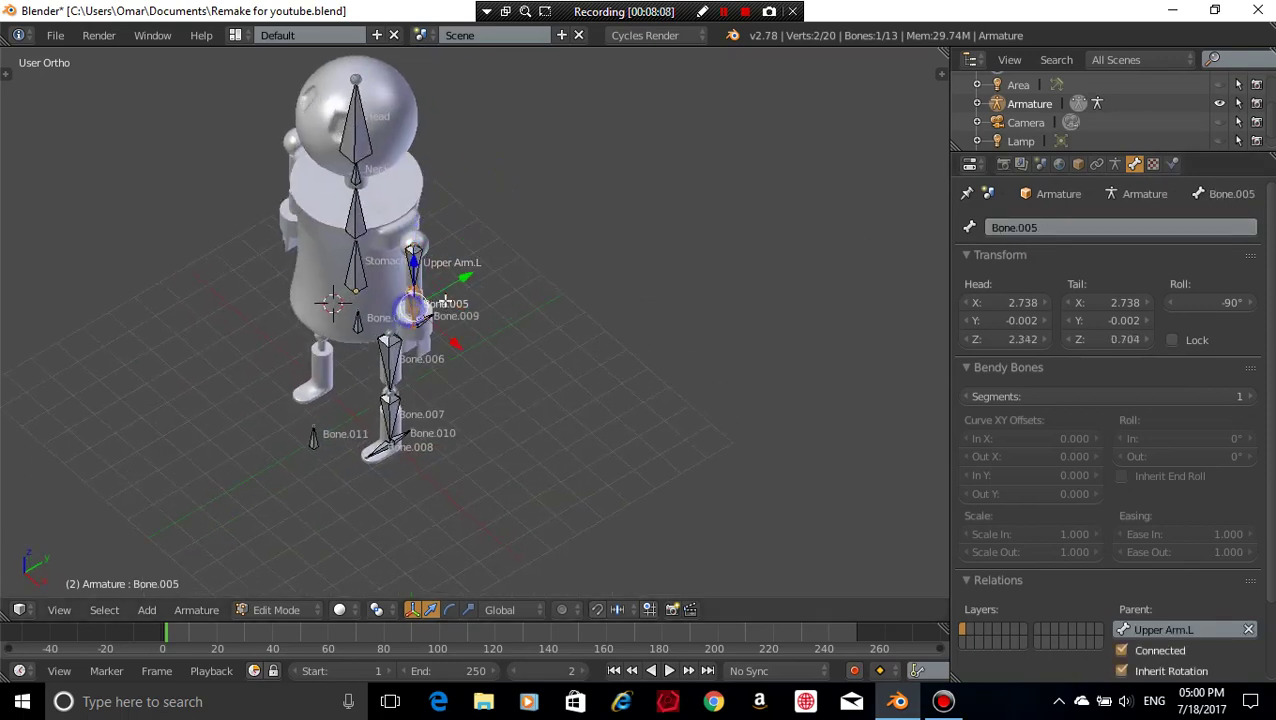
left_click(1040, 229)
type("Lower Arm.L")
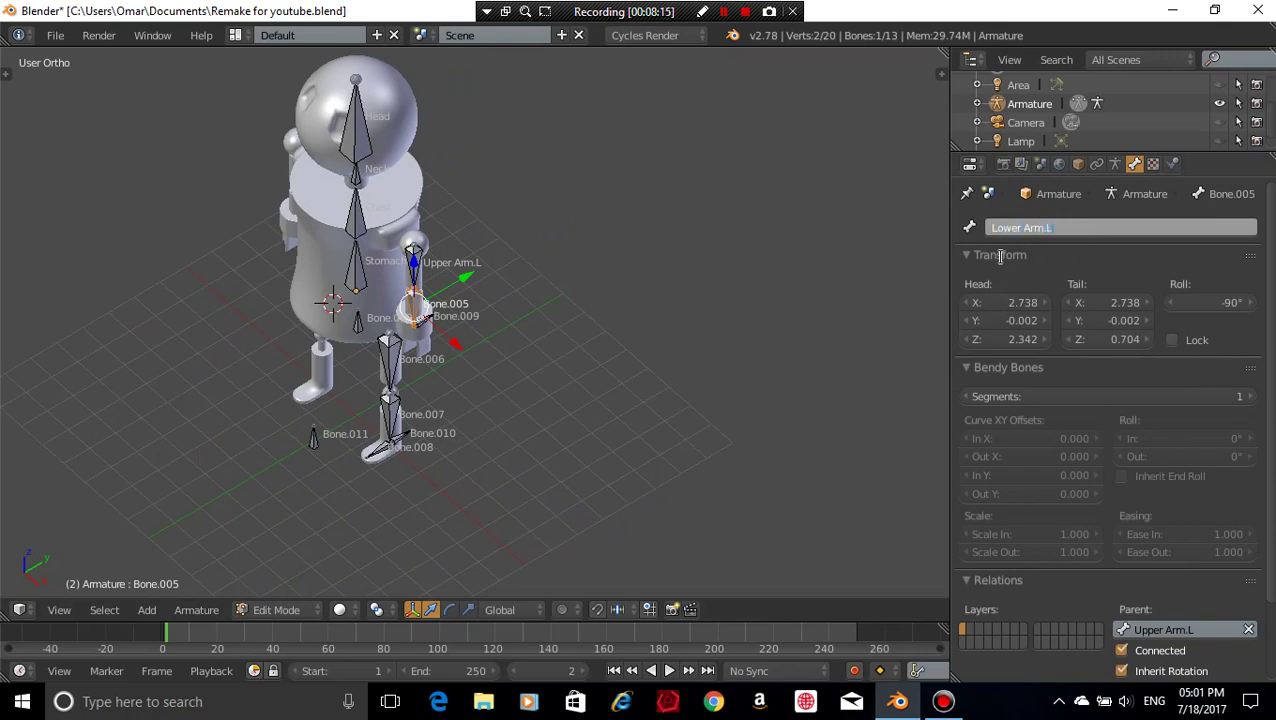
key("Return")
- Rename the control bone extending backward from the left wrist as Arm IK.L
scroll(800, 282, "up", 3)
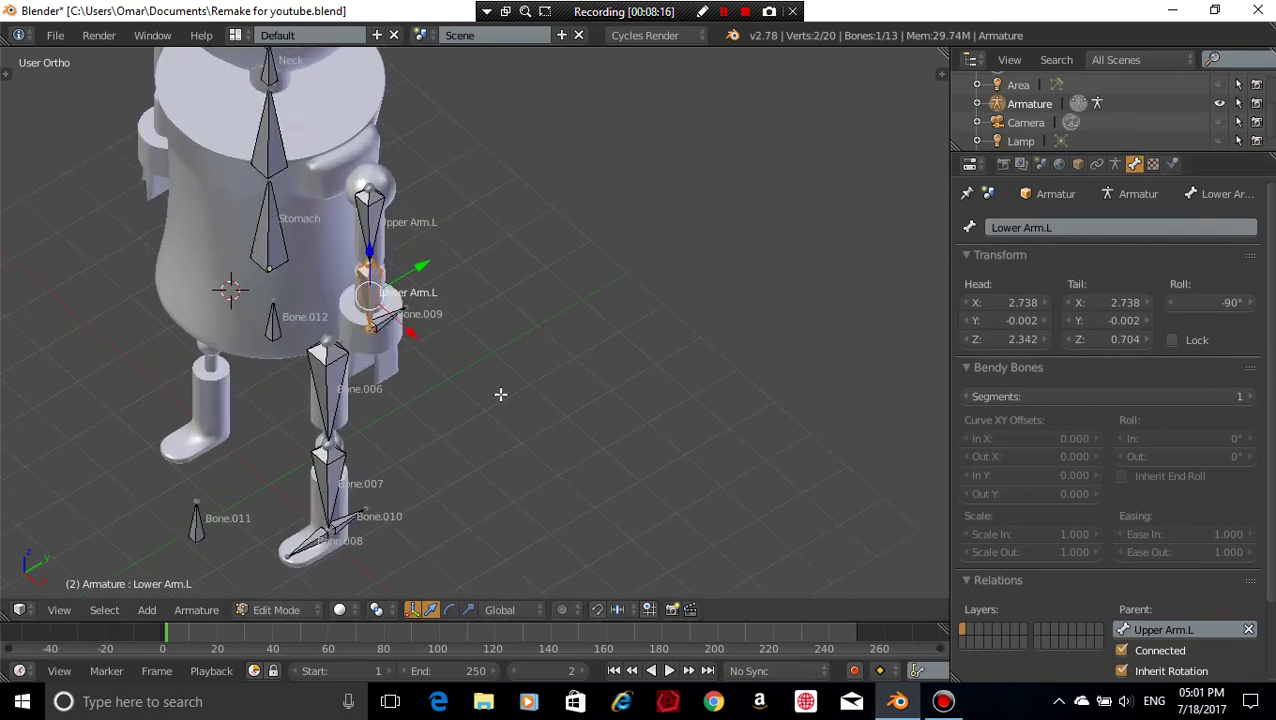
right_click(392, 314)
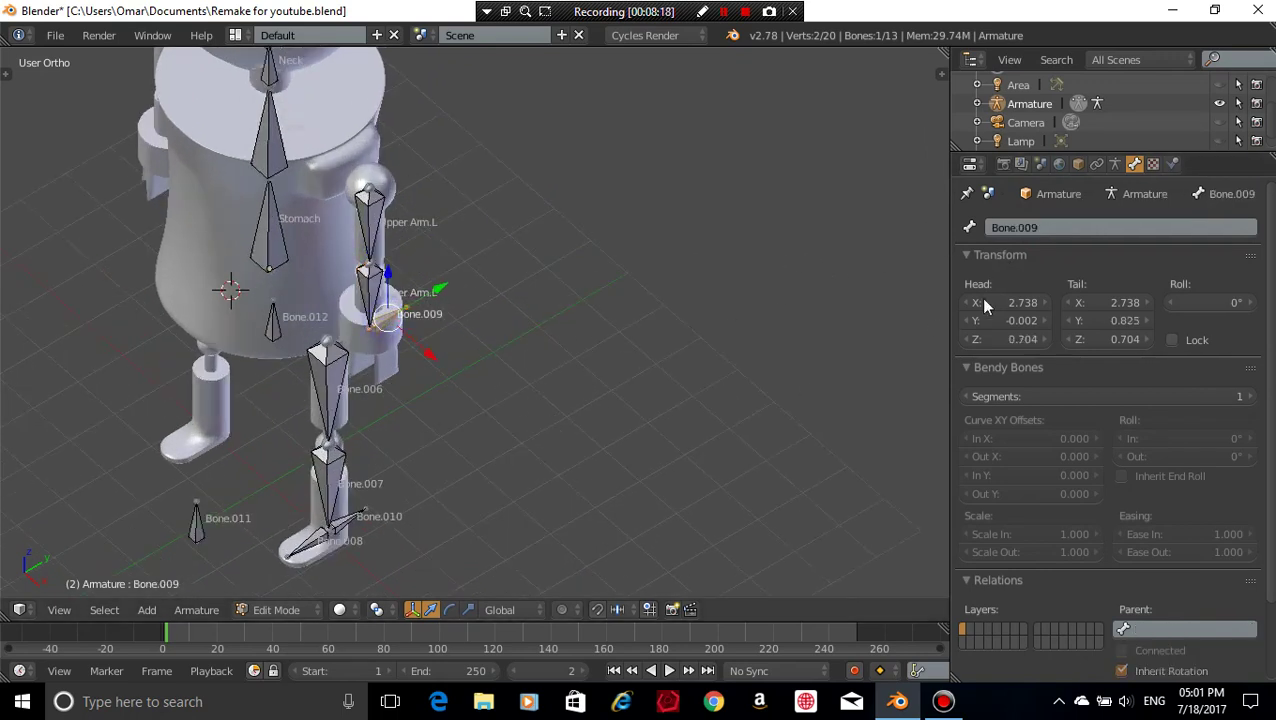
left_click(1054, 229)
type("Arm IK.L")
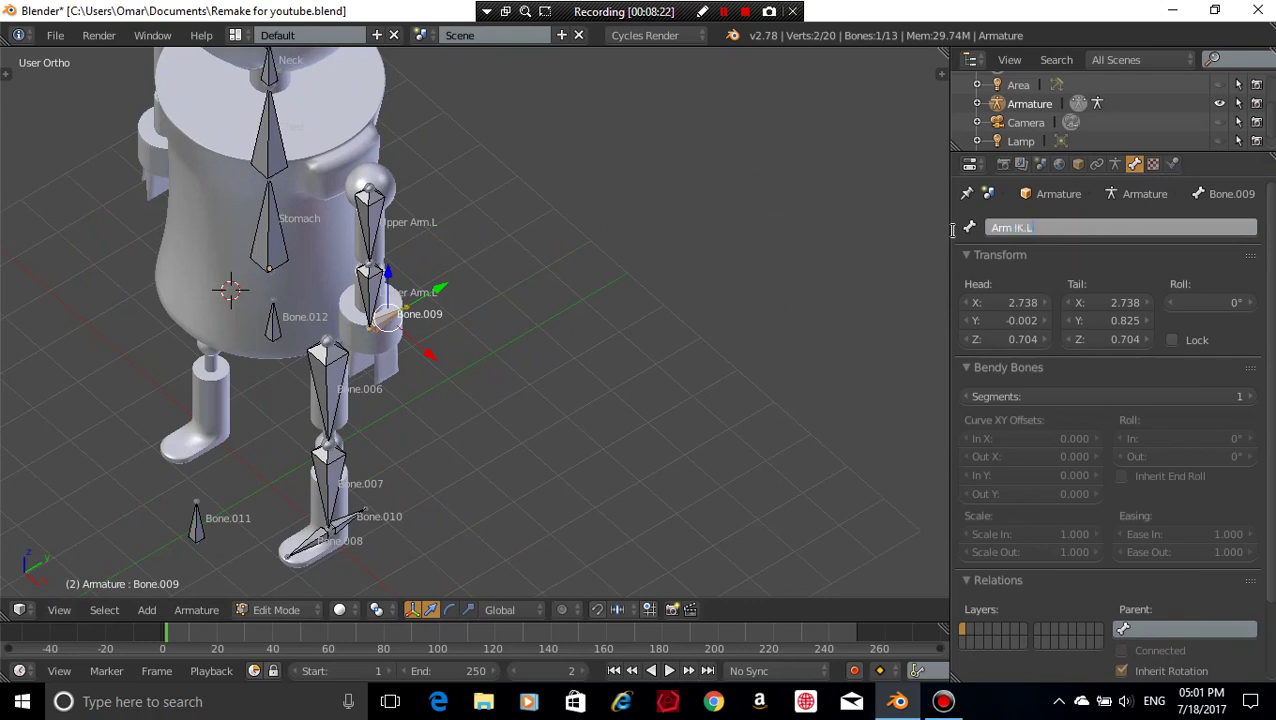
key("Return")
- Rename the left thigh bone between hip and knee as Upper Leg.L
right_click(316, 378)
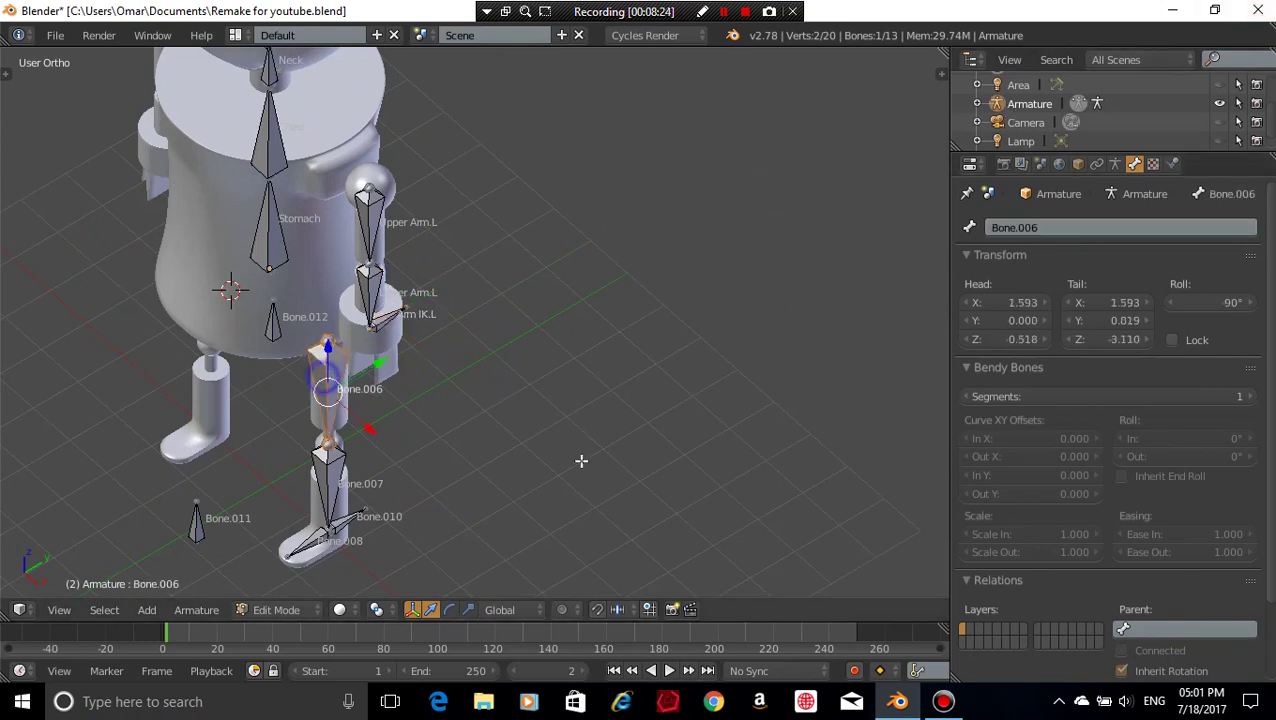
left_click(1111, 226)
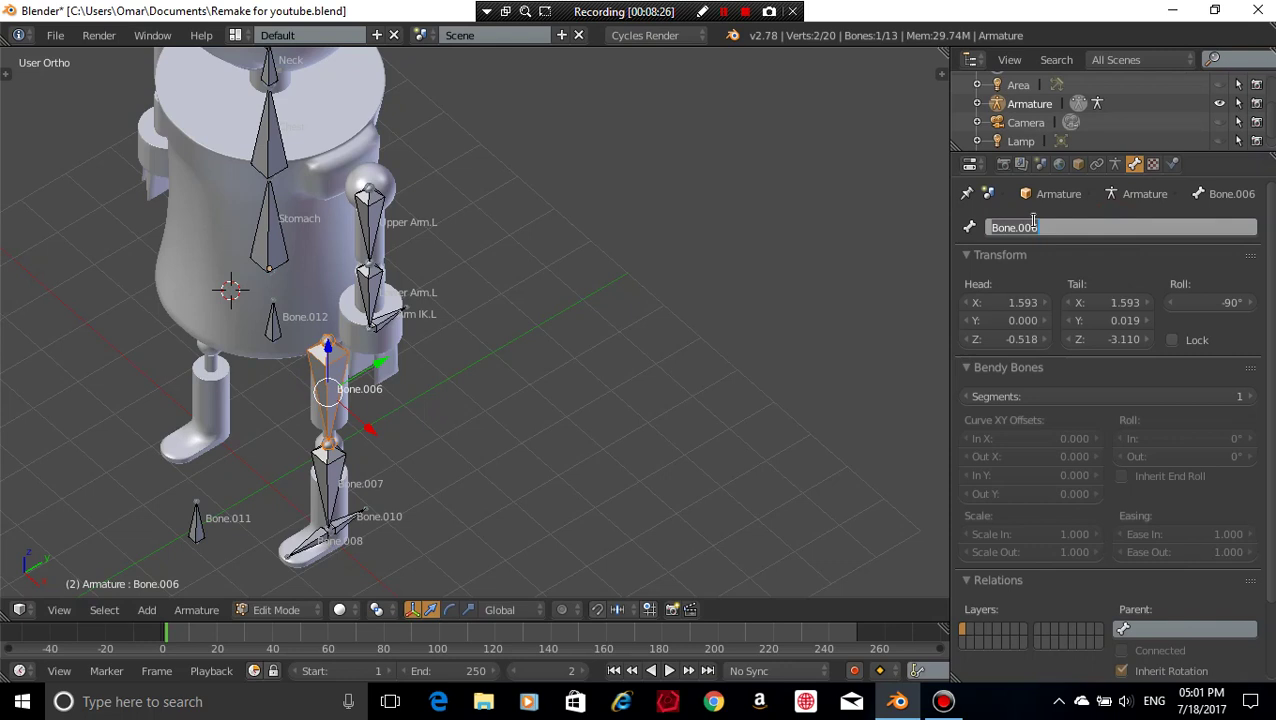
type("Upper Leg.L")
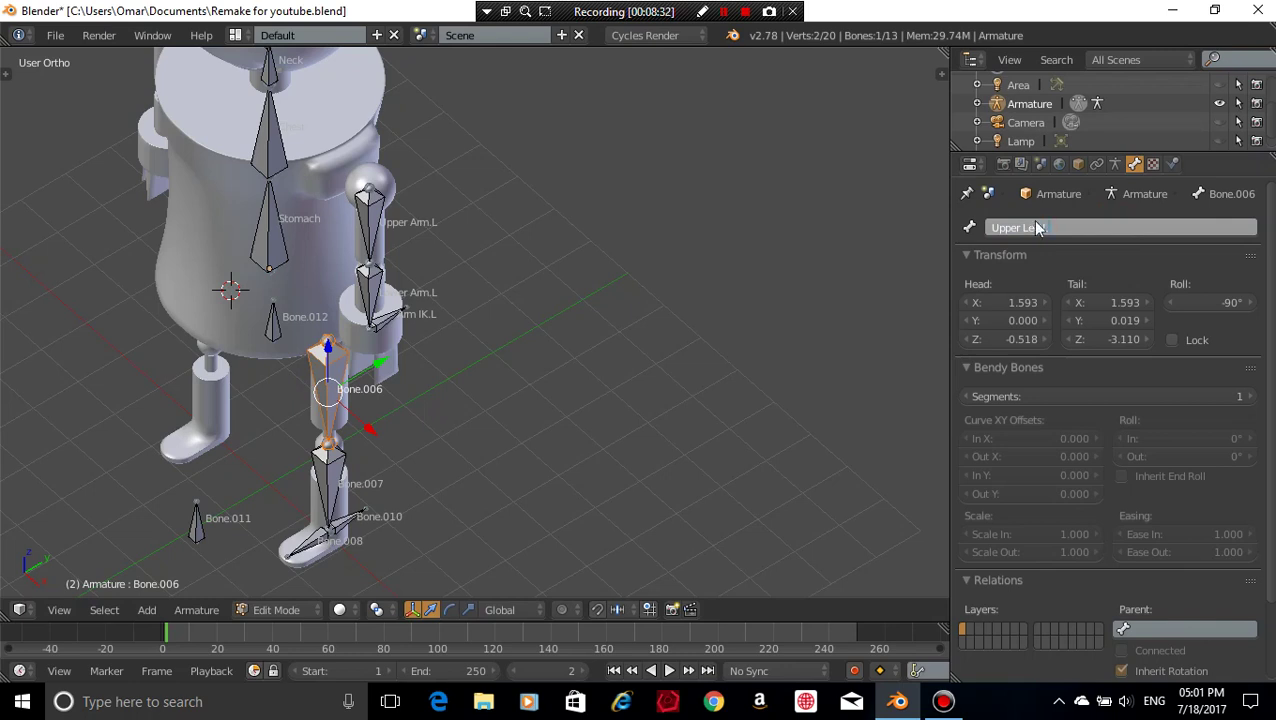
key("Return")
- Rename the left shin bone between knee and ankle as Lower Leg.L
middle_click_drag(384, 490, 362, 456)
right_click(362, 456)
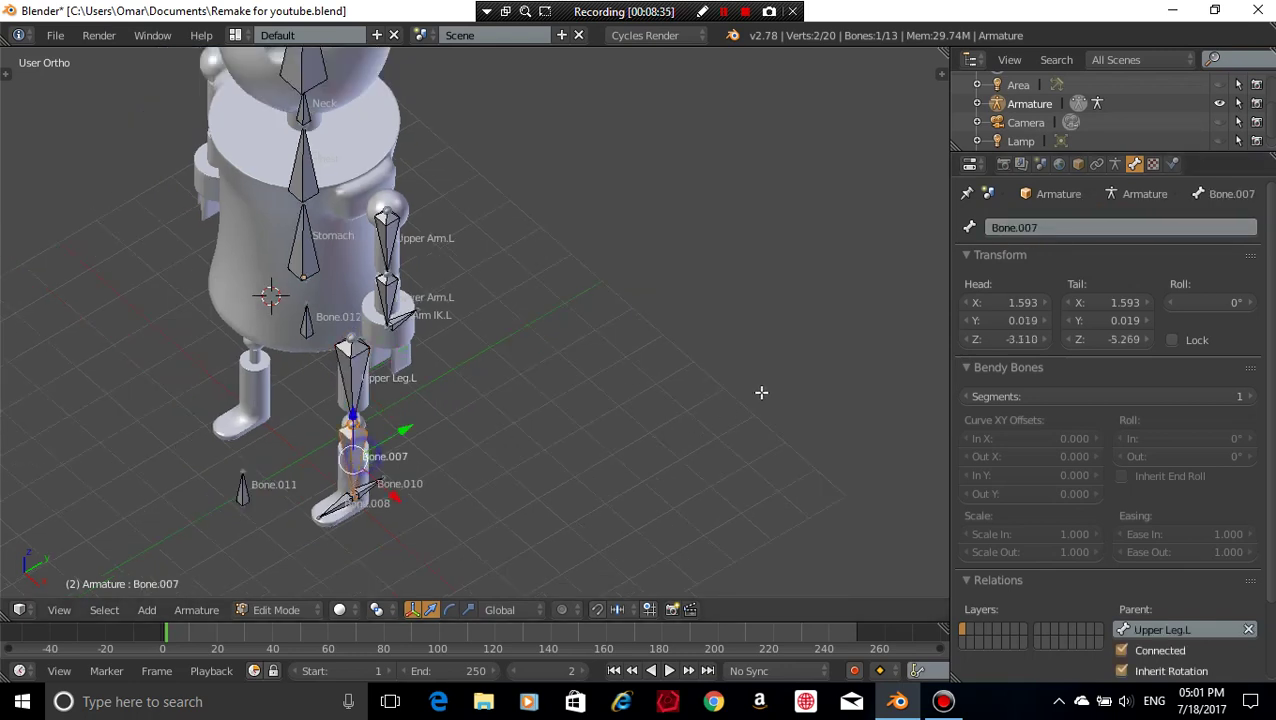
left_click(1014, 228)
type("Lower Leg.L")
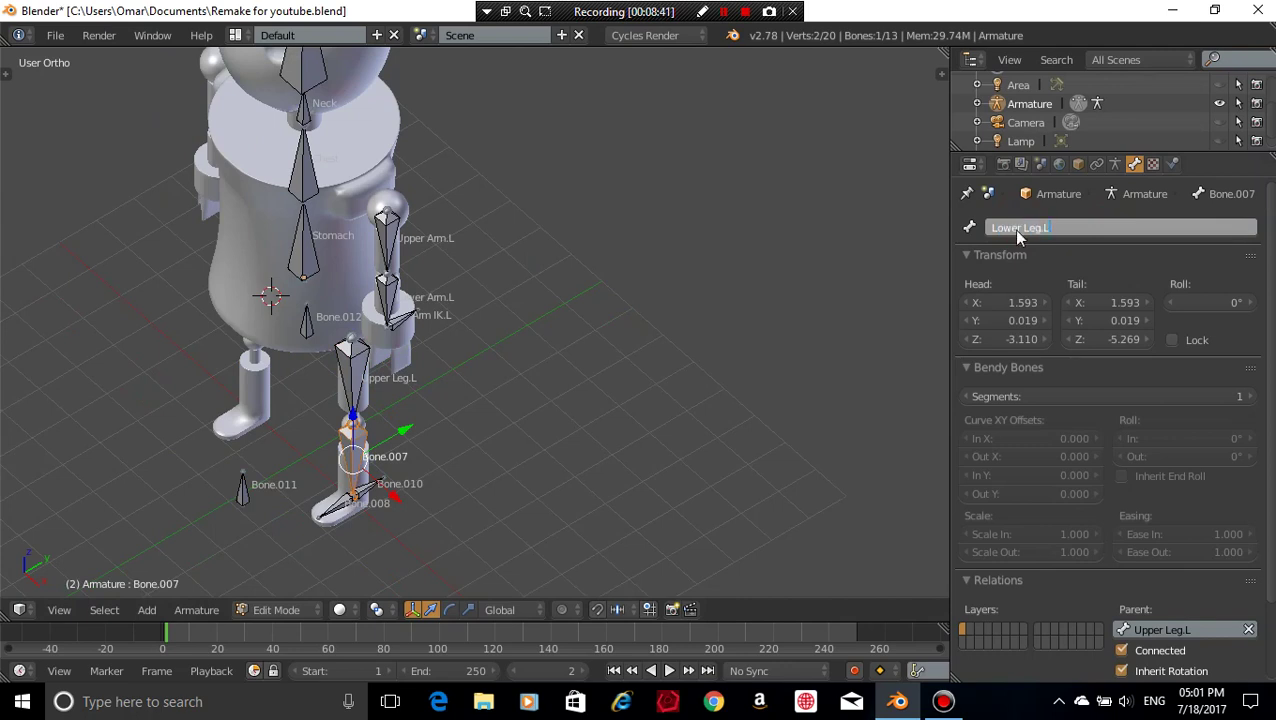
key("Return")
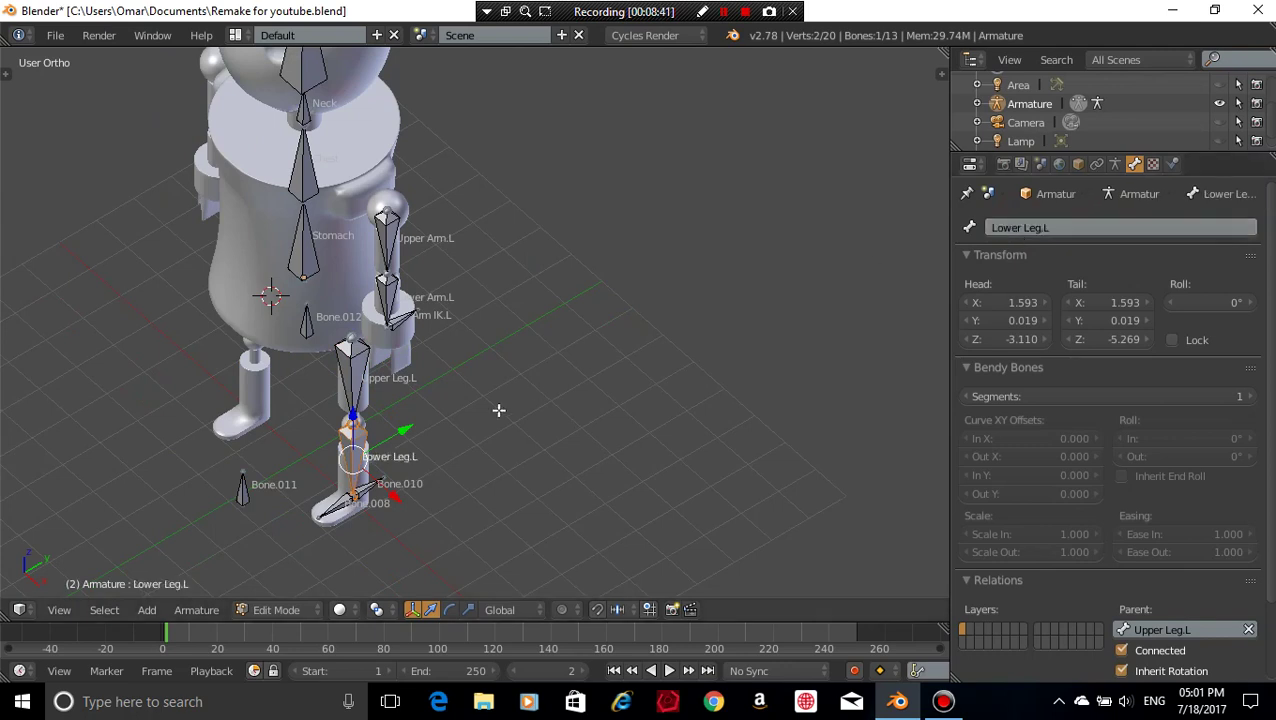
- Rename the bone running forward inside the left foot as Foot.L
right_click(335, 507)
left_click(1021, 228)
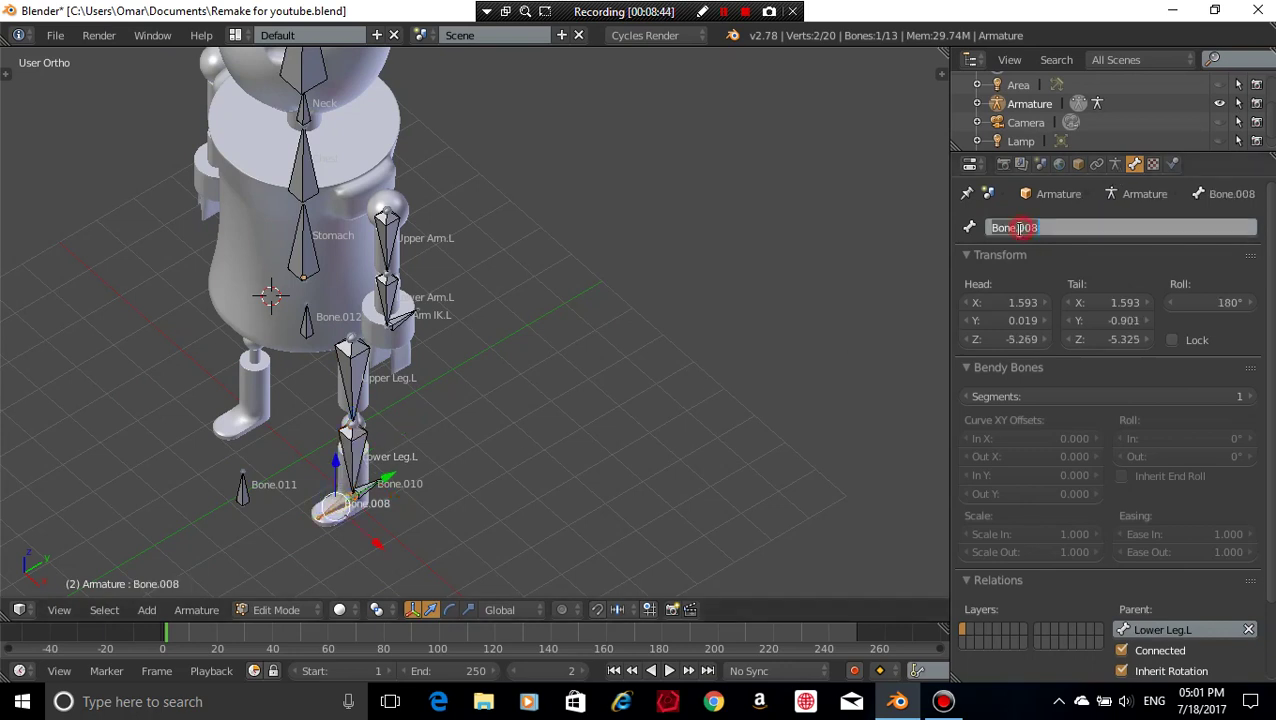
type("Foot.L")
key("Return")
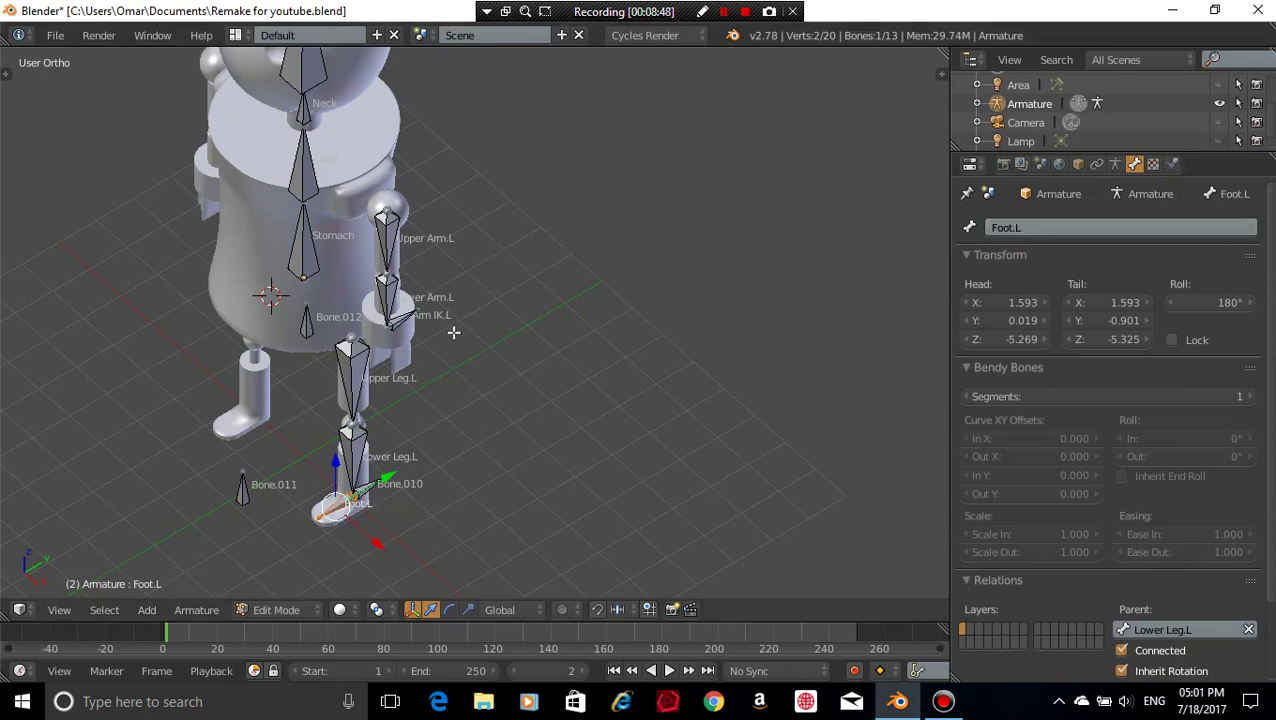
- Rename the control bone extending backward from the left ankle as Foot IK.L
scroll(486, 451, "up", 1)
middle_click_drag(486, 451, 586, 338, "shift")
key("a")
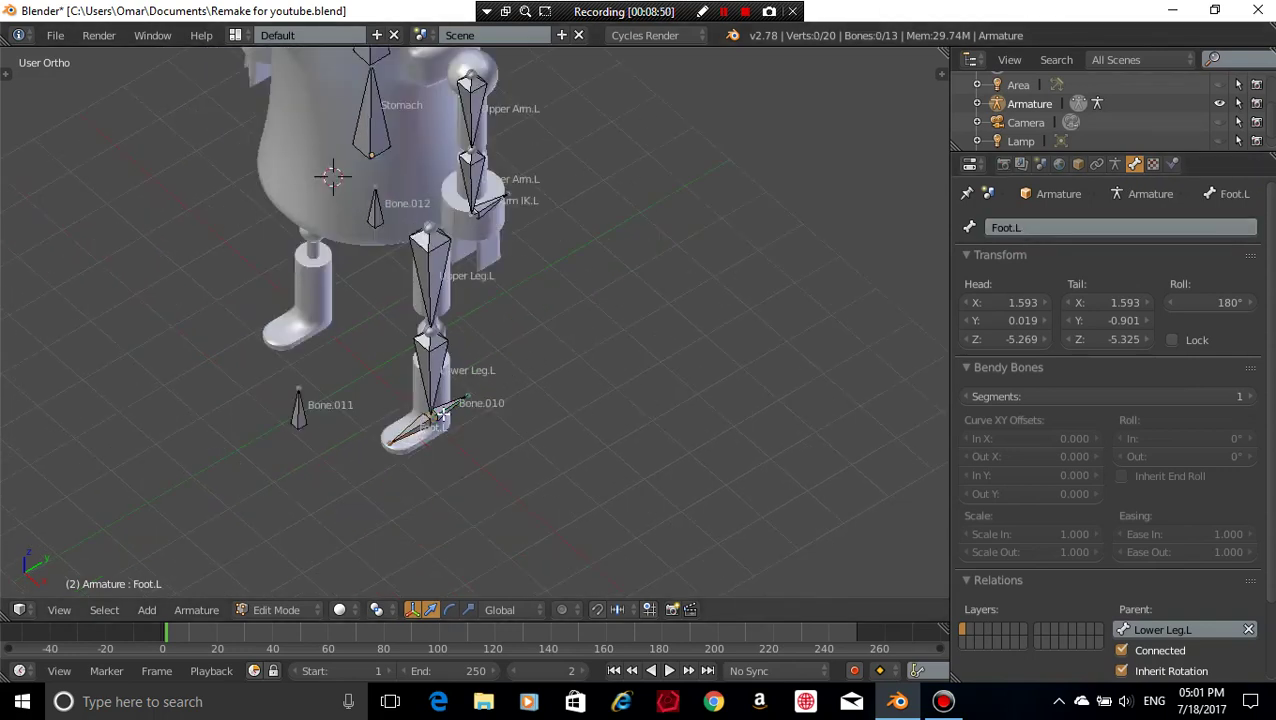
right_click(440, 411)
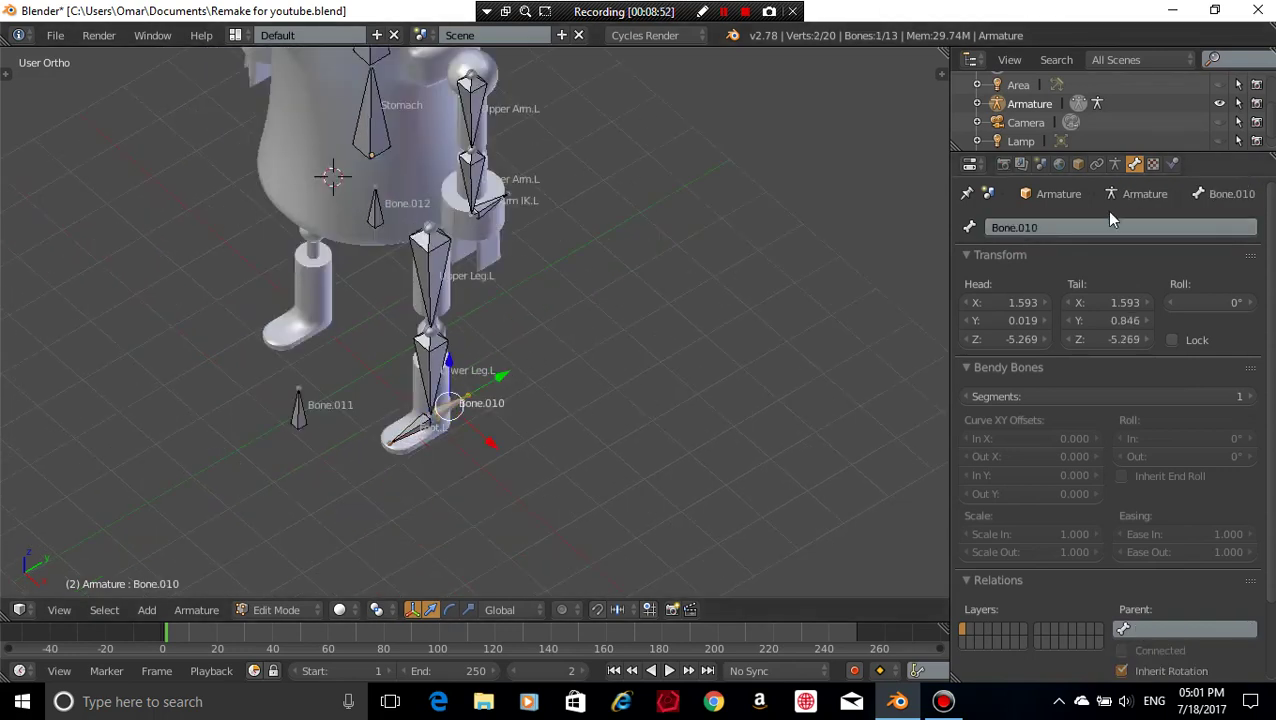
left_click(1075, 228)
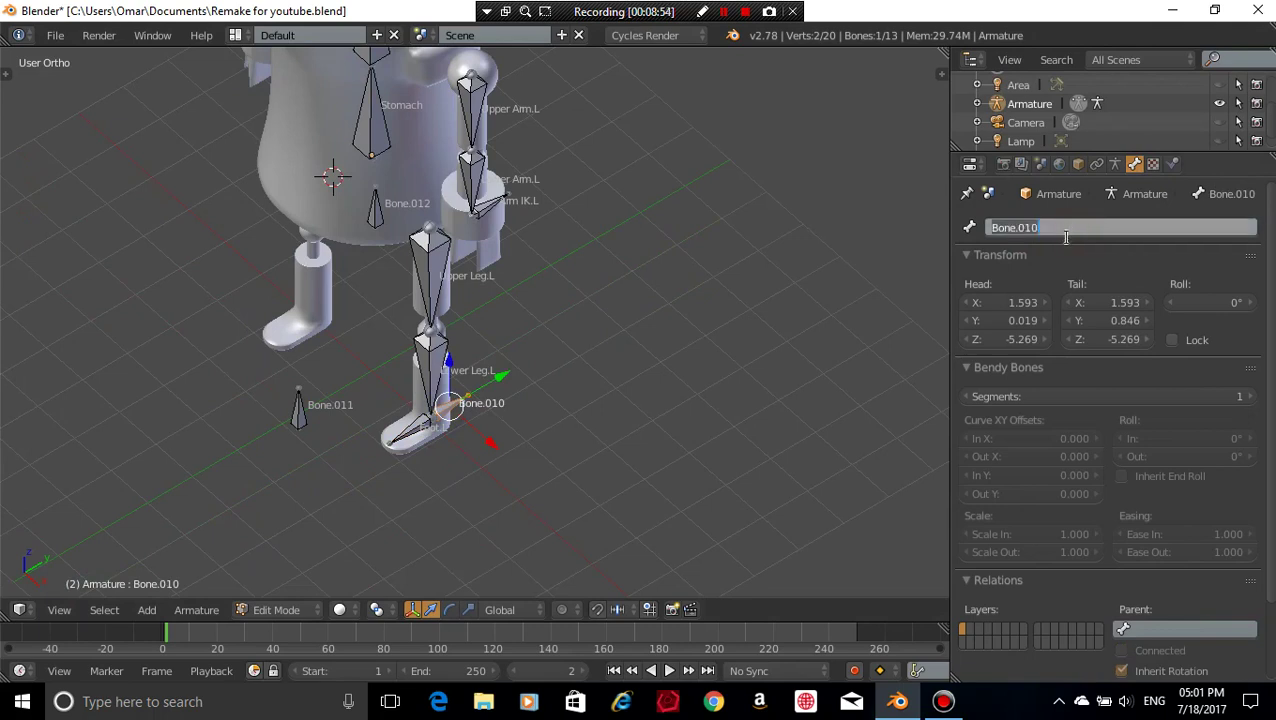
type("Foot IK.L")
key("Return")
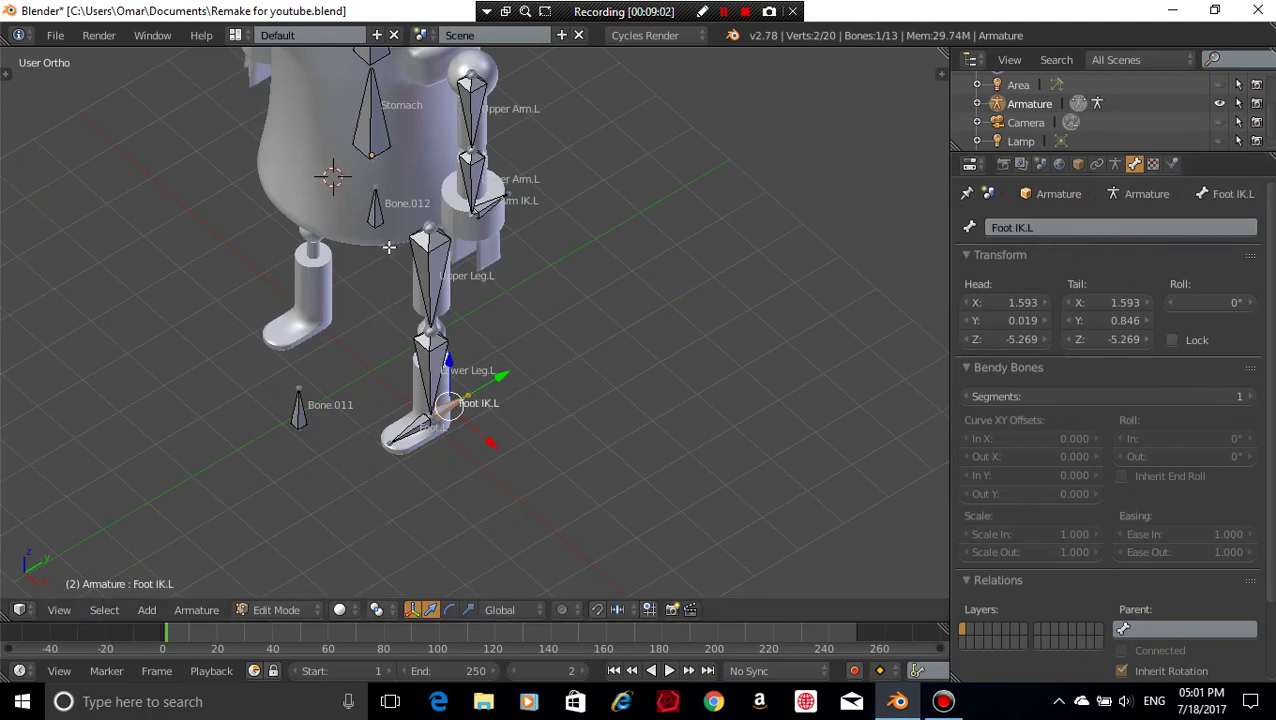
- Rename the detached control bone belonging to the left elbow as Elbow.L
right_click(375, 220)
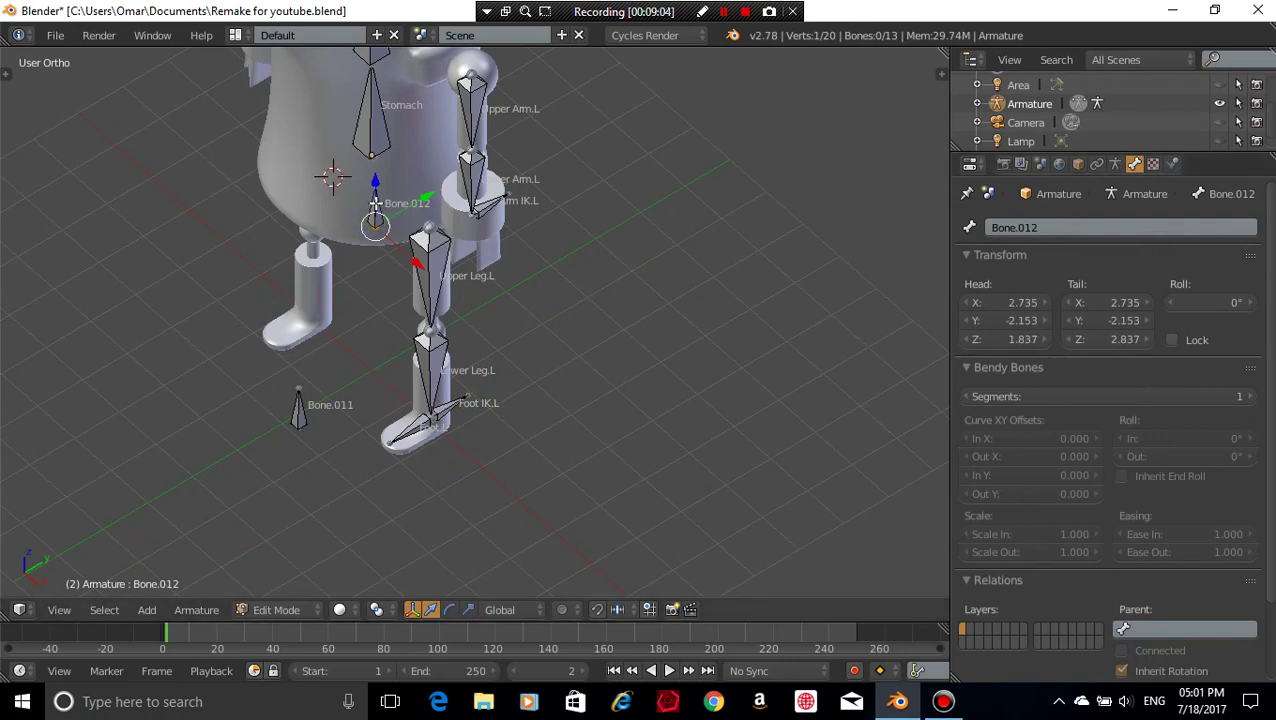
right_click(375, 203)
left_click(1077, 228)
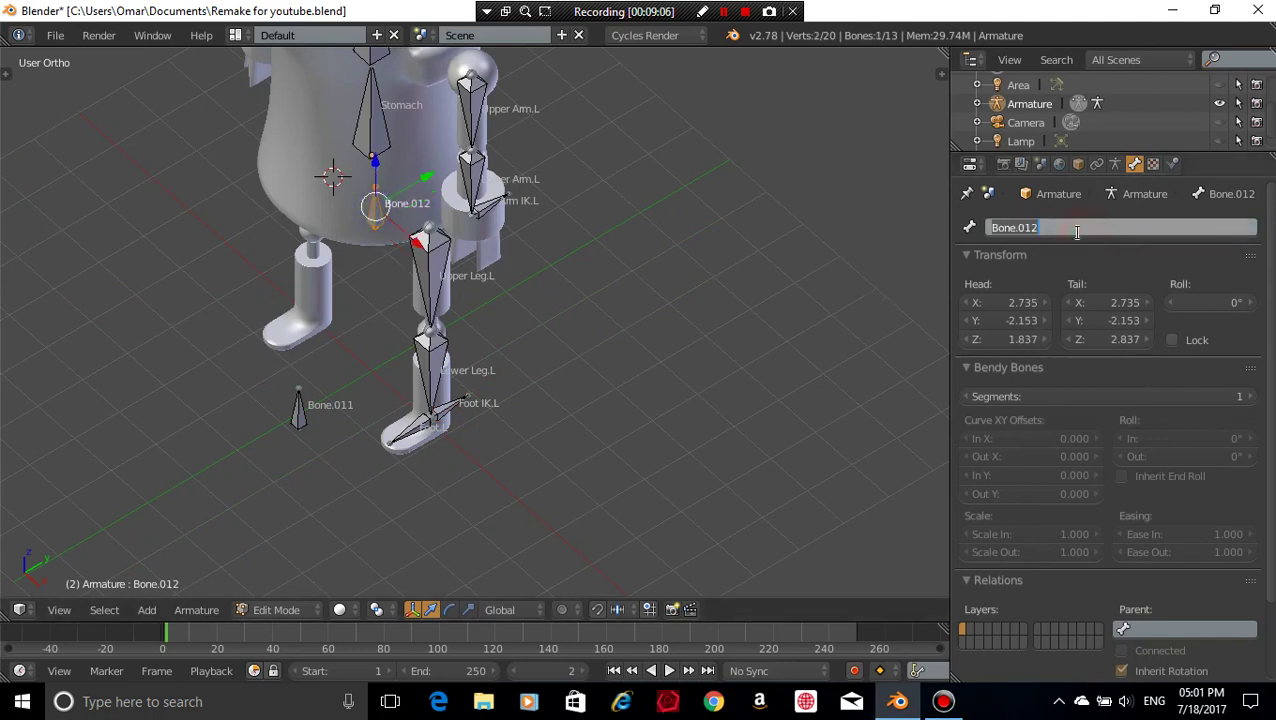
type("E")
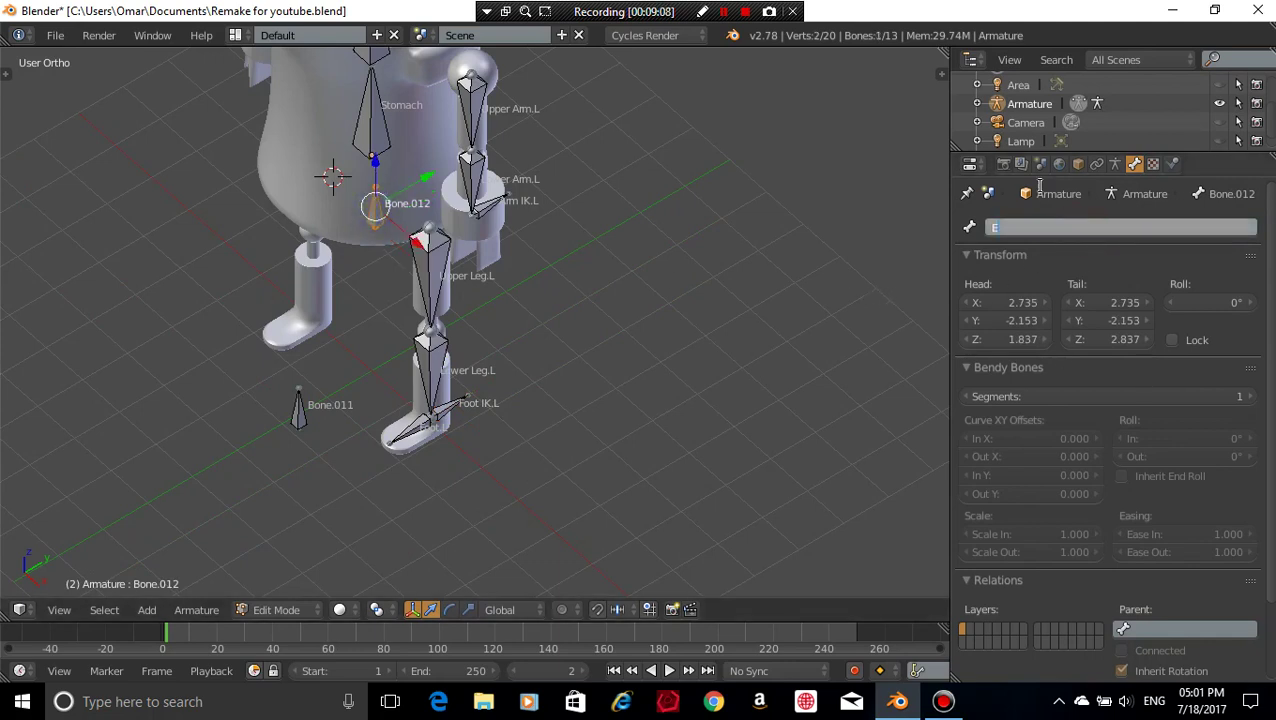
type("lbow.L")
key("Return")
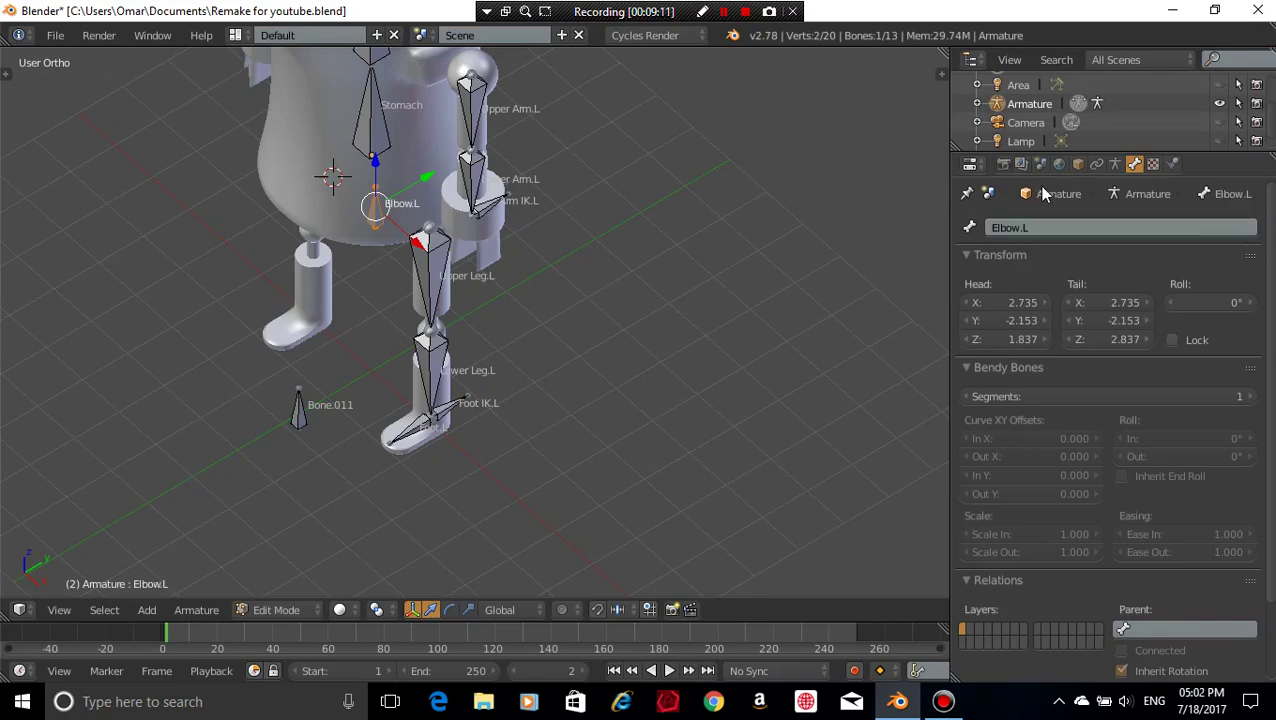
- Rename the detached control bone in front of the left knee as Knee.L and clear the bone selection
right_click(300, 411)
left_click(1069, 230)
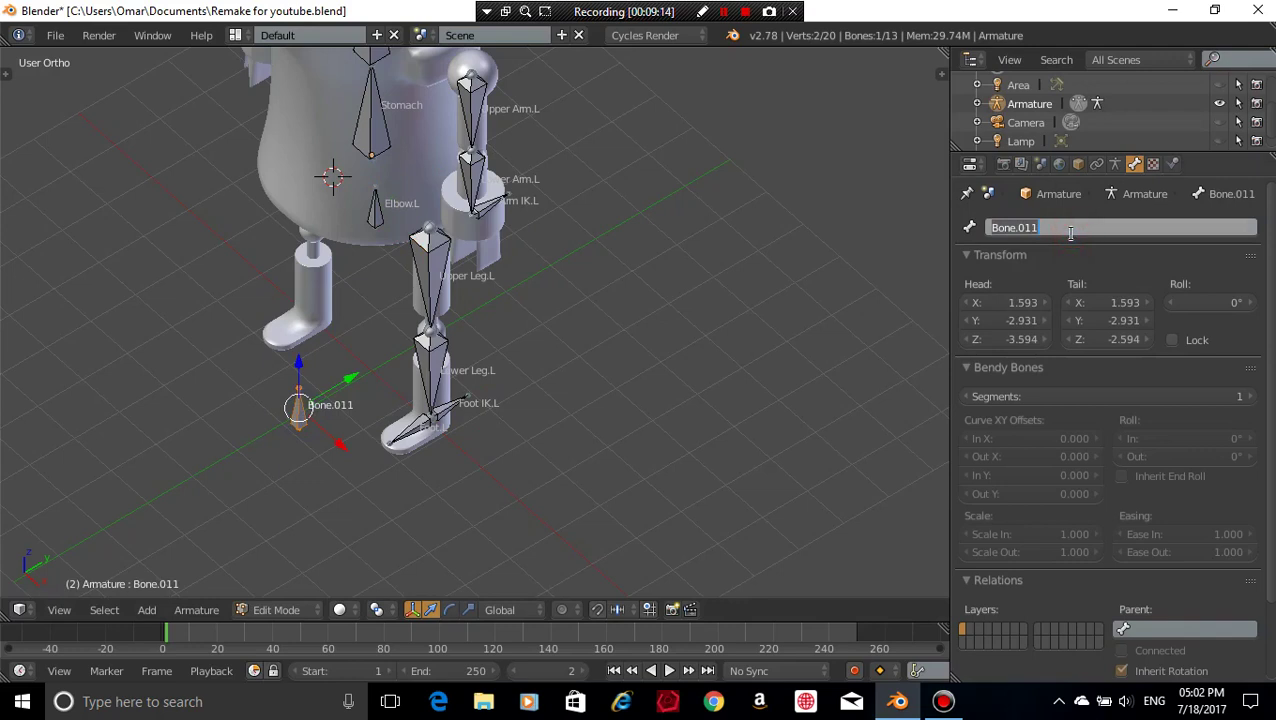
type("Knee.L")
key("Return")
middle_click_drag(820, 276, 815, 256)
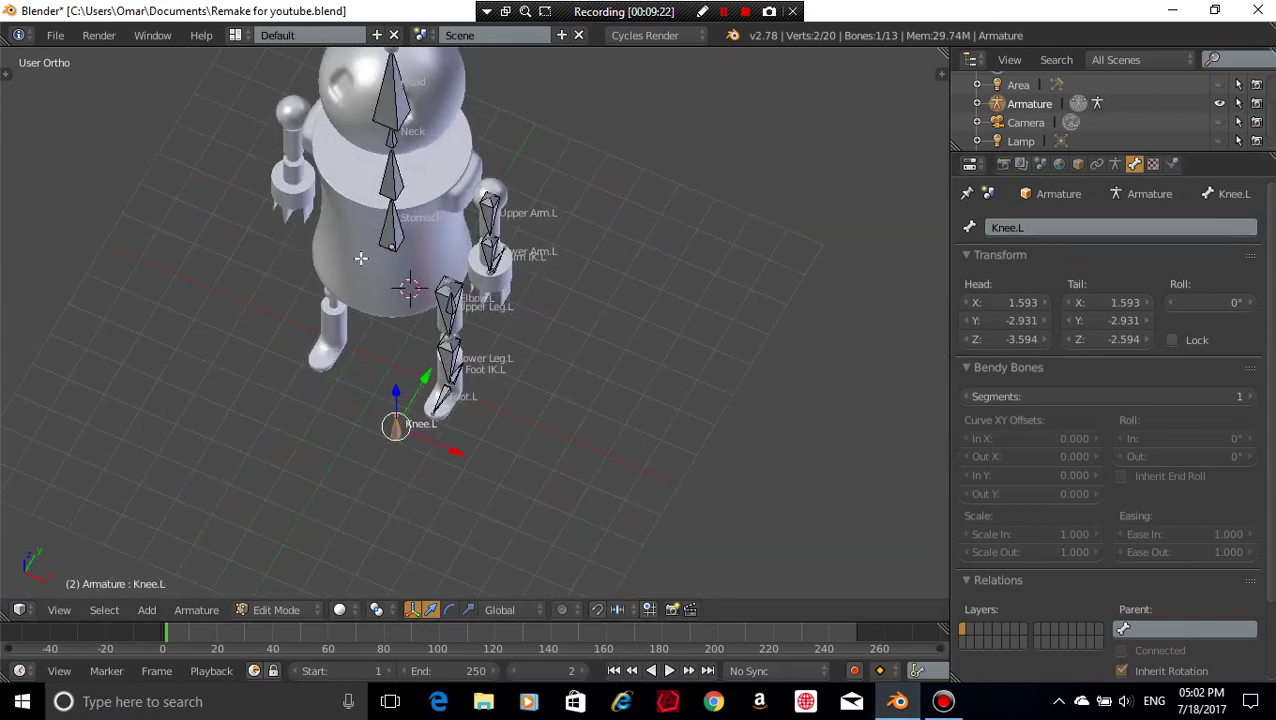
middle_click_drag(505, 119, 524, 64)
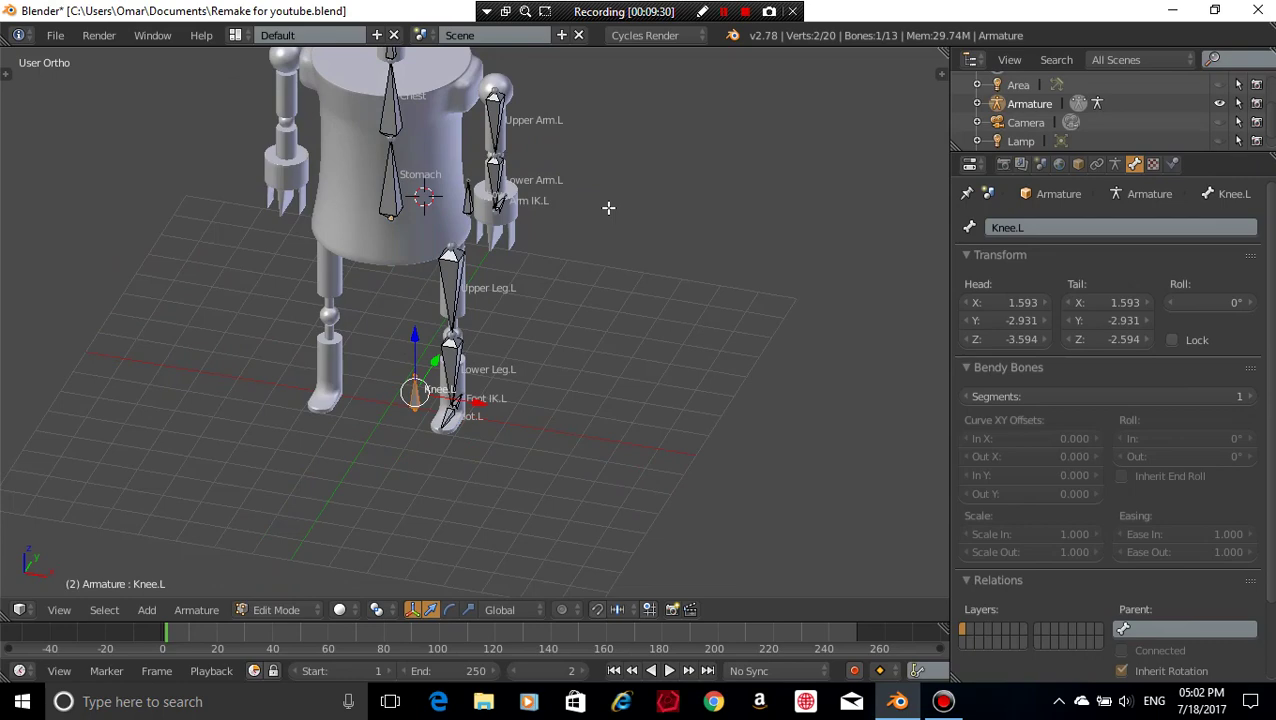
key("KP_1")
key("a")
middle_click_drag(608, 208, 399, 325)
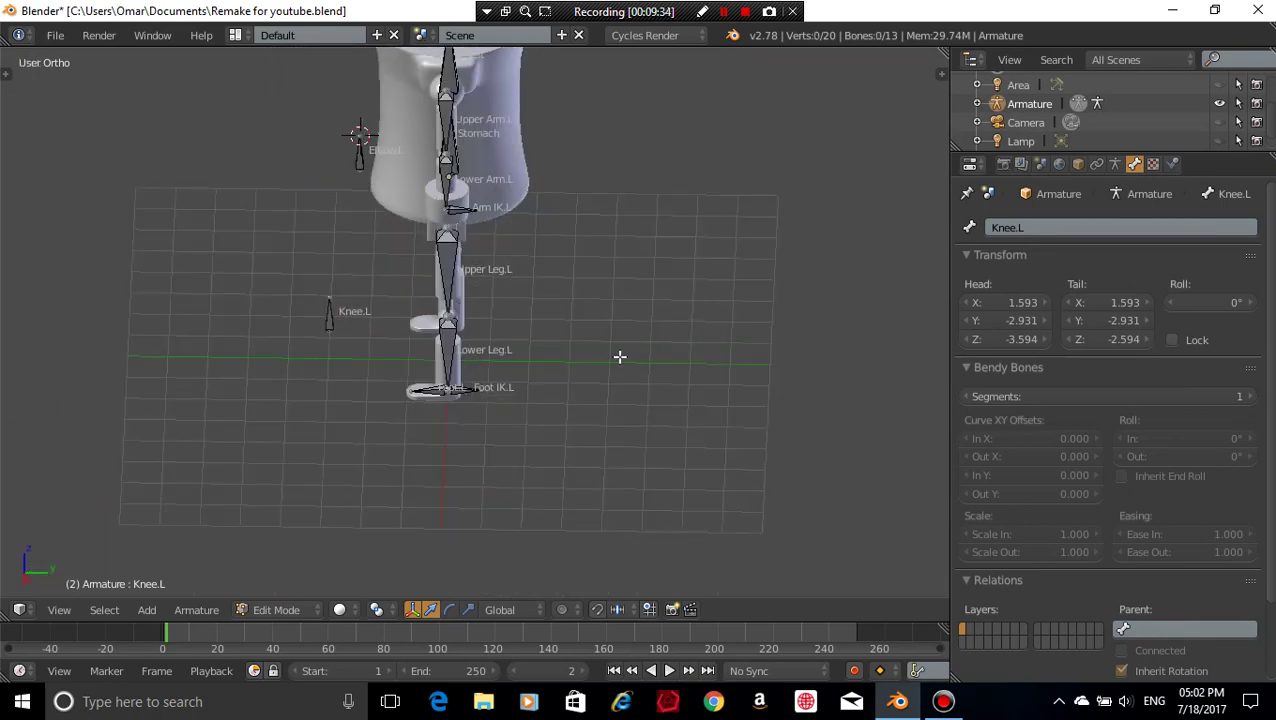
- Parent the Foot.L bone to Foot IK.L without moving or connecting it, and clear the bone selection
key("KP_3")
middle_click_drag(604, 396, 618, 305, "shift")
scroll(618, 305, "up", 8)
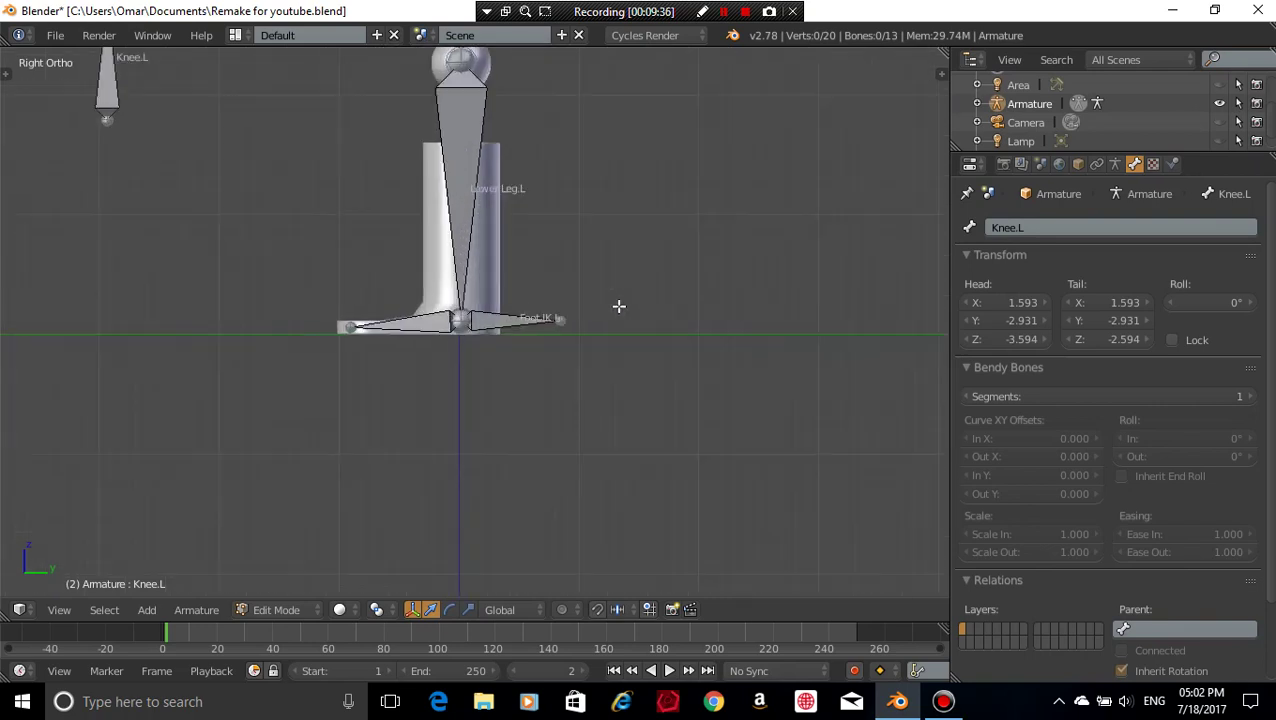
middle_click_drag(562, 264, 738, 351, "shift")
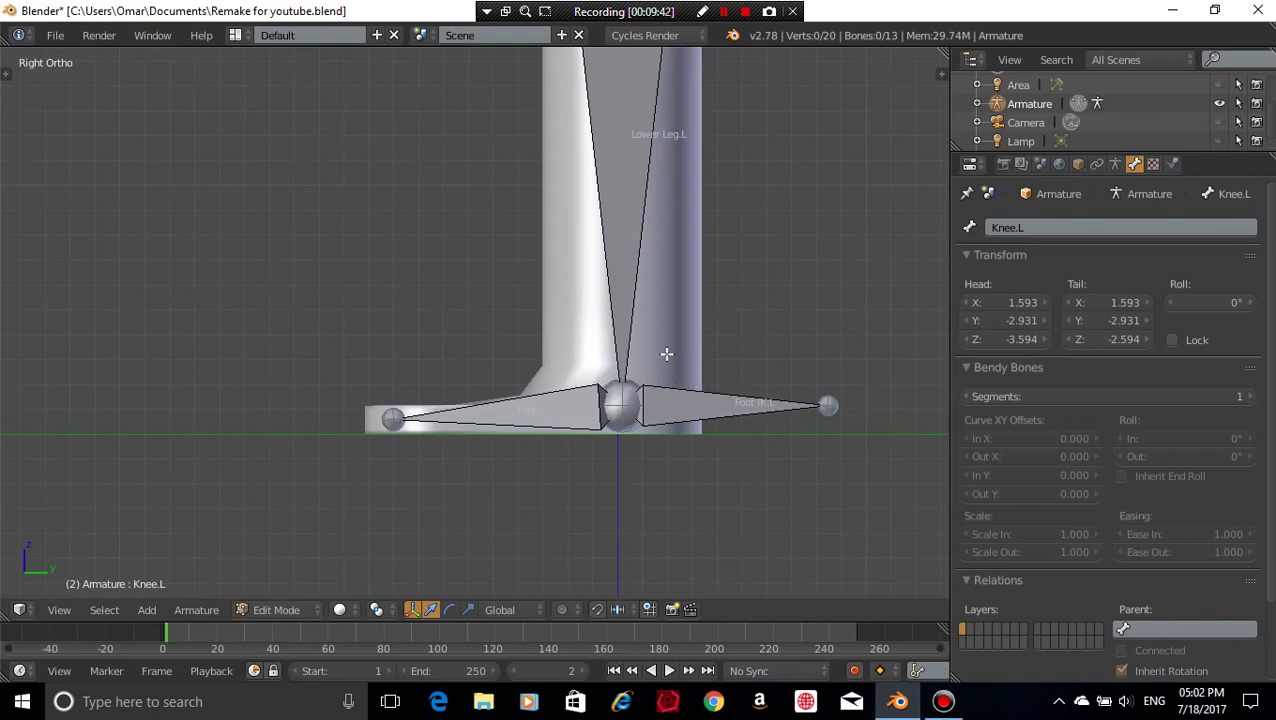
right_click(543, 415)
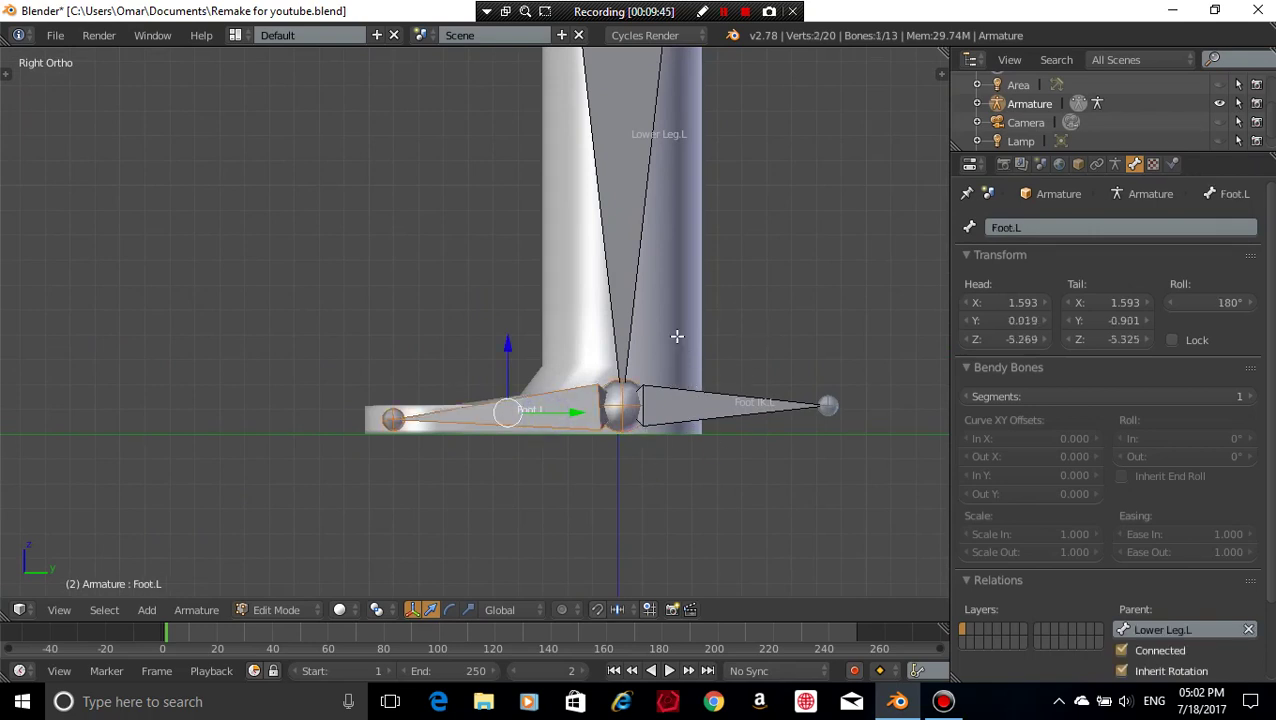
right_click(695, 408, "shift")
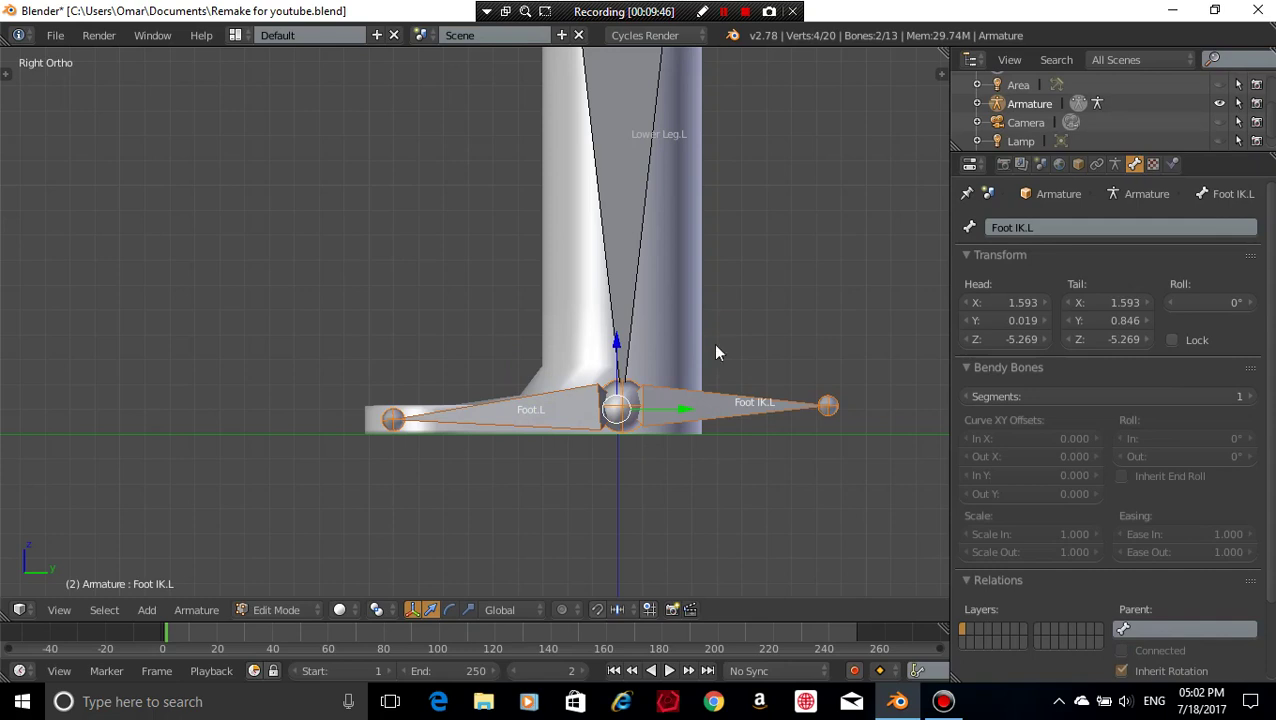
key("ctrl+p")
left_click(716, 352)
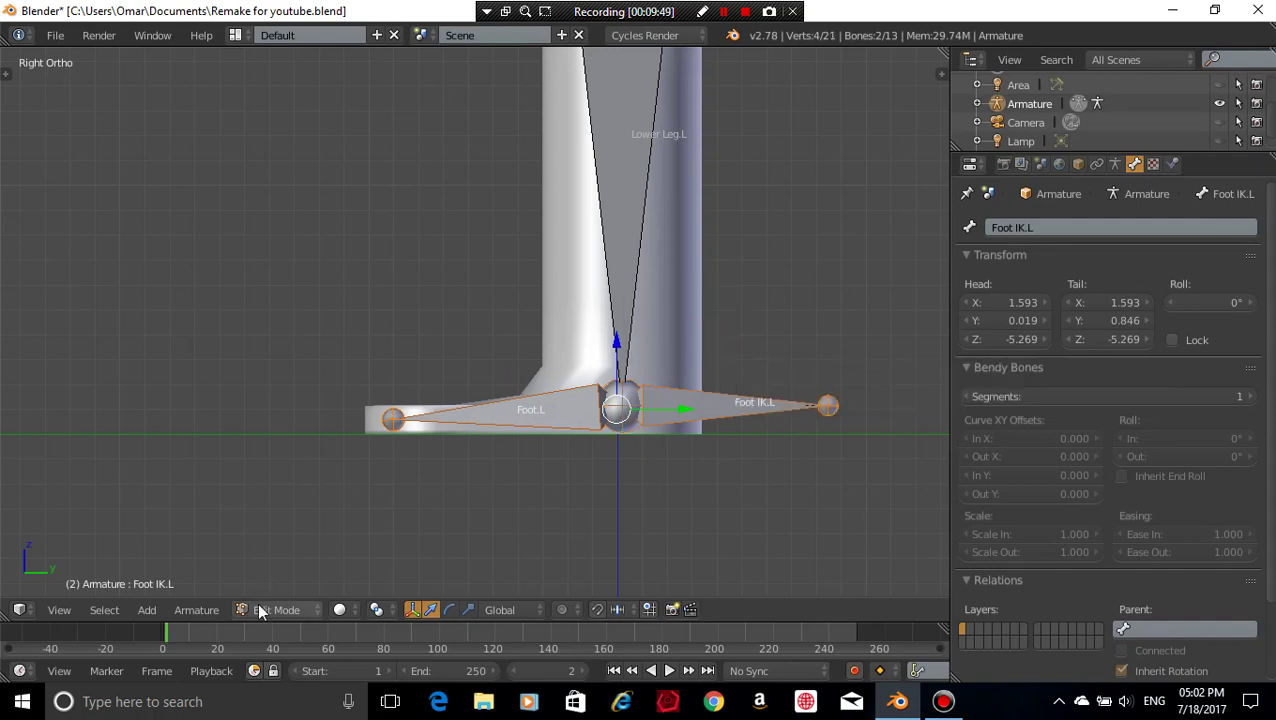
scroll(427, 527, "down", 5)
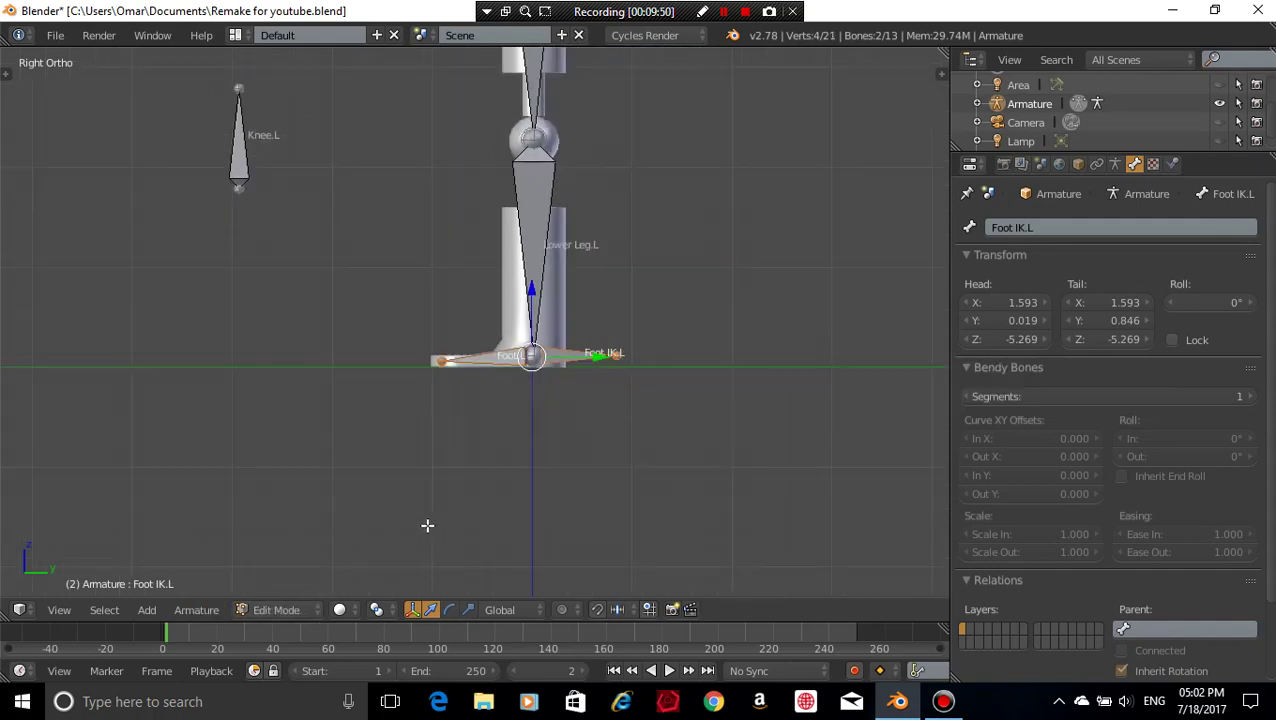
scroll(430, 515, "down", 2)
middle_click_drag(607, 319, 692, 362)
key("a")
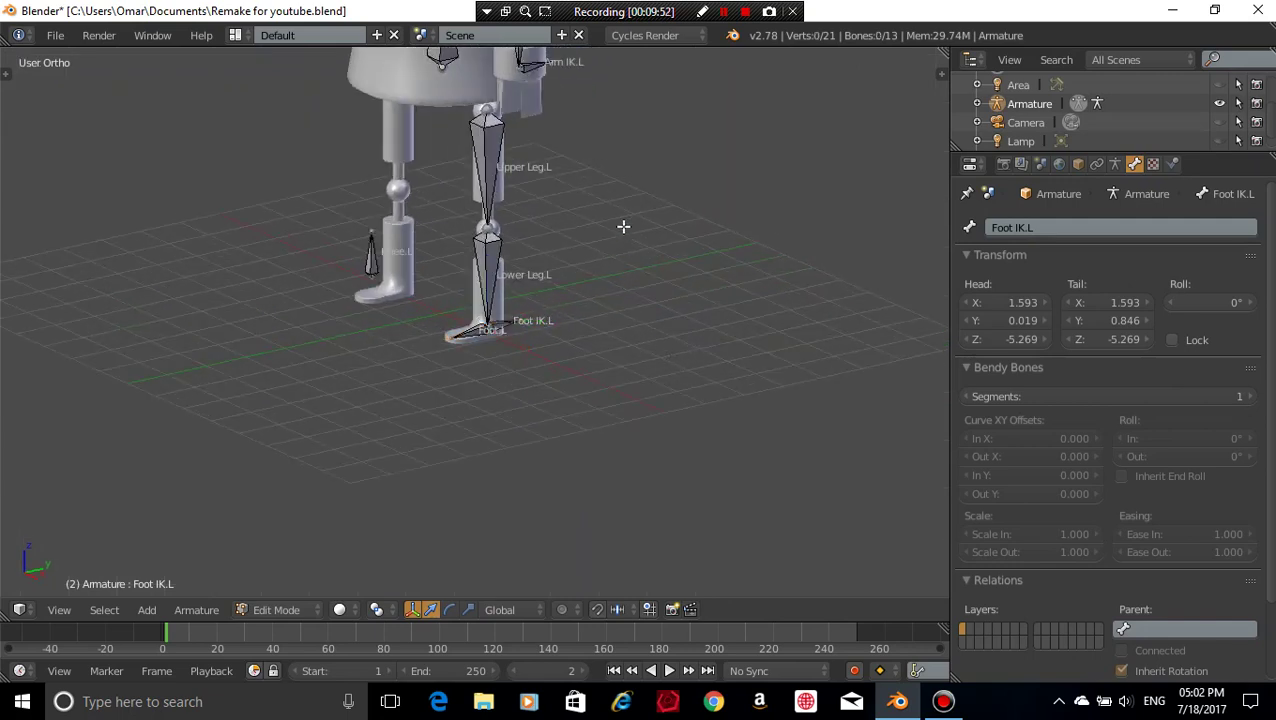
- In Pose Mode, add an Inverse Kinematics constraint to Lower Arm.L with the Arm IK.L bone as its target
middle_click_drag(630, 218, 644, 390, "shift")
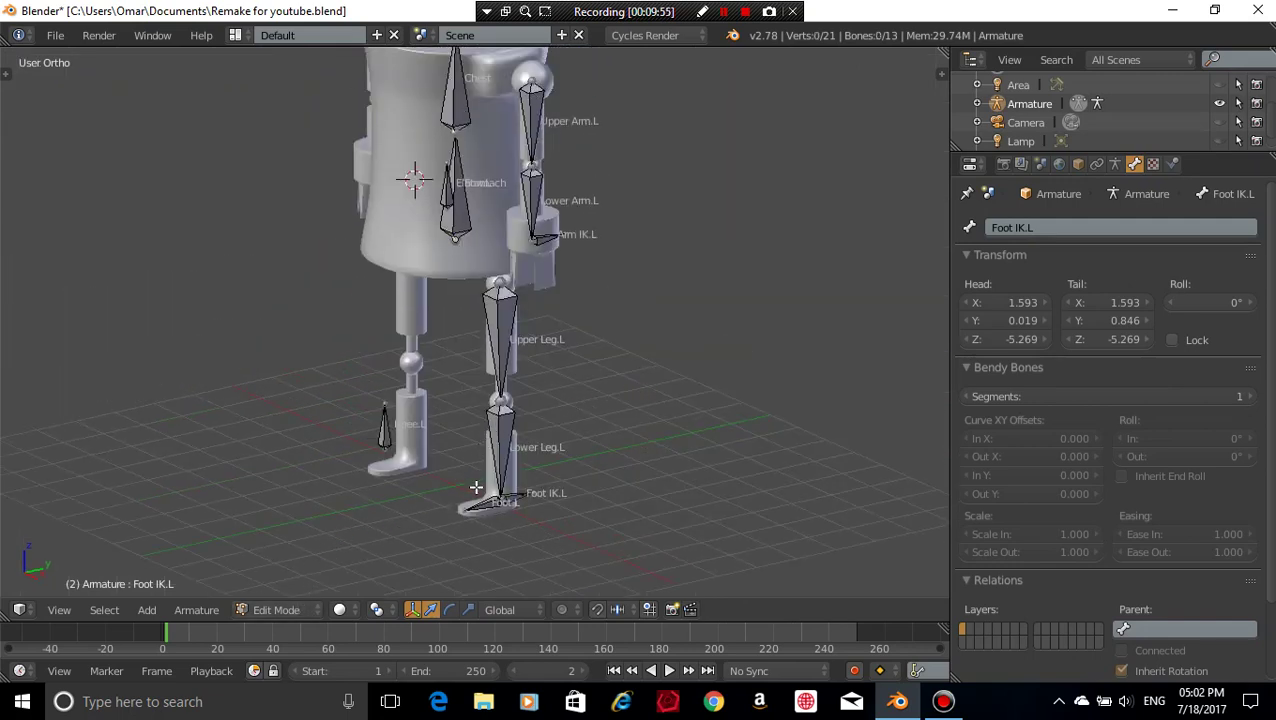
key("ctrl+Tab")
scroll(585, 282, "up", 3)
middle_click_drag(585, 282, 425, 408, "shift")
scroll(420, 322, "up", 2)
middle_click_drag(419, 286, 544, 359, "shift")
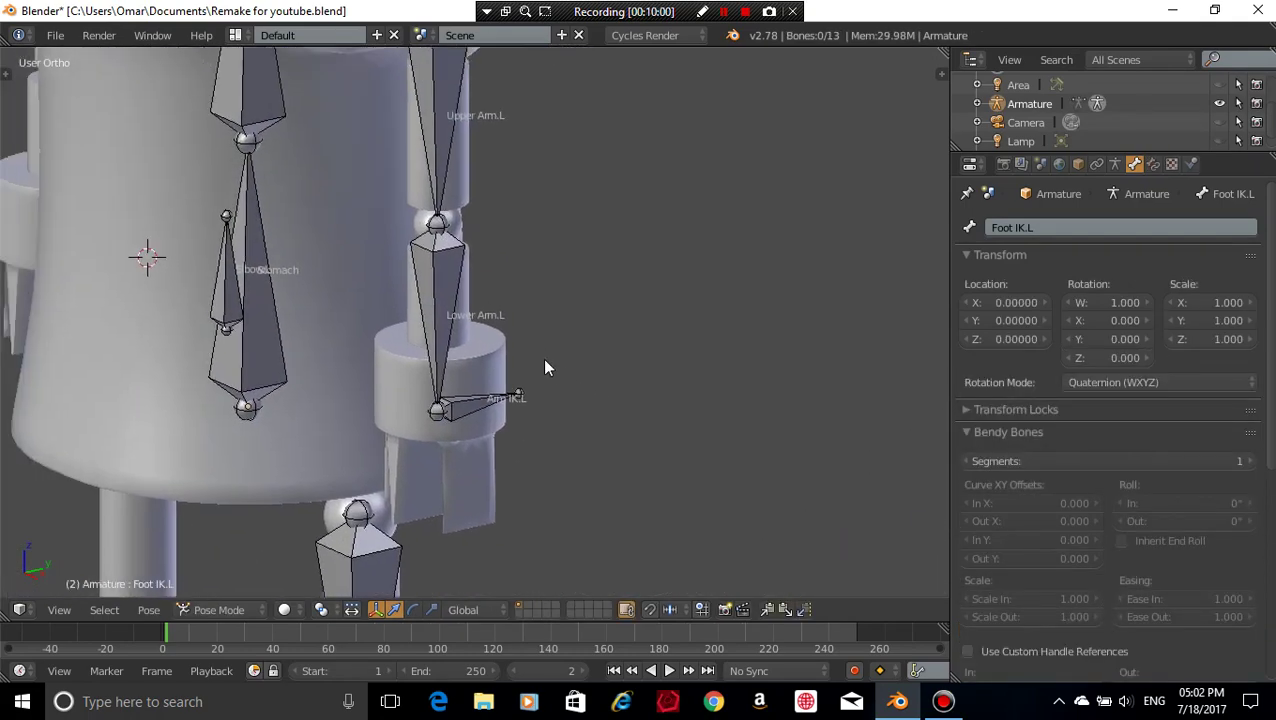
right_click(474, 405)
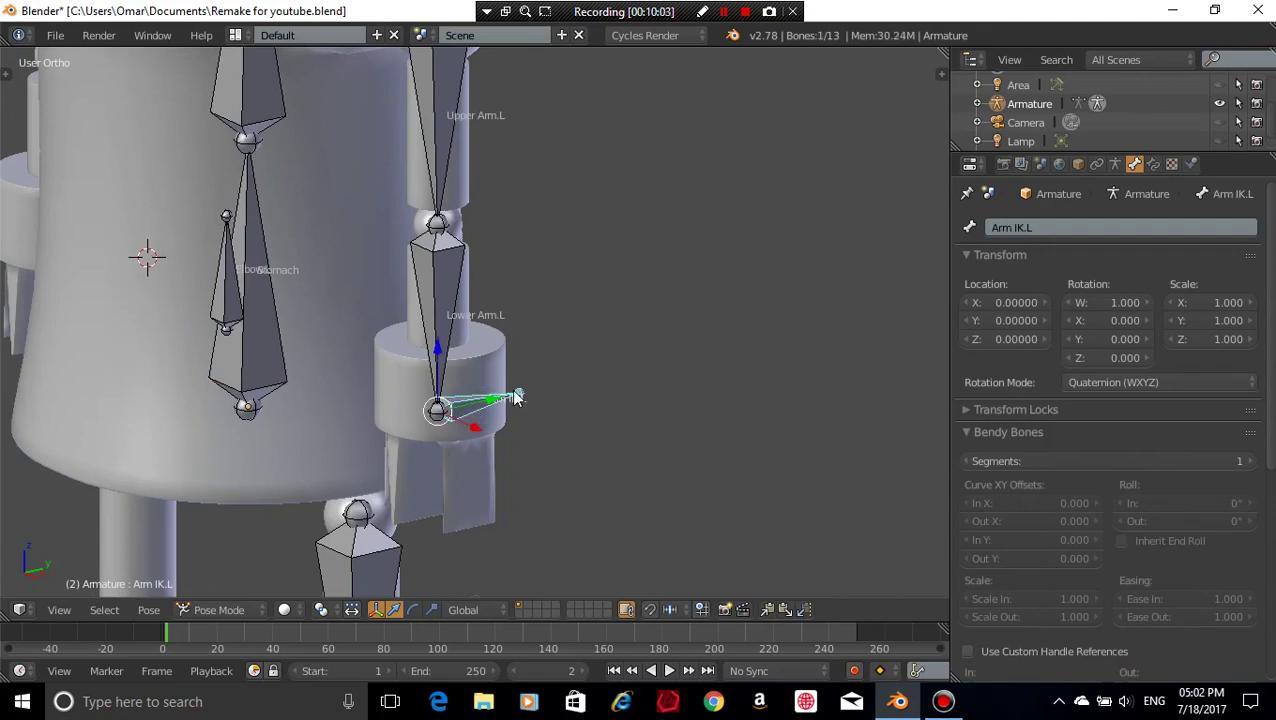
right_click(450, 282, "shift")
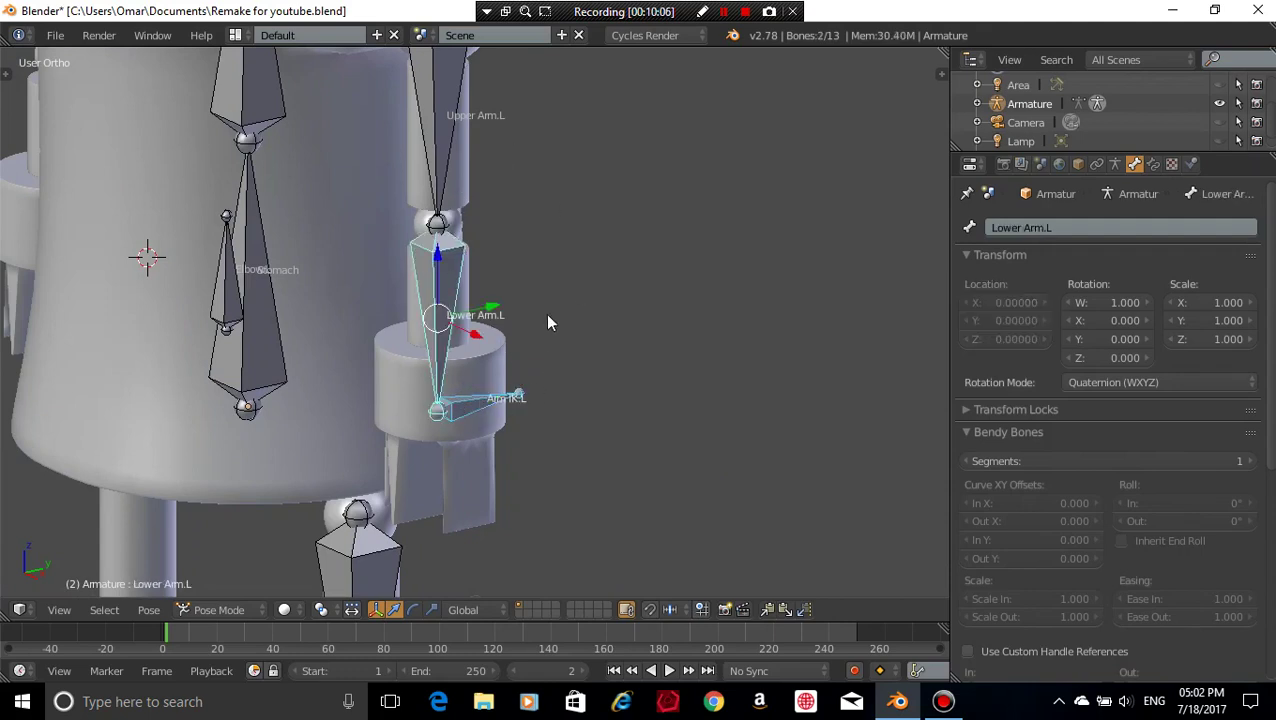
middle_click_drag(664, 258, 641, 378, "shift")
key("shift+ctrl+c")
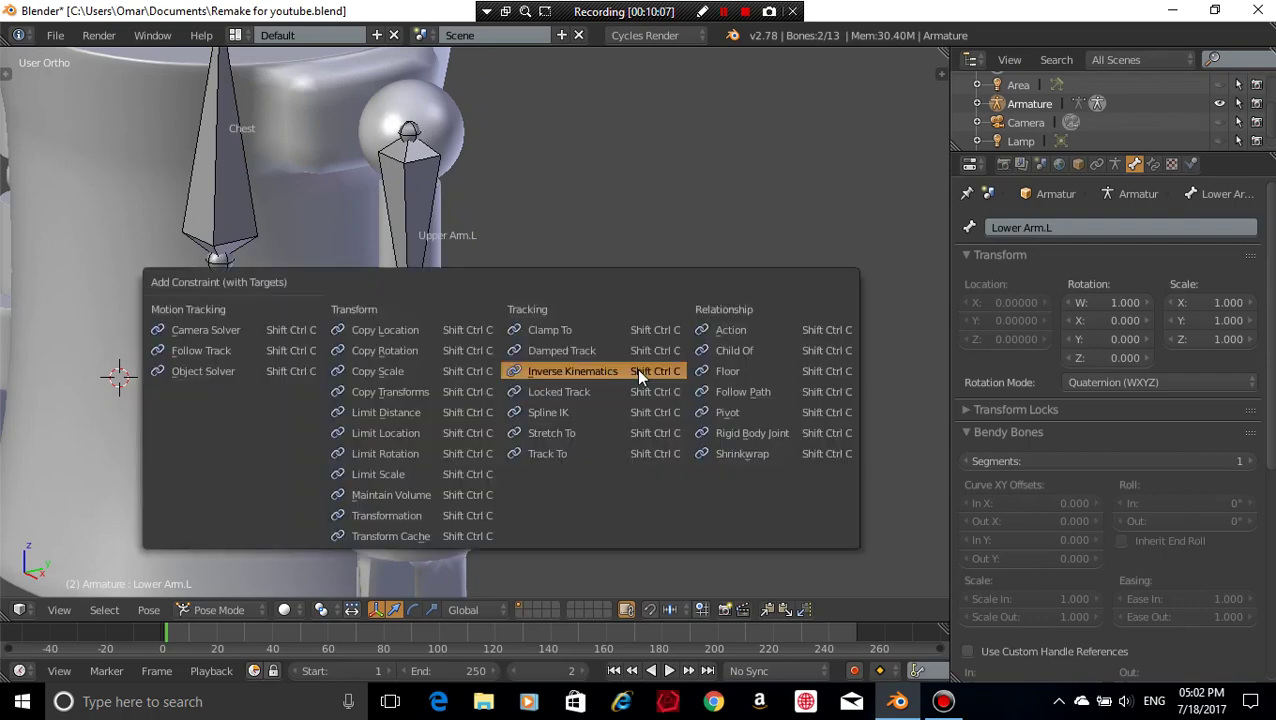
left_click(641, 378)
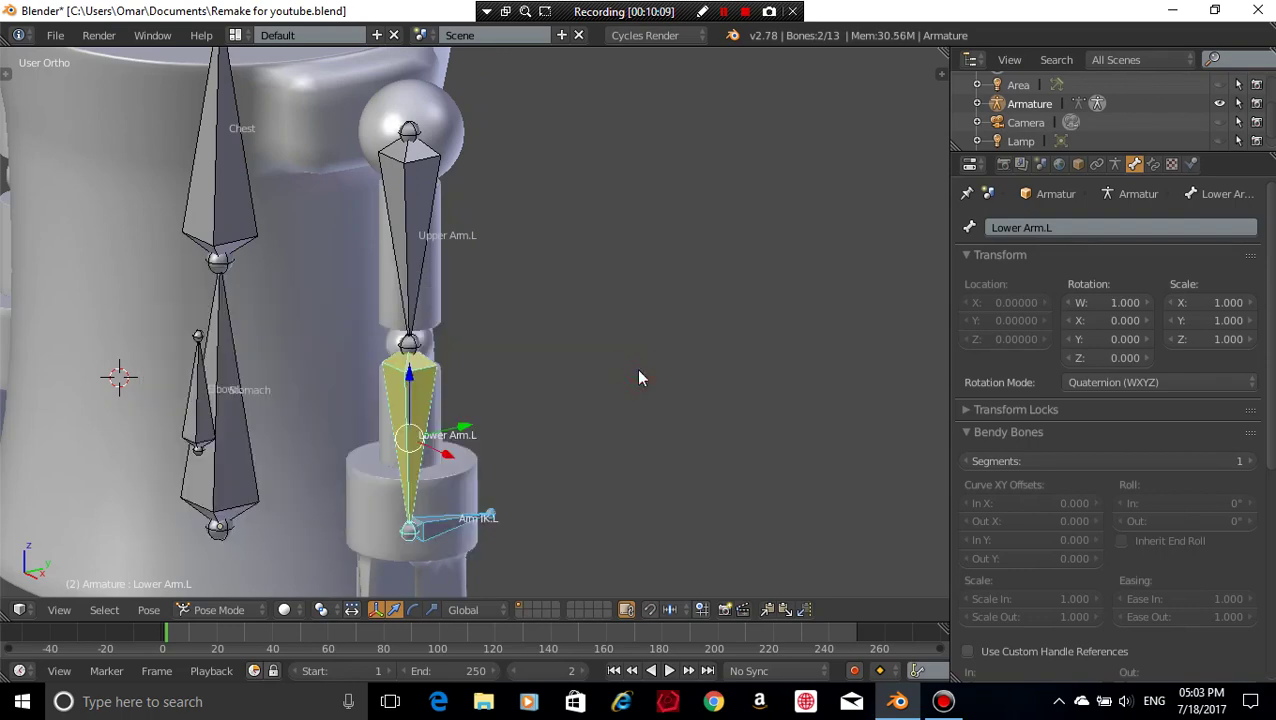
- Set the chain length of the IK constraint on Lower Arm.L to 2
left_click(1153, 164)
right_click(410, 380)
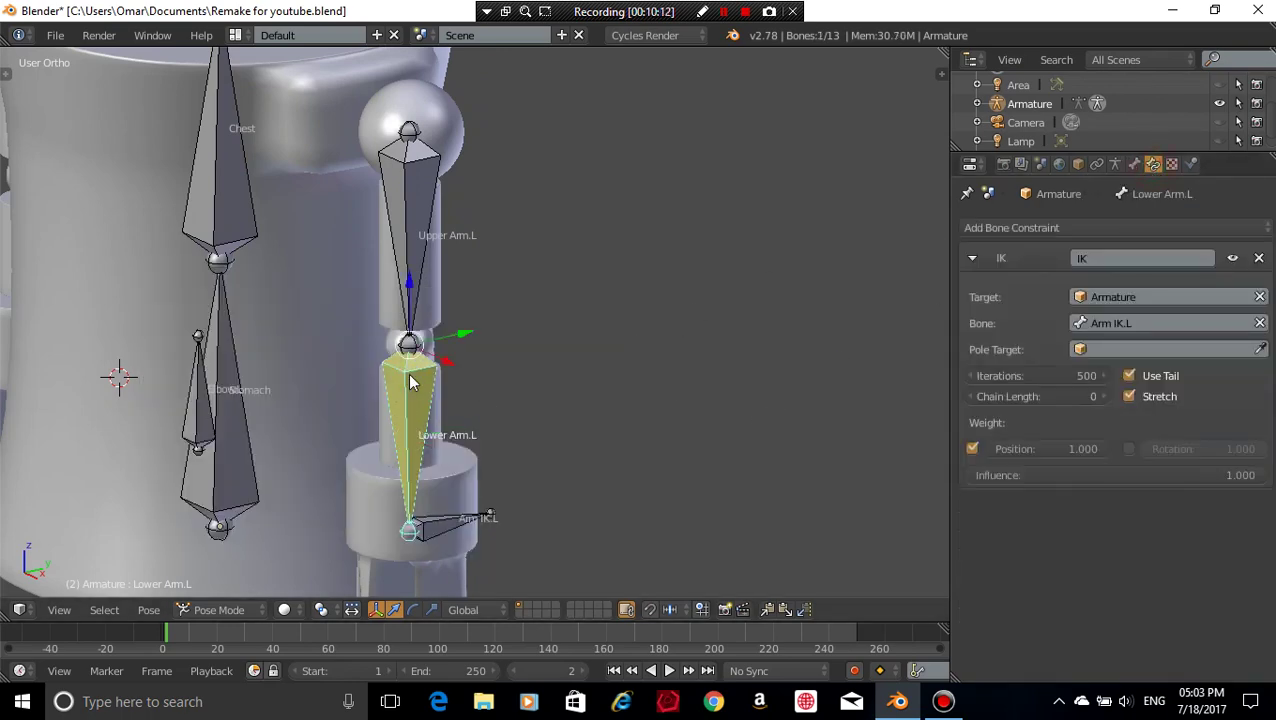
left_click(1100, 398)
left_click(1100, 398)
- Test the arm's bending by moving Arm IK.L in the right side view, cancel the move and clear the selection
right_click(450, 520)
key("KP_3")
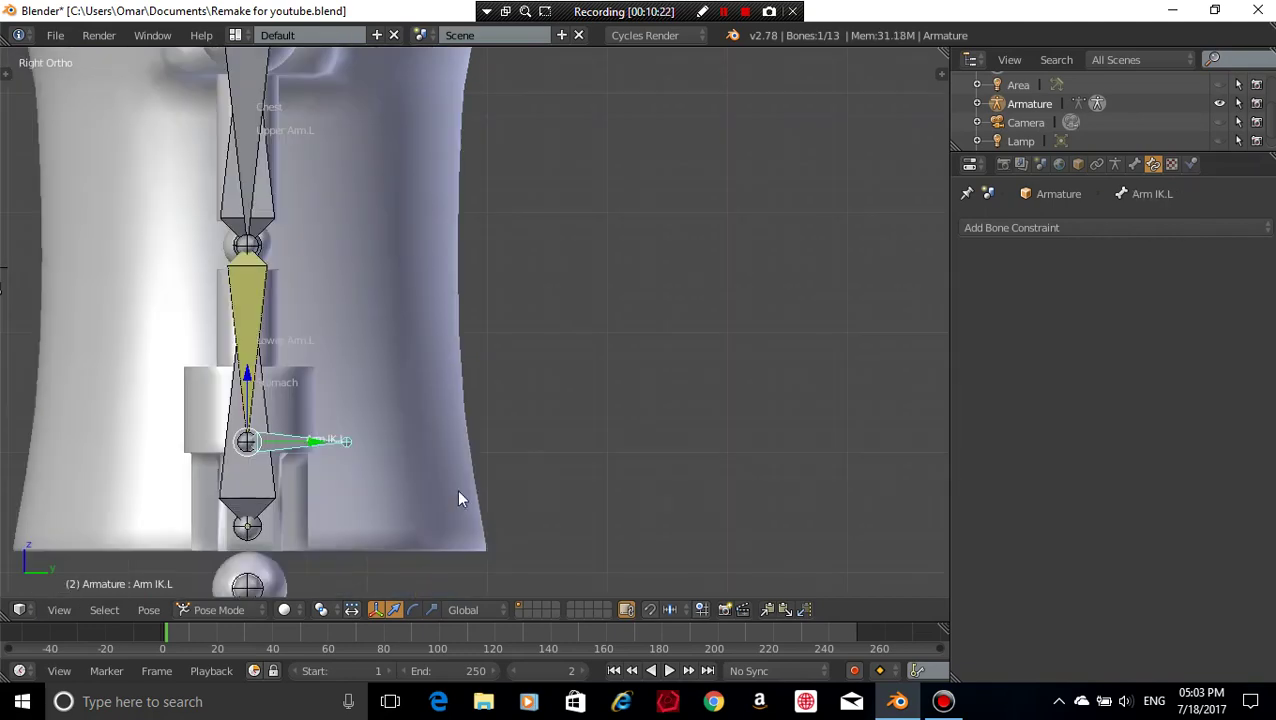
key("g")
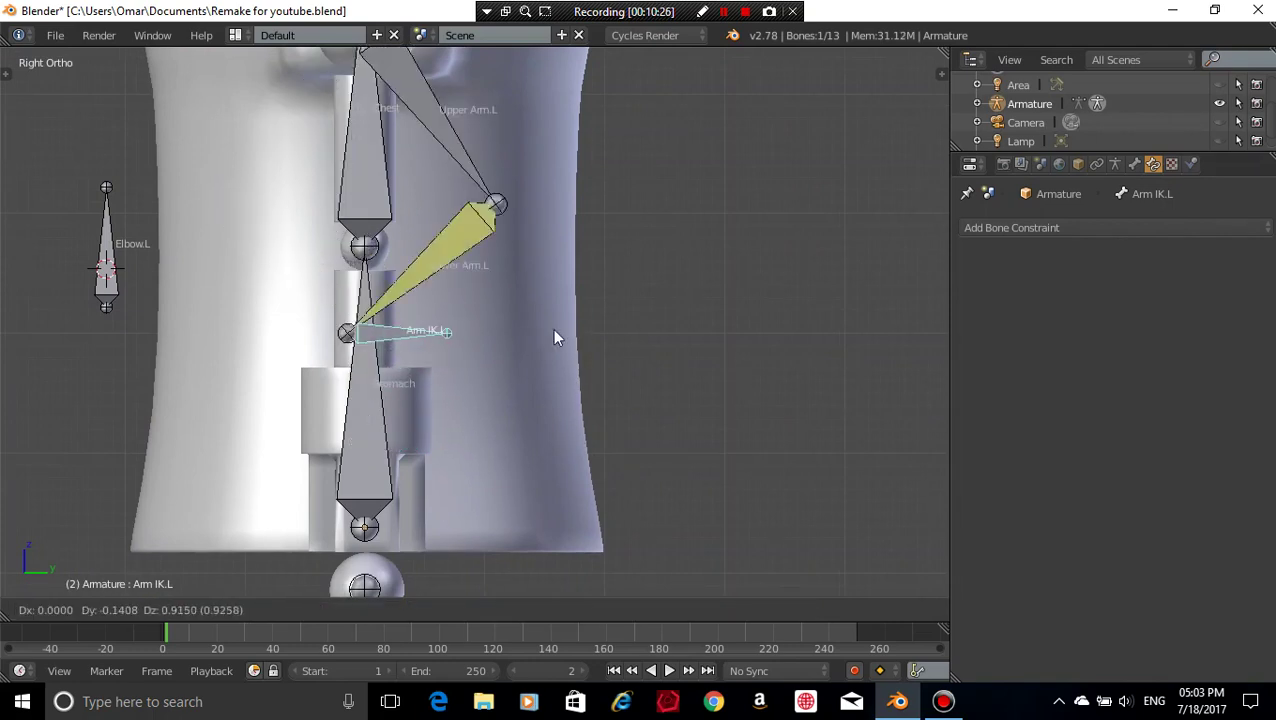
key("Escape")
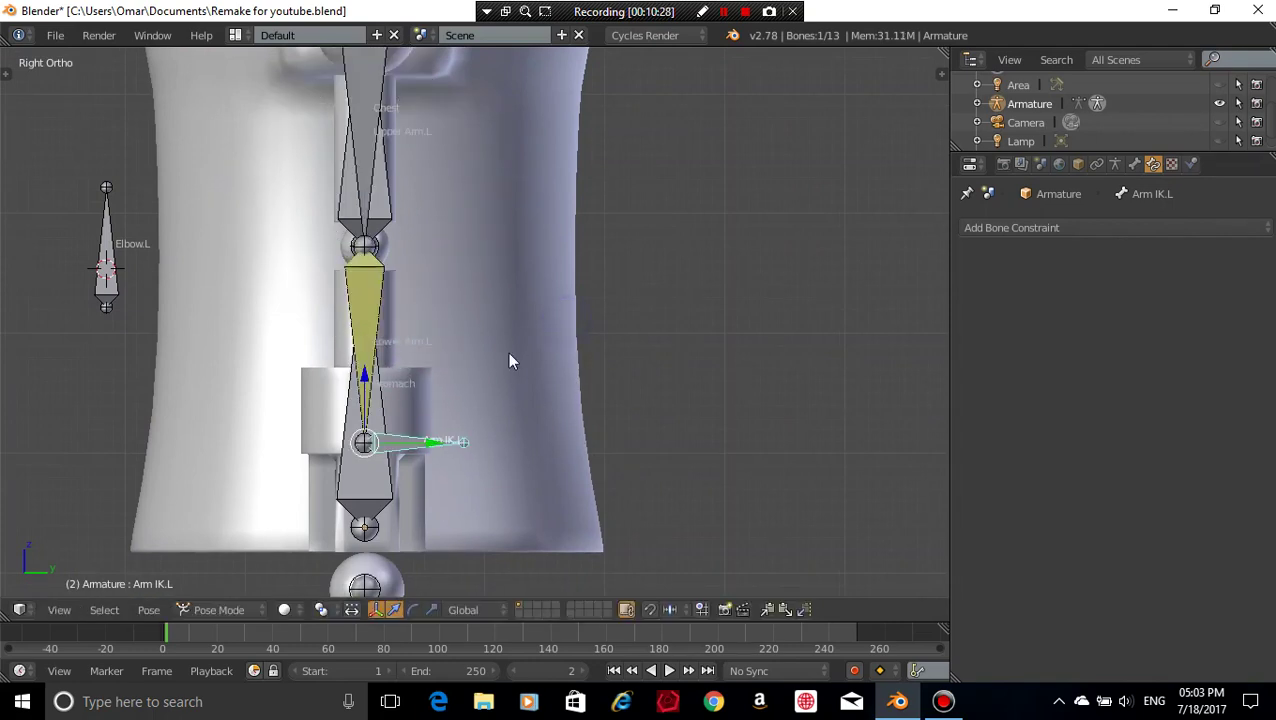
middle_click_drag(513, 359, 572, 332)
scroll(604, 382, "down", 5)
key("a")
scroll(582, 432, "up", 3)
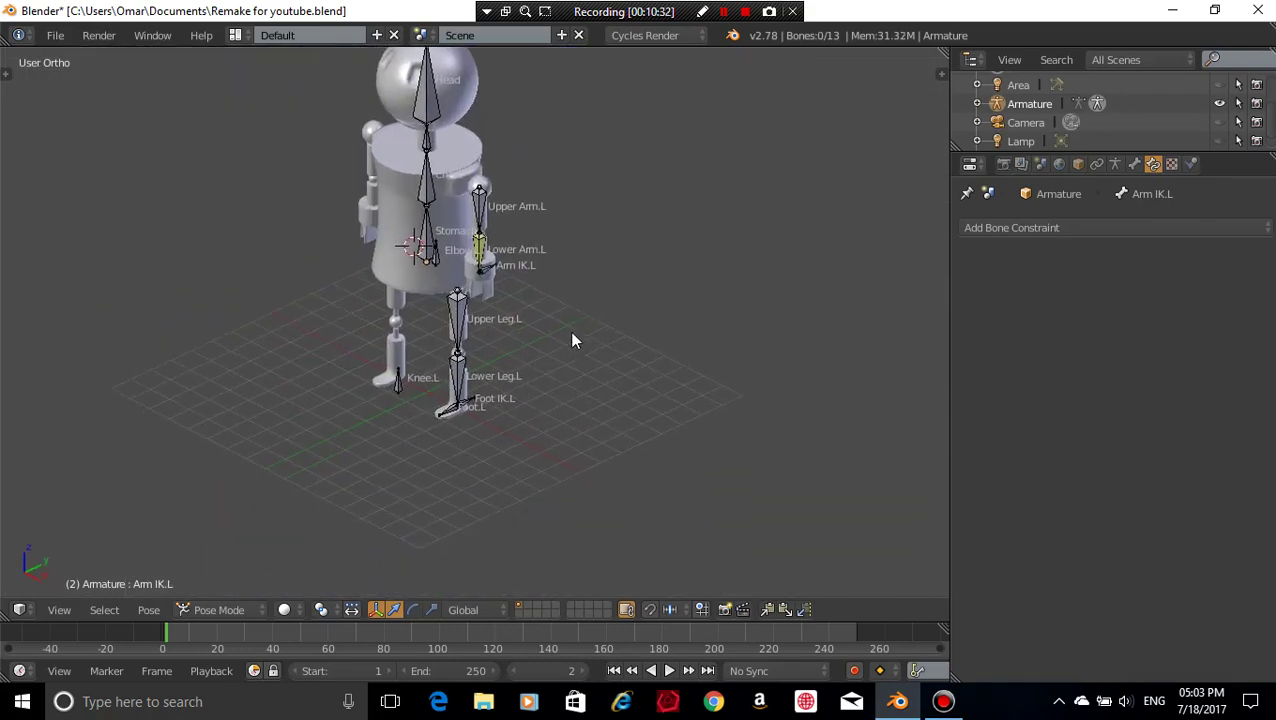
scroll(569, 335, "up", 5)
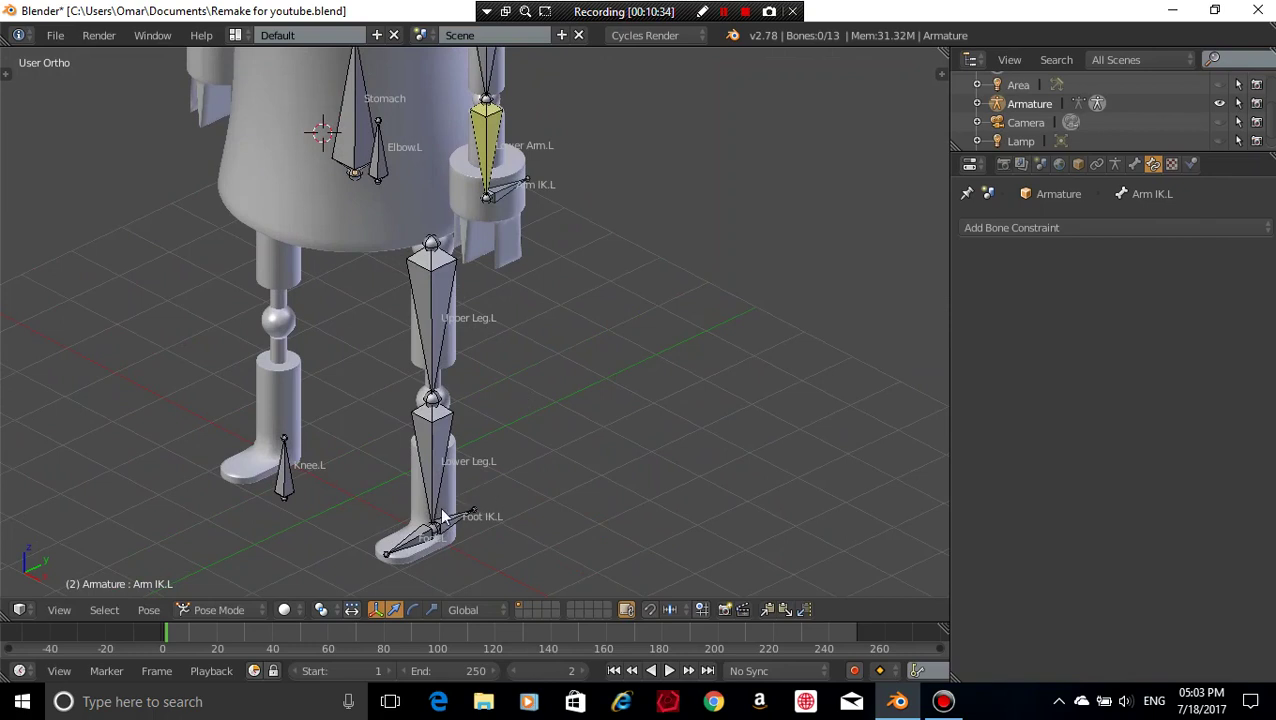
- In Edit Mode, test whether Arm IK.L and Foot IK.L move independently of the limb bones, cancelling each move
left_click(212, 608)
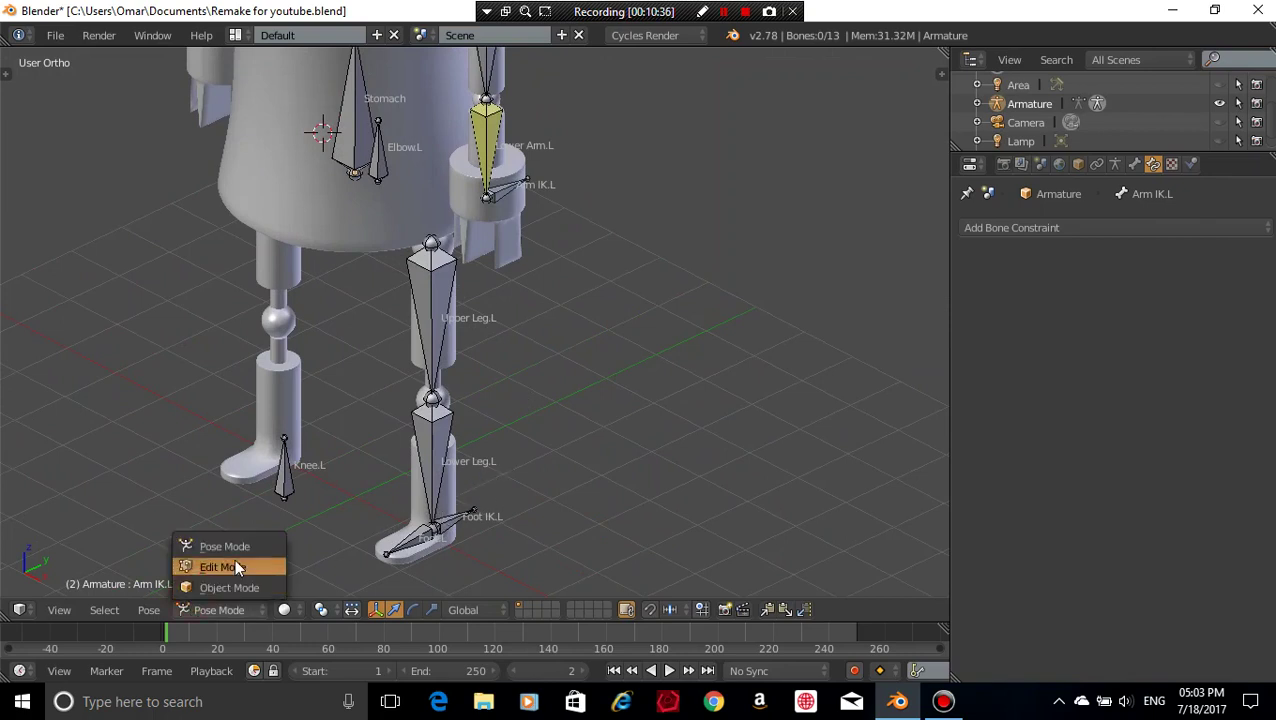
left_click(234, 560)
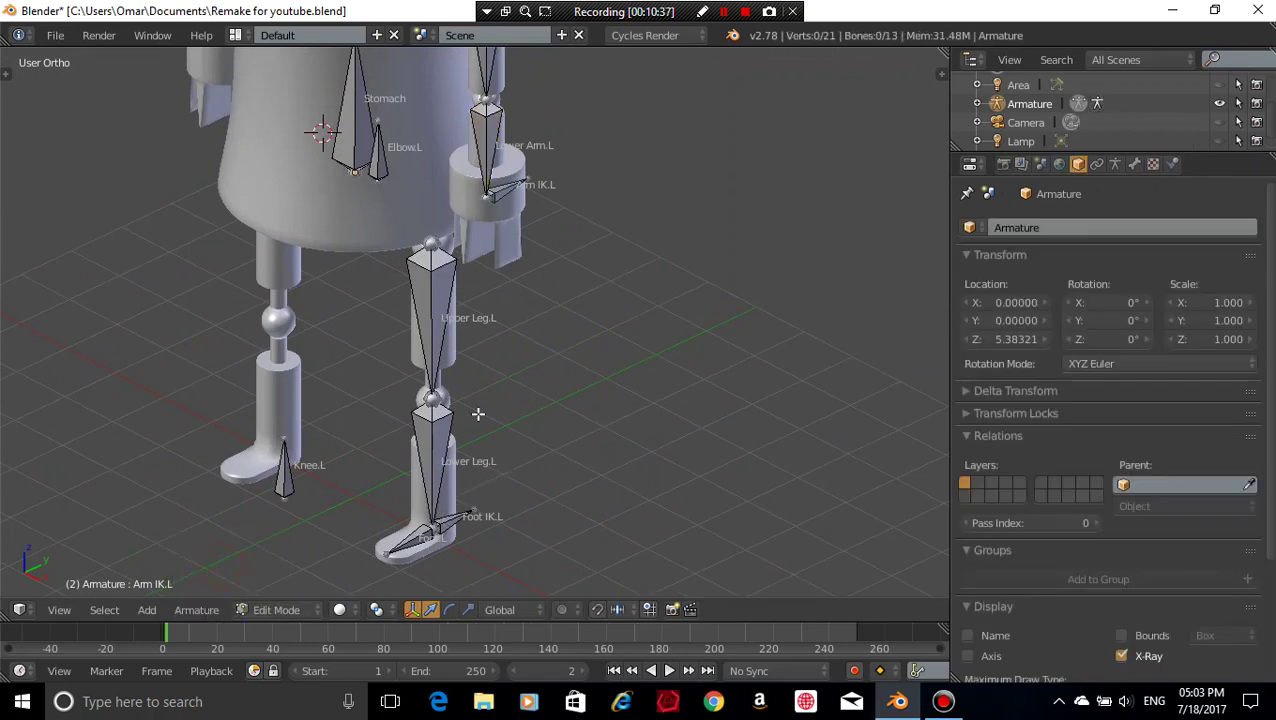
right_click(505, 190)
key("g")
key("Escape")
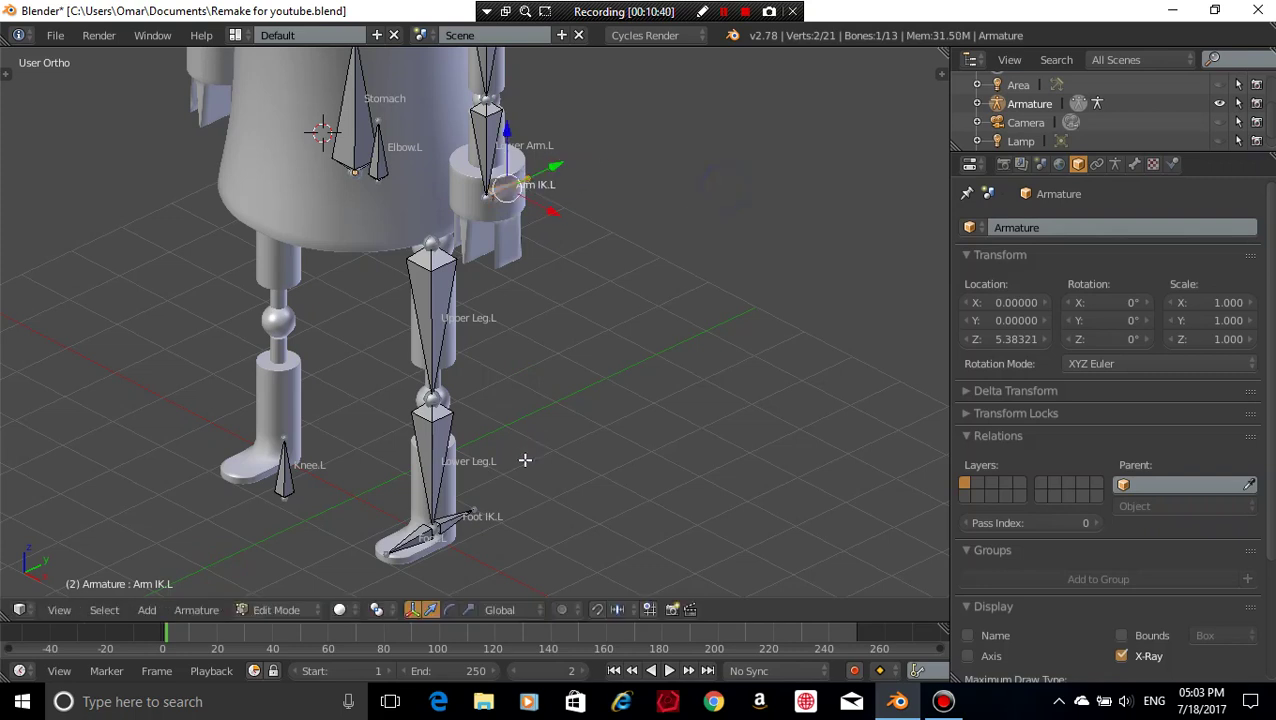
right_click(440, 519)
key("g")
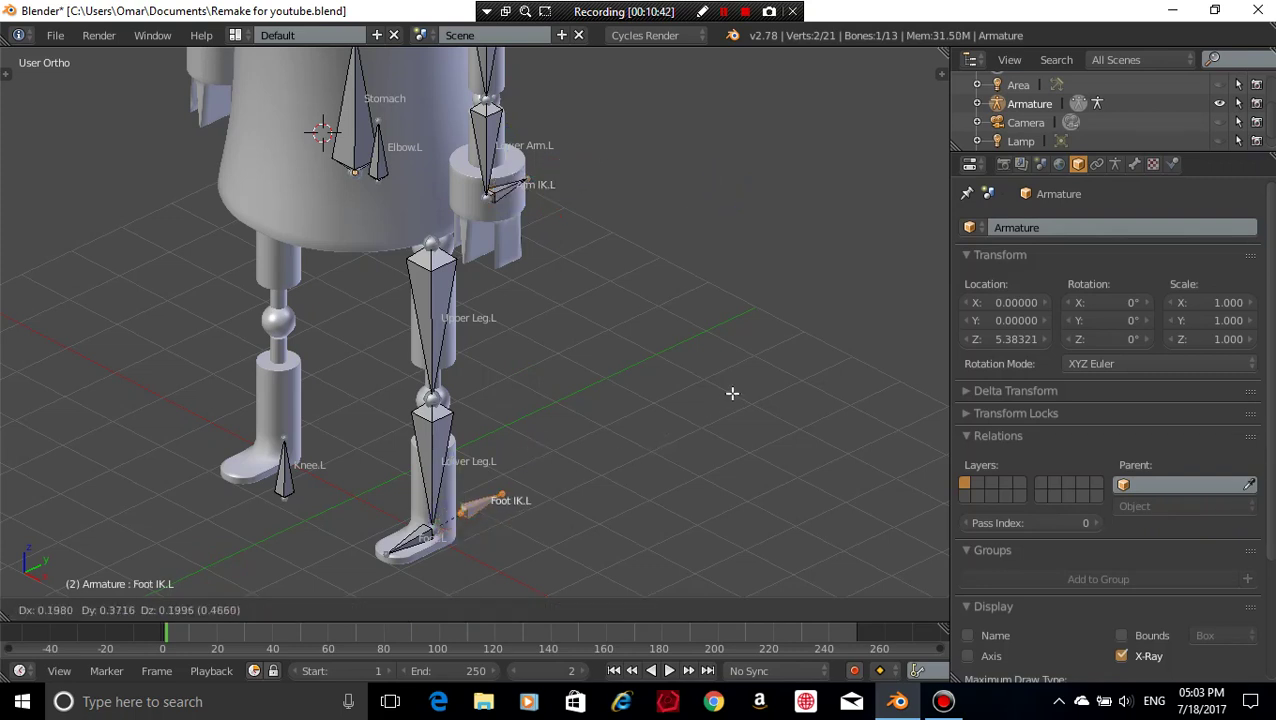
right_click(731, 392)
- Check the Deform setting of the Stomach, Elbow.L, Knee.L, Arm IK.L and Foot IK.L bones, and clear the selection
right_click(362, 150)
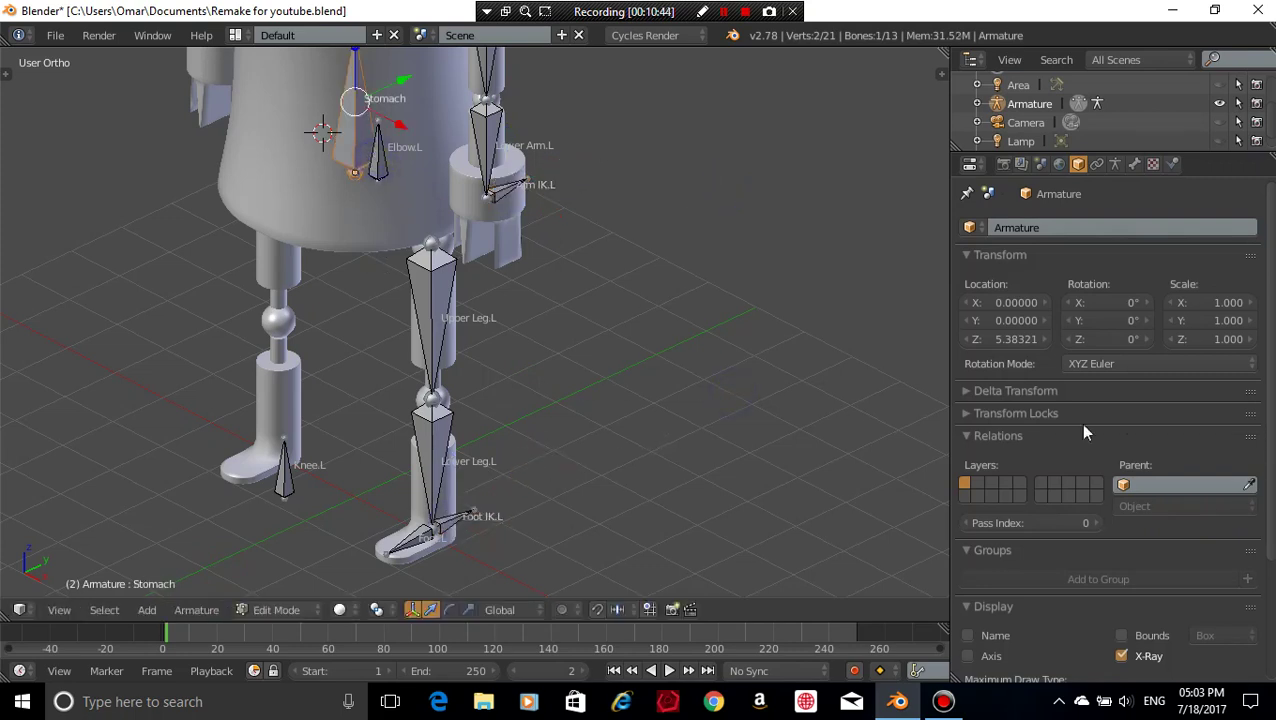
left_click(1134, 164)
scroll(1011, 558, "down", 3)
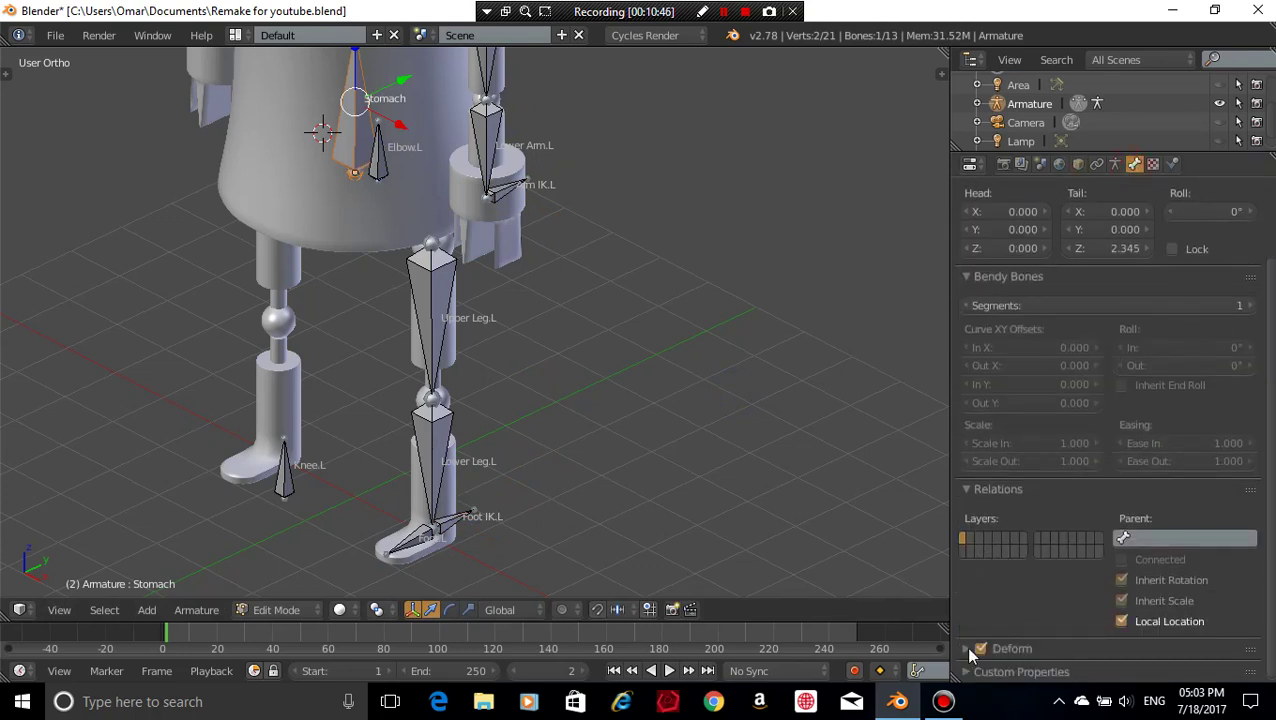
right_click(381, 153)
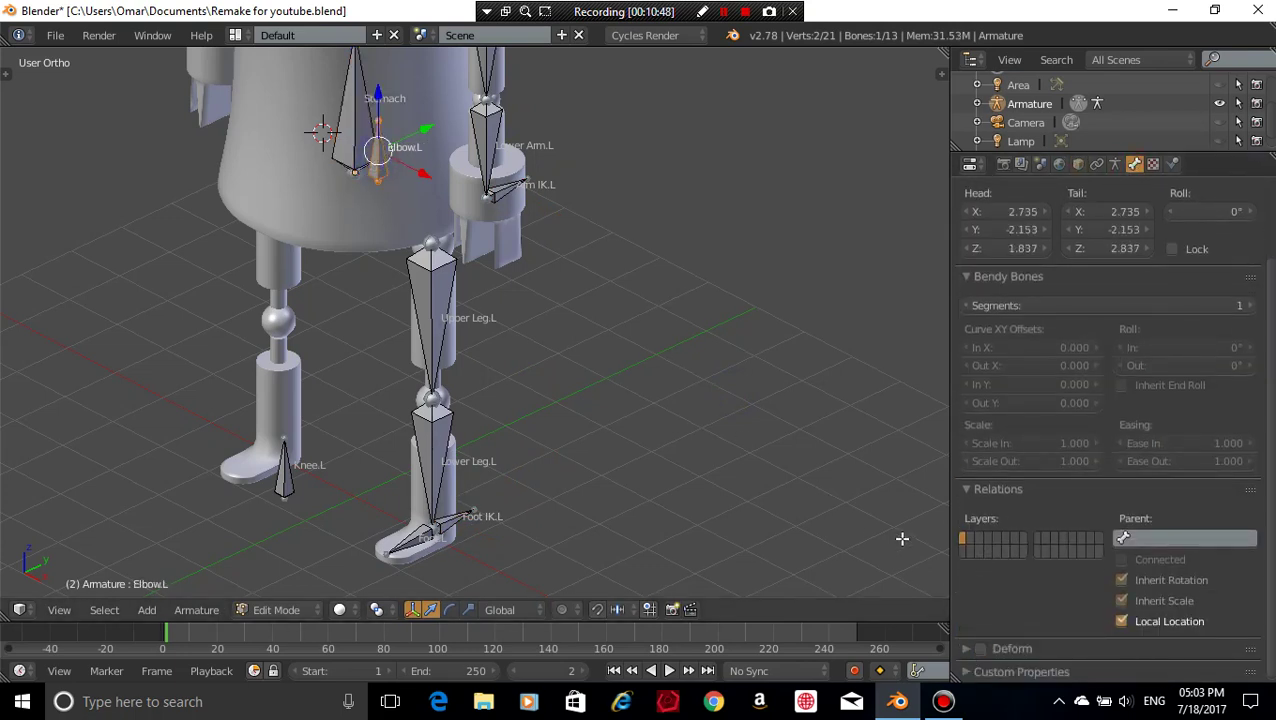
right_click(287, 477)
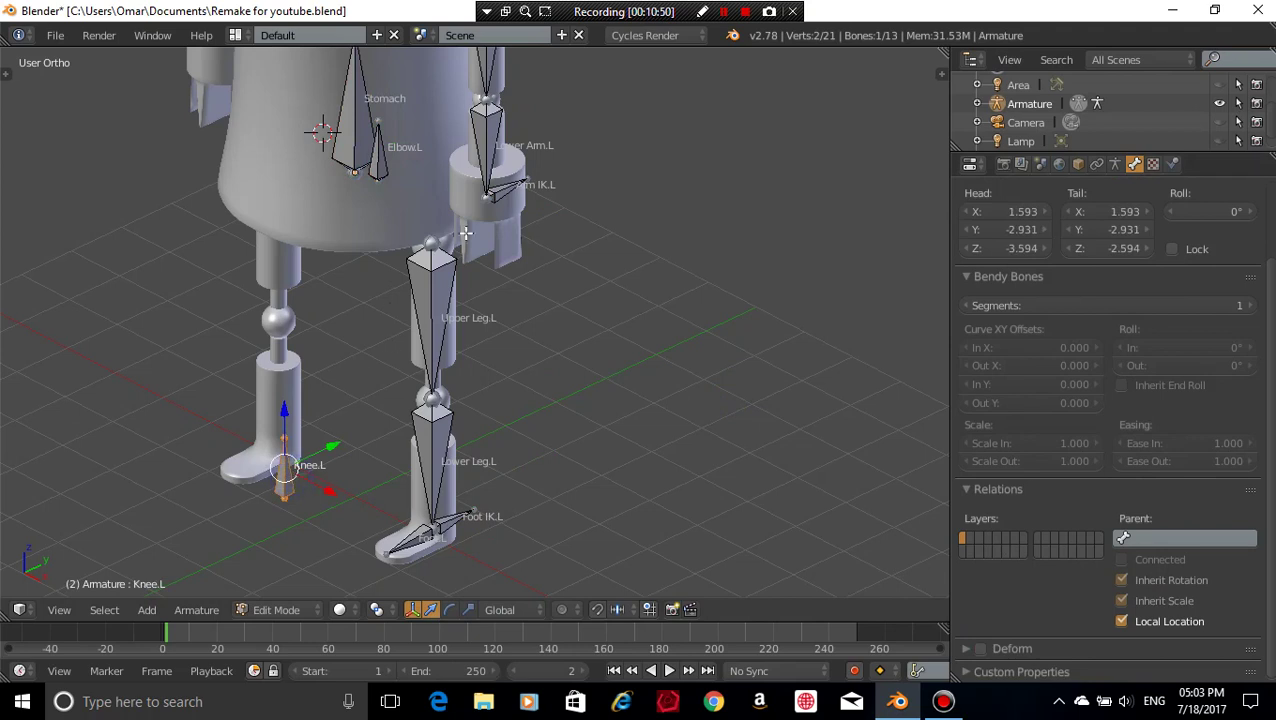
right_click(510, 190)
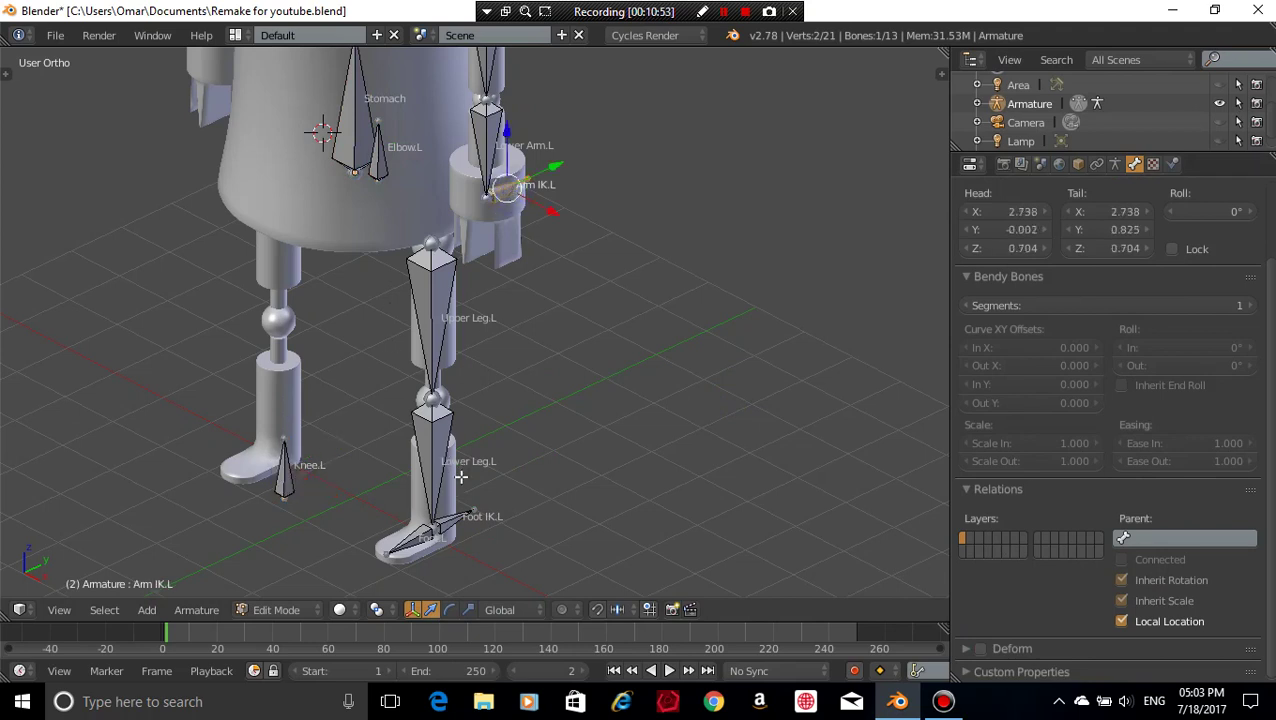
right_click(439, 530)
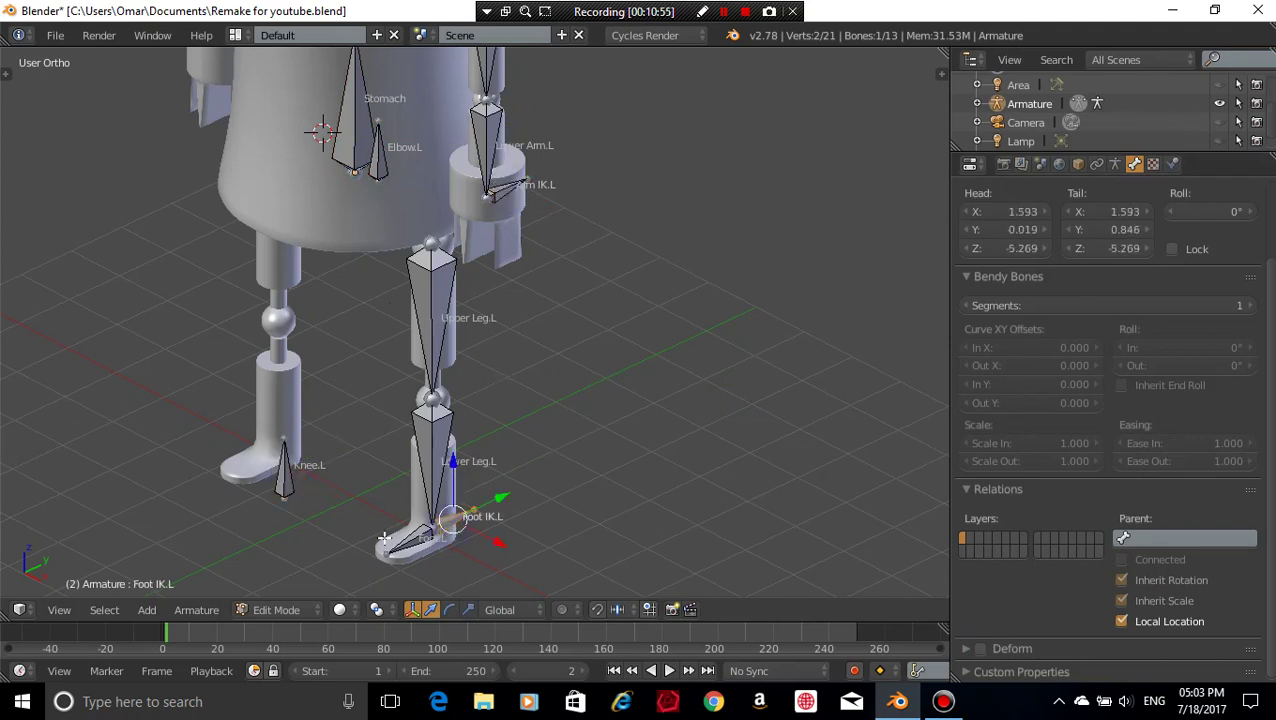
key("a")
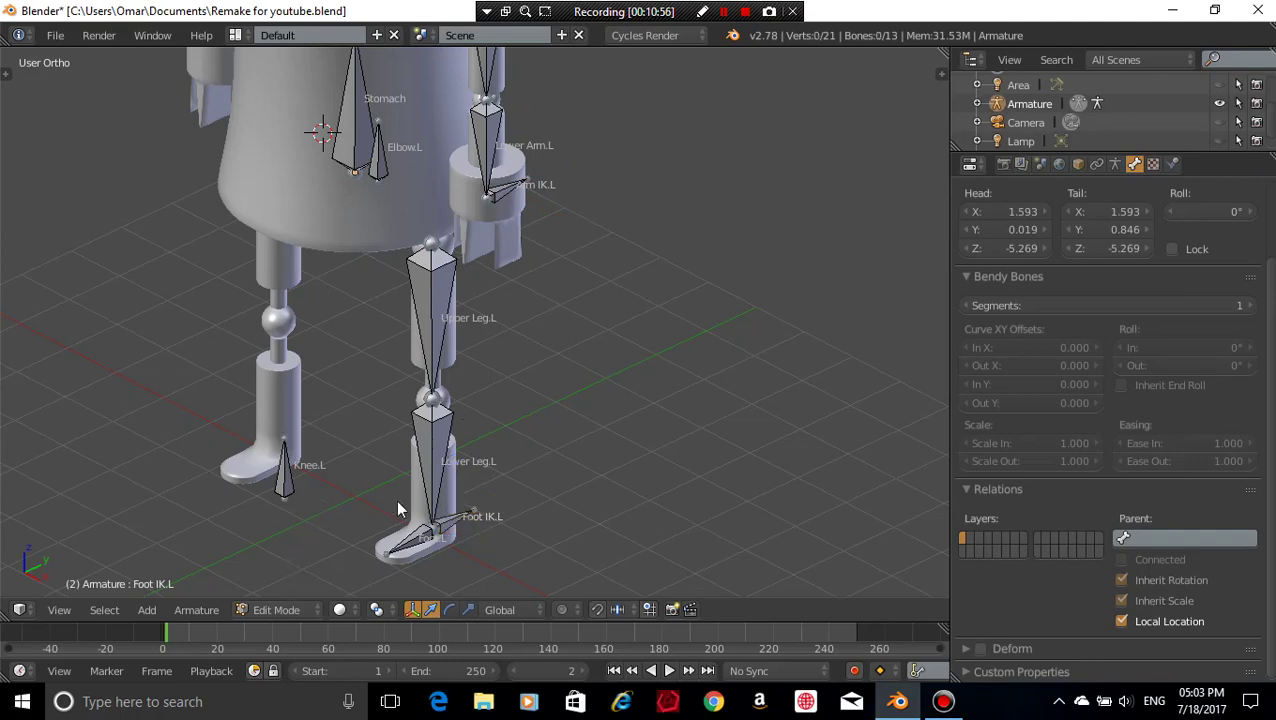
- In Pose Mode, set the pole target of Lower Arm.L's IK constraint to the Armature with bone Elbow.L
key("Tab")
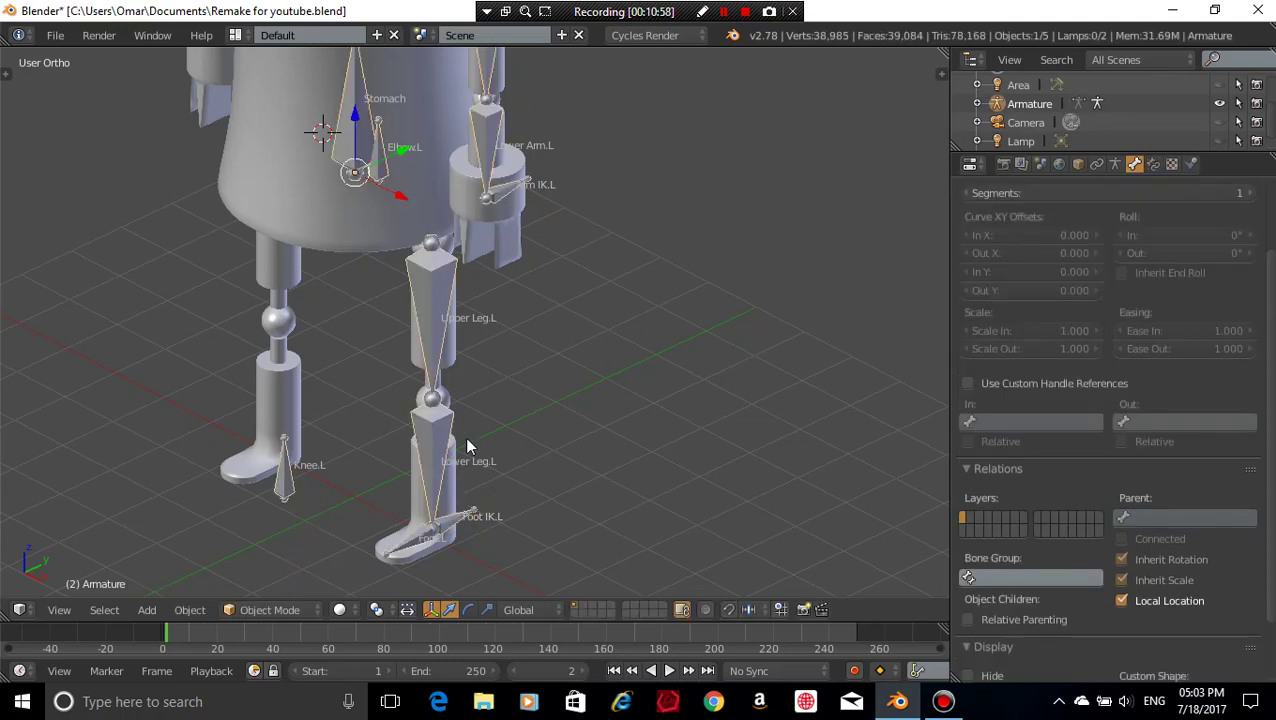
key("ctrl+Tab")
scroll(572, 280, "up", 4)
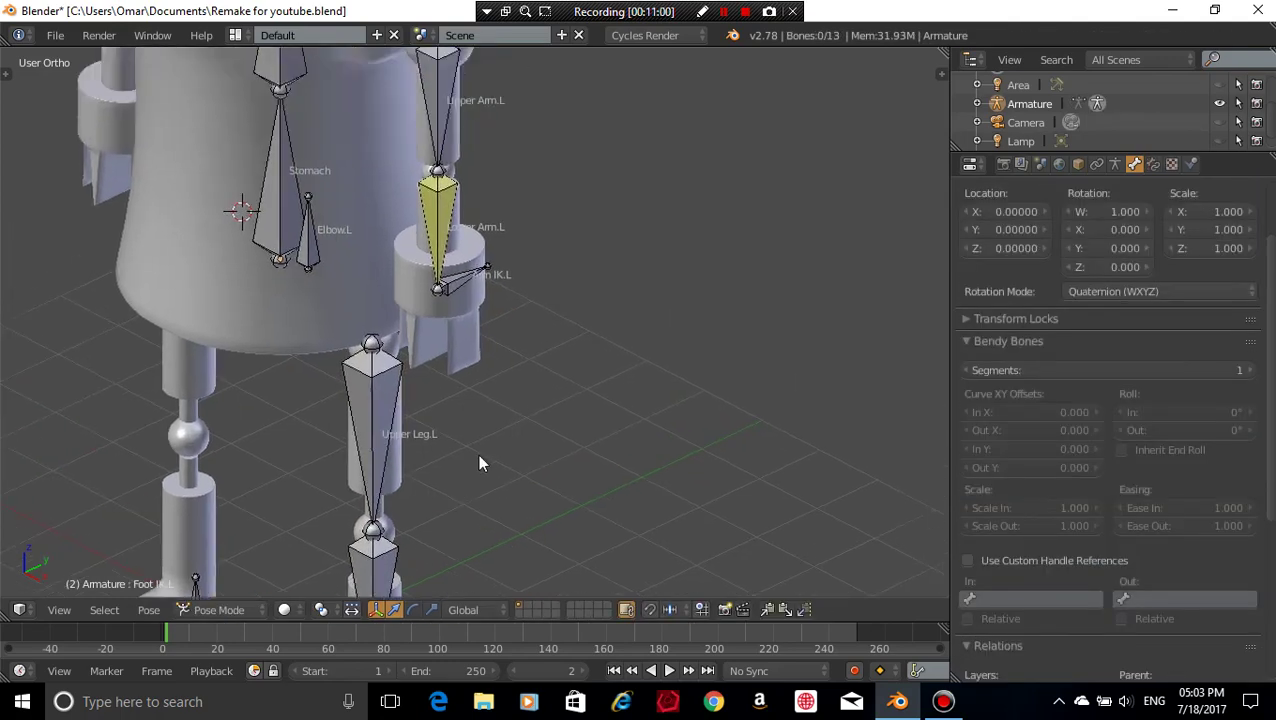
middle_click_drag(479, 463, 399, 618, "shift")
right_click(356, 348)
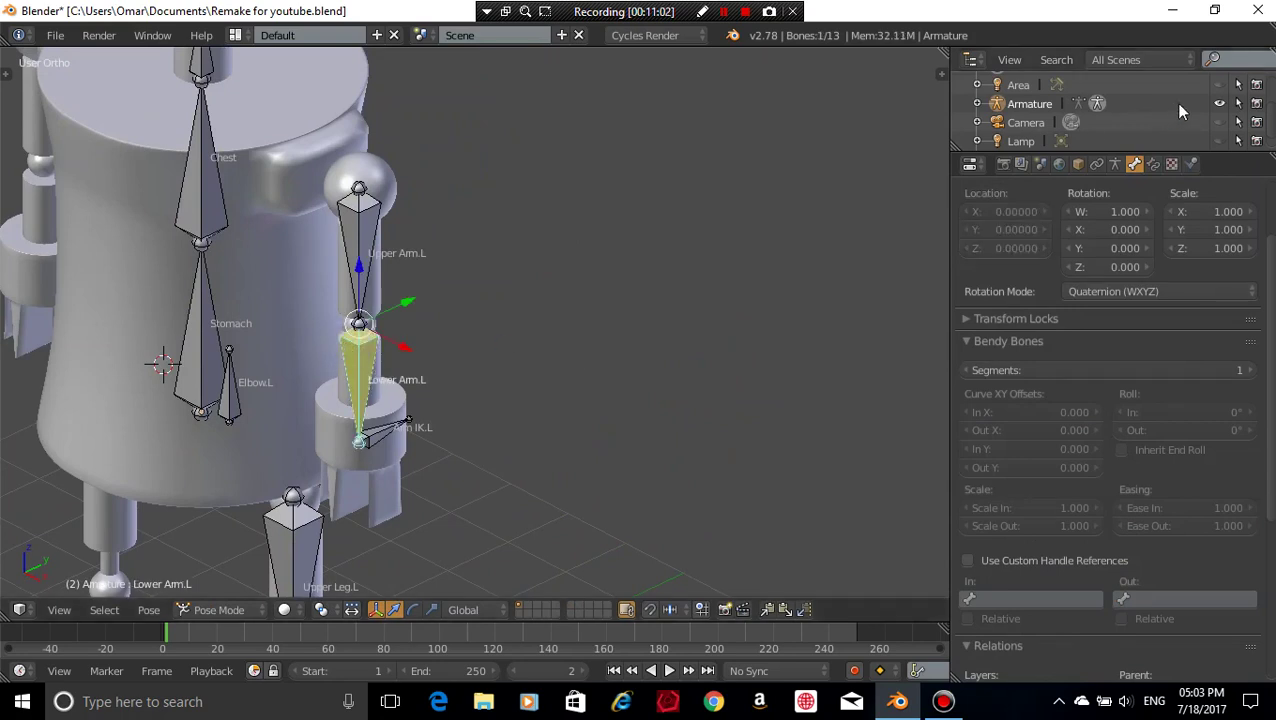
left_click(1153, 164)
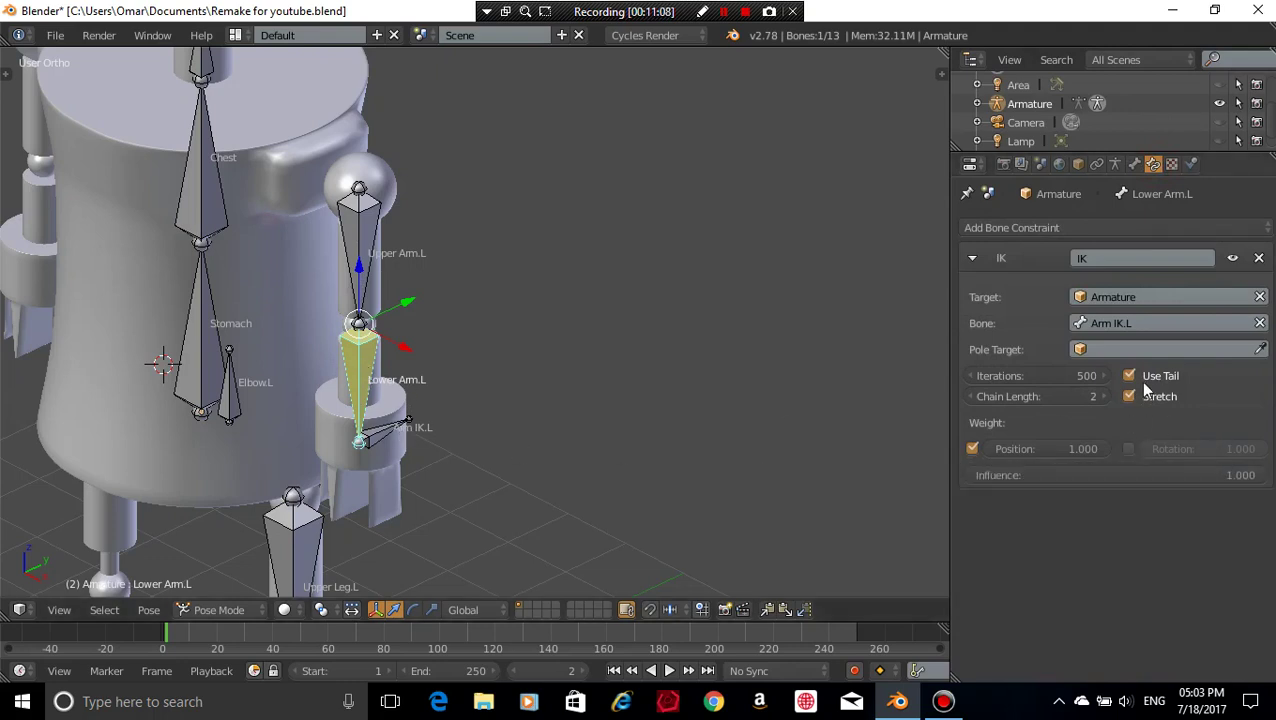
left_click(1145, 349)
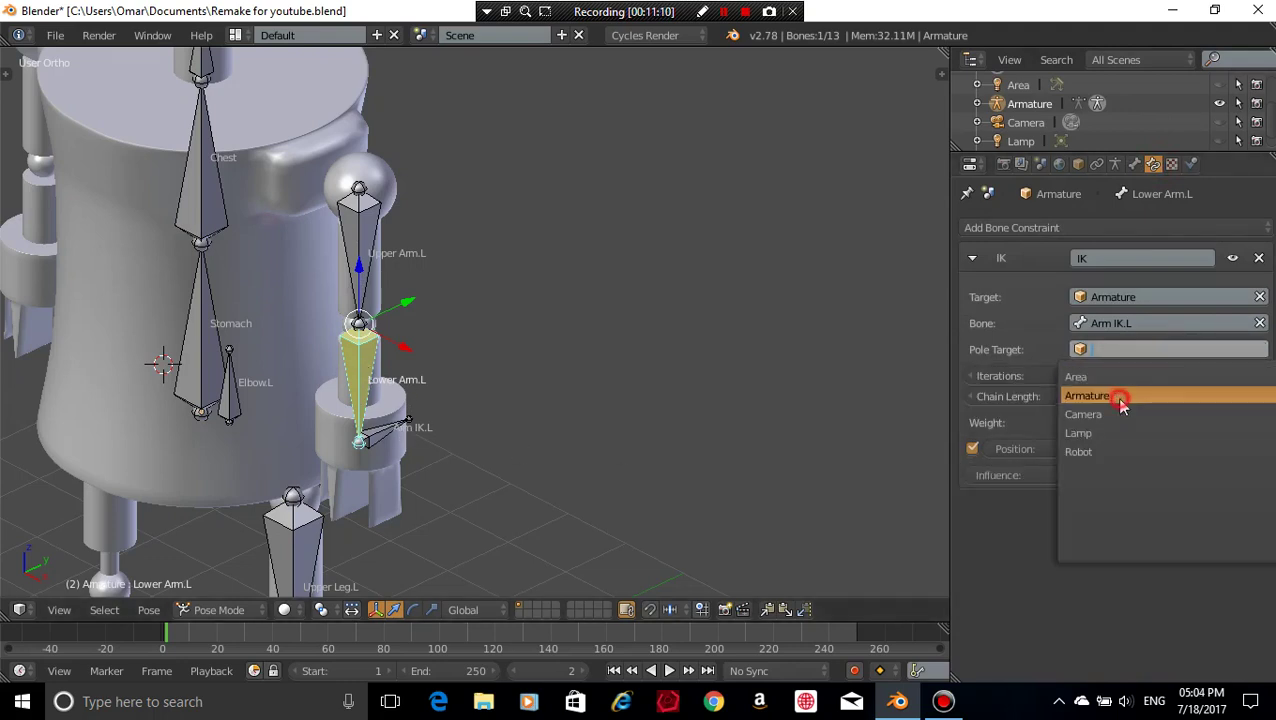
left_click(1121, 400)
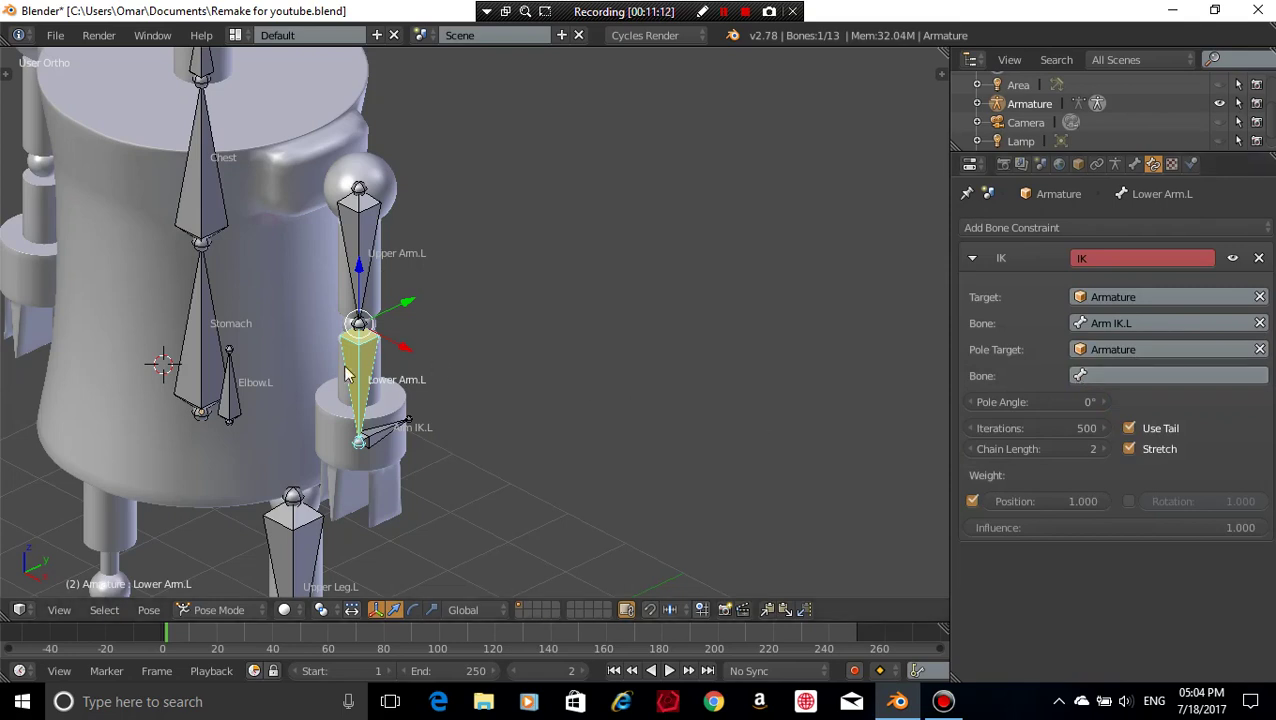
left_click(1108, 378)
left_click(1095, 440)
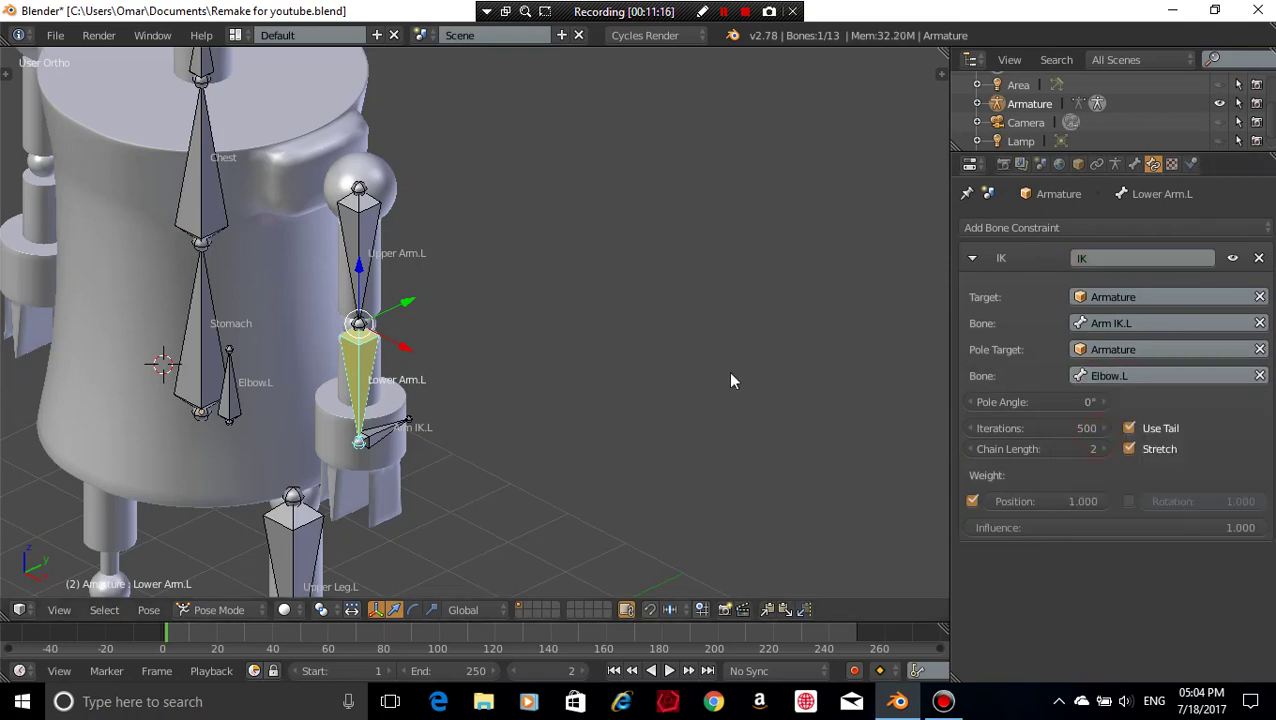
- Test the elbow's bending direction with the pole target by moving Arm IK.L in the right side view
middle_click_drag(446, 431, 416, 341)
right_click(380, 399)
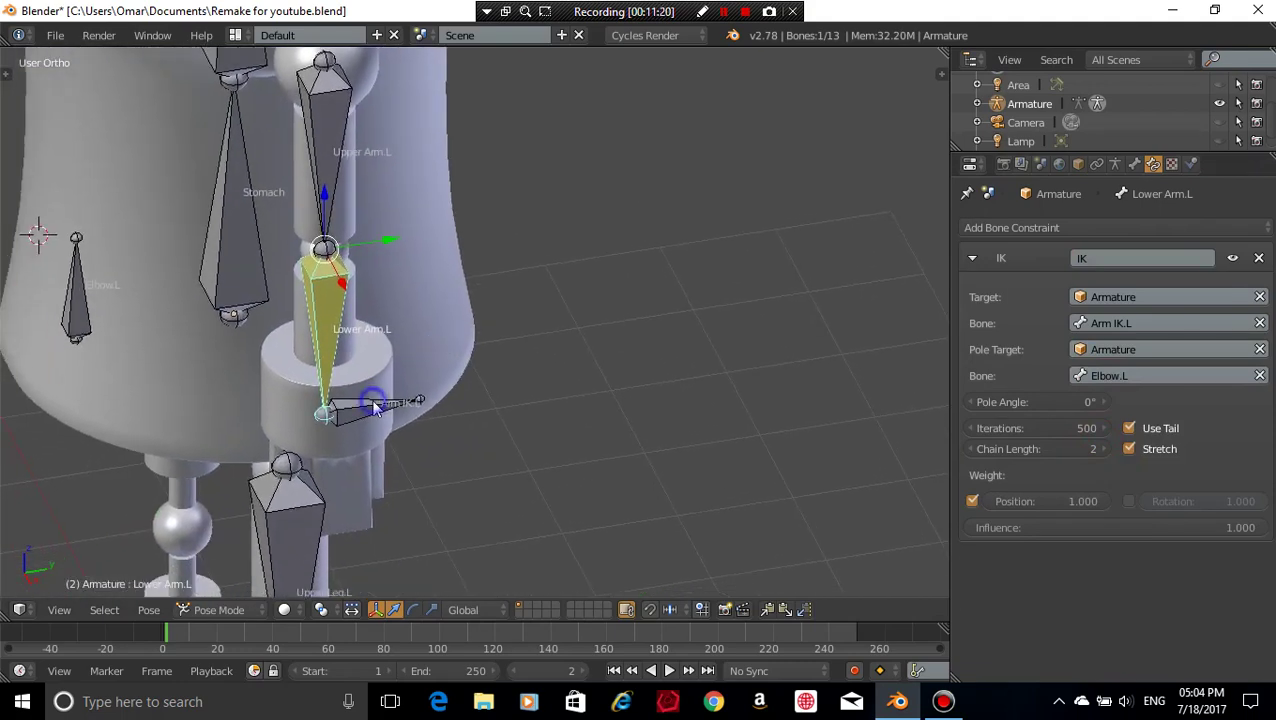
key("KP_3")
middle_click_drag(514, 278, 599, 365, "shift")
key("g")
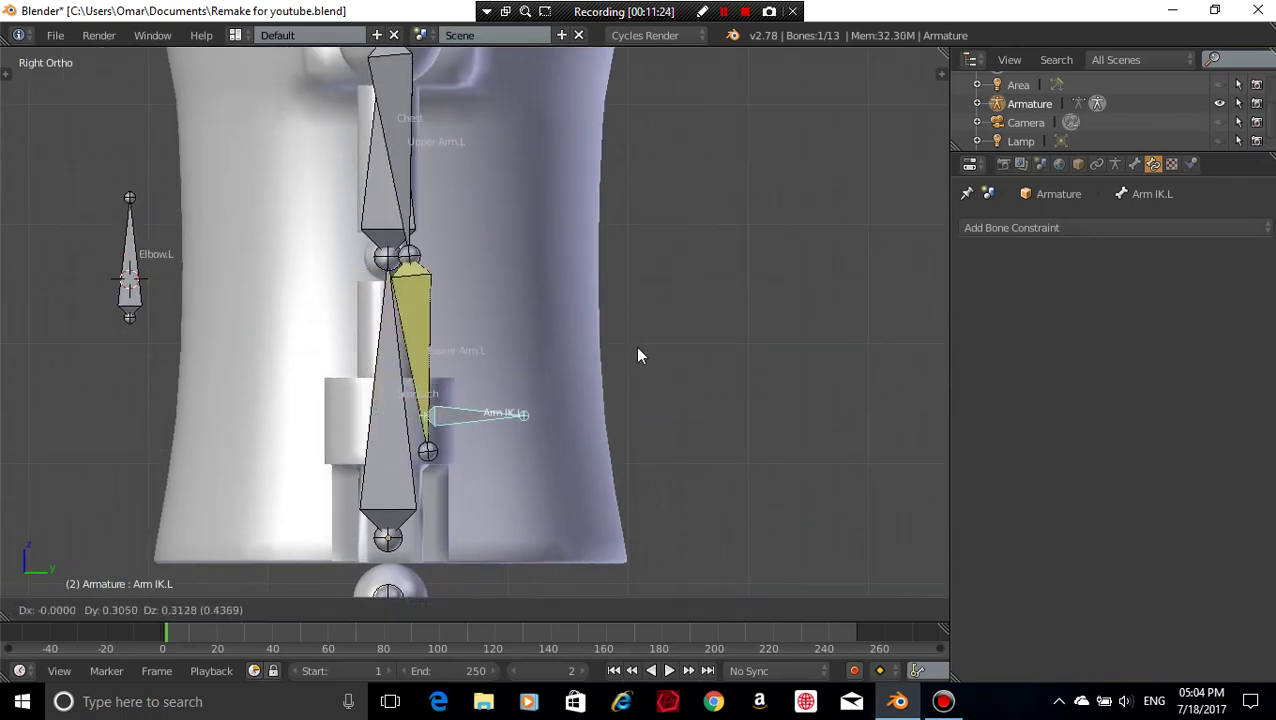
left_click(612, 395)
scroll(600, 388, "up", 1)
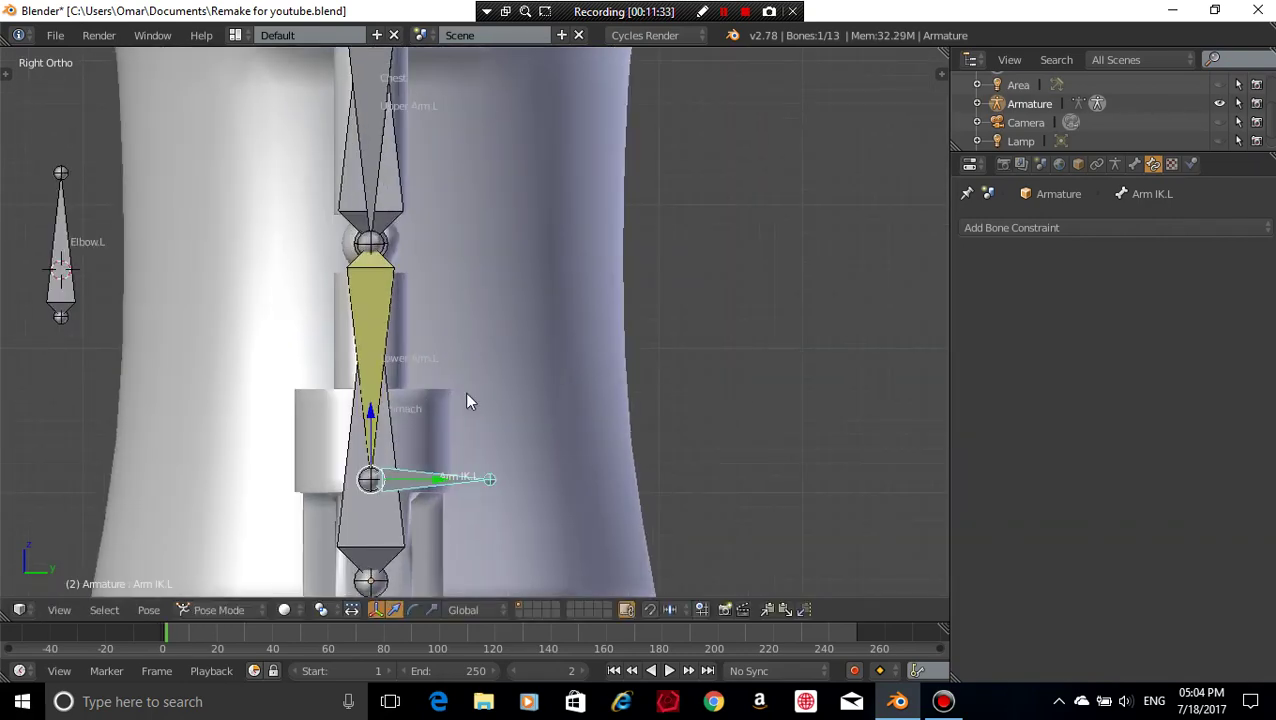
- In Edit Mode, try to shift the elbow joint between Upper Arm.L and Lower Arm.L along the Y axis, cancelling each move
key("Tab")
scroll(415, 374, "up", 1)
key("a")
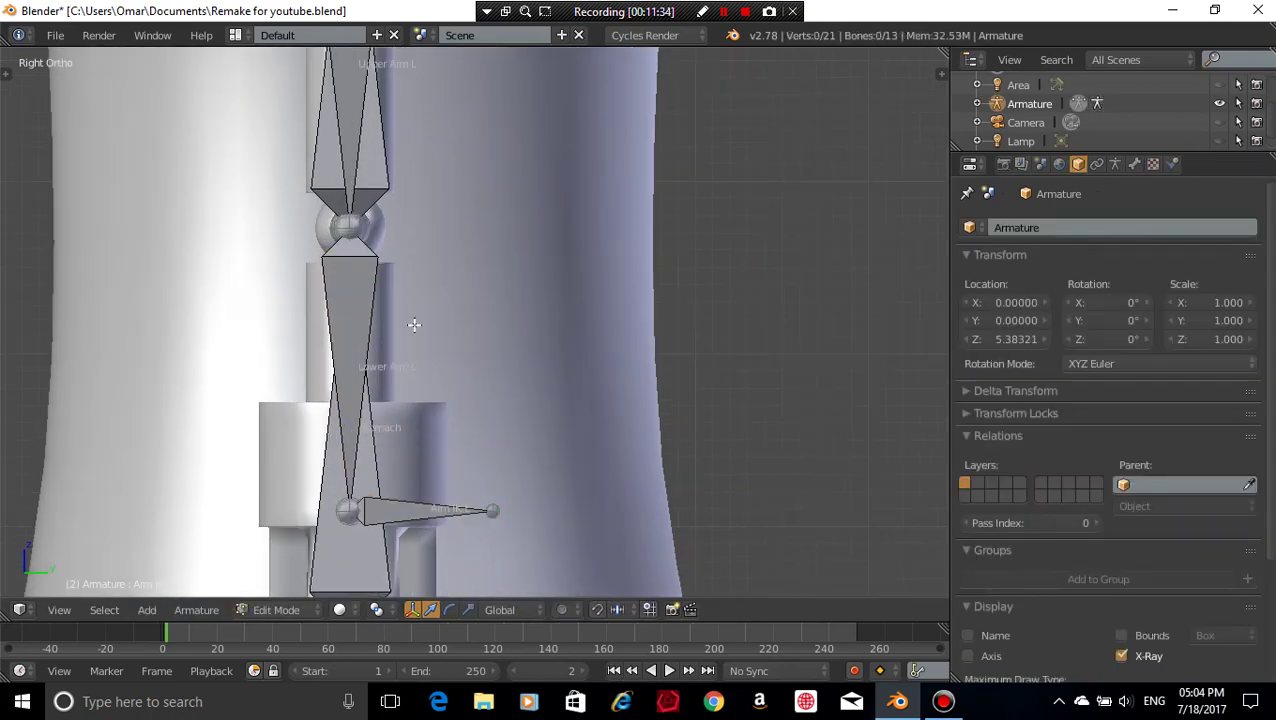
middle_click_drag(426, 274, 490, 372, "shift")
right_click(420, 327)
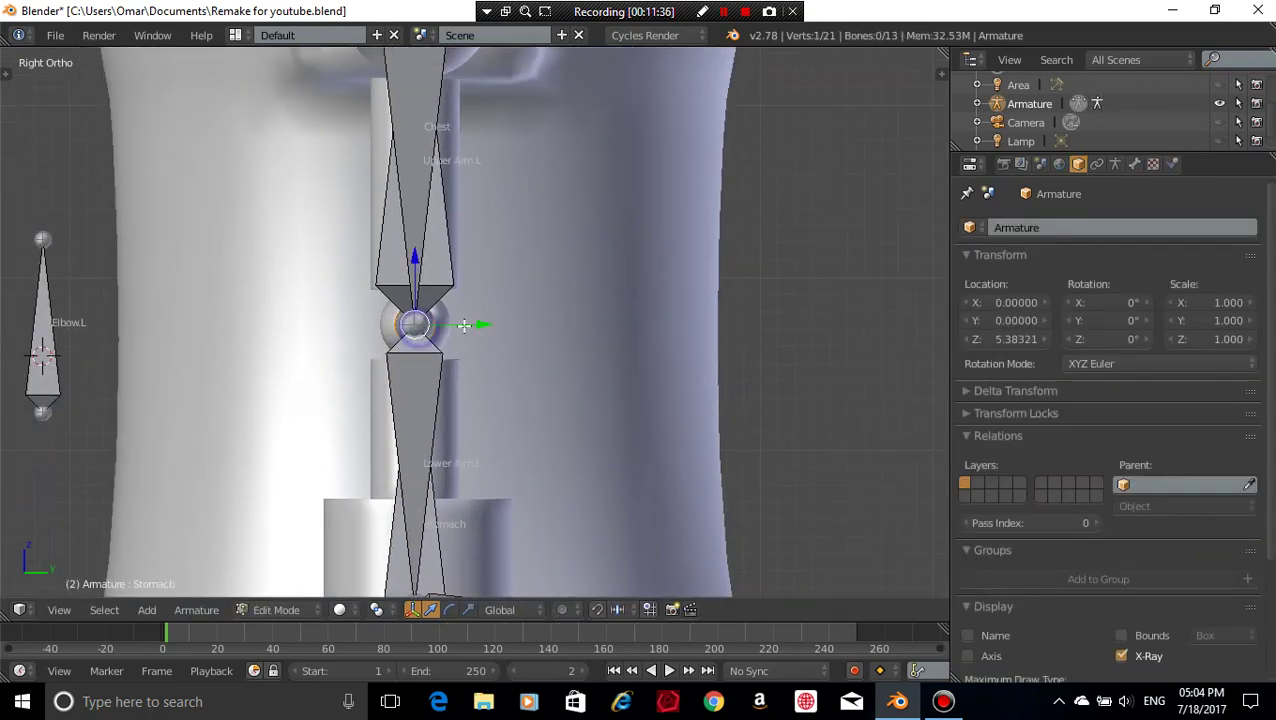
scroll(491, 325, "up", 2)
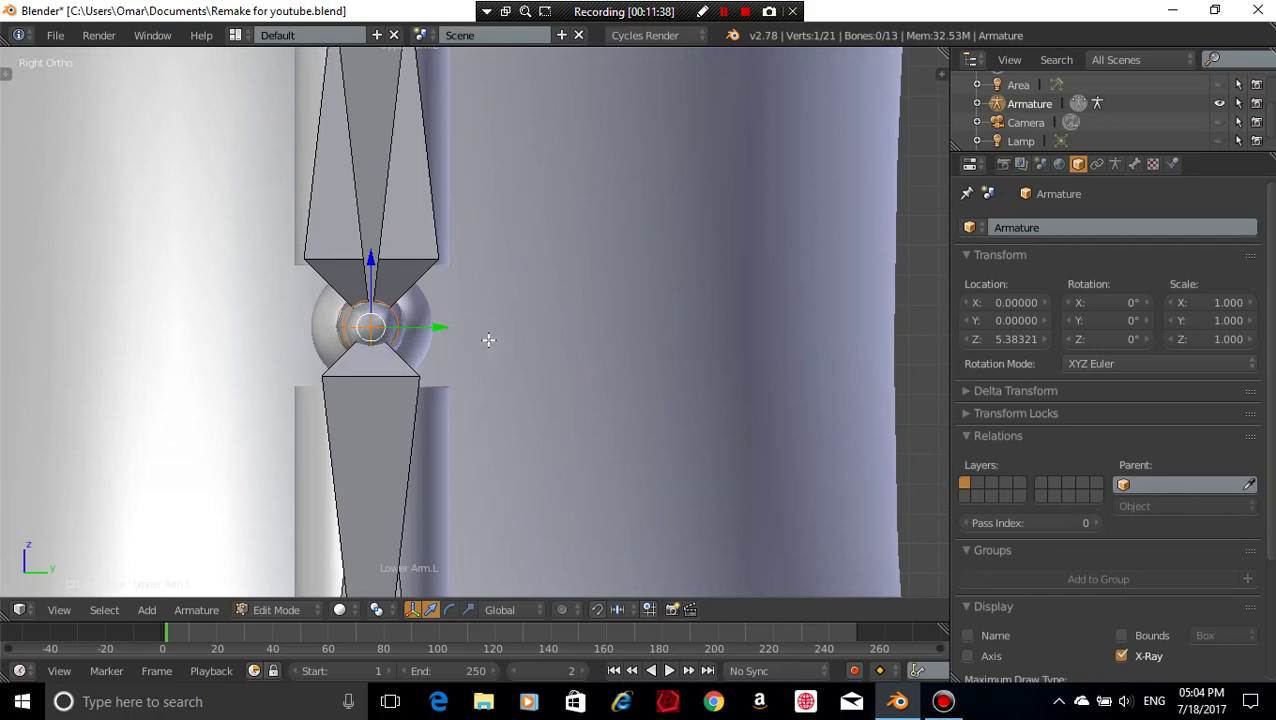
middle_click_drag(487, 339, 533, 364)
key("KP_3")
key("g")
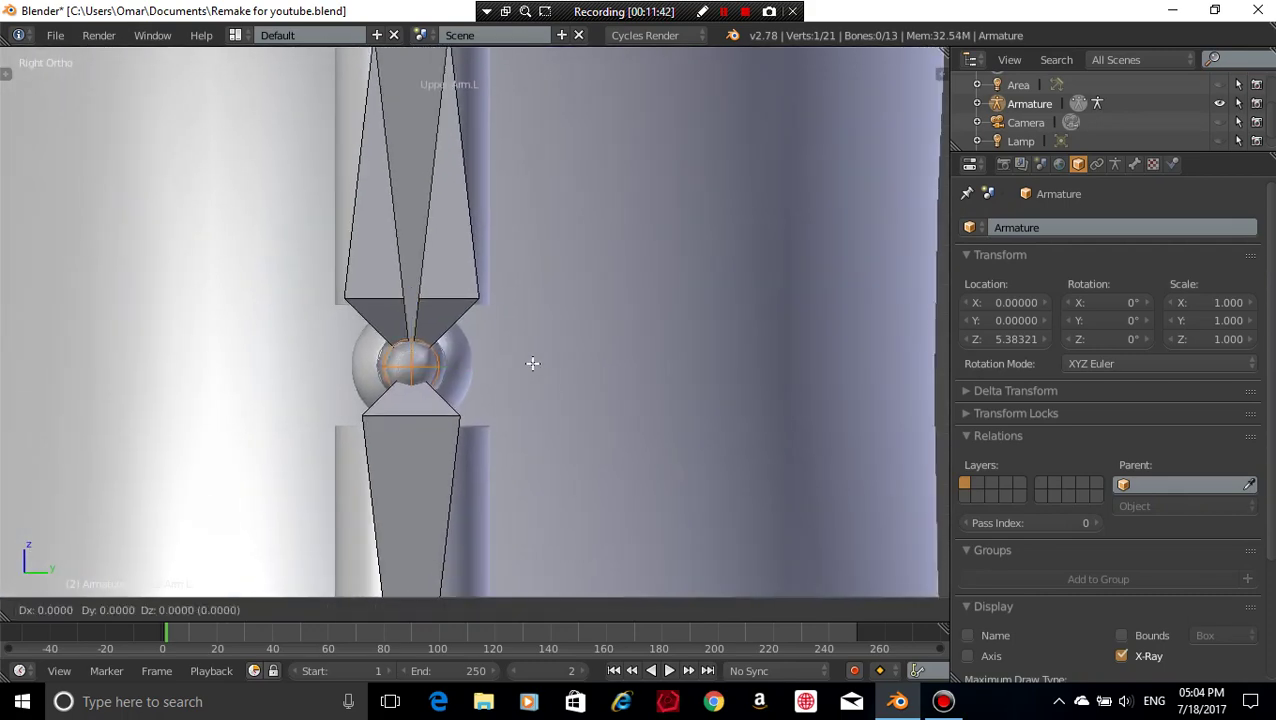
key("y")
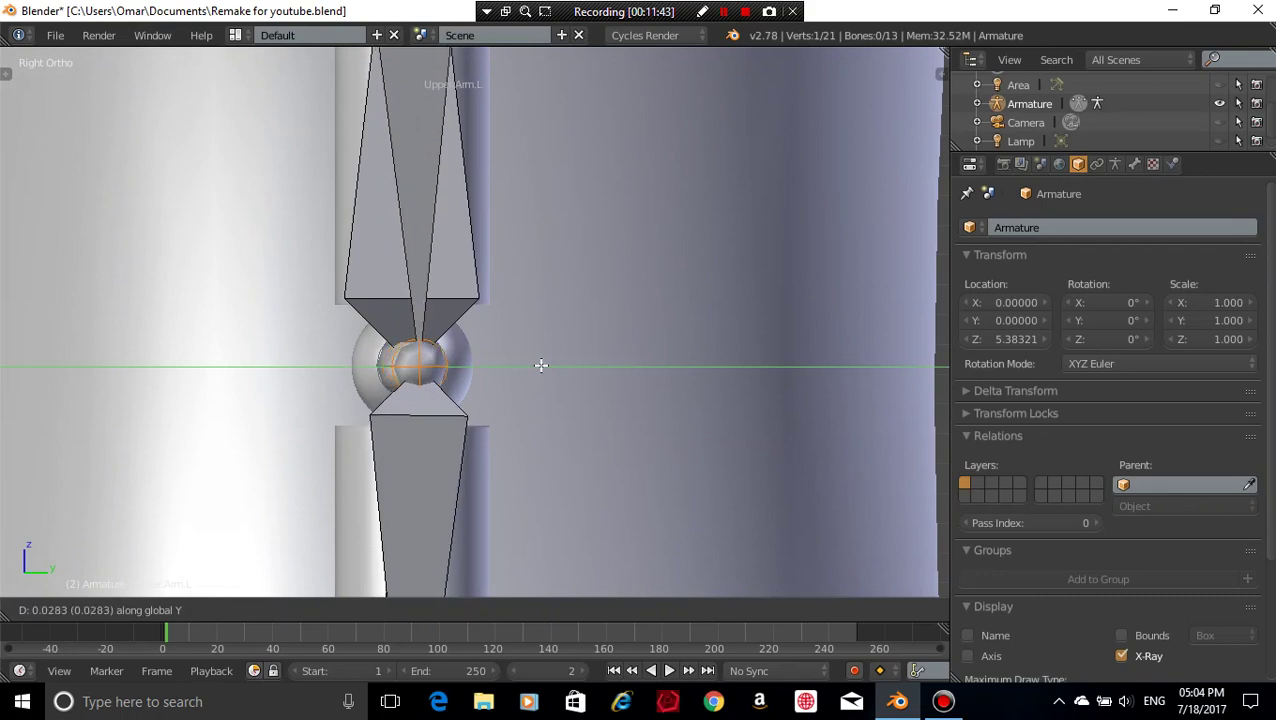
key("Escape")
key("g")
key("y")
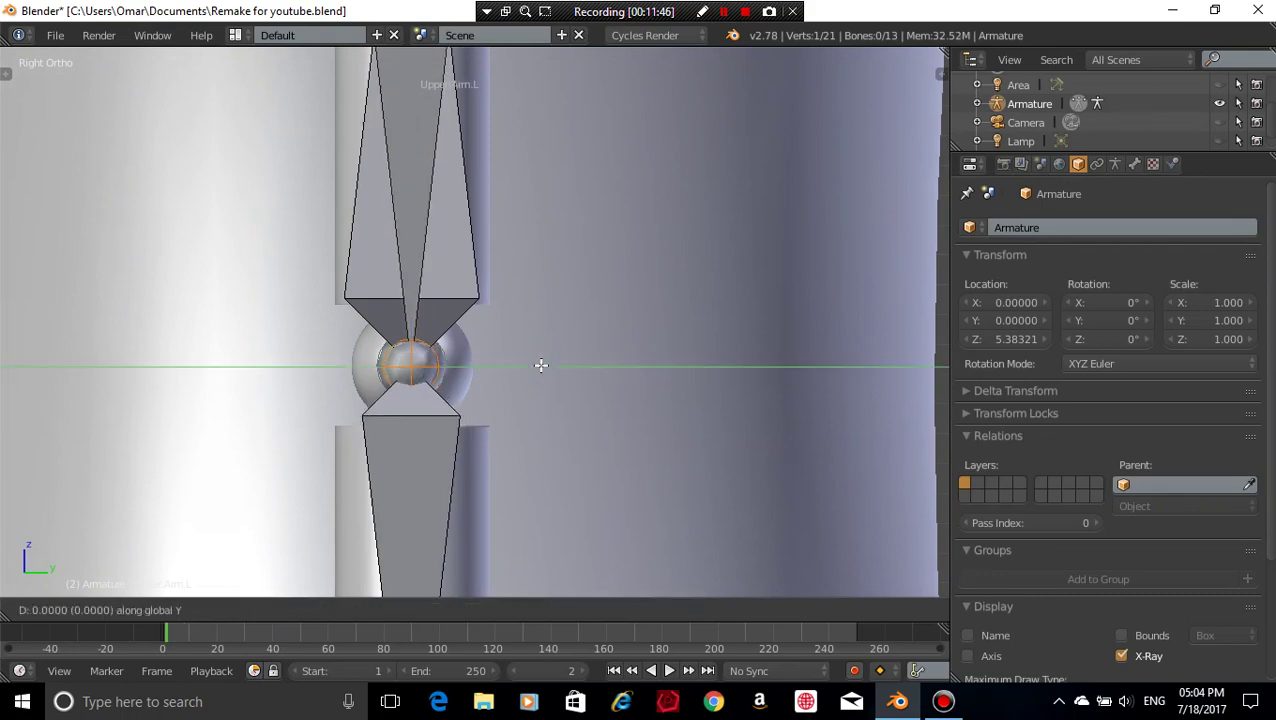
right_click(566, 359)
scroll(566, 361, "down", 5)
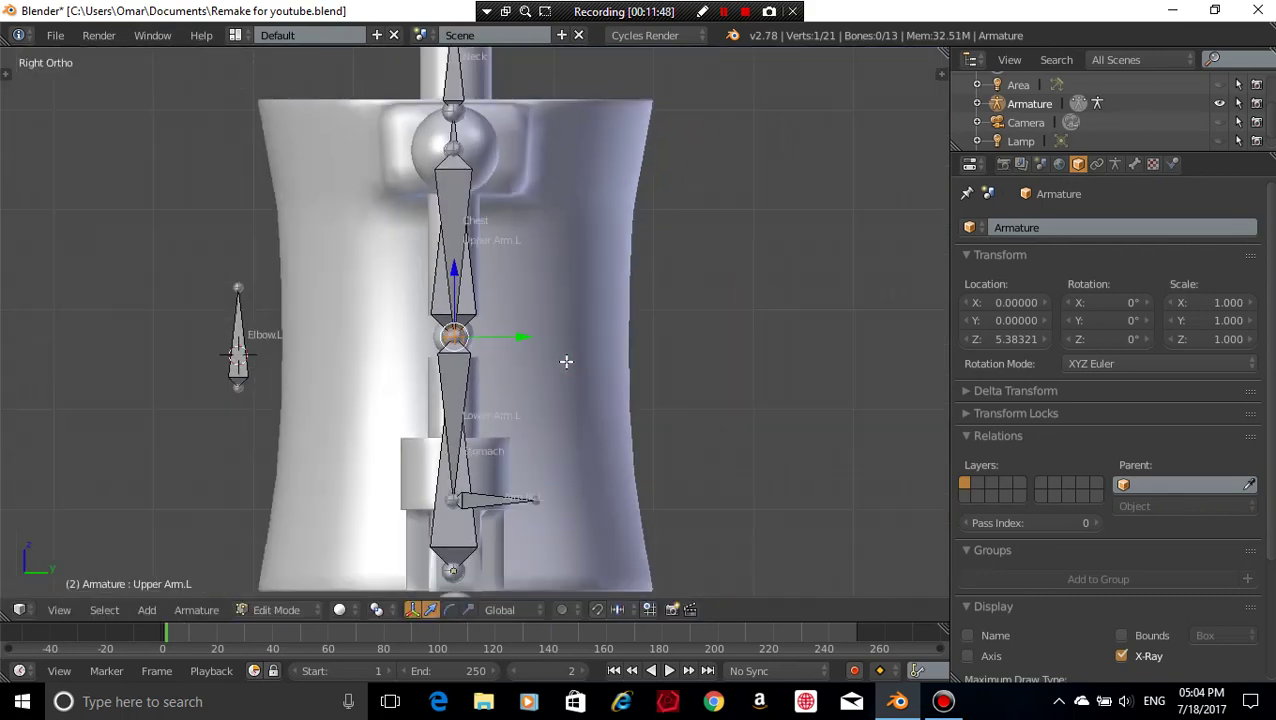
middle_click_drag(570, 362, 591, 383)
- Return to Pose Mode and test the arm's bend by moving Arm IK.L in the right side view, cancelling the move
key("ctrl+Tab")
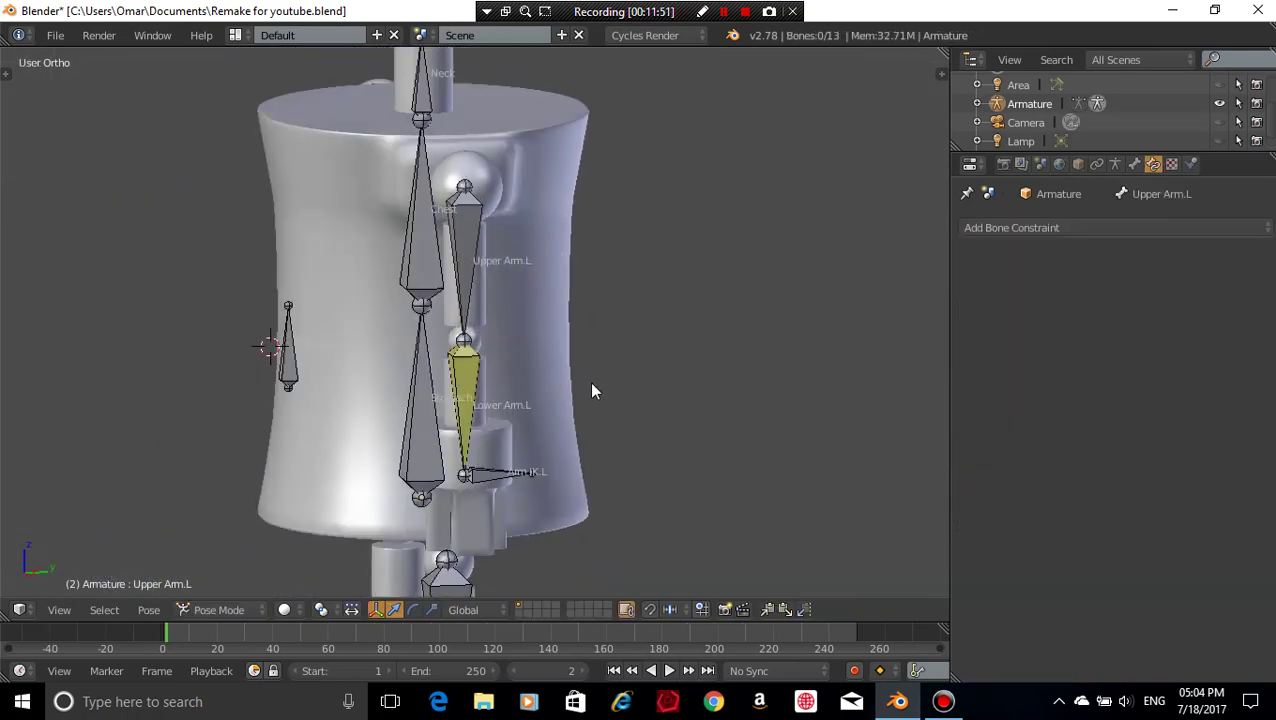
right_click(485, 479)
key("KP_3")
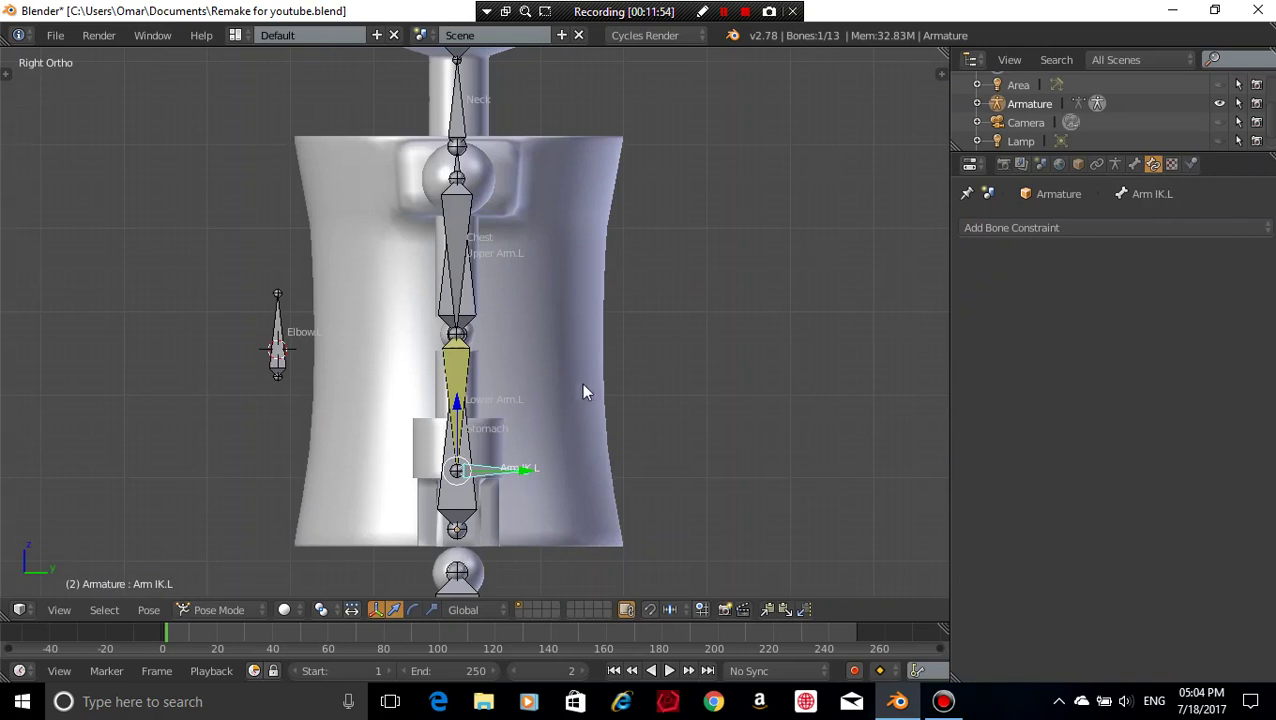
scroll(590, 385, "up", 3)
scroll(608, 383, "up", 2)
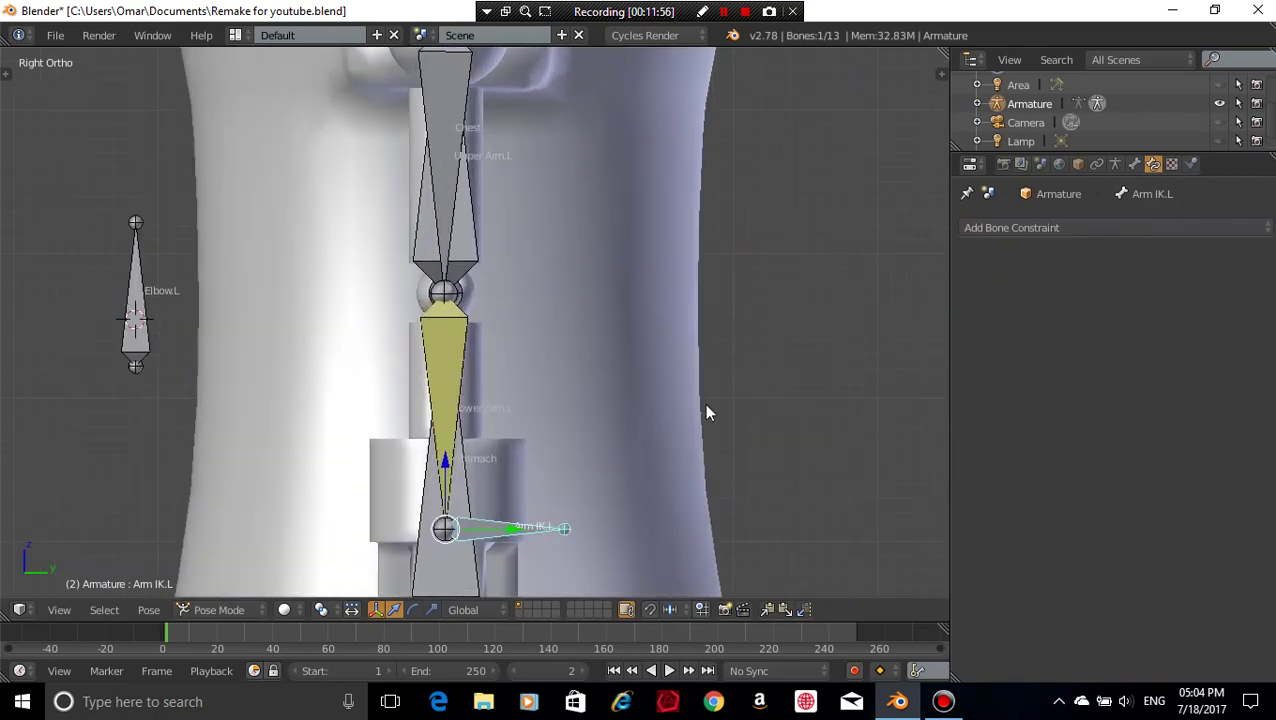
key("g")
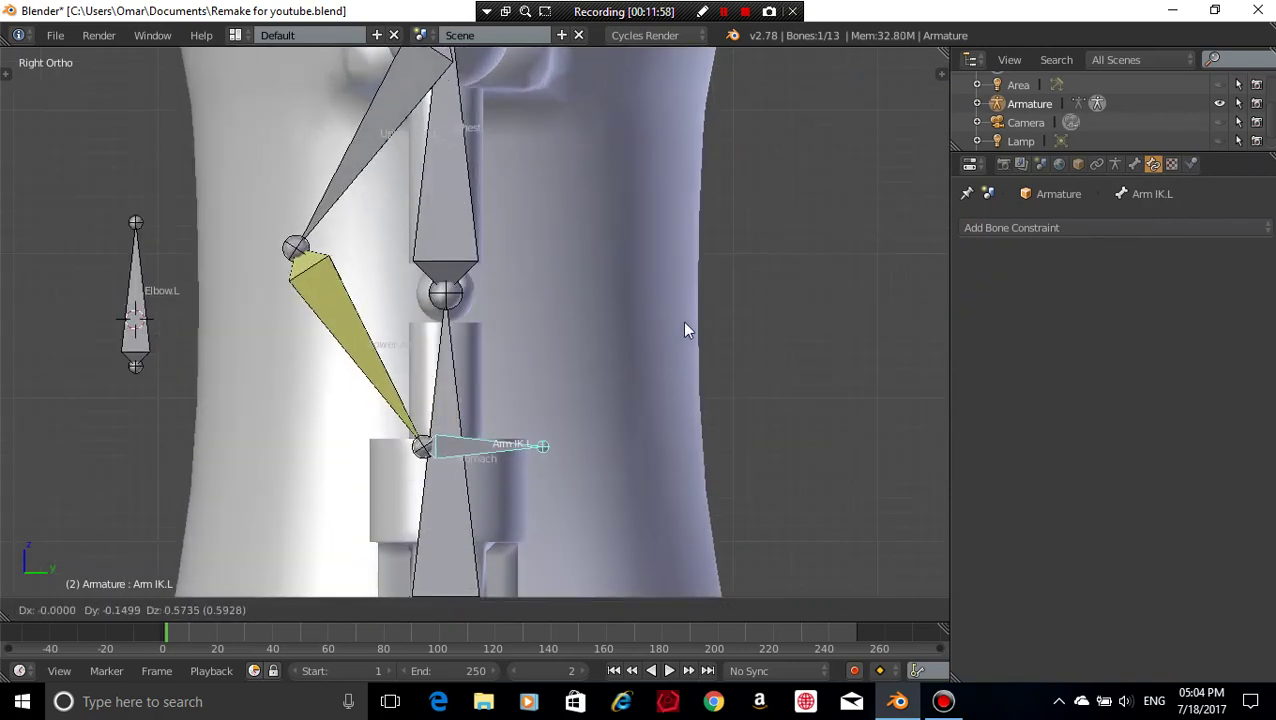
right_click(685, 325)
- Raise Arm IK.L in the right side view so the left arm holds a bent pose
middle_click_drag(685, 325, 724, 327)
key("KP_3")
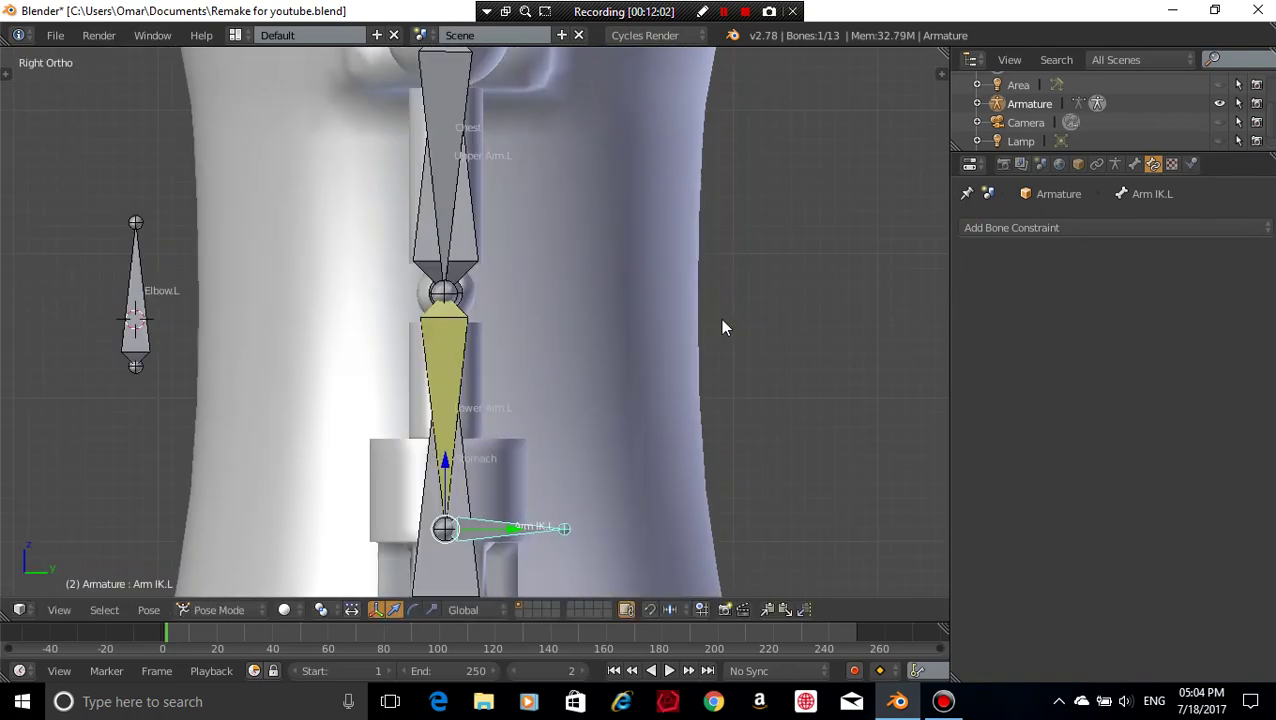
key("g")
left_click(718, 268)
middle_click_drag(718, 268, 562, 353)
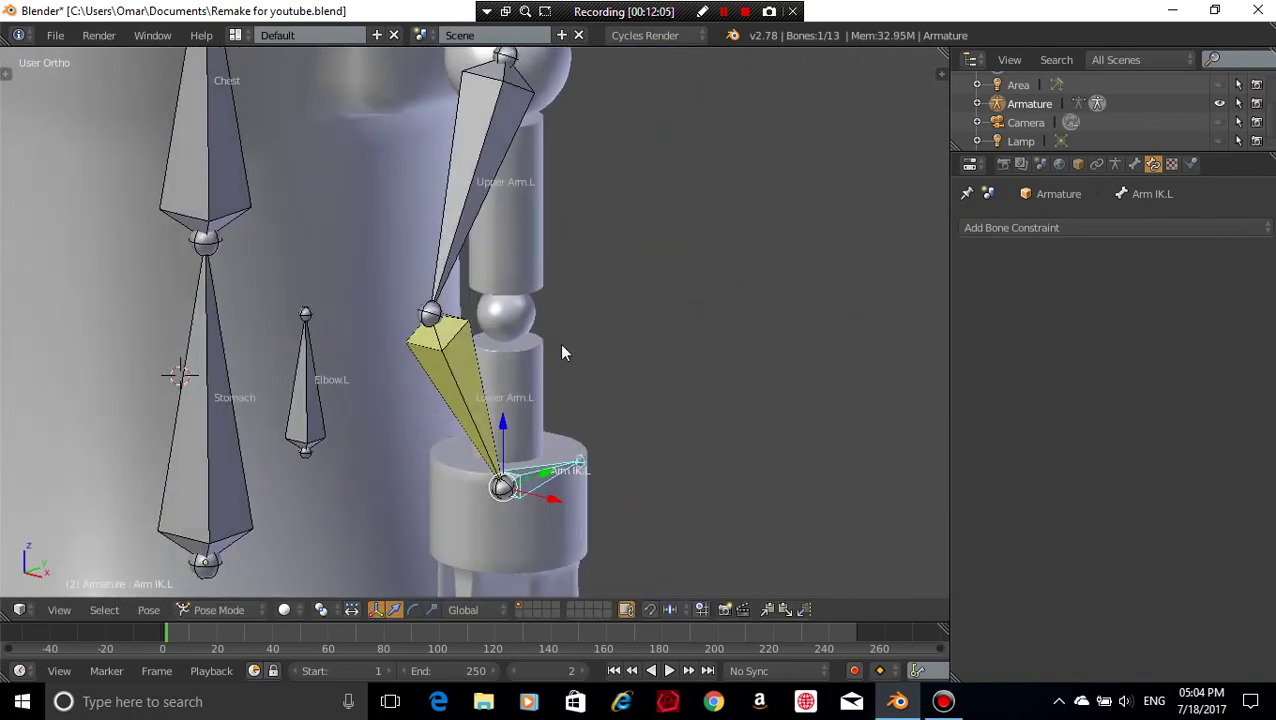
- Set the pole angle of Lower Arm.L's IK constraint to 180°
right_click(444, 382)
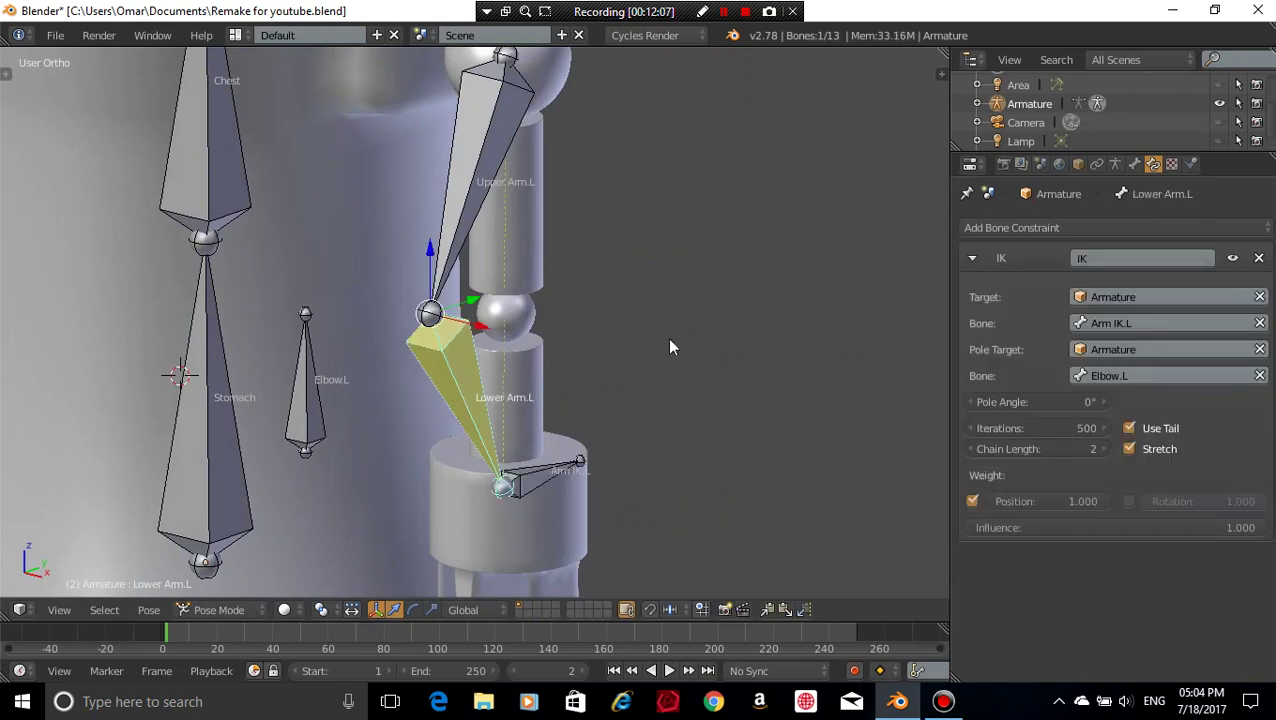
left_click(984, 402)
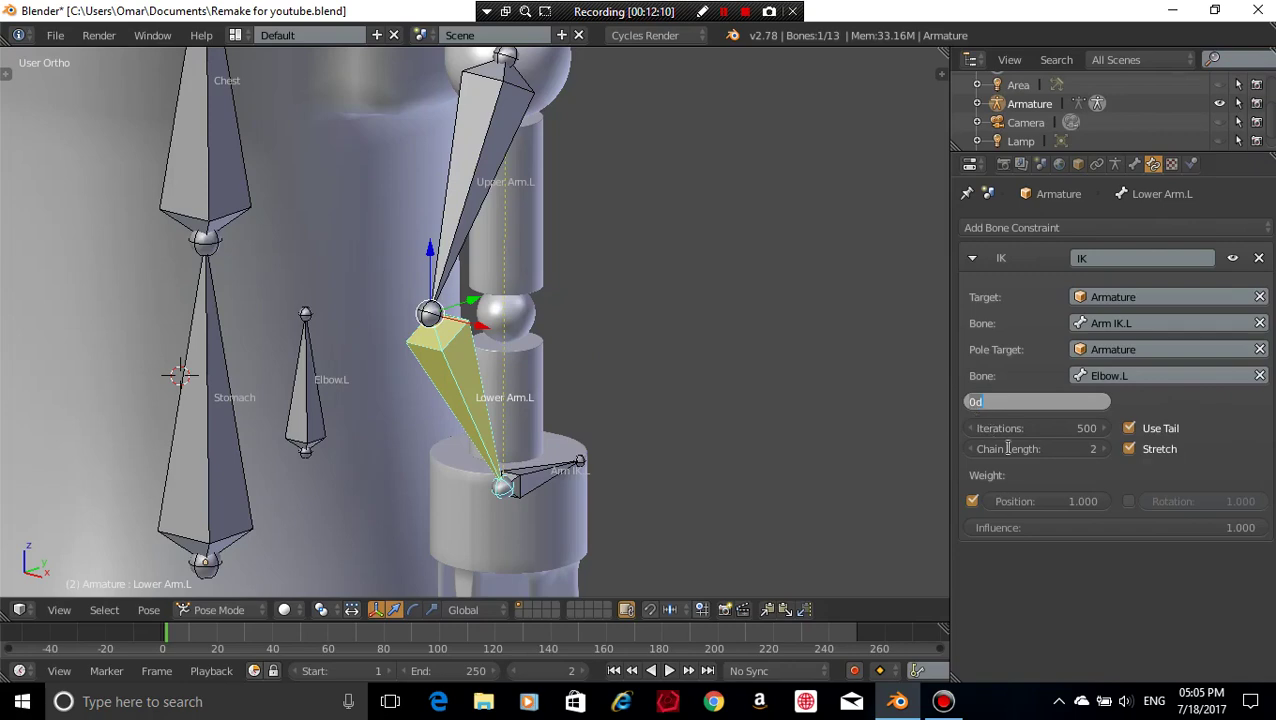
type("18")
key("Return")
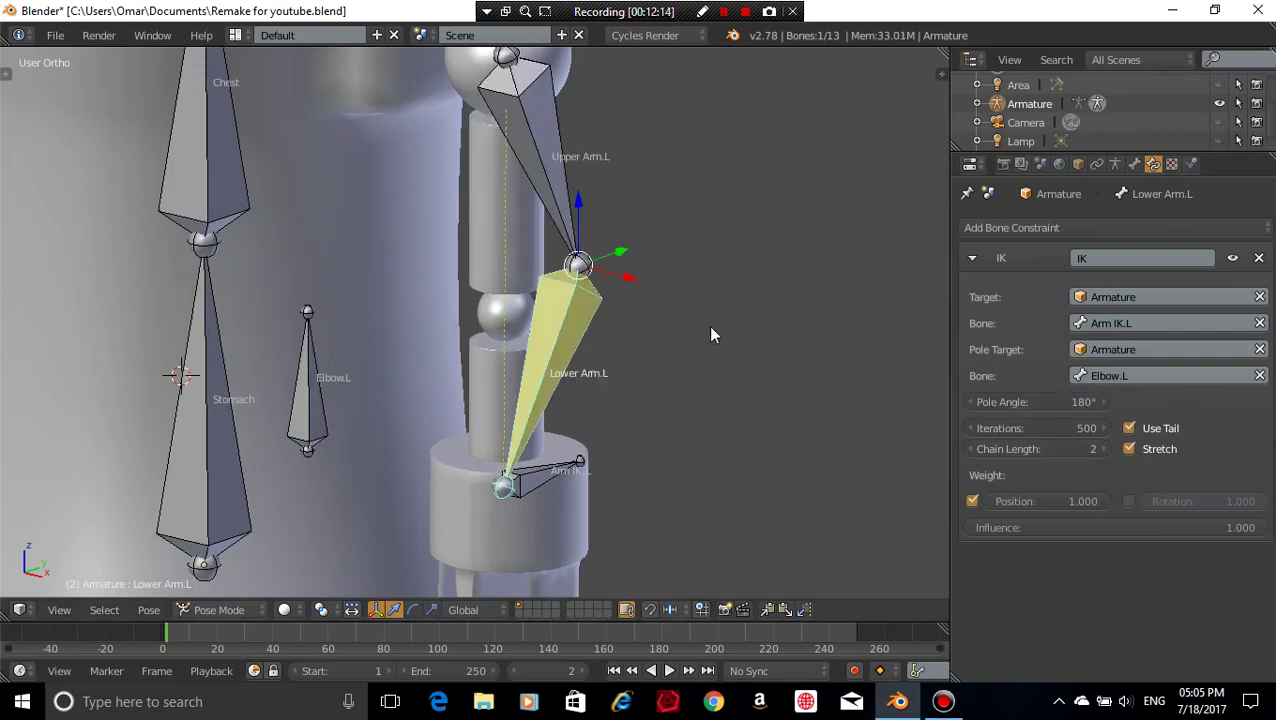
middle_click_drag(708, 325, 580, 319)
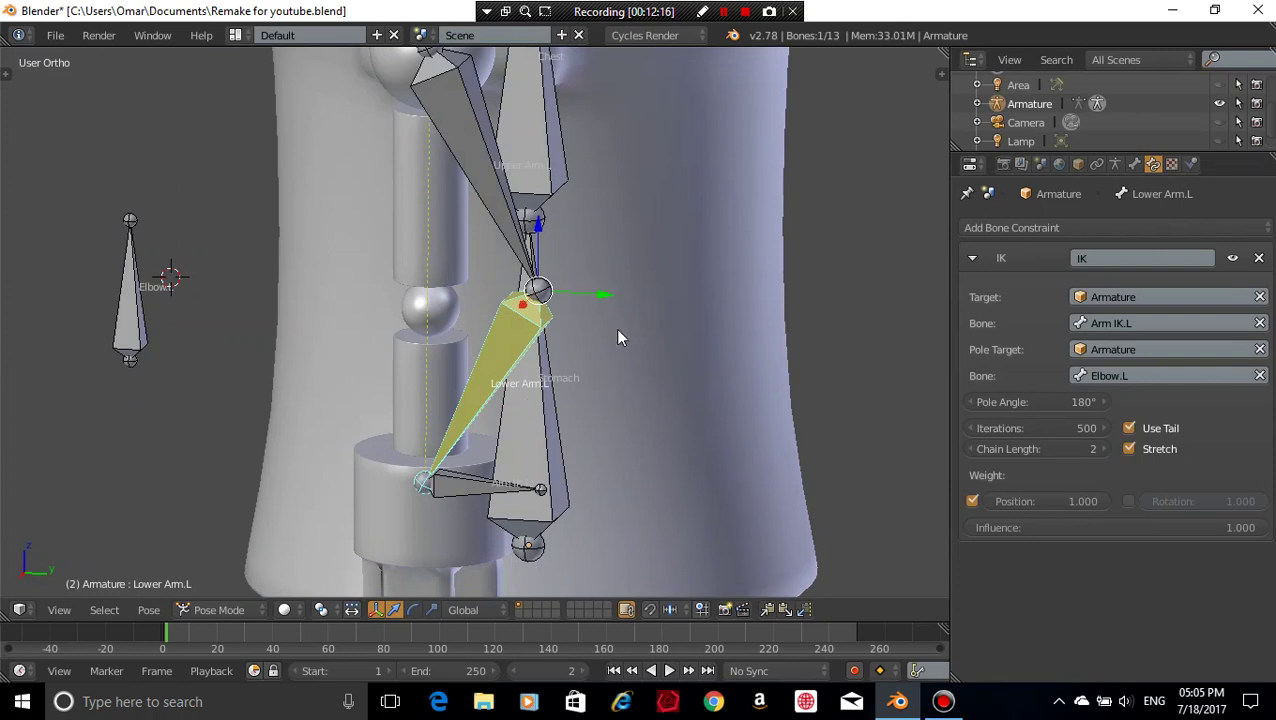
- Clear the pose location of all bones to reset the arm, and deselect everything
key("a")
key("a")
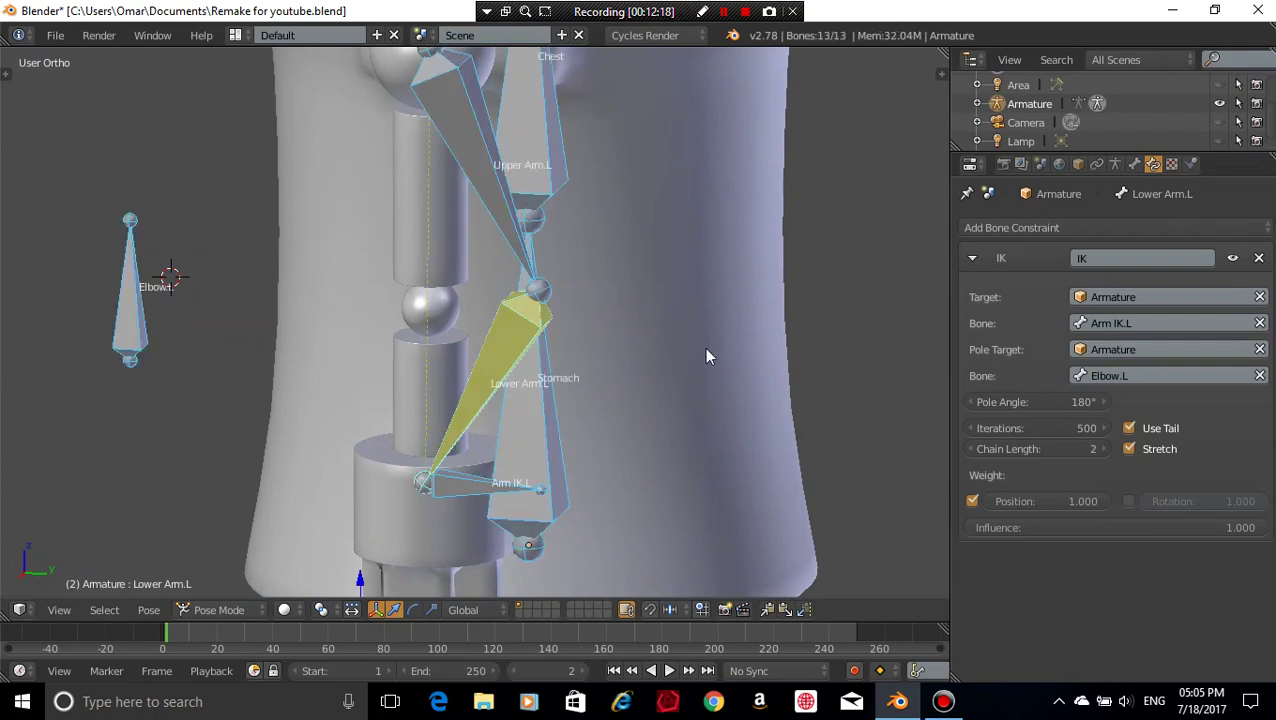
key("alt+g")
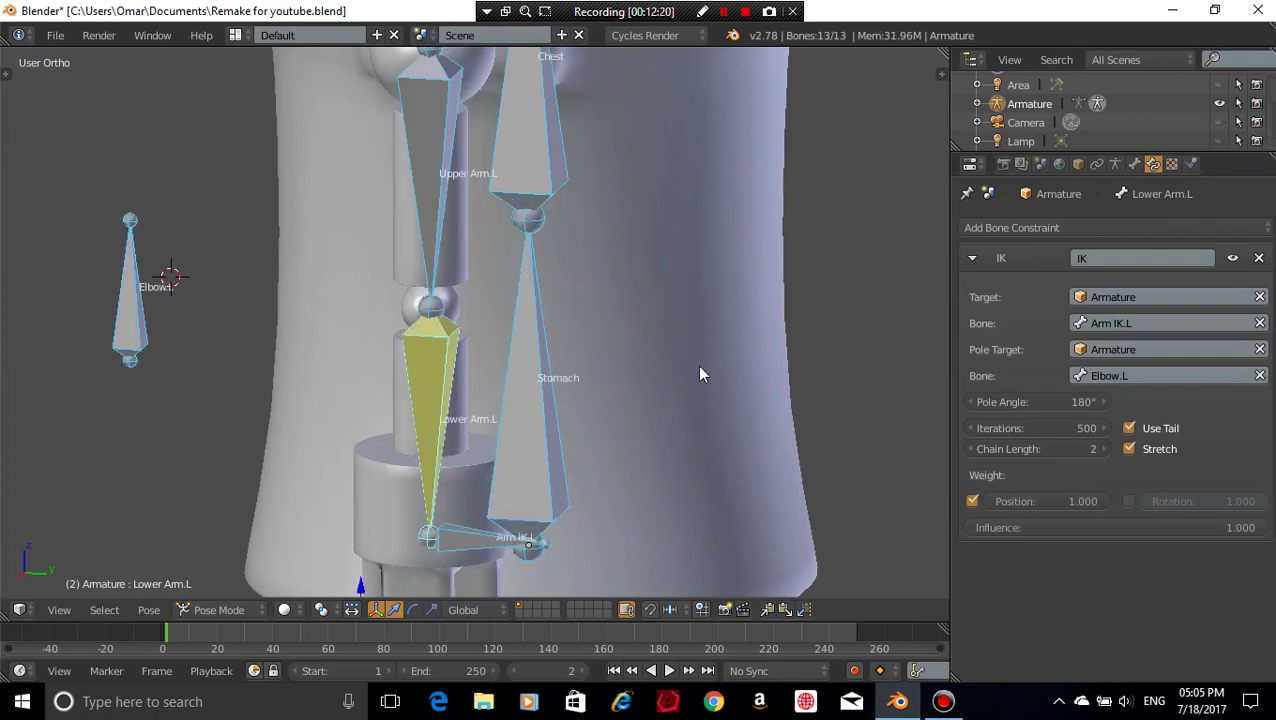
scroll(700, 374, "down", 2)
scroll(640, 395, "up", 1)
key("a")
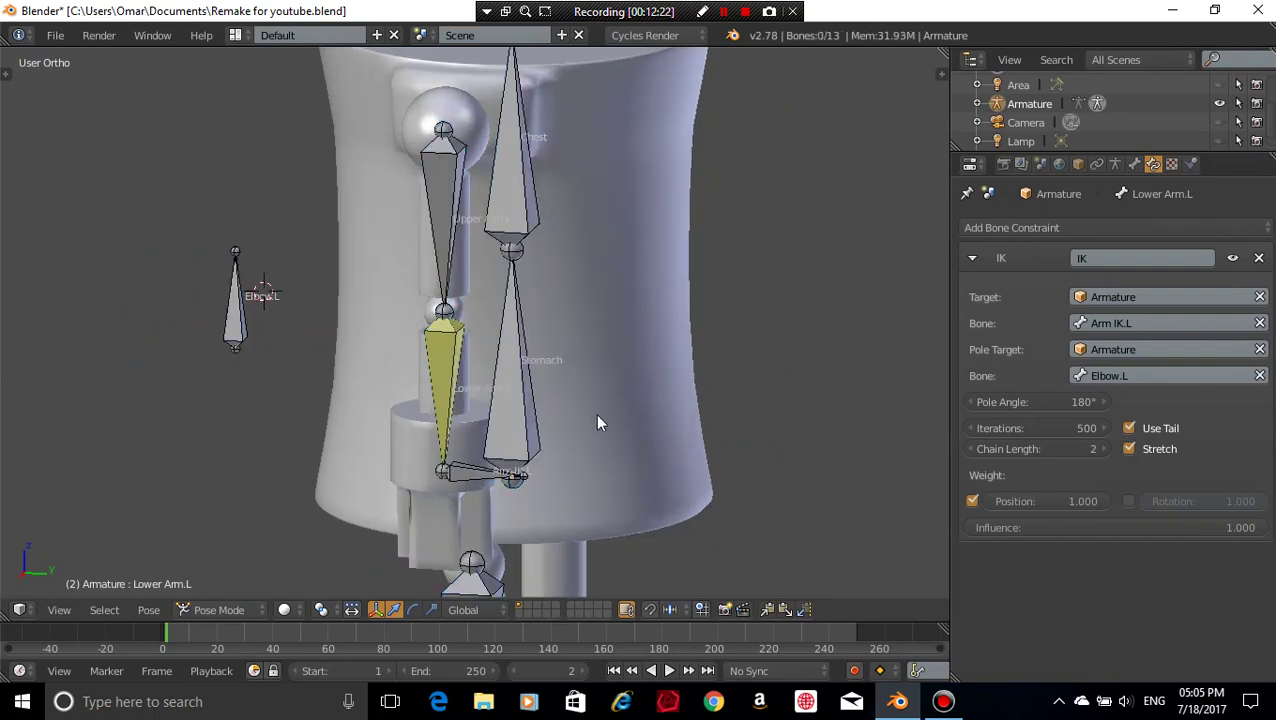
- Select Lower Arm.L and examine its IK pole angle setting and the elbow alignment from several sides
right_click(444, 355)
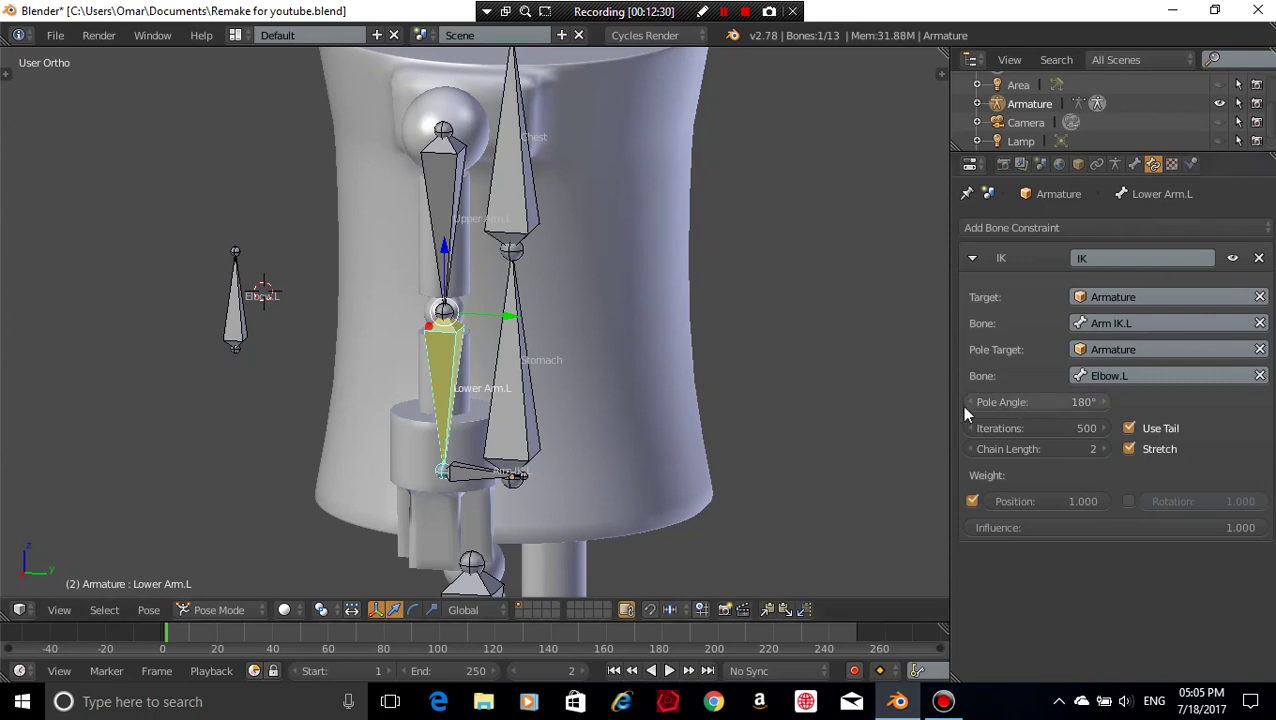
middle_click_drag(680, 432, 790, 425)
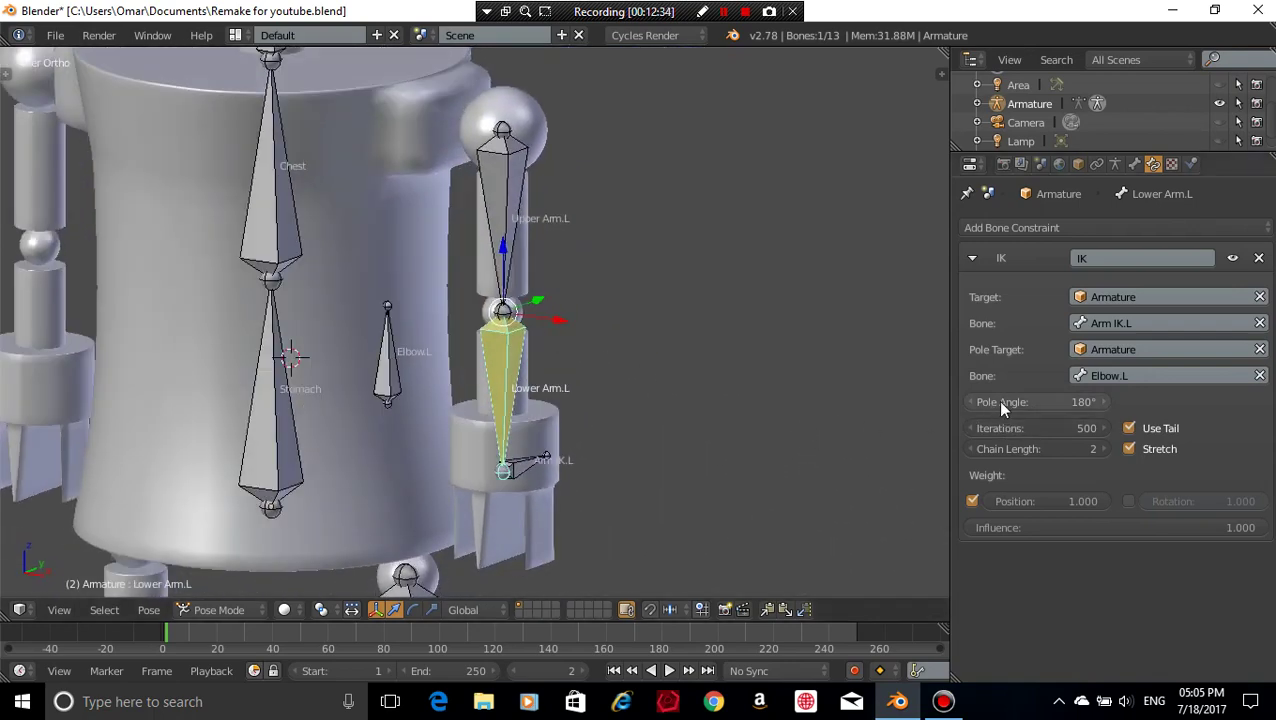
scroll(806, 401, "down", 4)
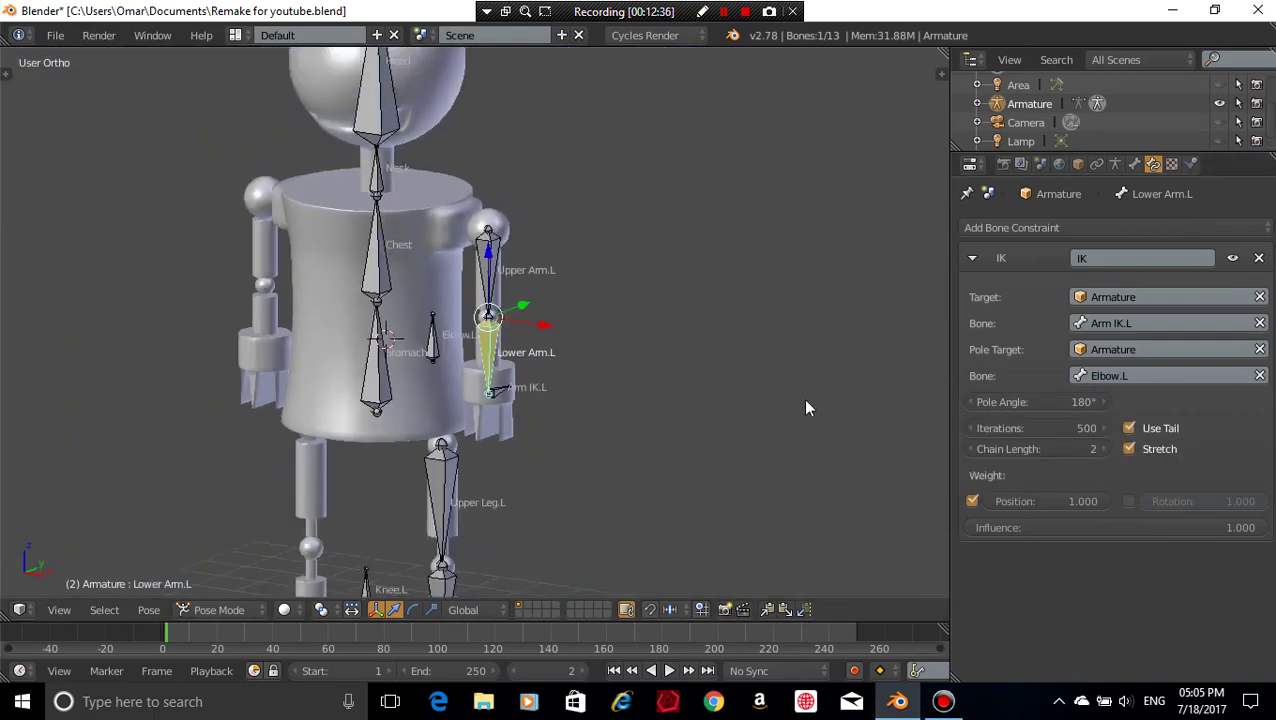
scroll(806, 401, "up", 4)
middle_click_drag(808, 408, 862, 430)
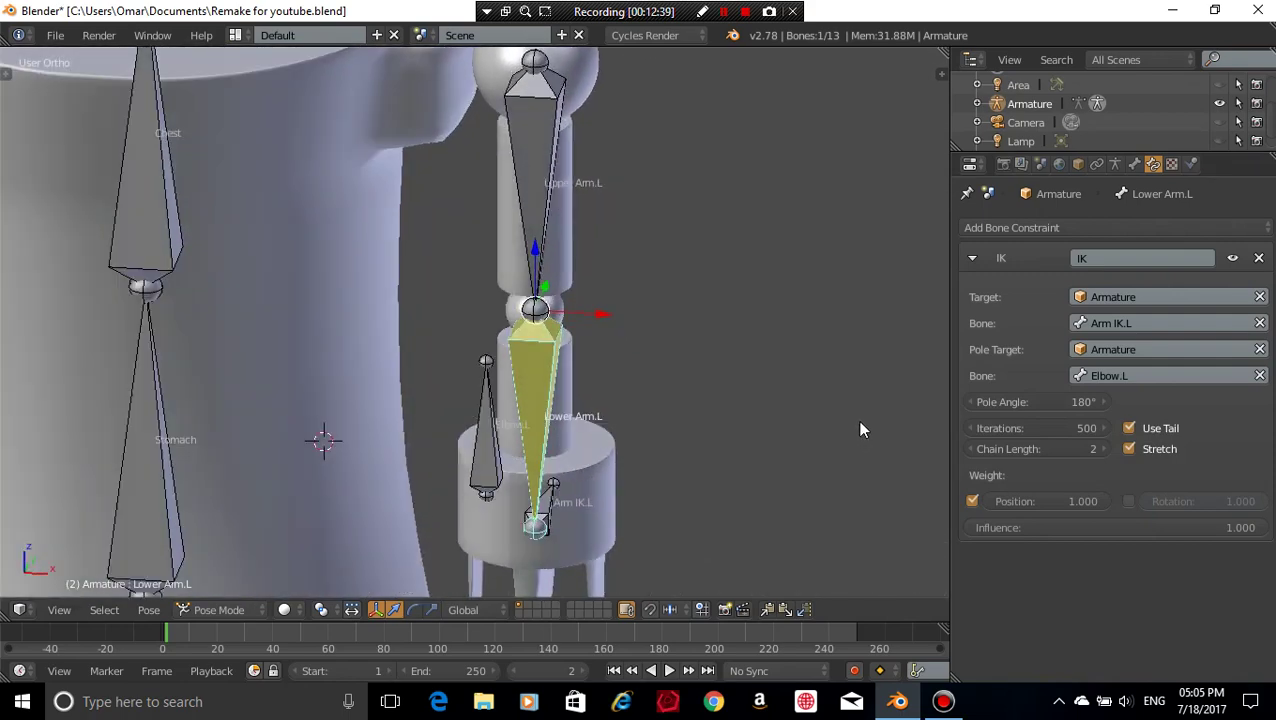
scroll(857, 422, "down", 4)
scroll(849, 416, "up", 7)
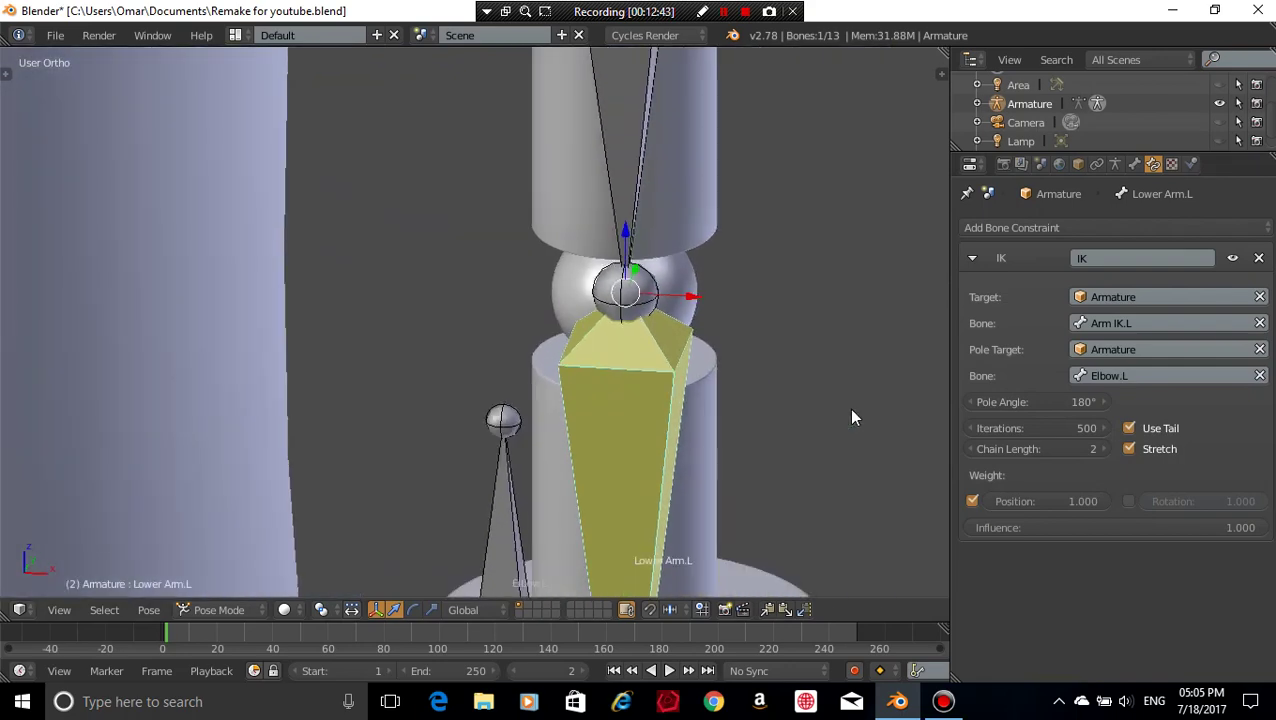
- Raise Arm IK.L in the right side view to bend the left arm
middle_click_drag(852, 417, 915, 381)
scroll(541, 386, "down", 4)
scroll(890, 376, "down", 5)
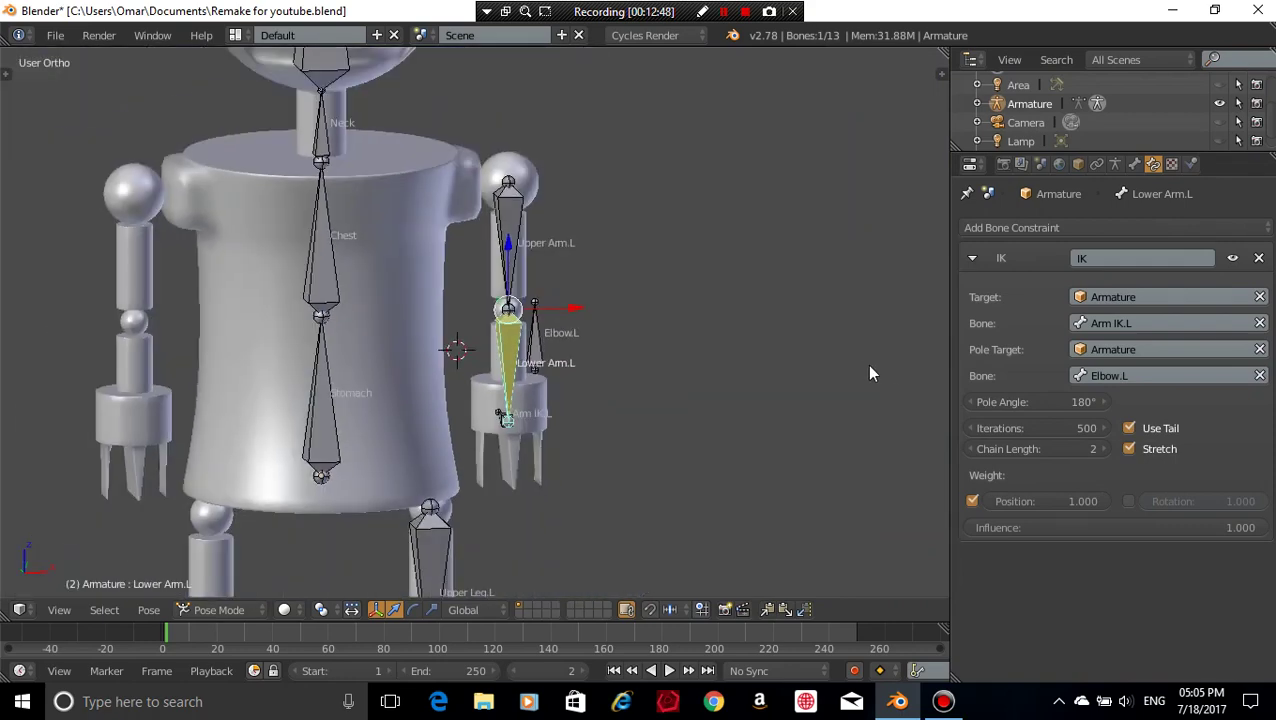
middle_click_drag(769, 399, 558, 424)
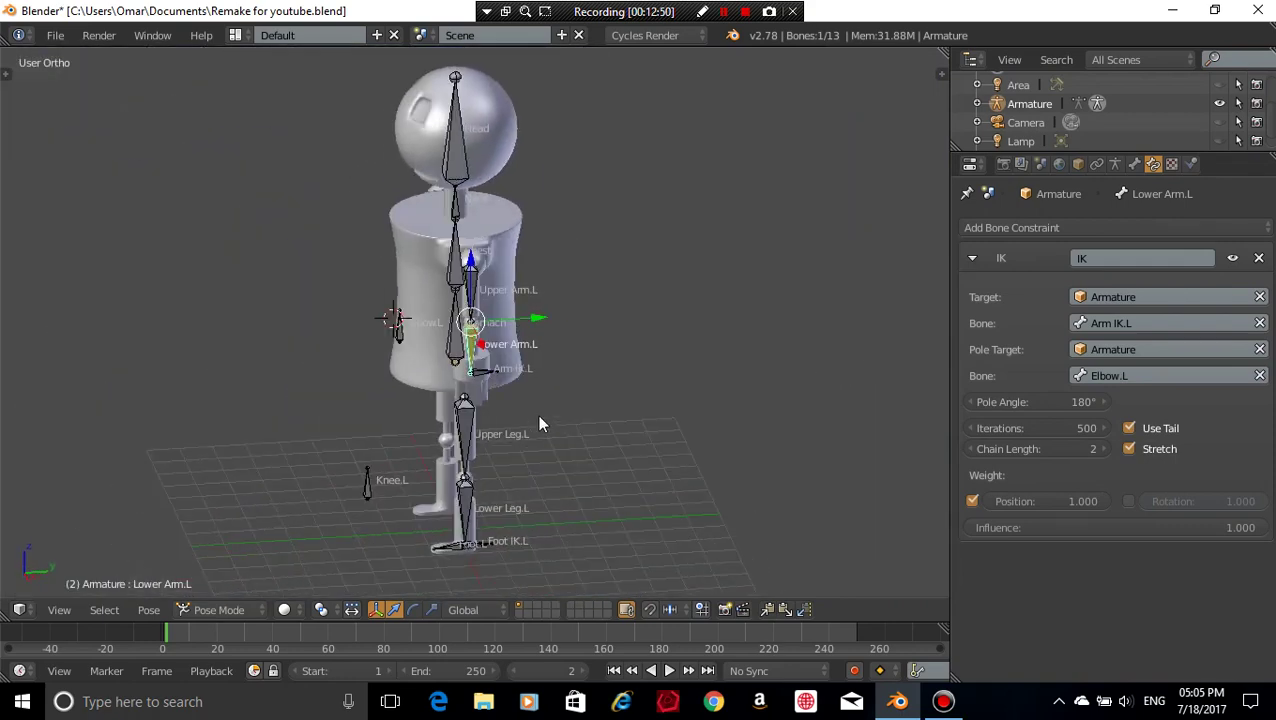
key("KP_3")
scroll(650, 386, "up", 4)
scroll(540, 475, "up", 2)
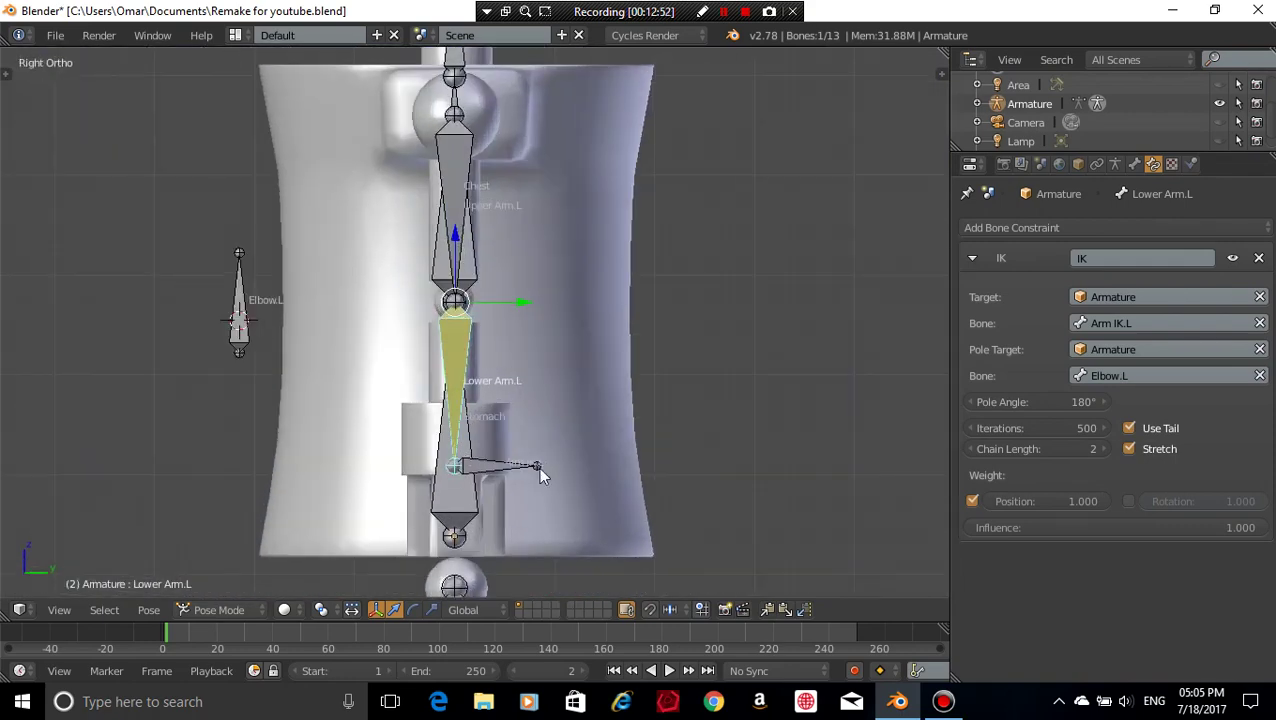
right_click(488, 467)
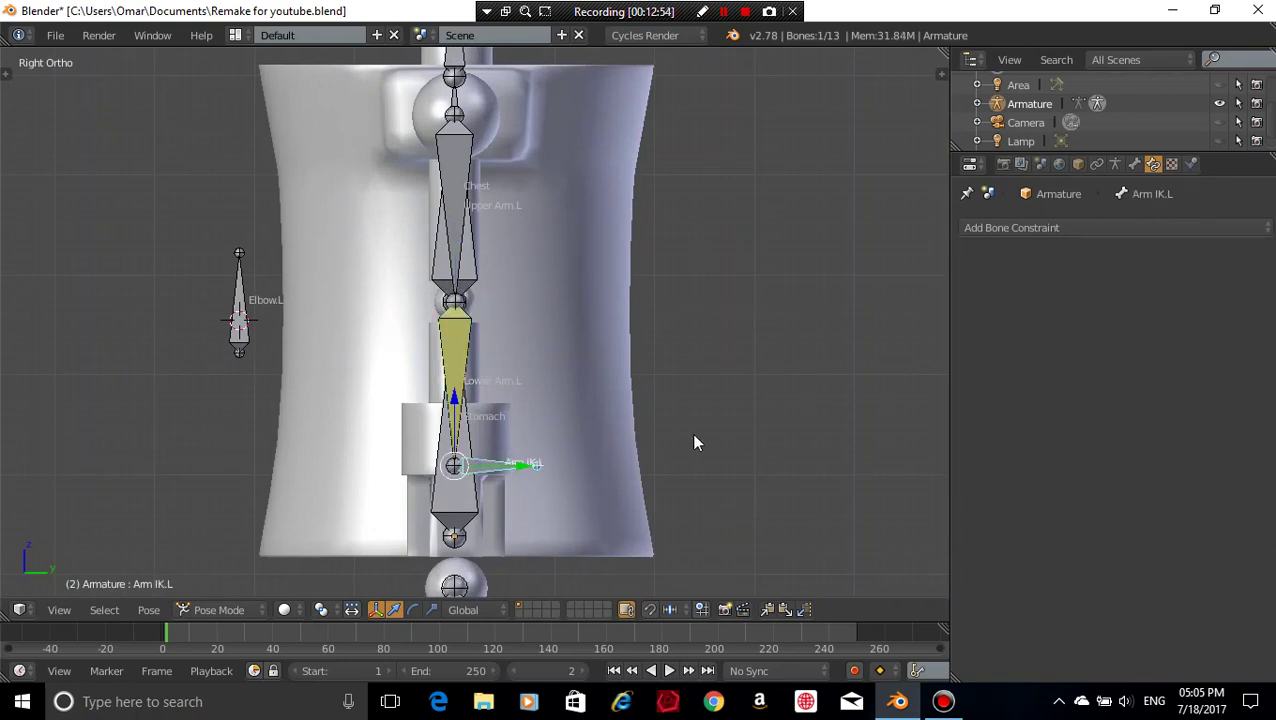
key("g")
left_click(693, 390)
- Try shifting the Elbow.L pole target sideways to test how it steers the bent arm
middle_click_drag(695, 379, 660, 418)
right_click(462, 390)
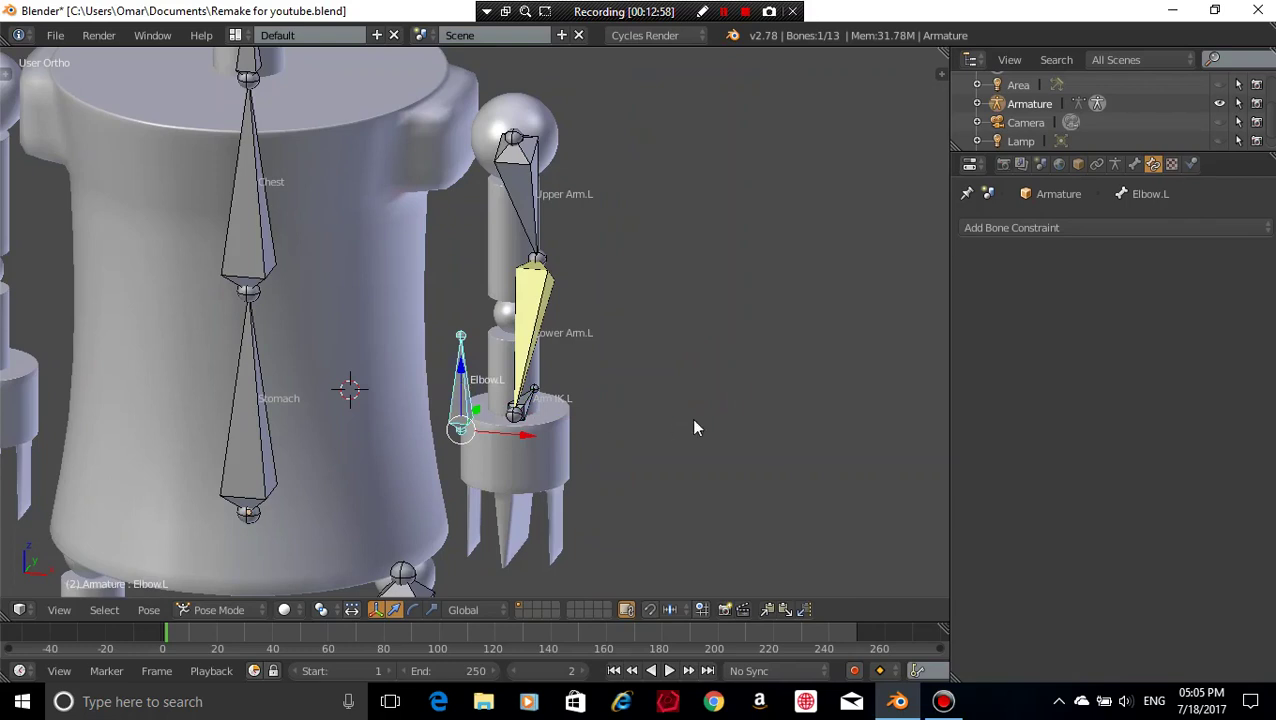
key("g")
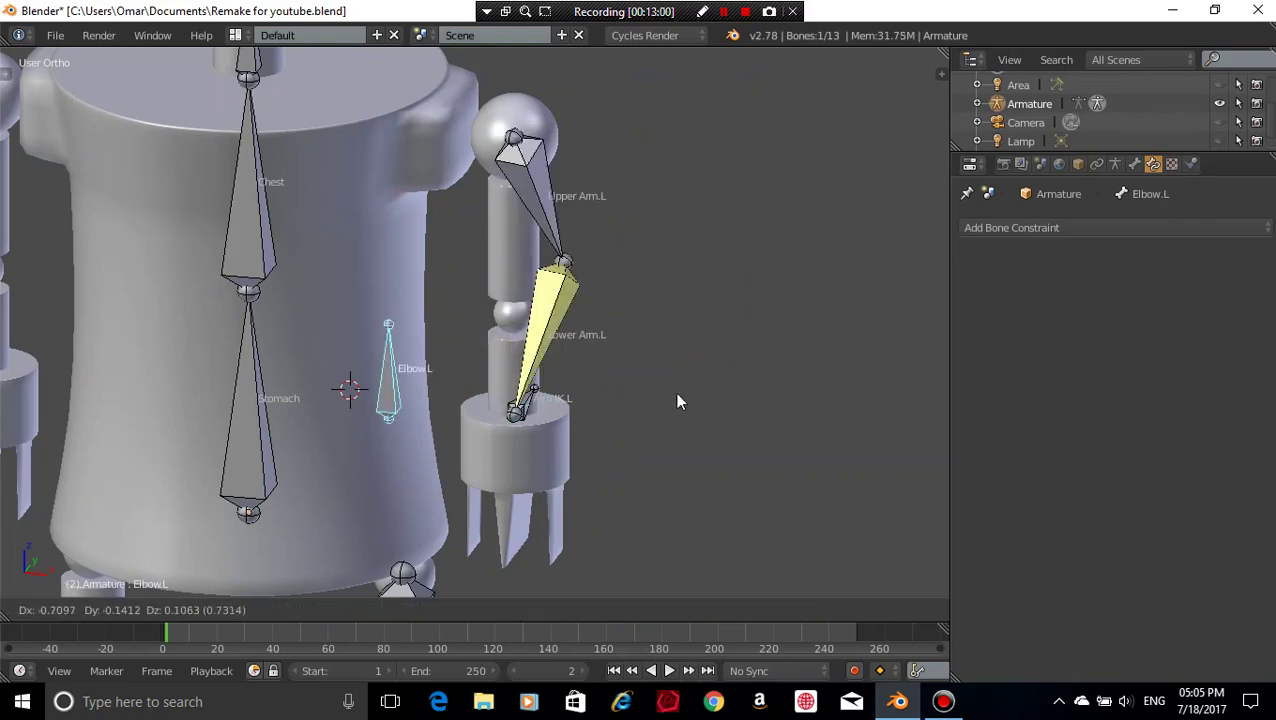
right_click(697, 393)
- Clear the pose location of every bone to straighten the left arm, and deselect all bones
key("a")
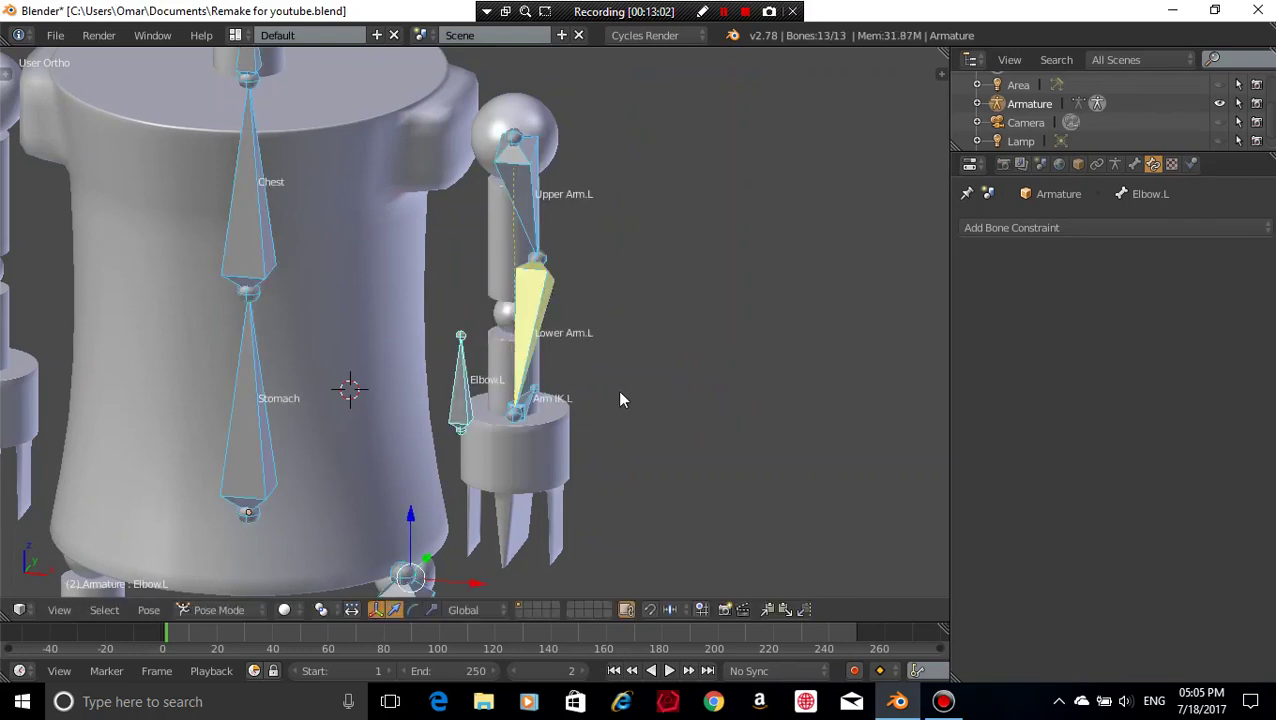
key("alt+g")
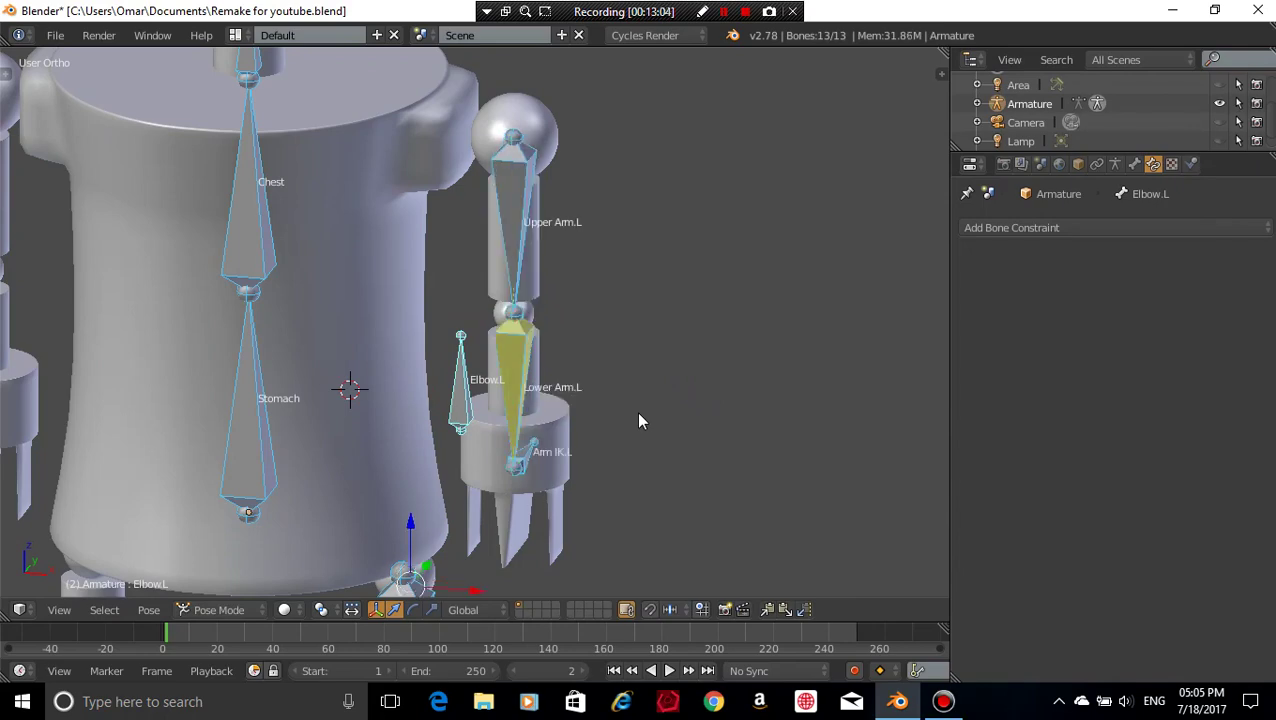
key("a")
- Try rotating Foot IK.L in the right side view to test how the foot follows
middle_click_drag(631, 417, 445, 440, "shift")
right_click(648, 565)
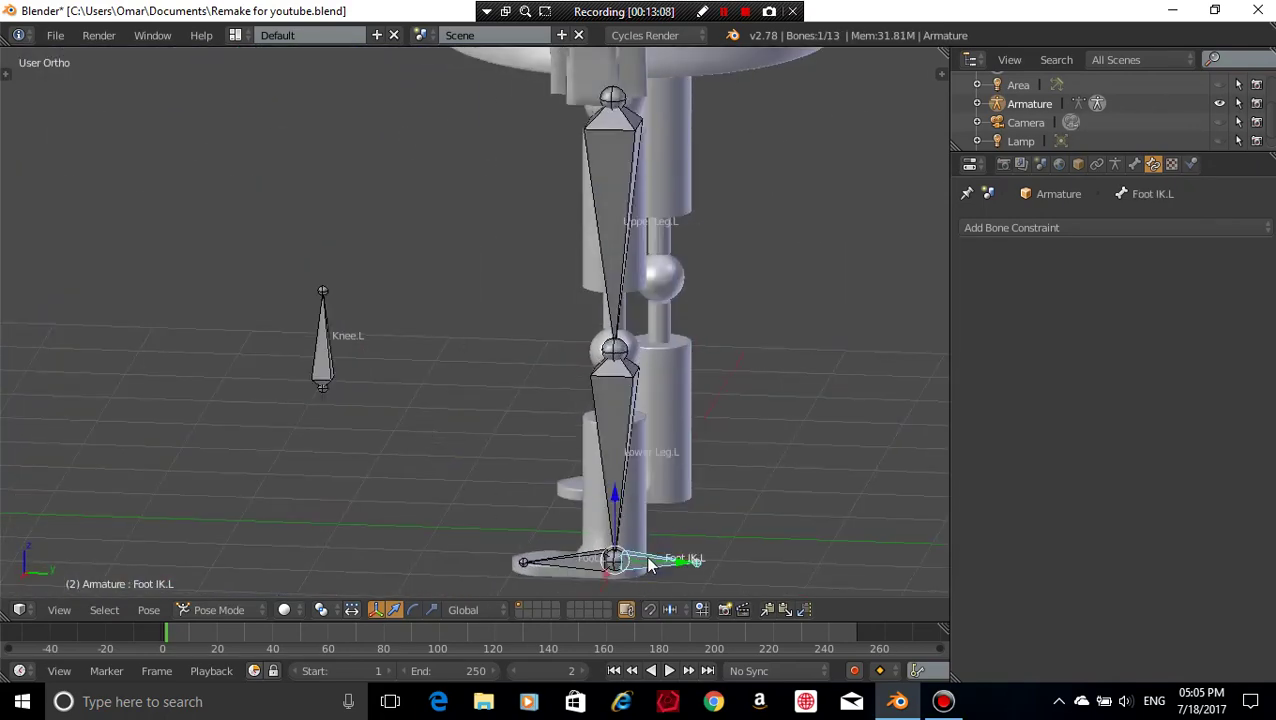
key("KP_3")
middle_click_drag(632, 382, 615, 514, "shift")
scroll(570, 208, "up", 4)
scroll(615, 514, "down", 1)
middle_click_drag(673, 396, 666, 445, "shift")
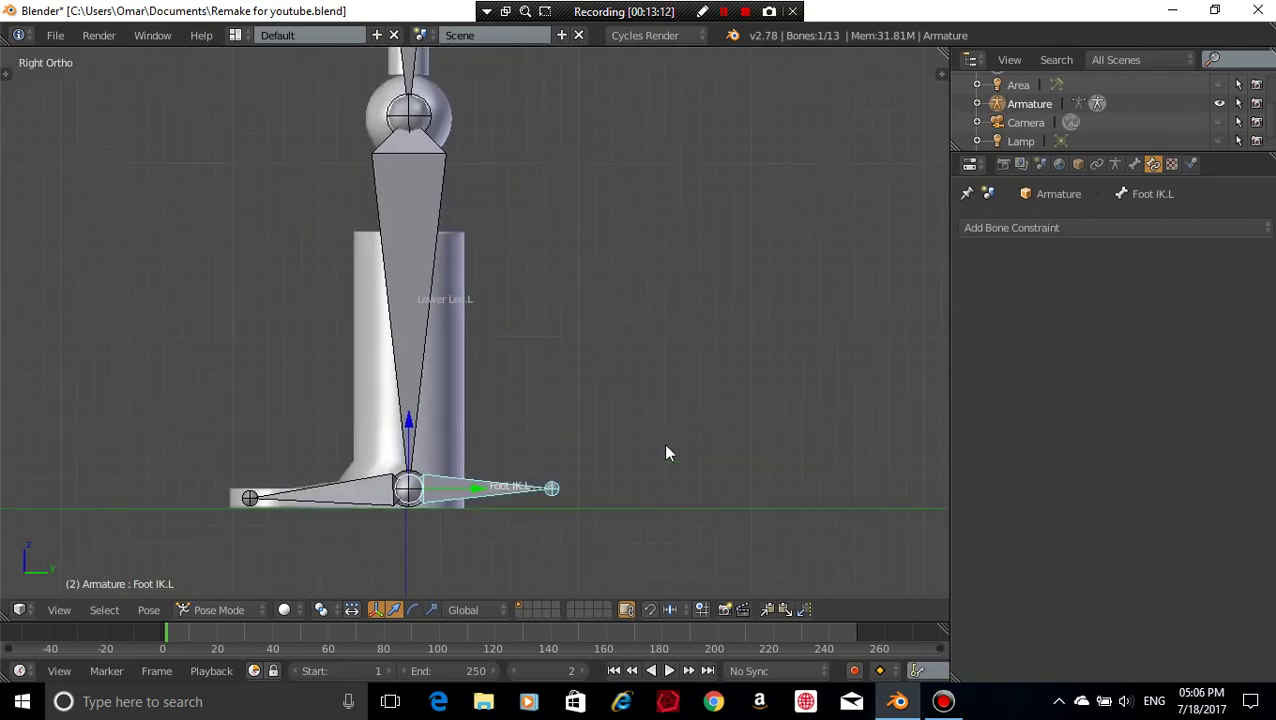
key("r")
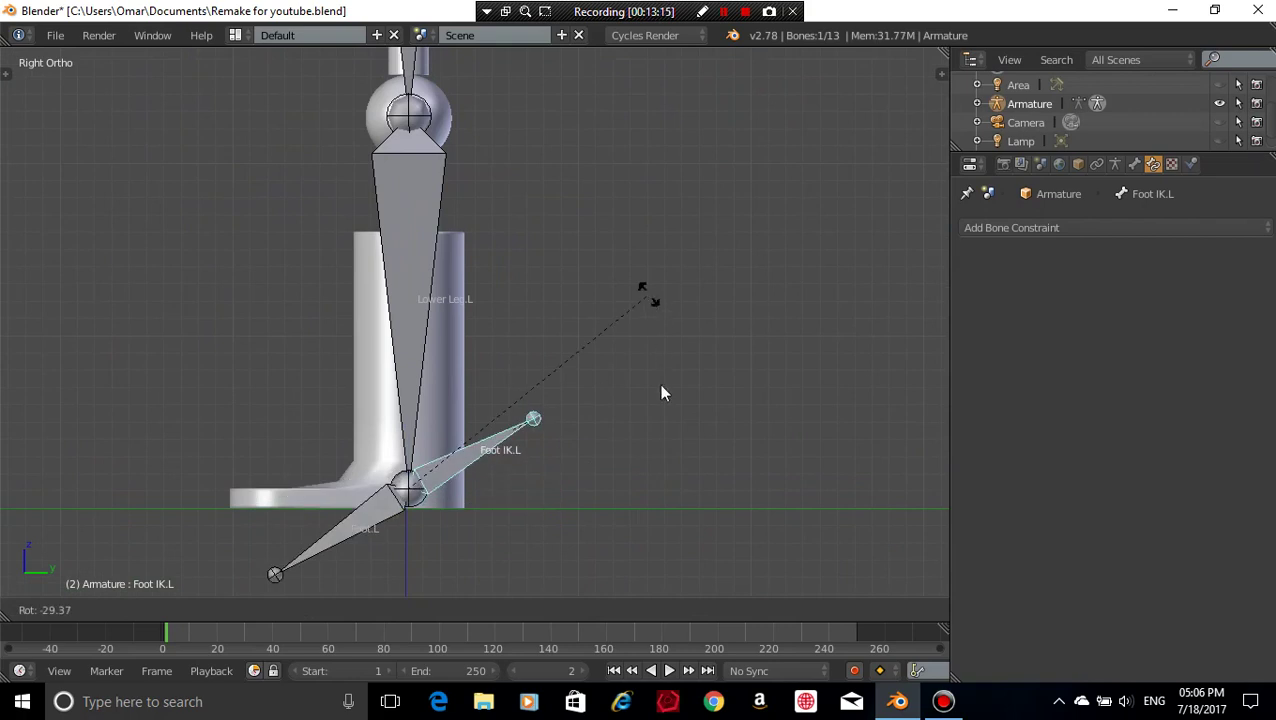
right_click(620, 352)
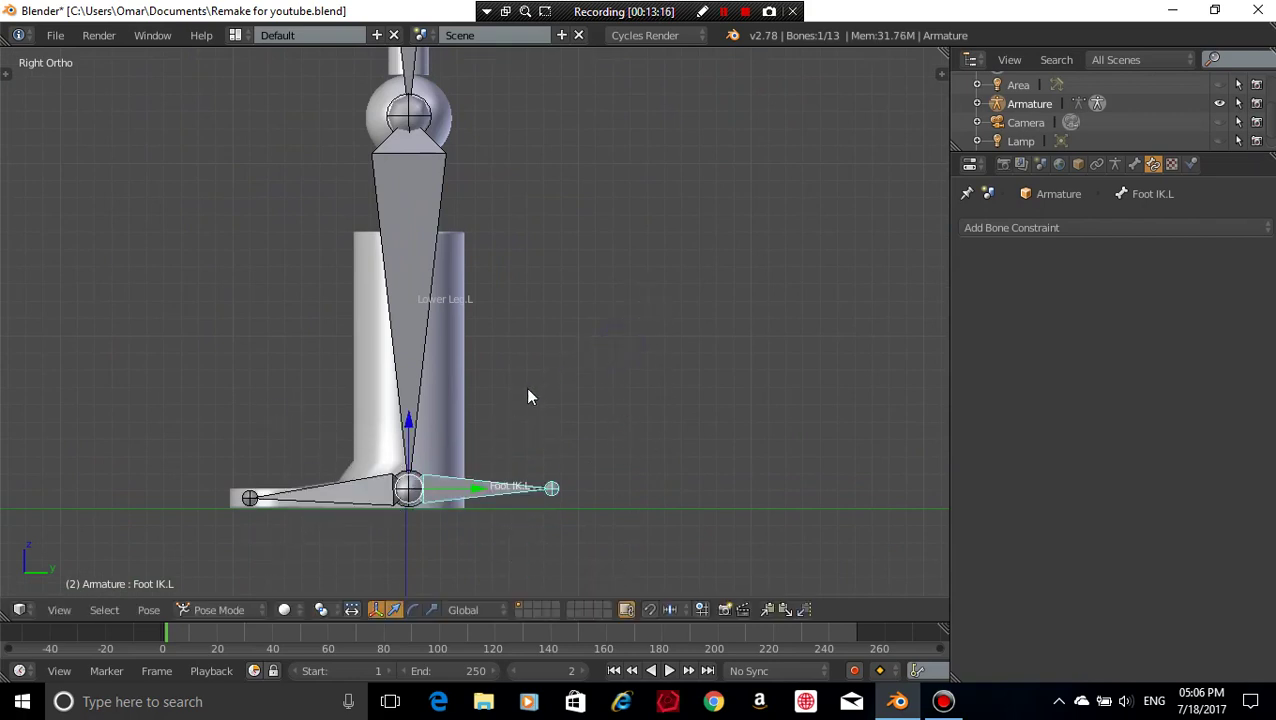
- Add an IK constraint to Lower Leg.L that targets the Foot IK.L bone
key("a")
right_click(453, 486)
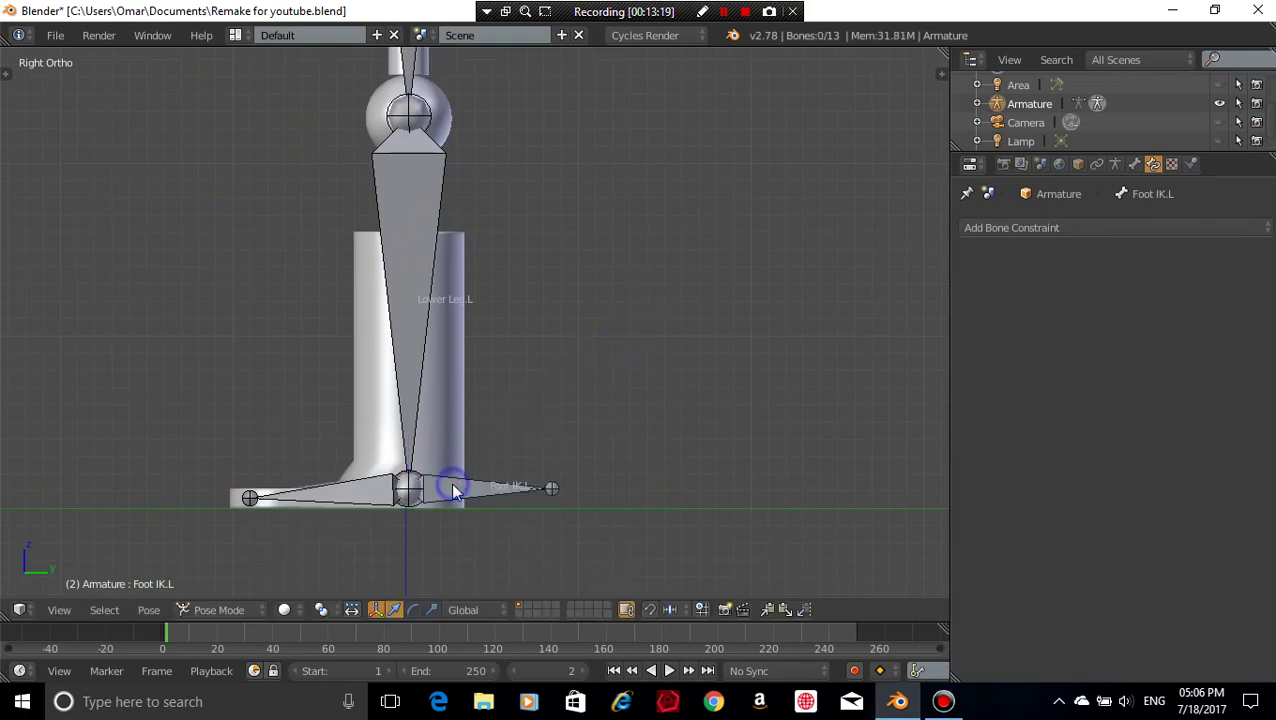
right_click(427, 229, "shift")
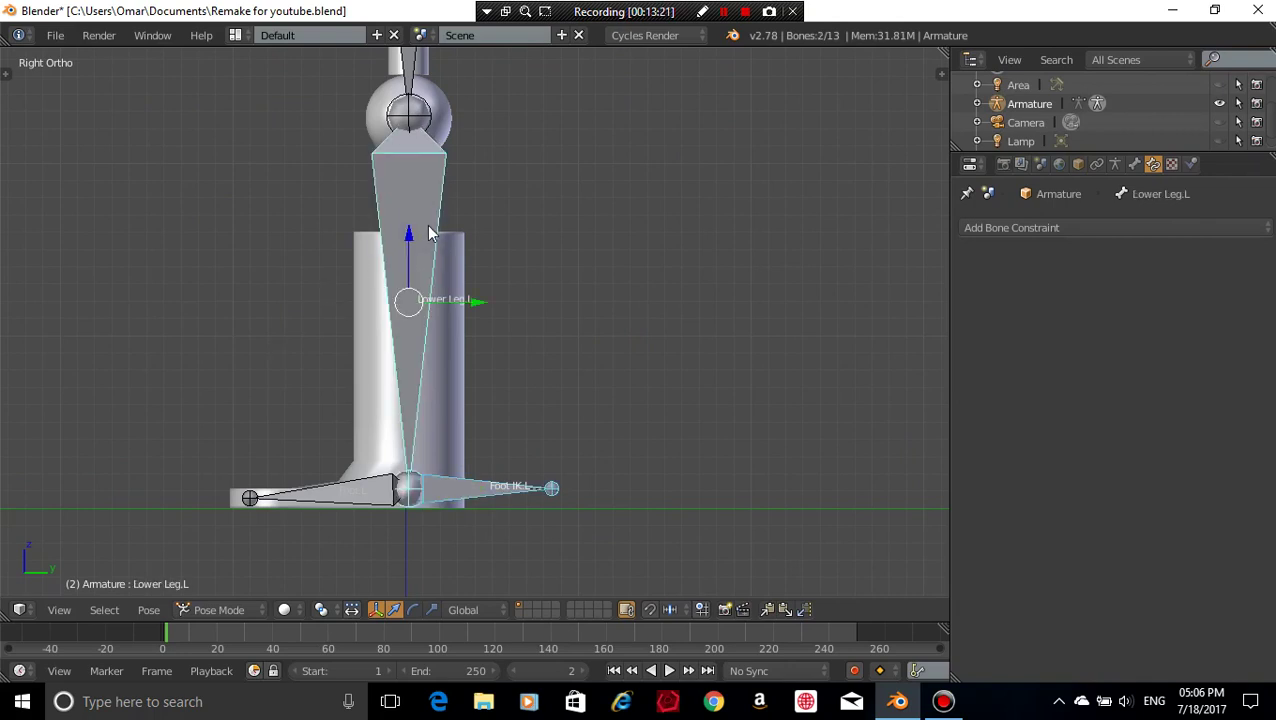
scroll(566, 253, "down", 3)
middle_click_drag(658, 302, 677, 411, "shift")
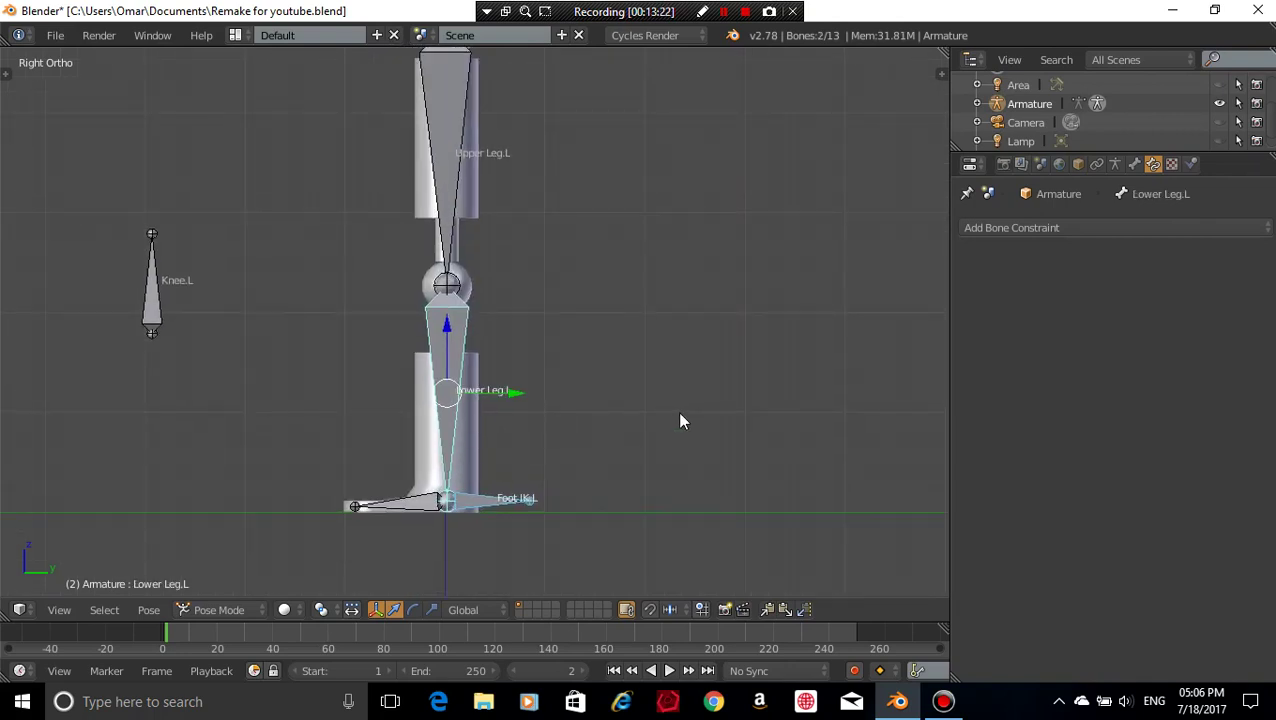
key("shift+ctrl+c")
left_click(679, 416)
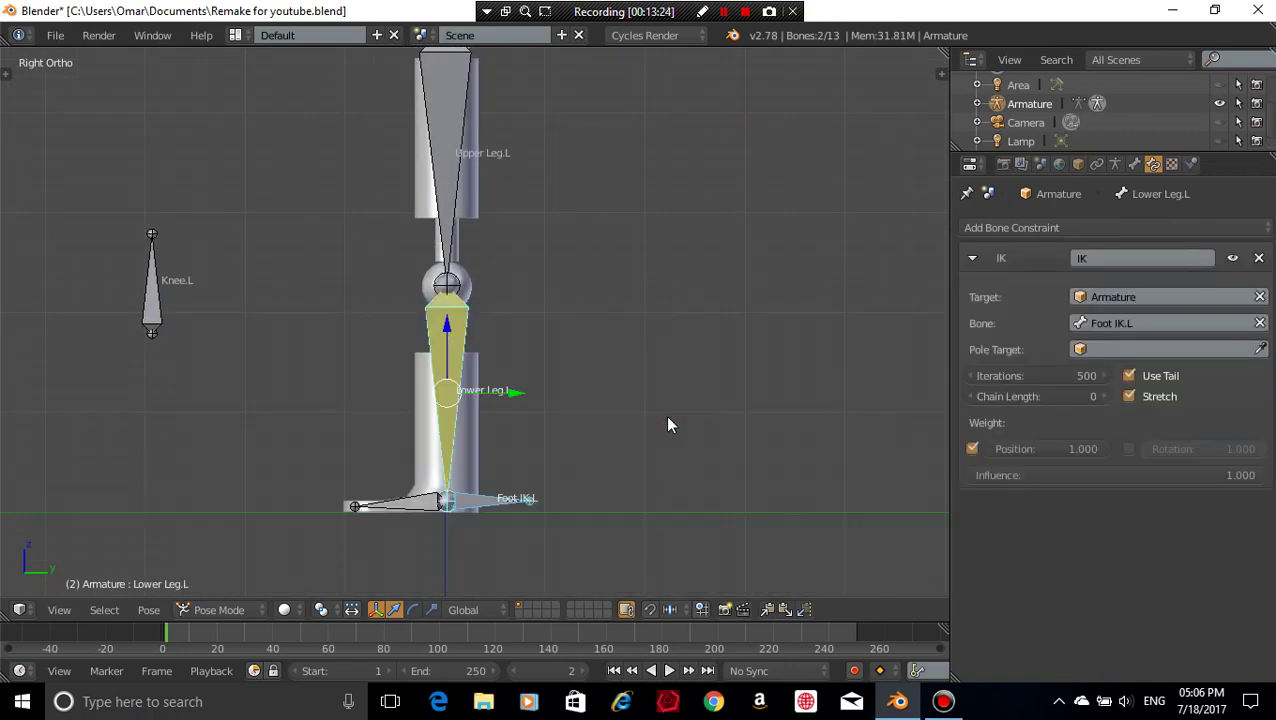
- Set the chain length of Lower Leg.L's IK constraint to 2
right_click(439, 307)
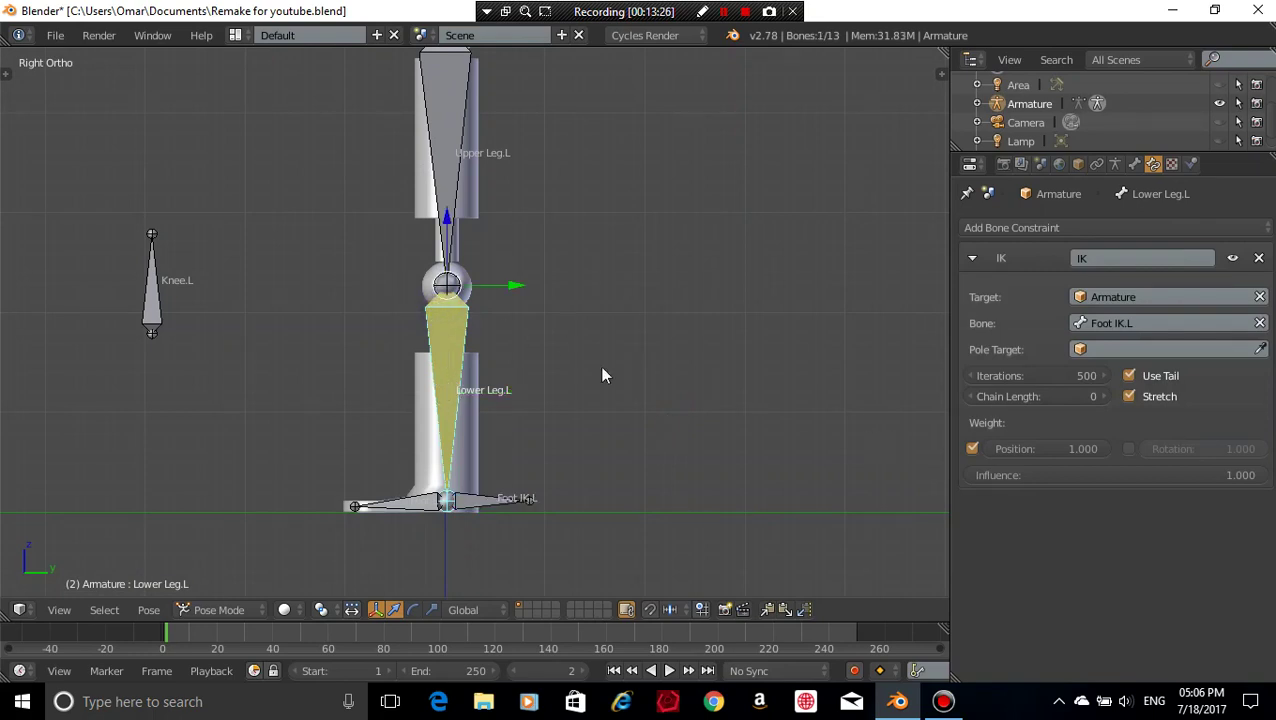
left_click(1104, 397)
left_click(1104, 397)
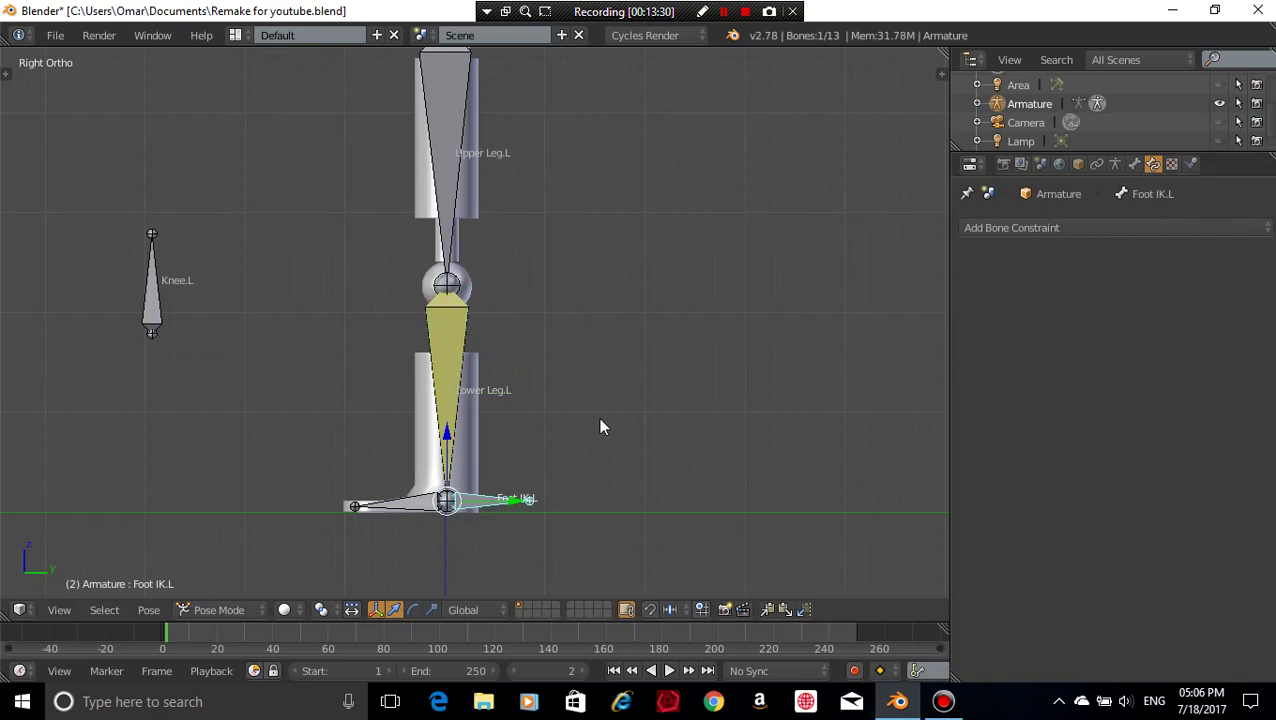
- Try raising Foot IK.L to test how the left leg bends without a pole target
middle_click_drag(598, 417, 630, 429, "shift")
key("g")
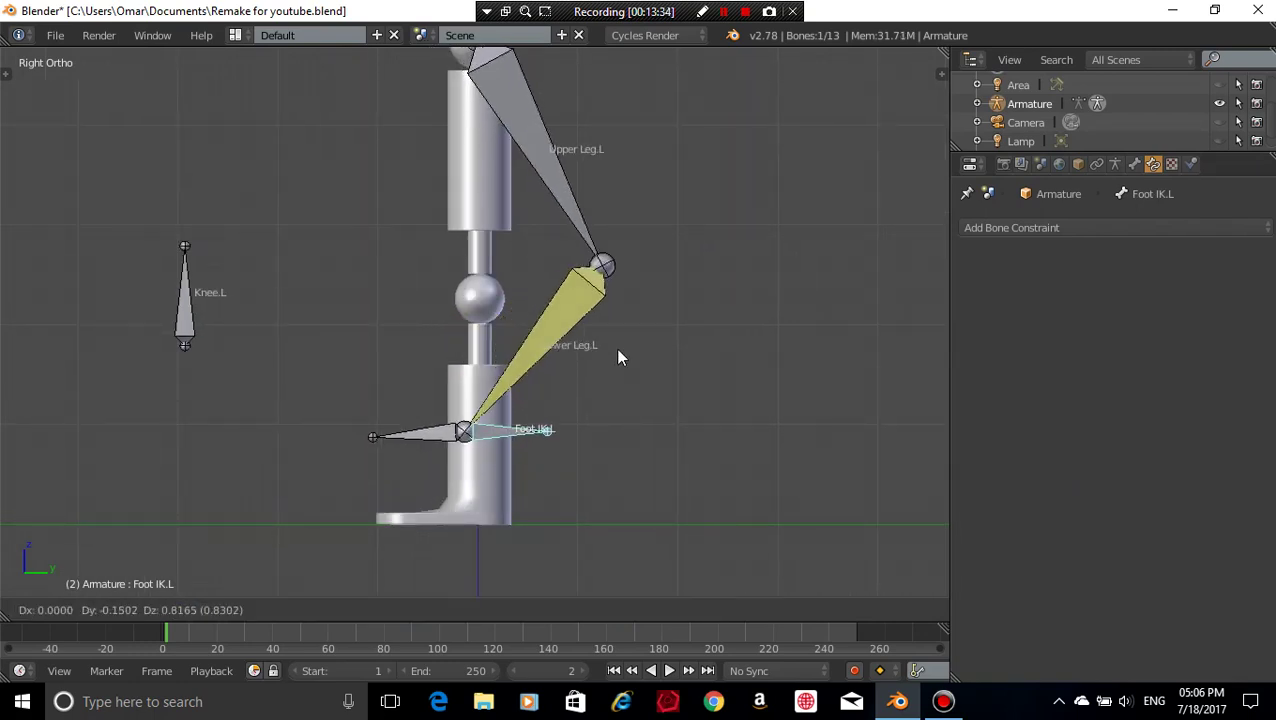
right_click(618, 350)
right_click(478, 335)
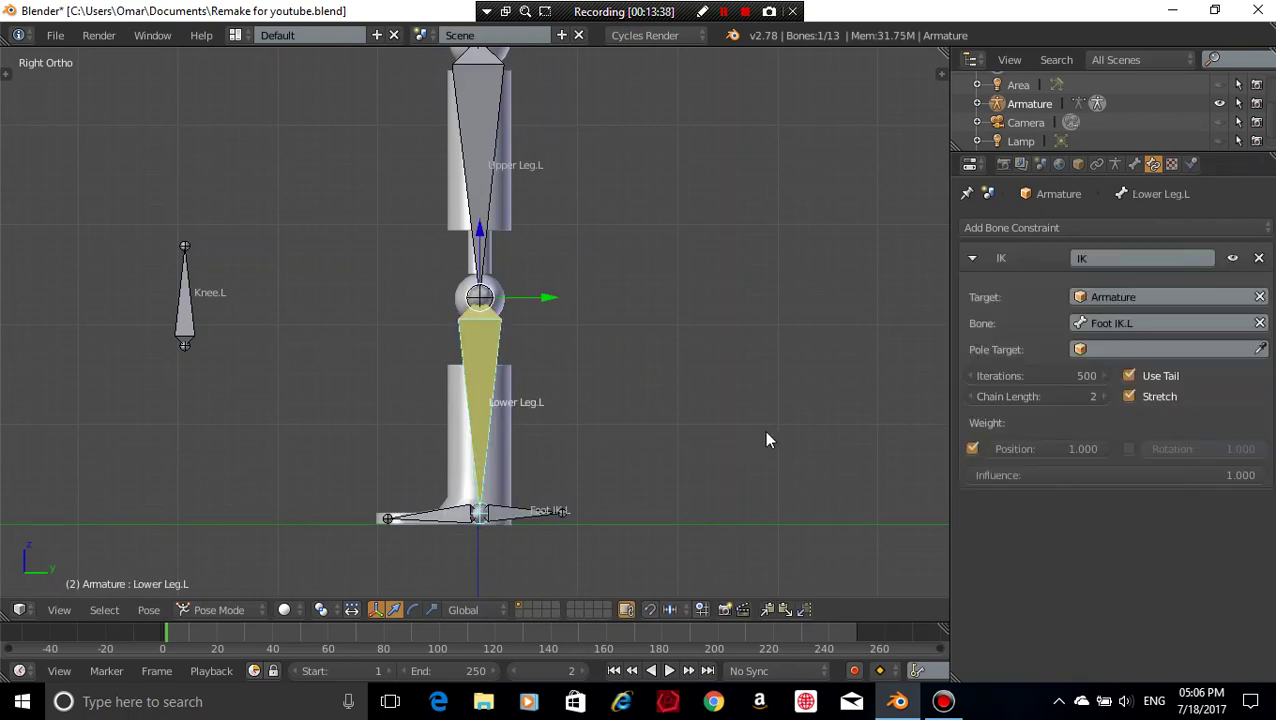
left_click(1119, 350)
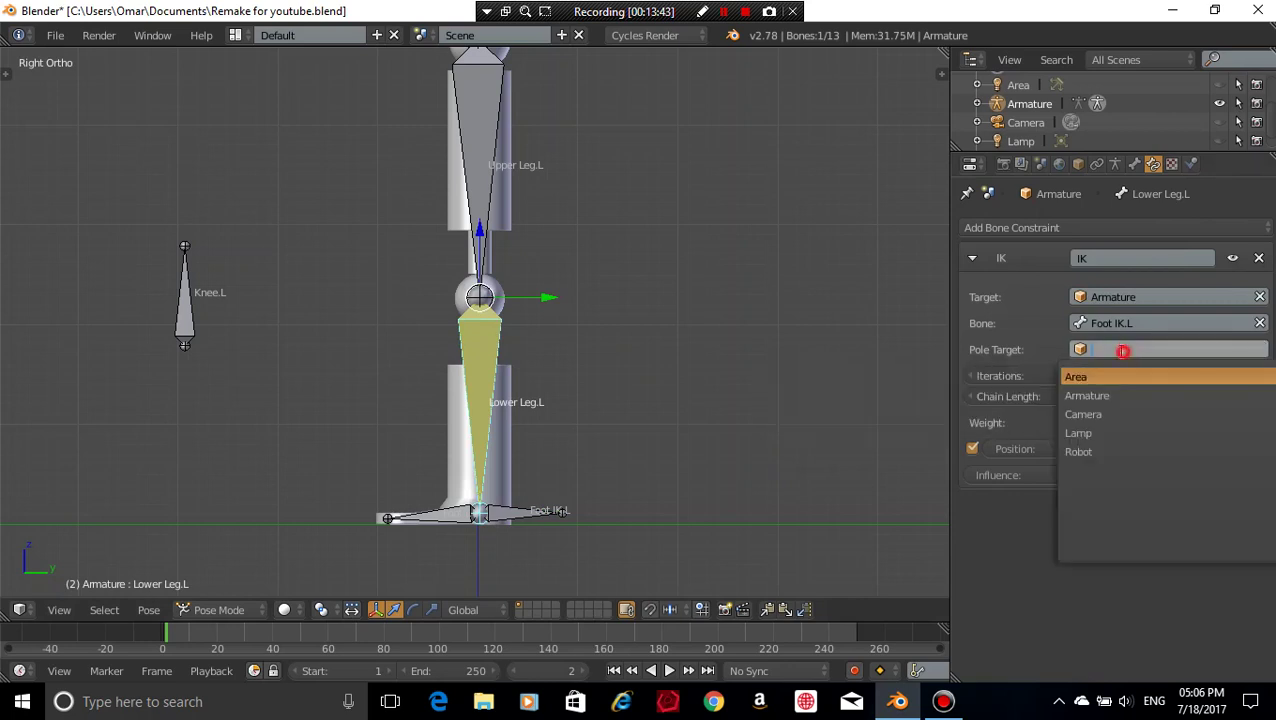
left_click(1076, 413)
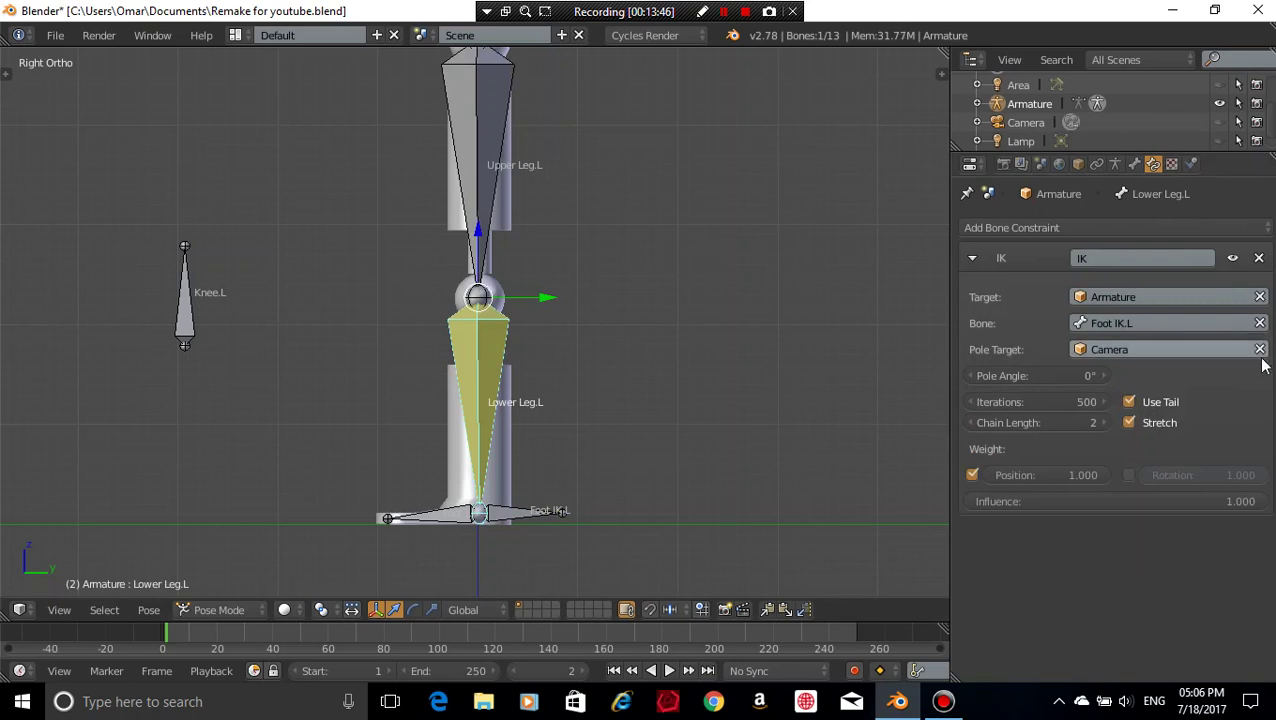
key("ctrl+z")
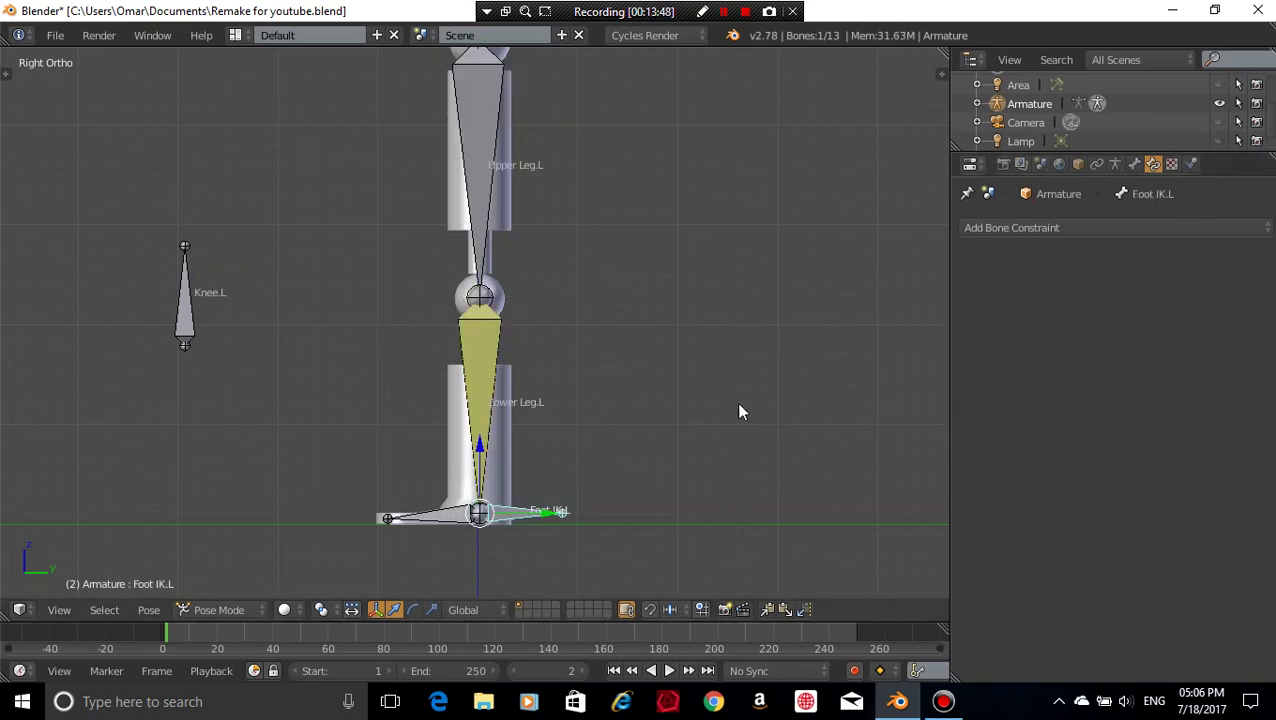
- Set the pole target of Lower Leg.L's IK constraint to Armature, with Knee.L as the pole bone
right_click(490, 352)
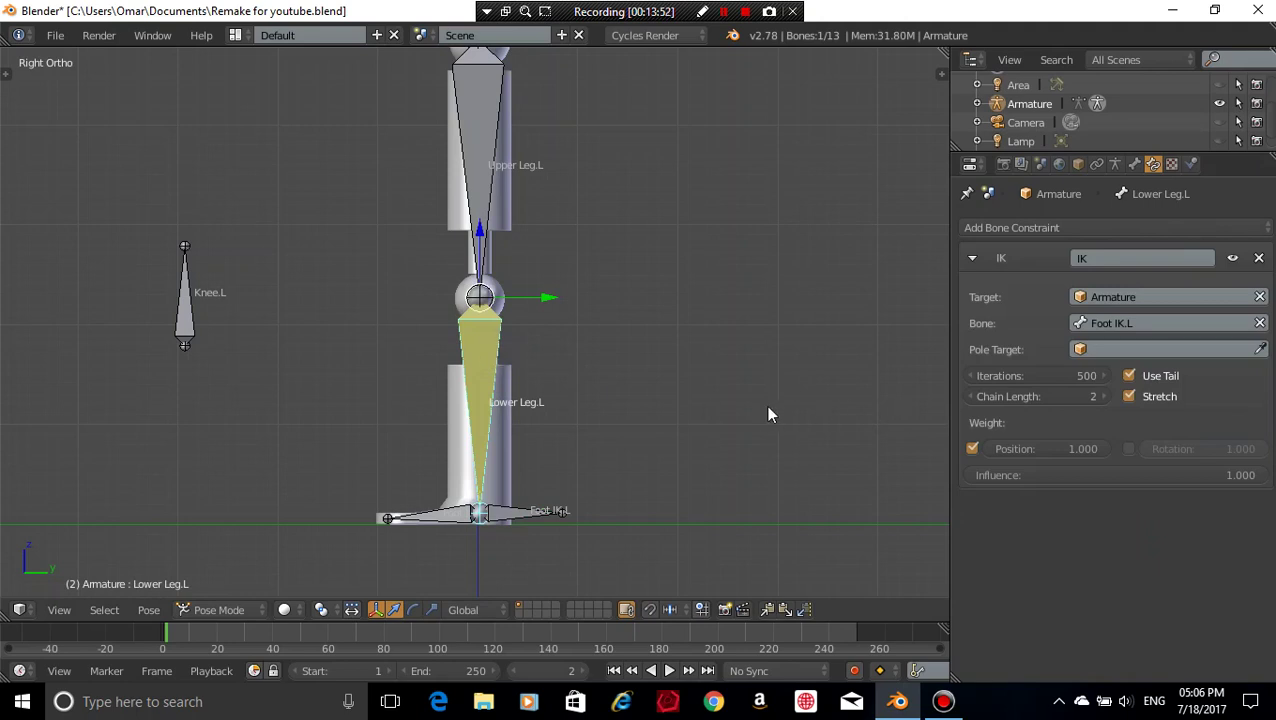
left_click(1186, 349)
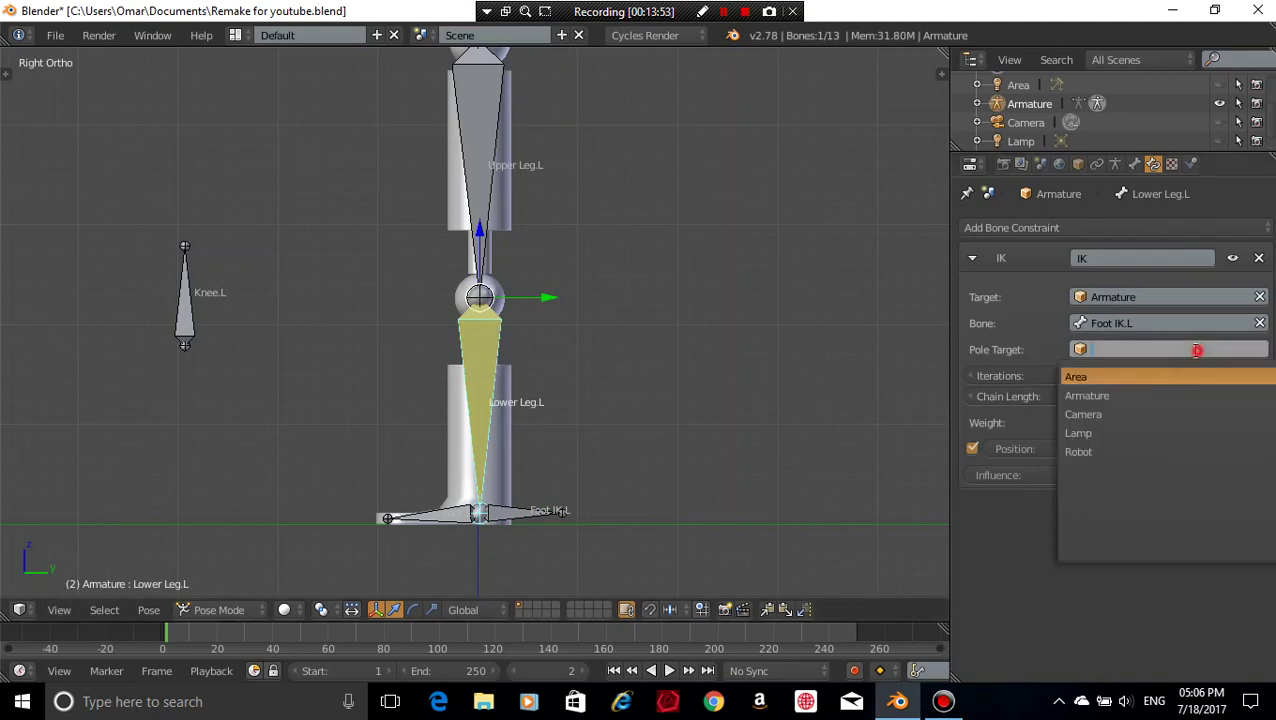
left_click(1112, 395)
left_click(1124, 378)
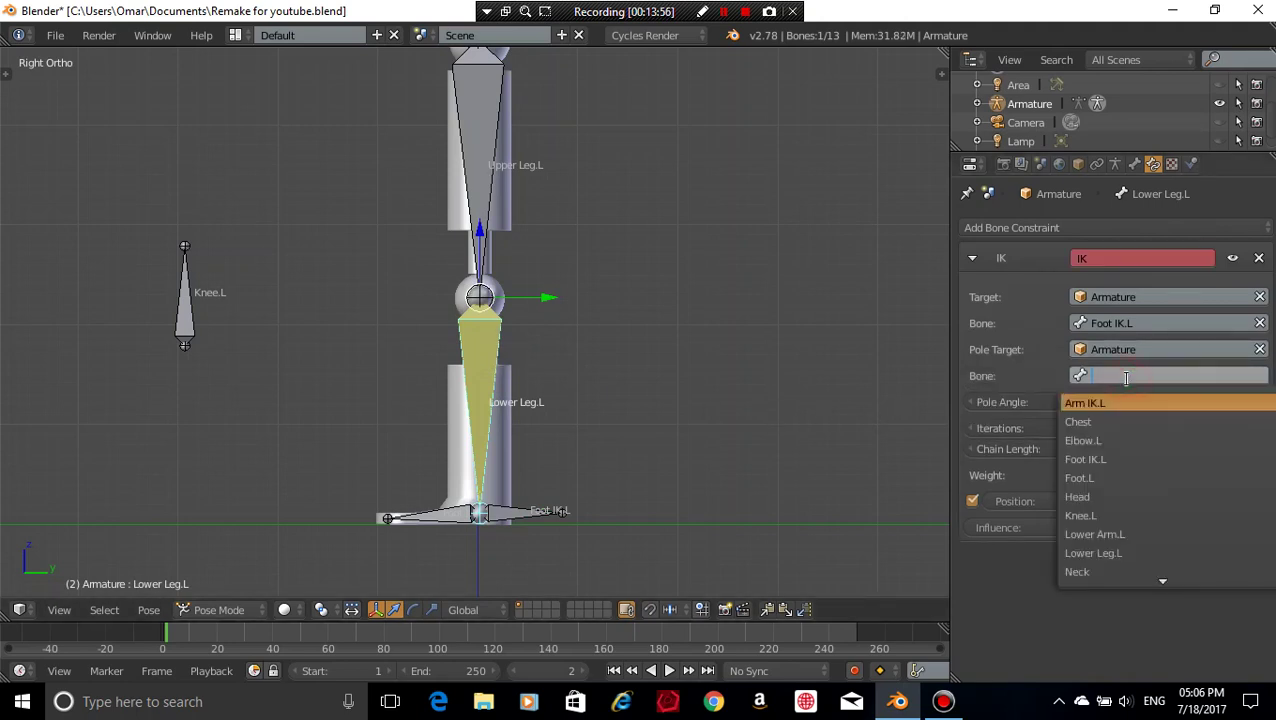
left_click(1115, 516)
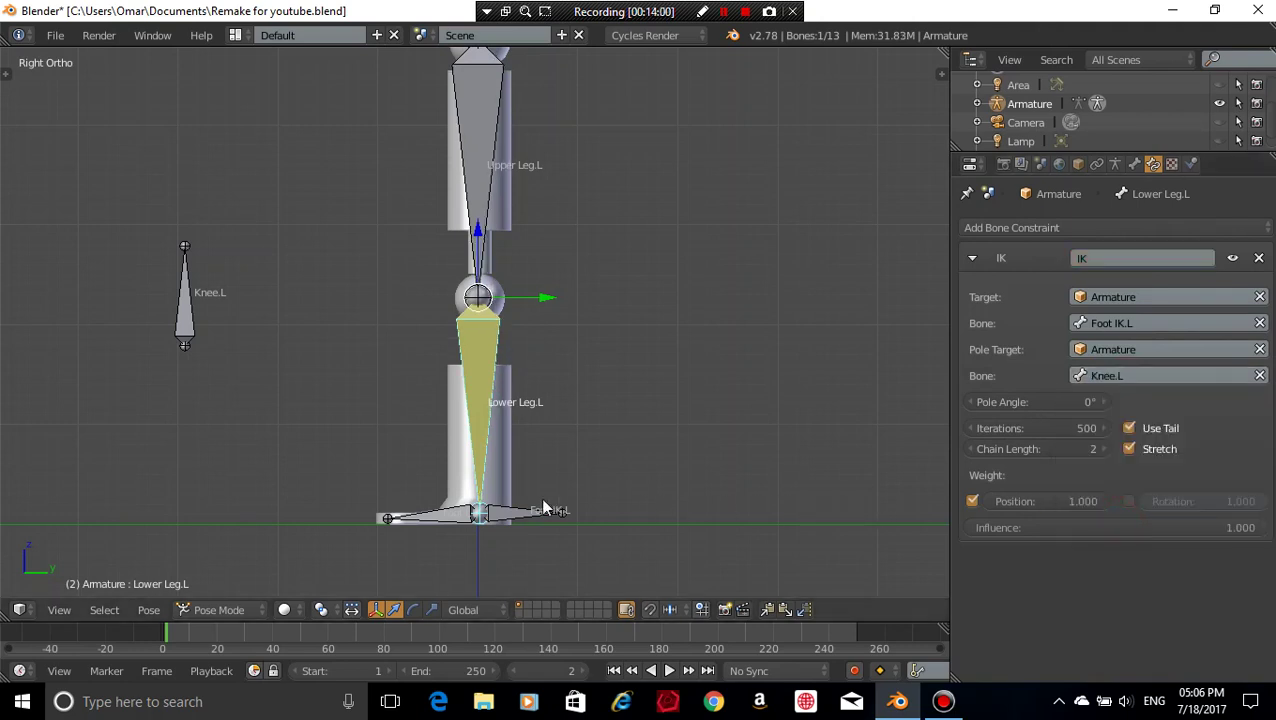
- Raise Foot IK.L to bend the left knee forward, and rotate it to tip the foot downward
right_click(503, 513)
key("g")
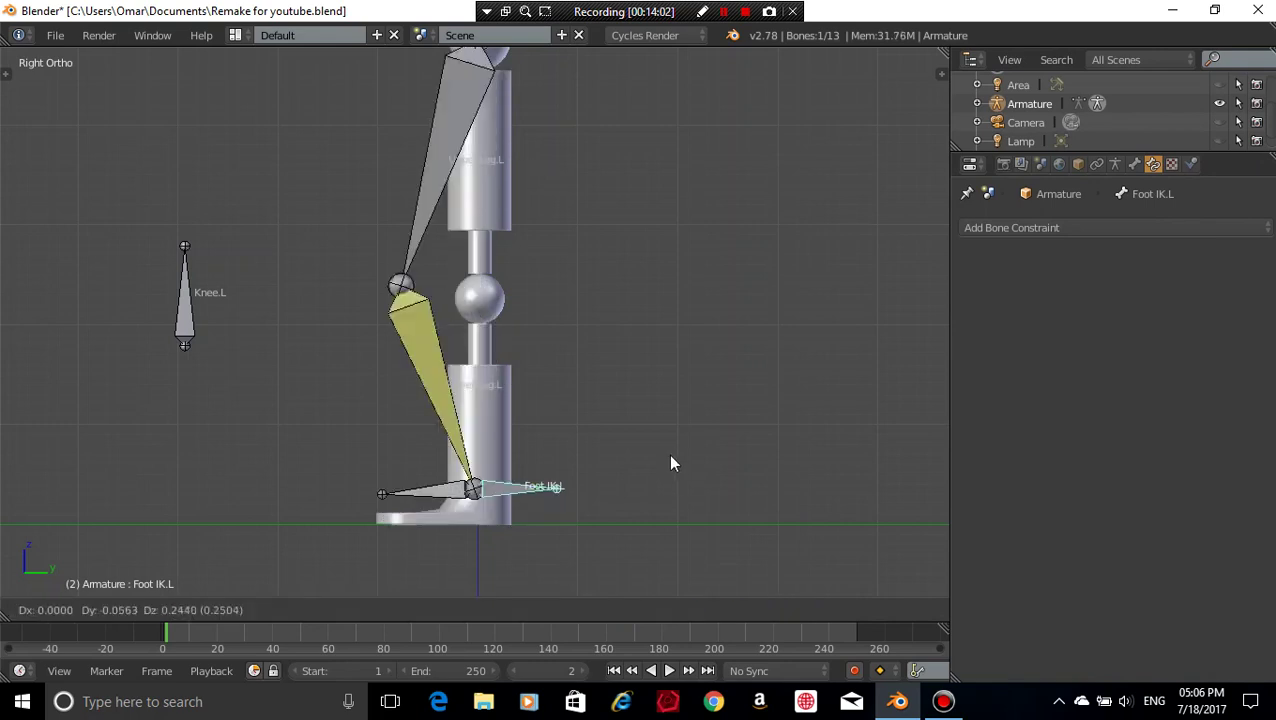
left_click(611, 390)
key("r")
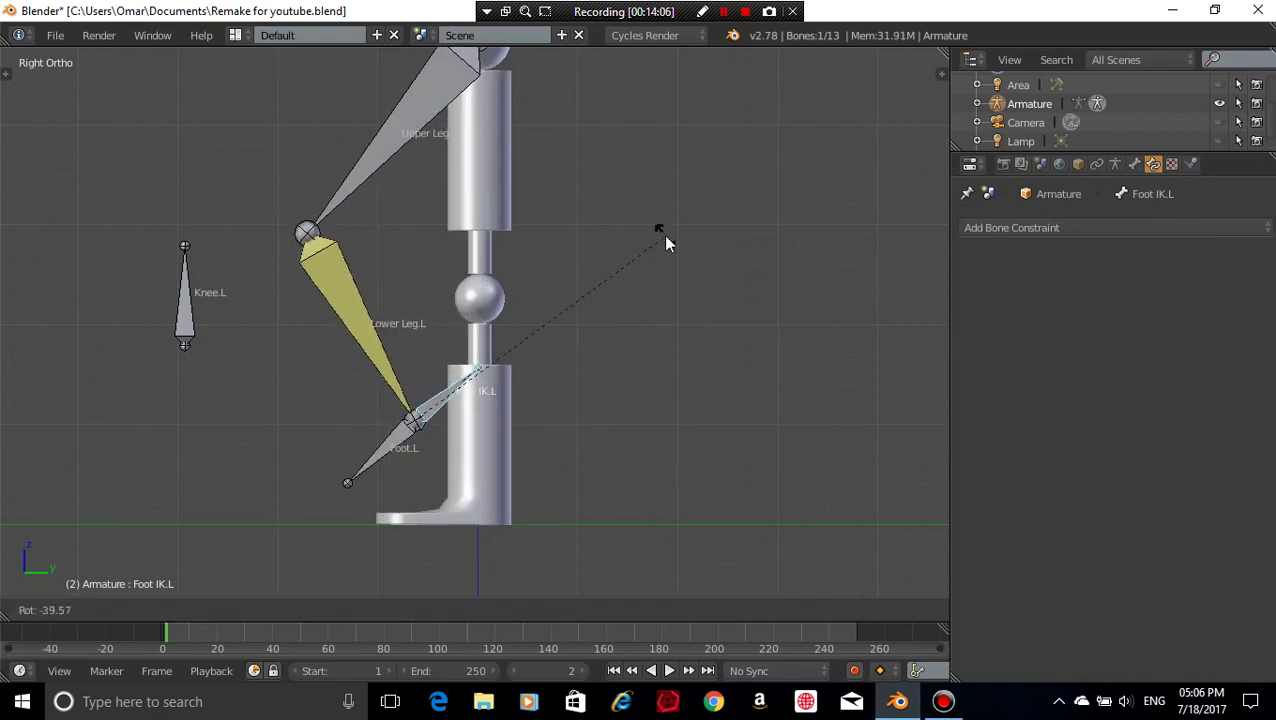
right_click(666, 237)
- Try moving the Knee.L pole target from a front-facing view to test the knee direction
middle_click_drag(666, 237, 854, 282)
right_click(221, 338)
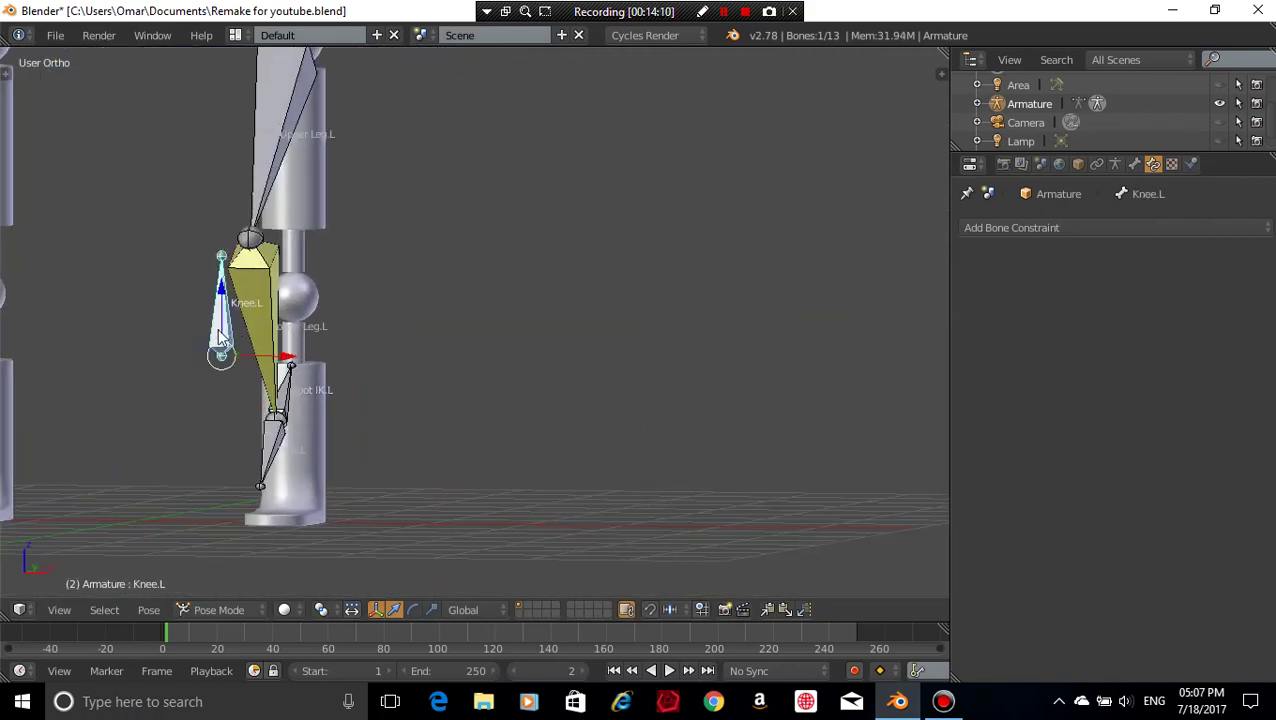
key("g")
right_click(502, 412)
- Clear the pose location and rotation of all bones to reset the left leg
key("a")
key("a")
key("alt+g")
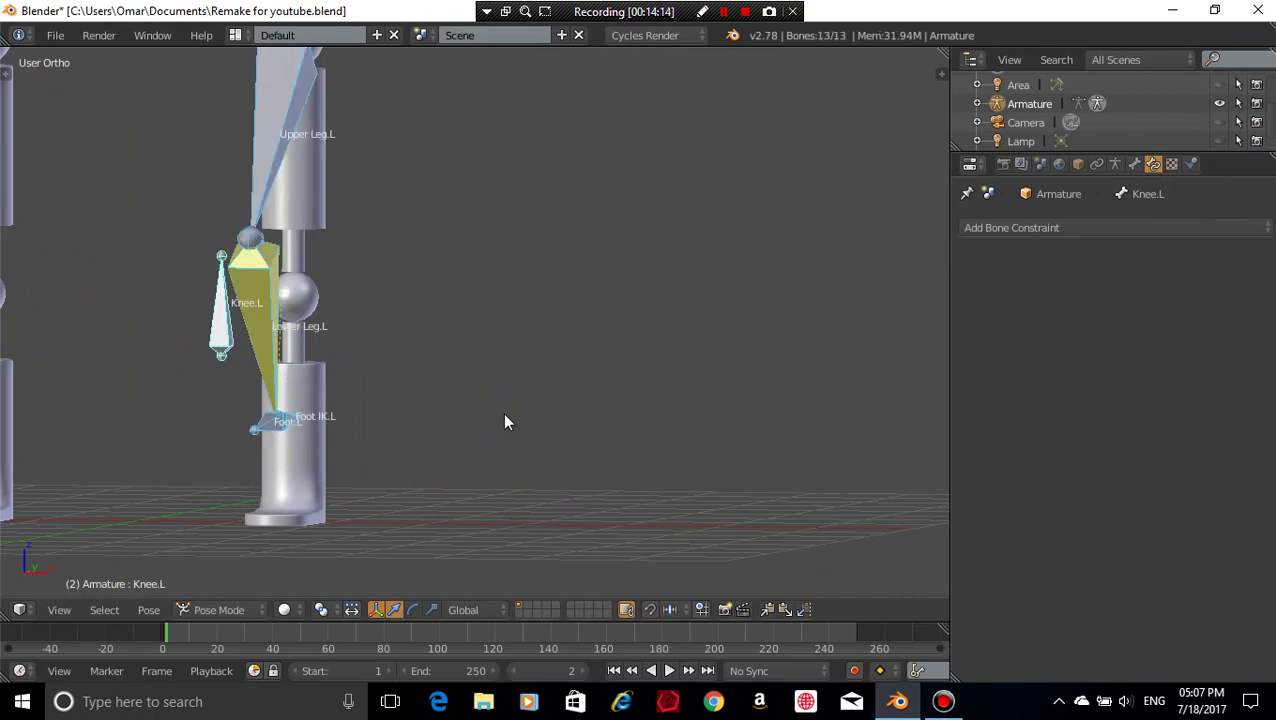
key("alt+r")
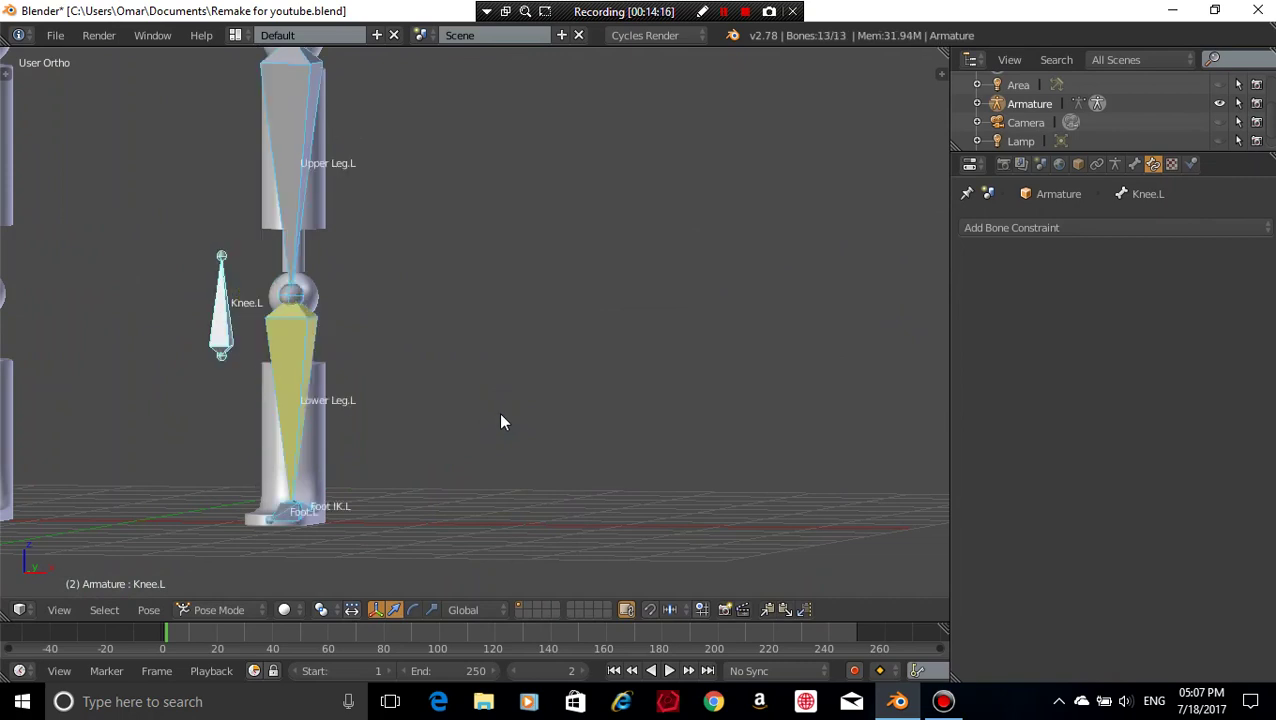
- Move the Knee.L pole target along the Y axis slightly farther in front of the leg
middle_click_drag(482, 413, 177, 273)
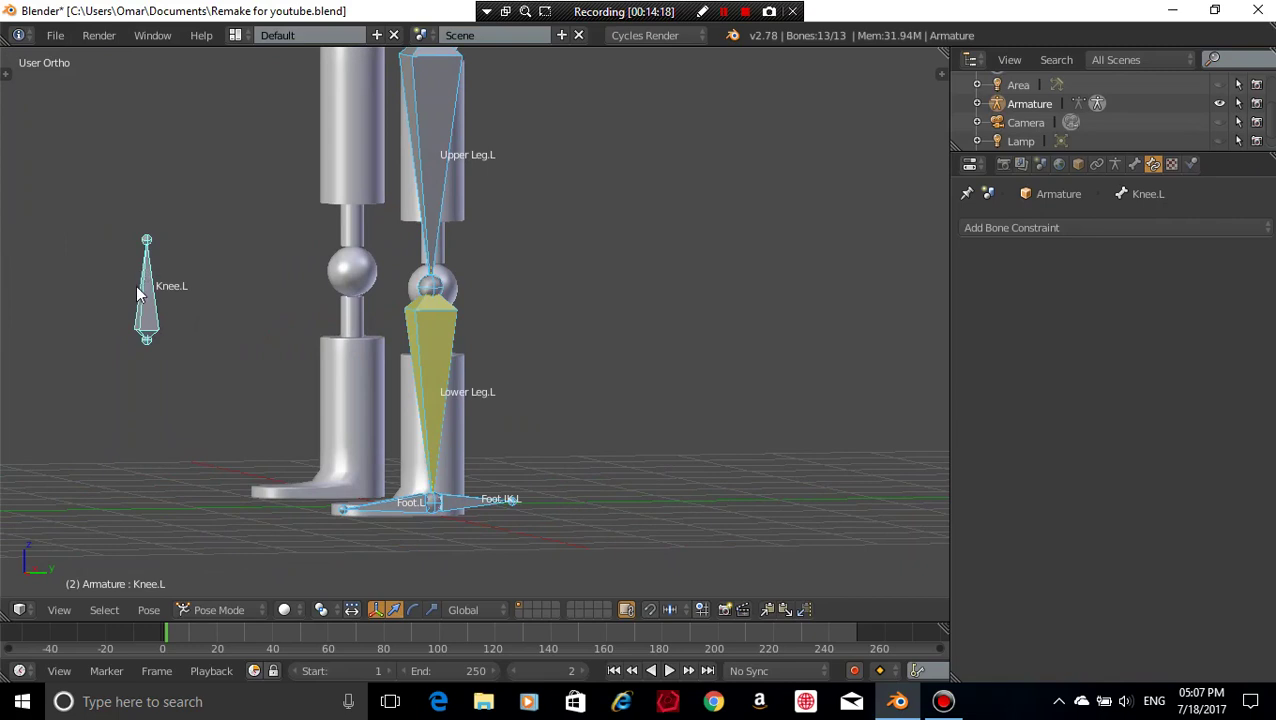
right_click(143, 300)
key("g")
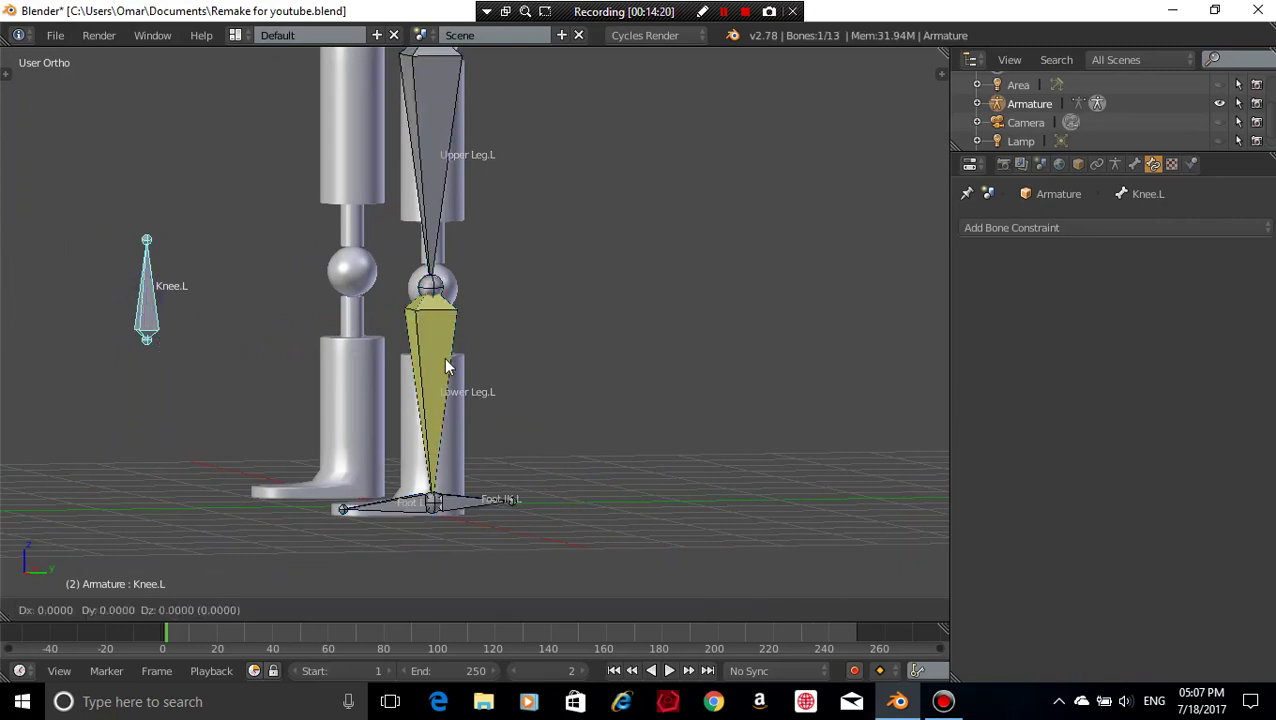
key("y")
left_click(417, 364)
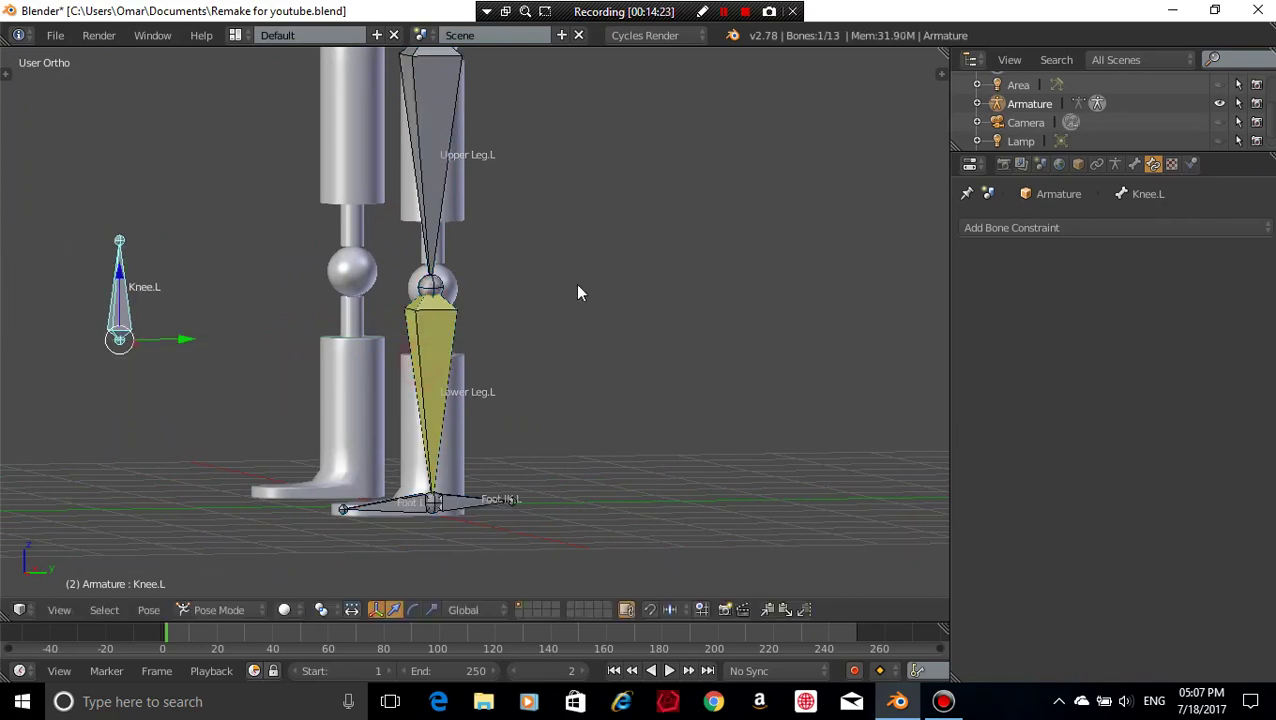
- Turn on the Screencast Keys display for the 3D view
key("KP_3")
key("KP_5")
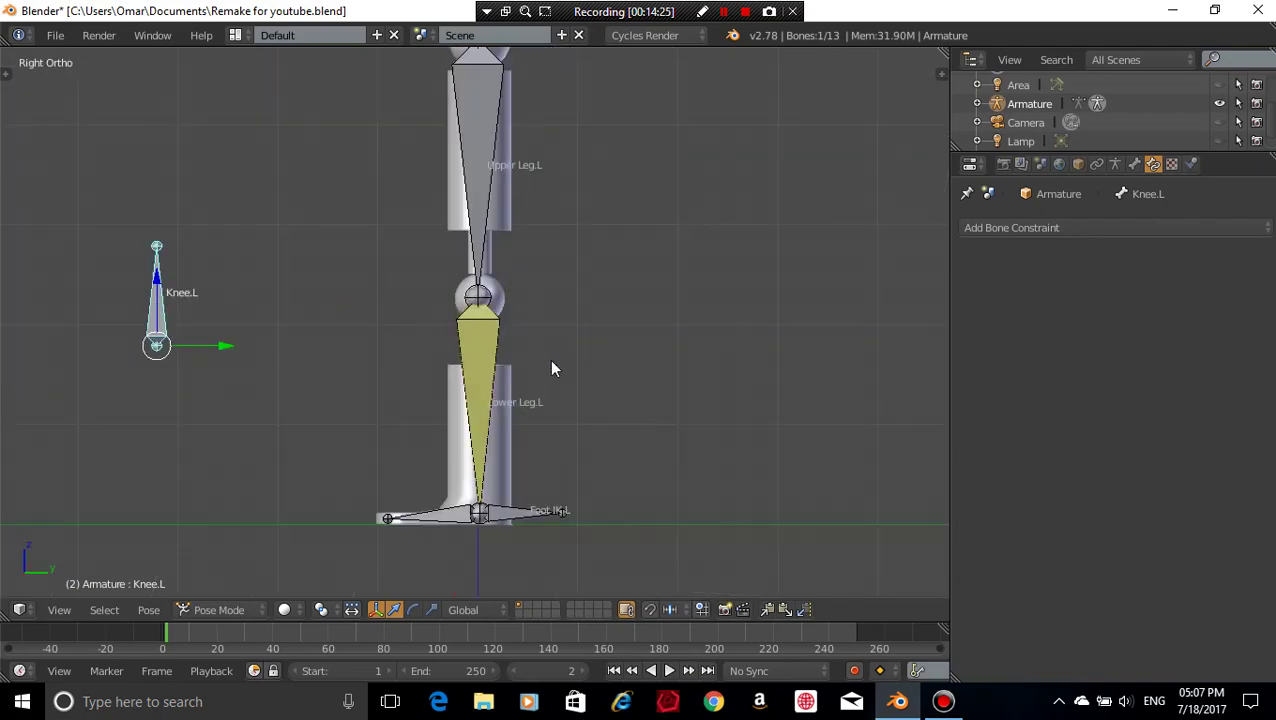
middle_click_drag(546, 361, 550, 306, "shift")
scroll(550, 306, "down", 4)
scroll(550, 306, "up", 2)
scroll(551, 306, "up", 1)
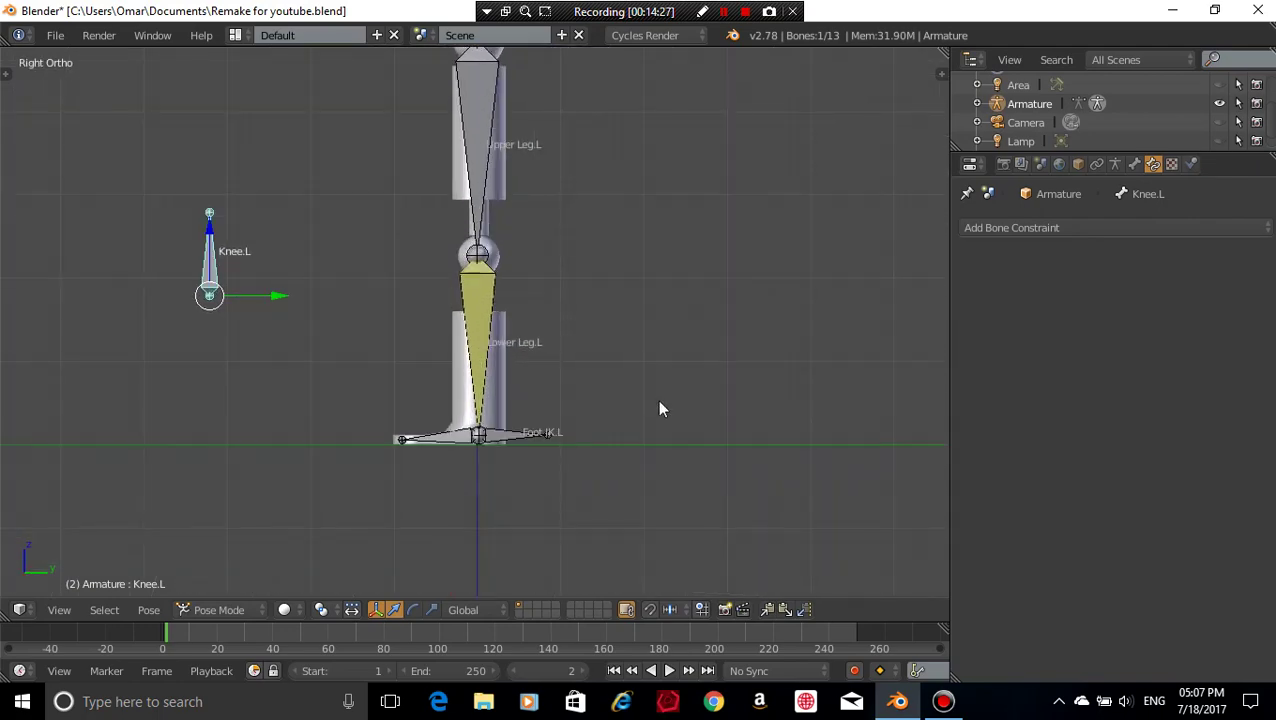
key("n")
scroll(724, 411, "down", 4)
scroll(809, 417, "down", 3)
scroll(806, 415, "down", 3)
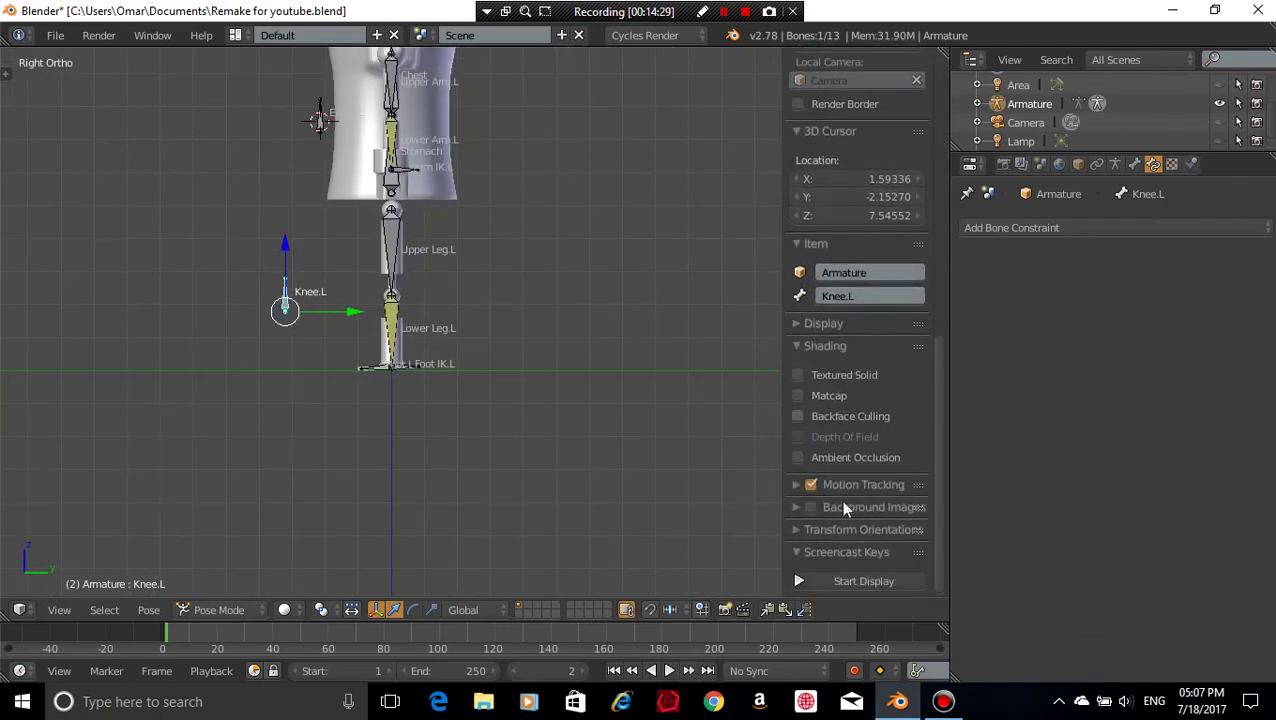
left_click(868, 580)
key("n")
- Try raising Foot IK.L from the side view to test how the left knee bends
scroll(585, 491, "up", 7)
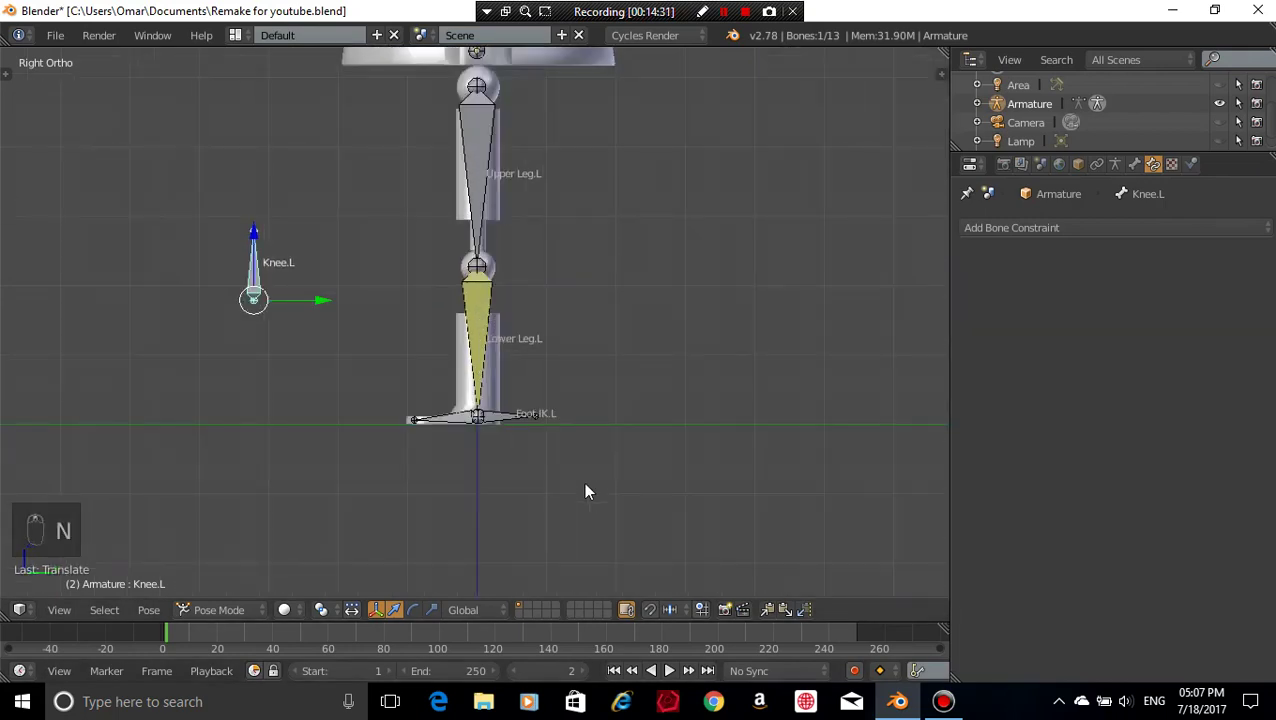
key("a")
right_click(524, 485)
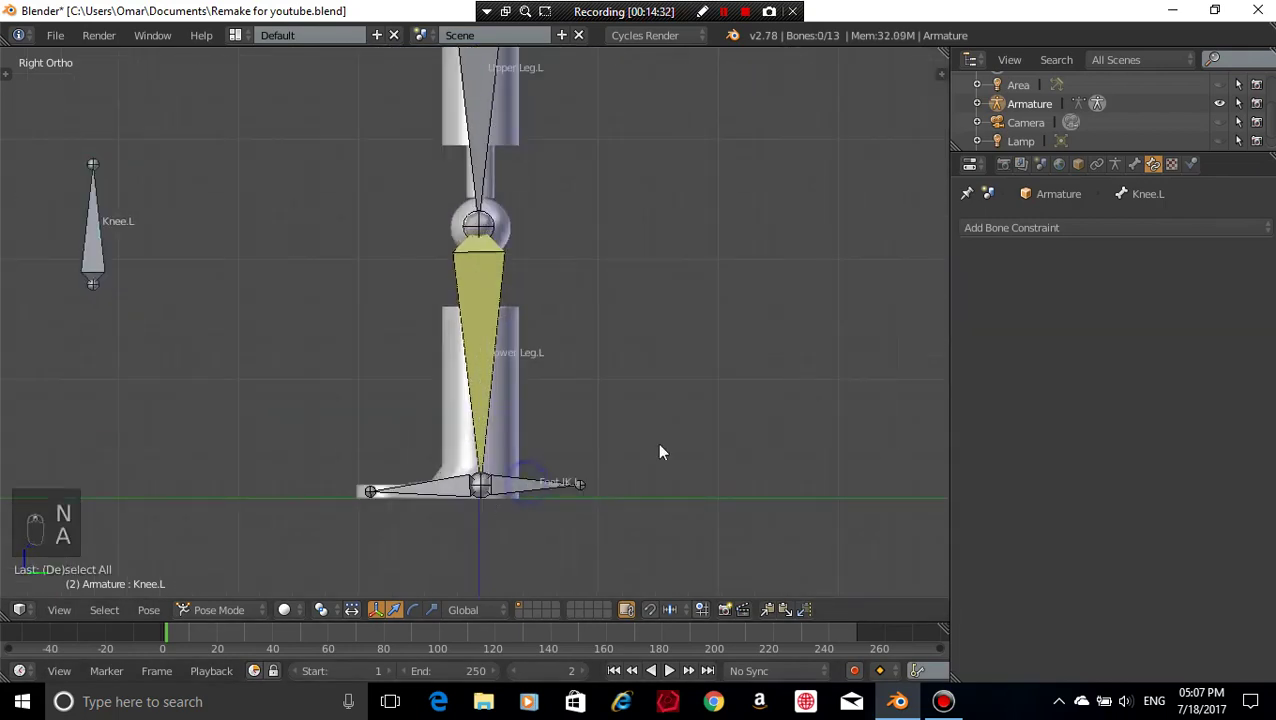
middle_click_drag(696, 405, 696, 440, "shift")
key("g")
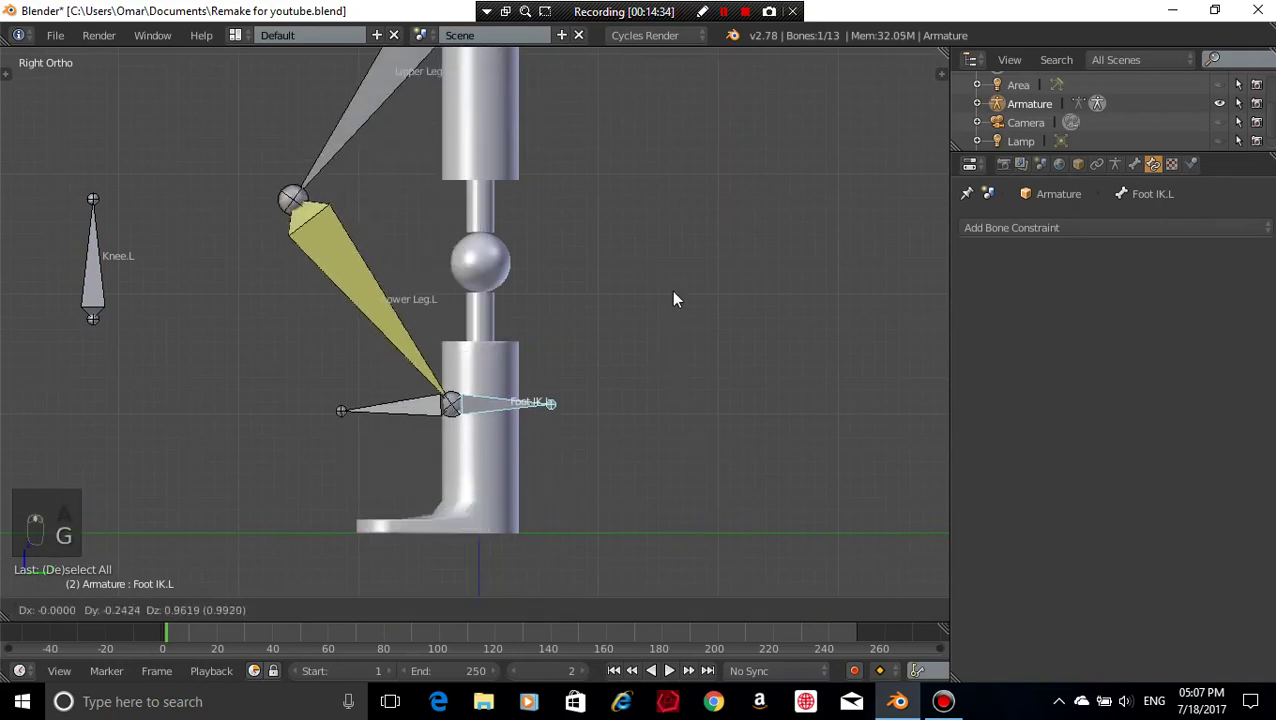
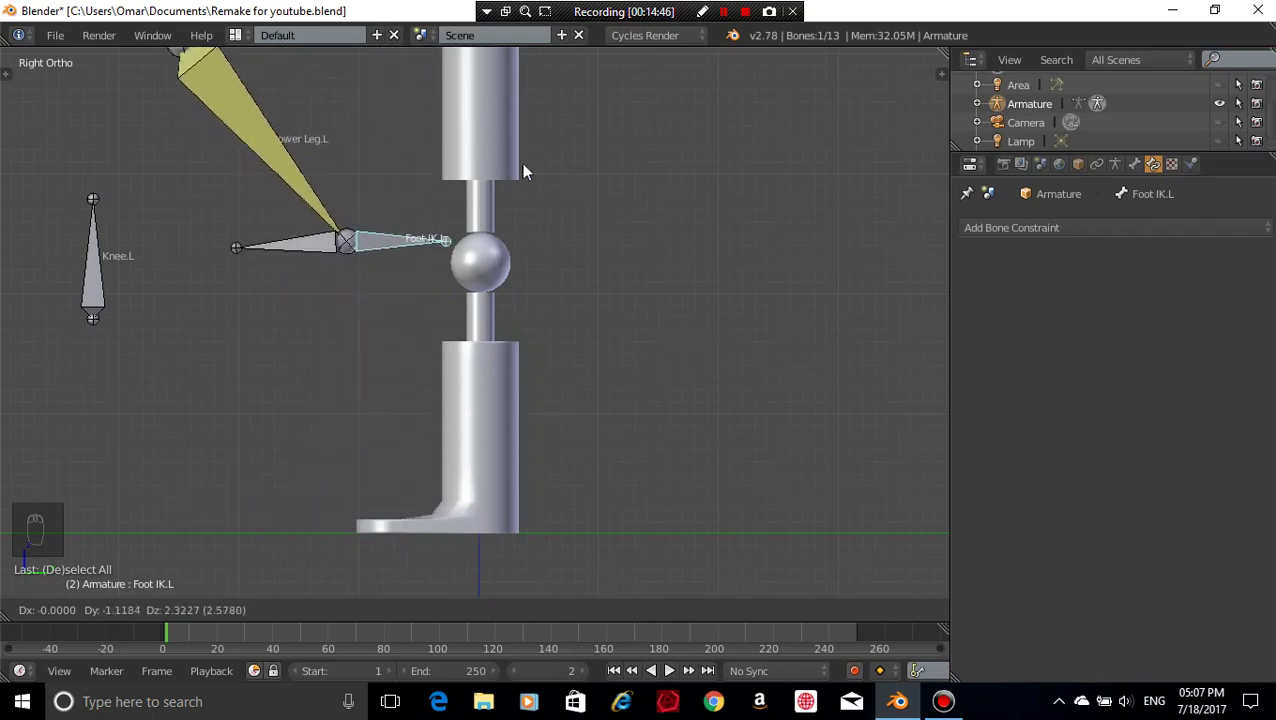
right_click(695, 354)
- Deselect all bones and save the project over Remake for youtube.blend
middle_click_drag(692, 366, 783, 461)
scroll(672, 384, "down", 4)
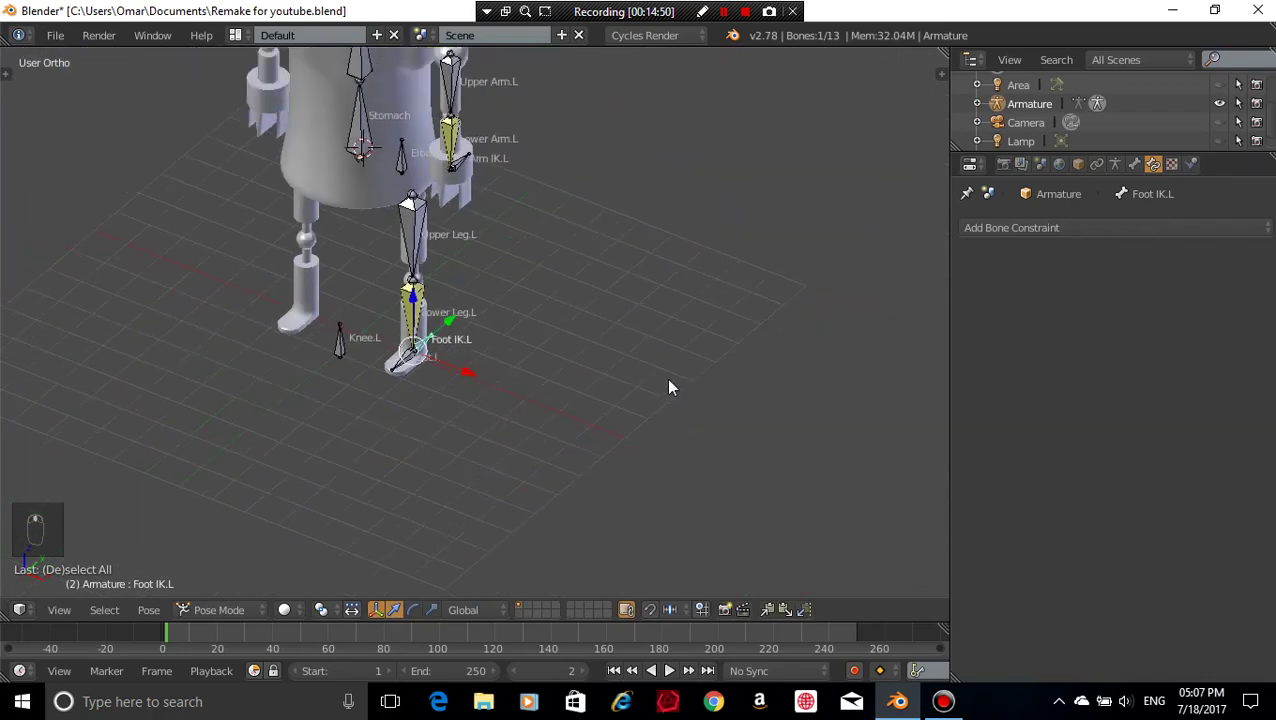
scroll(667, 379, "up", 2)
middle_click_drag(625, 198, 641, 395, "shift")
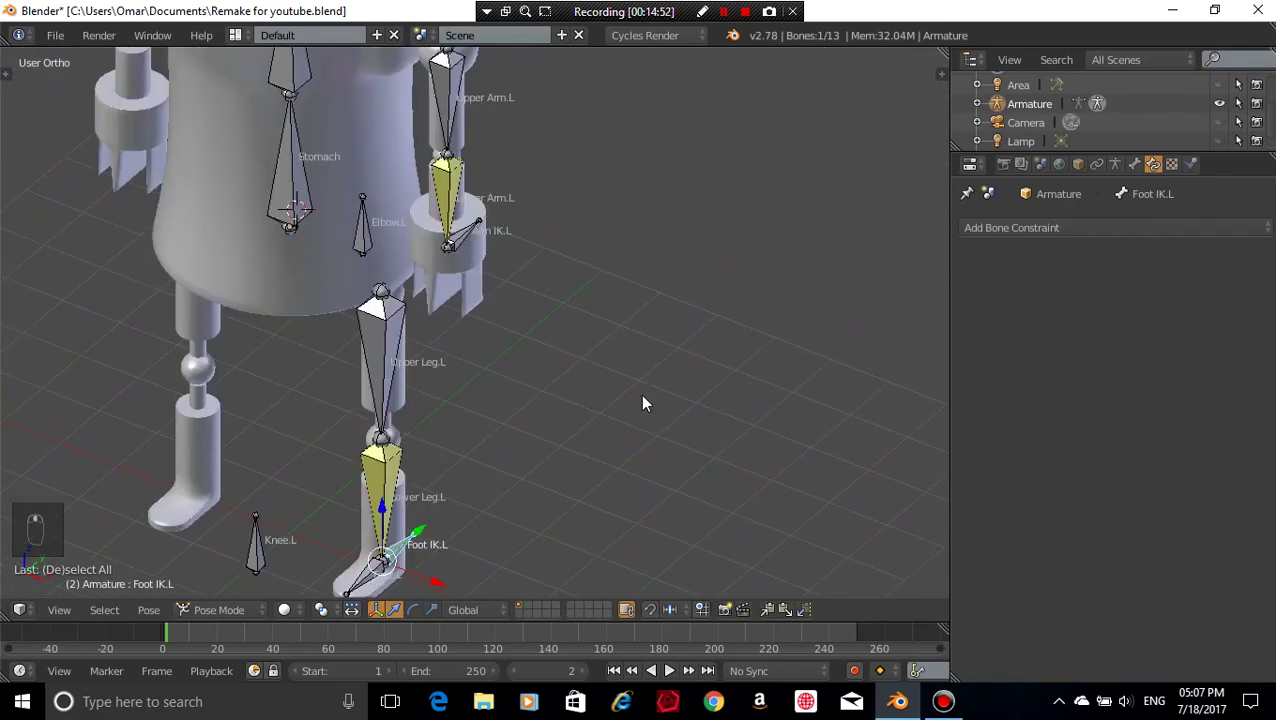
key("a")
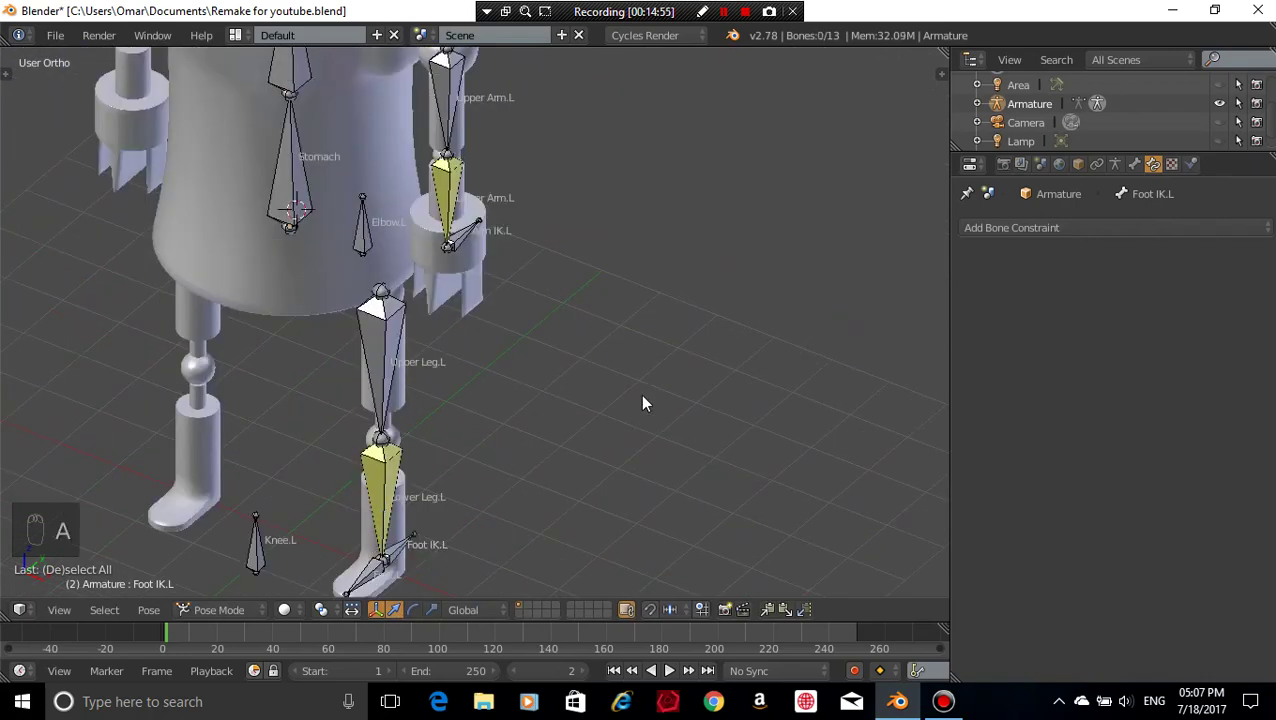
scroll(643, 400, "down", 4)
mouse_move(712, 322)
middle_mouse_down()
mouse_move(749, 259)
mouse_move(561, 333)
mouse_move(553, 379)
mouse_move(731, 327)
middle_mouse_up()
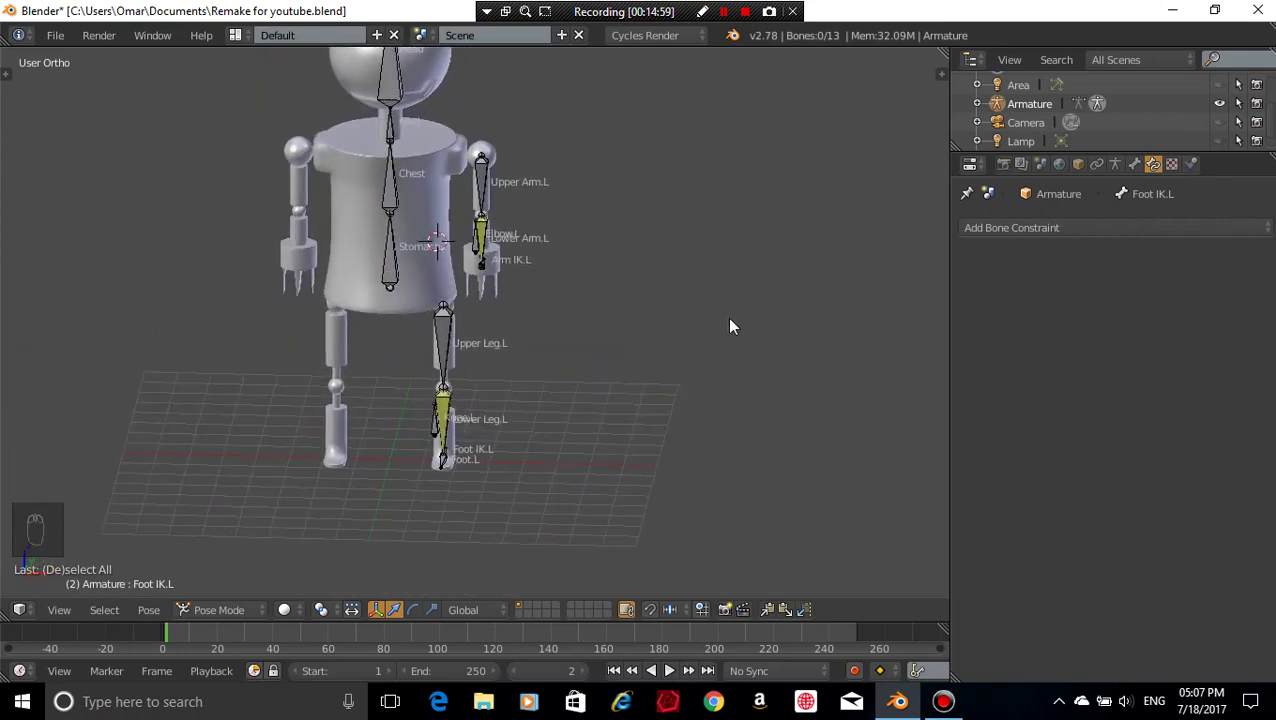
key("ctrl+s")
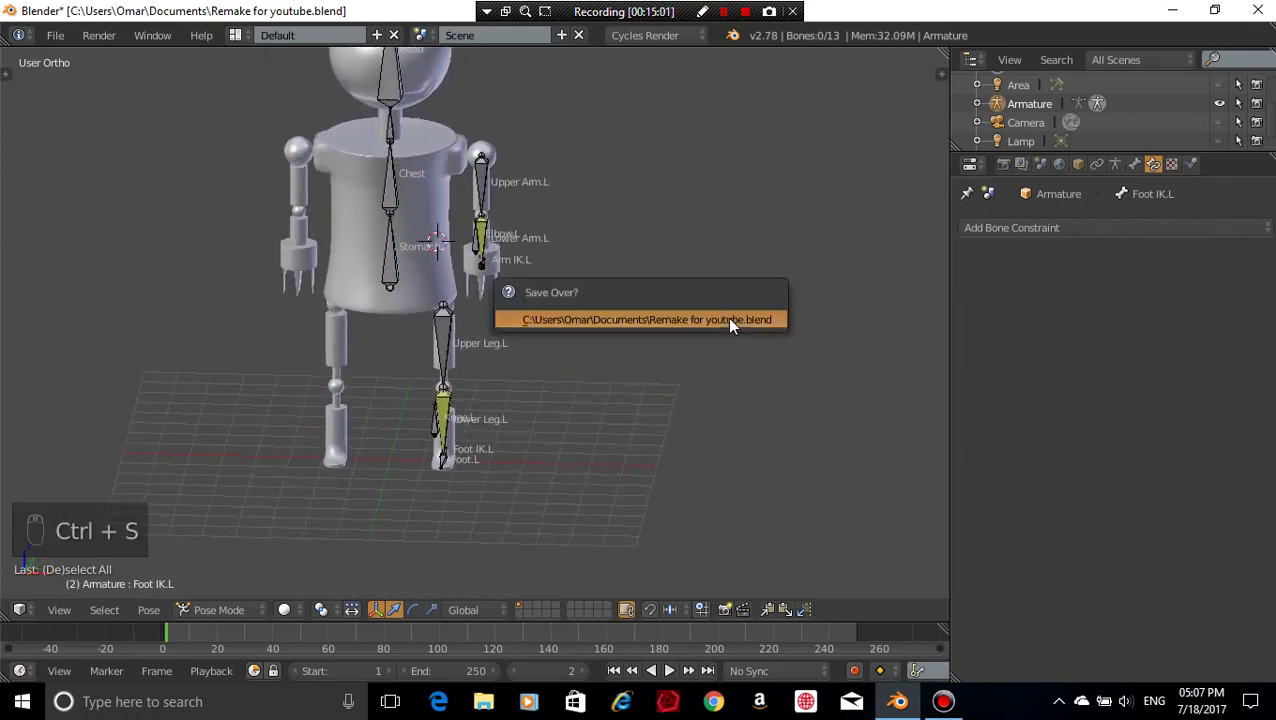
left_click(727, 317)
key("ctrl+s")
left_click(727, 317)
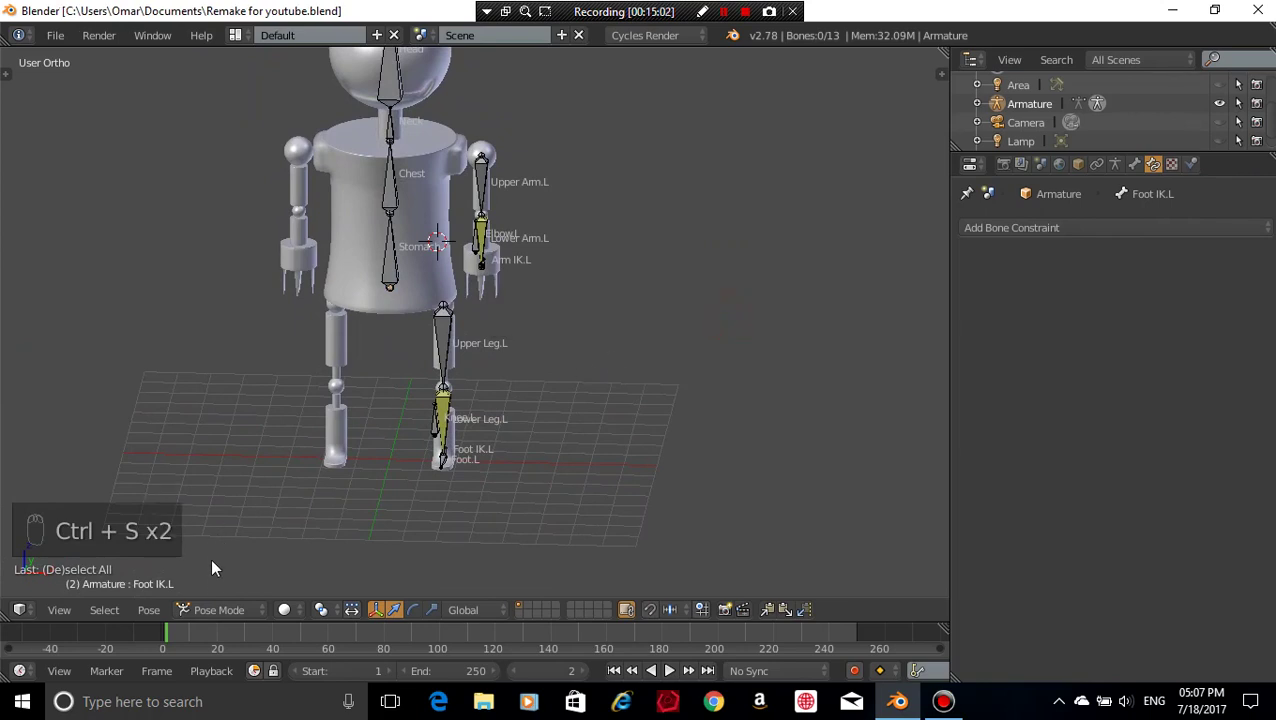
- Put the armature in Edit Mode and select all left arm and leg bones, including their IK, elbow and knee controls, from the front
left_click(214, 609)
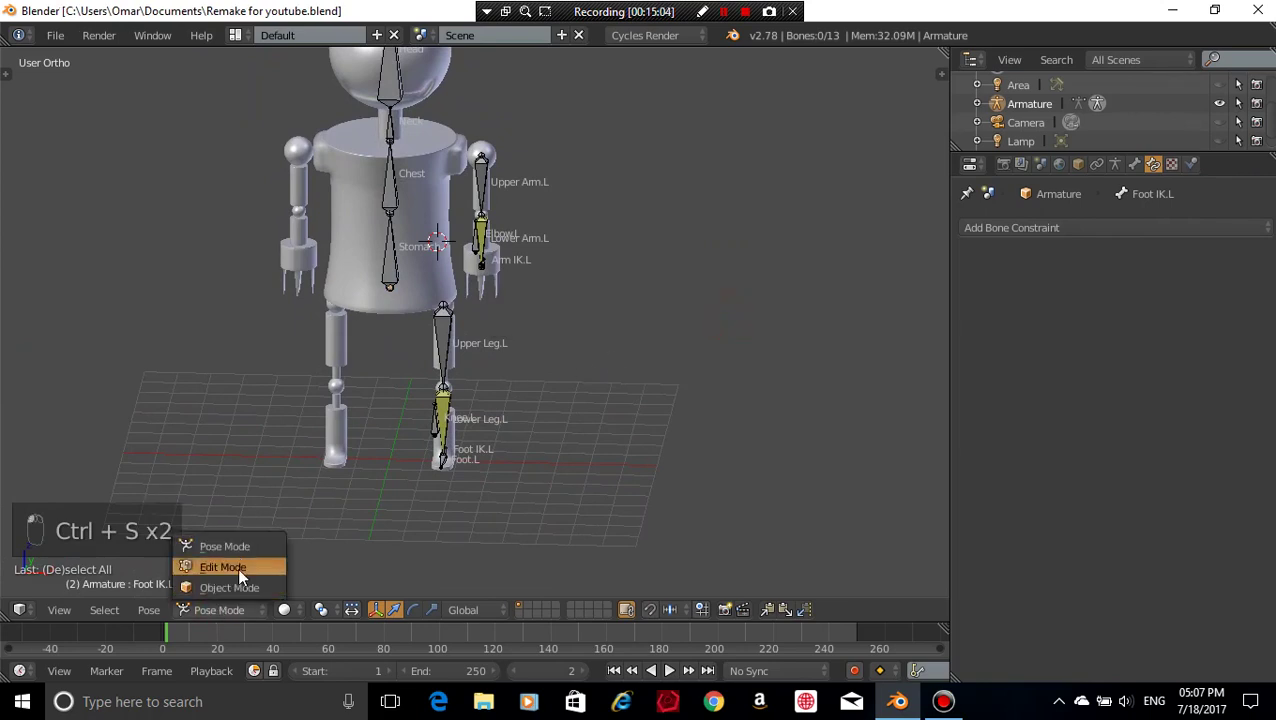
left_click(237, 567)
key("KP_1")
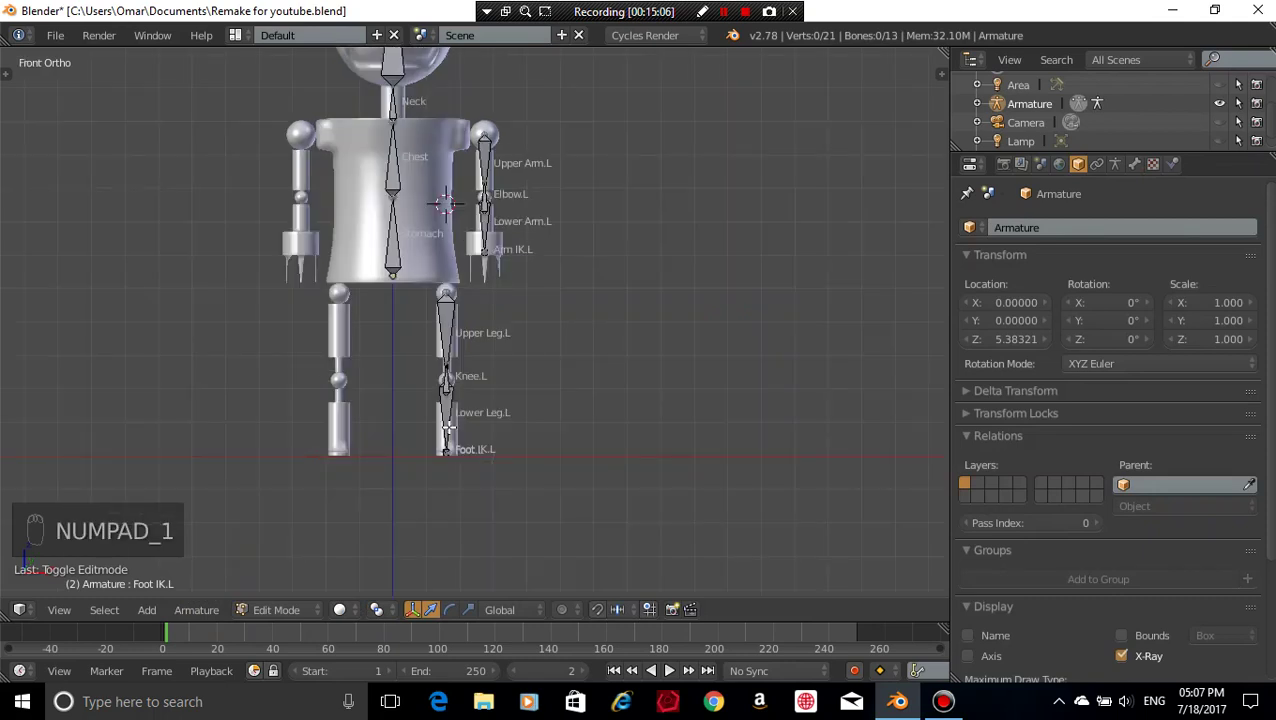
scroll(590, 290, "up", 1)
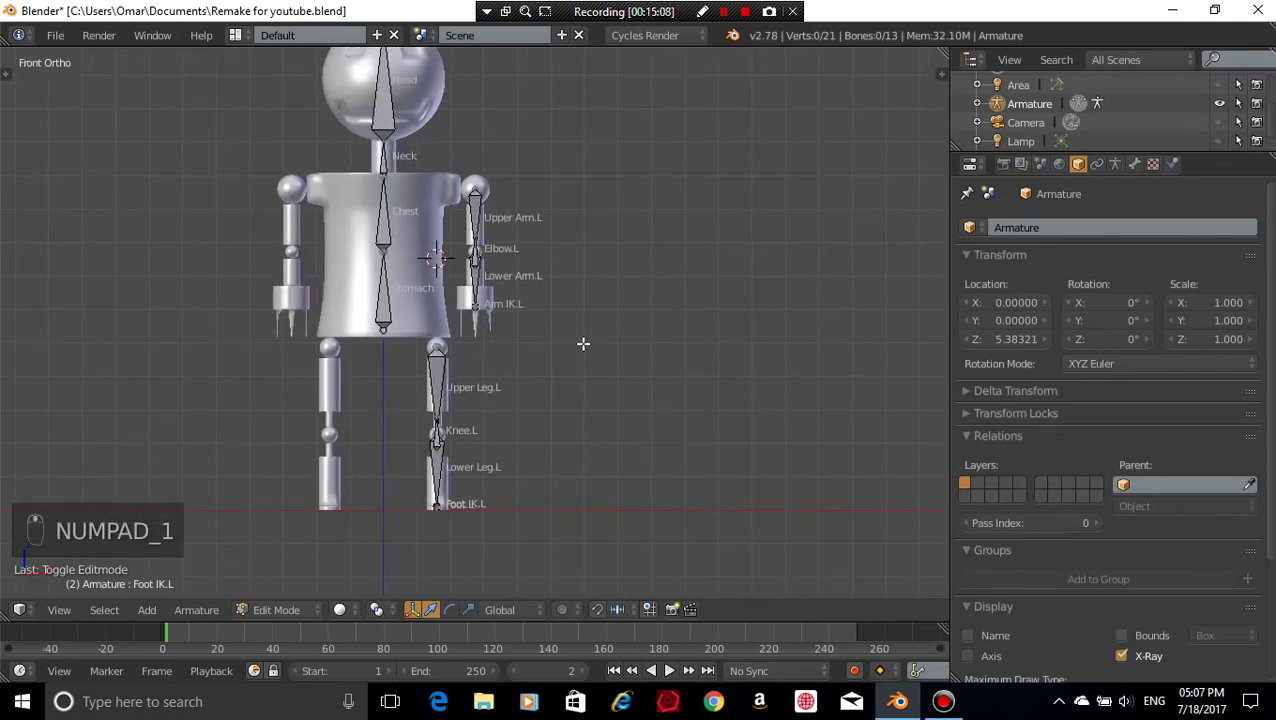
key("z")
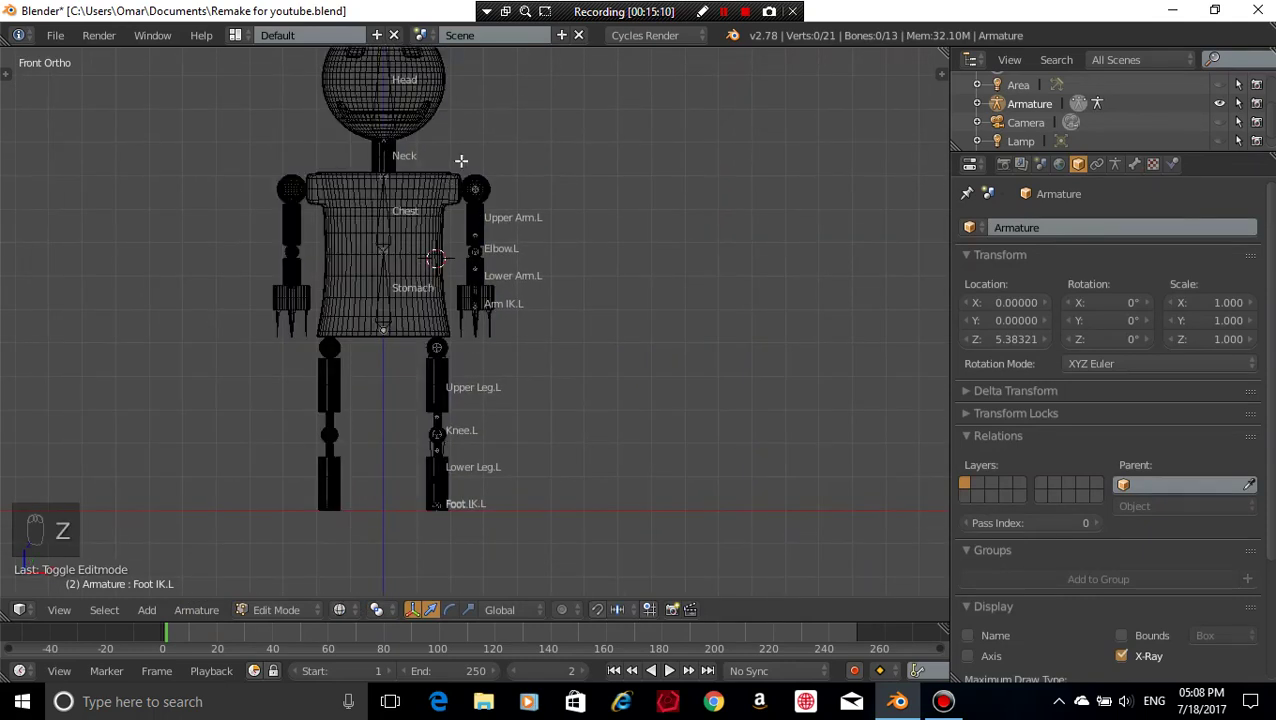
key("b")
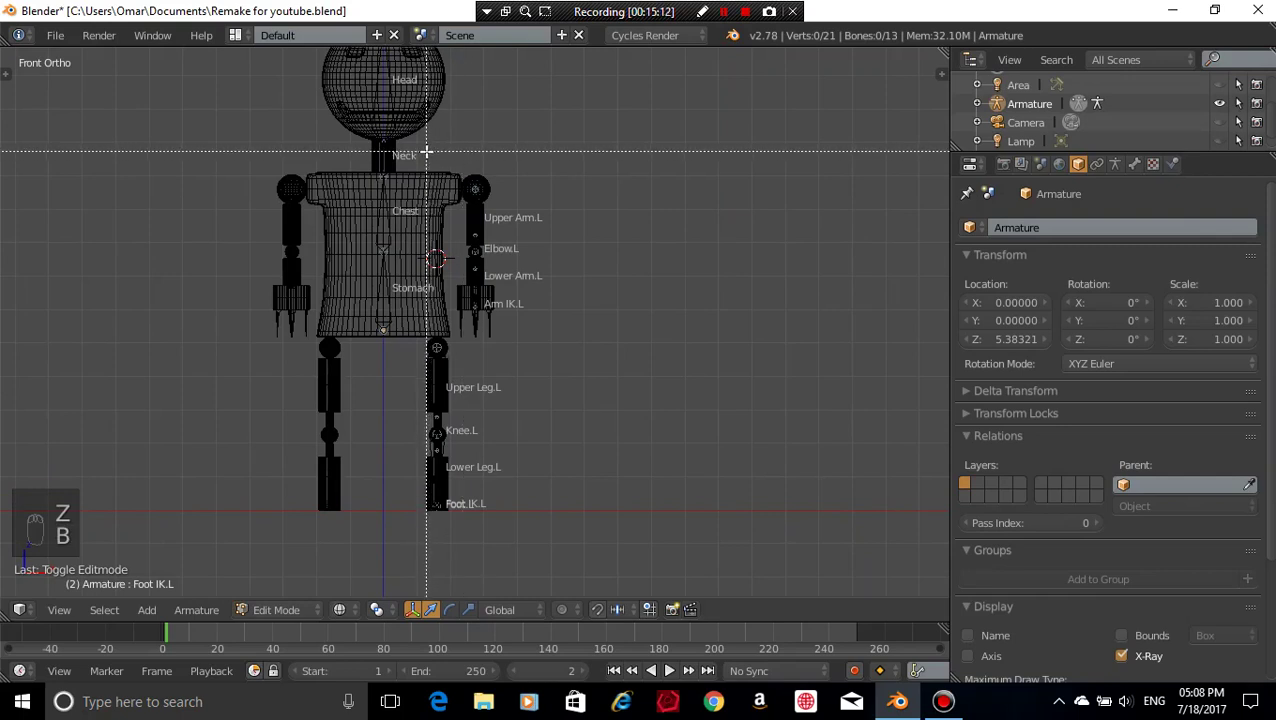
mouse_move(420, 153)
left_mouse_down()
mouse_move(455, 598)
mouse_move(583, 562)
left_mouse_up()
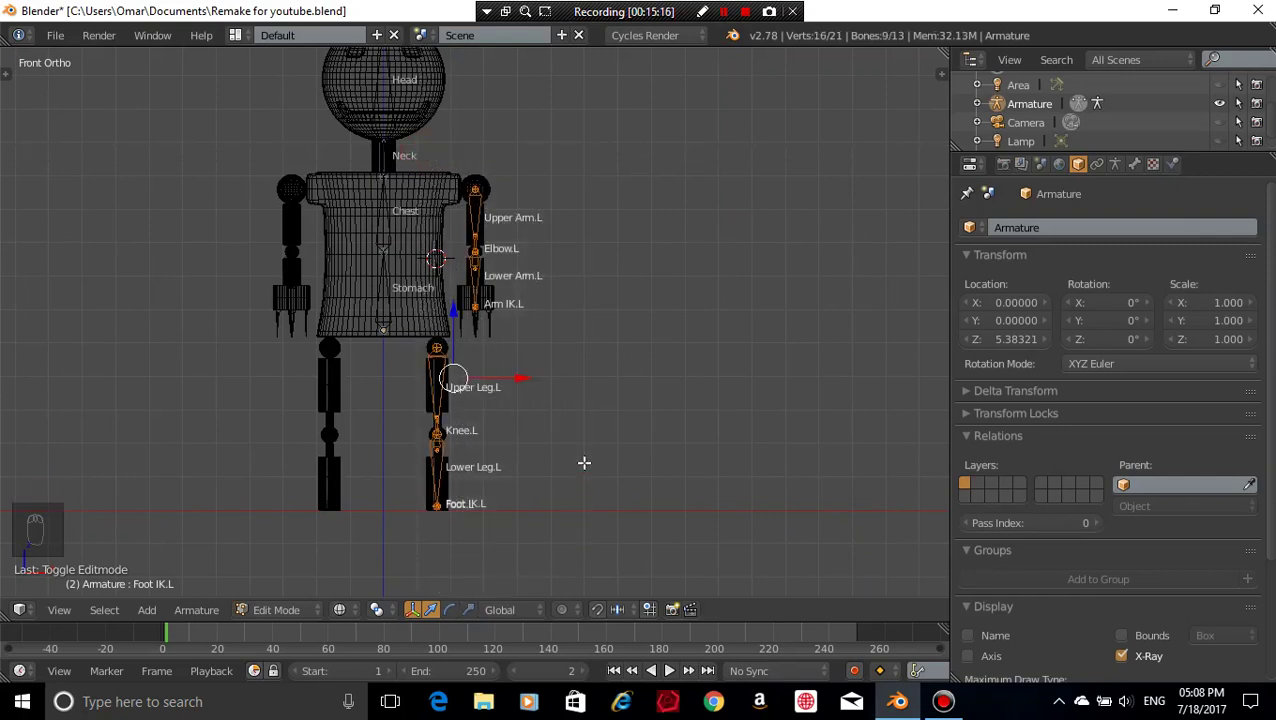
key("z")
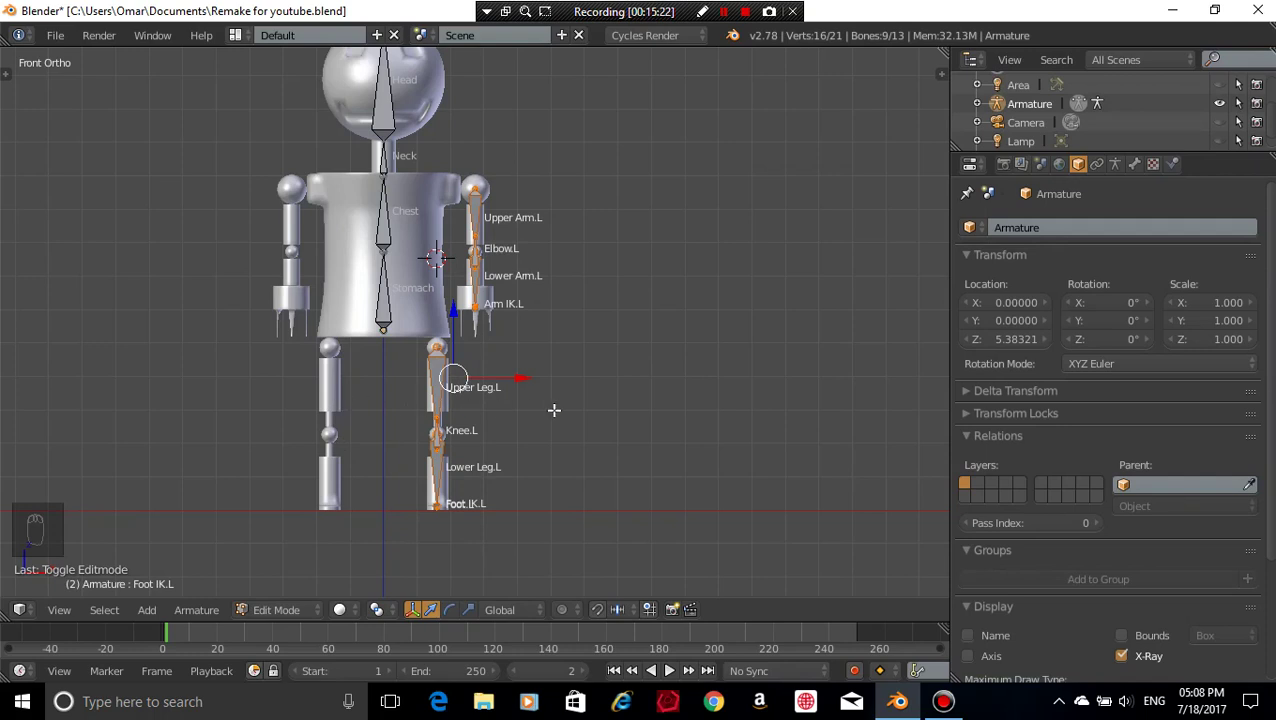
scroll(567, 410, "up", 1)
middle_click_drag(570, 409, 594, 402, "shift")
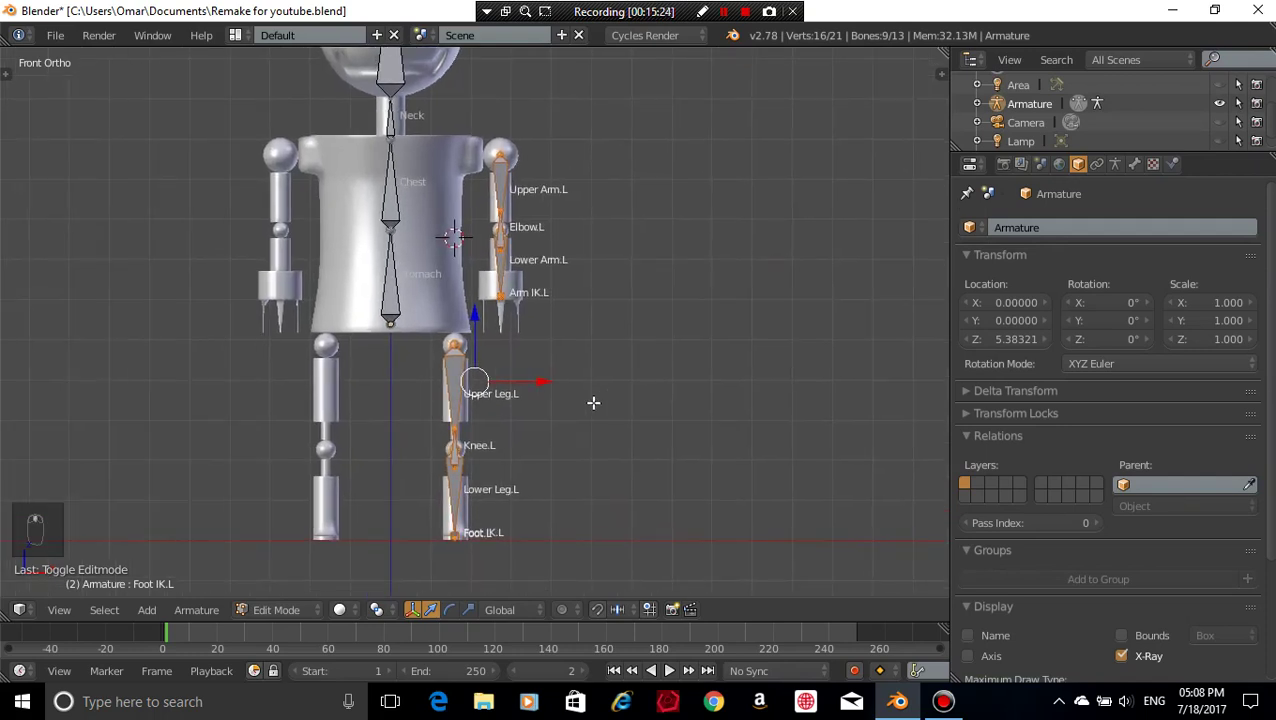
scroll(593, 402, "down", 1)
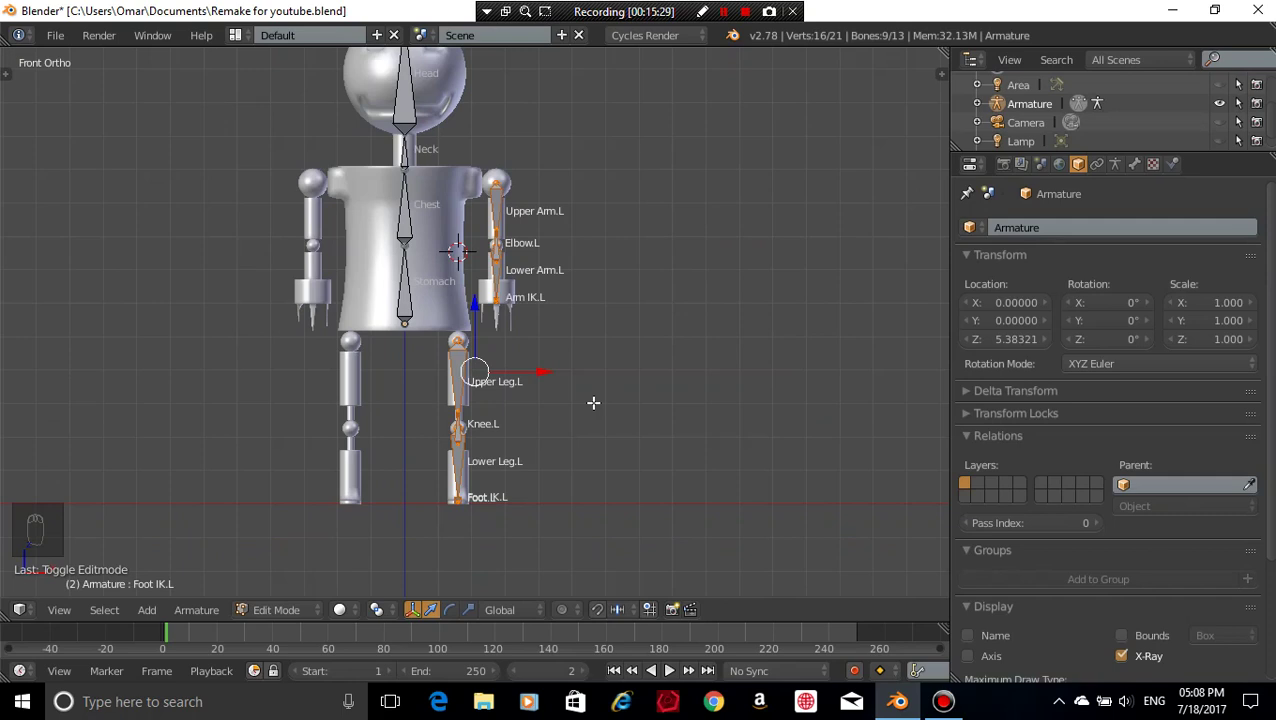
- Snap the 3D cursor to the scene center, make it the pivot point, and test the pivot with a trial rotation of the selected bones
key("shift+s")
left_click(592, 404)
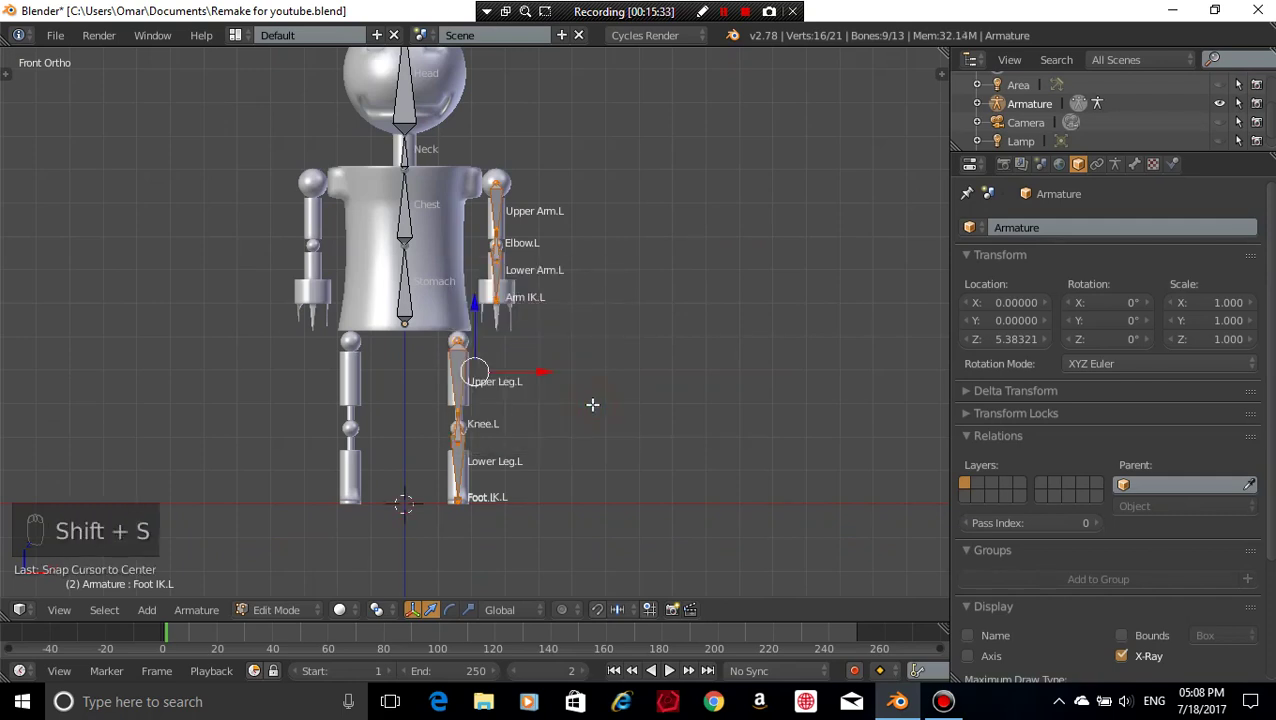
key("period")
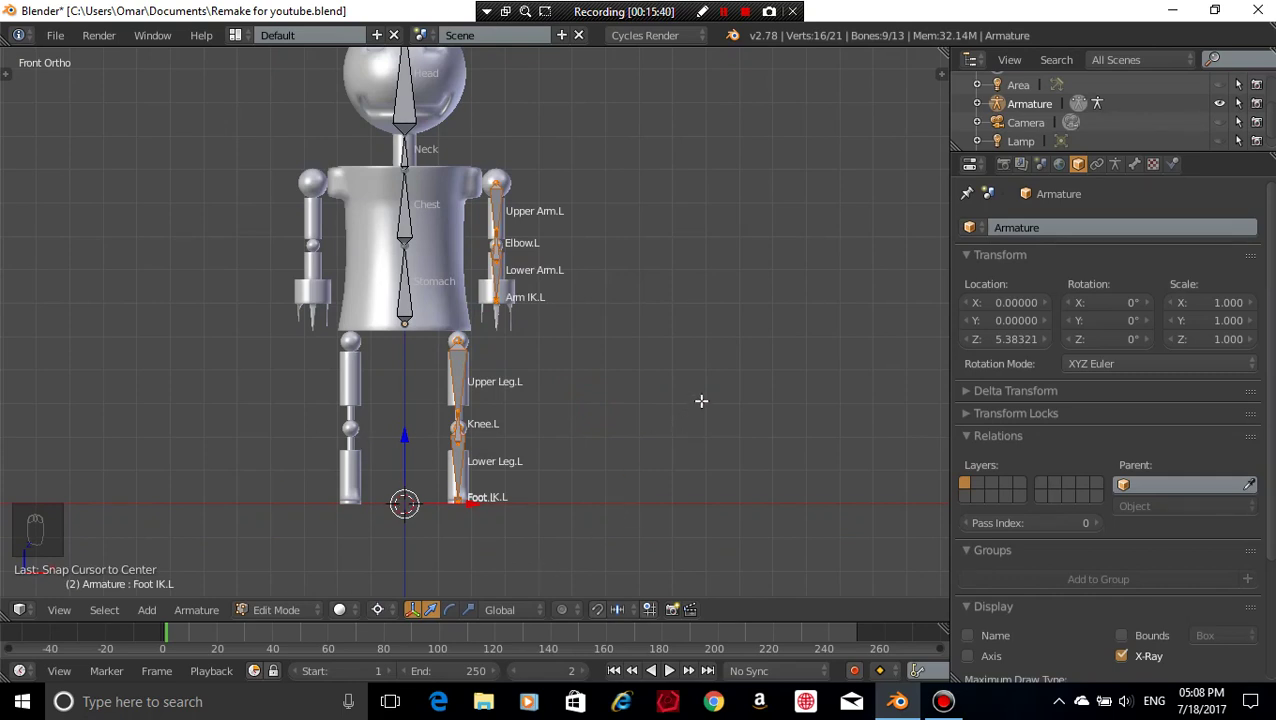
key("r")
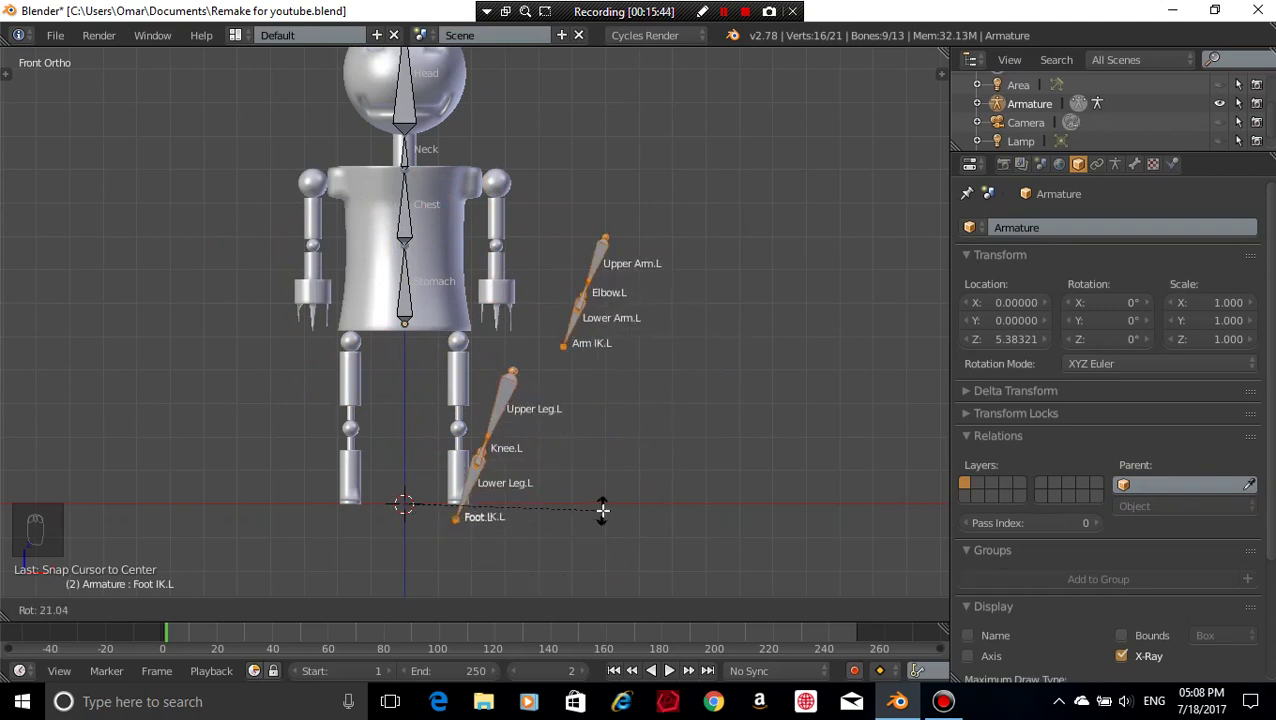
key("Escape")
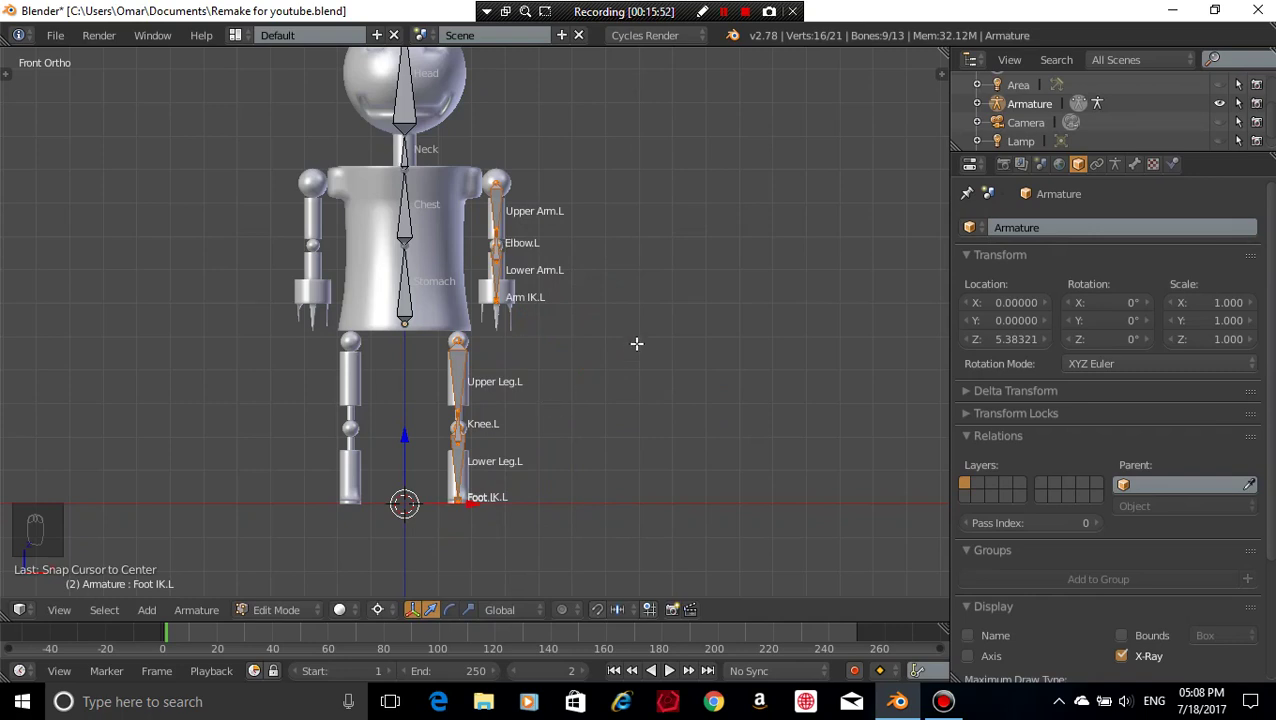
- Duplicate the selected left limb bones and mirror the copies to the robot's right side by scaling them -1 along X
key("shift+d")
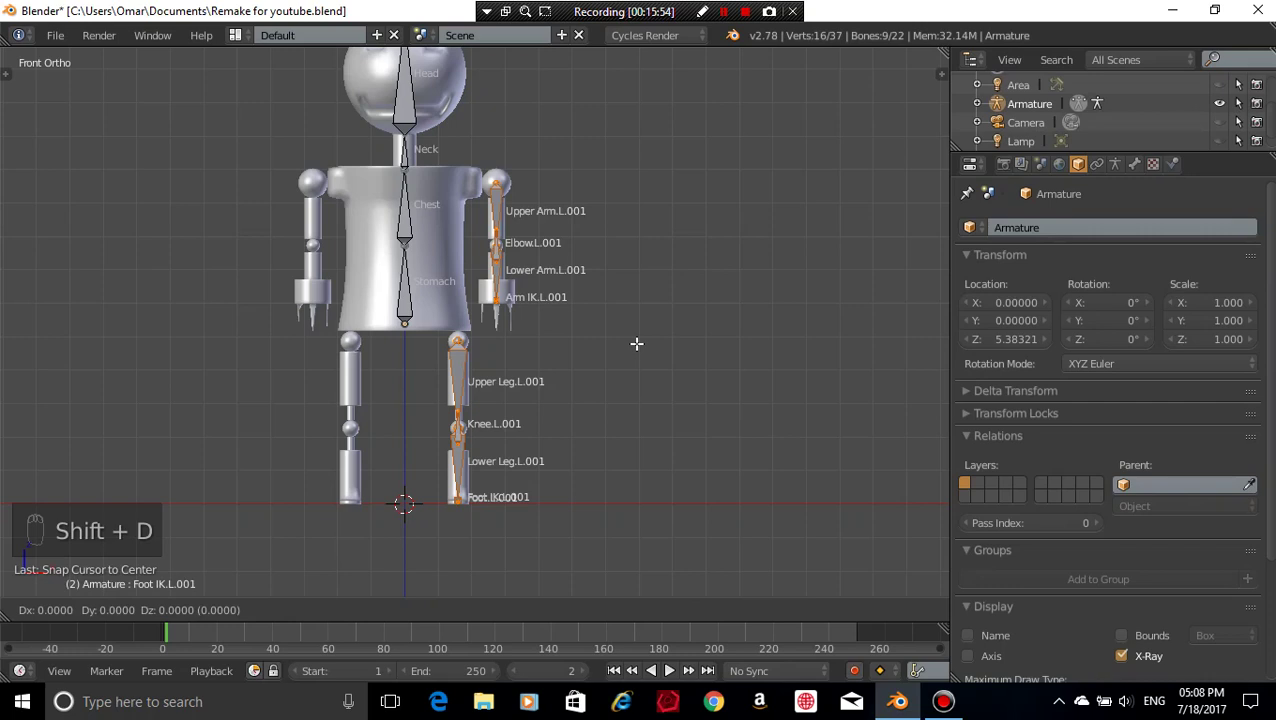
key("s")
type("x")
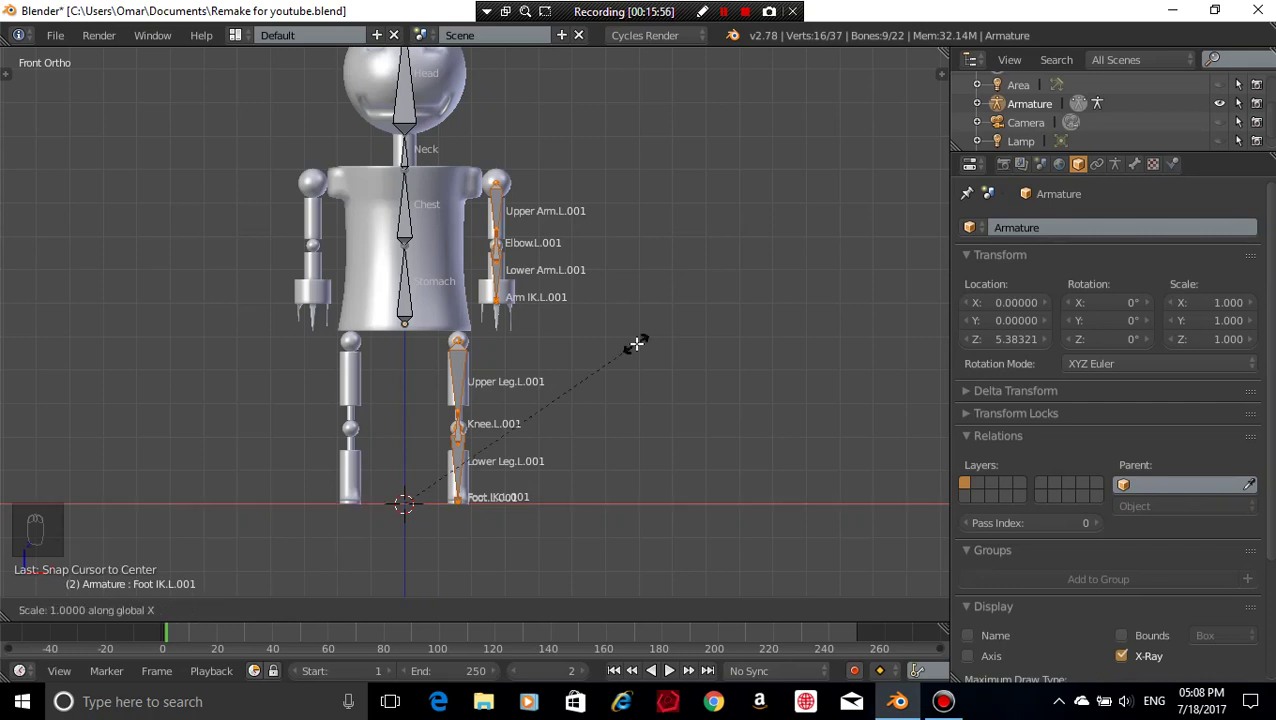
type("-1")
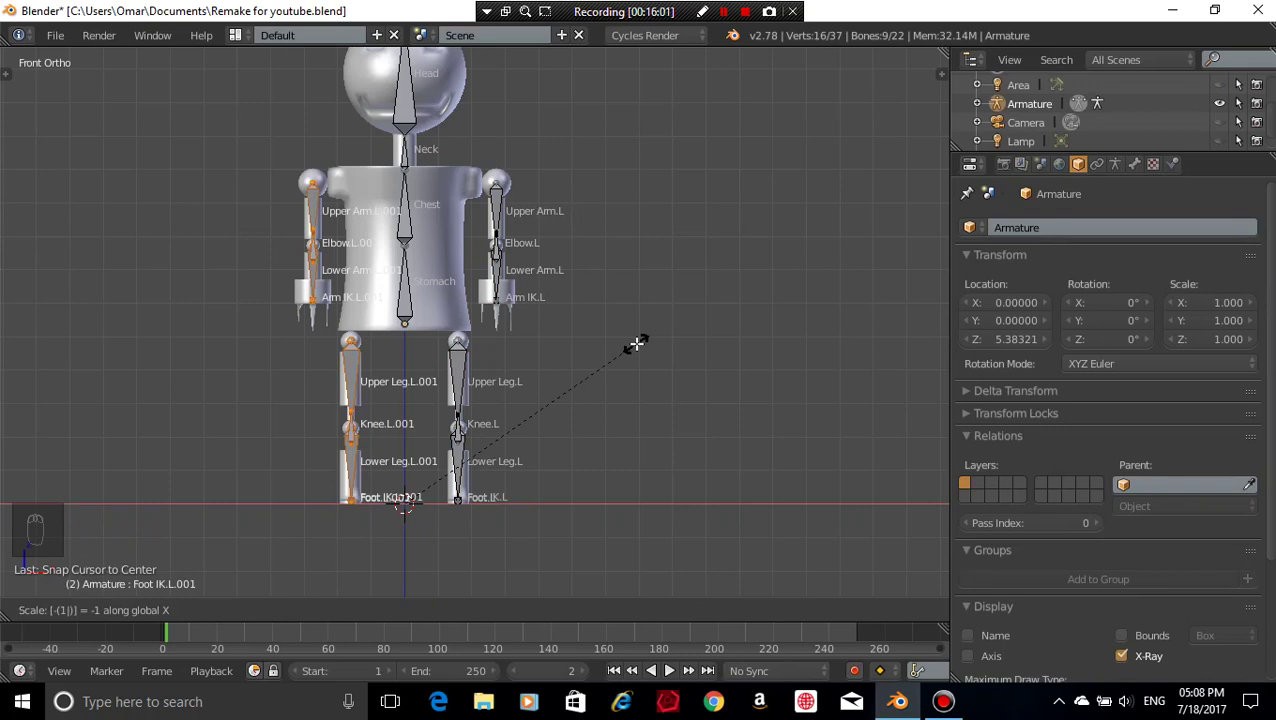
key("Return")
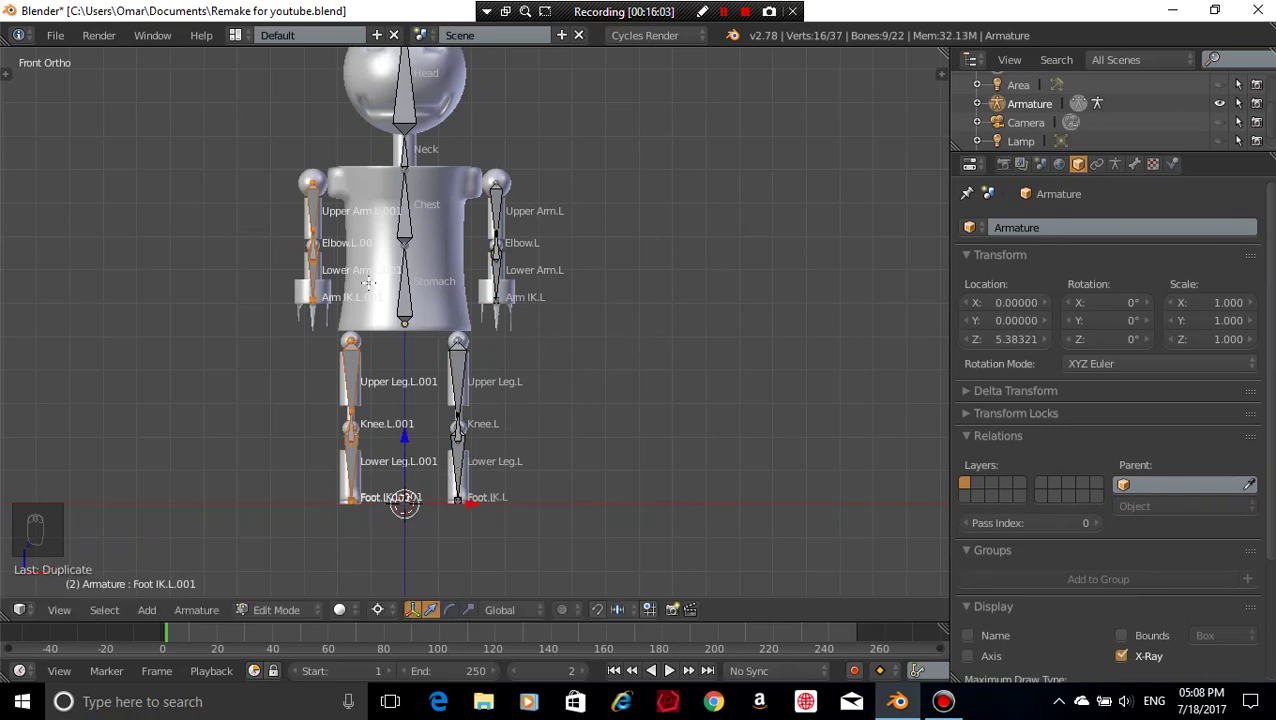
- Flip the names of the mirrored arm and leg bones so they carry the .R suffix
left_click(196, 609)
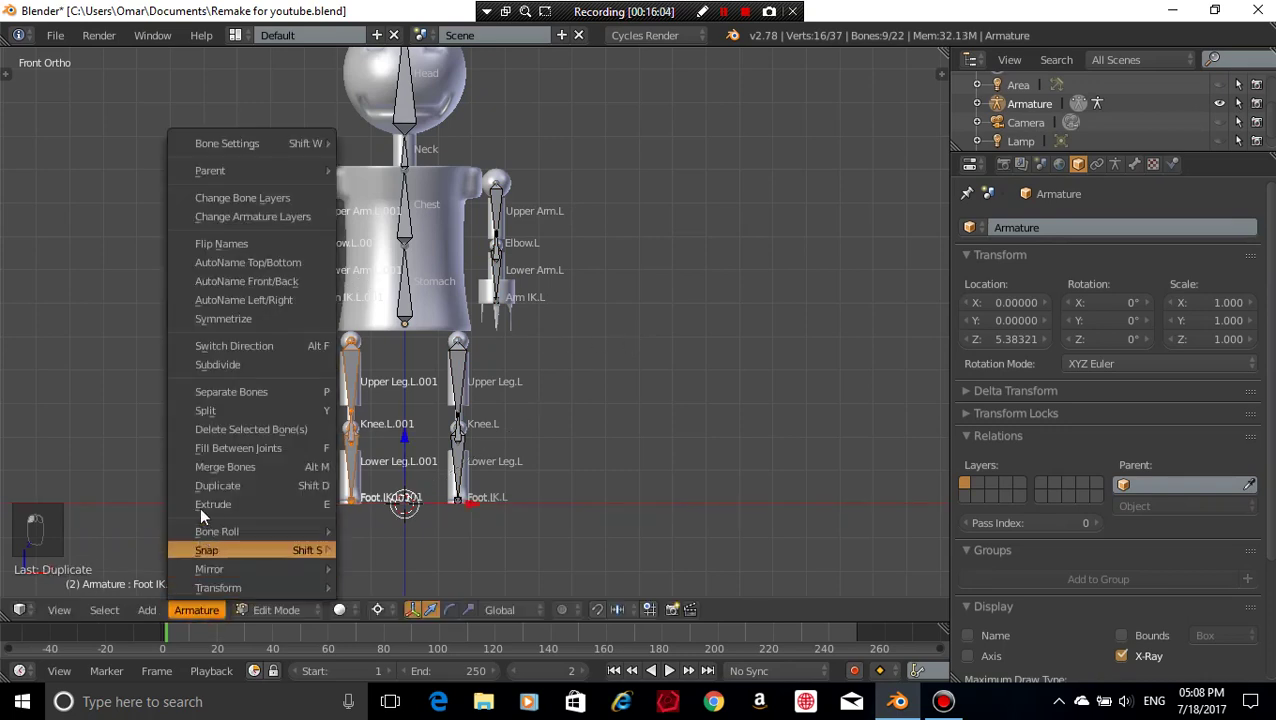
left_click(236, 242)
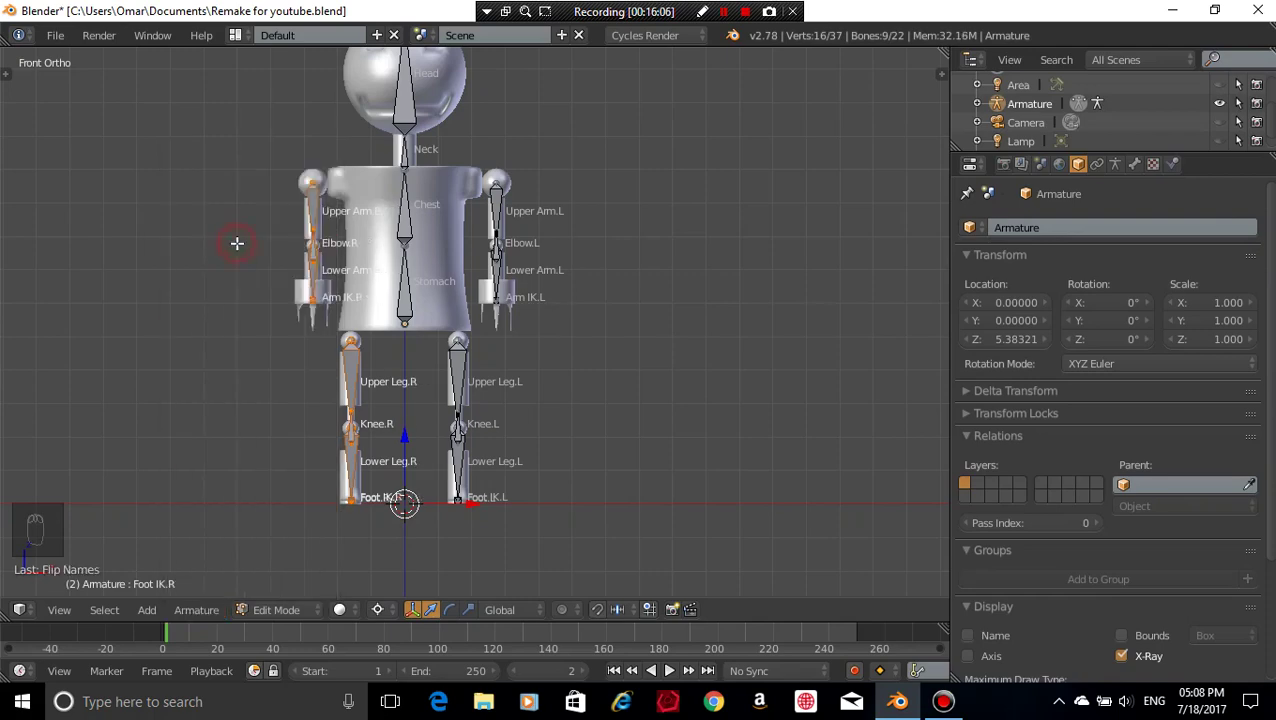
scroll(236, 242, "up", 3)
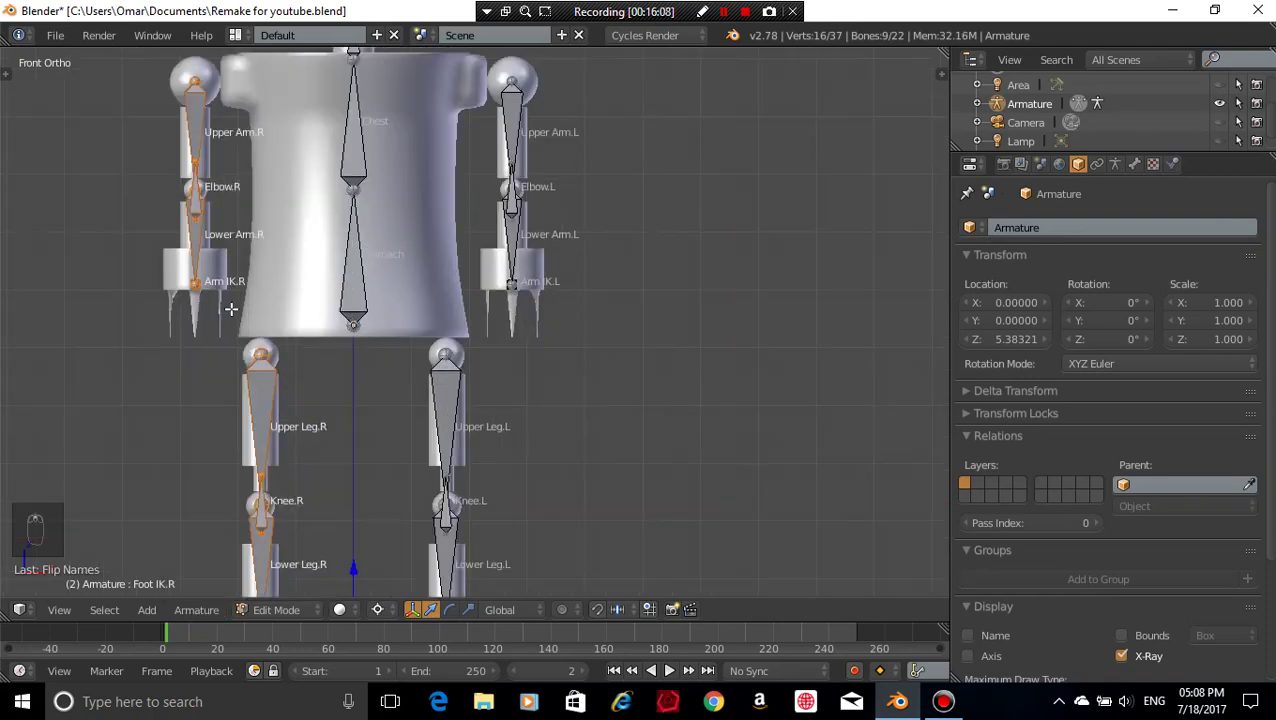
scroll(547, 426, "down", 4)
scroll(549, 425, "up", 4)
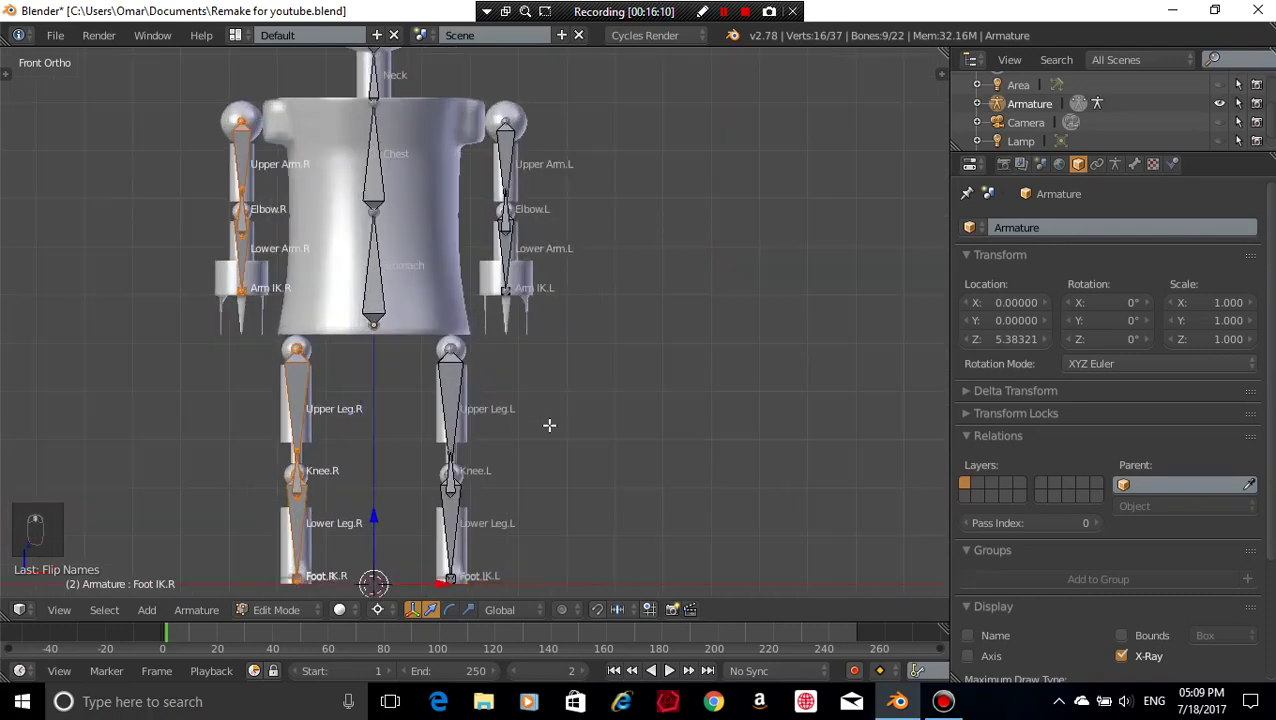
scroll(549, 425, "up", 2)
scroll(549, 425, "down", 3)
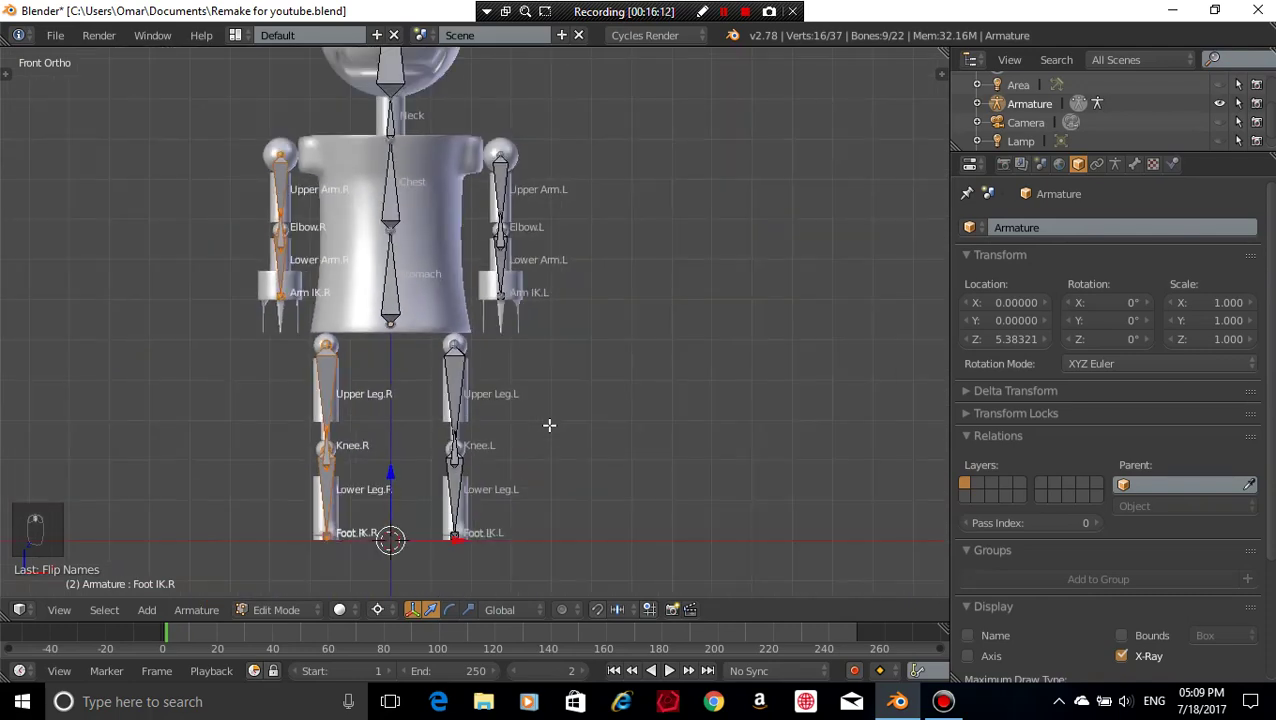
- Deselect all bones and save the project as a new file named Remake for youtube01.blend
key("a")
middle_click_drag(553, 421, 569, 445)
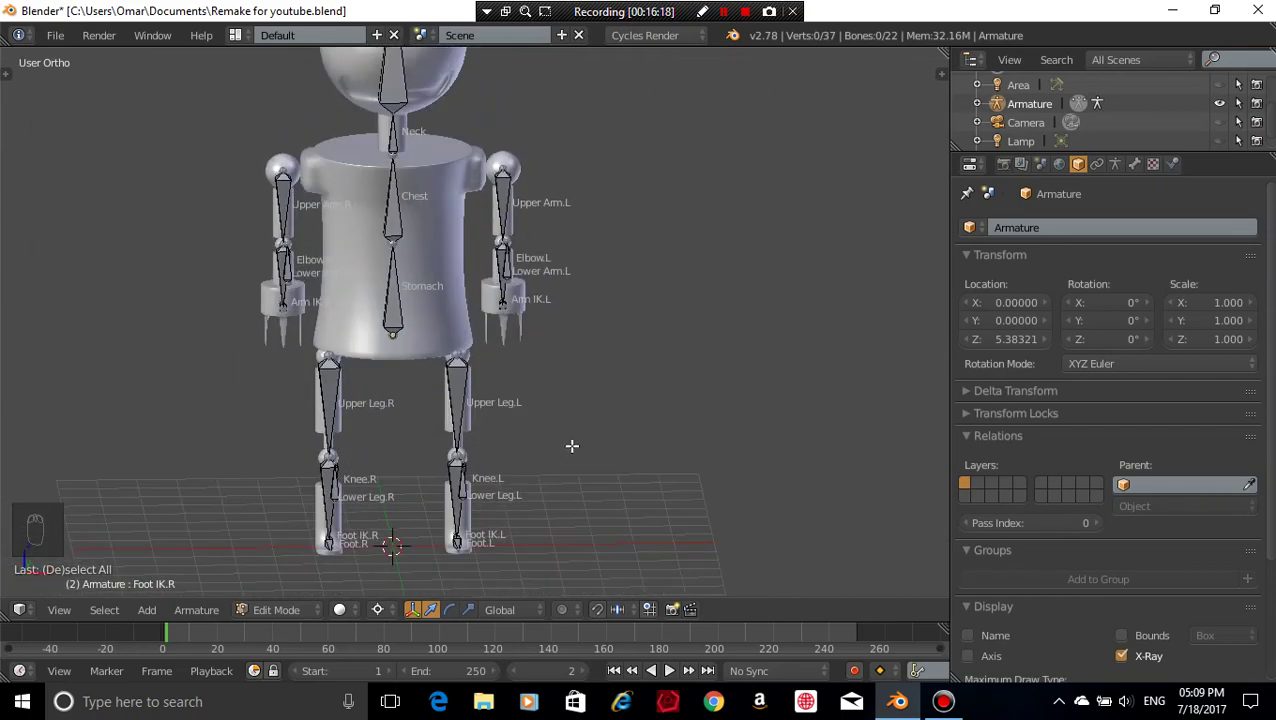
key("KP_1")
scroll(555, 370, "down", 3)
scroll(555, 370, "up", 2)
middle_click_drag(555, 370, 592, 456, "shift")
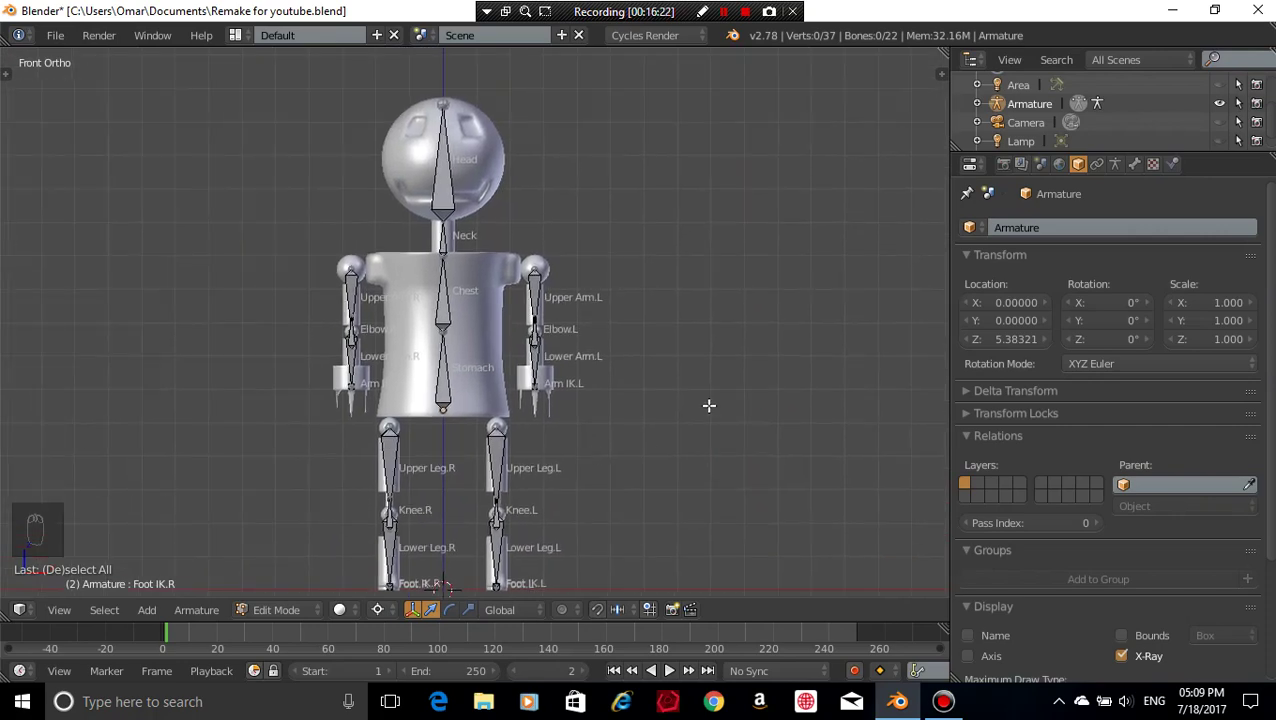
key("ctrl+shift+s")
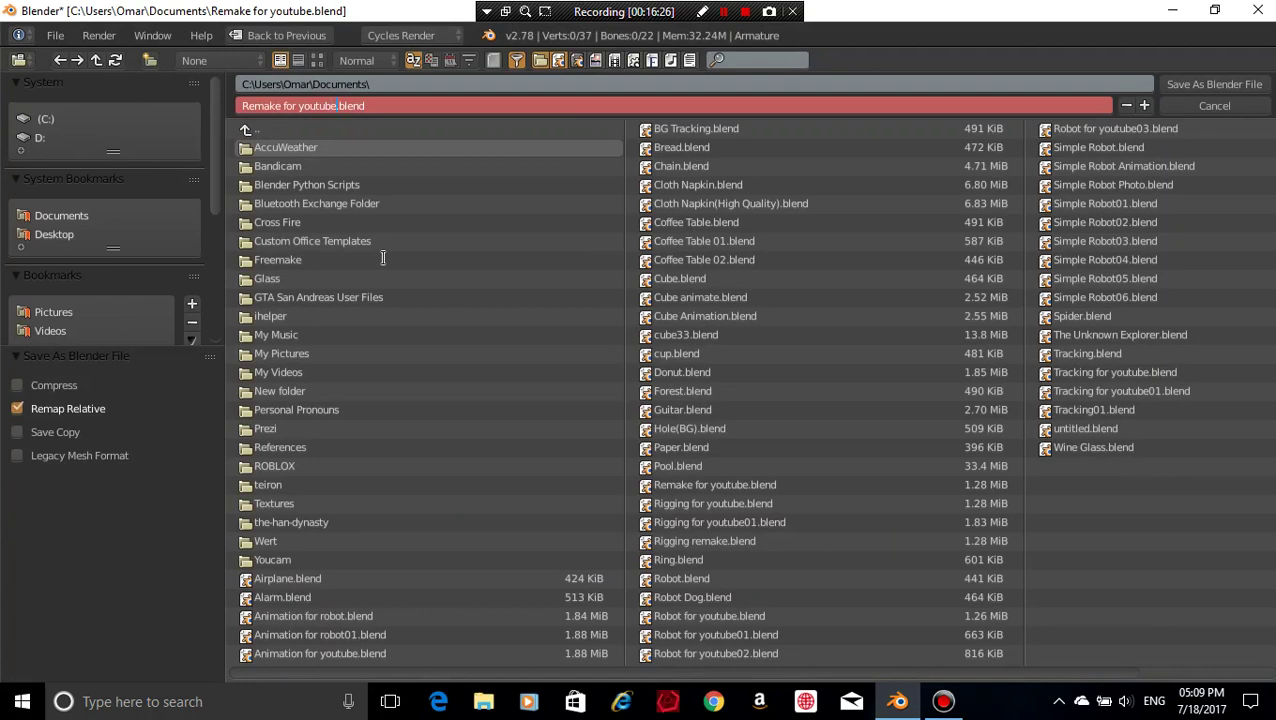
type("01")
key("Return")
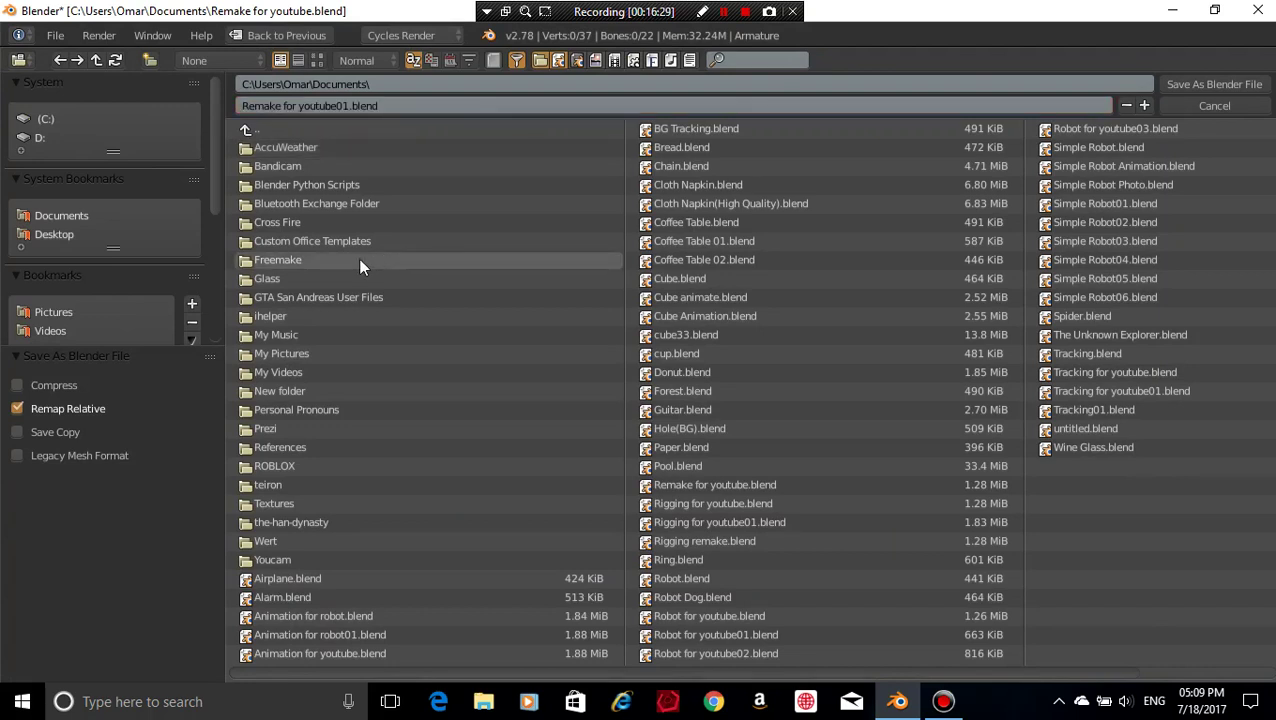
left_click(1207, 88)
- Switch the armature from Edit Mode to Object Mode
scroll(606, 265, "down", 3)
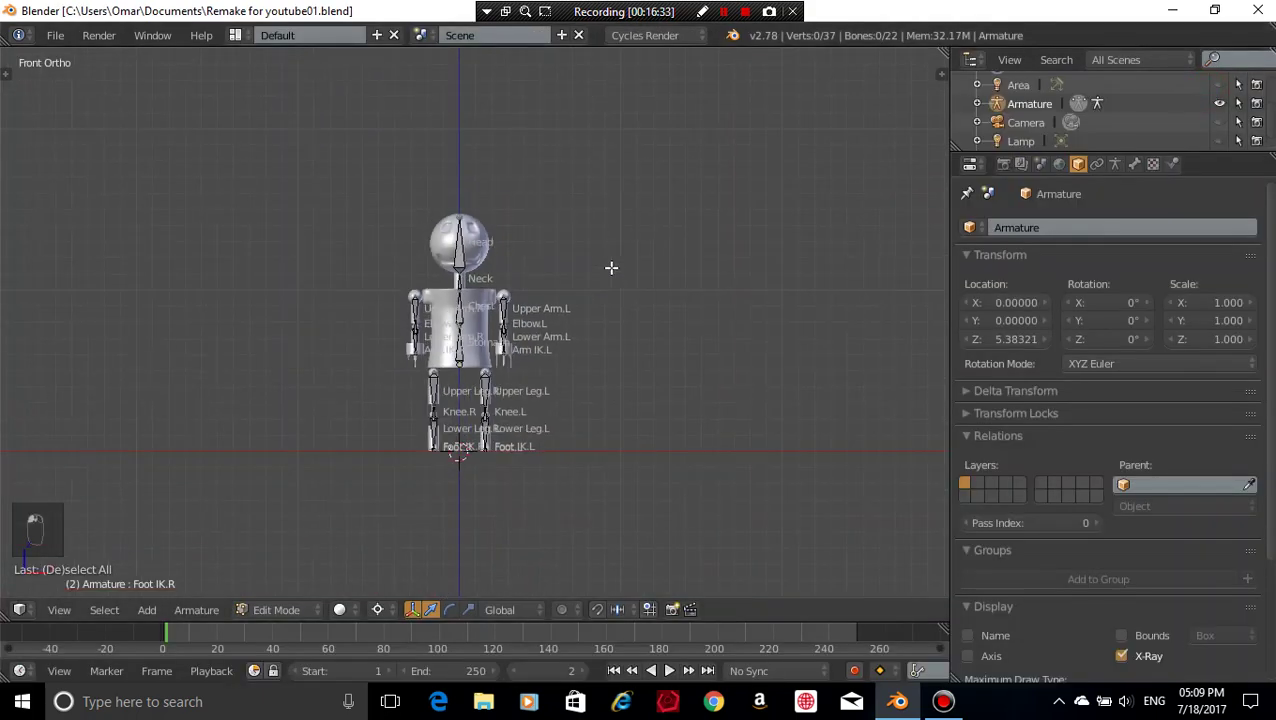
scroll(565, 355, "up", 3)
scroll(615, 302, "up", 2, "shift")
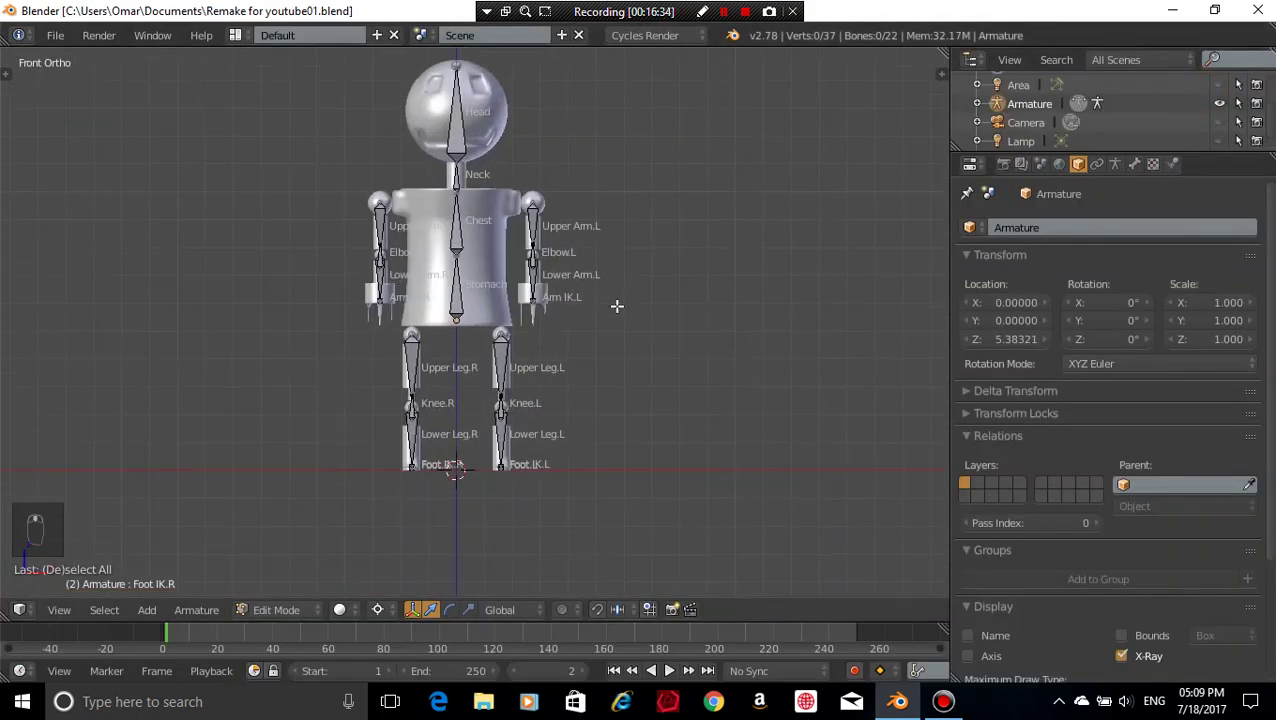
scroll(617, 311, "up", 1)
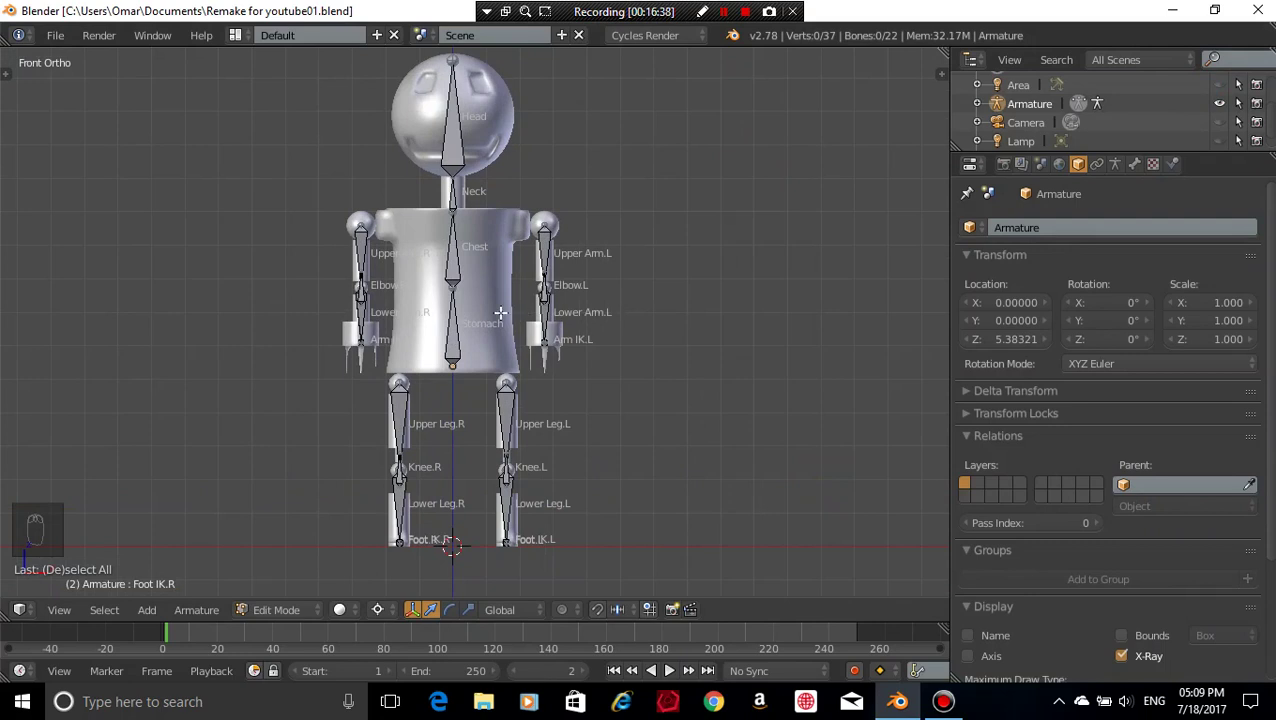
left_click(276, 609)
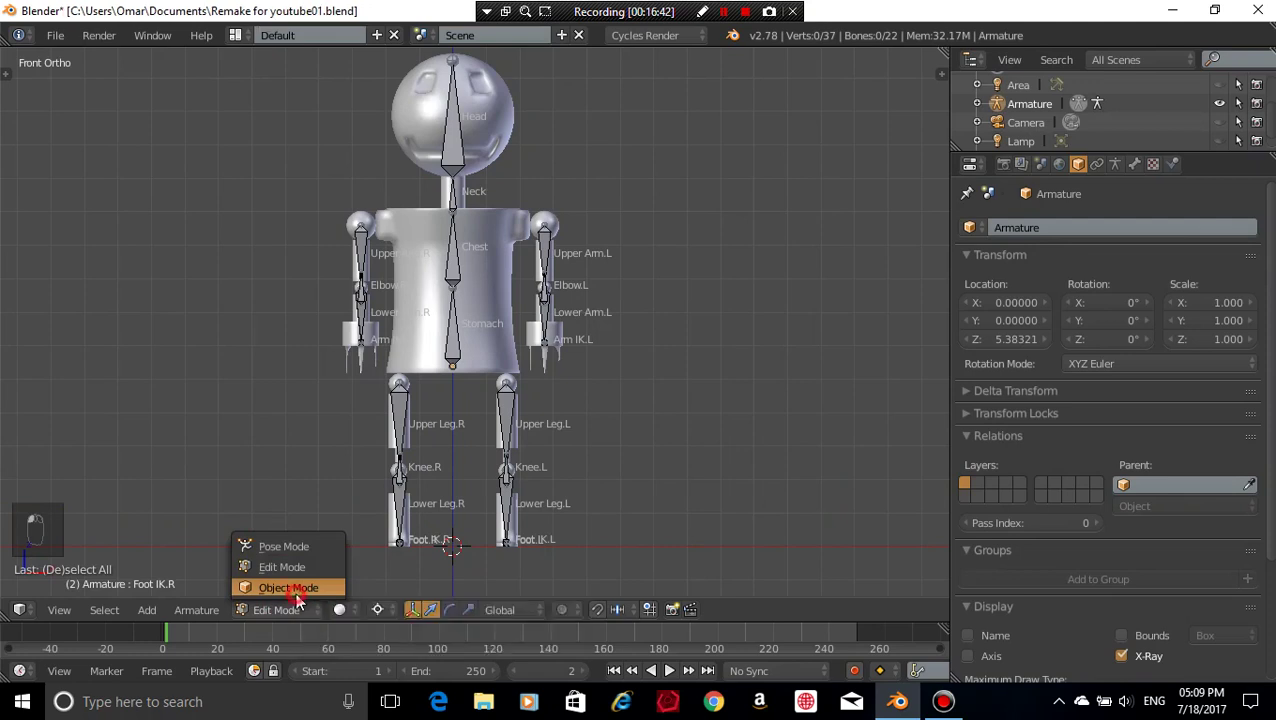
left_click(295, 592)
- Try to parent the Robot mesh to the armature with automatic weights
right_click(482, 287)
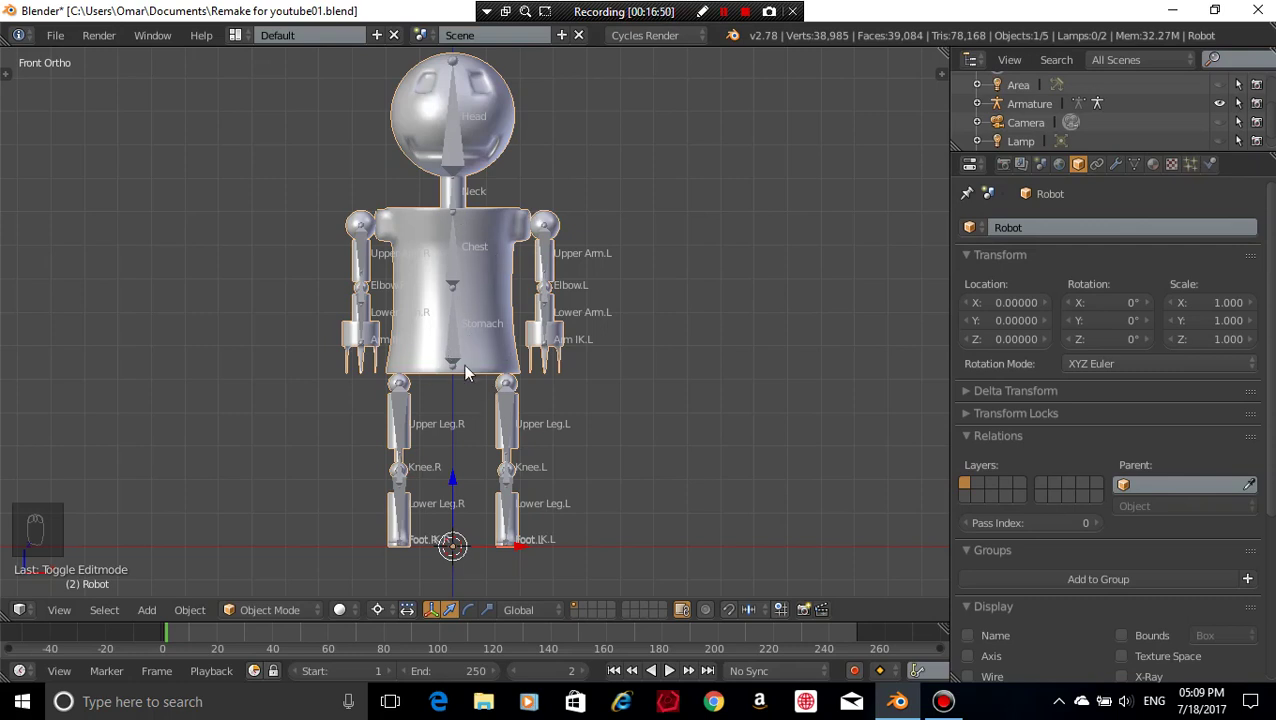
right_click(449, 271, "shift")
key("ctrl+p")
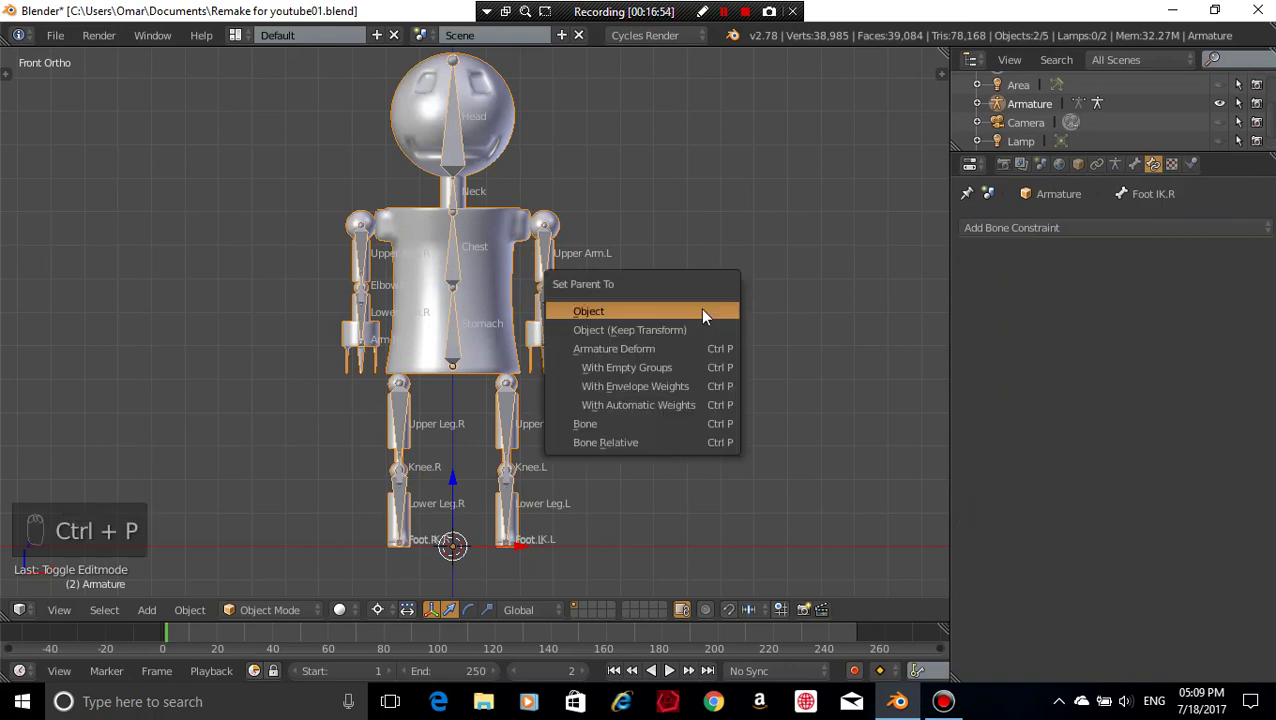
left_click(637, 405)
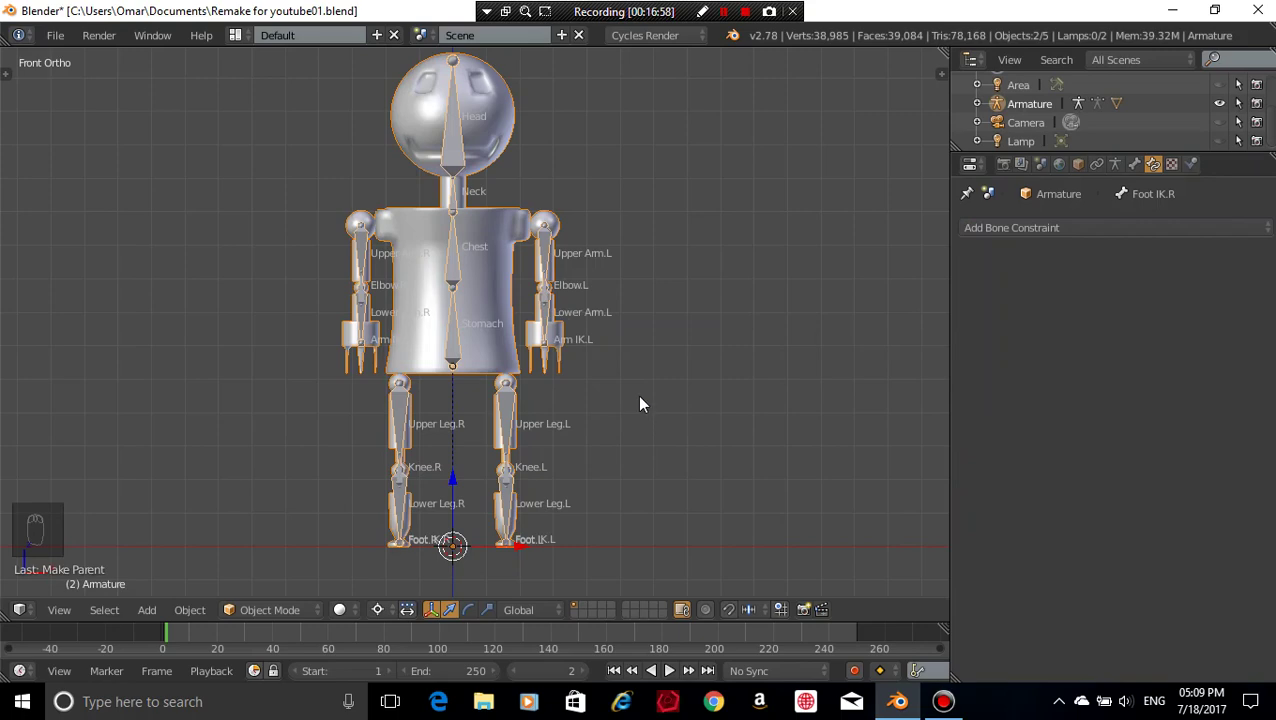
- Examine how the robot's legs and feet deform around the armature from several angles, briefly entering the armature's Edit Mode
middle_click_drag(658, 422, 463, 538)
scroll(464, 538, "down", 2)
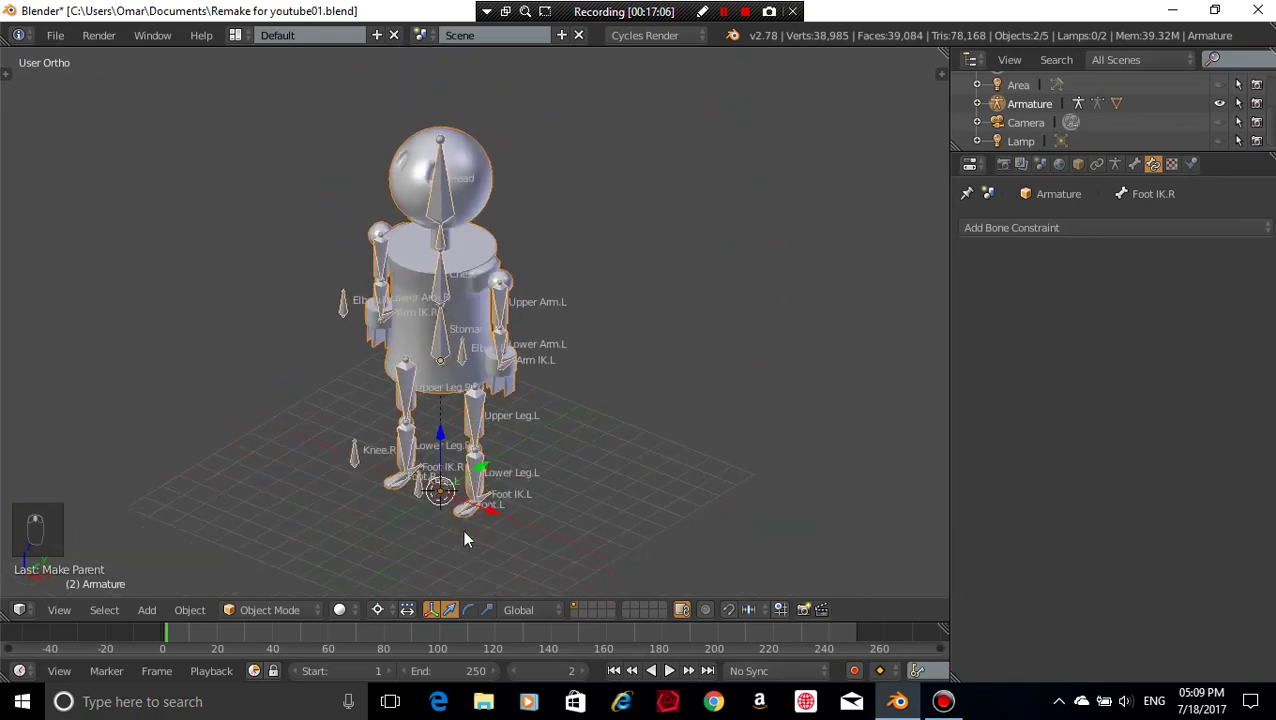
left_click(272, 609)
left_click(275, 565)
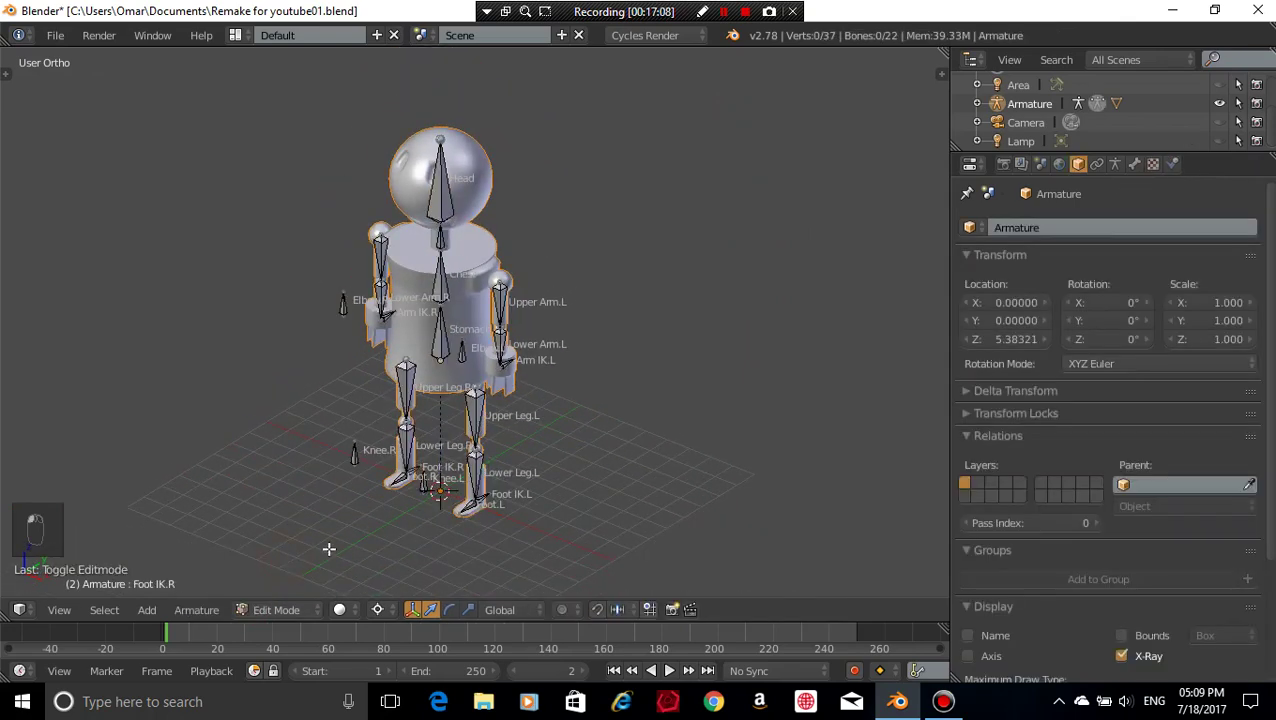
left_click(272, 609)
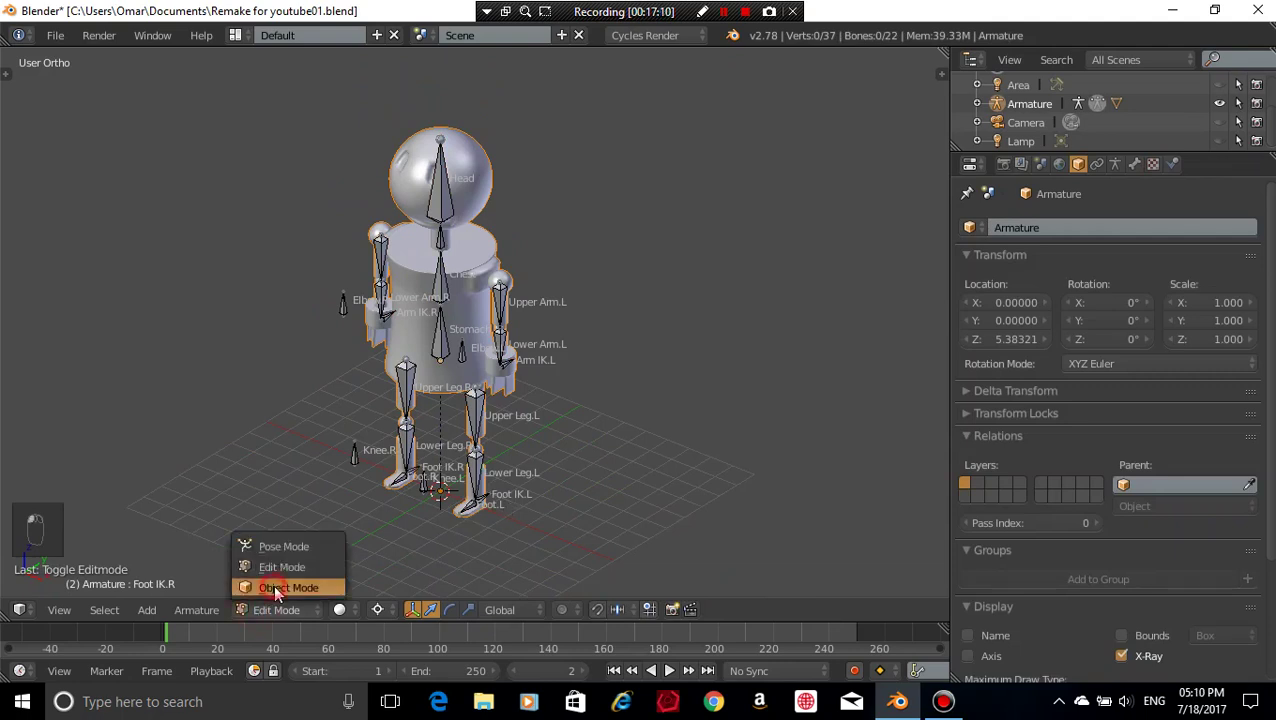
left_click(274, 586)
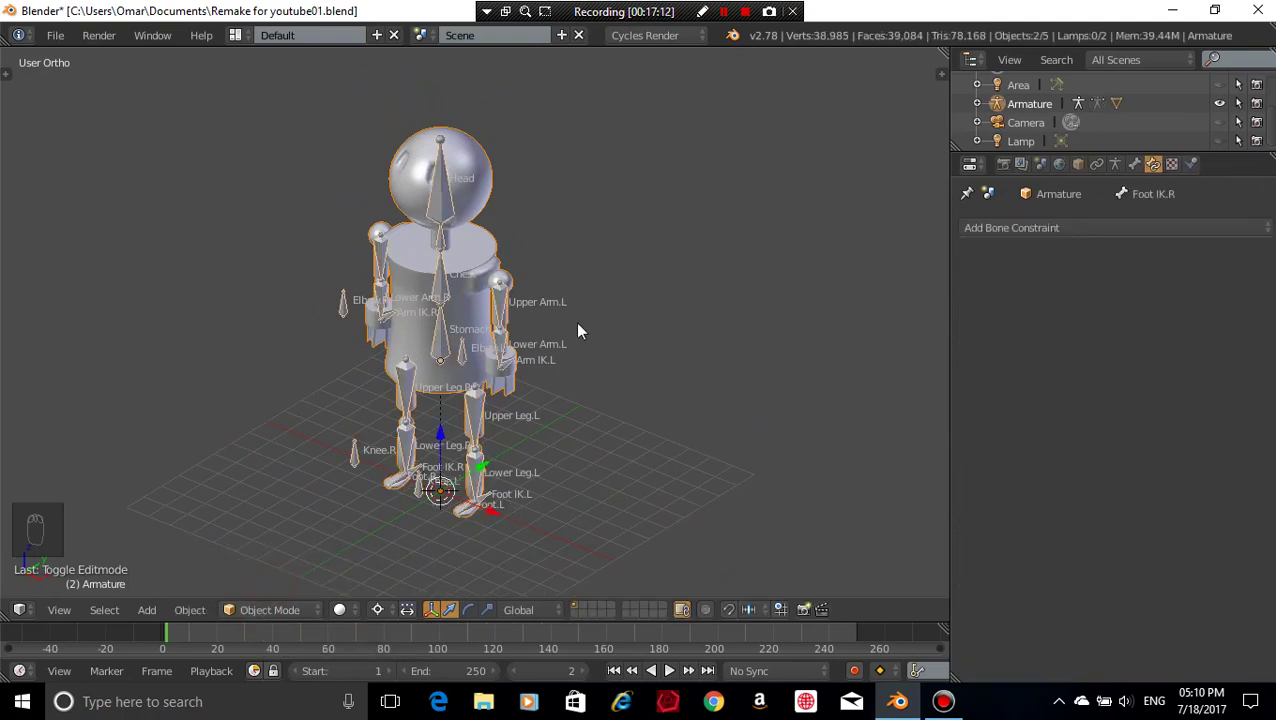
right_click(478, 410)
scroll(546, 468, "up", 2)
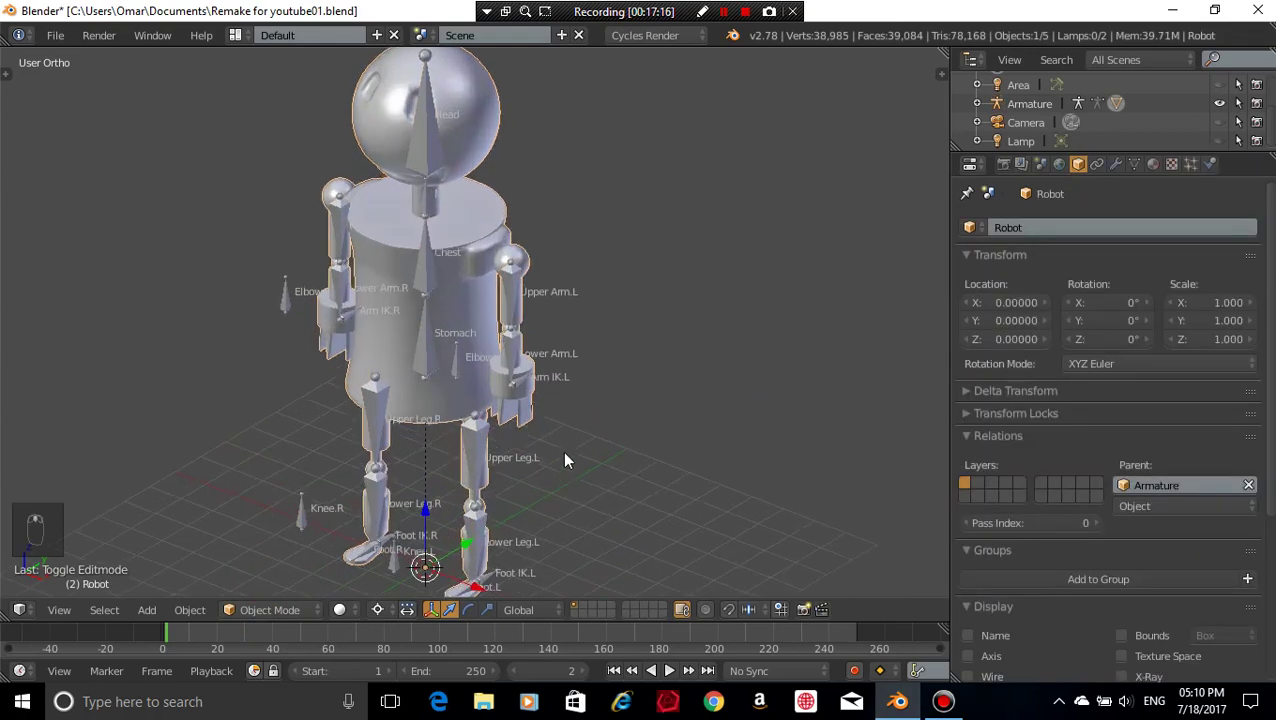
middle_click_drag(565, 460, 575, 405)
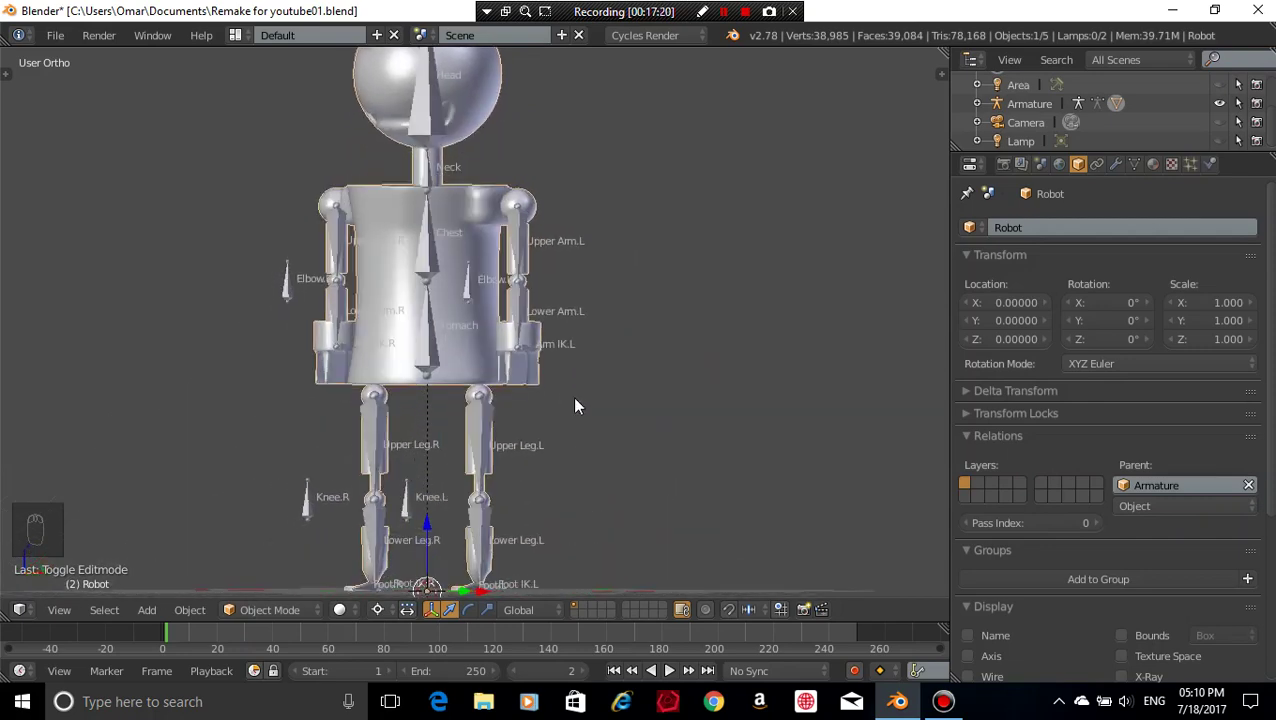
- Undo the automatic-weights parenting of the Robot mesh to the armature
key("ctrl+z")
key("ctrl+z")
key("ctrl+z")
key("ctrl+z")
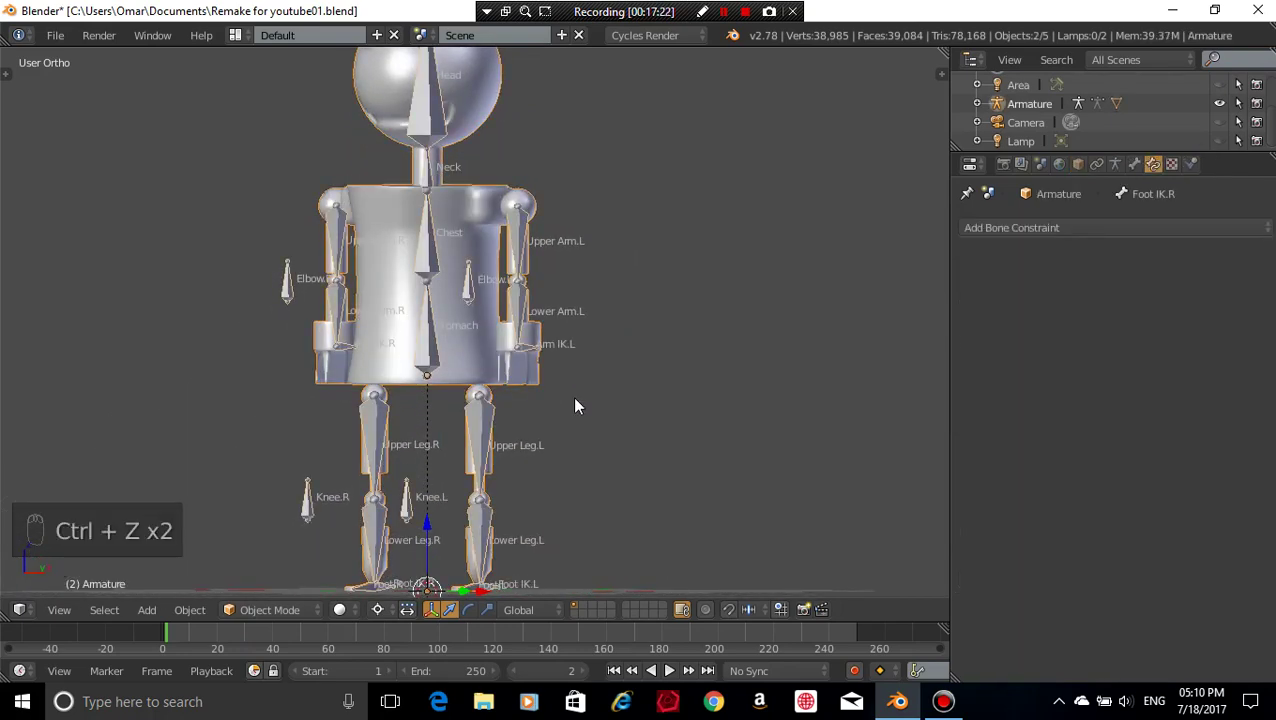
- Select only the Robot mesh and set the pivot point to Bounding Box Center instead of the 3D cursor
middle_click_drag(575, 405, 642, 448)
key("comma")
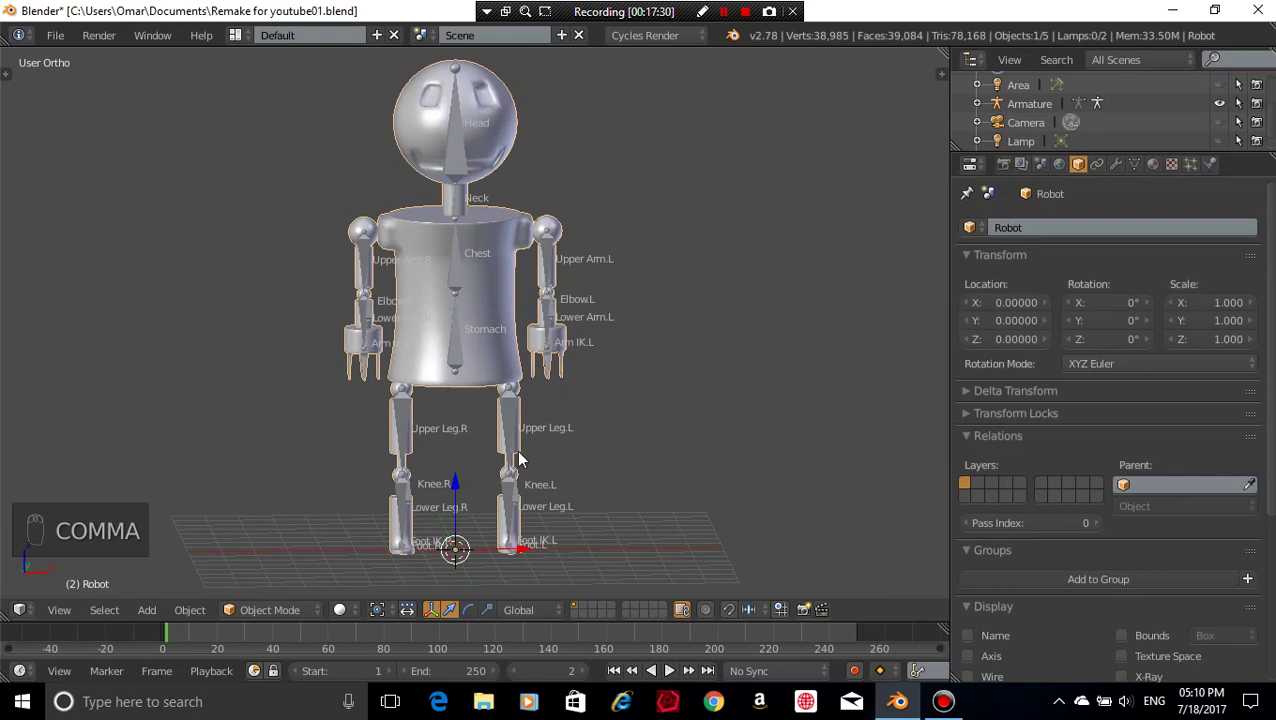
key("a")
key("a")
right_click(468, 334)
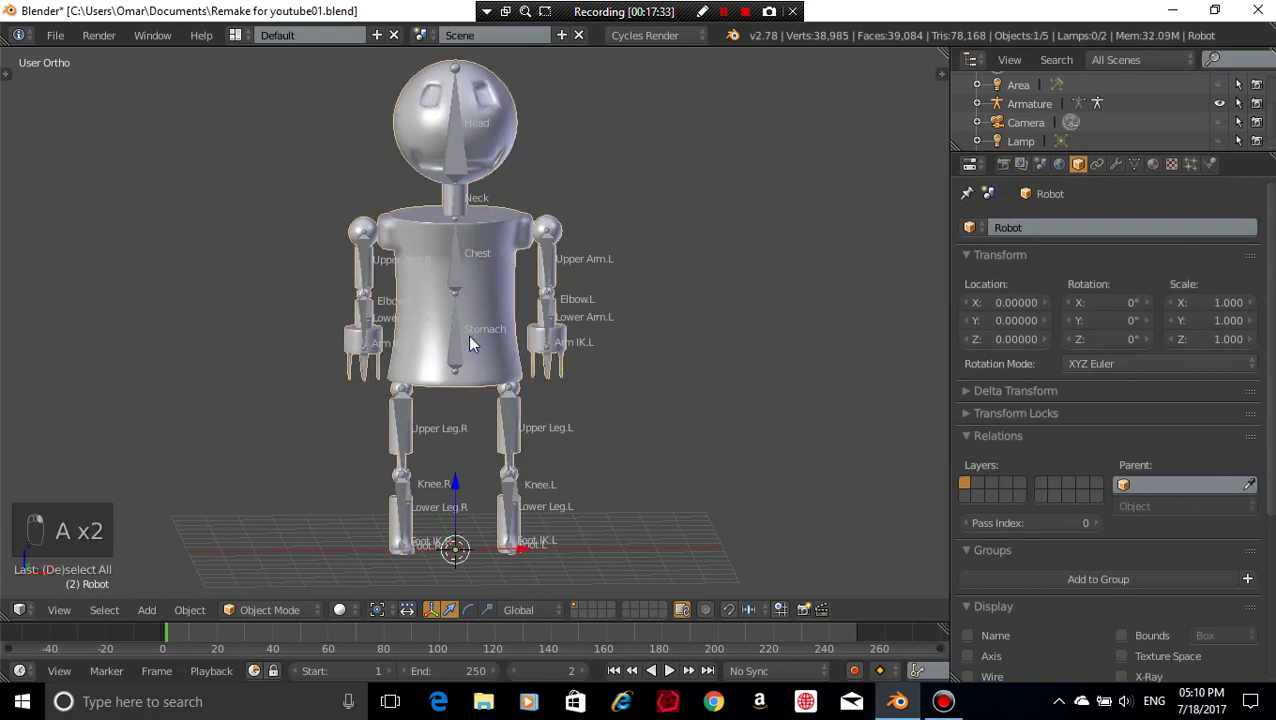
key("comma")
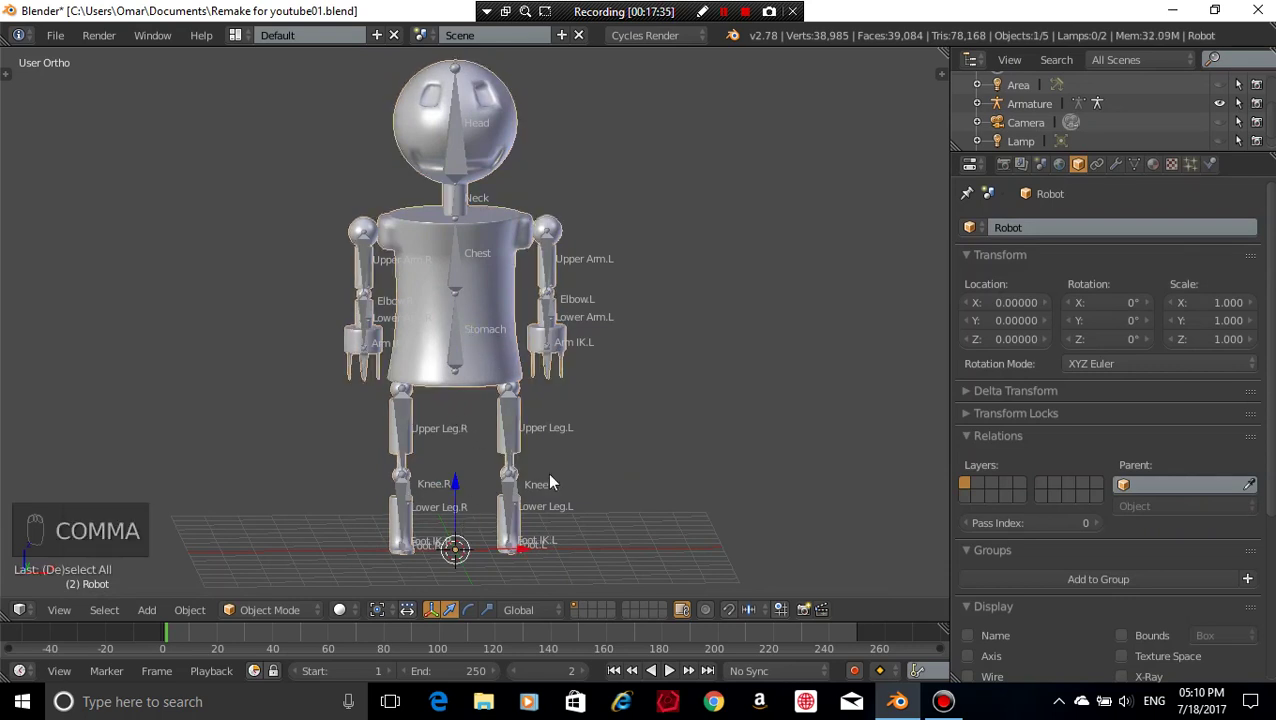
key("period")
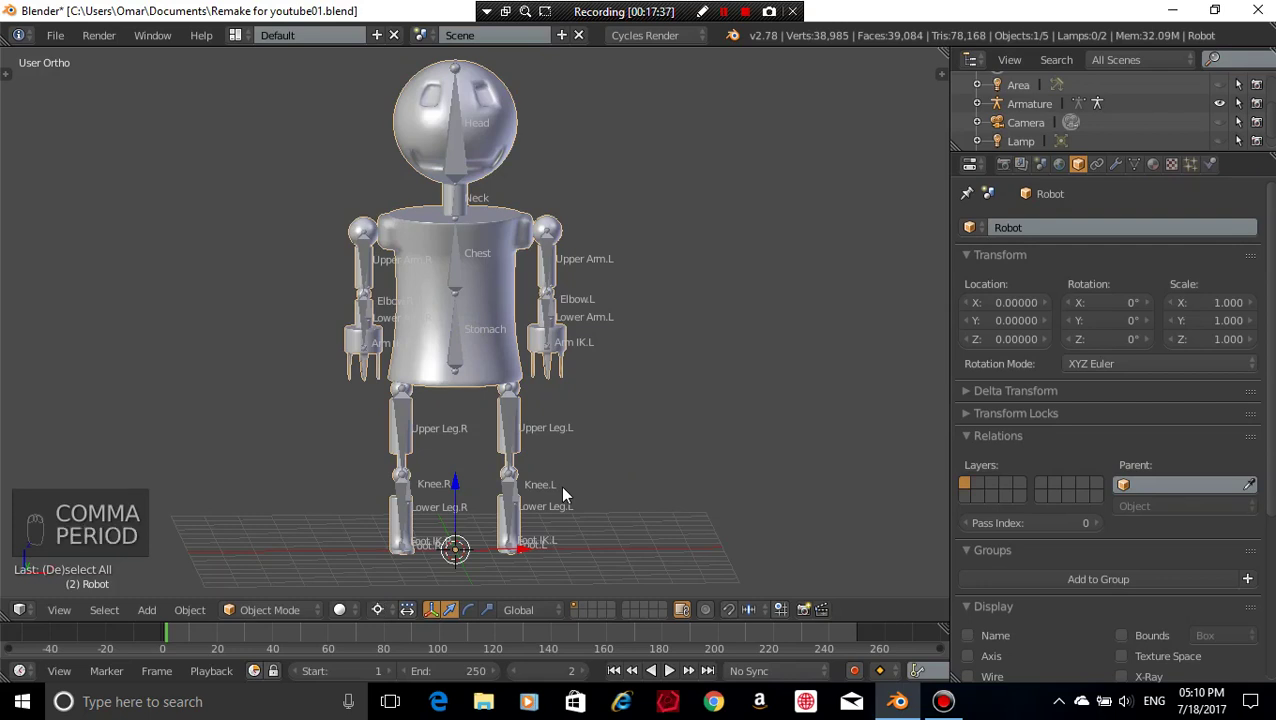
key("comma")
left_click(376, 610)
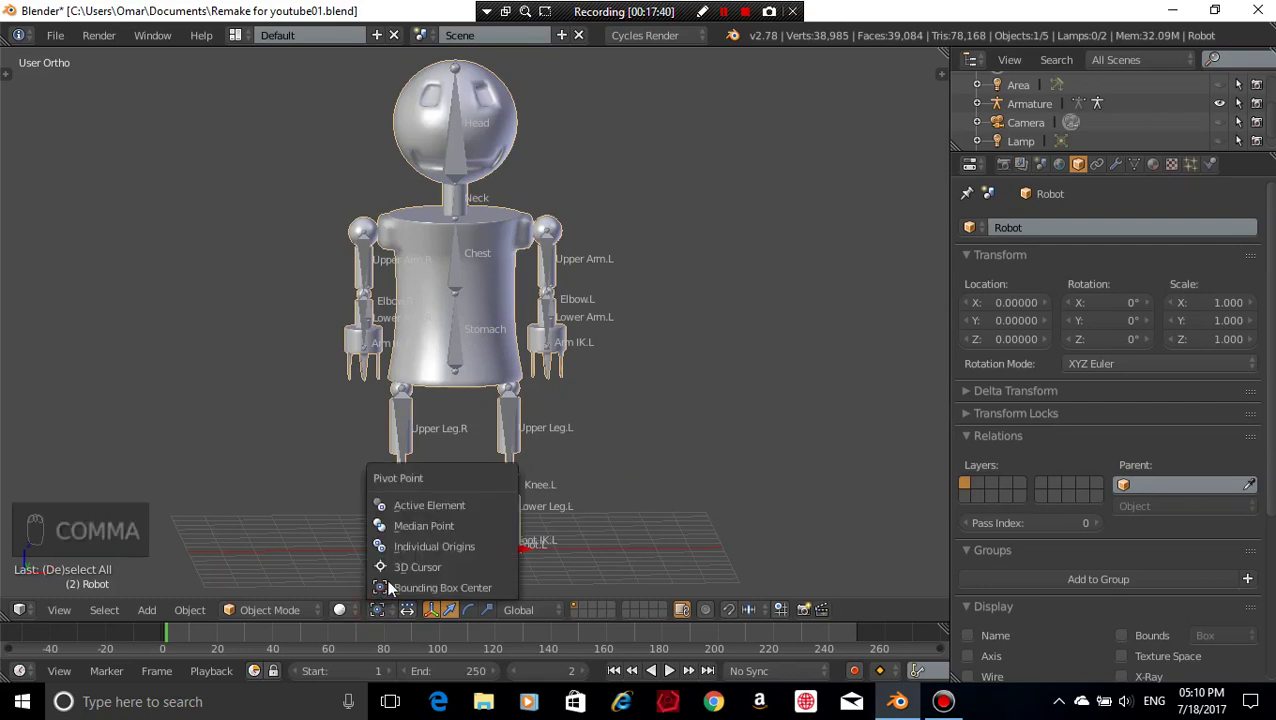
- Parent the Robot mesh to the armature with automatic weights, keeping the armature as the active object
right_click(454, 344)
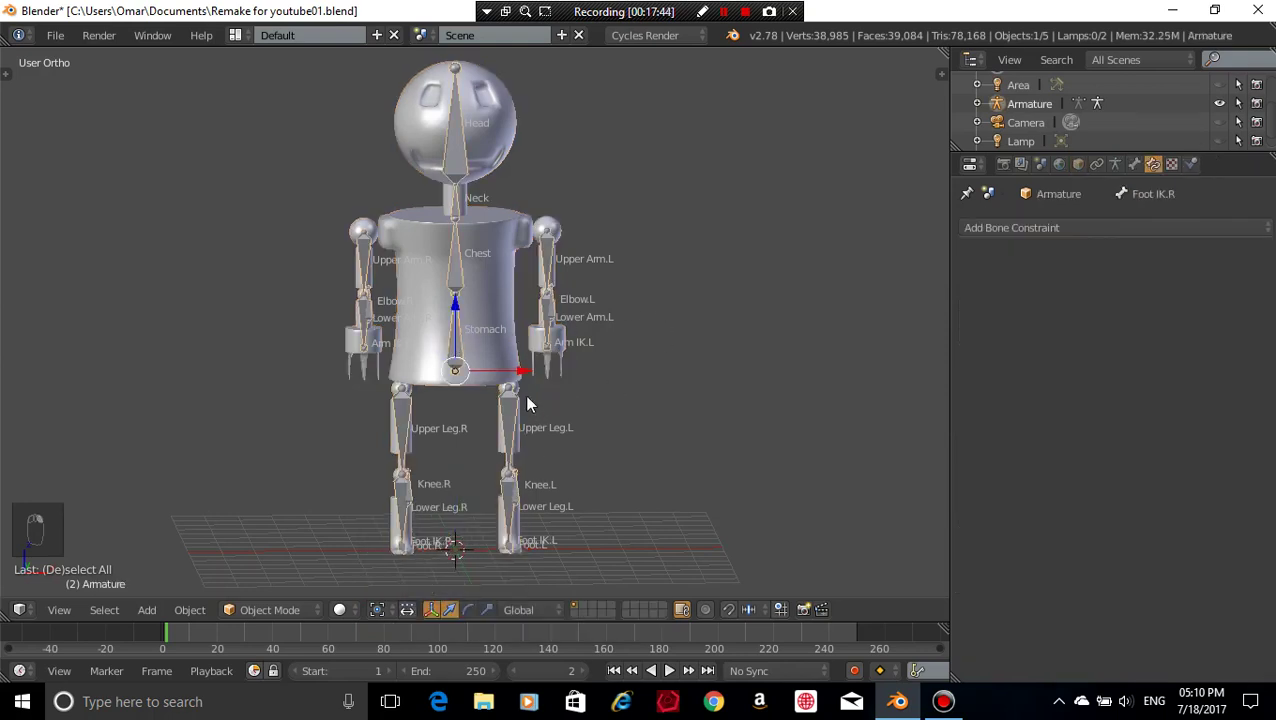
right_click(491, 283)
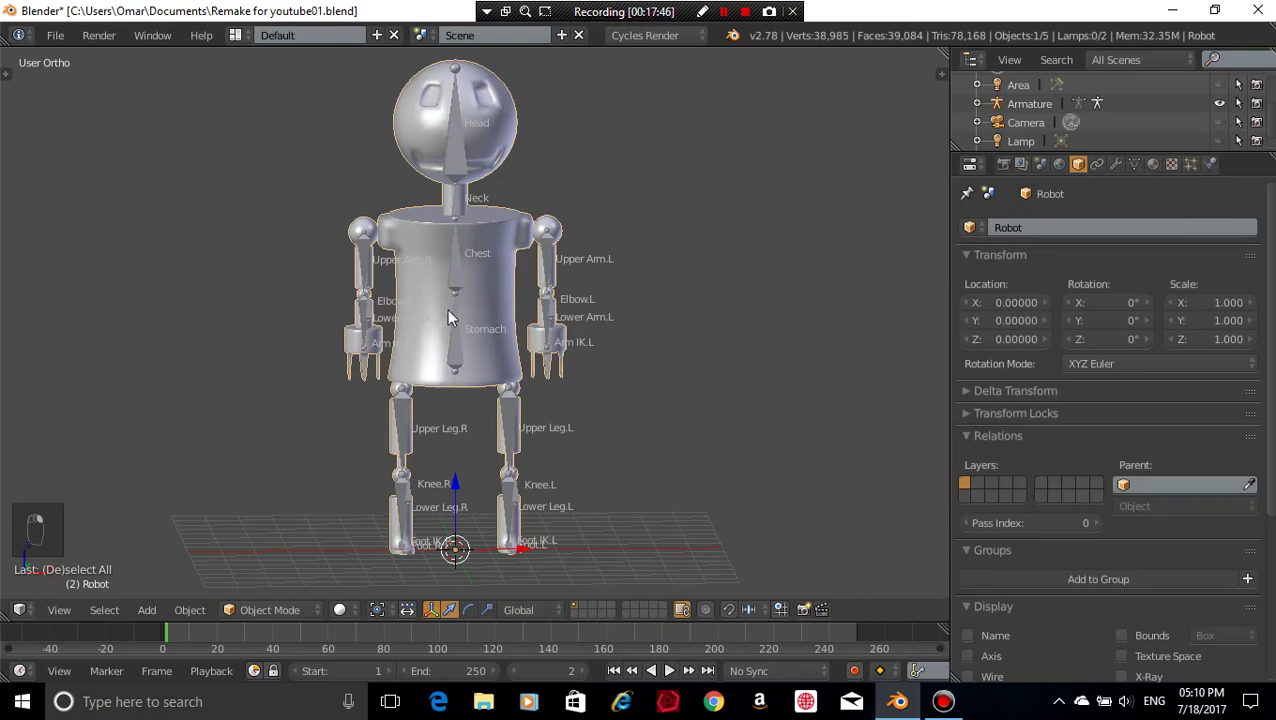
right_click(454, 358, "shift")
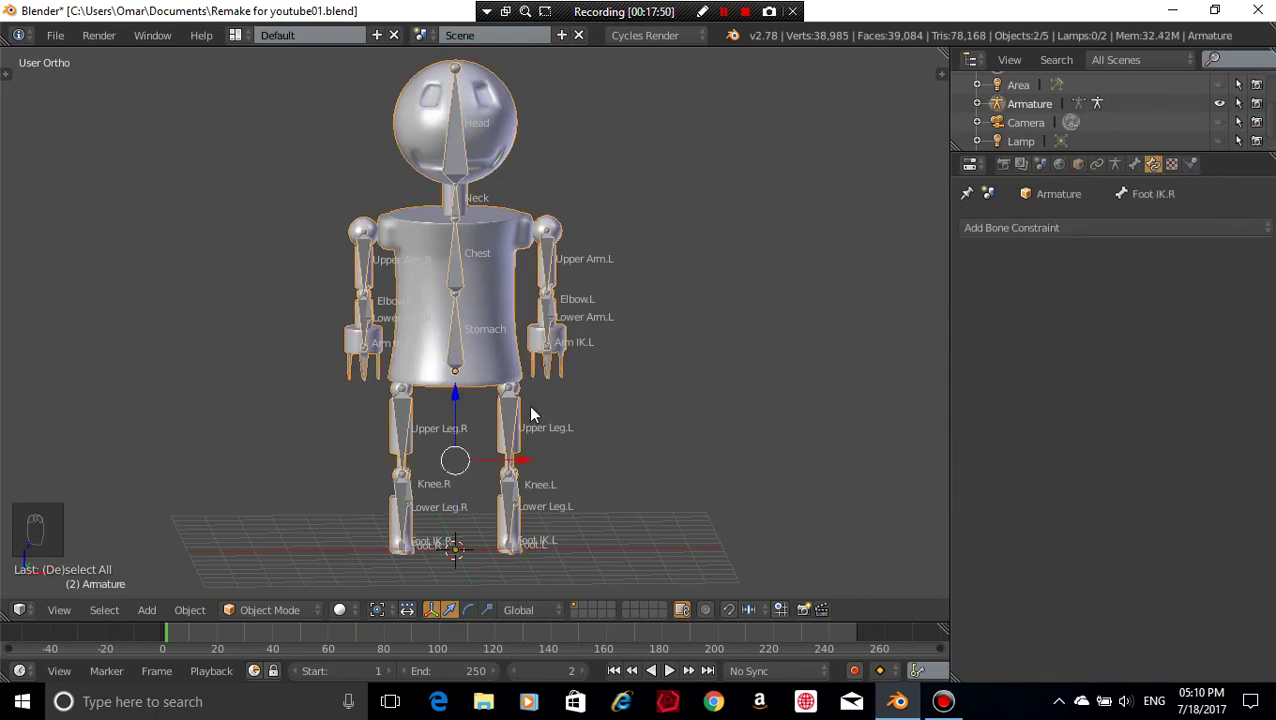
key("ctrl+p")
left_click(528, 405)
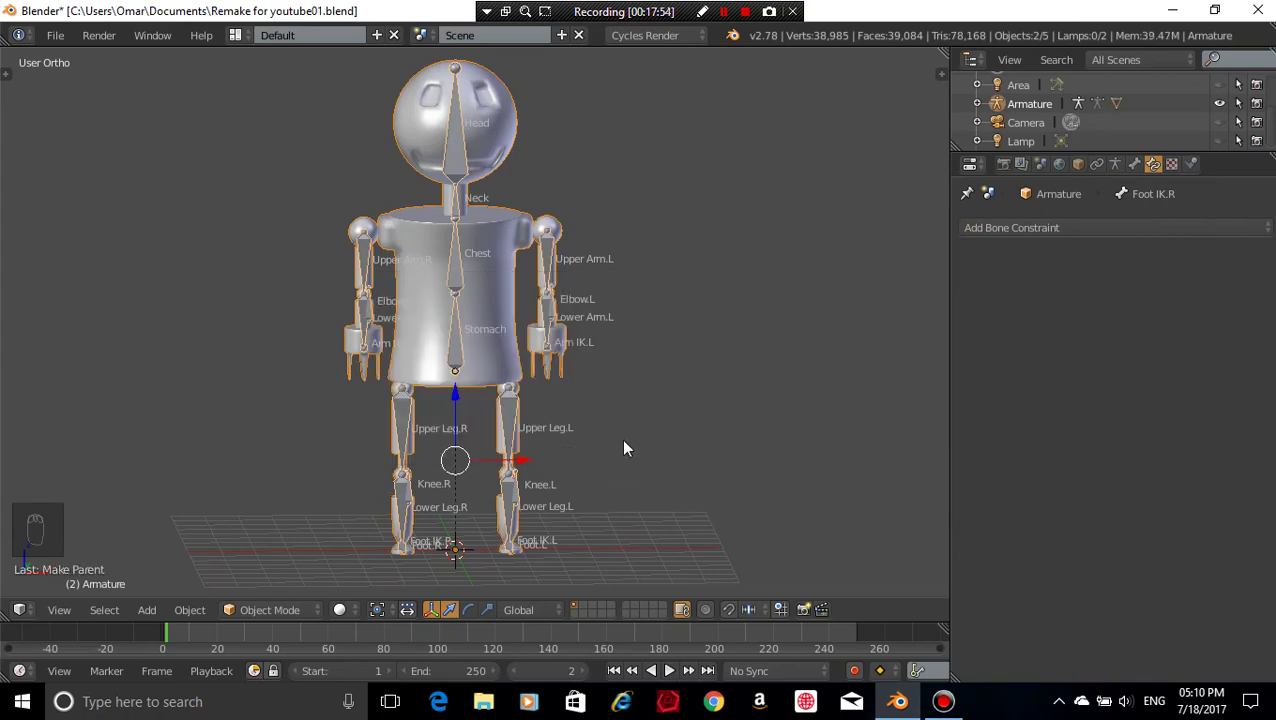
middle_click_drag(621, 439, 477, 505)
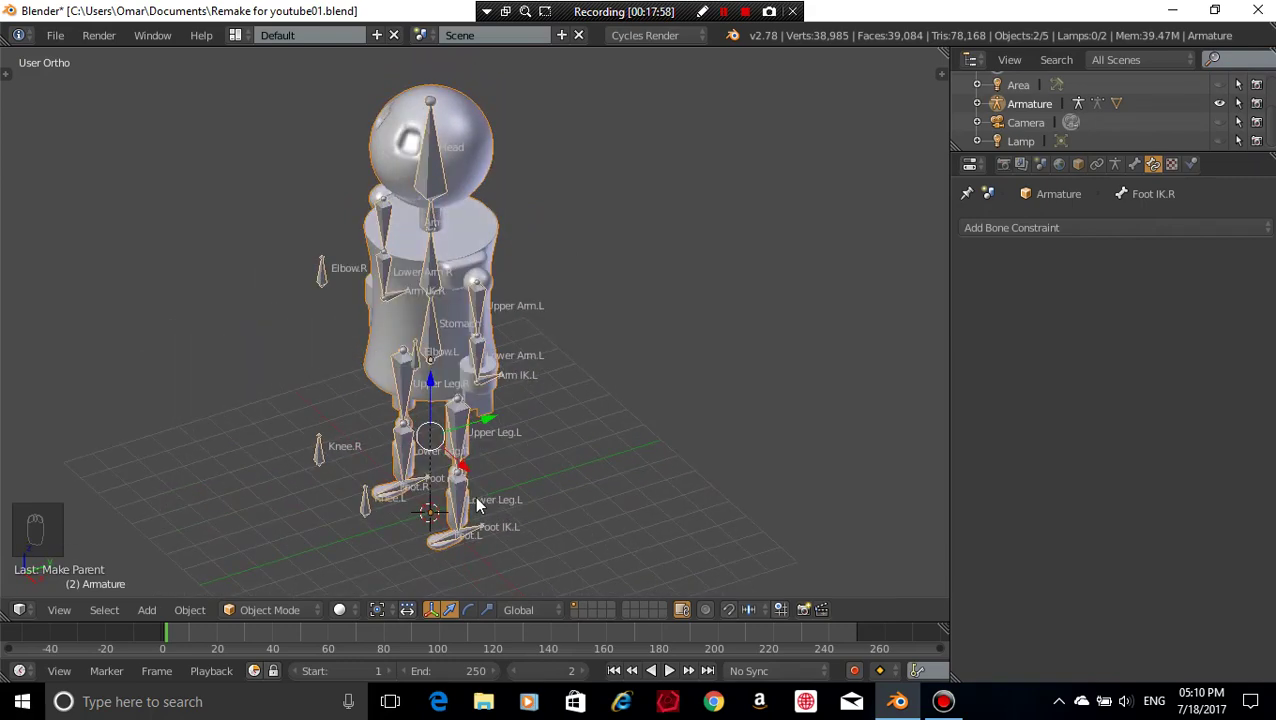
- Put the armature in Pose Mode
key("Tab")
scroll(526, 511, "down", 3)
scroll(526, 511, "up", 7)
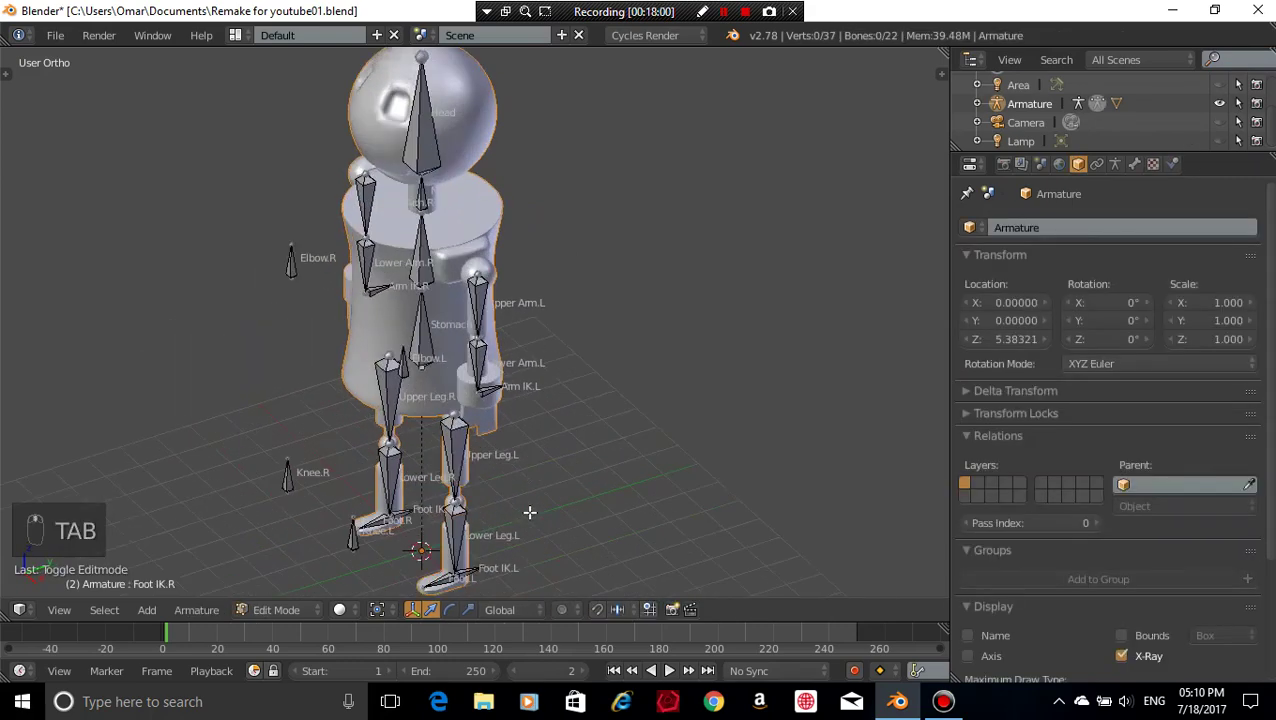
left_click(300, 612)
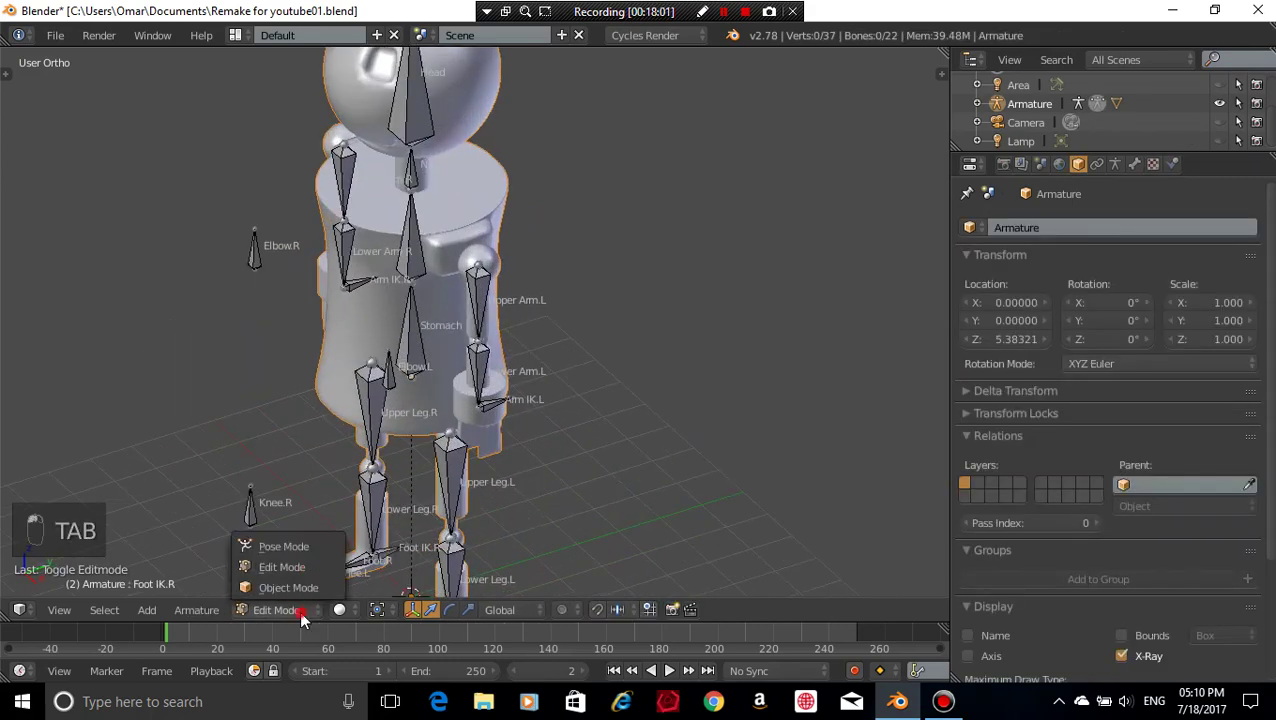
left_click(307, 545)
- From the side view, rotate the Foot IK.L bone by roughly half a turn to test the foot's deformation
scroll(582, 547, "down", 4)
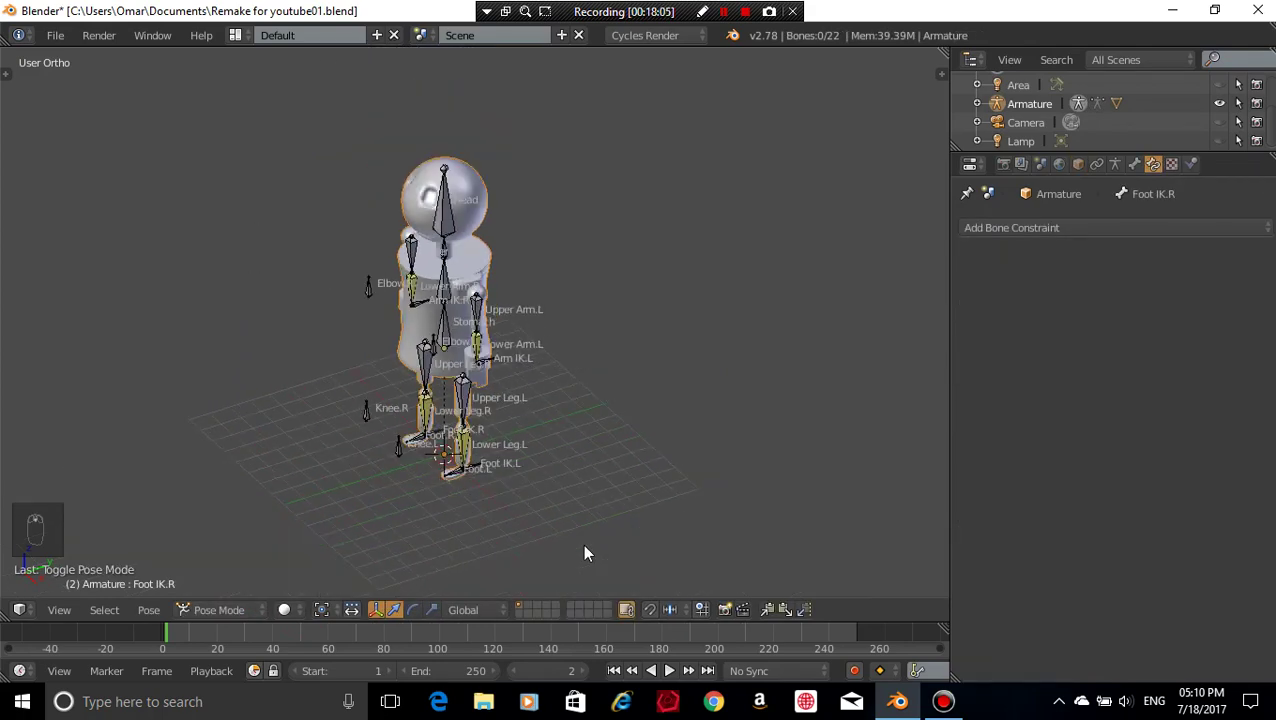
scroll(583, 545, "up", 2)
middle_click_drag(585, 540, 678, 40)
key("KP_3")
scroll(517, 366, "up", 8)
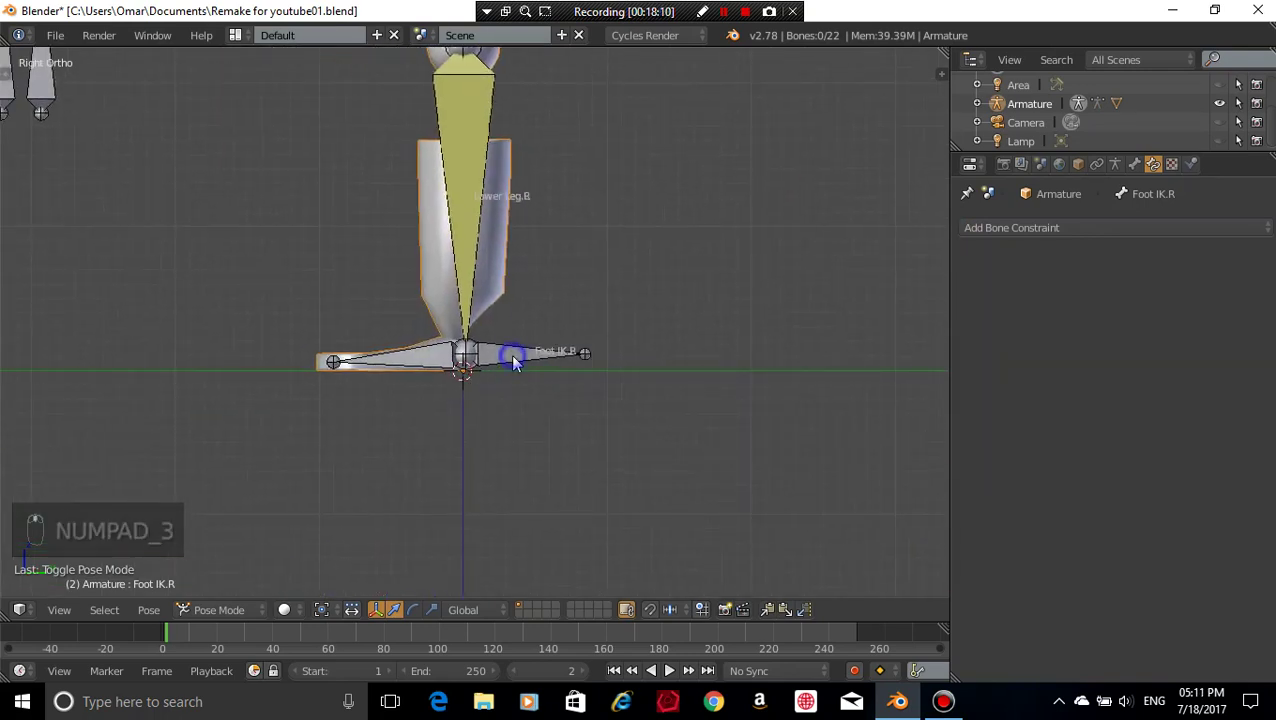
right_click(510, 354)
scroll(588, 298, "down", 3)
middle_click_drag(626, 339, 583, 430, "shift")
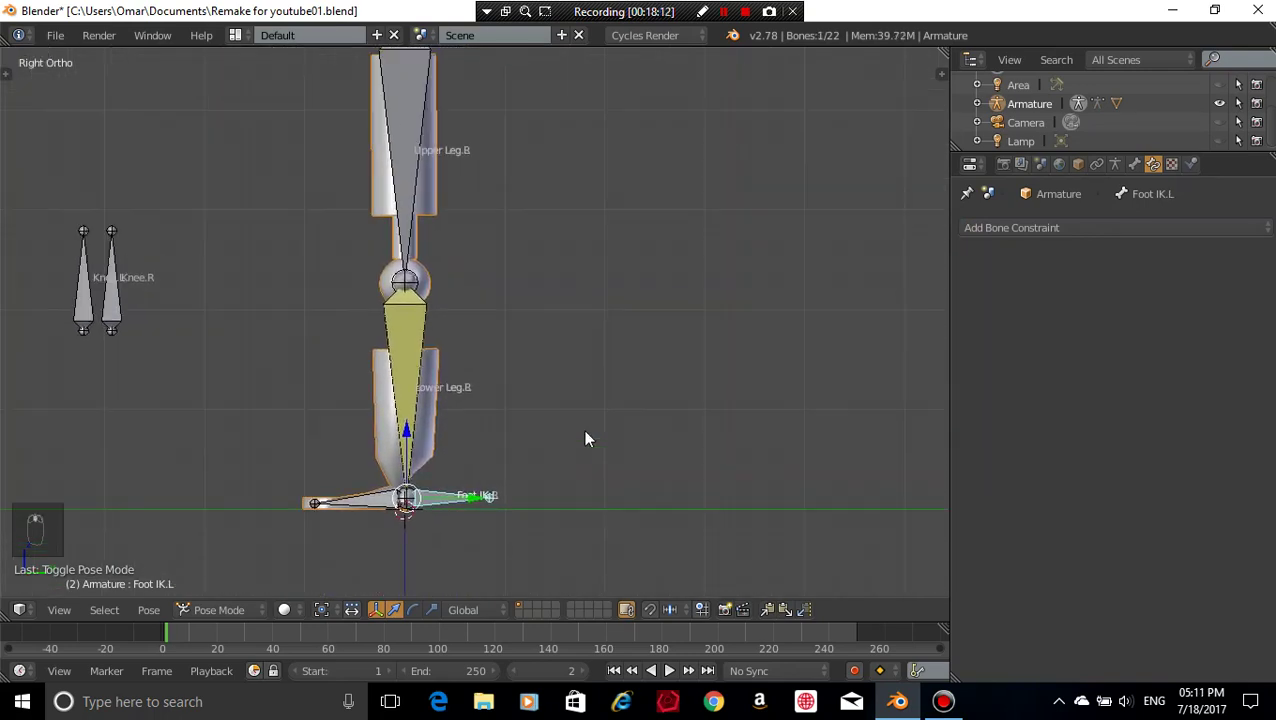
key("r")
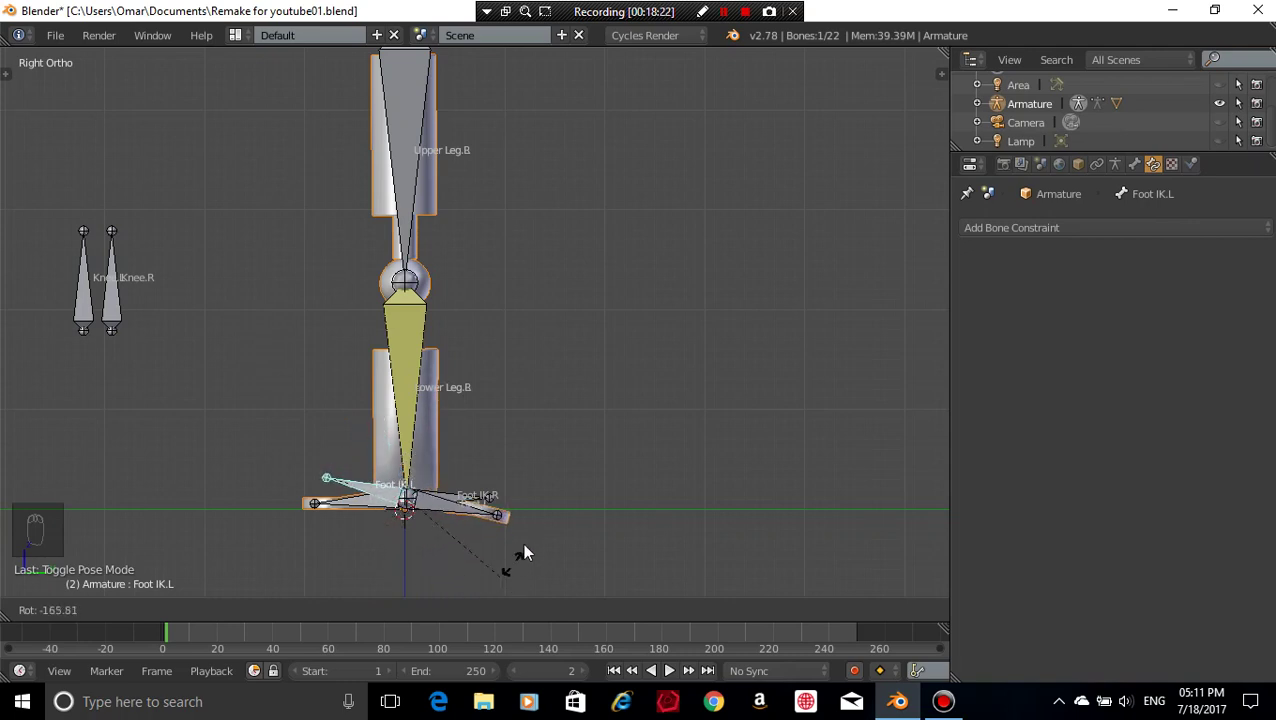
left_click(476, 370)
middle_click_drag(476, 370, 485, 398)
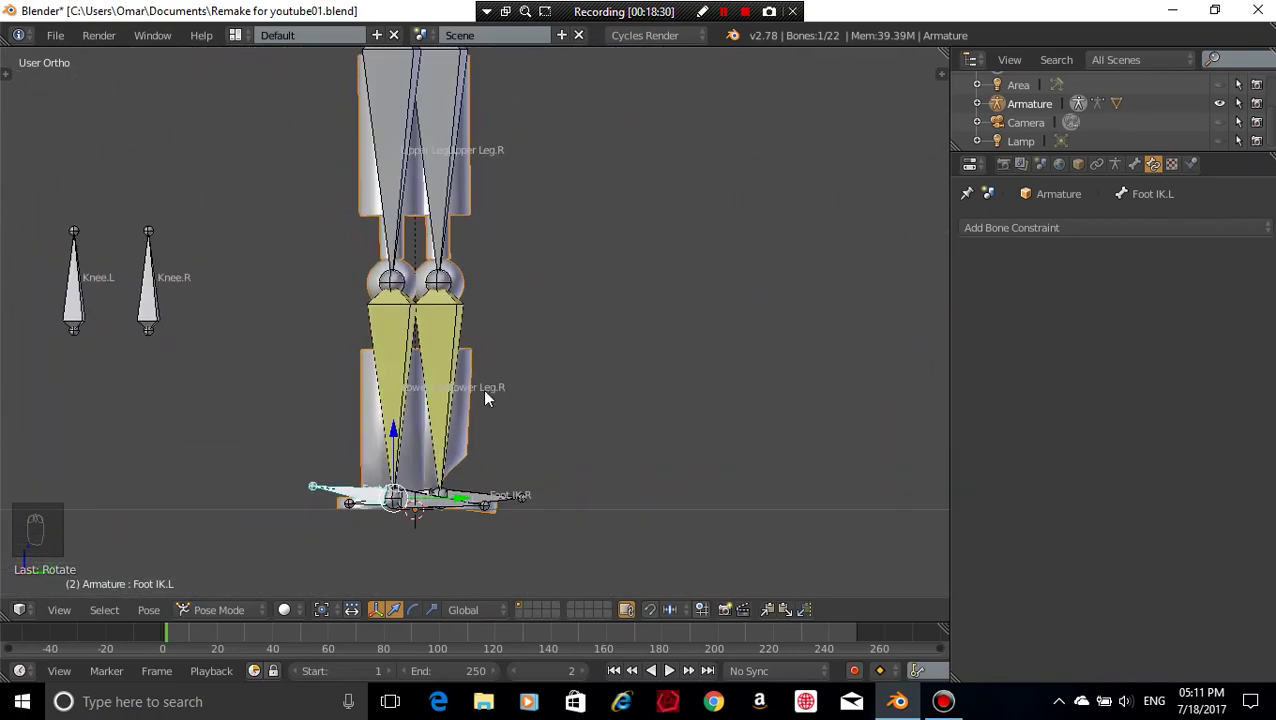
- Undo the last rotation of the Foot IK.L bone
key("ctrl+z")
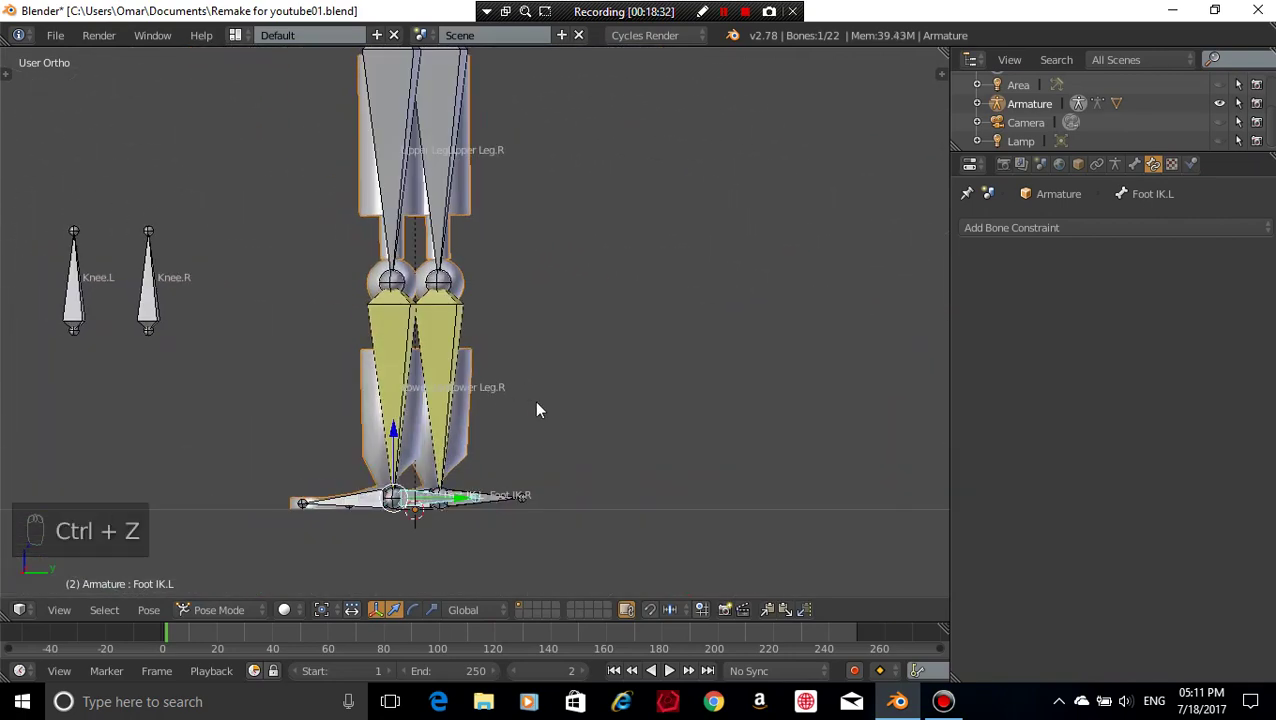
scroll(536, 401, "down", 1)
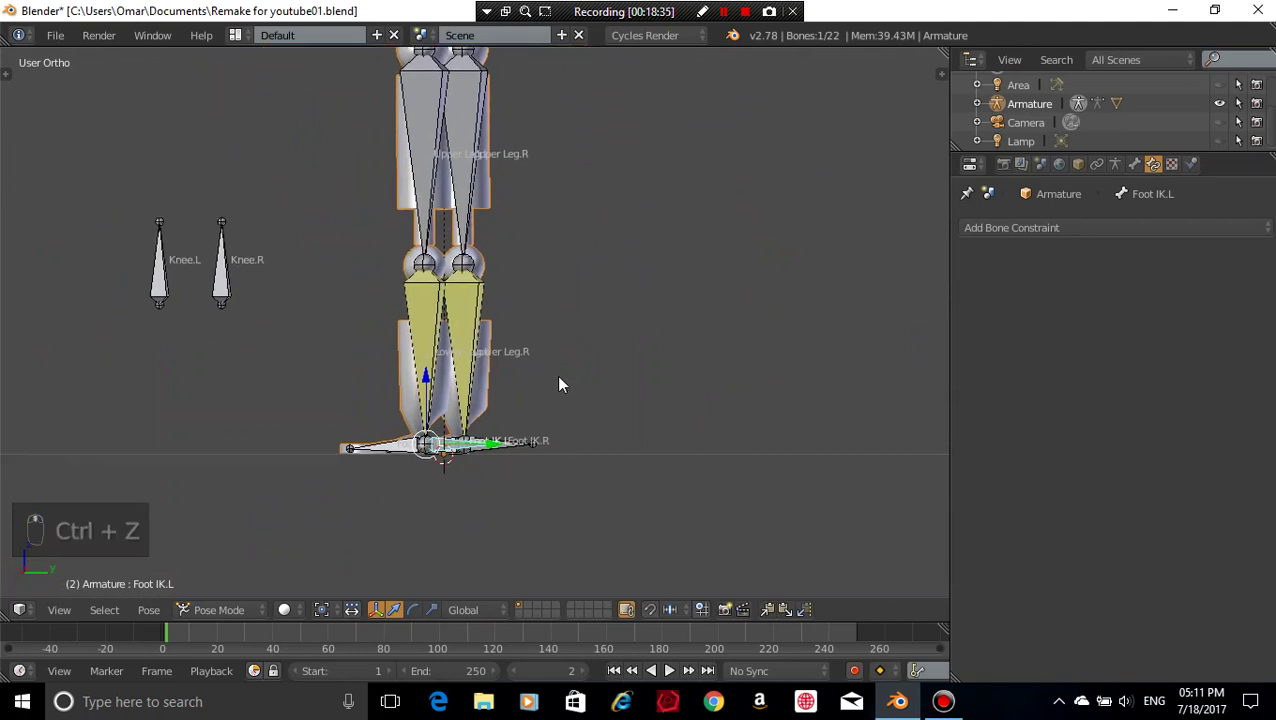
- From the right side view, try rotating the Foot IK.L bone to check how the foot and lower leg deform
key("KP_3")
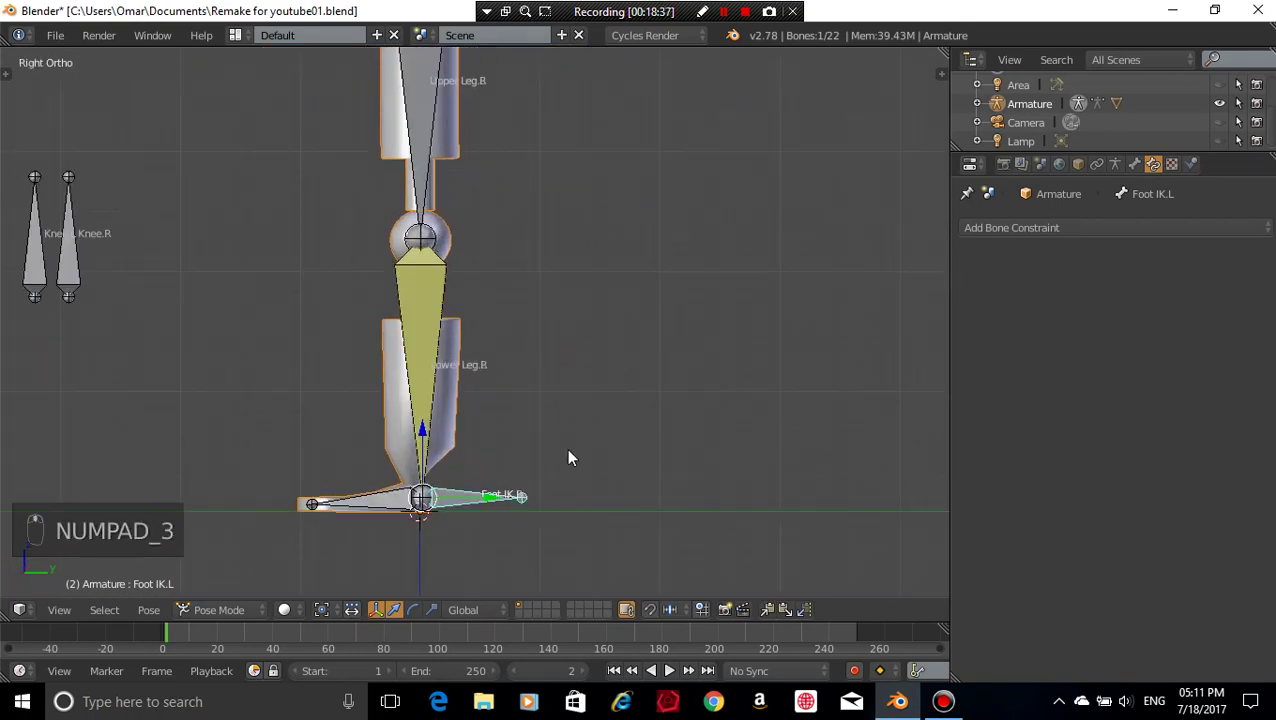
key("r")
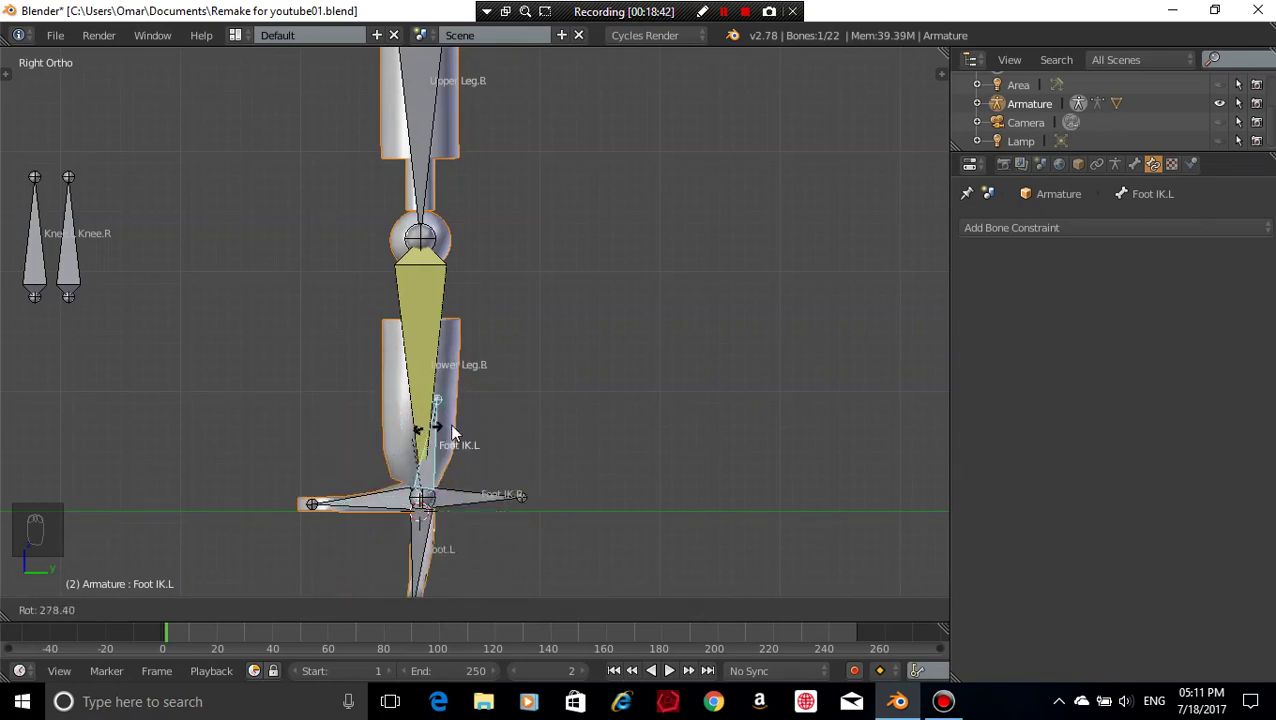
left_click(465, 492)
- Compare the shape of the lower leg mesh between the armature's Edit Mode and Pose Mode
mouse_move(505, 466)
middle_mouse_down()
mouse_move(635, 513)
mouse_move(749, 481)
mouse_move(618, 593)
mouse_move(376, 513)
mouse_move(90, 372)
mouse_move(31, 364)
mouse_move(359, 549)
mouse_move(615, 450)
mouse_move(501, 475)
middle_mouse_up()
scroll(500, 474, "up", 4)
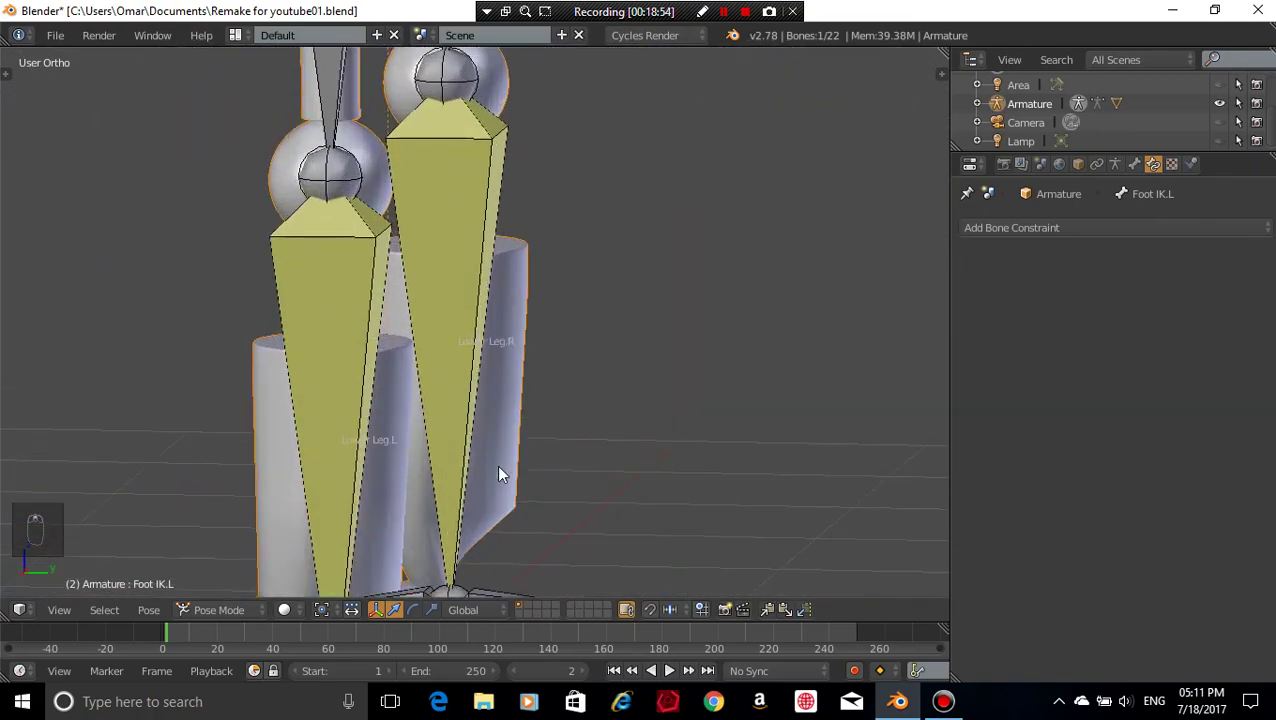
scroll(500, 474, "down", 4)
key("Tab")
scroll(507, 465, "up", 4)
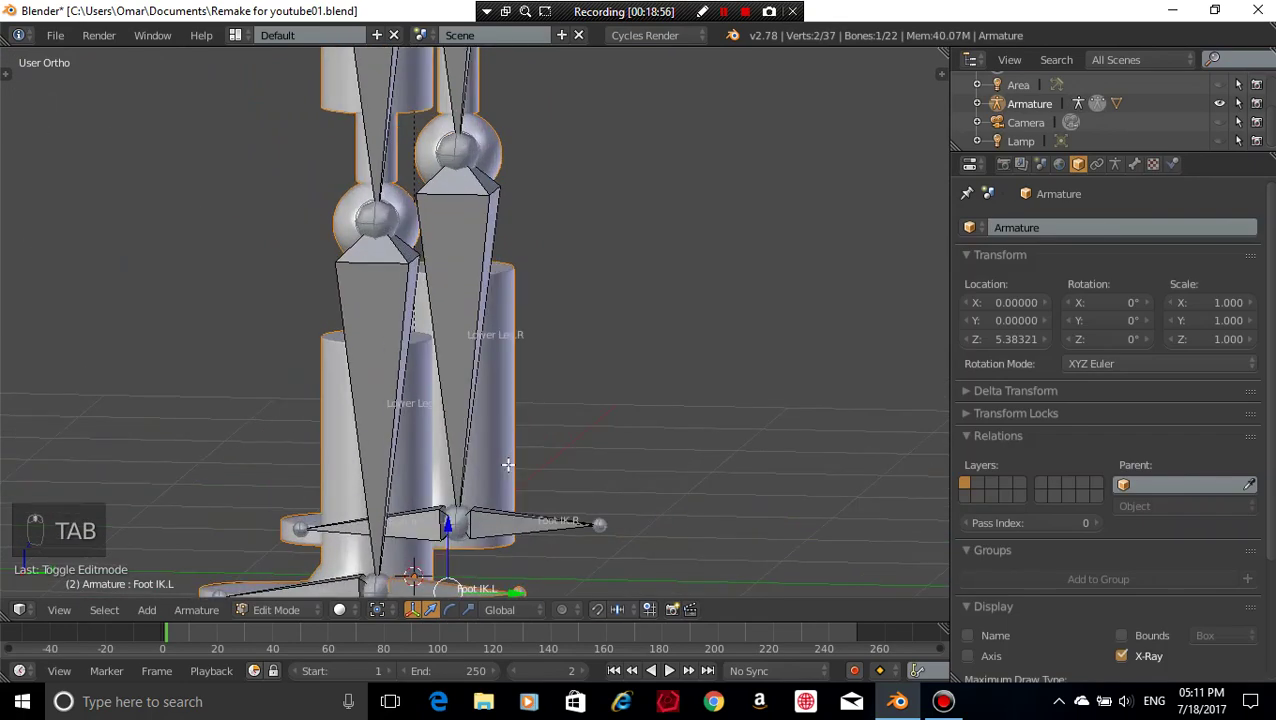
scroll(507, 465, "down", 4)
key("Tab")
scroll(508, 472, "up", 4)
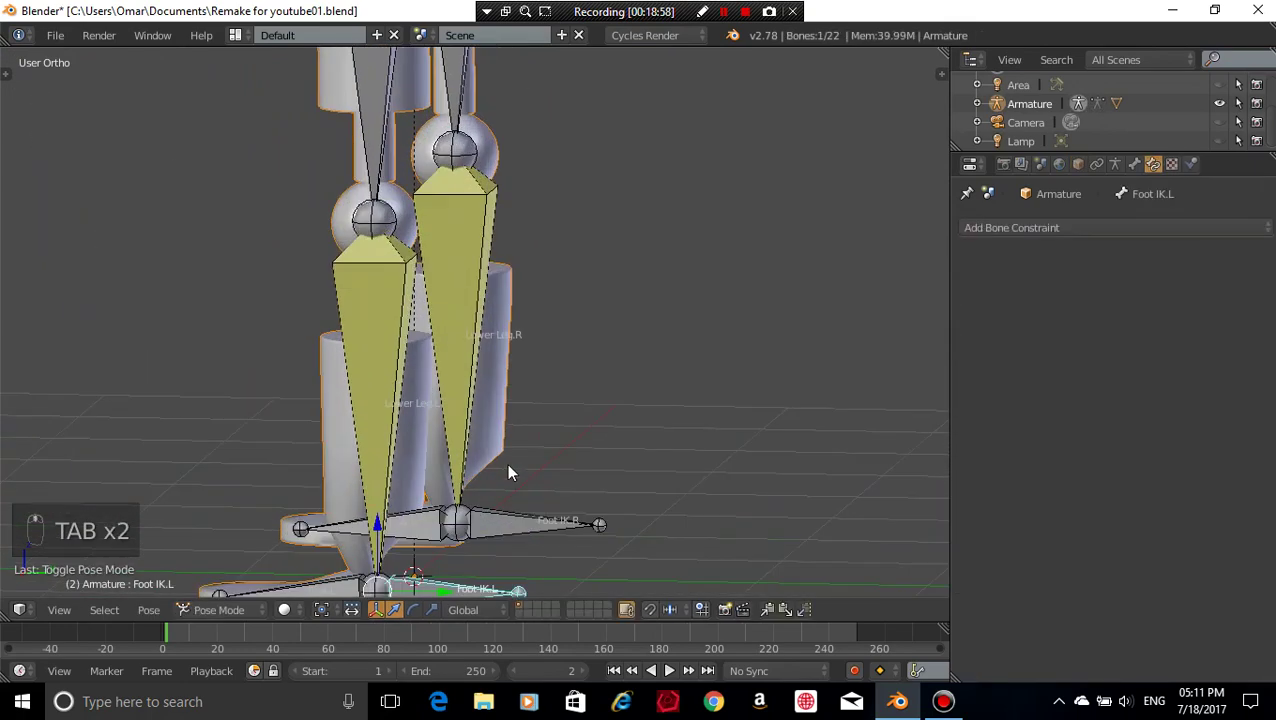
- From the right side view, try moving the Foot IK.L bone forward and up to test the left leg's bending
scroll(508, 472, "down", 4)
key("KP_3")
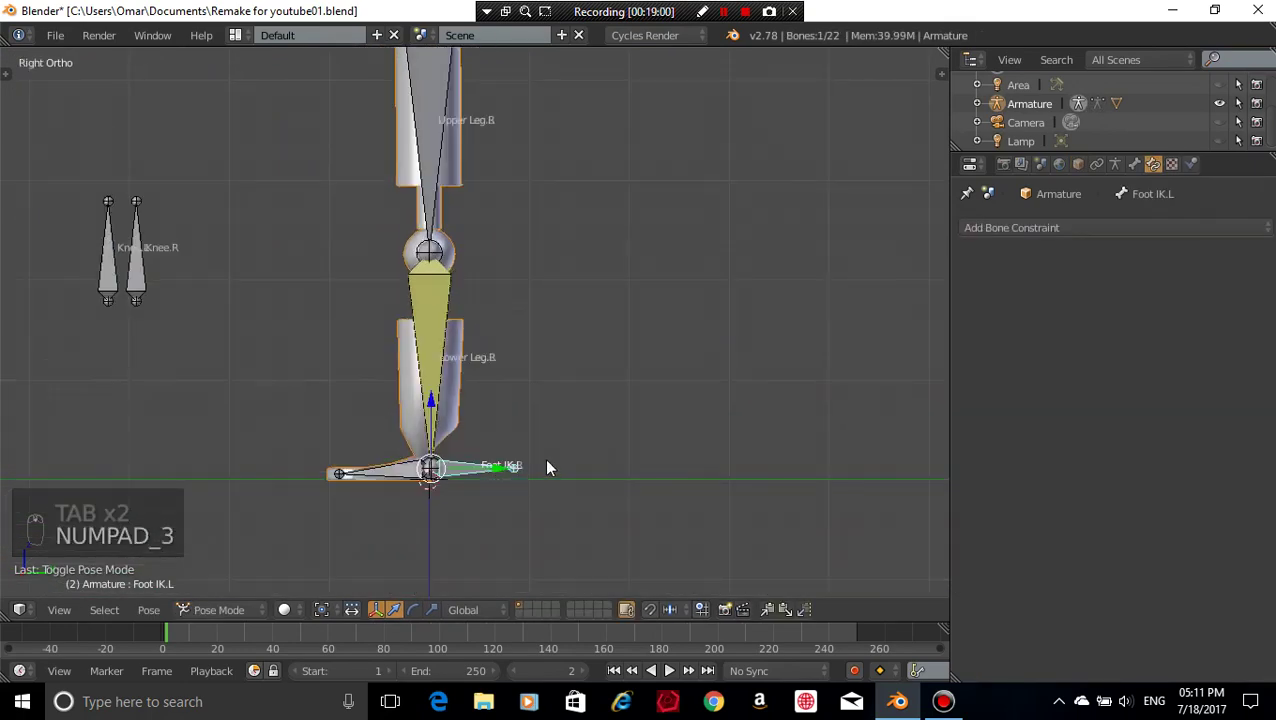
key("g")
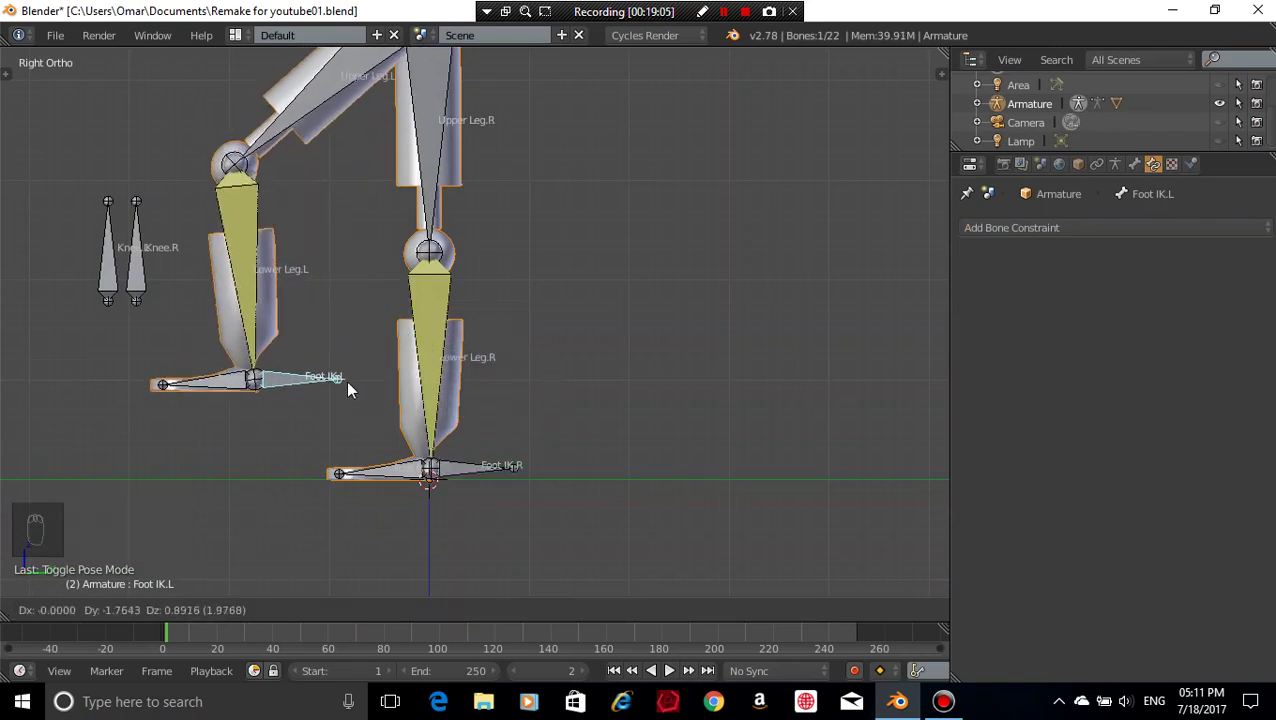
right_click(341, 391)
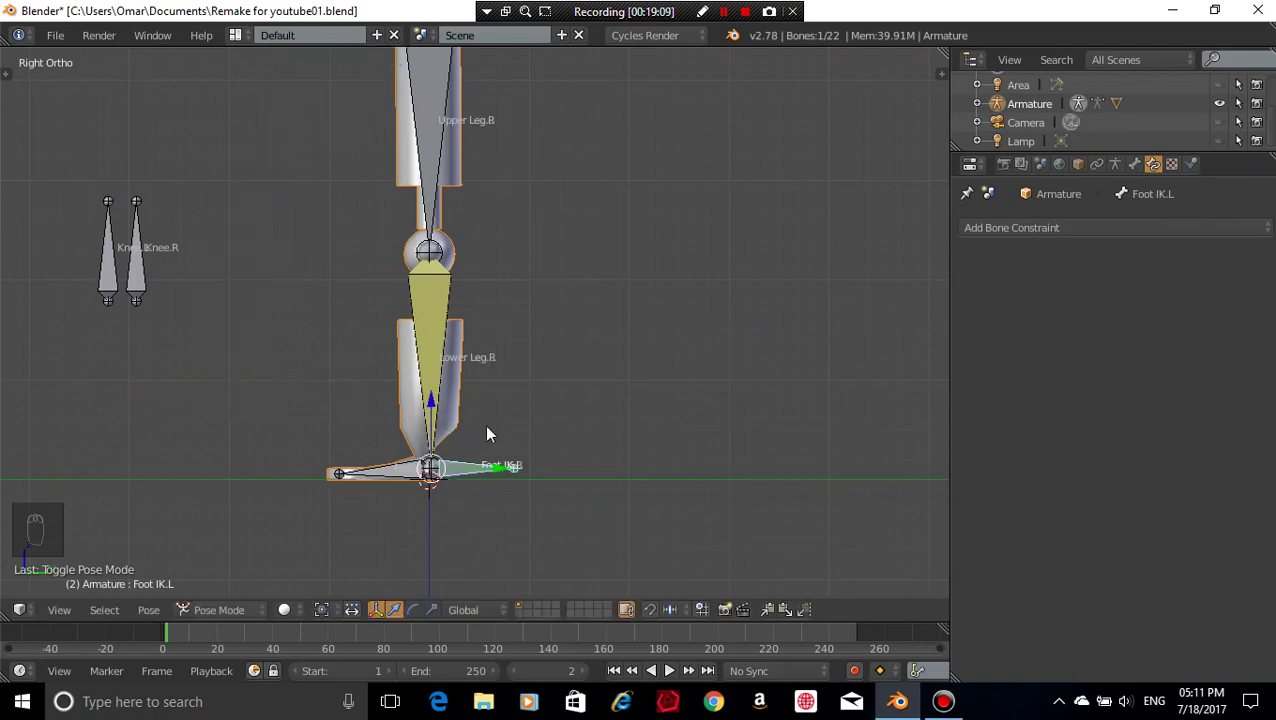
- In Edit Mode, move the Lower Leg.L bone about -0.03 along the global Y axis, and return to Pose Mode
key("Tab")
right_click(424, 357)
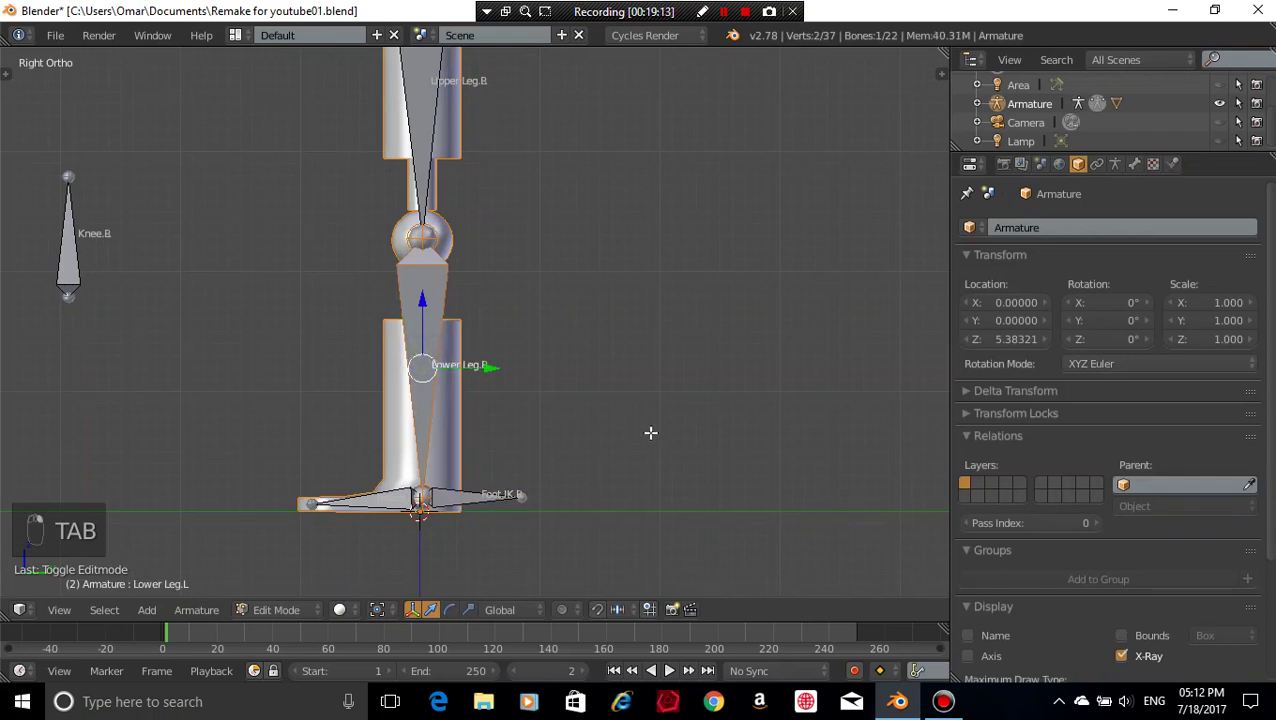
key("g")
key("y")
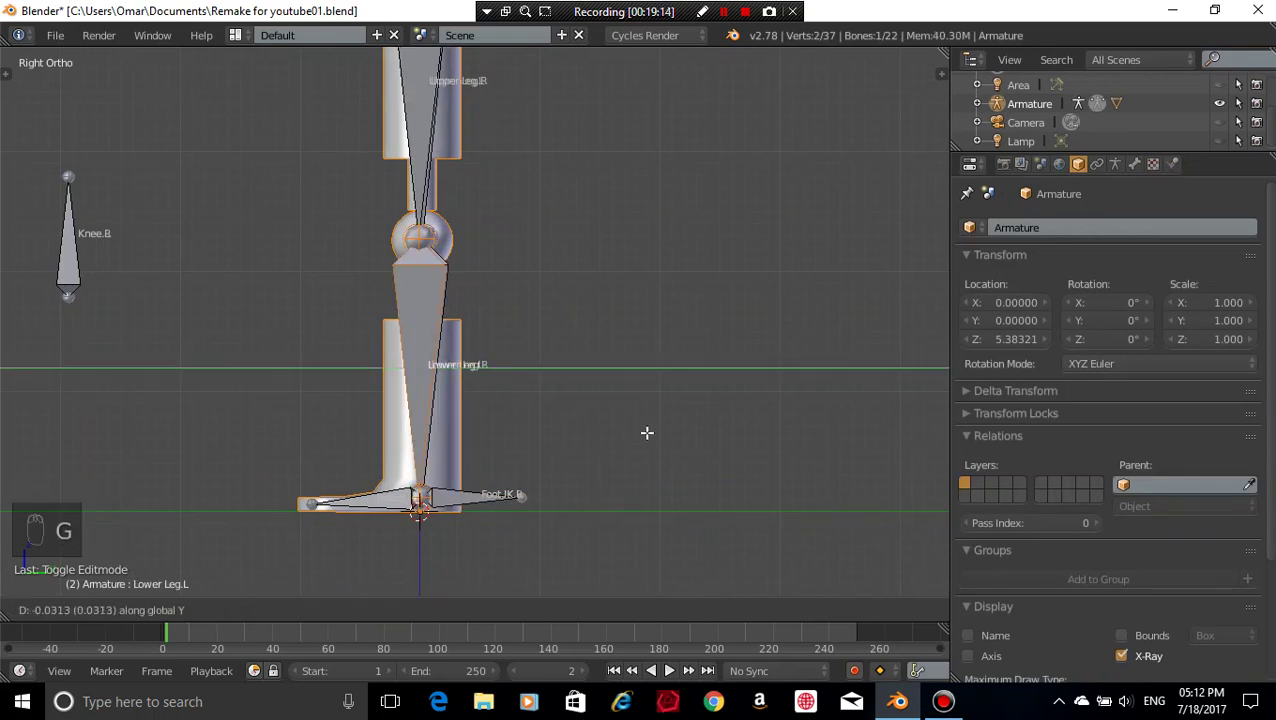
left_click(647, 432)
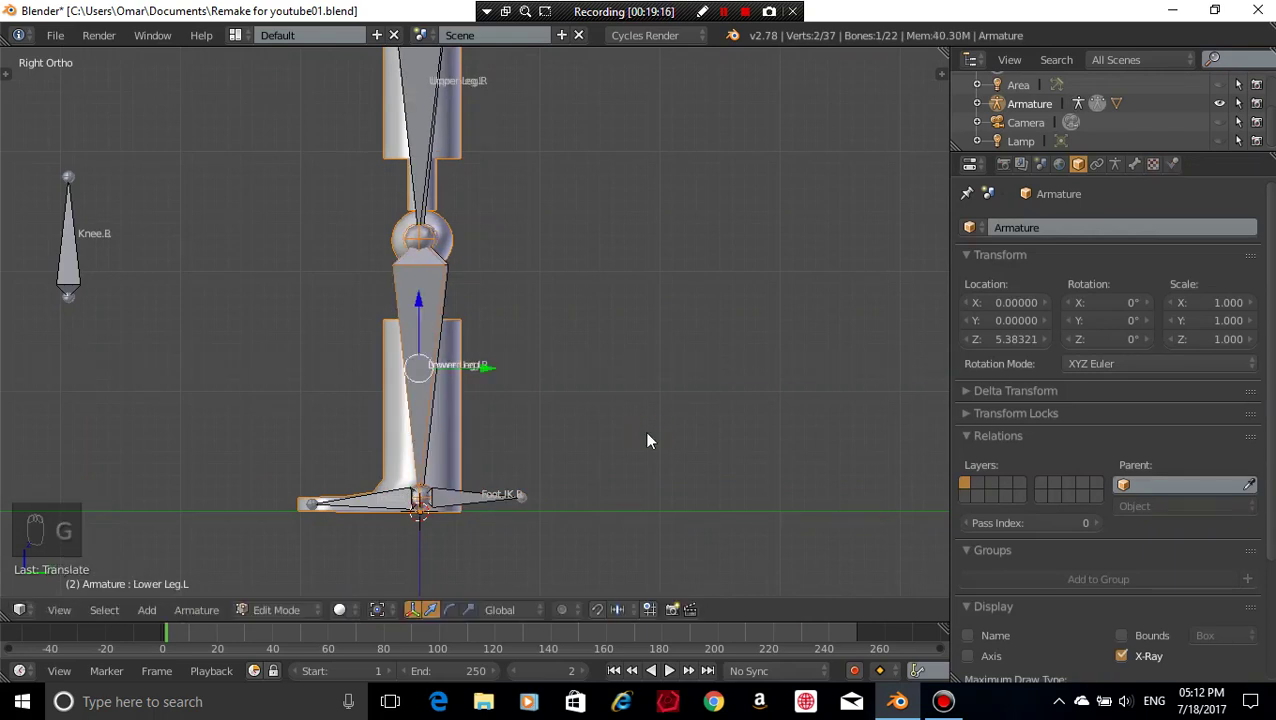
key("Tab")
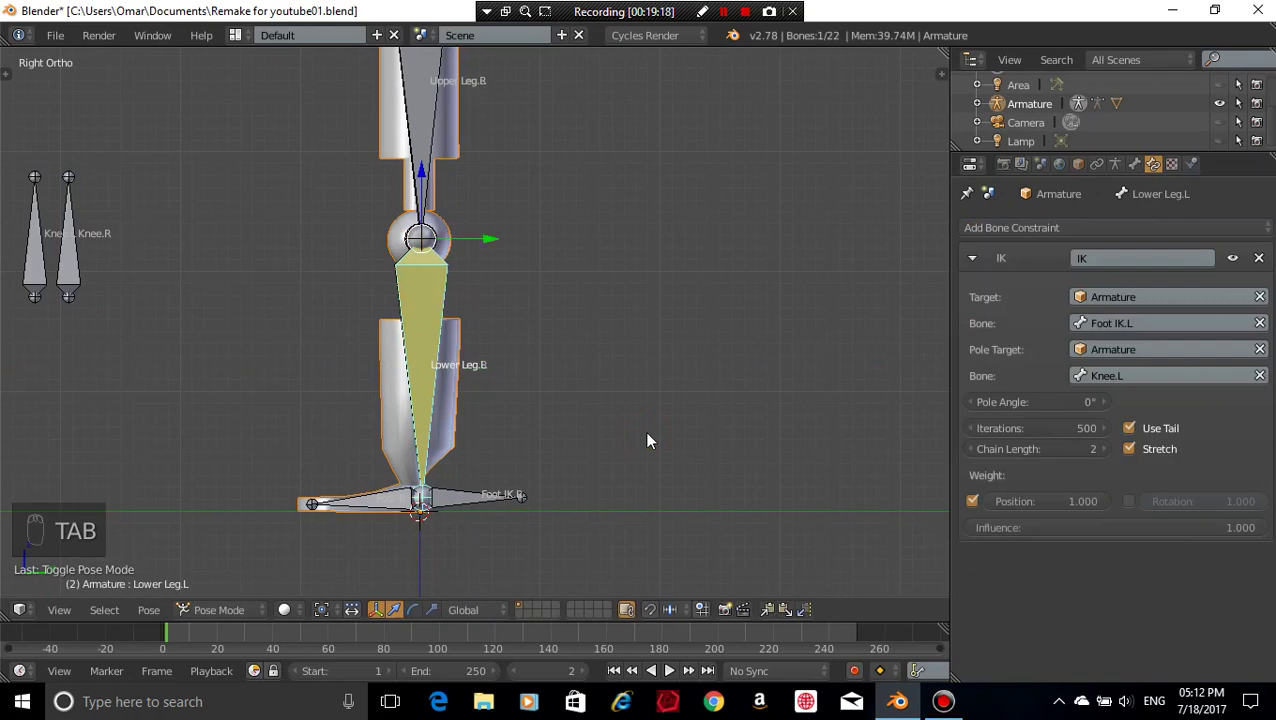
- Undo the last two operations on the armature and return it to Object Mode
key("ctrl+z")
key("ctrl+z")
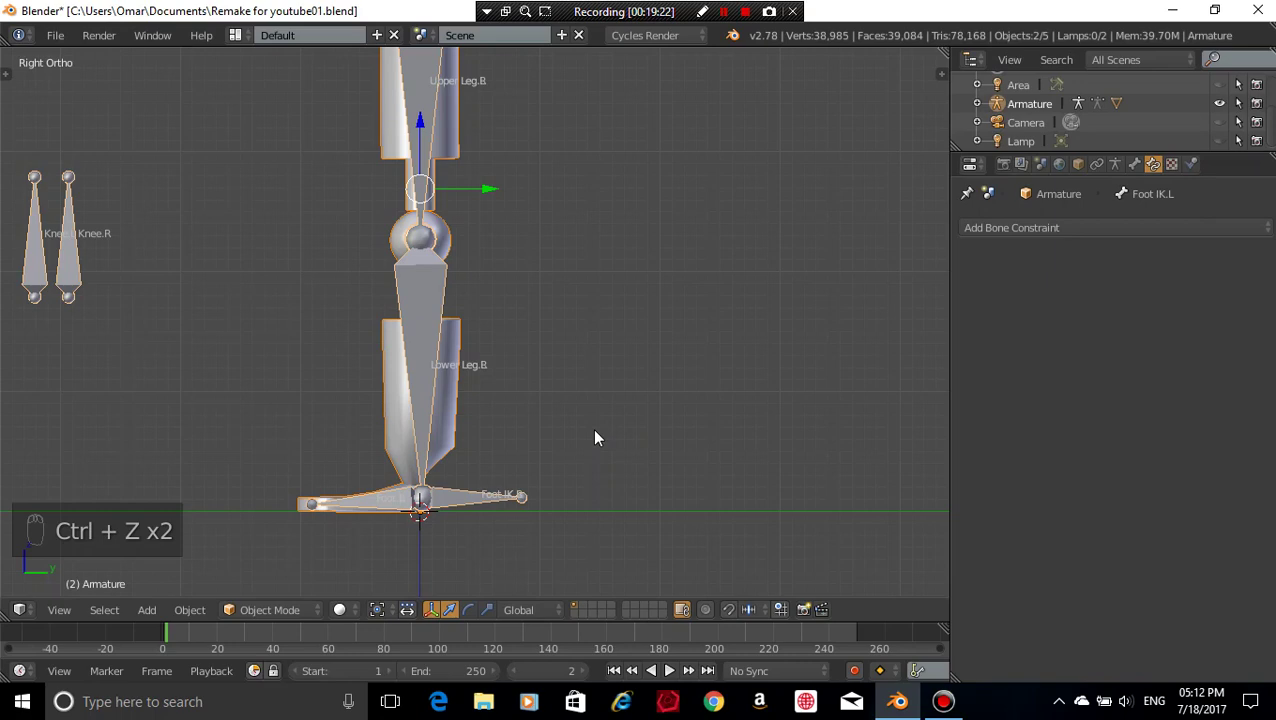
key("Tab")
middle_click_drag(595, 432, 732, 458)
scroll(728, 445, "down", 8)
key("Tab")
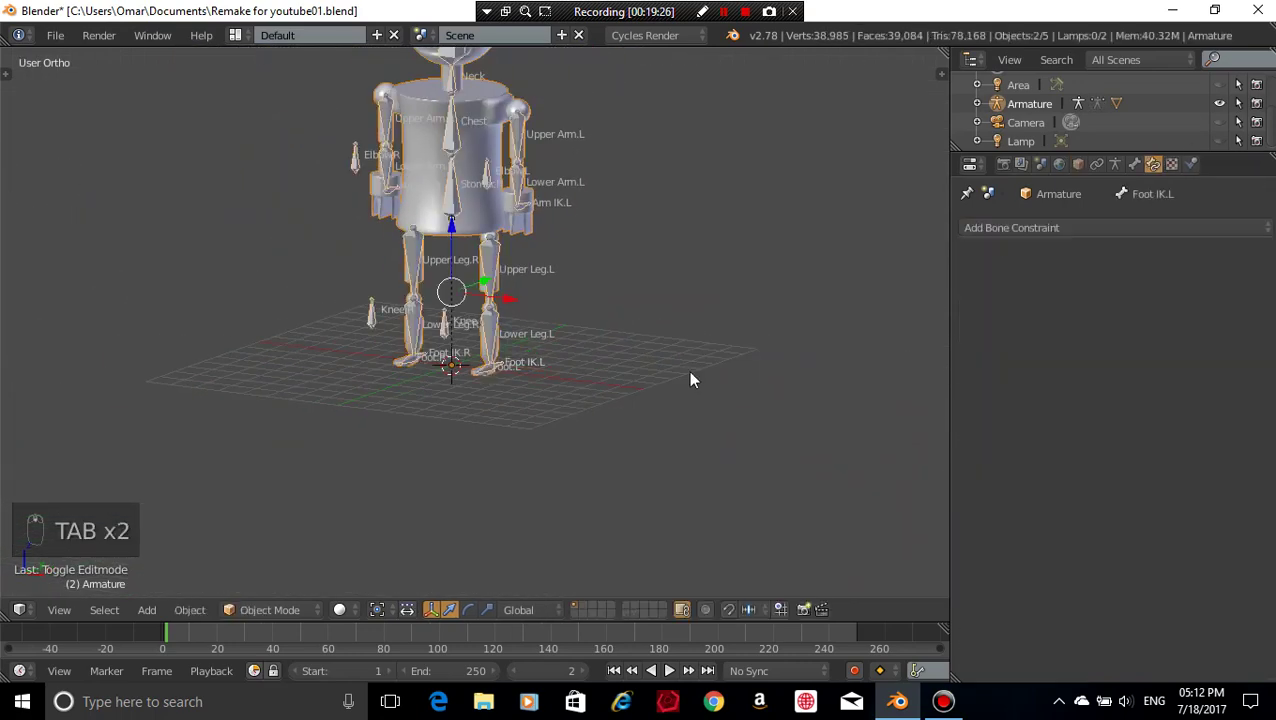
- Enter Edit Mode on the armature and select all of its bones
key("Tab")
scroll(426, 456, "up", 1)
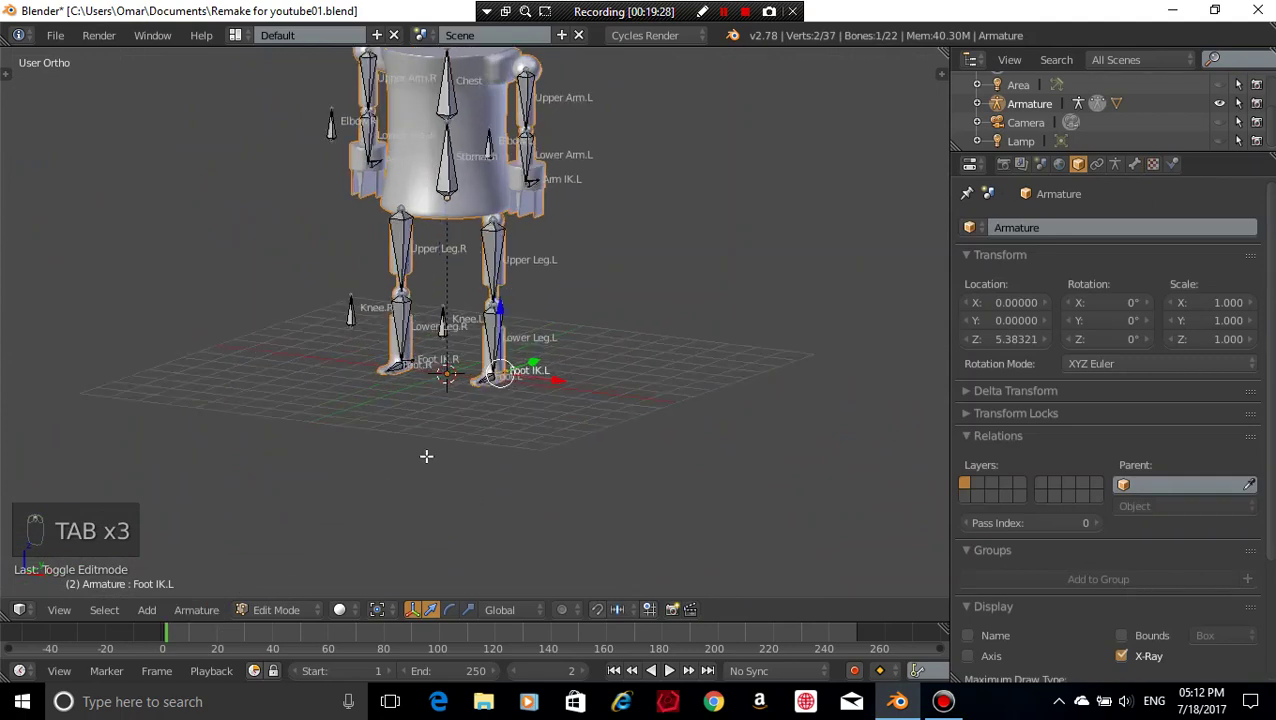
scroll(426, 456, "up", 1)
right_click(490, 238)
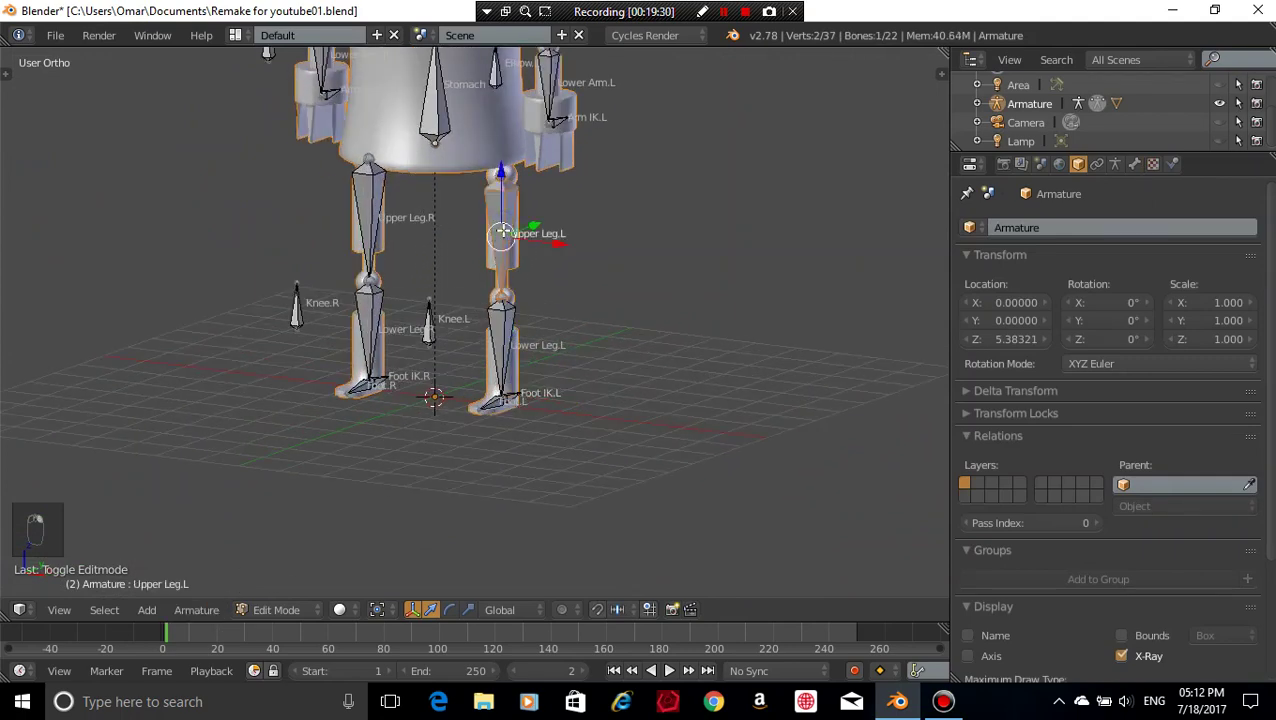
middle_click_drag(652, 288, 720, 315)
key("a")
scroll(516, 268, "up", 1)
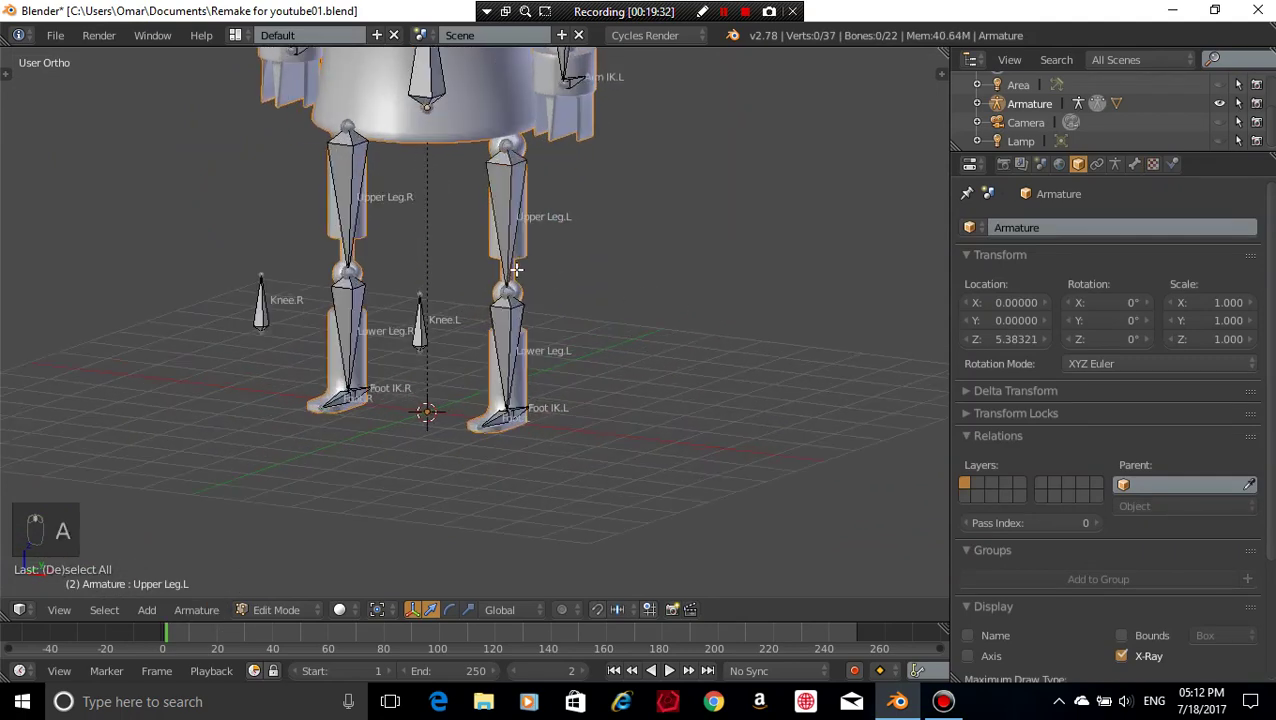
key("a")
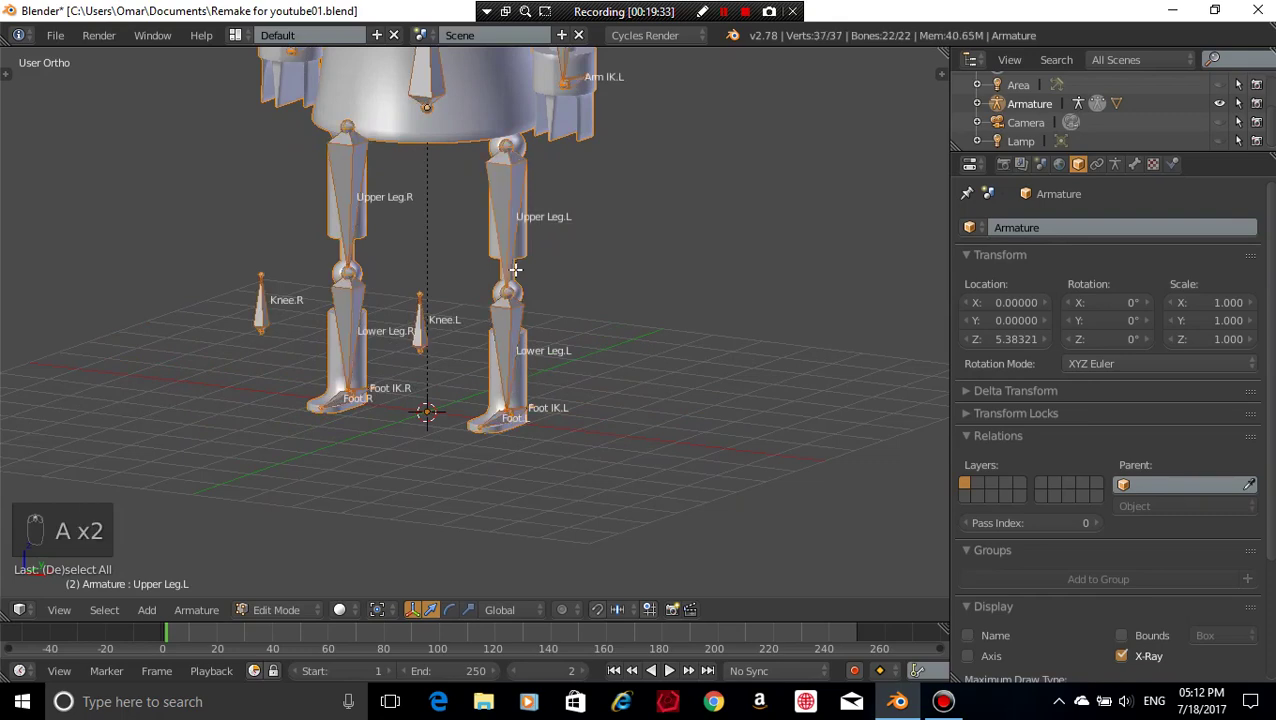
- Return to Object Mode, deselect the Robot mesh, select only the armature and reopen it in Edit Mode
left_click(278, 610)
left_click(287, 587)
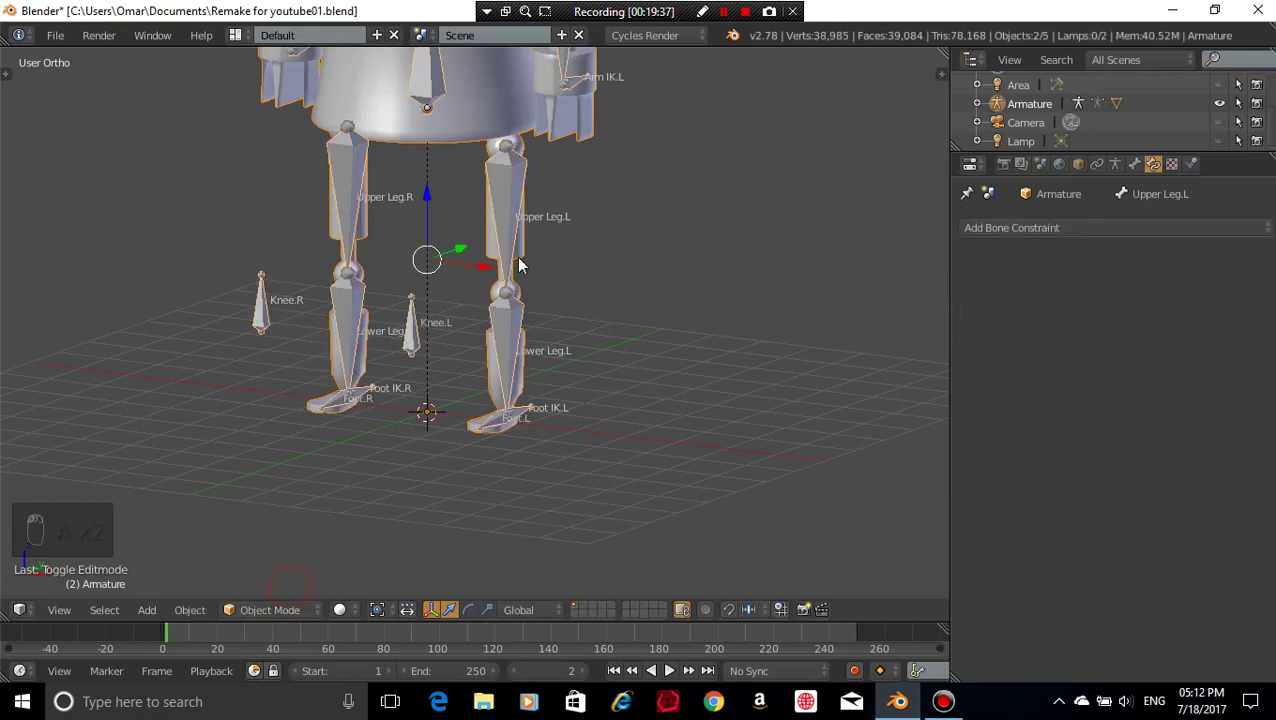
right_click(496, 103)
scroll(624, 338, "down", 4)
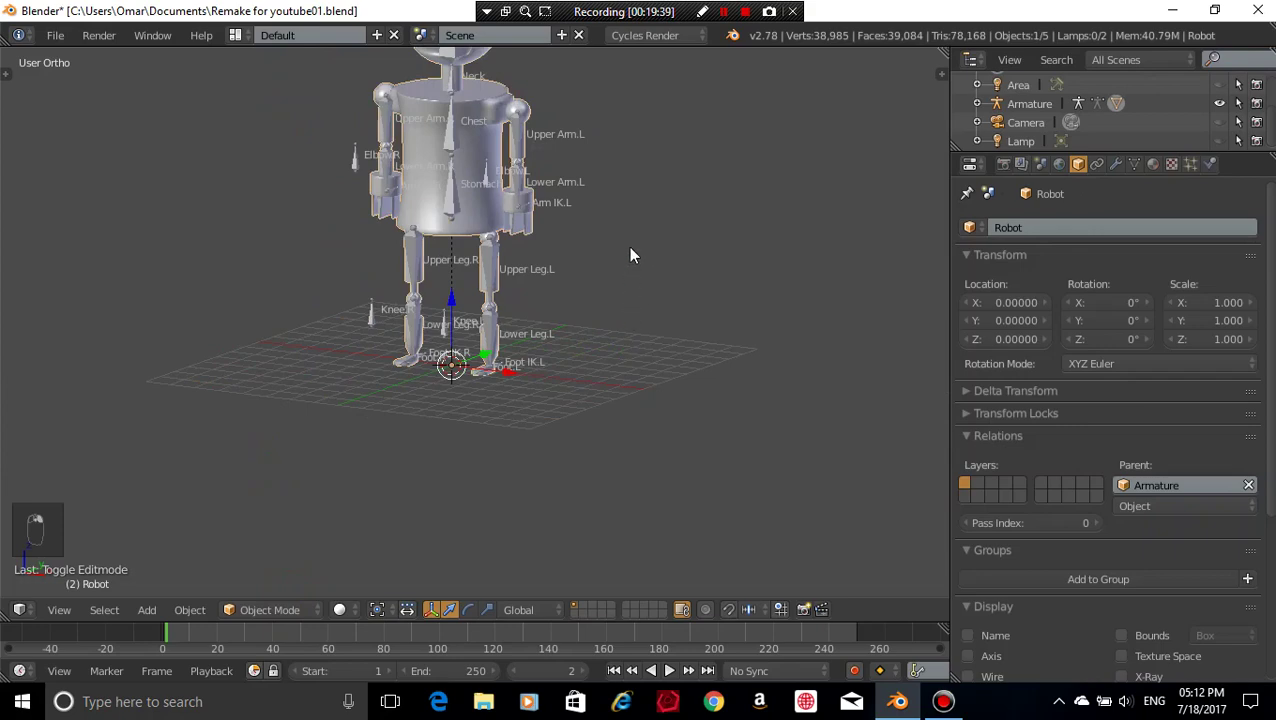
middle_click_drag(630, 247, 630, 330, "shift")
scroll(630, 390, "up", 2)
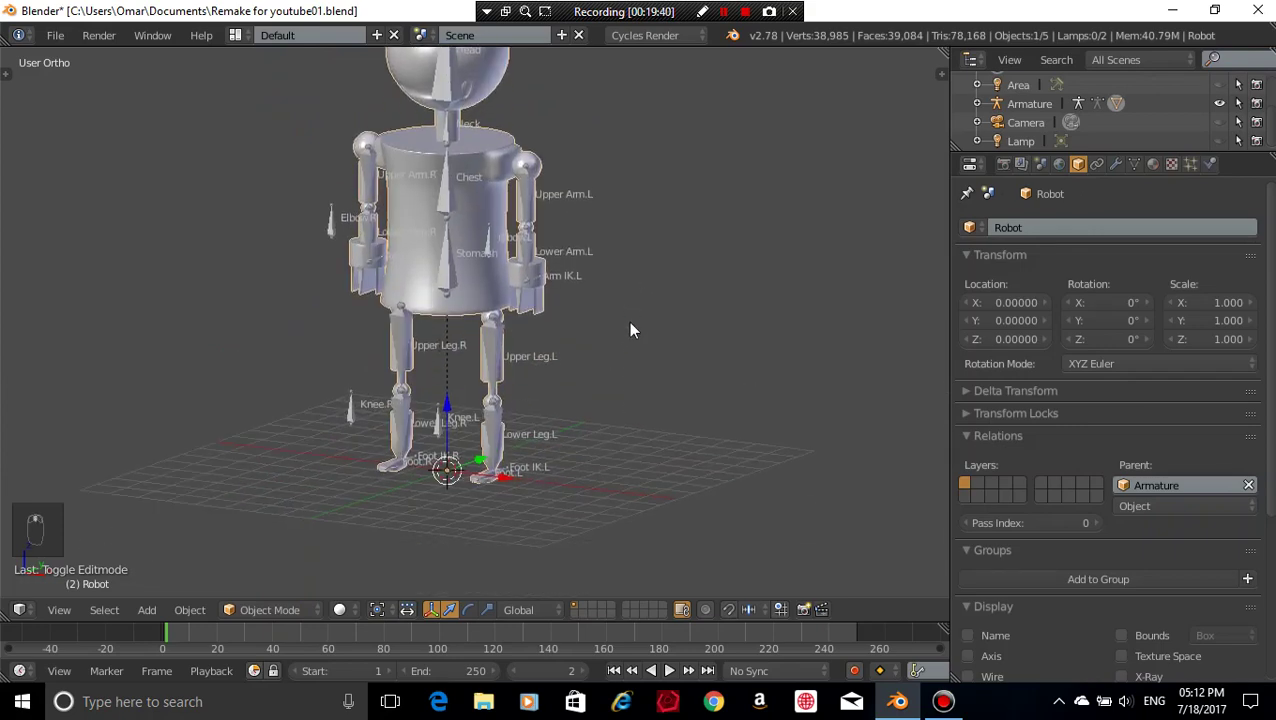
scroll(630, 330, "up", 3)
key("a")
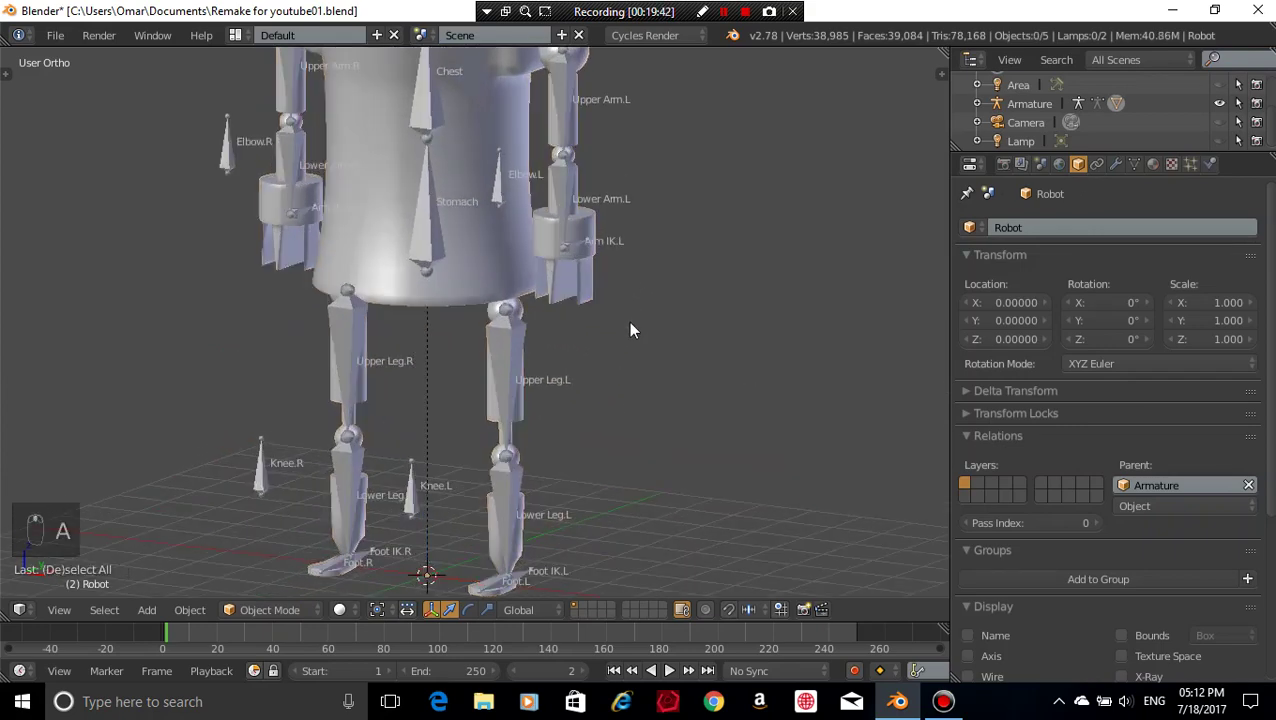
right_click(505, 347)
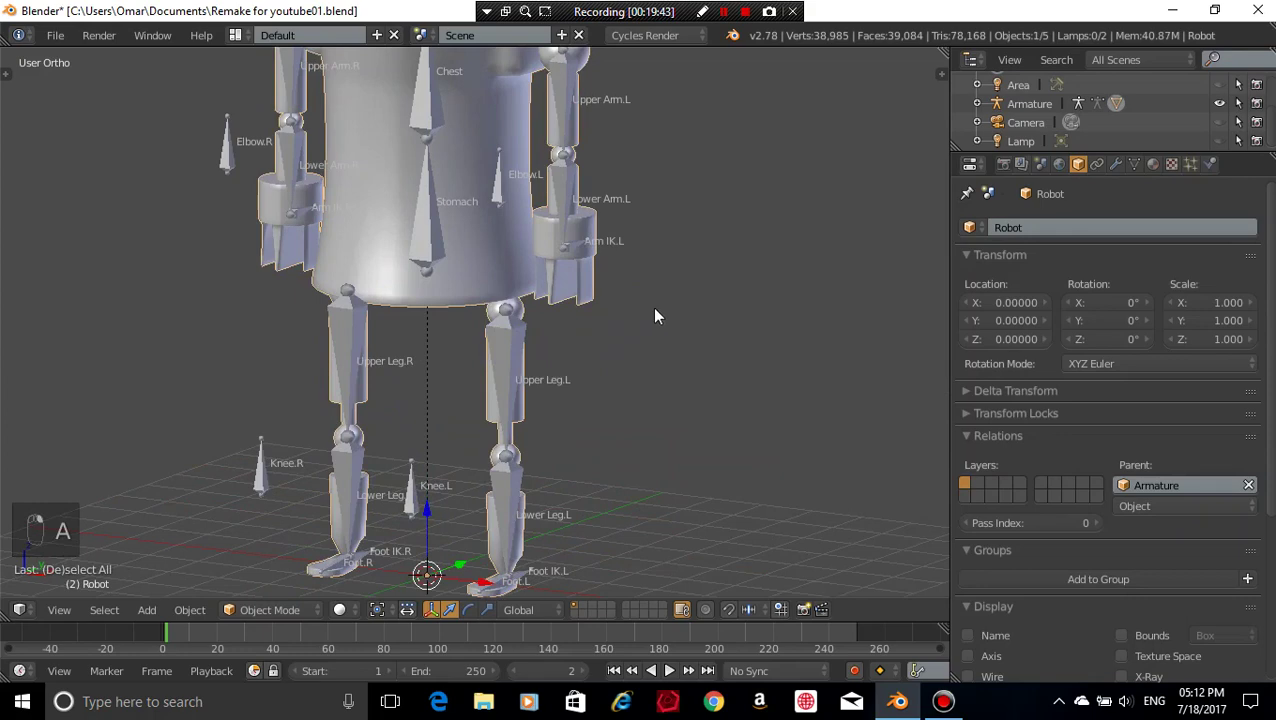
right_click(506, 333)
key("Tab")
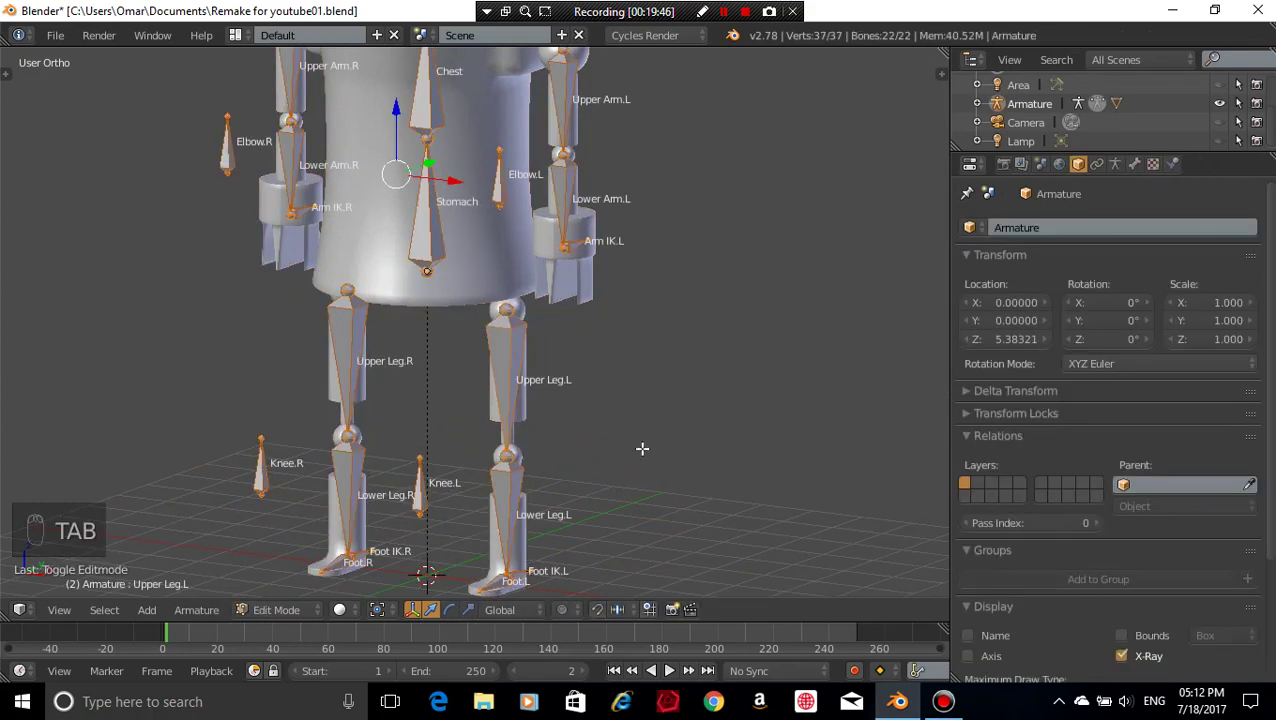
- Clear the parent of all selected bones in the armature using the Clear Parent option
middle_click_drag(644, 447, 507, 354)
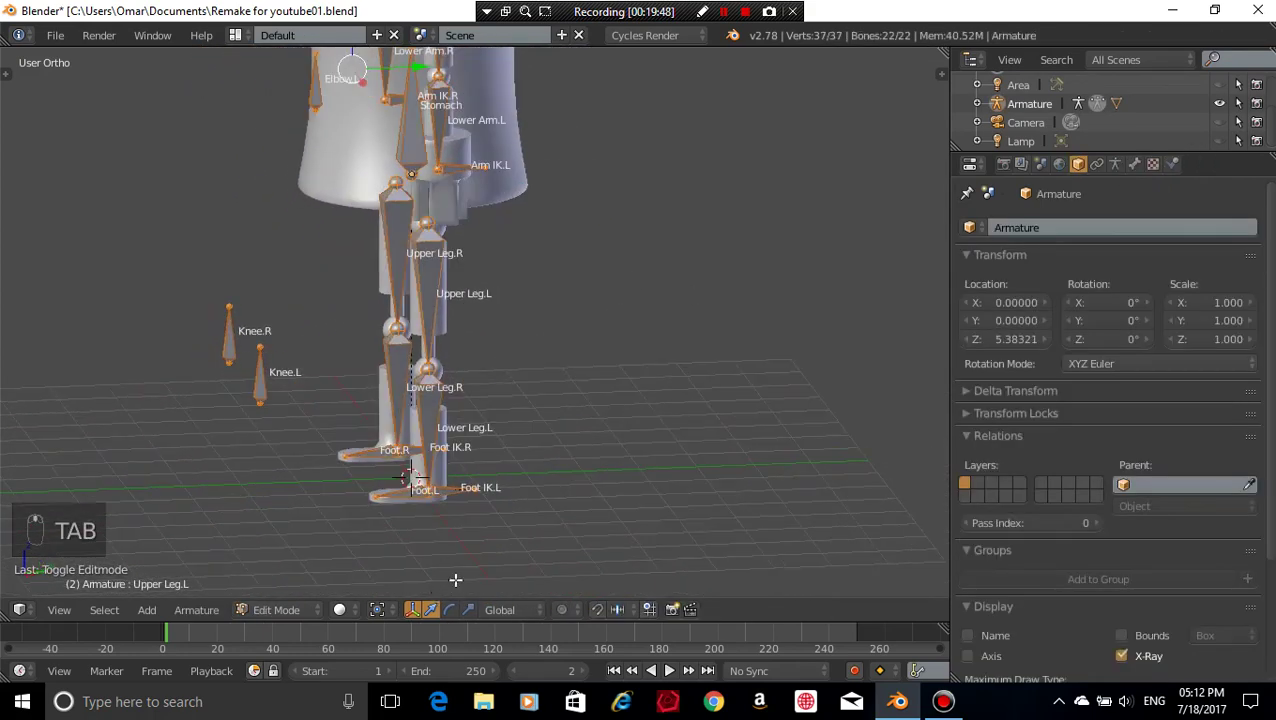
key("a")
key("a")
key("a")
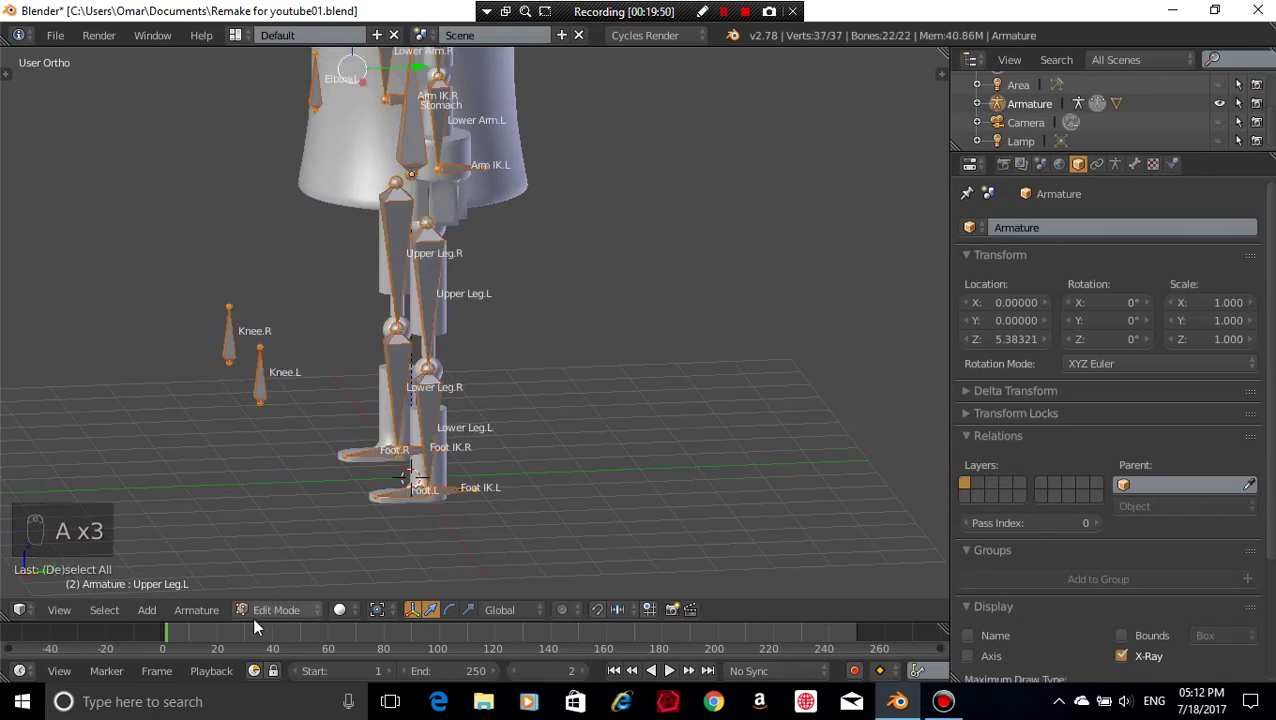
left_click(213, 610)
mouse_move(210, 590)
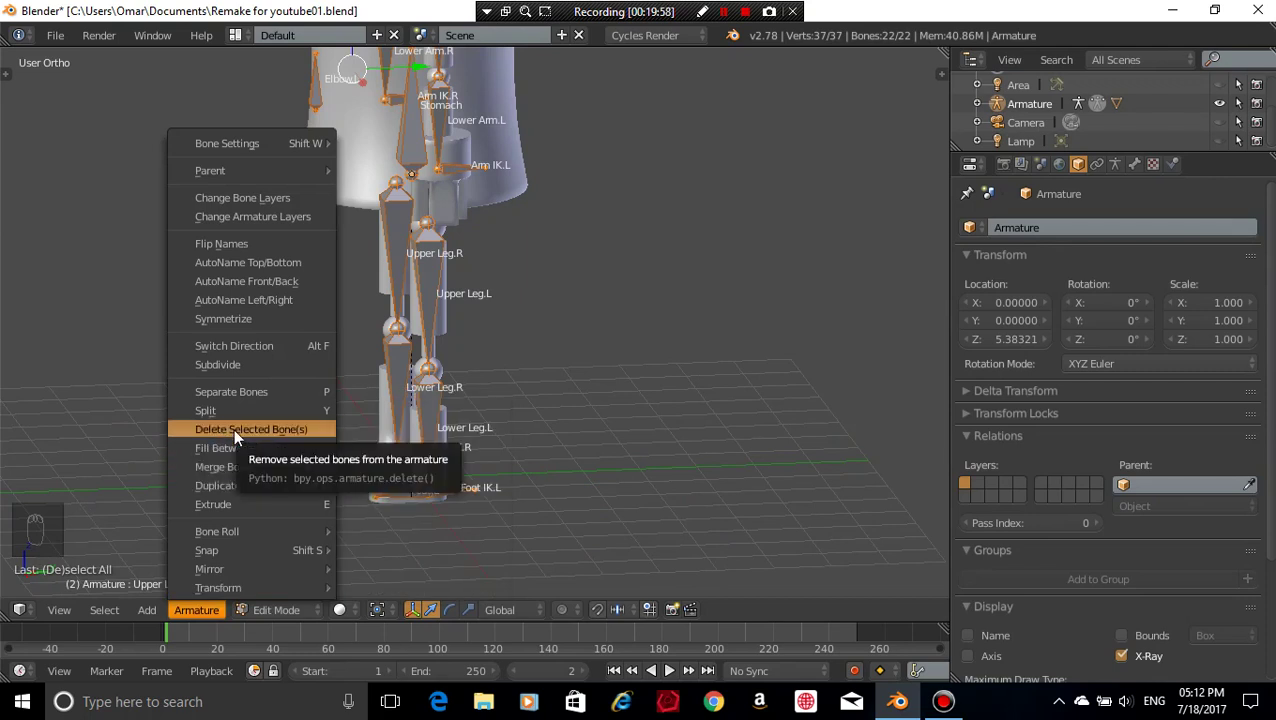
mouse_move(324, 143)
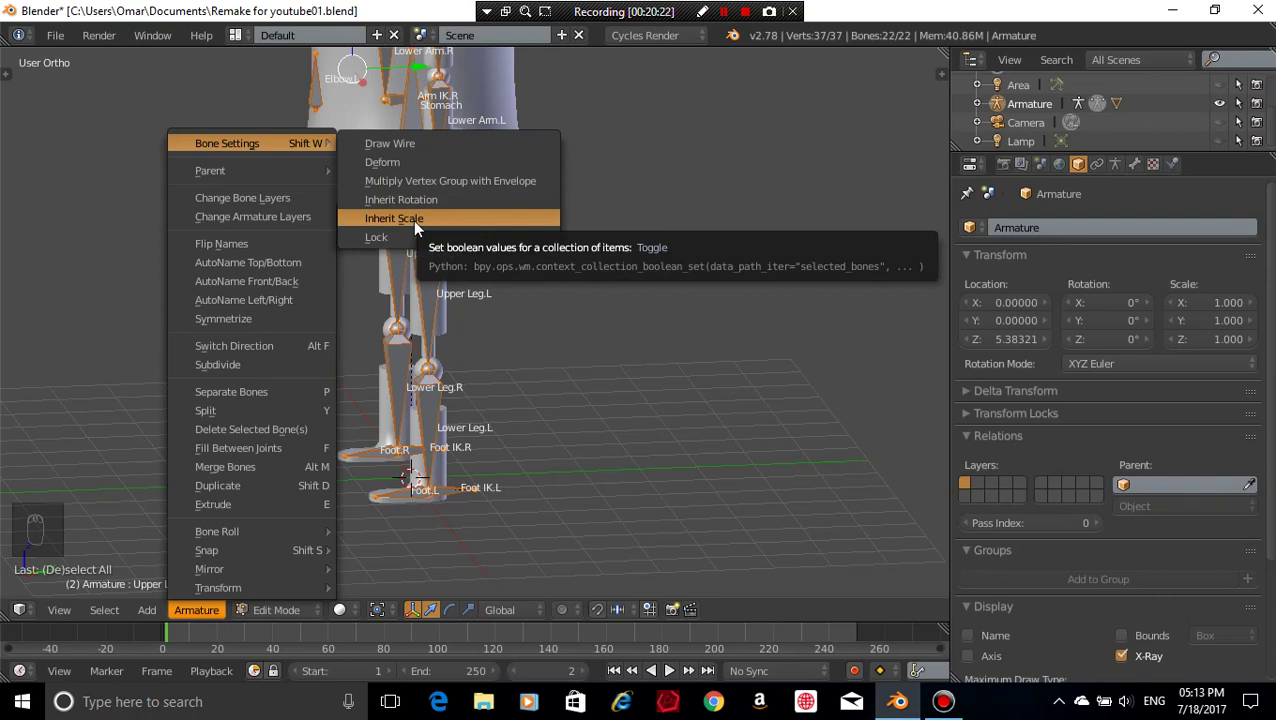
mouse_move(292, 175)
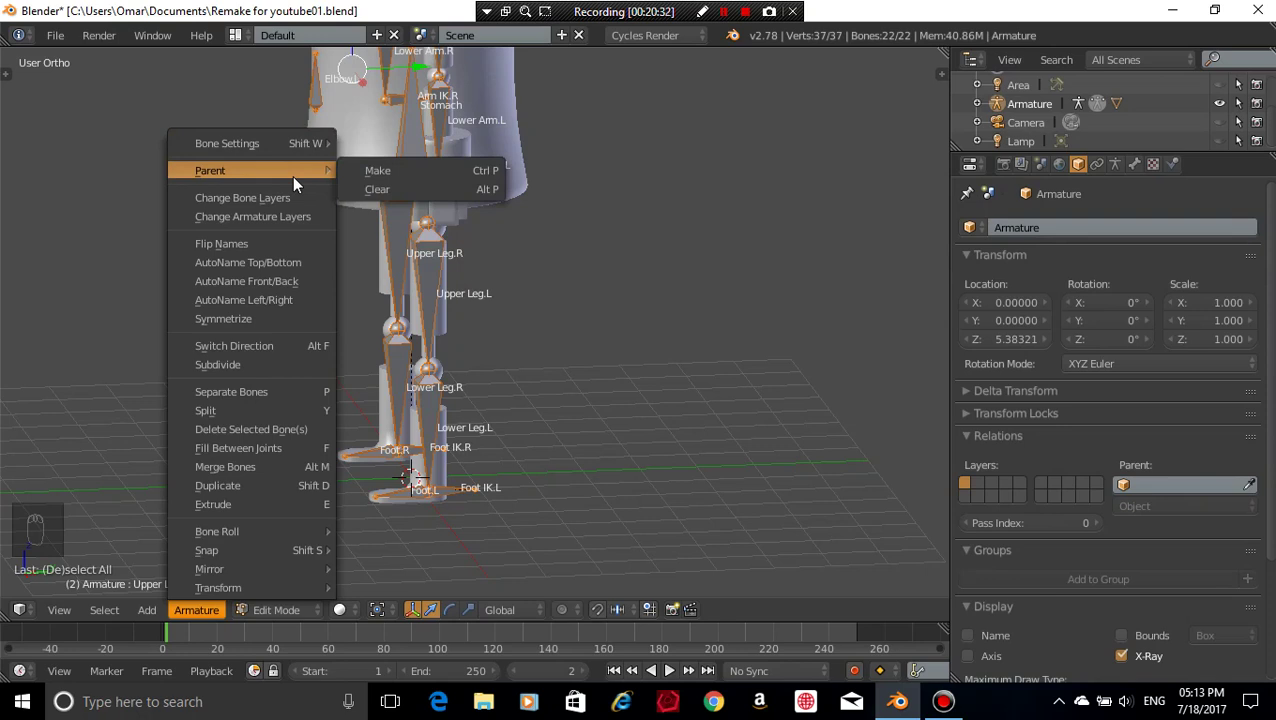
left_click(364, 191)
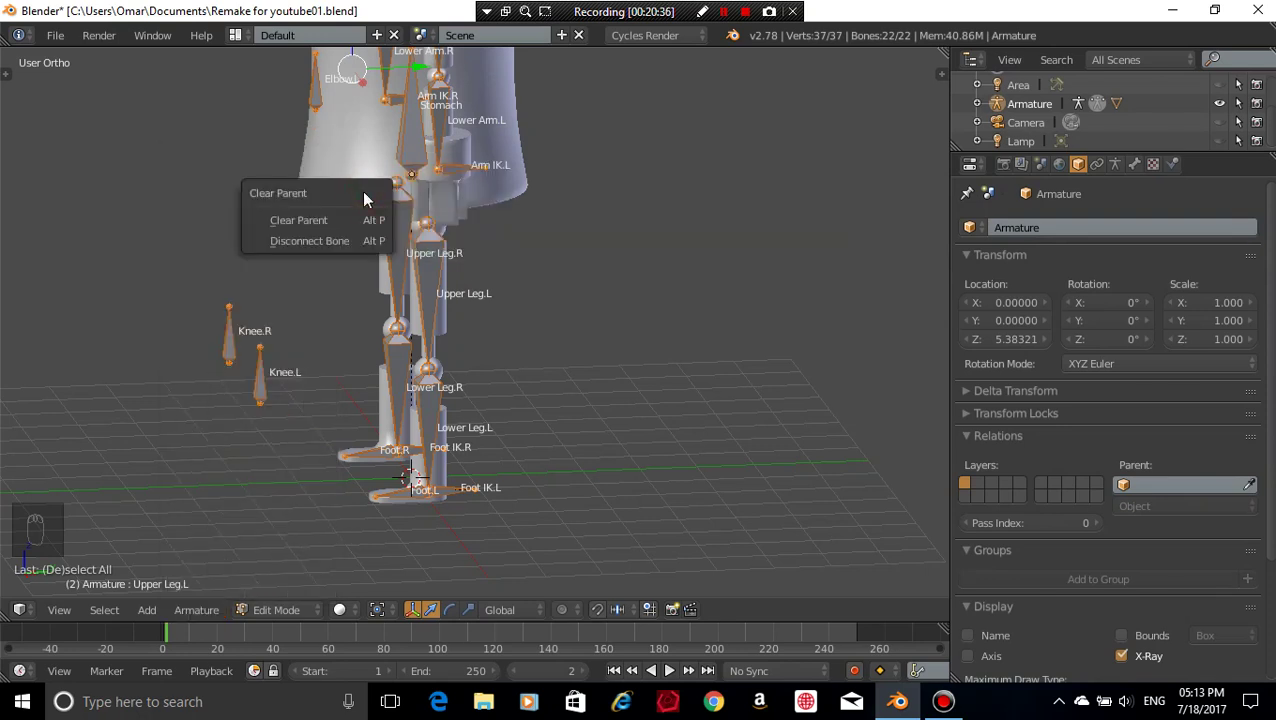
left_click(327, 213)
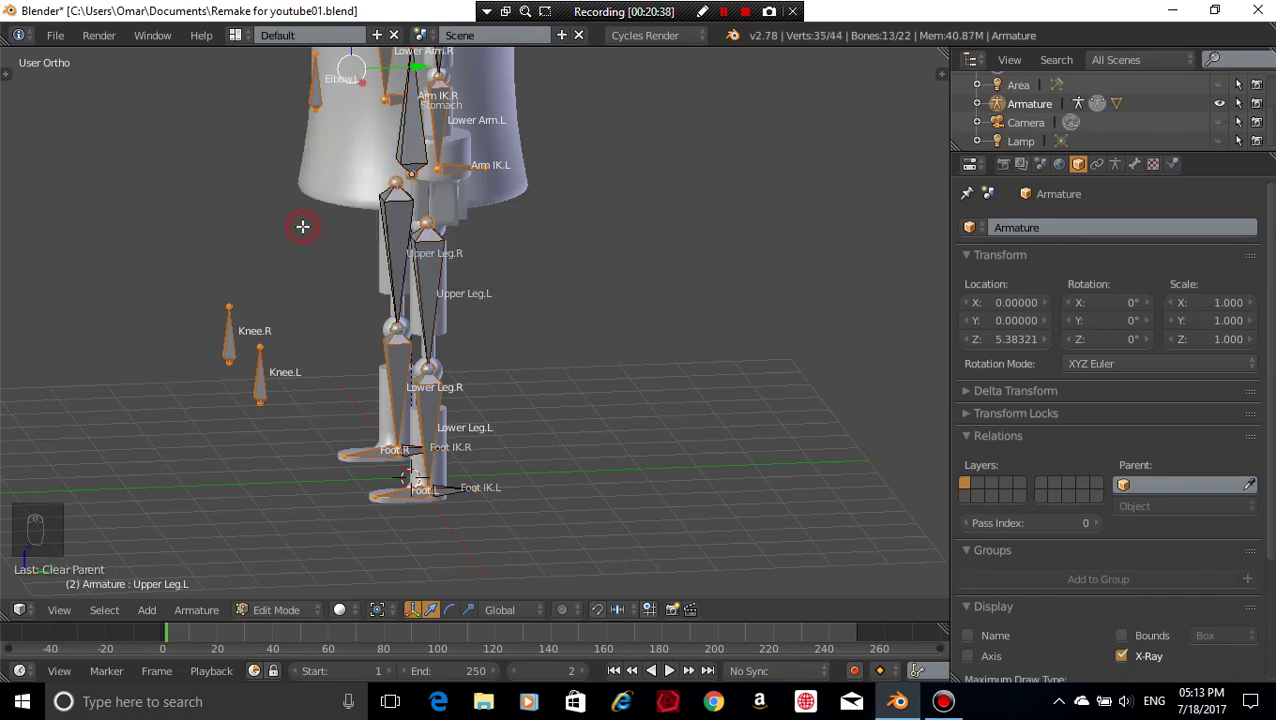
- Undo the last parent clearing on the bones
middle_click_drag(455, 261, 615, 314)
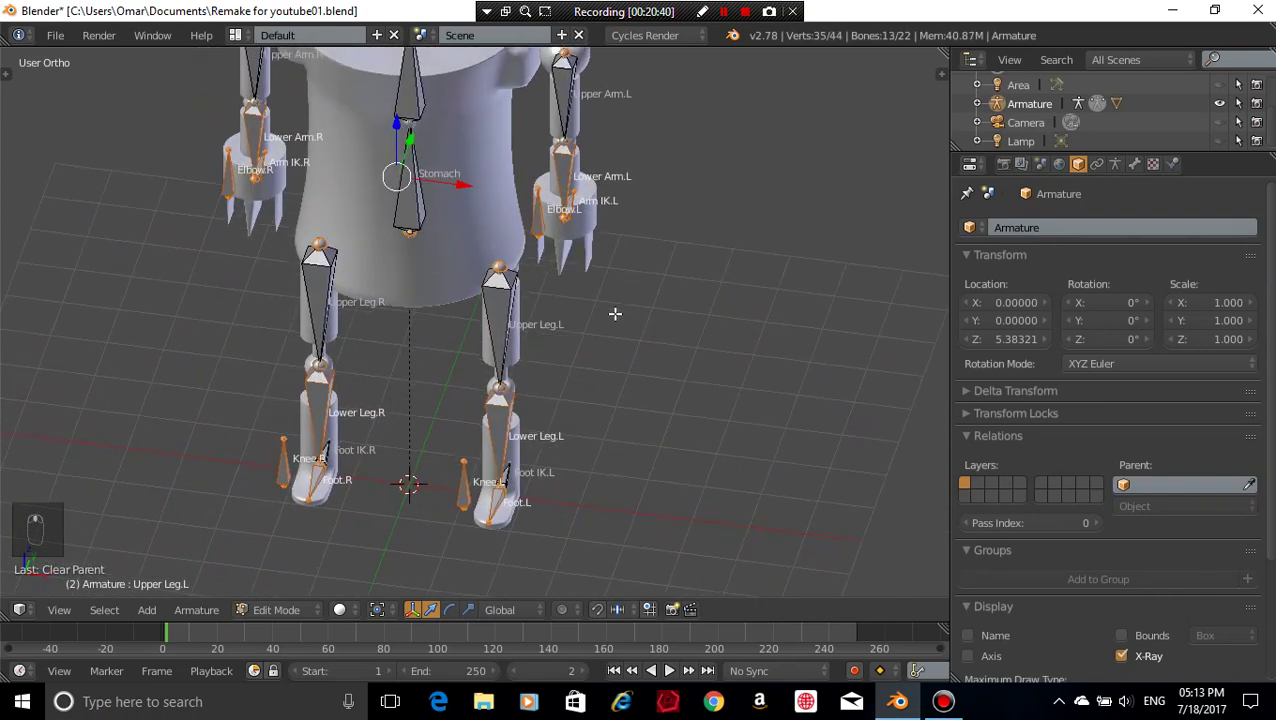
key("ctrl+z")
key("ctrl+z")
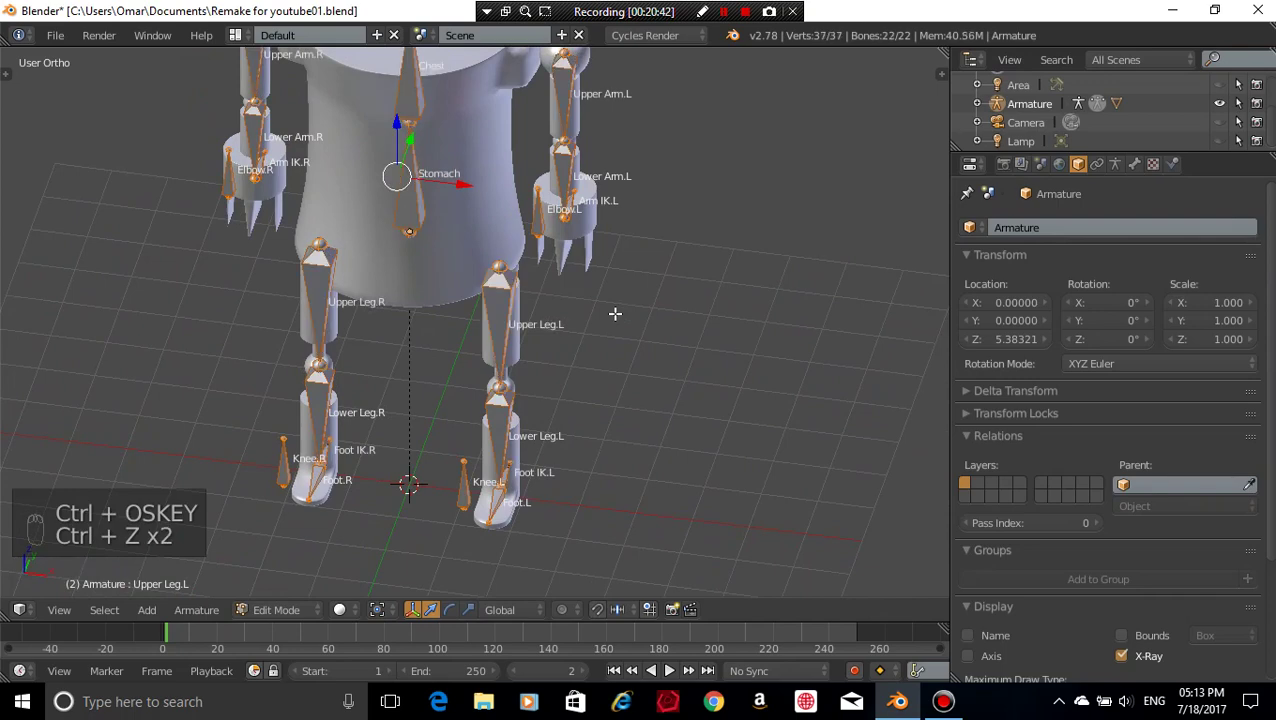
- With all bones selected, apply Clear Parent to the whole armature
middle_click_drag(615, 314, 576, 319)
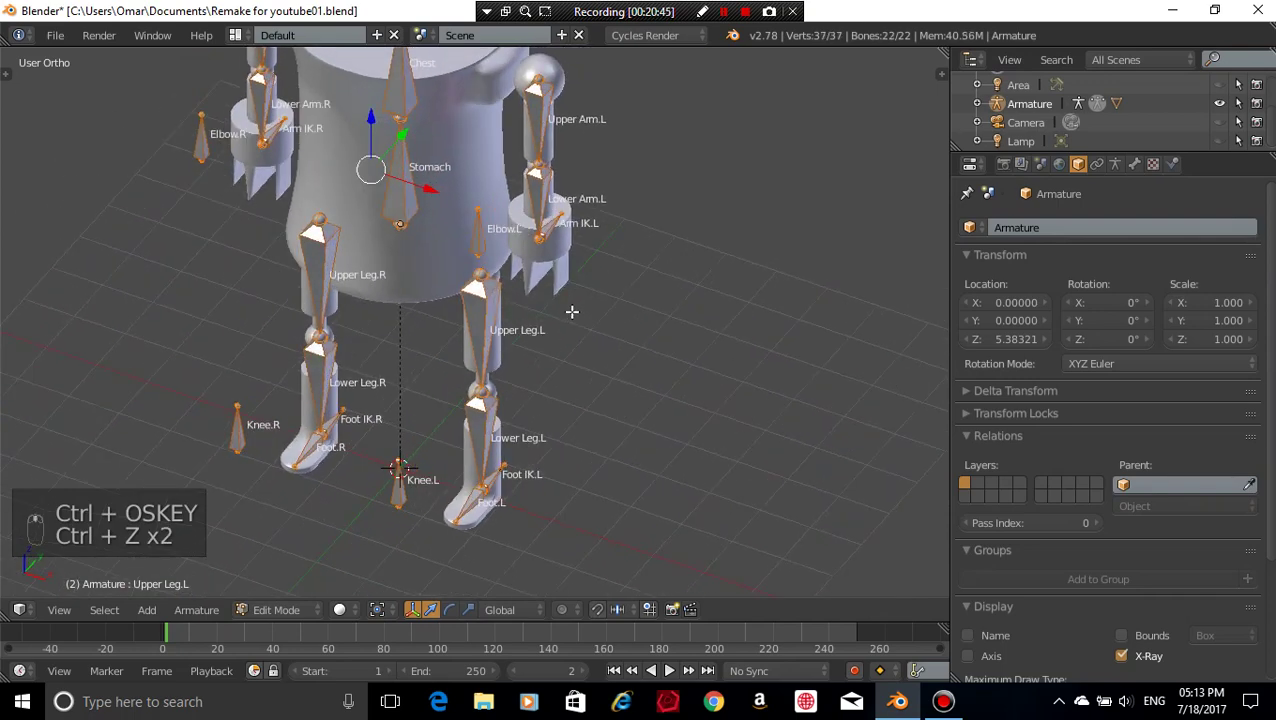
key("alt+p")
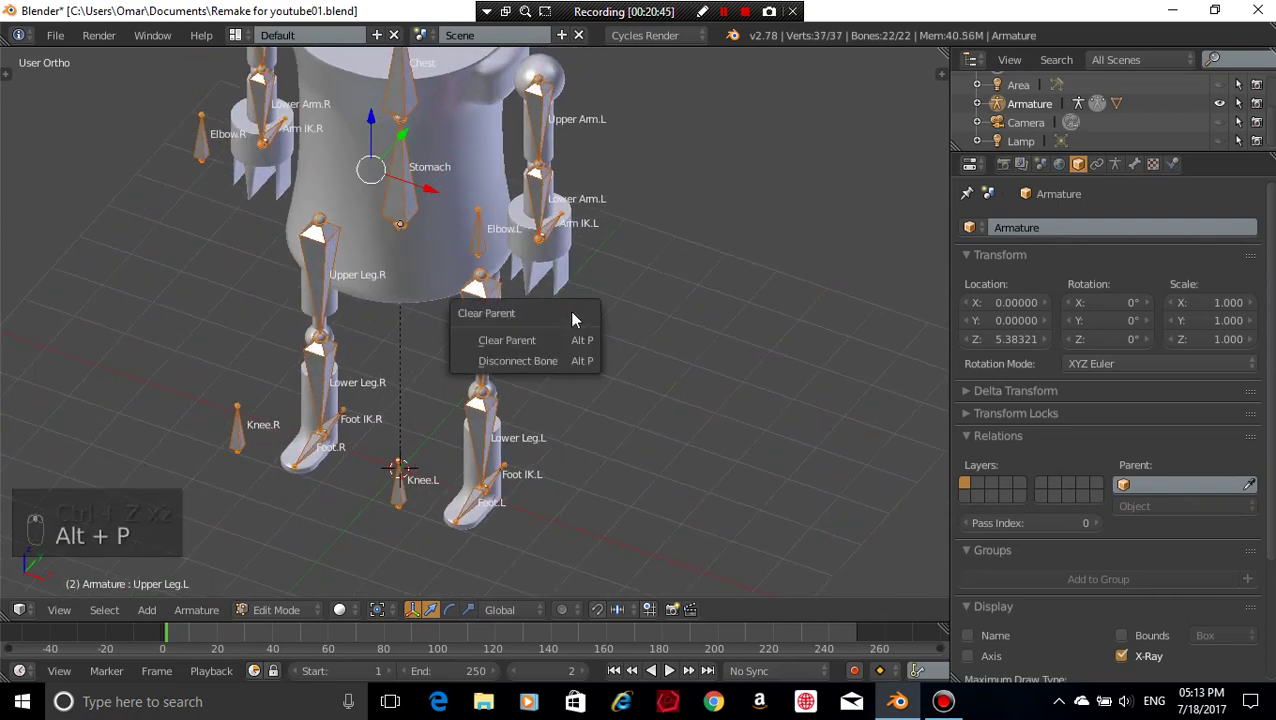
left_click(476, 344)
key("a")
right_click(400, 195)
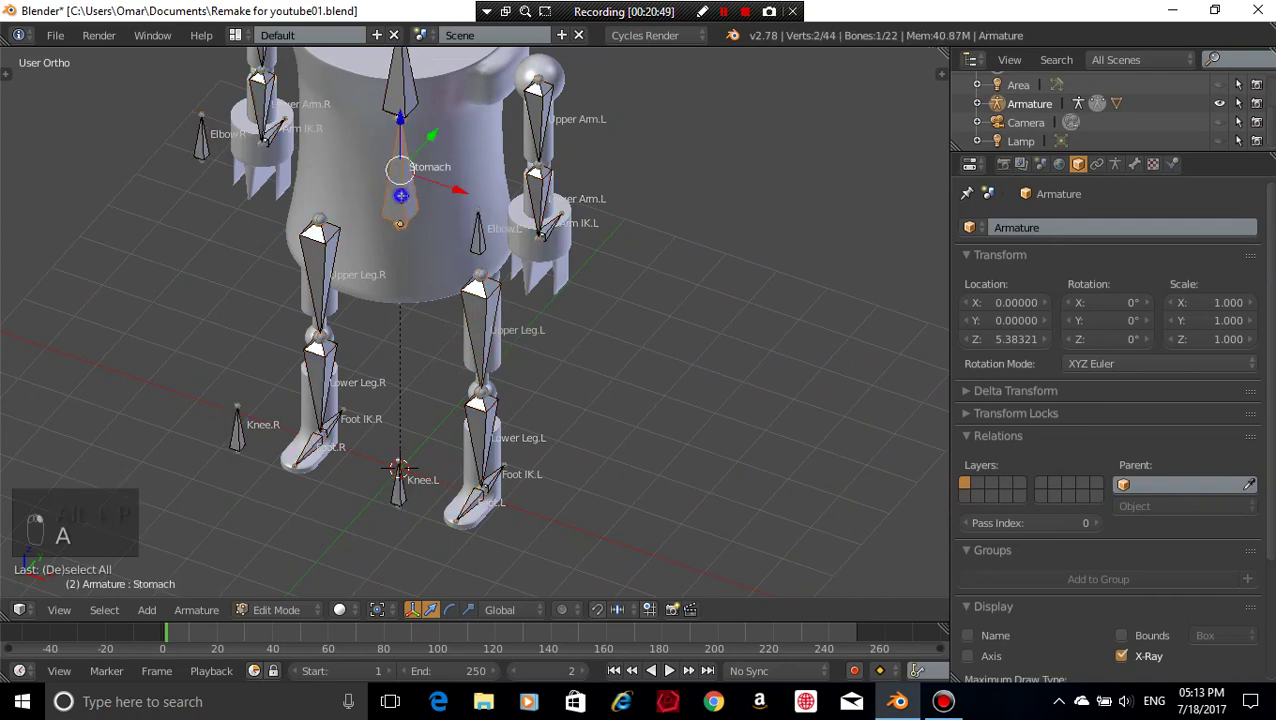
key("a")
key("a")
key("a")
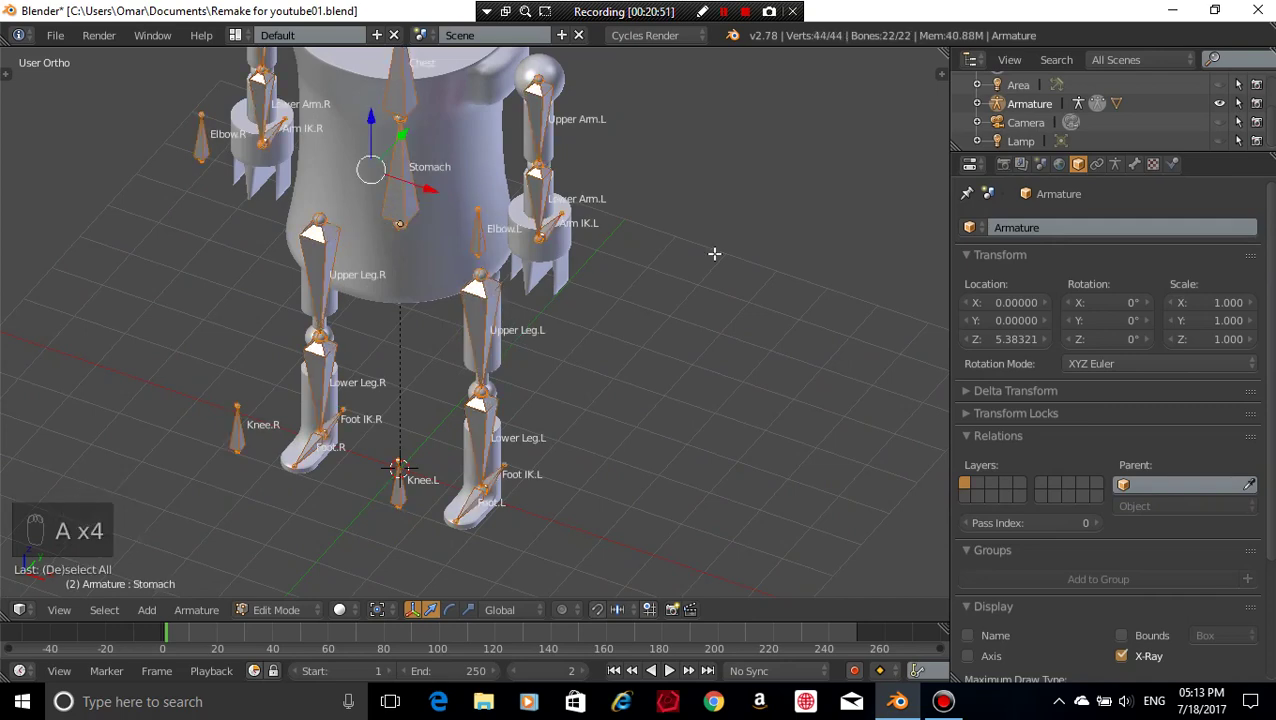
key("g")
right_click(588, 323)
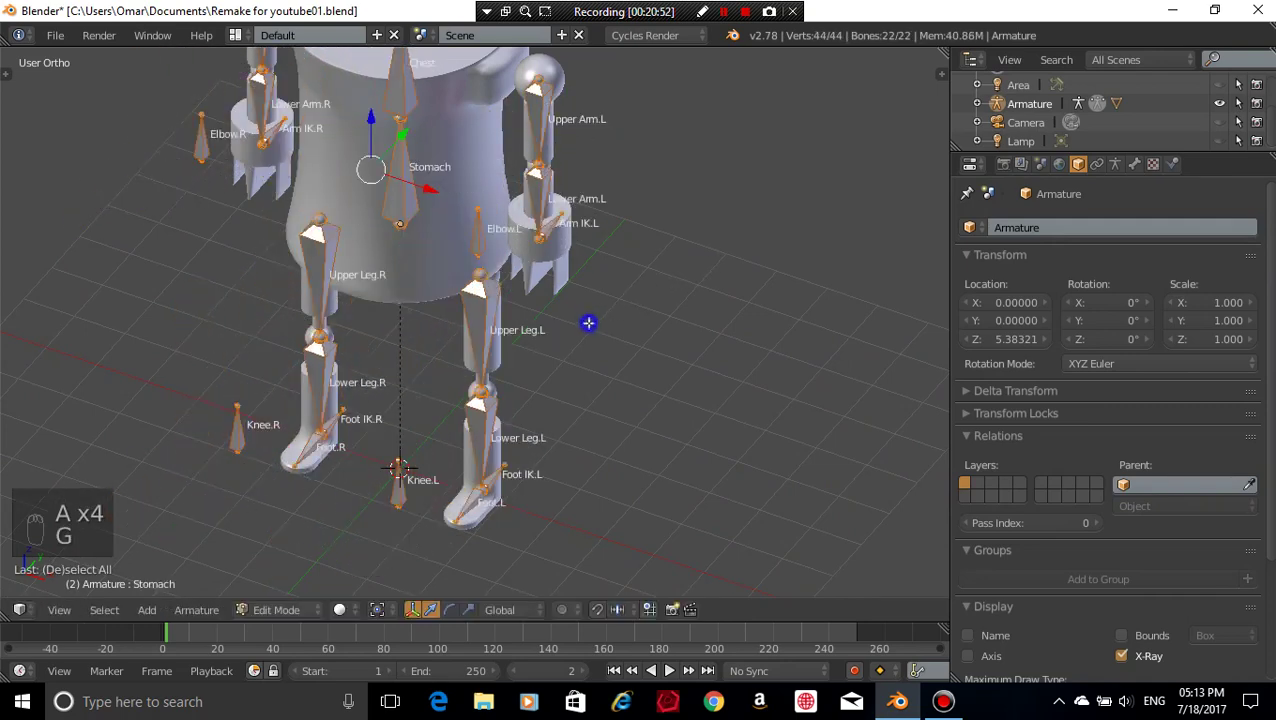
- Select the ankle joint at the lower end of Lower Leg.L in Edit Mode
middle_click_drag(686, 347, 551, 384)
scroll(551, 384, "up", 7)
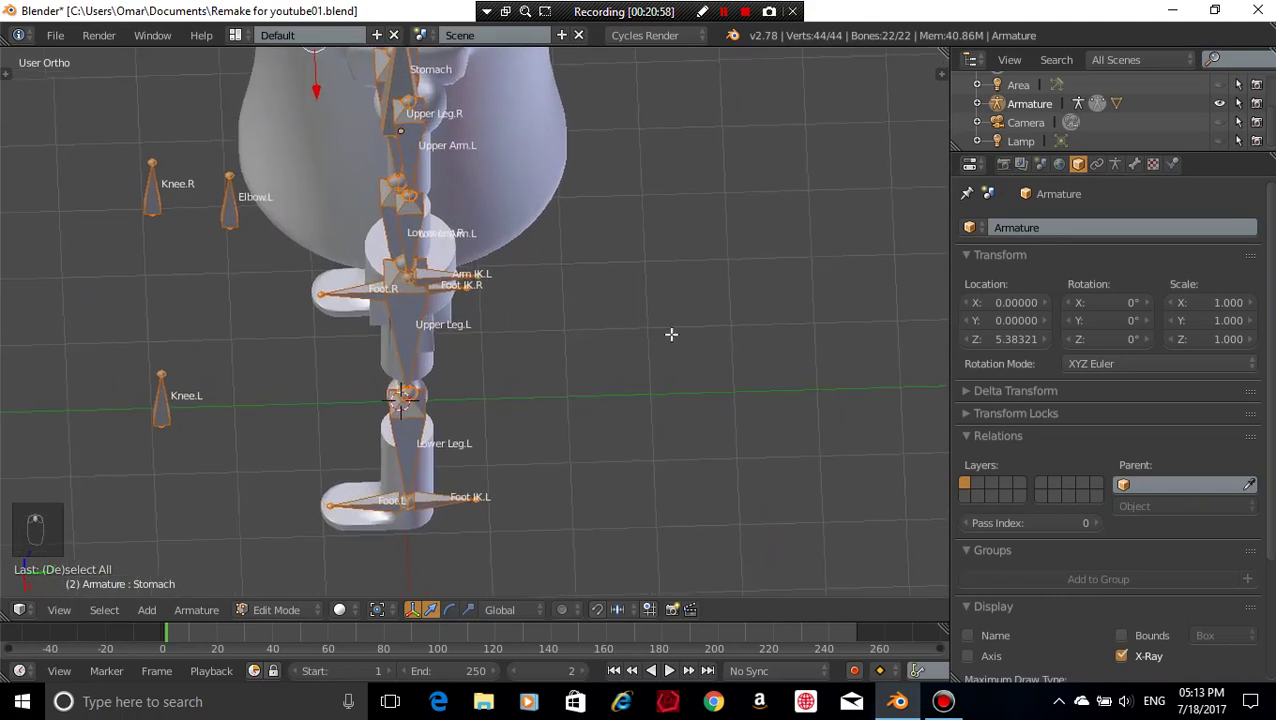
mouse_move(694, 352)
middle_mouse_down()
mouse_move(746, 285)
mouse_move(698, 333)
middle_mouse_up()
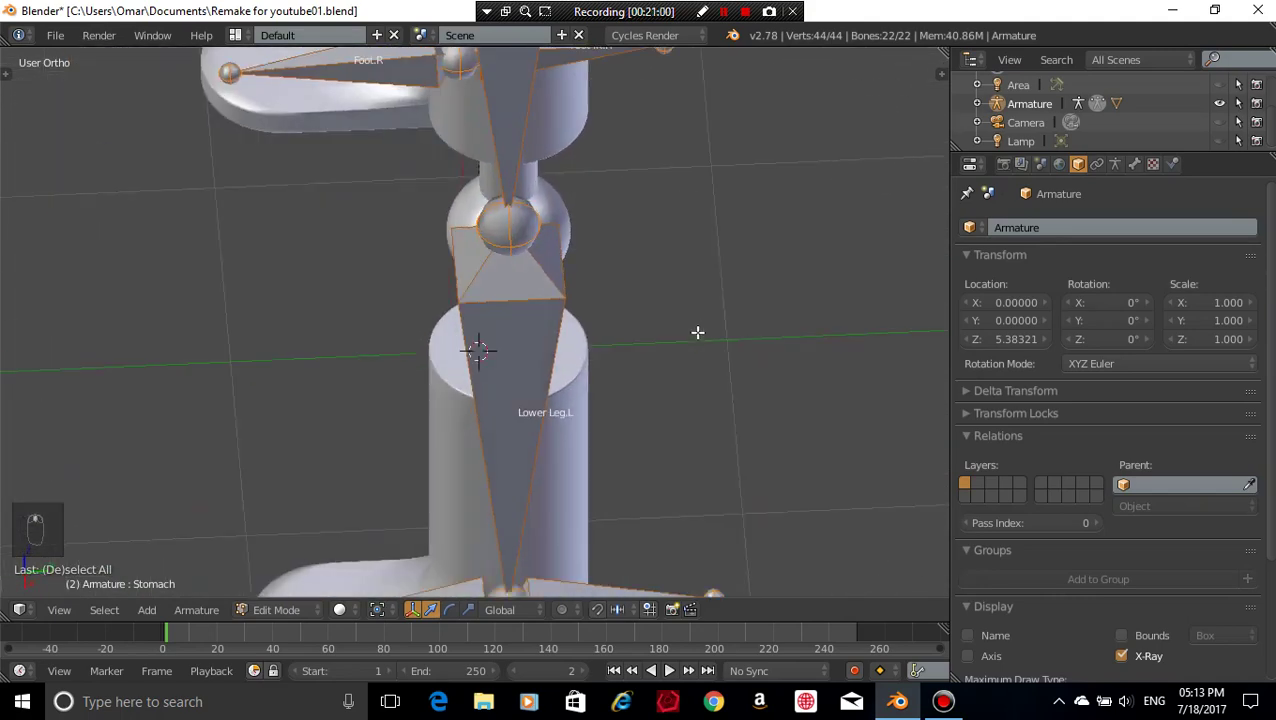
scroll(697, 332, "down", 3)
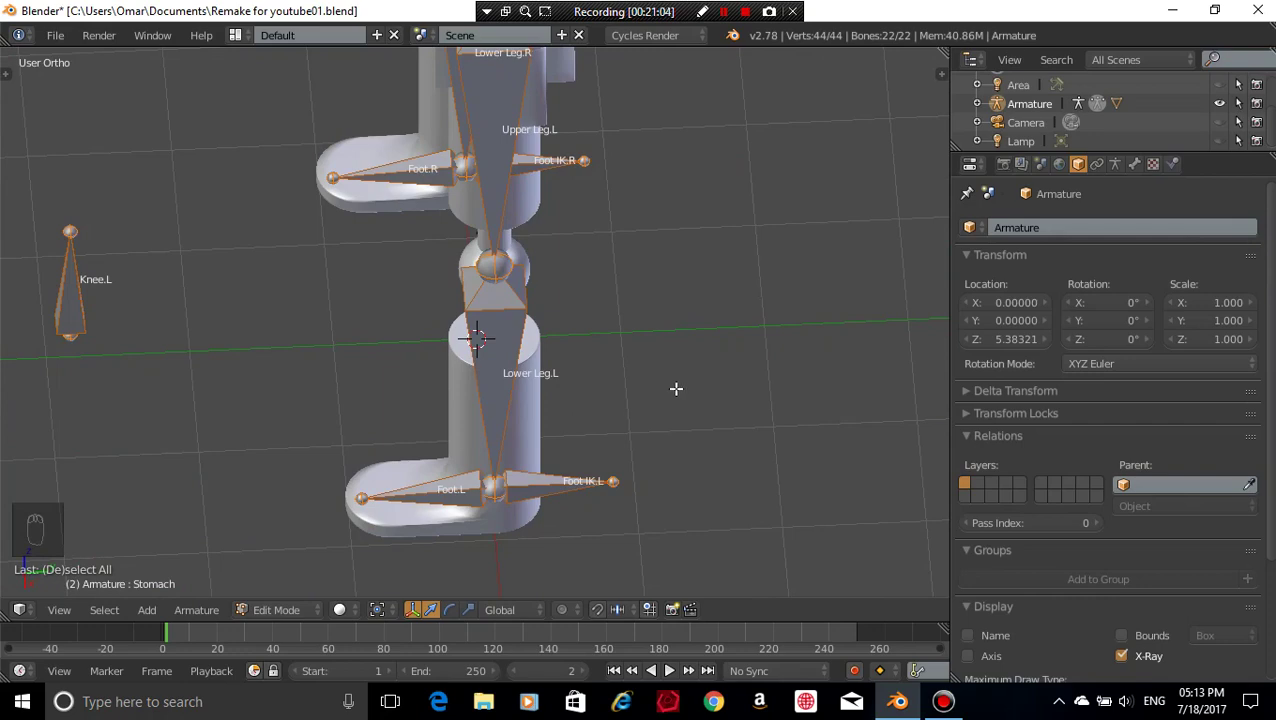
middle_click_drag(675, 387, 686, 355)
key("Tab")
key("Tab")
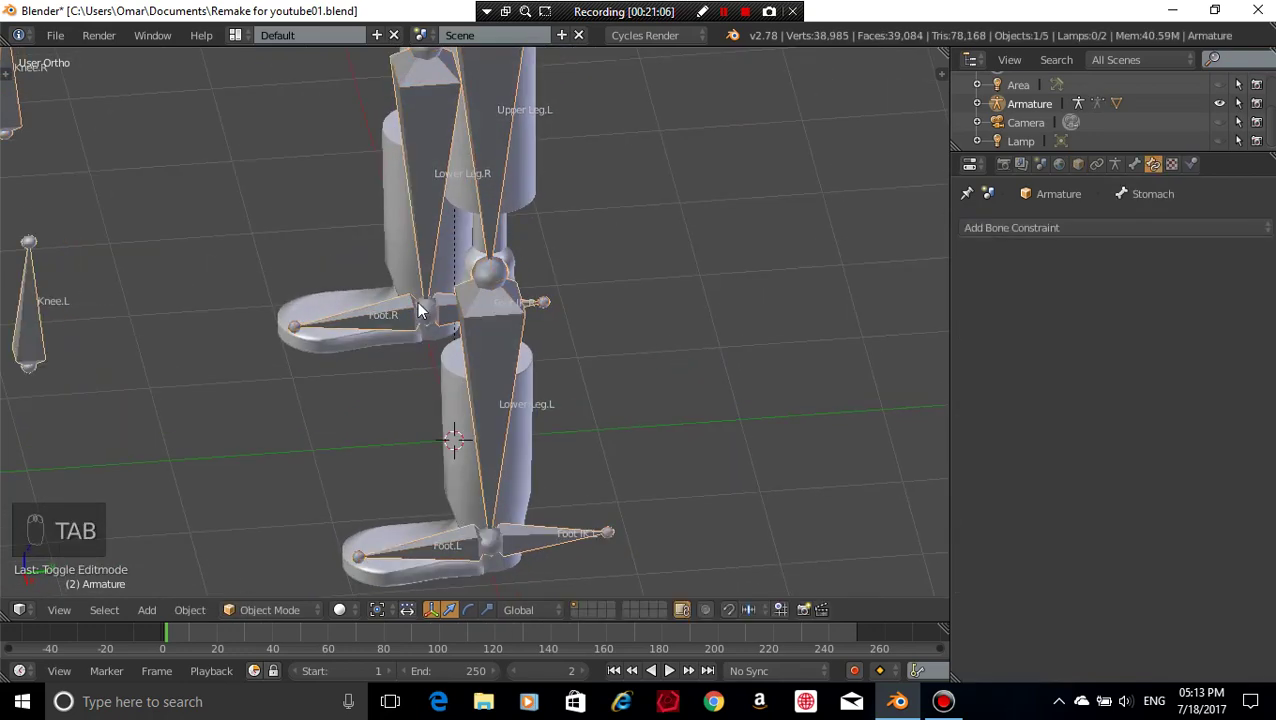
right_click(420, 306)
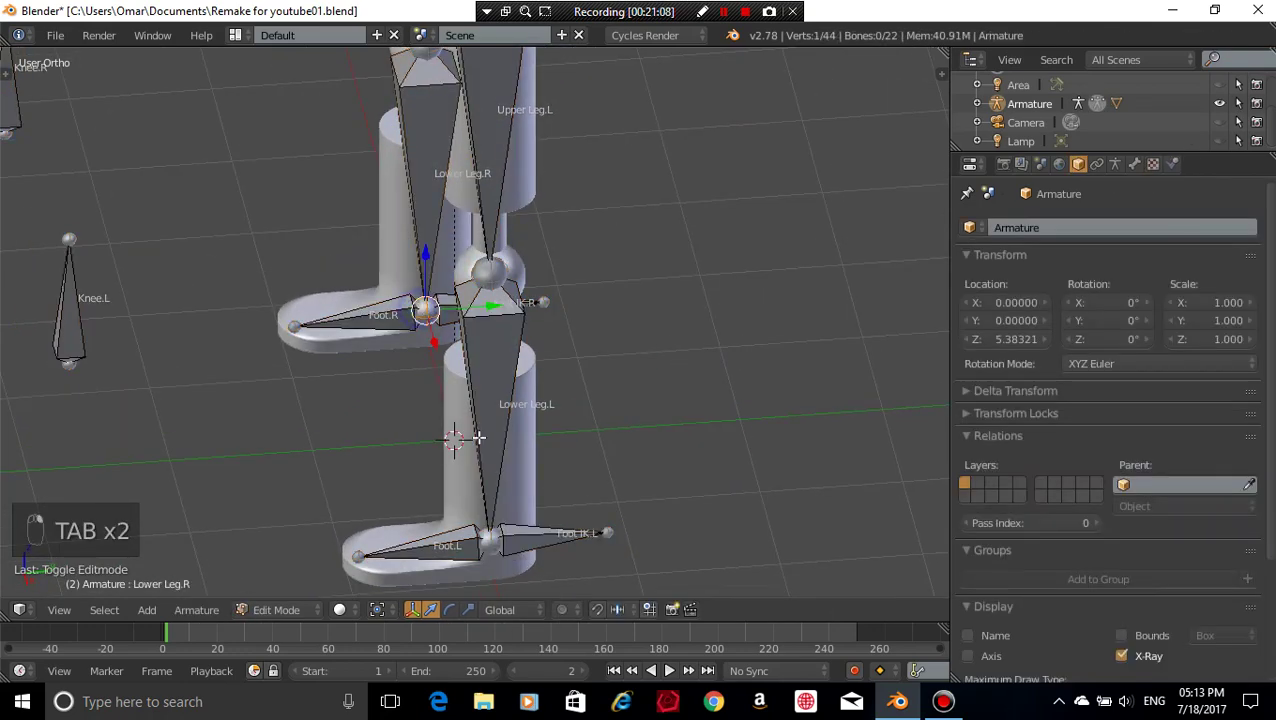
right_click(491, 540)
- Select the Foot IK.L bone in the right orthographic view and try to fill a bone between its joints
key("KP_3")
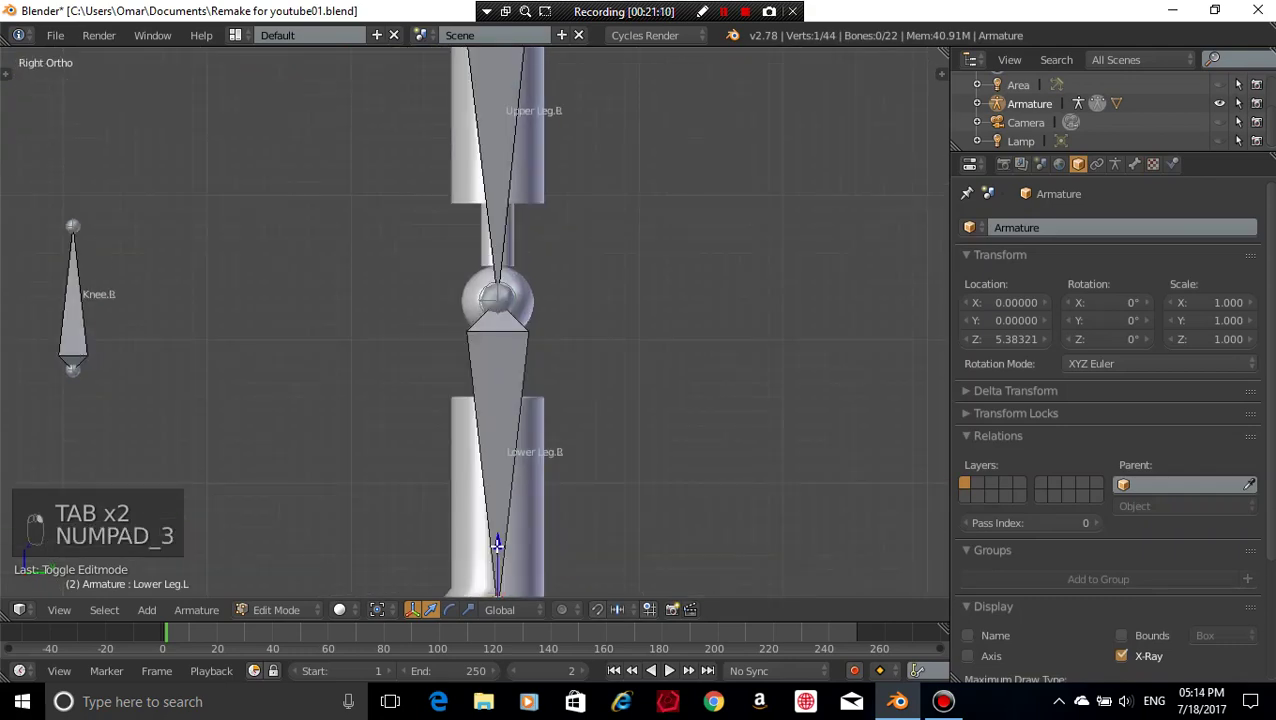
middle_click_drag(578, 546, 505, 360, "shift")
scroll(586, 323, "up", 3)
right_click(540, 405)
scroll(621, 363, "up", 1)
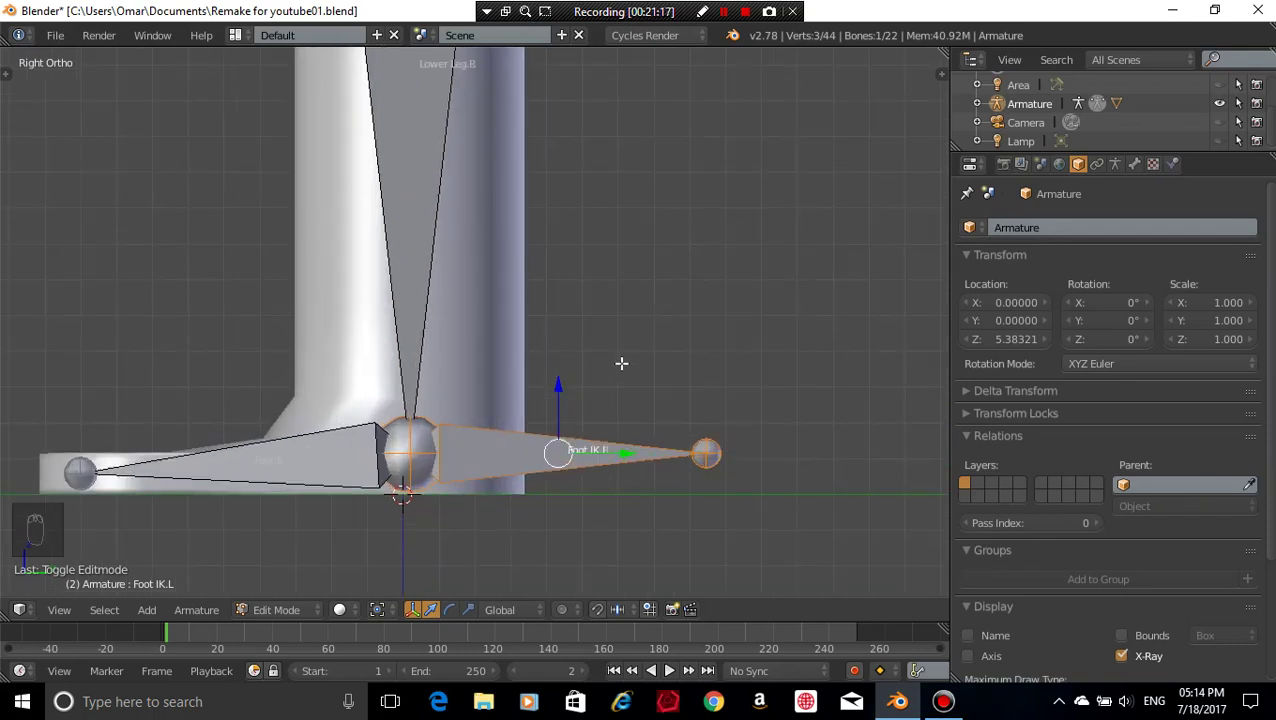
key("f")
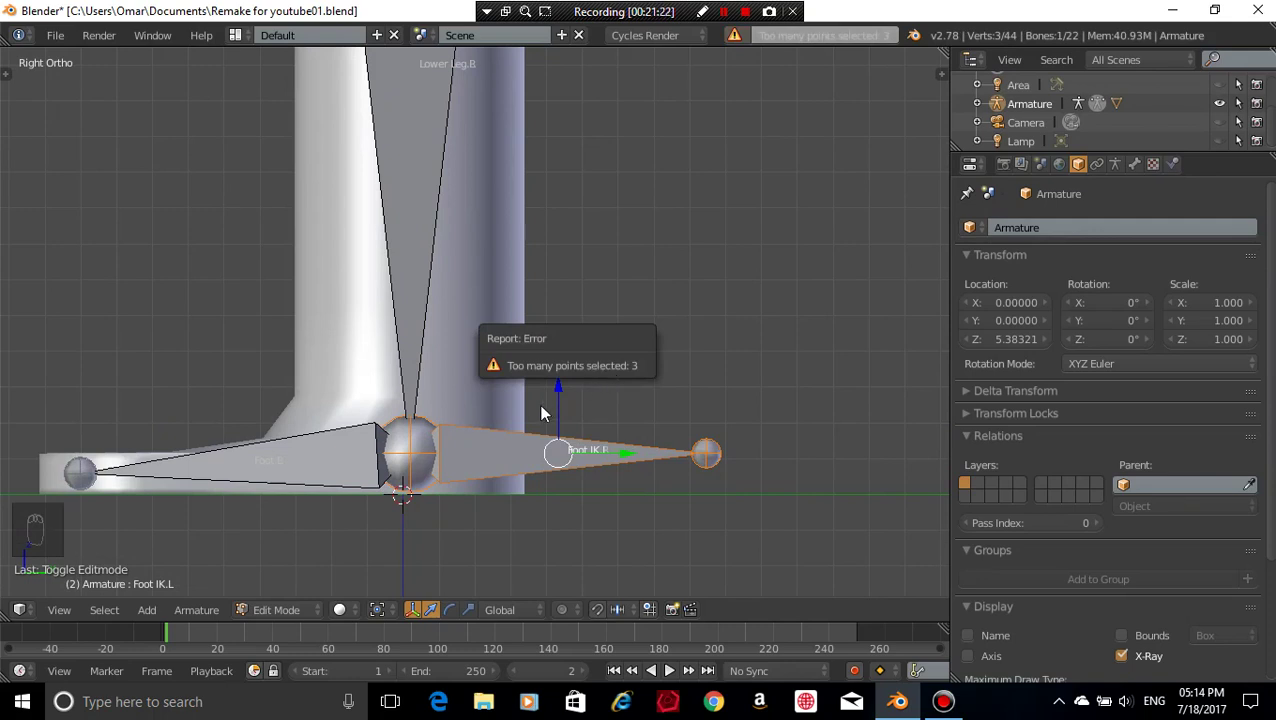
key("ctrl+z")
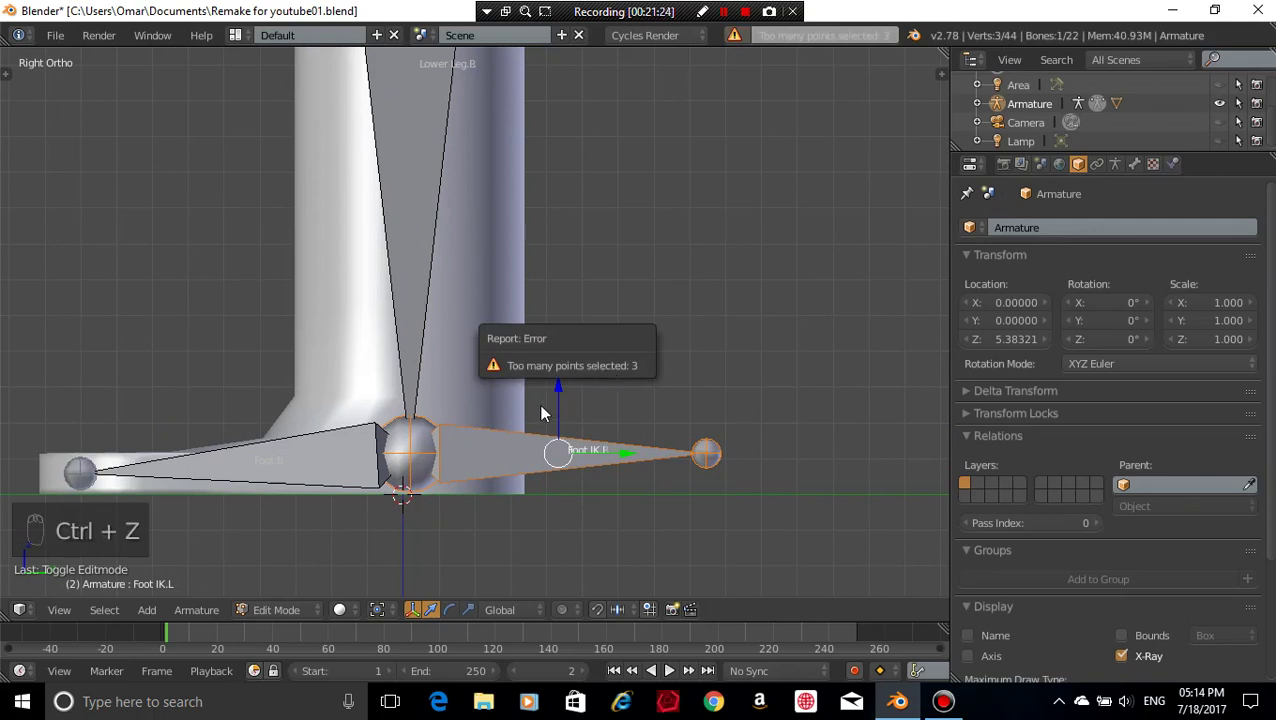
key("ctrl+z")
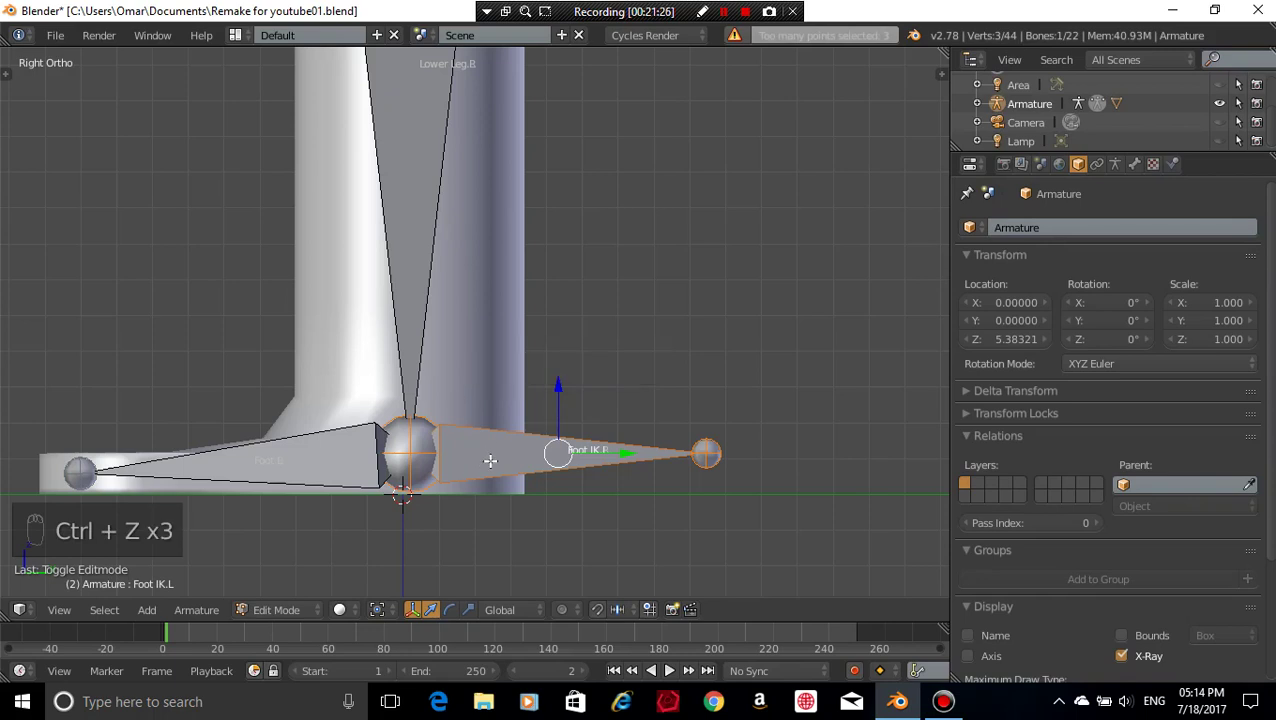
key("g")
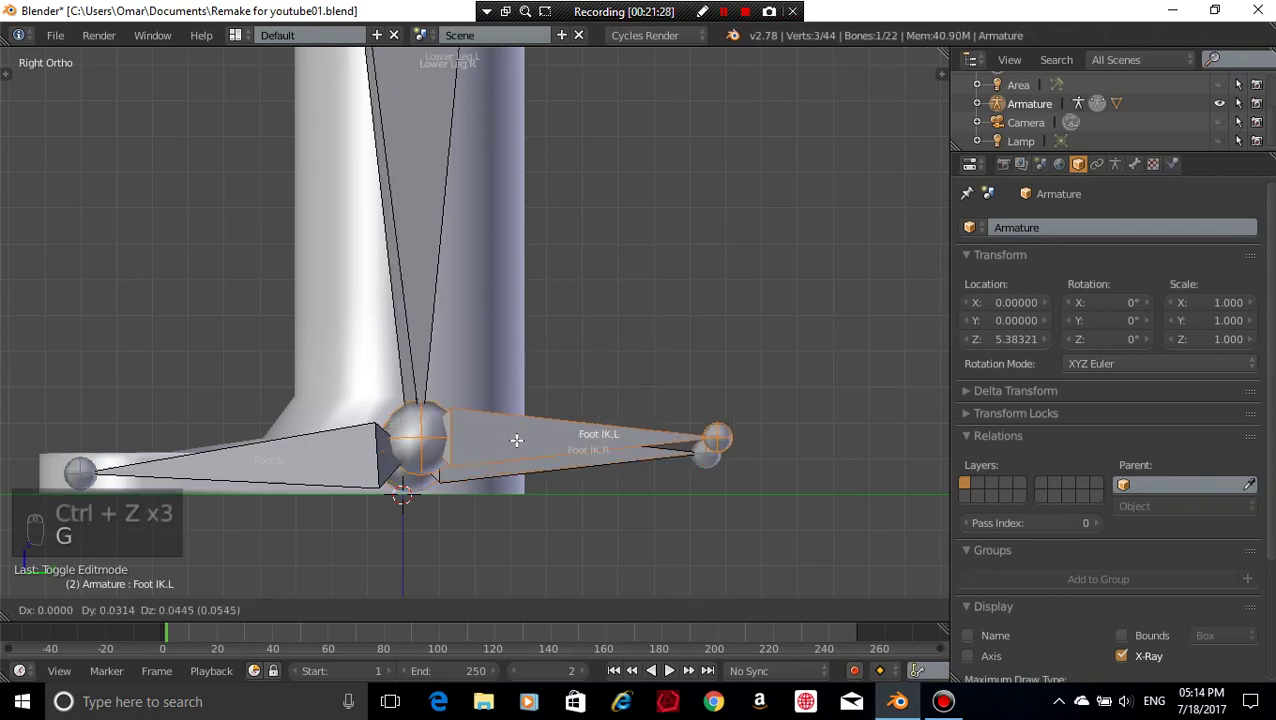
right_click(521, 429)
middle_click_drag(521, 429, 318, 322)
scroll(237, 212, "down", 2)
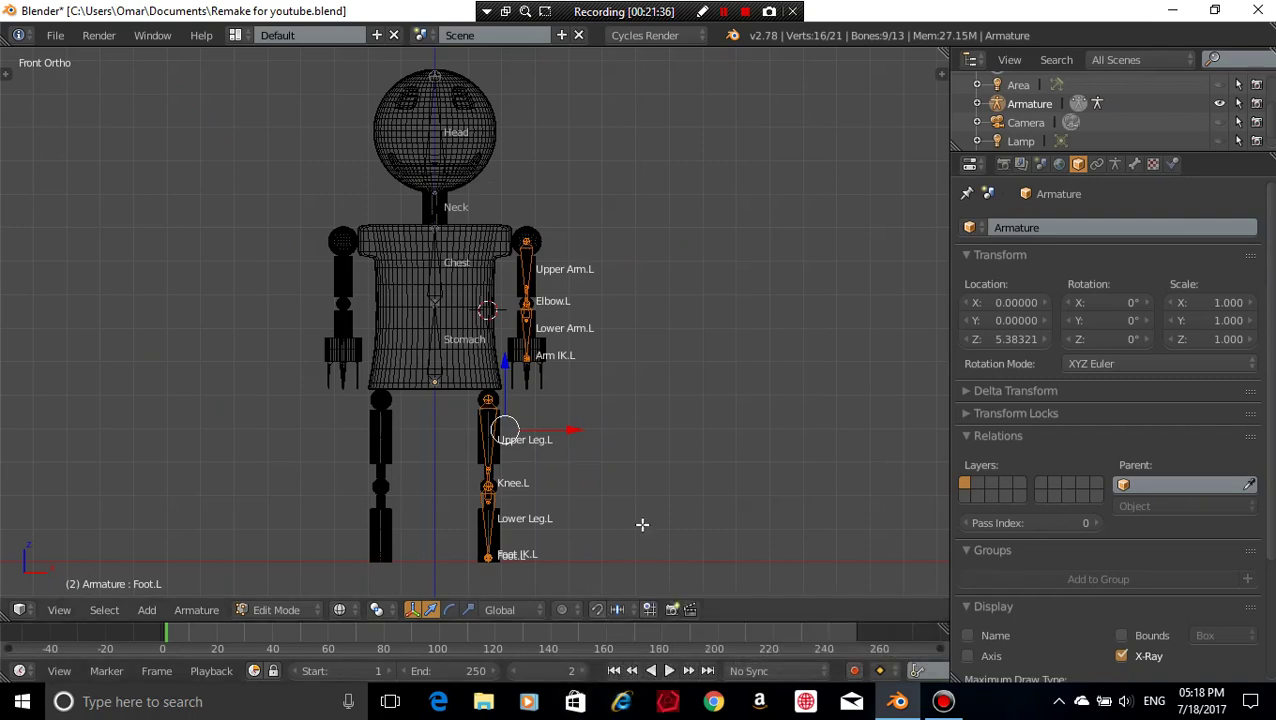
- Examine the left foot in solid shading from the right view, selecting the Foot.L and Foot IK.L bones together
key("z")
mouse_move(641, 521)
middle_mouse_down()
mouse_move(587, 507)
mouse_move(524, 527)
mouse_move(524, 505)
middle_mouse_up()
key("KP_3")
middle_click_drag(577, 552, 576, 416, "shift")
scroll(576, 416, "up", 7)
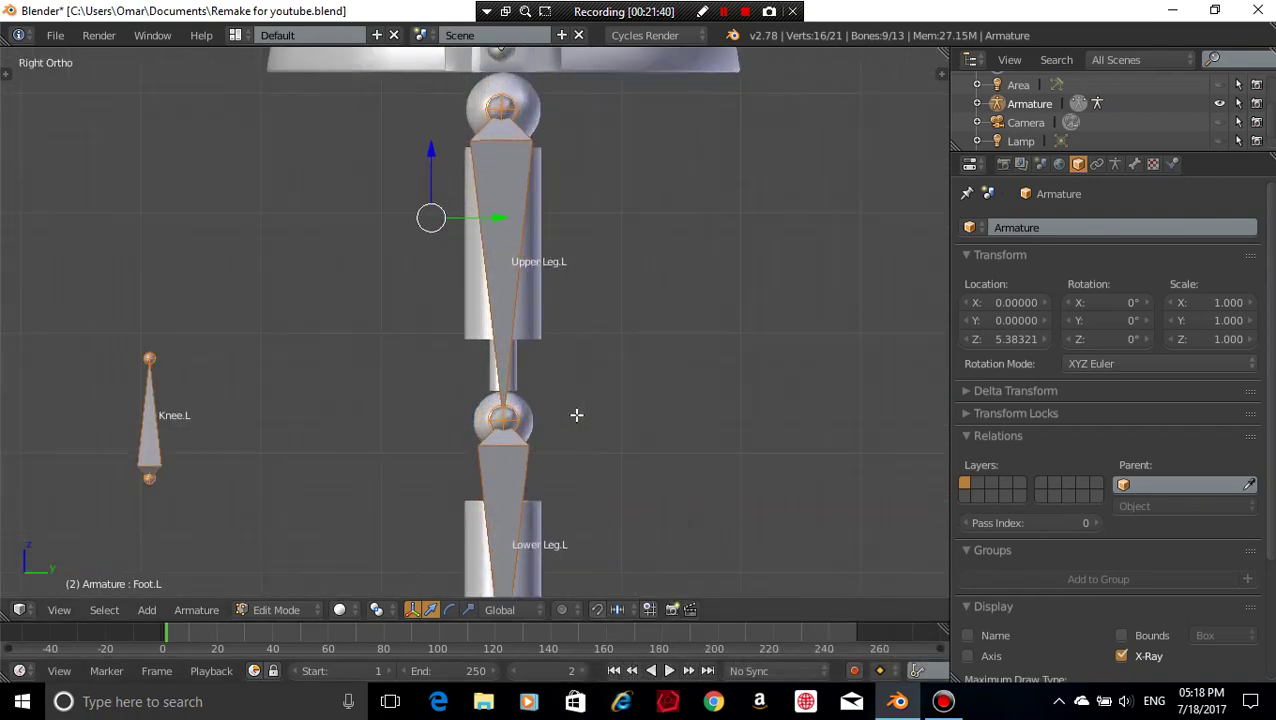
middle_click_drag(678, 470, 614, 179, "shift")
scroll(558, 268, "up", 4)
middle_click_drag(561, 384, 661, 316, "shift")
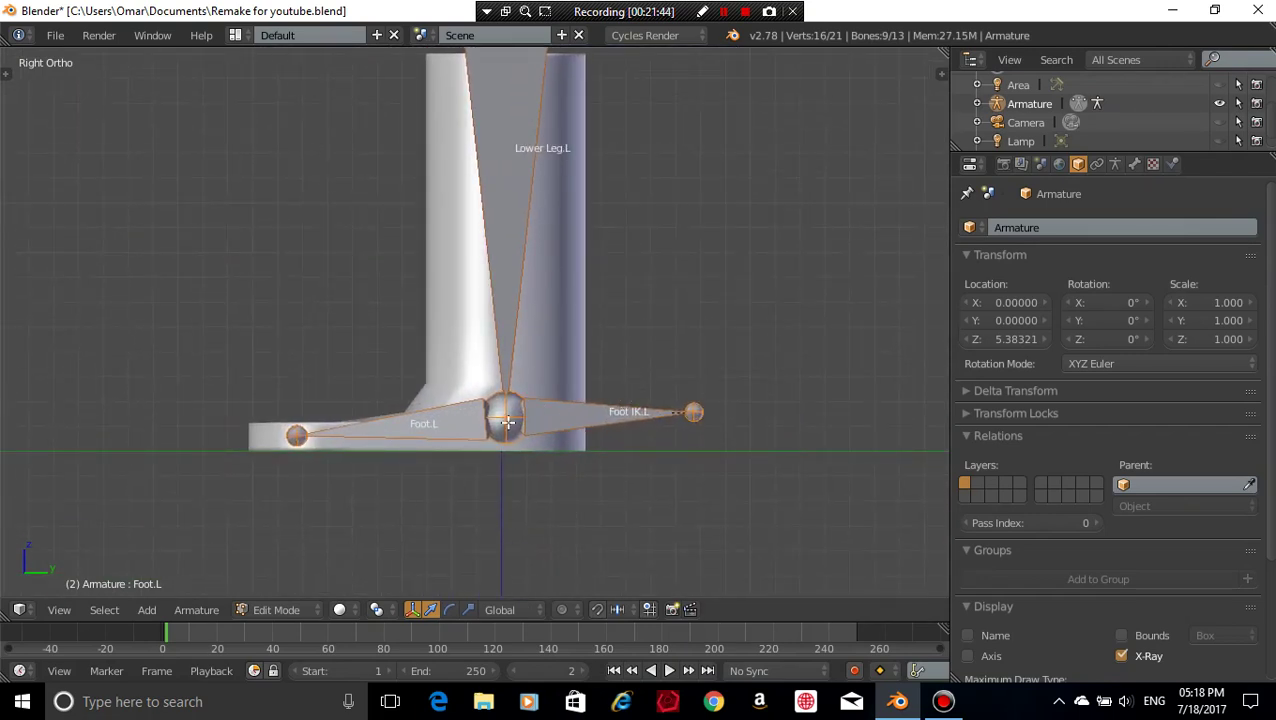
right_click(506, 421)
right_click(450, 424)
right_click(569, 419, "shift")
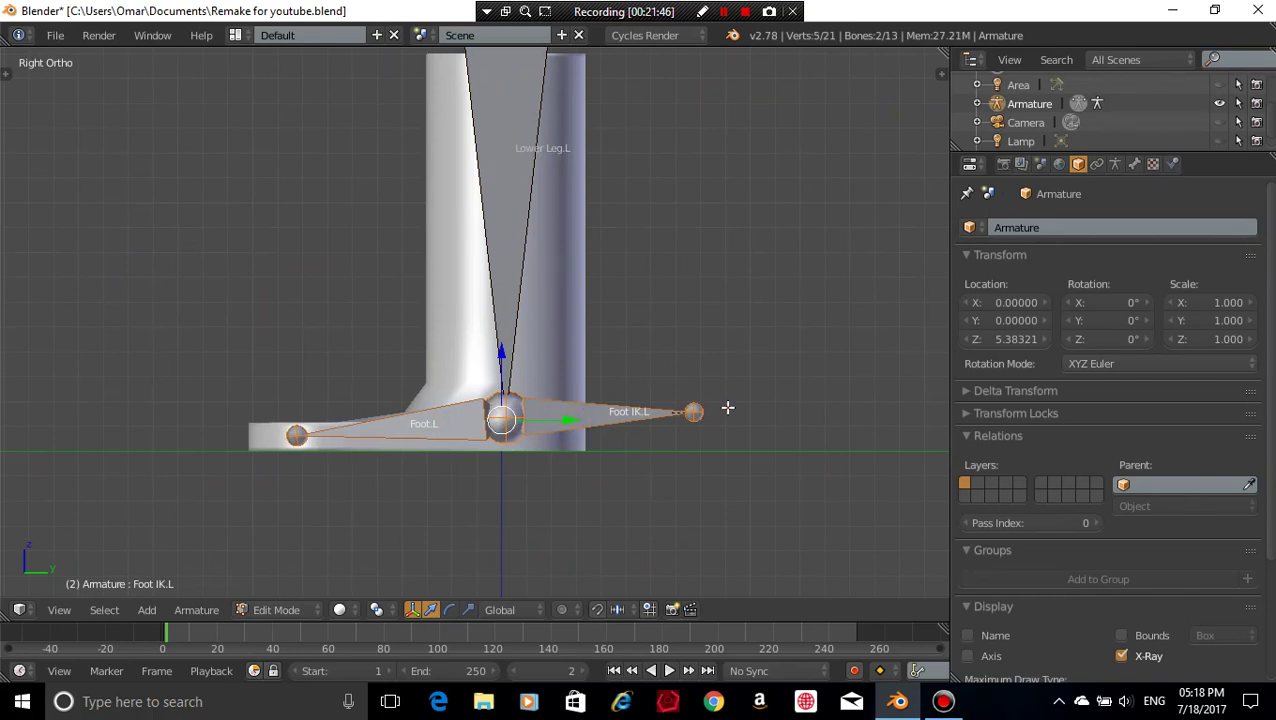
- Check the shared ankle joint by selecting Foot IK.L, the joint itself, and both foot bones
right_click(568, 422)
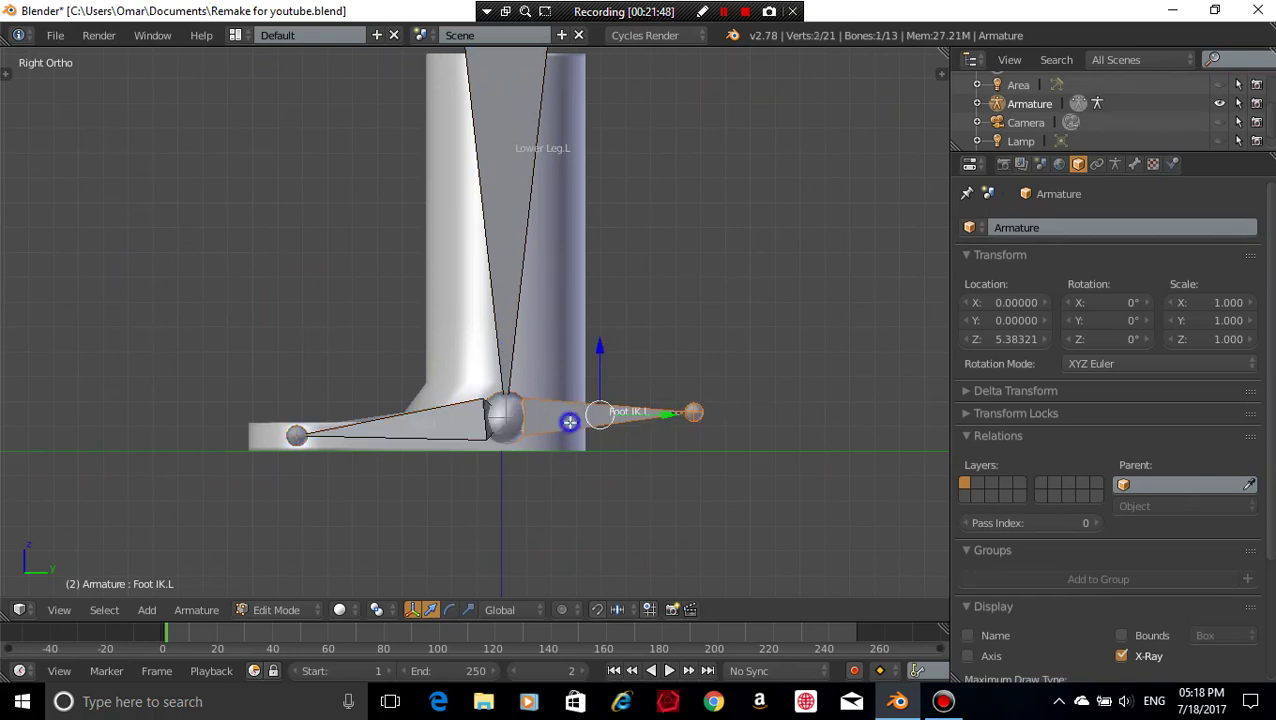
right_click(511, 422)
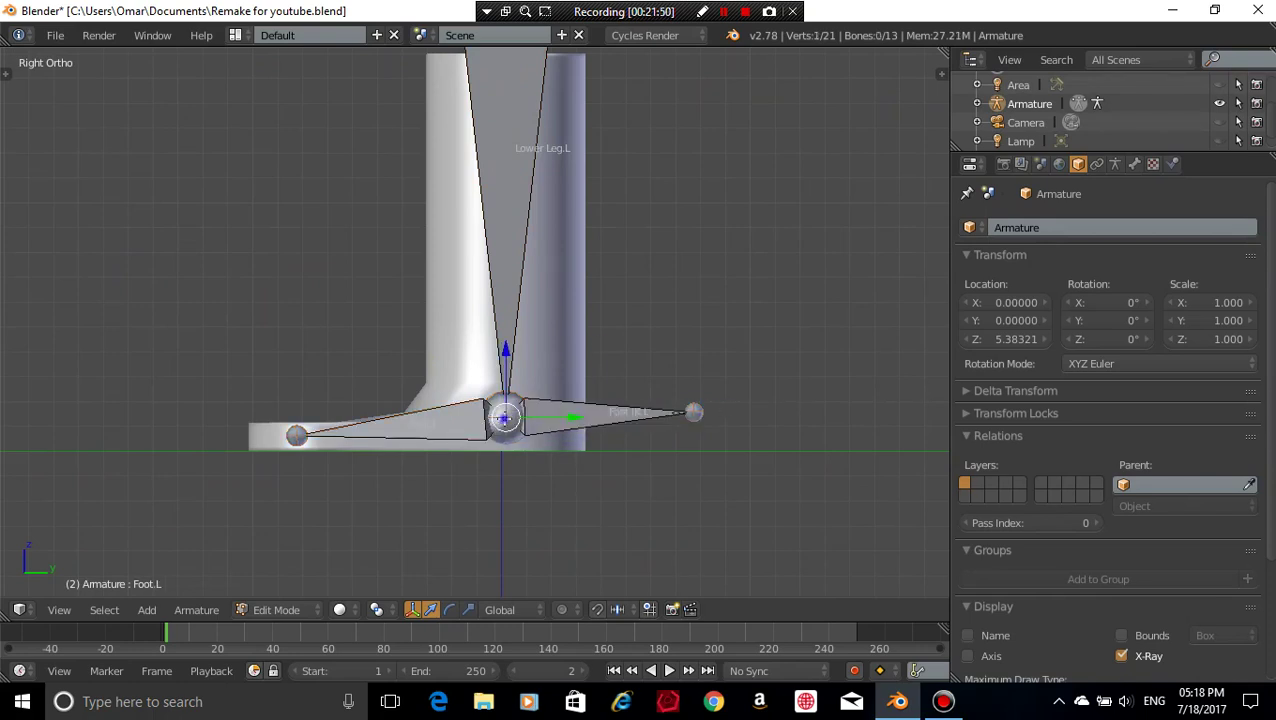
right_click(503, 420)
right_click(578, 413, "shift")
right_click(470, 413, "shift")
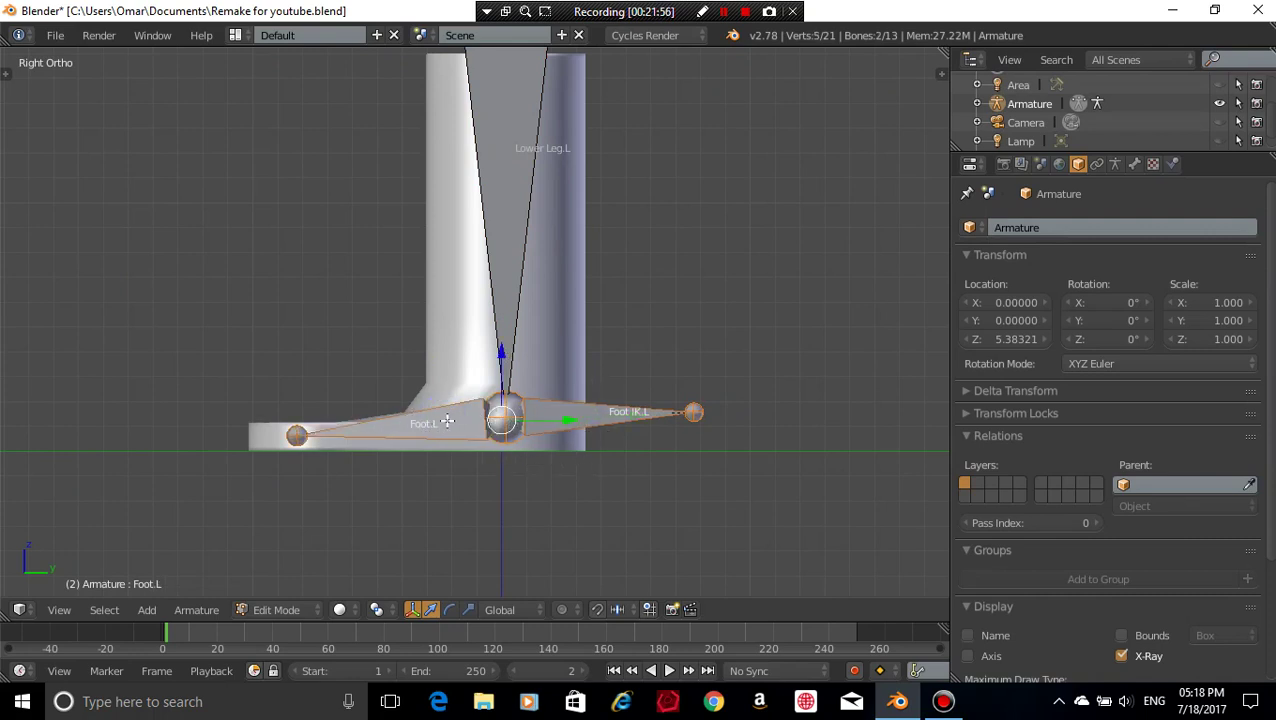
middle_click_drag(479, 535, 588, 80)
scroll(674, 284, "down", 3)
scroll(674, 284, "down", 5)
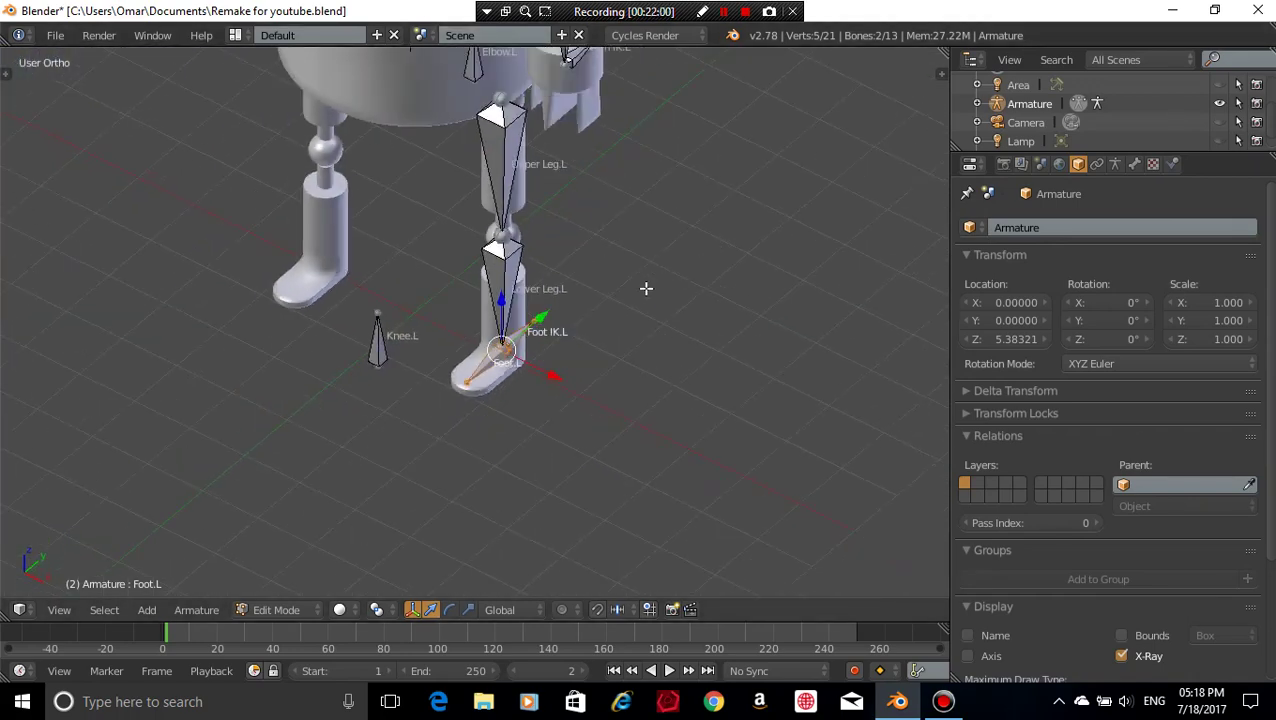
- Deselect everything and box-select all left arm and left leg bones in the wireframe front view
key("KP_1")
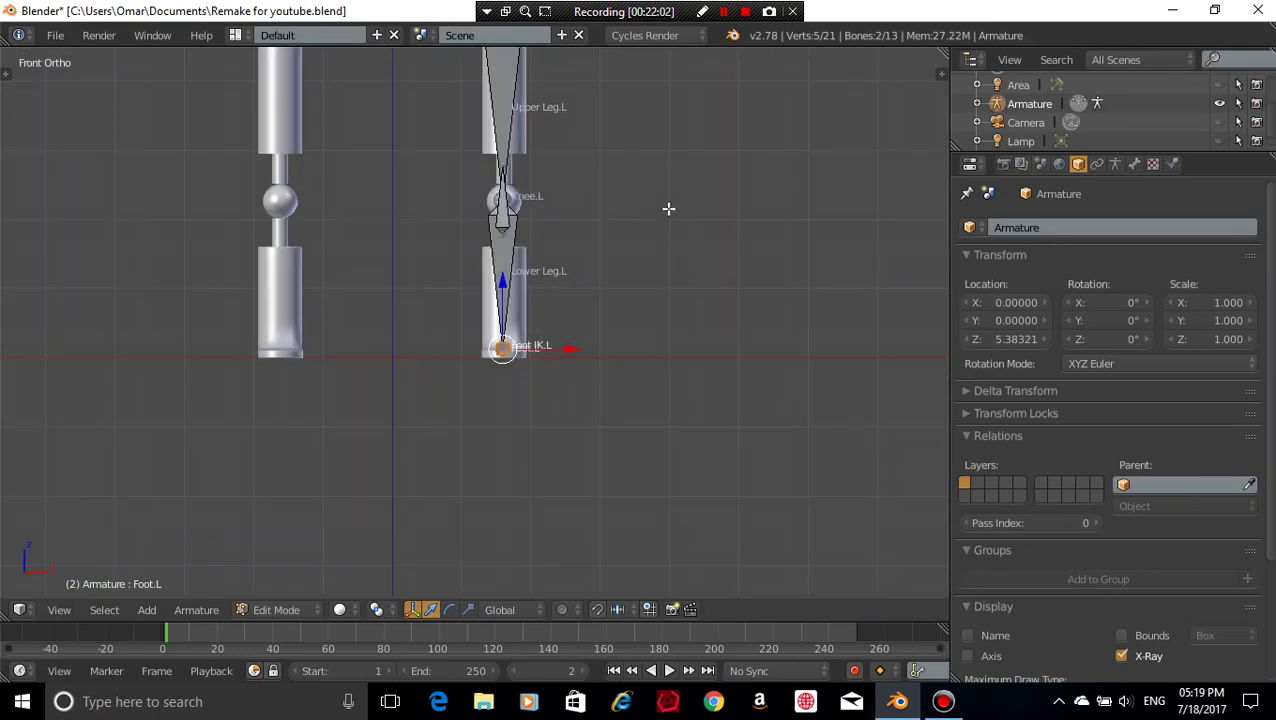
scroll(681, 359, "up", 3)
scroll(649, 319, "down", 3)
key("z")
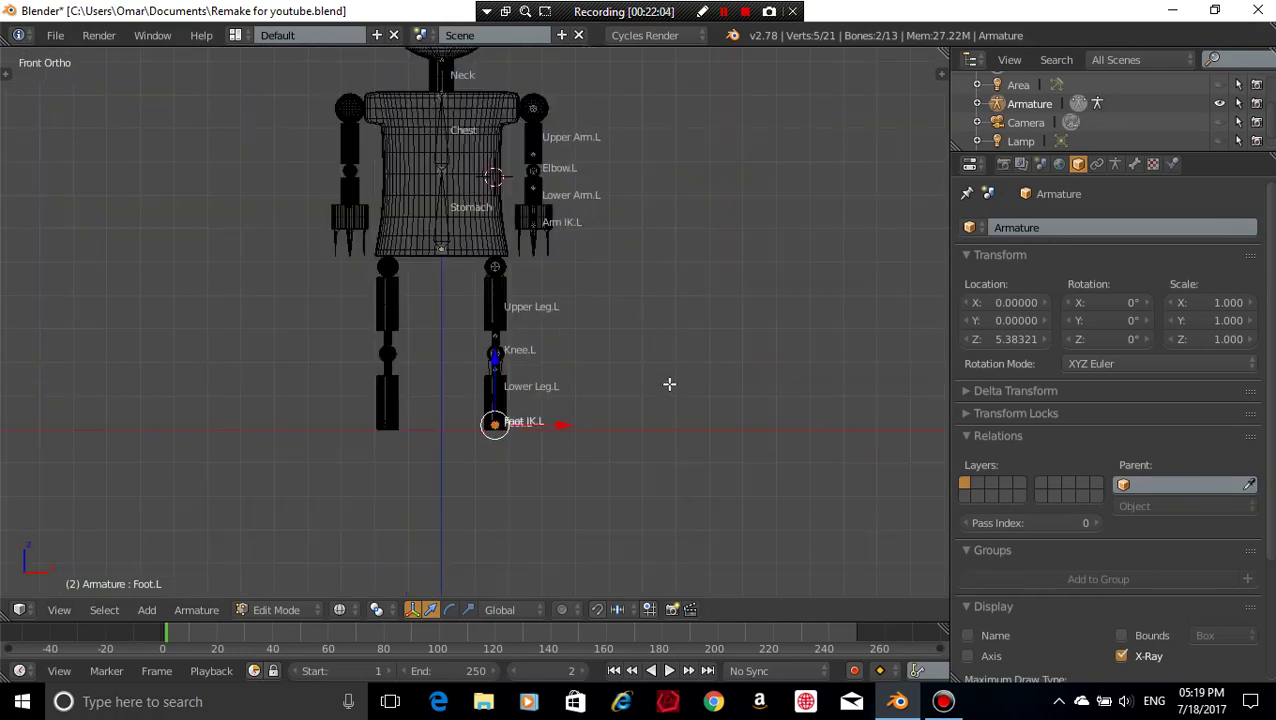
scroll(669, 384, "down", 1)
key("a")
middle_click_drag(667, 388, 664, 366, "shift")
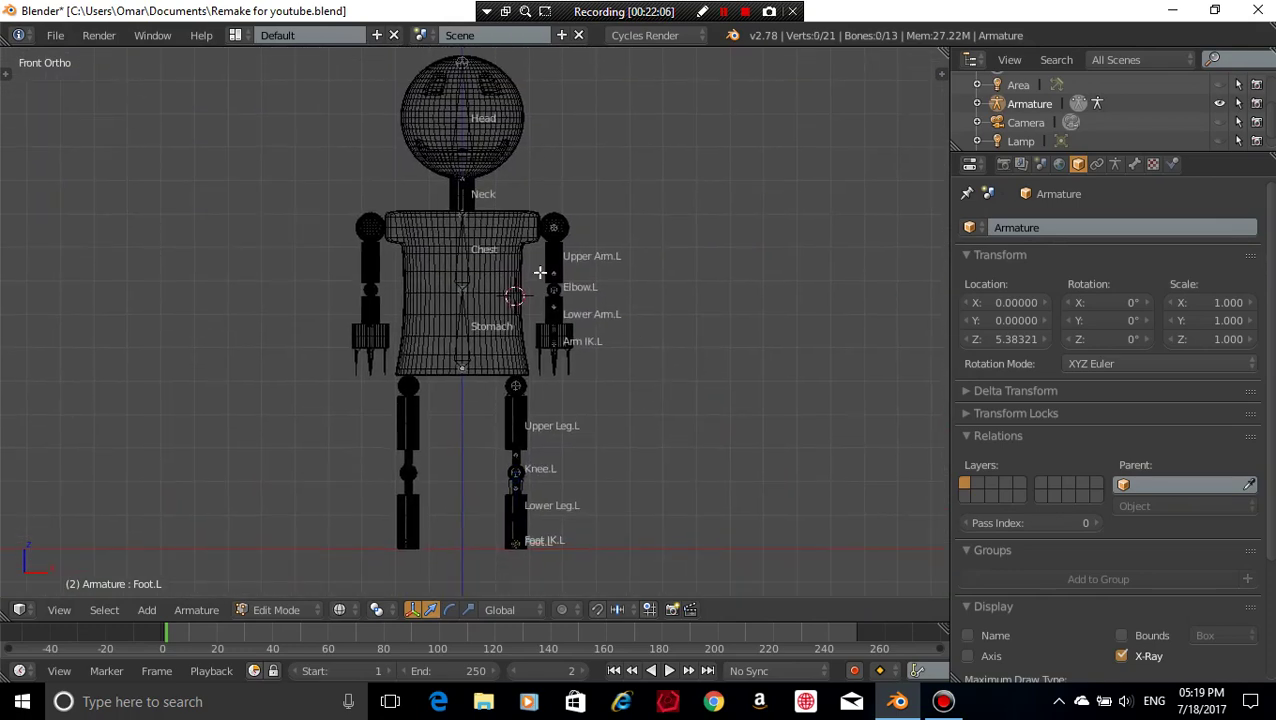
key("b")
left_click_drag(503, 187, 624, 550)
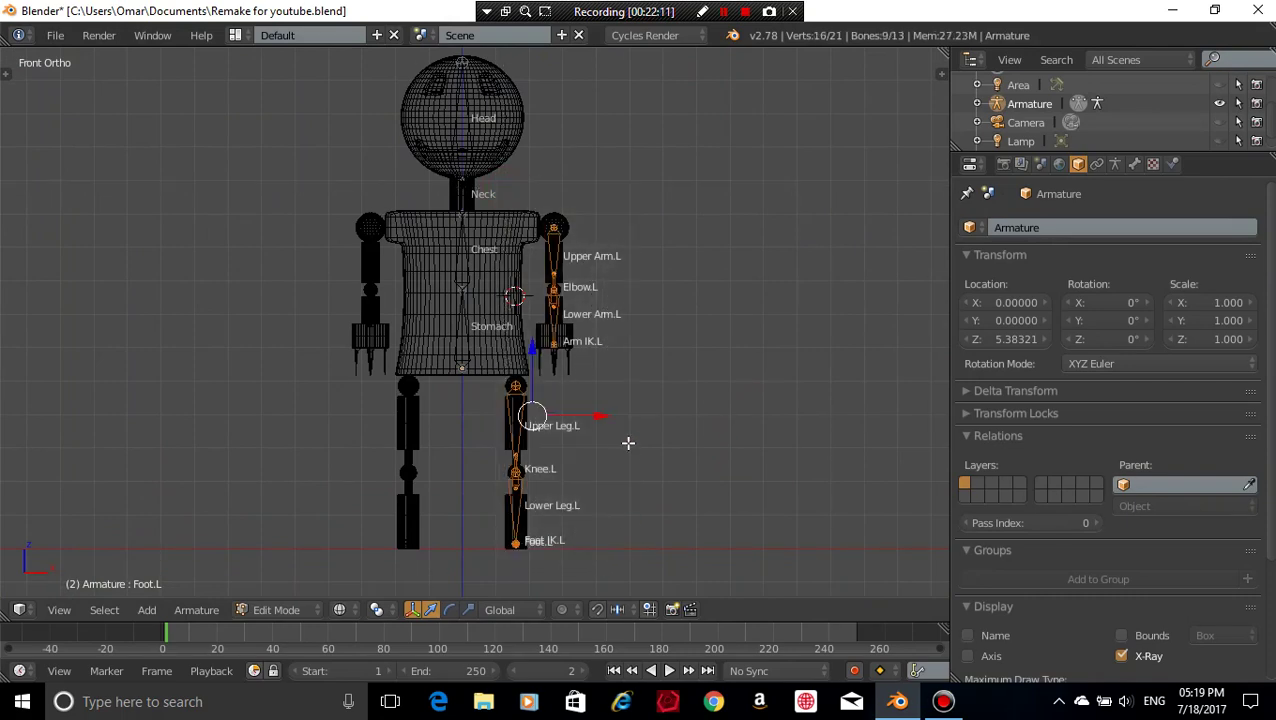
- Snap the 3D cursor to the scene center and use it as the pivot point
middle_click_drag(624, 441, 566, 486)
key("KP_1")
key("shift+s")
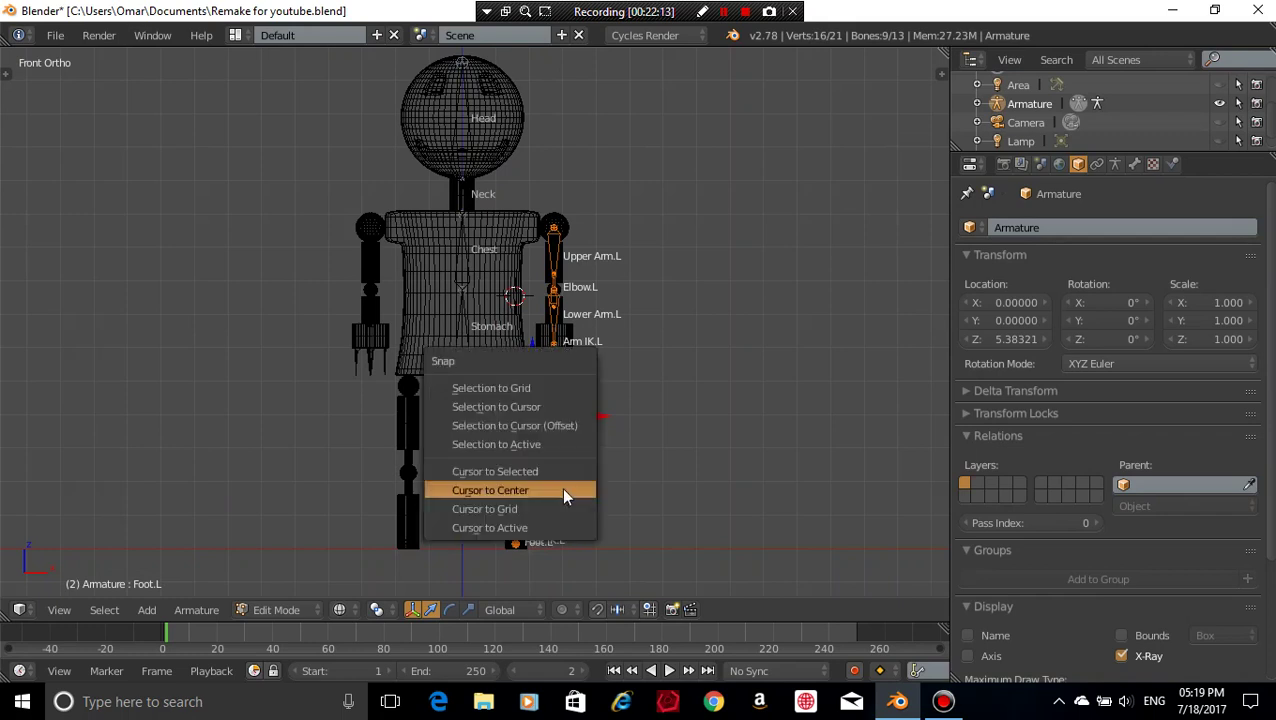
left_click(563, 491)
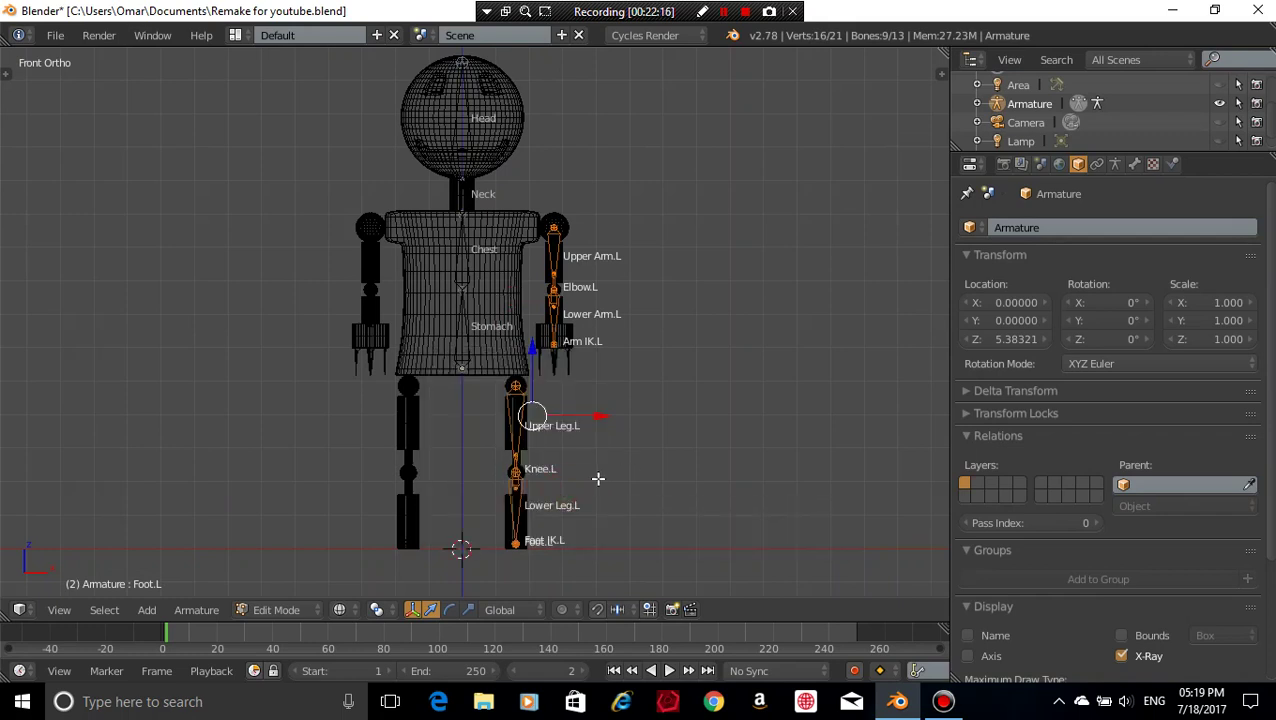
key("period")
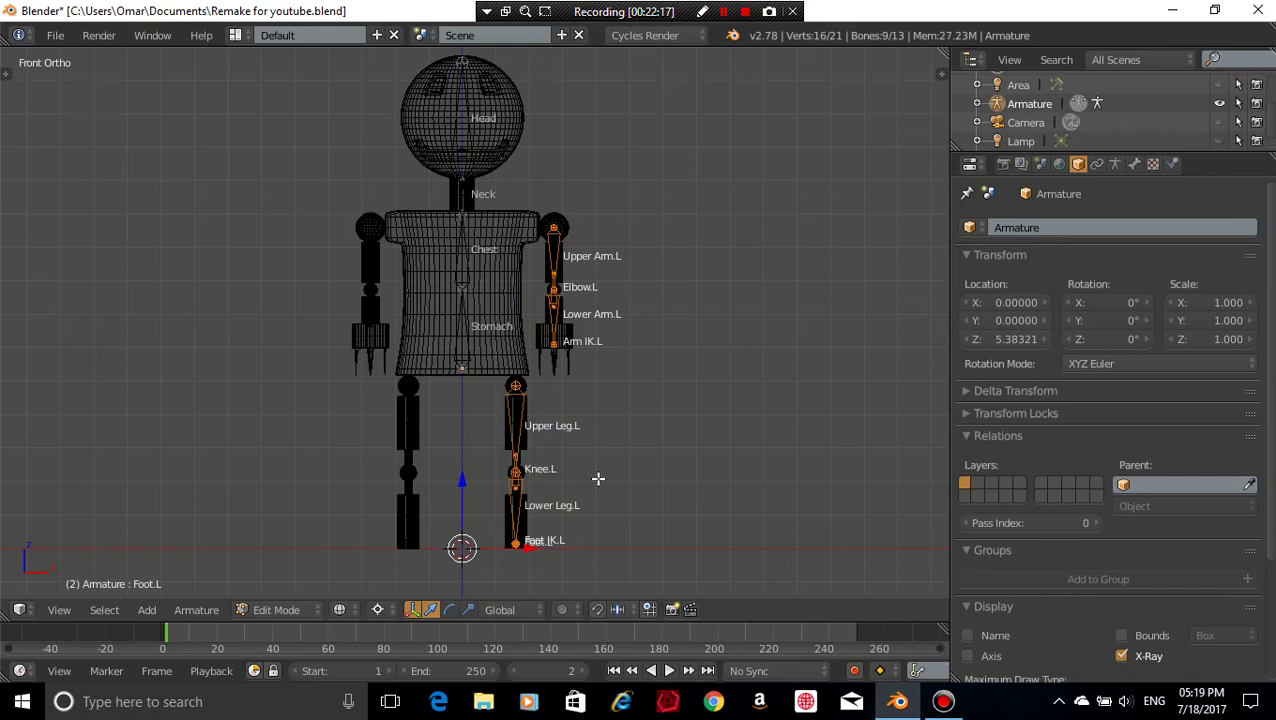
- Duplicate the selected limb bones, mirror the copies with a scale of -1 along X, and restore the bounding box center pivot
key("shift+d")
type("sx")
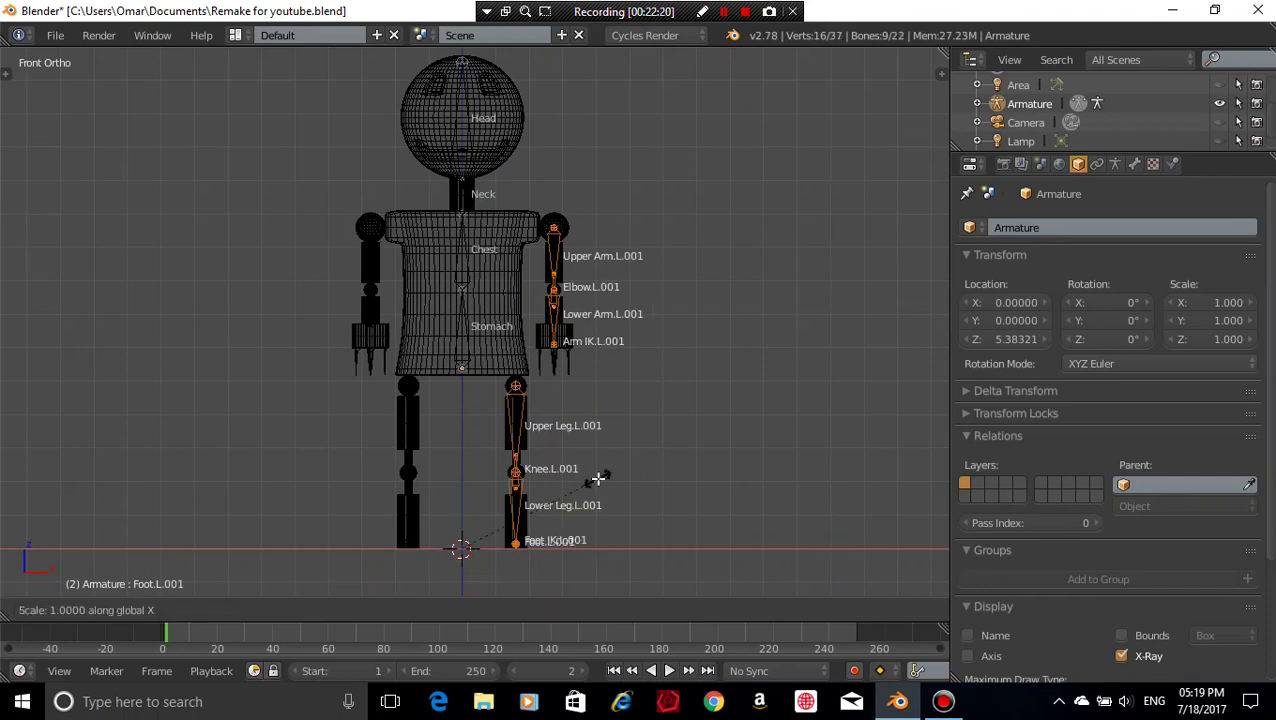
type("-1")
key("Return")
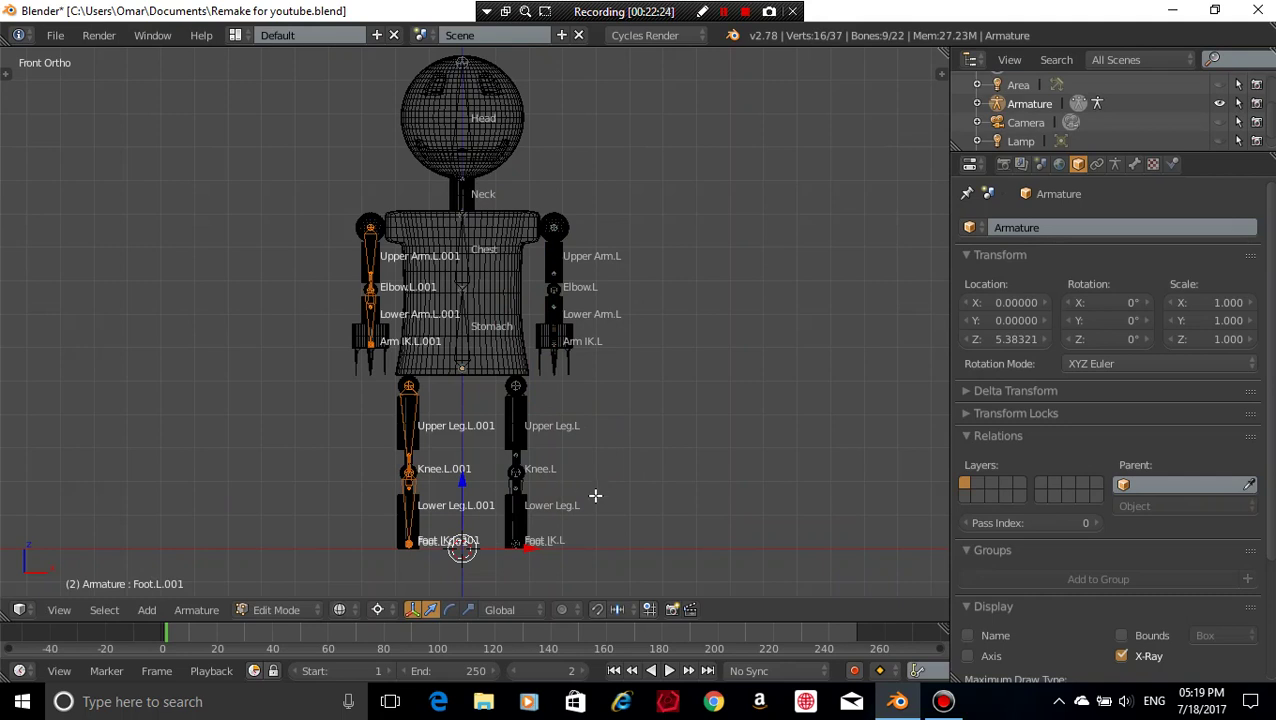
key("comma")
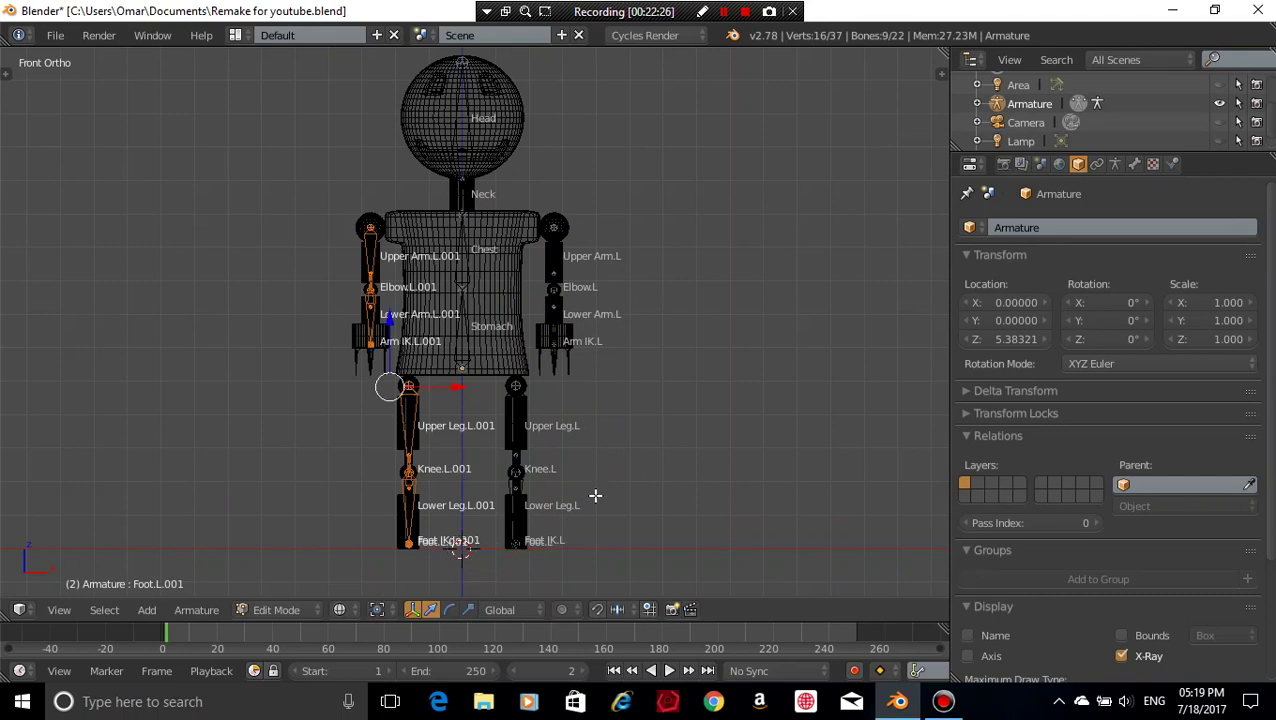
- Apply Flip Names to the mirrored limb bones, then deselect everything and return to solid shading
left_click(190, 609)
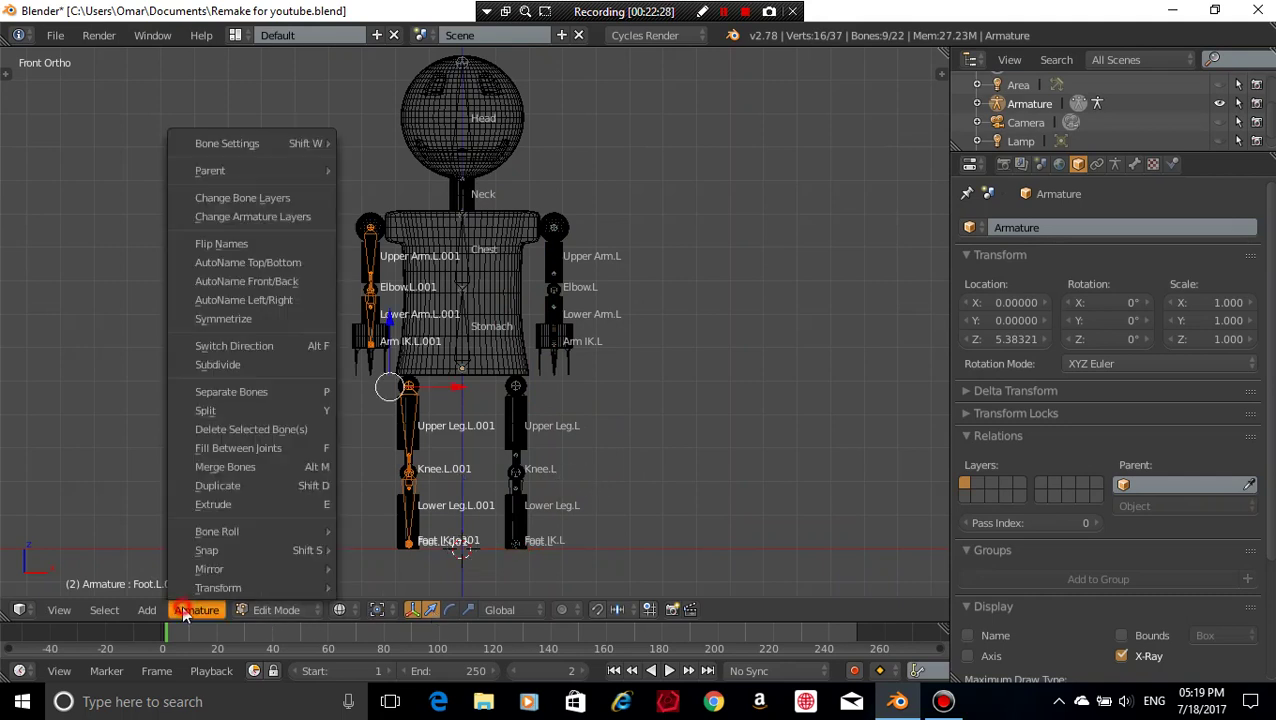
left_click(263, 247)
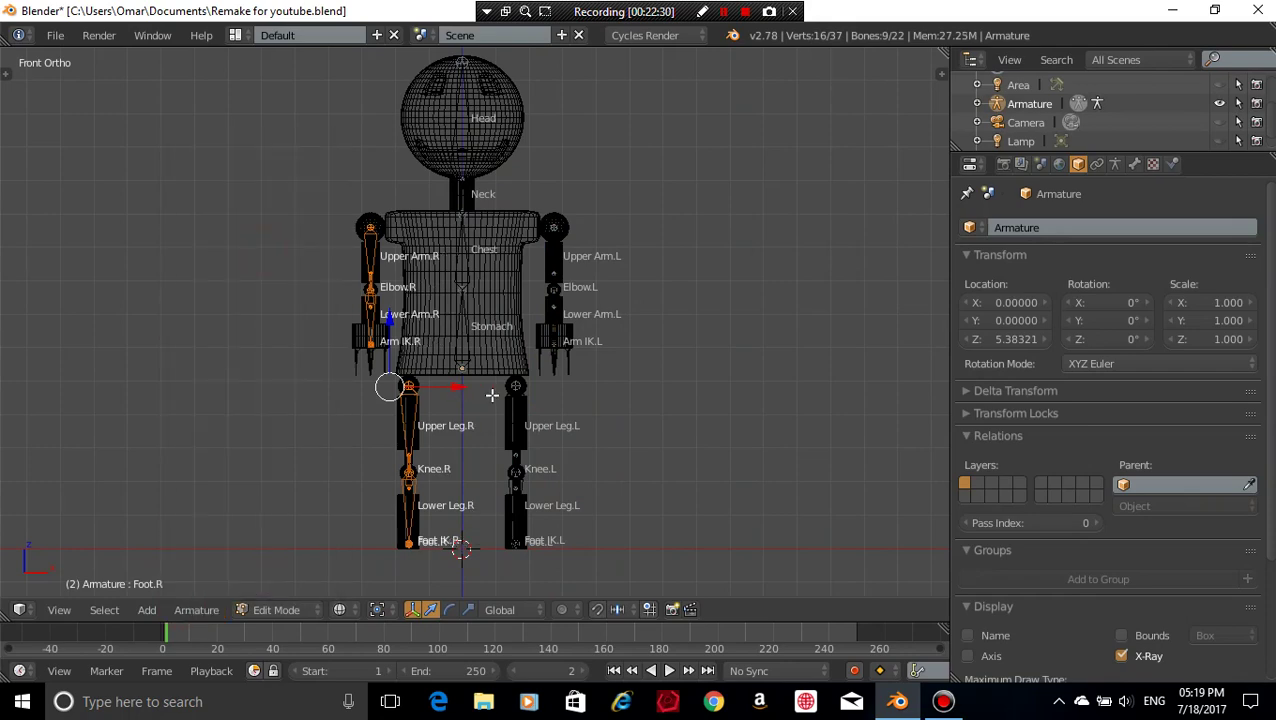
key("z")
scroll(575, 418, "down", 1)
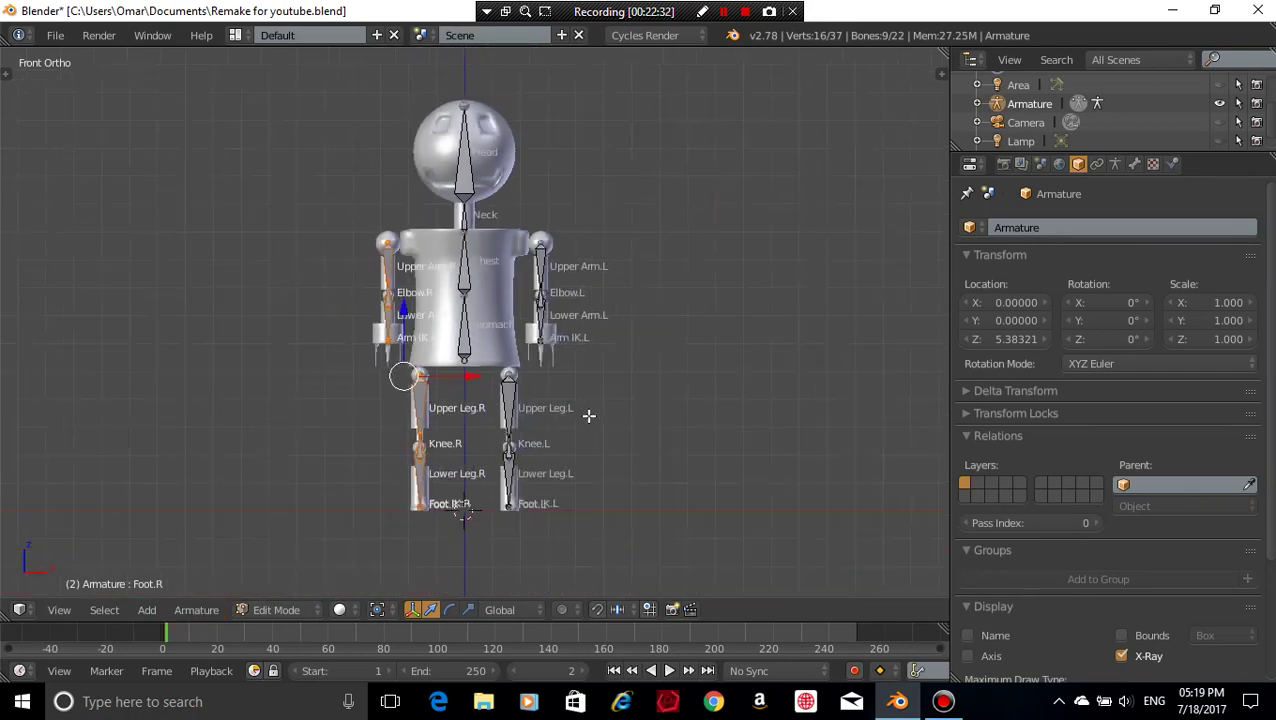
scroll(589, 416, "up", 1)
key("a")
scroll(505, 380, "down", 2)
scroll(508, 381, "up", 2)
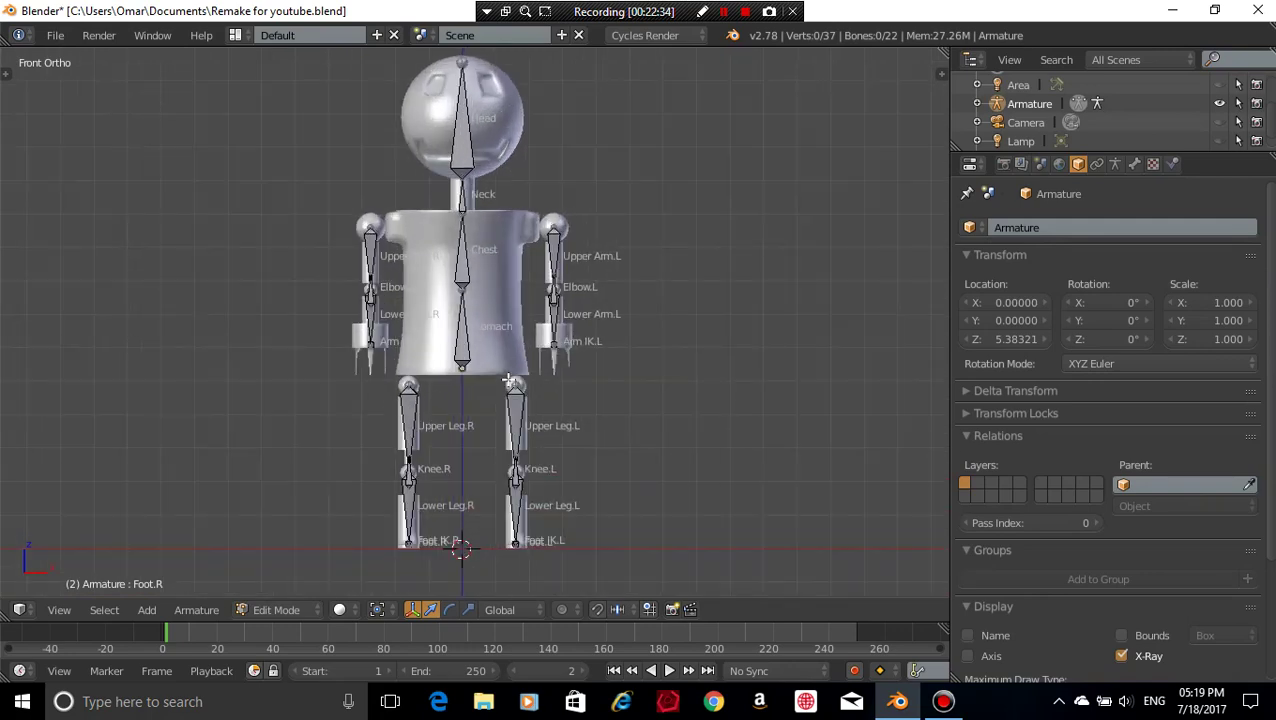
- Examine the mirrored arm and leg bones on the robot from the front and at oblique angles
middle_click_drag(508, 380, 544, 441)
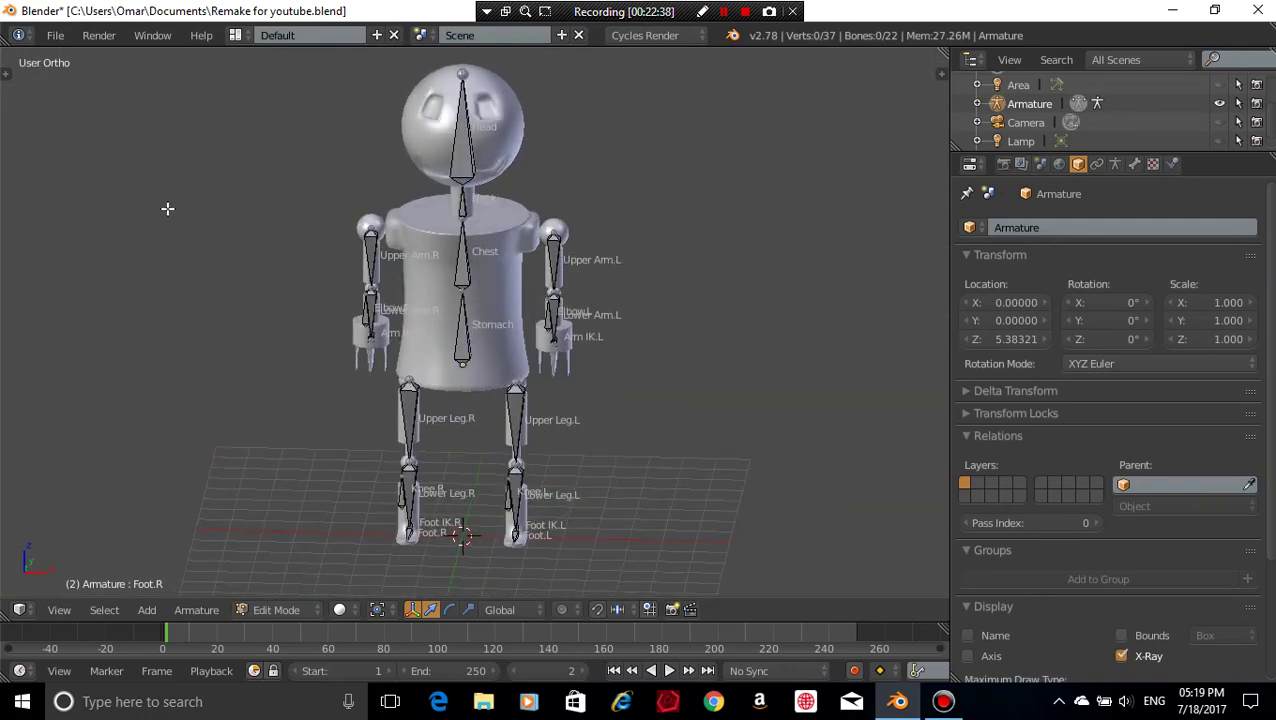
scroll(137, 231, "down", 10)
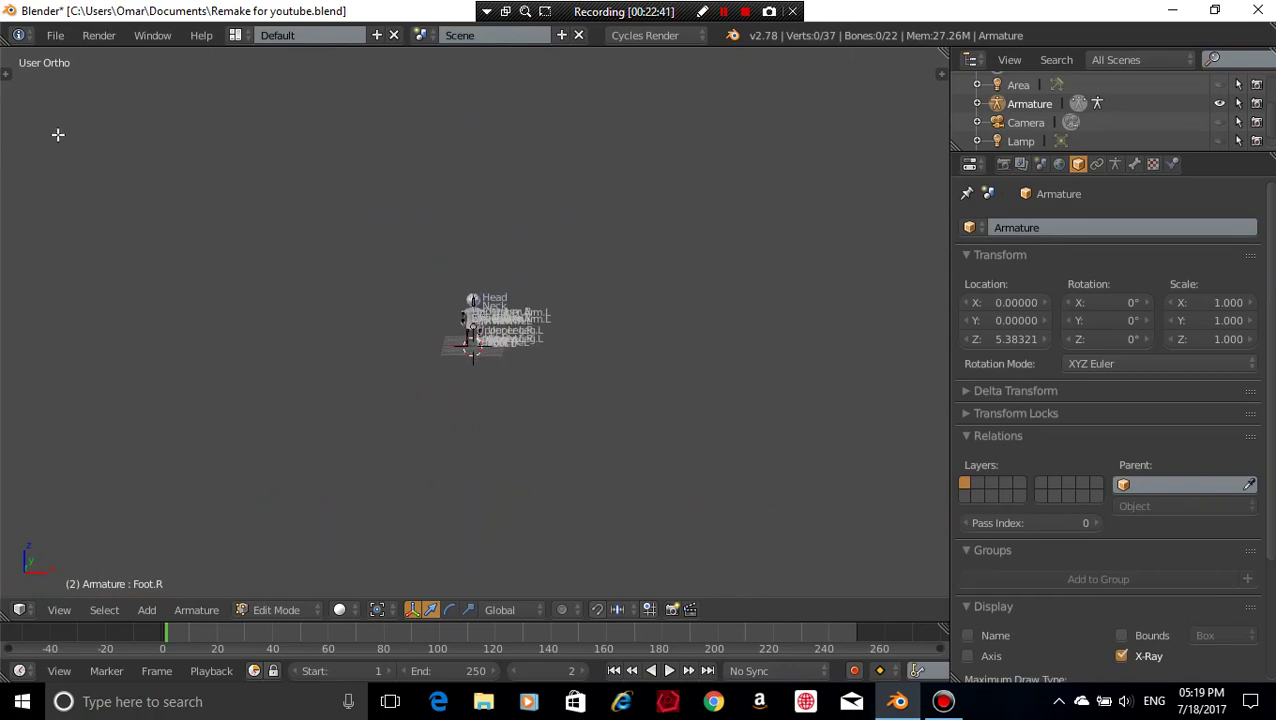
left_click(43, 91)
scroll(404, 292, "up", 8)
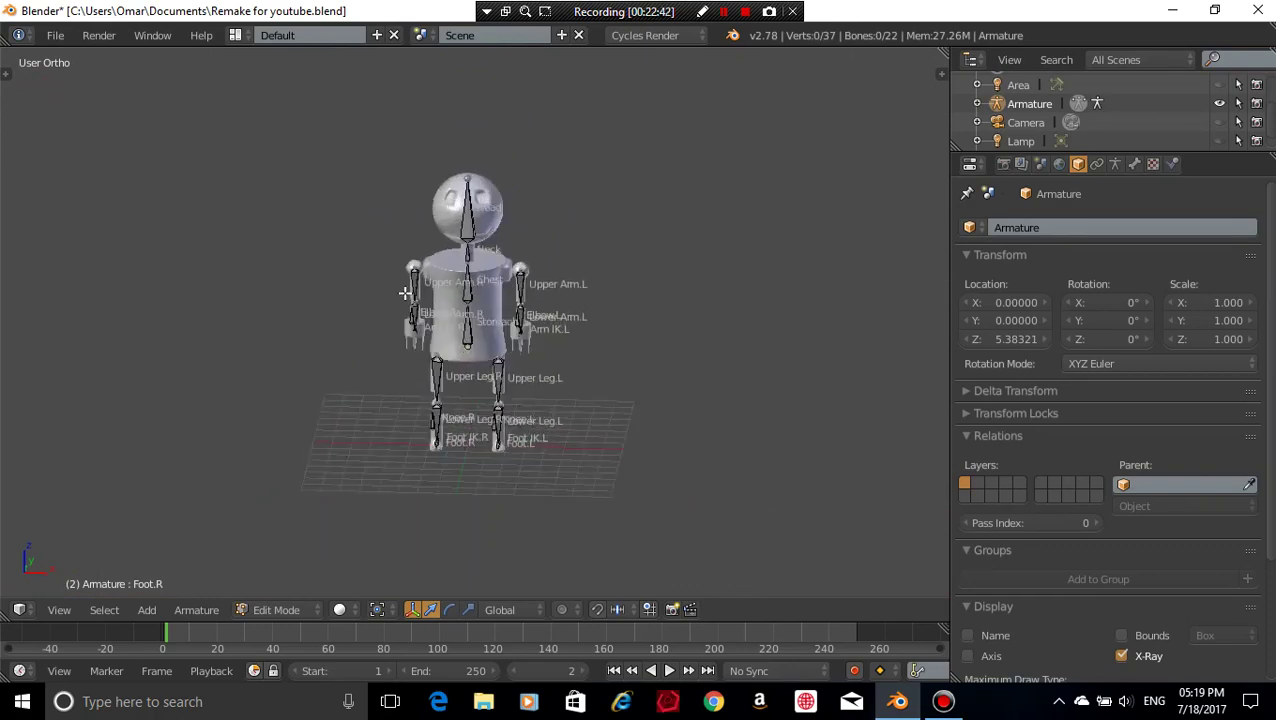
scroll(478, 350, "up", 5)
scroll(488, 358, "down", 4)
middle_click_drag(628, 473, 635, 446)
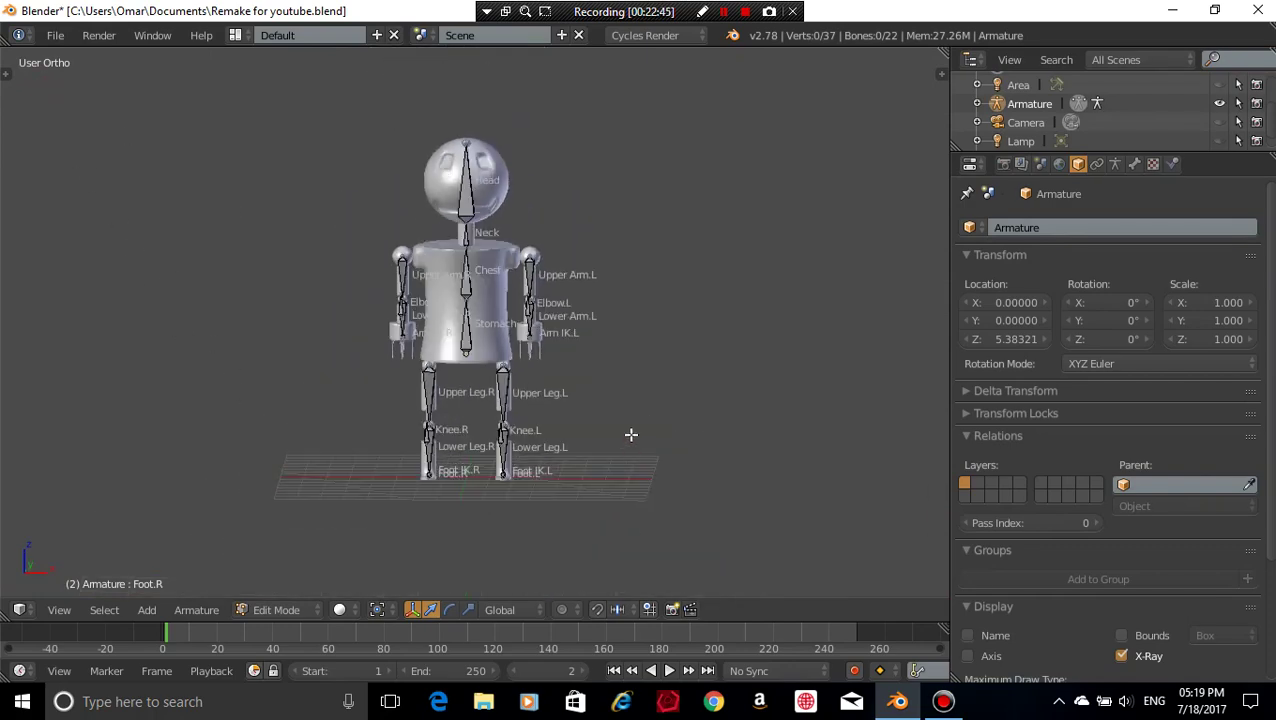
scroll(631, 434, "up", 3)
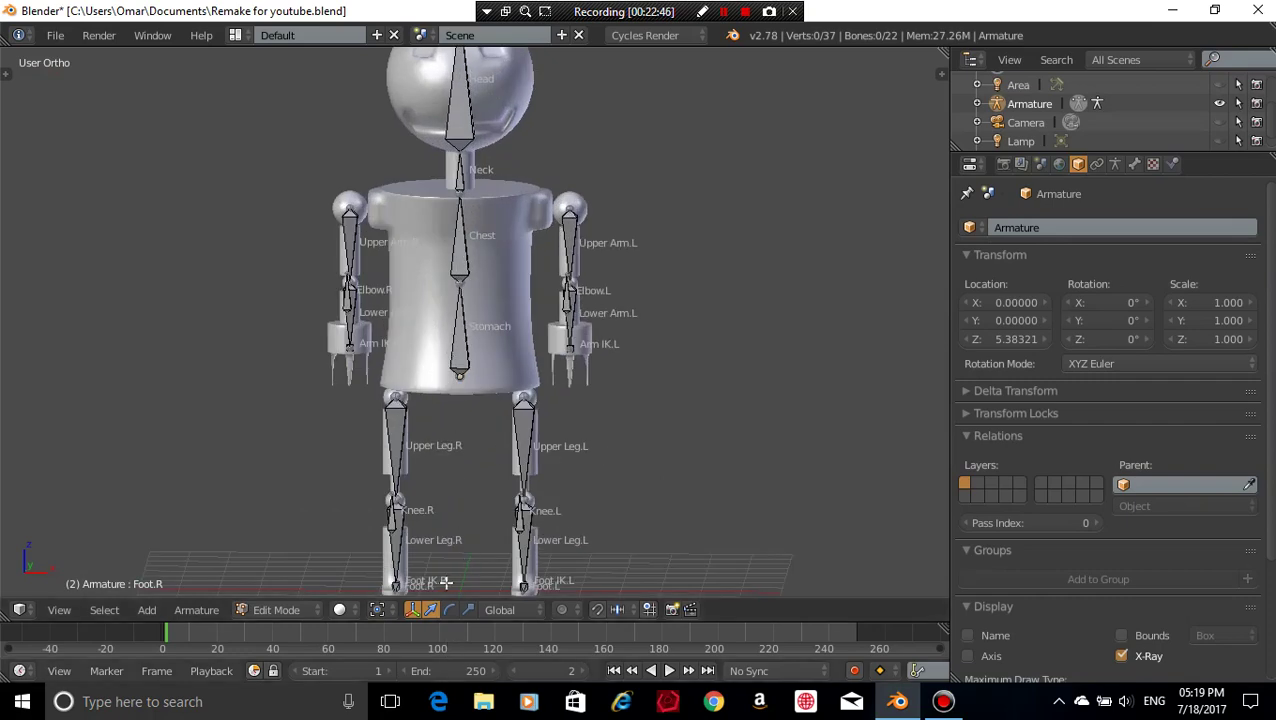
middle_click_drag(637, 532, 665, 437, "shift")
key("KP_1")
middle_click_drag(701, 285, 704, 338, "shift")
middle_click_drag(703, 490, 721, 425, "shift")
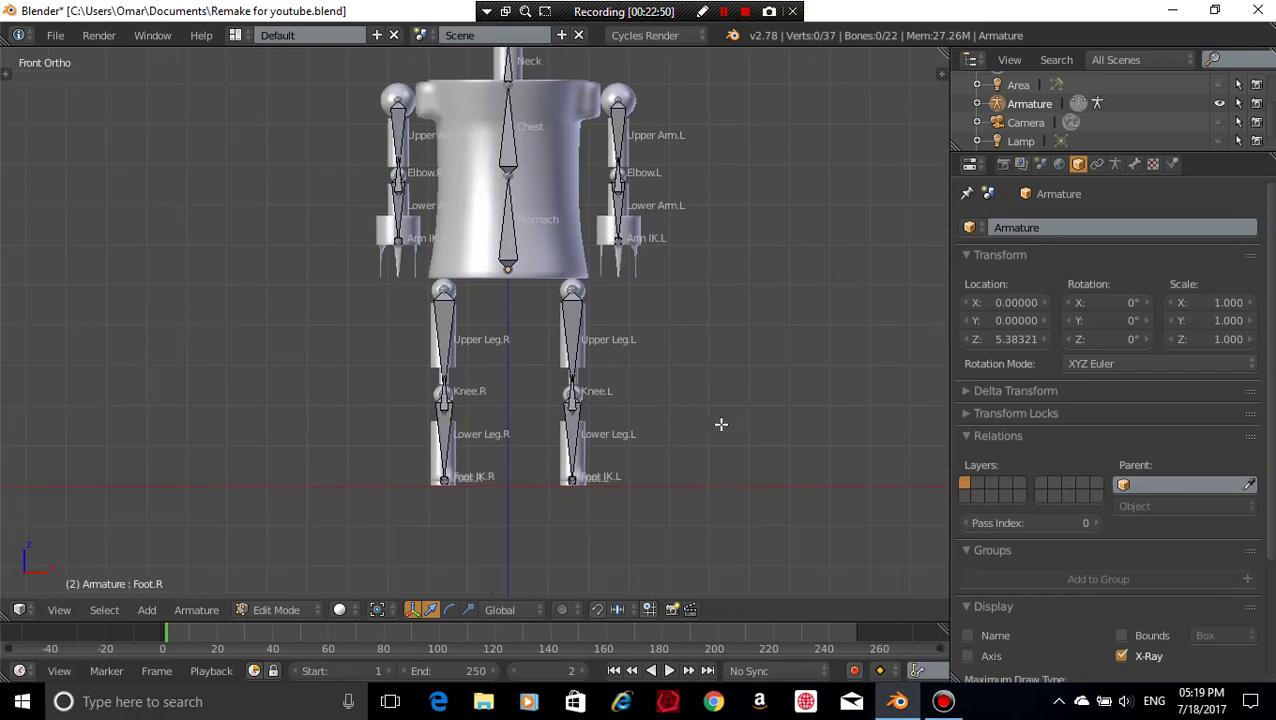
scroll(721, 425, "up", 2)
scroll(721, 425, "down", 1)
middle_click_drag(786, 311, 800, 336)
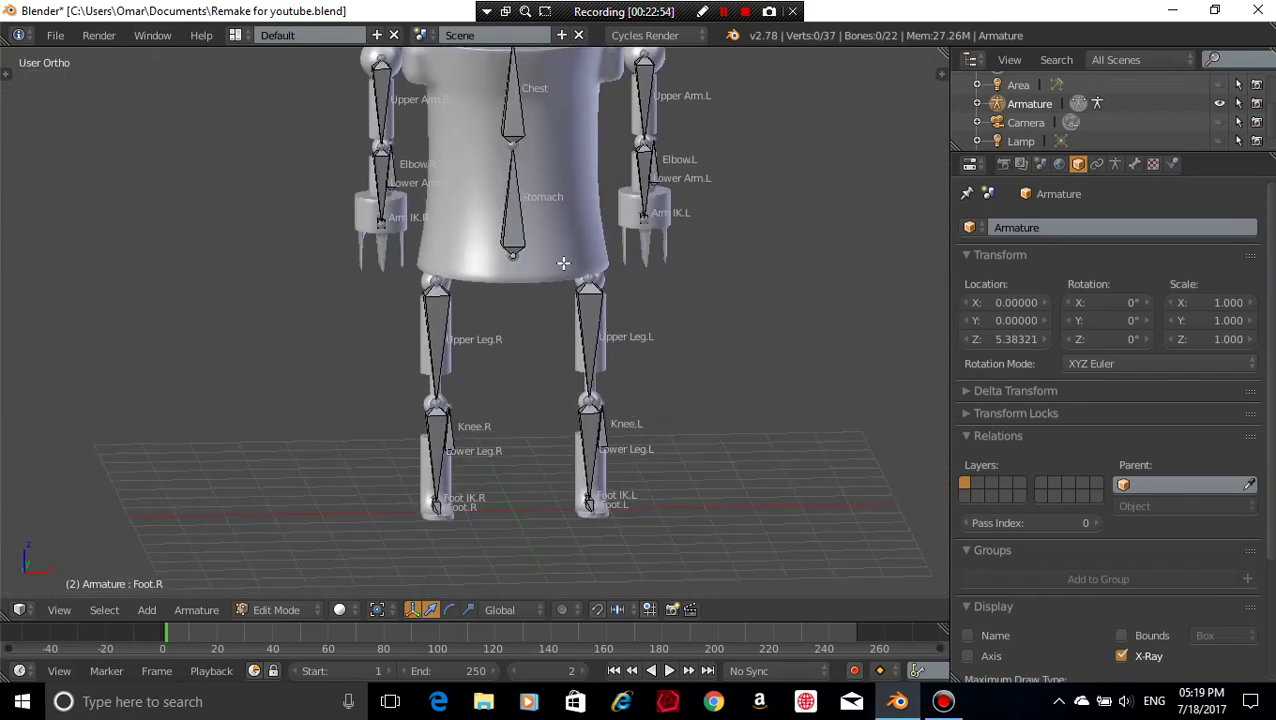
scroll(563, 262, "down", 2)
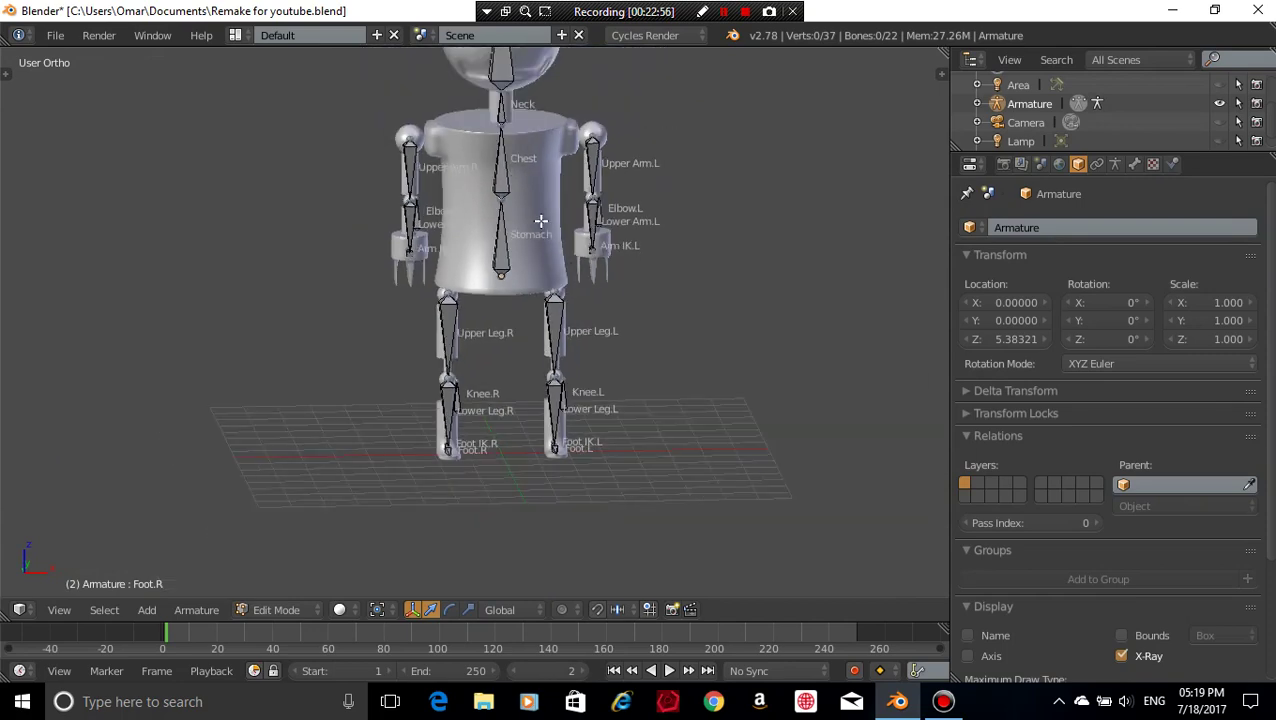
- Switch the armature to Object Mode, deselect everything, and select the Robot mesh
left_click(280, 620)
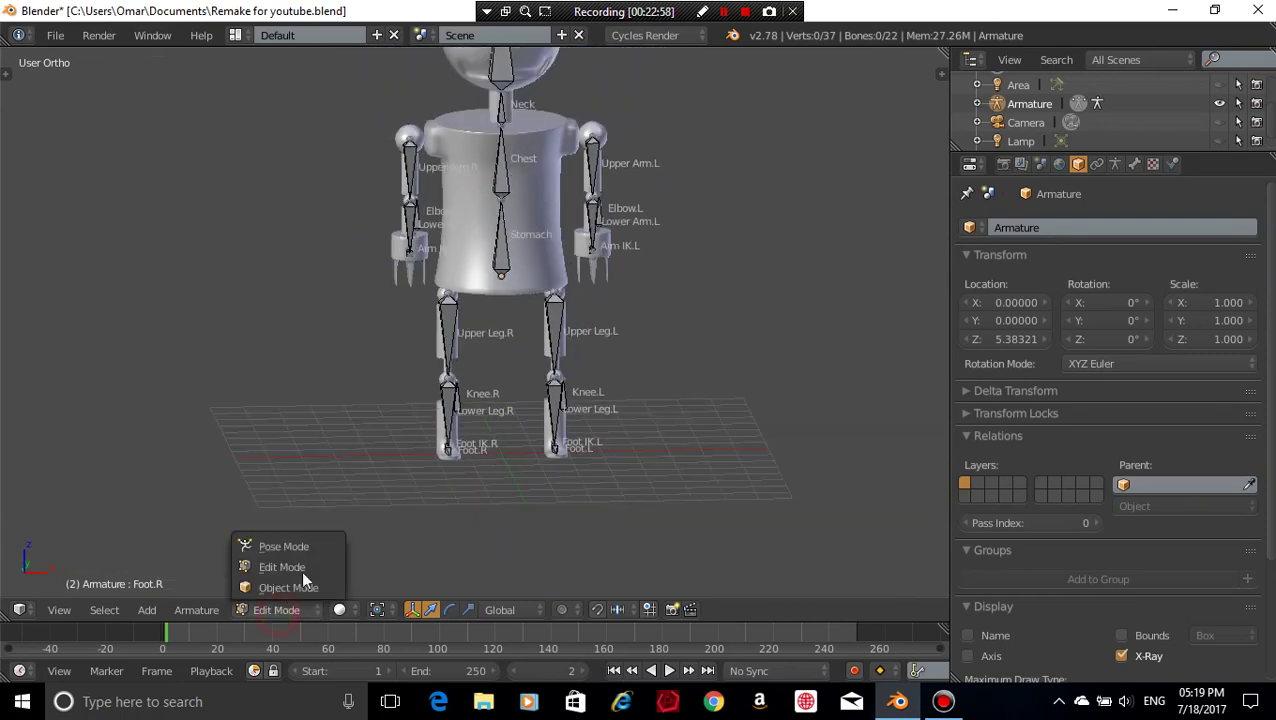
left_click(252, 582)
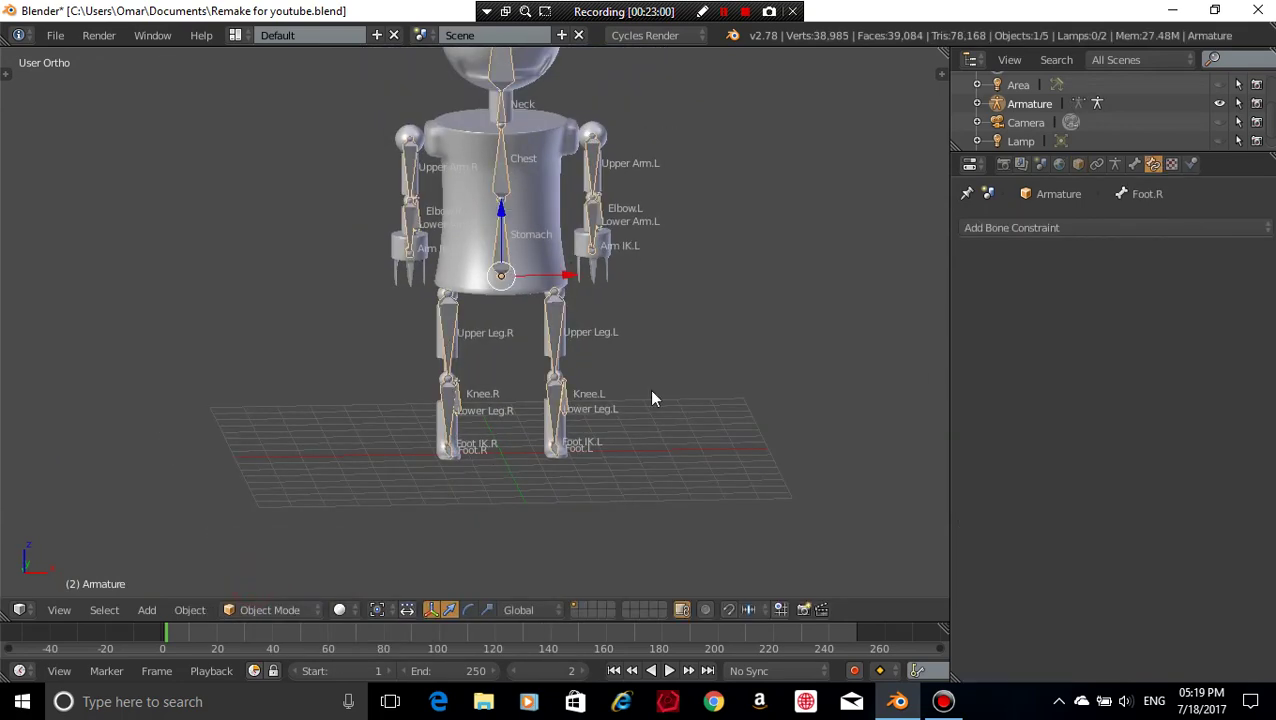
scroll(651, 391, "up", 2)
key("a")
right_click(569, 153)
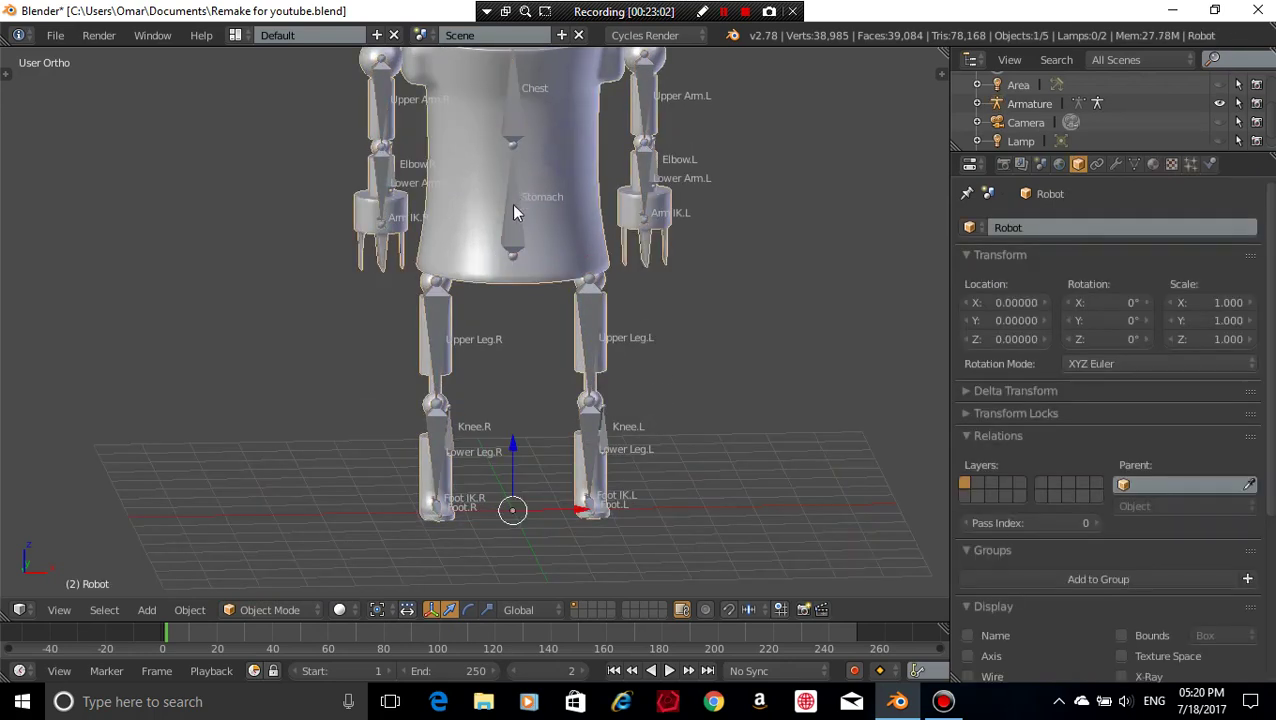
- Try parenting the Robot mesh to the armature with automatic weights, and undo the parenting
right_click(511, 204, "shift")
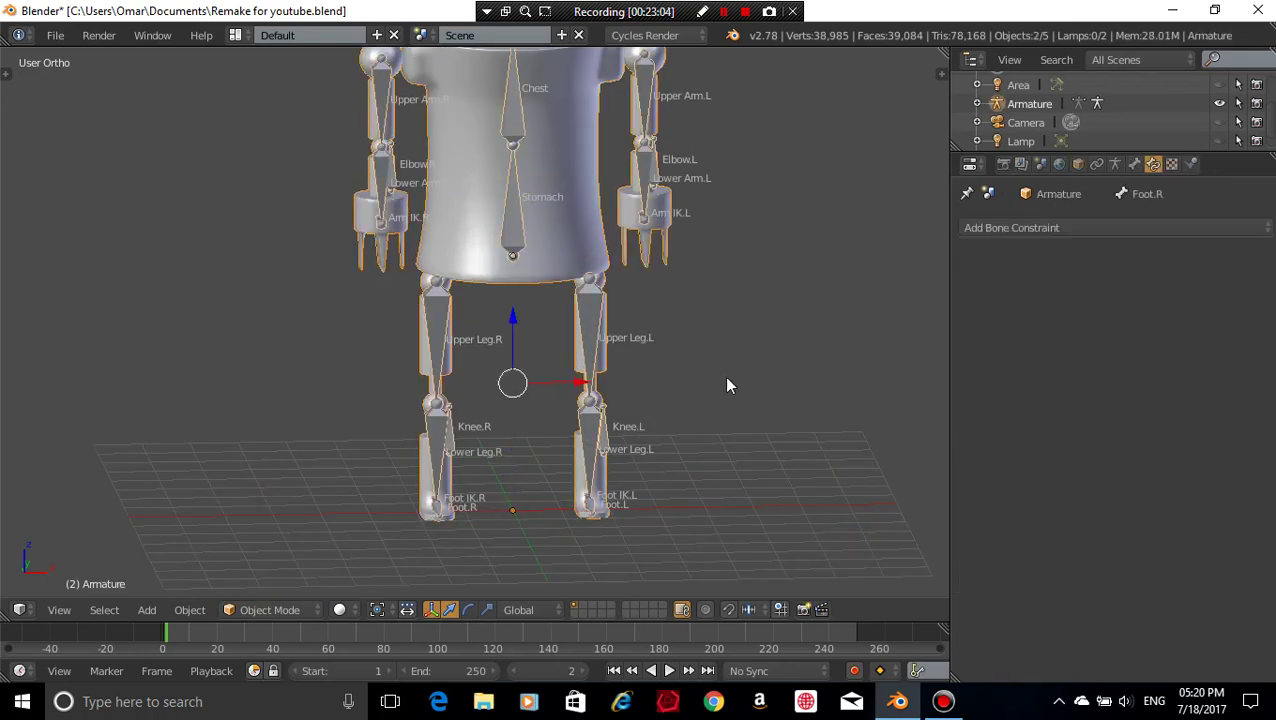
key("ctrl+p")
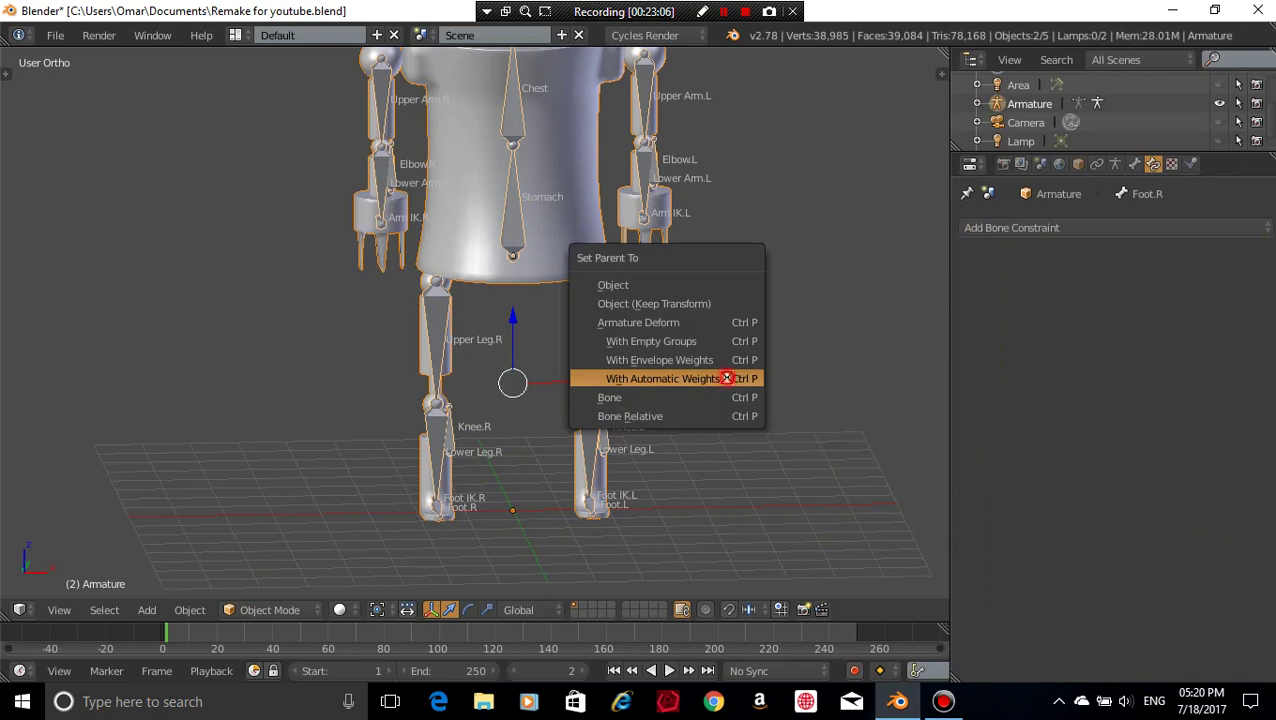
left_click(726, 378)
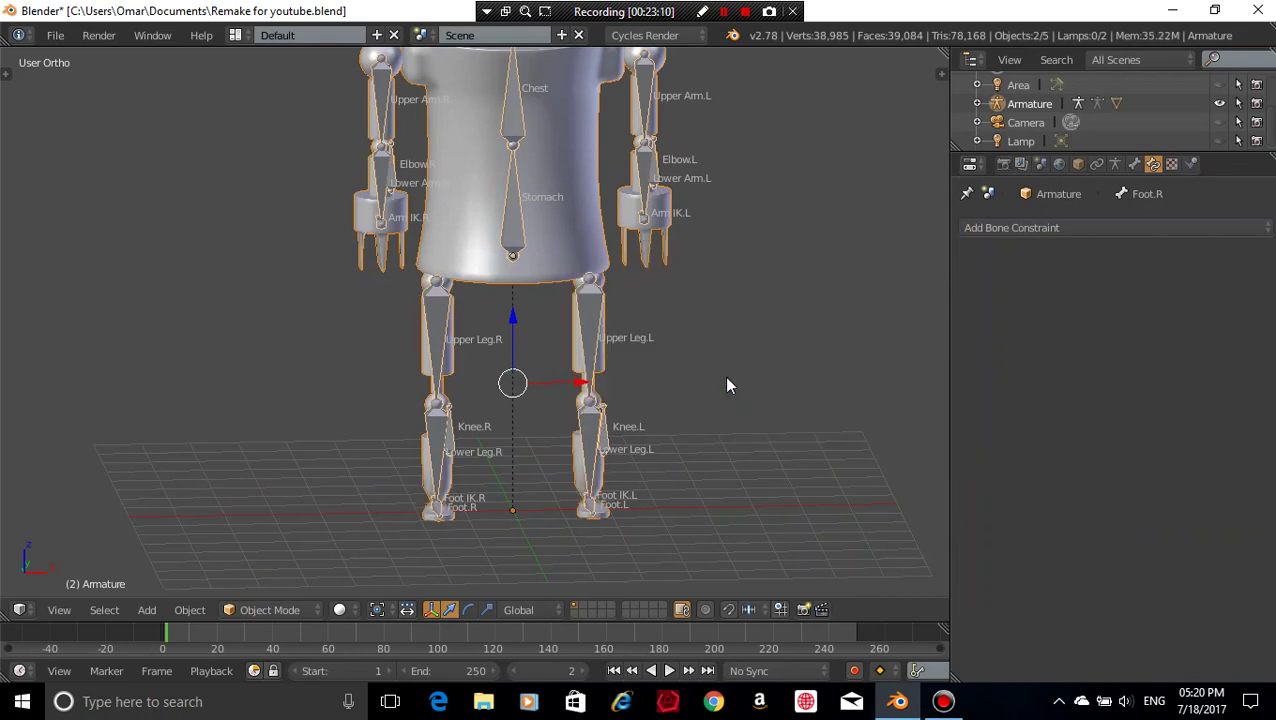
key("ctrl+z")
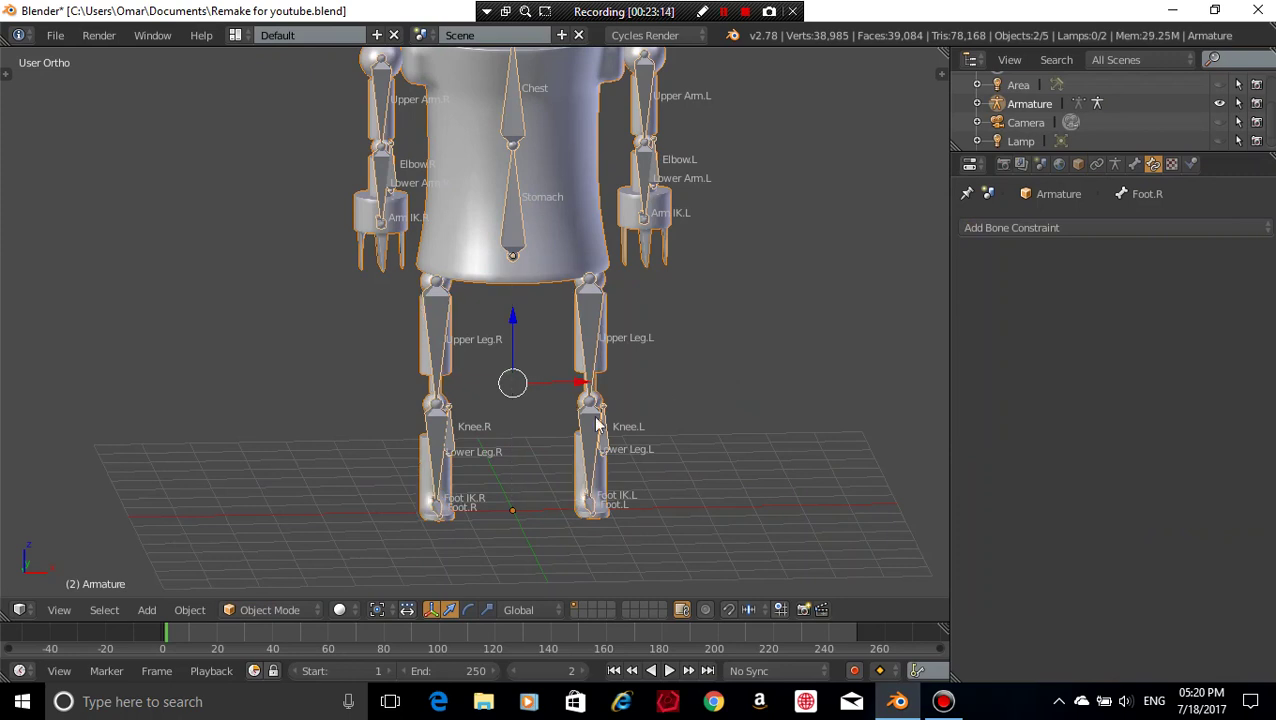
- Set the origins of the selected Robot mesh and armature to their center of mass
key("t")
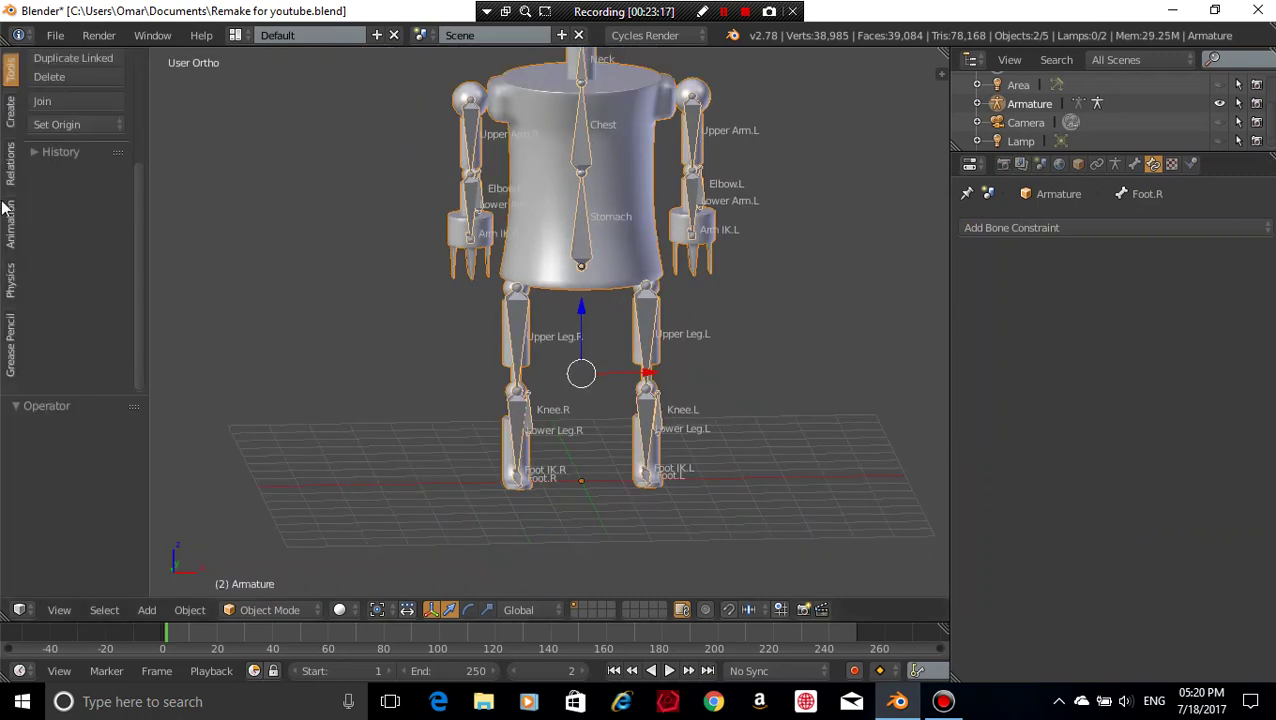
scroll(48, 186, "up", 5)
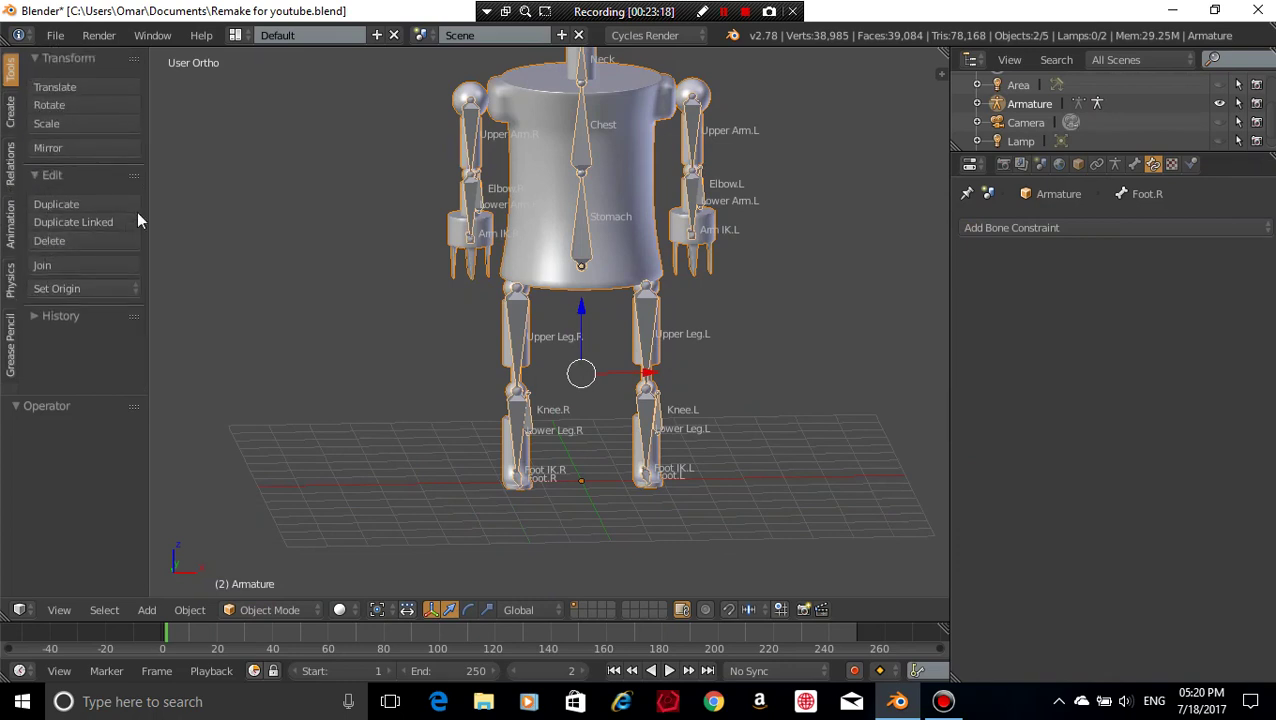
left_click(64, 288)
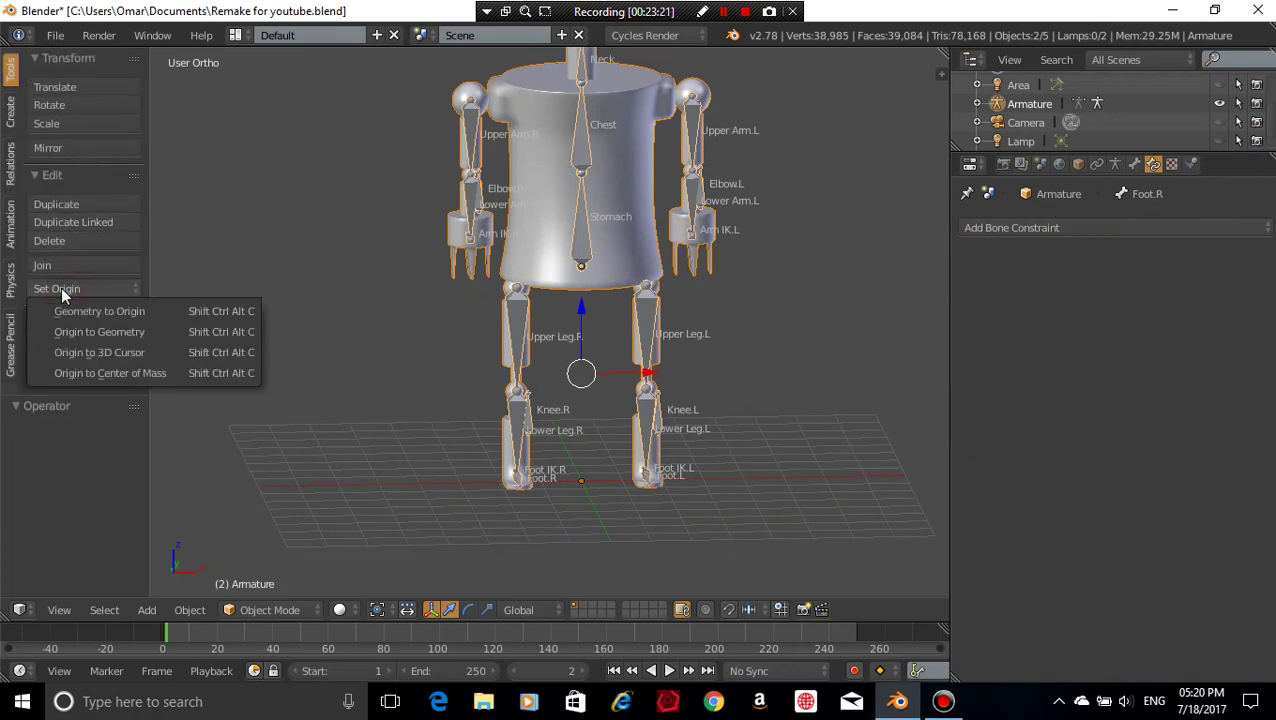
left_click(155, 373)
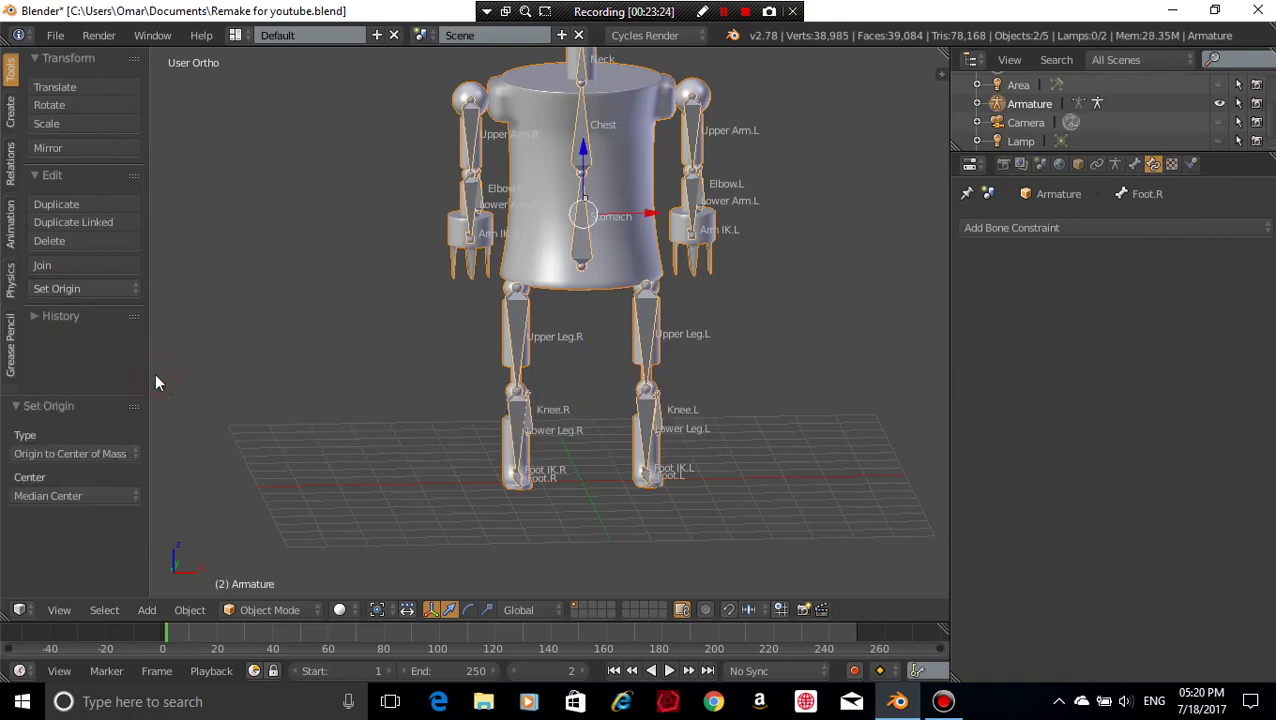
scroll(770, 315, "down", 2)
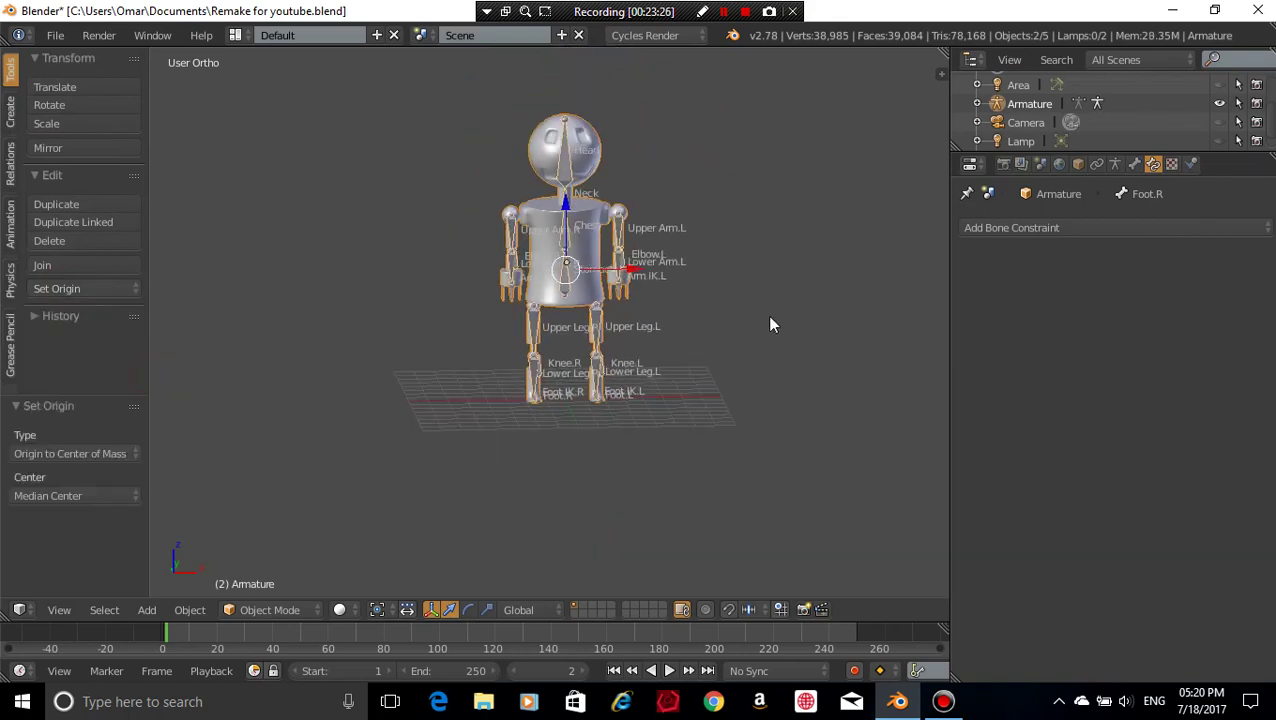
scroll(770, 322, "up", 3)
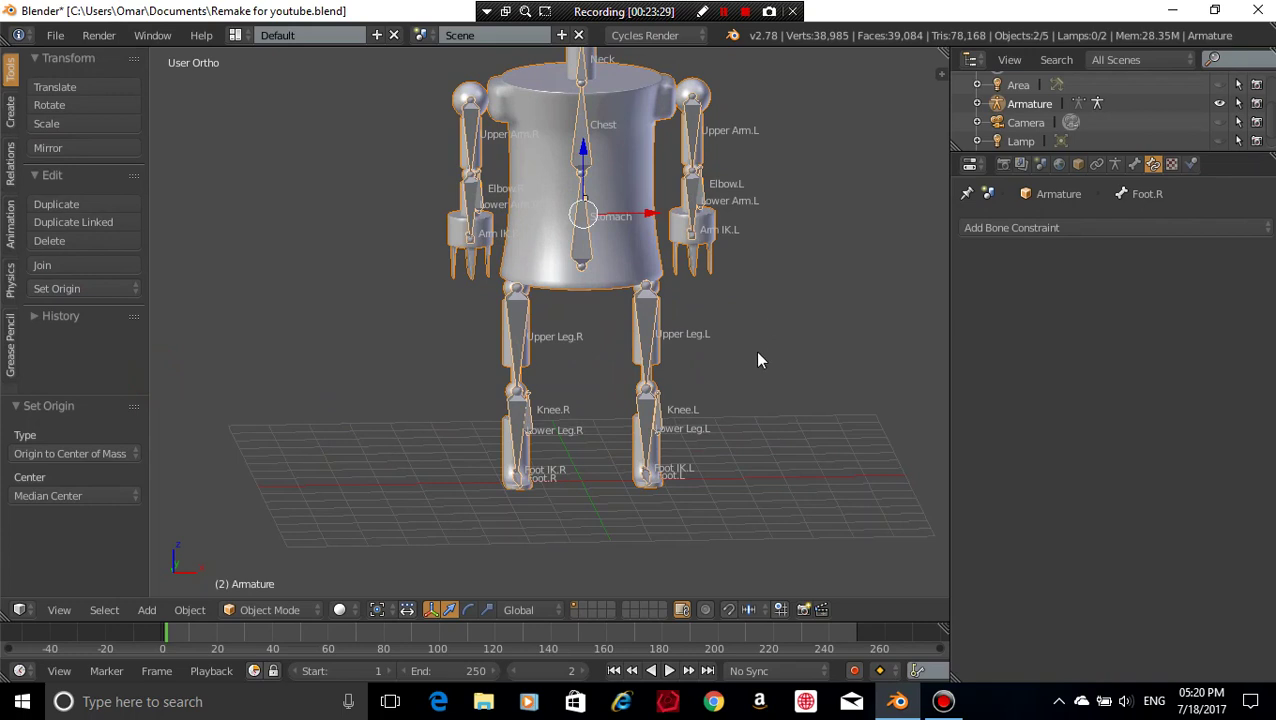
- Try again to parent the Robot mesh to the armature with automatic weights, and inspect the lower legs and feet up close
key("ctrl+p")
left_click(757, 353)
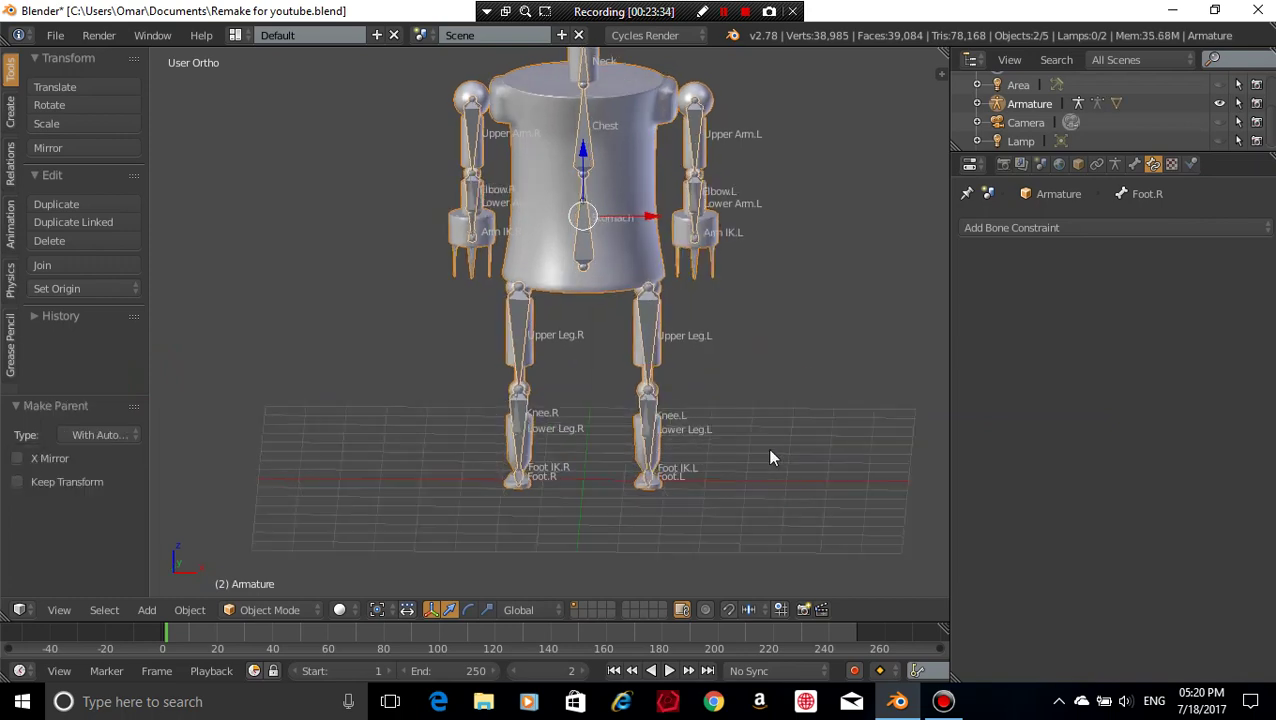
middle_click_drag(767, 448, 573, 427)
scroll(718, 479, "up", 1)
middle_click_drag(718, 479, 784, 348, "shift")
scroll(742, 433, "up", 2)
scroll(780, 365, "up", 3)
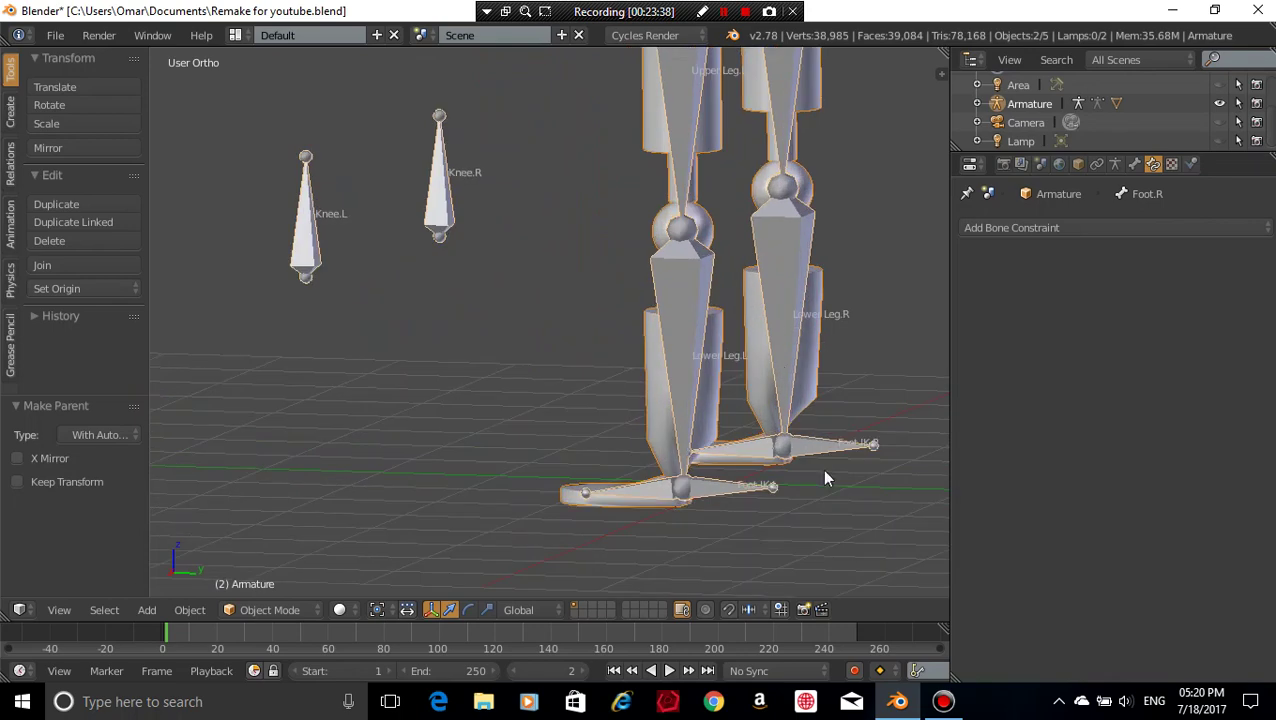
middle_click_drag(821, 469, 700, 398, "shift")
scroll(744, 372, "up", 3)
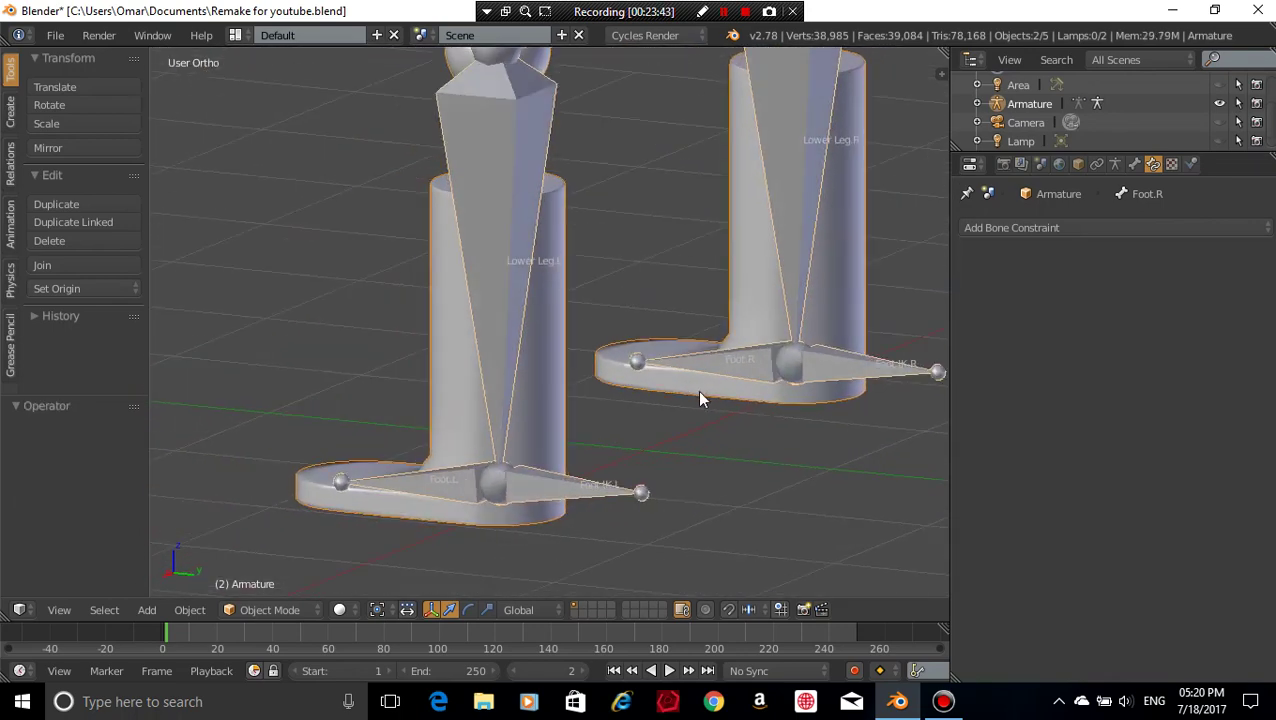
- Select only the armature, enter Edit Mode, and select the Foot IK.L bone
right_click(543, 492)
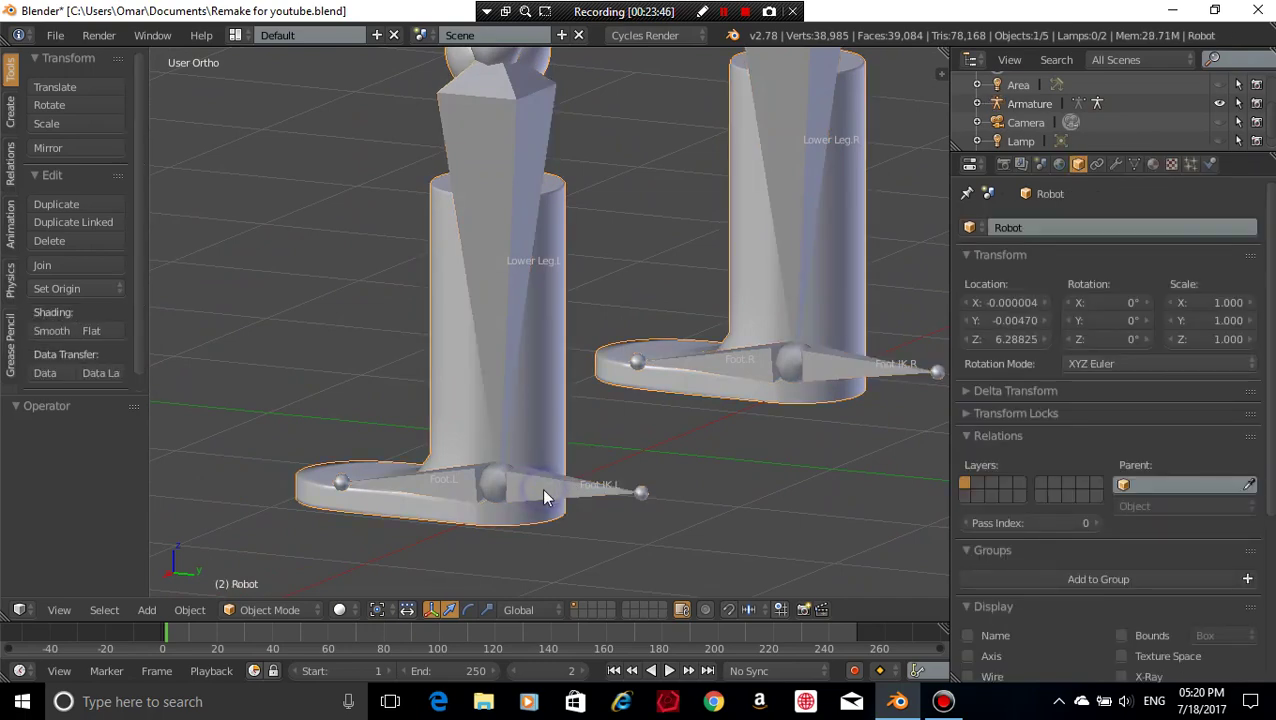
right_click(543, 497)
left_click(543, 497)
right_click(543, 497)
right_click(541, 487)
right_click(540, 485)
right_click(540, 484)
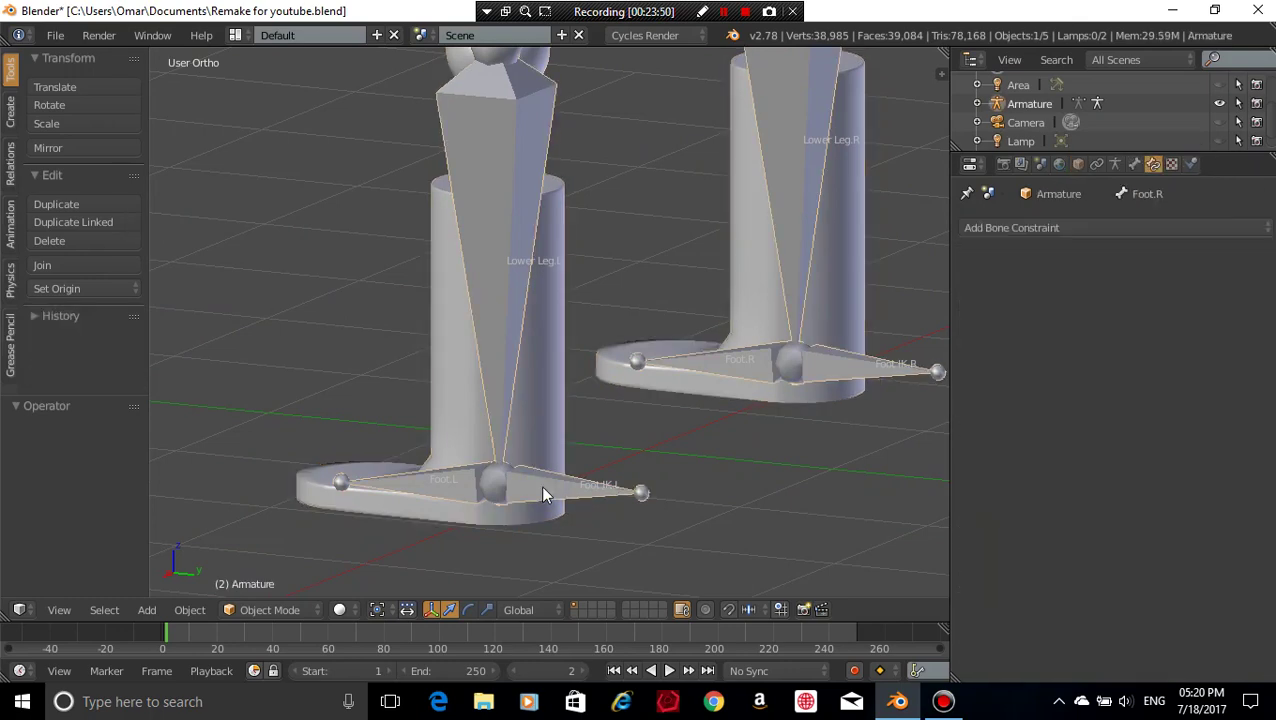
key("Tab")
right_click(565, 490)
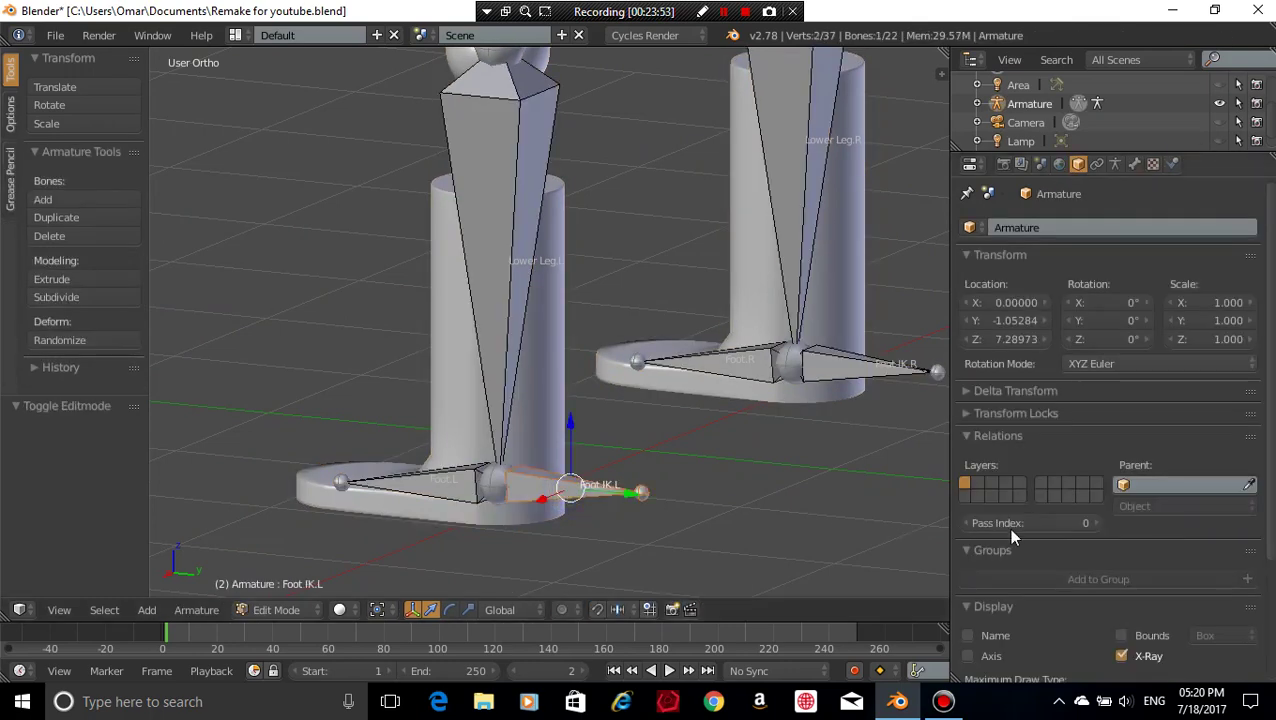
- Turn off the display of bone names for the armature
scroll(1009, 526, "down", 4)
scroll(1009, 526, "up", 4)
left_click(1135, 164)
scroll(1028, 454, "down", 2)
scroll(1028, 454, "up", 2)
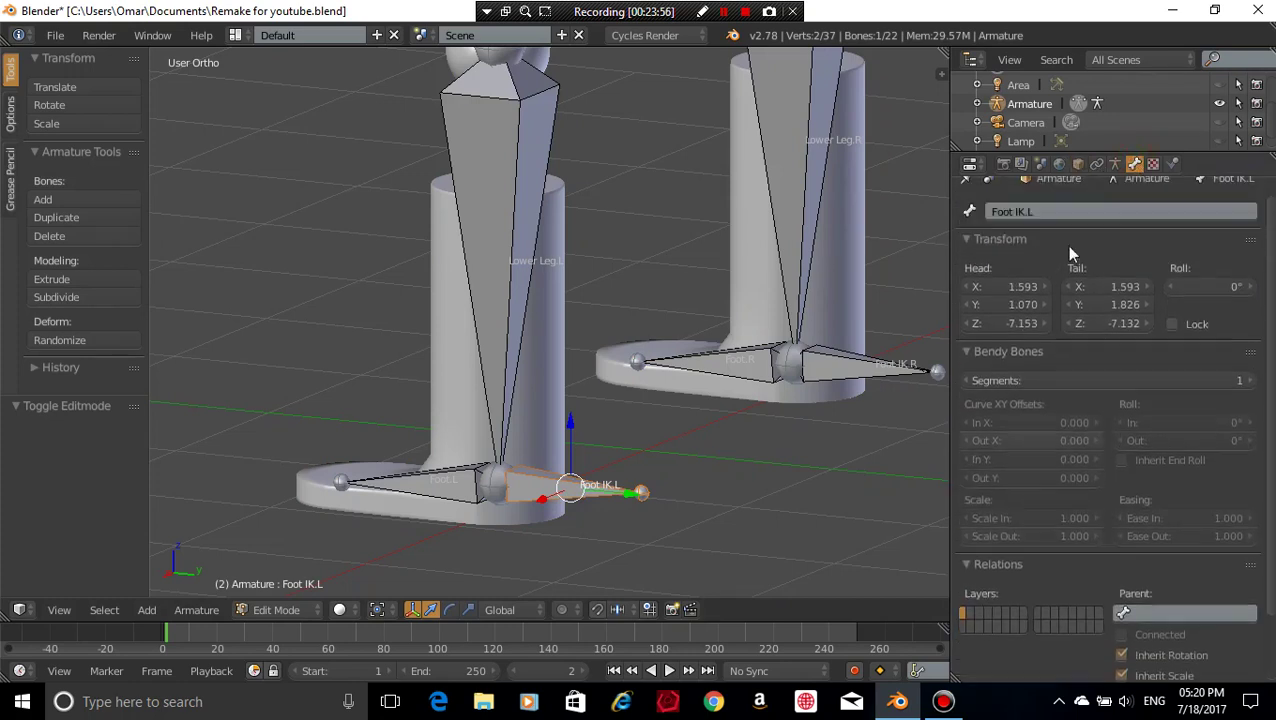
left_click(1115, 166)
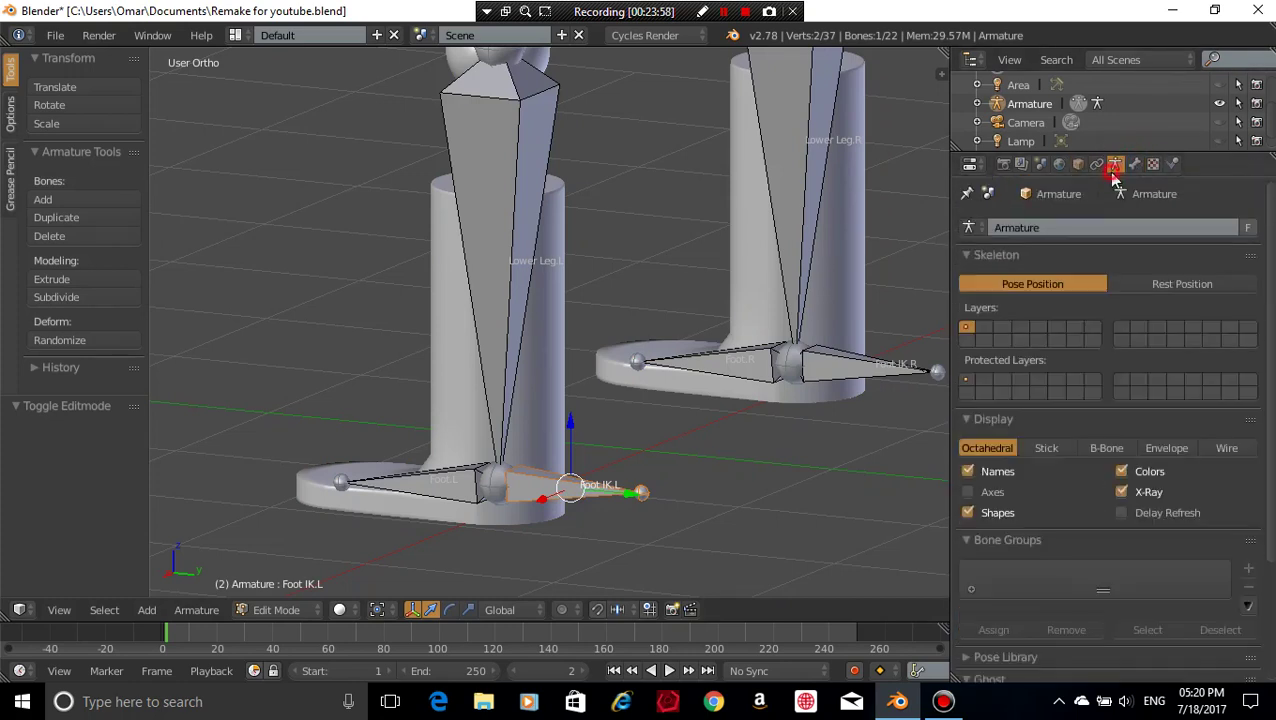
left_click(990, 474)
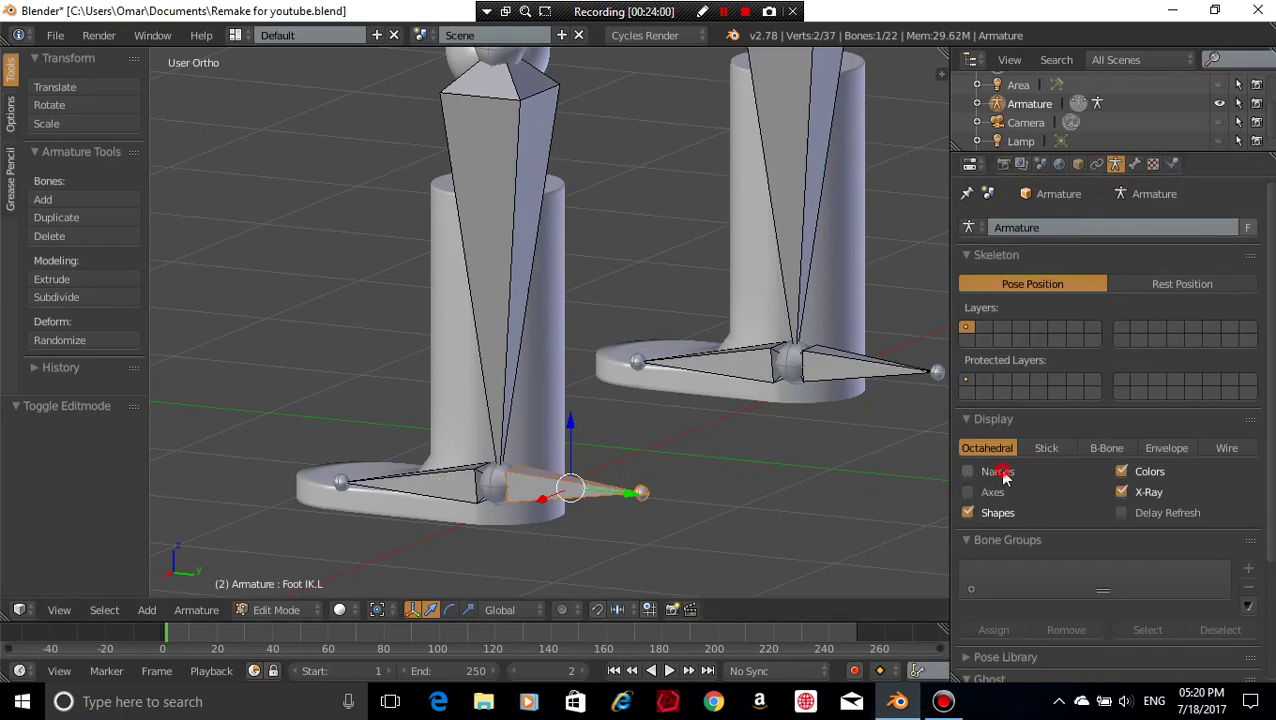
- Select the Foot.L and Foot IK.L bones at the left ankle in the right orthographic view
scroll(731, 457, "down", 2)
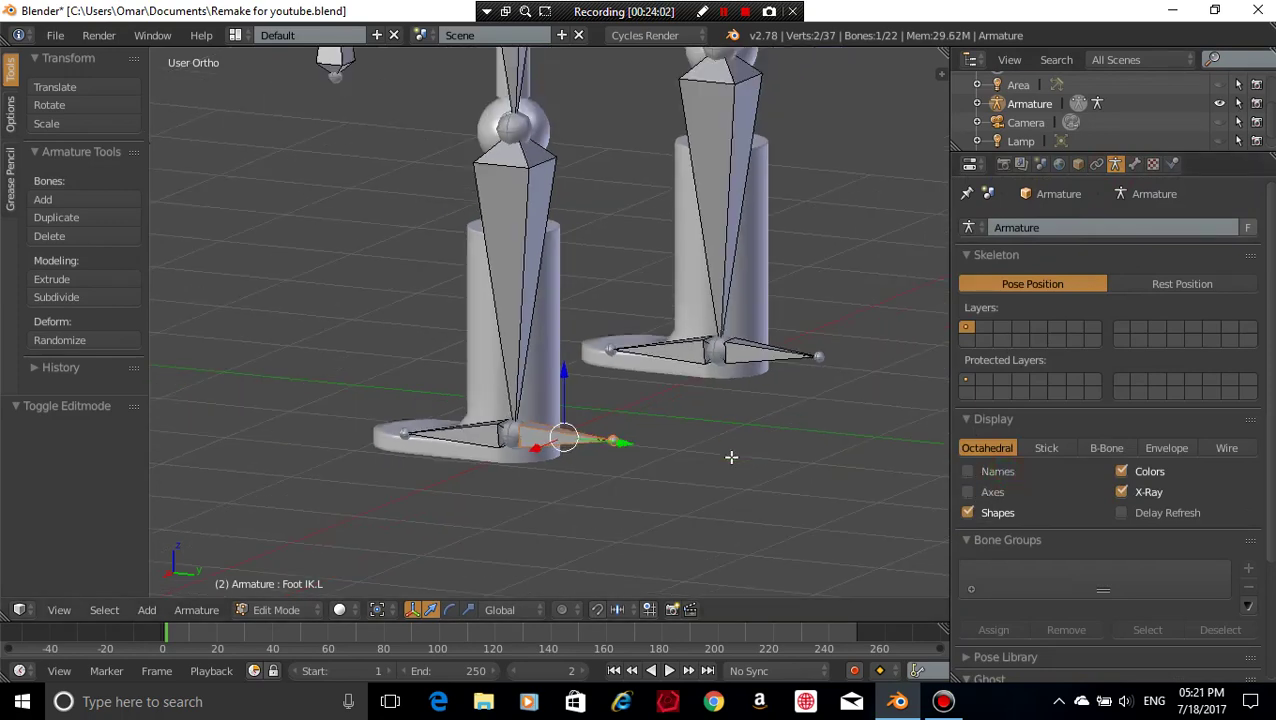
middle_click_drag(731, 457, 783, 458)
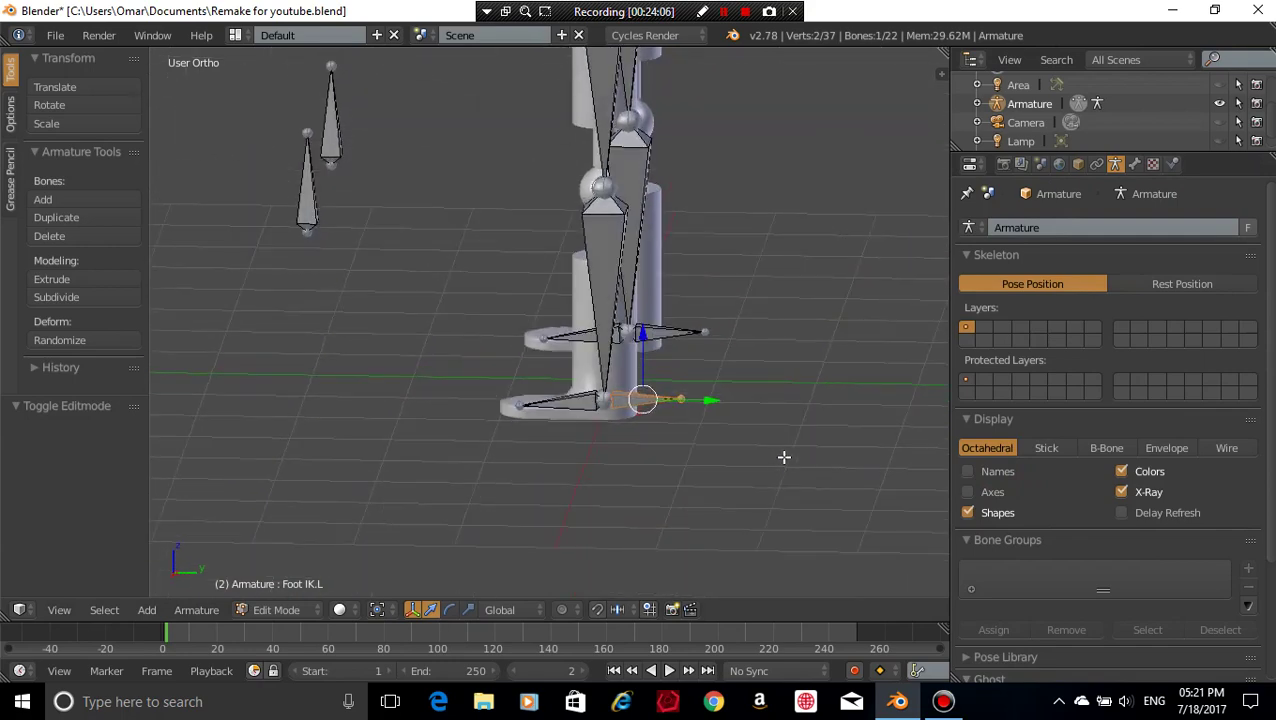
key("KP_3")
scroll(772, 472, "up", 5)
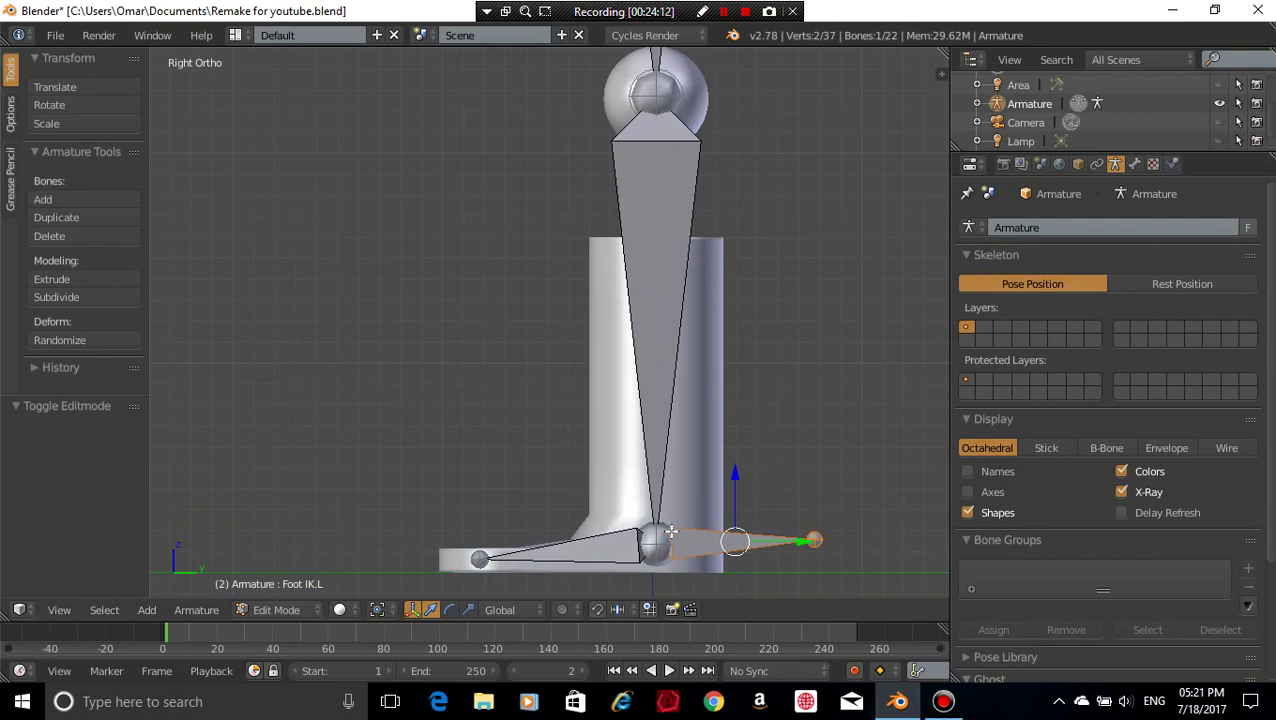
scroll(660, 535, "down", 5)
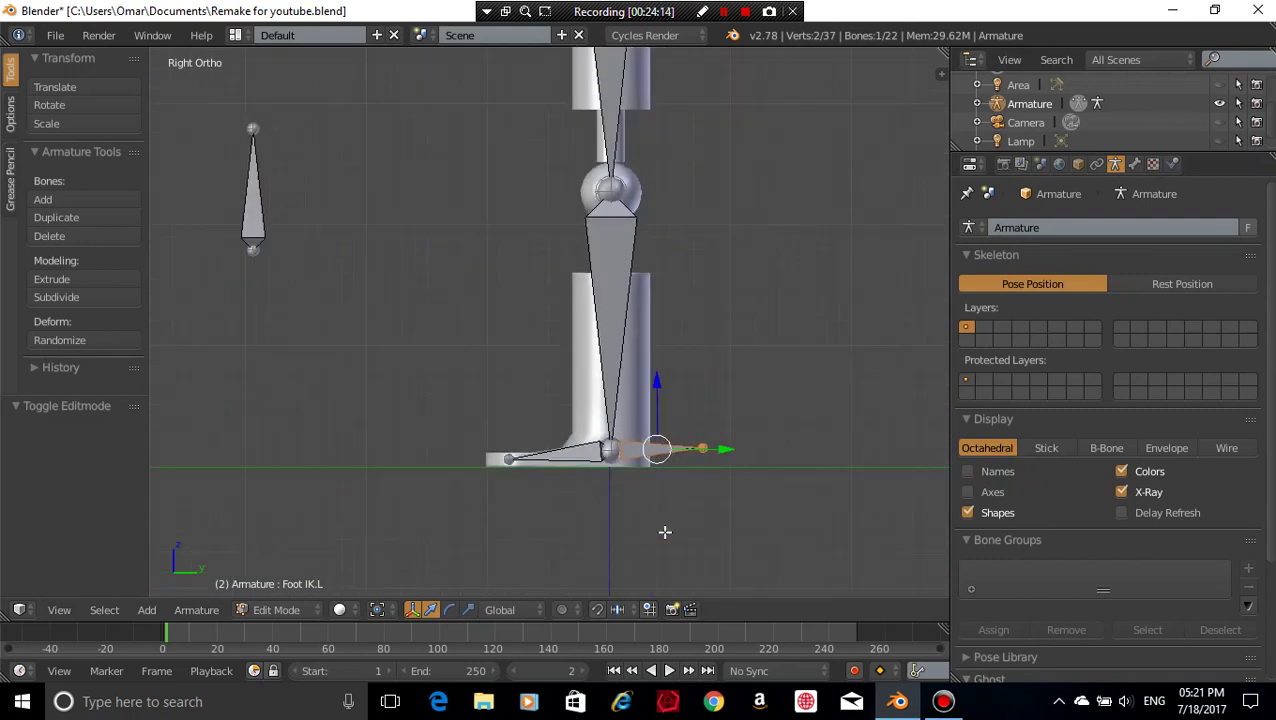
scroll(670, 515, "up", 4)
scroll(653, 393, "up", 3)
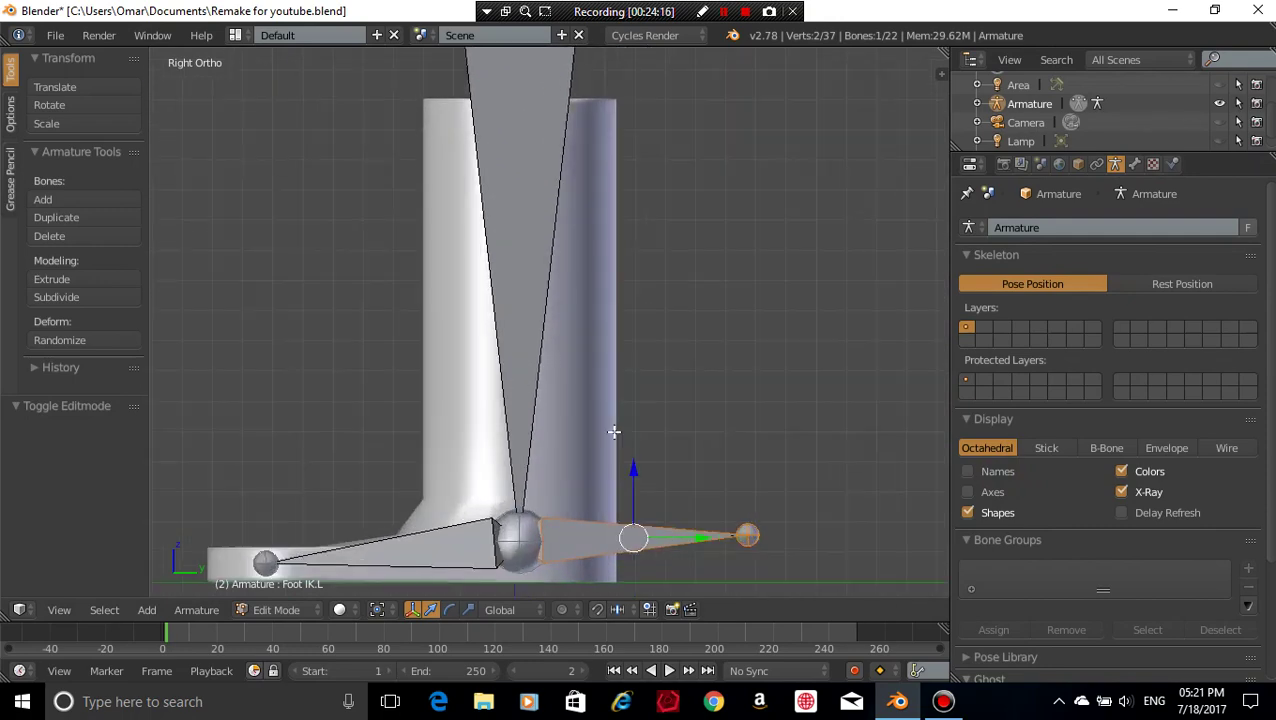
right_click(515, 543)
right_click(461, 548)
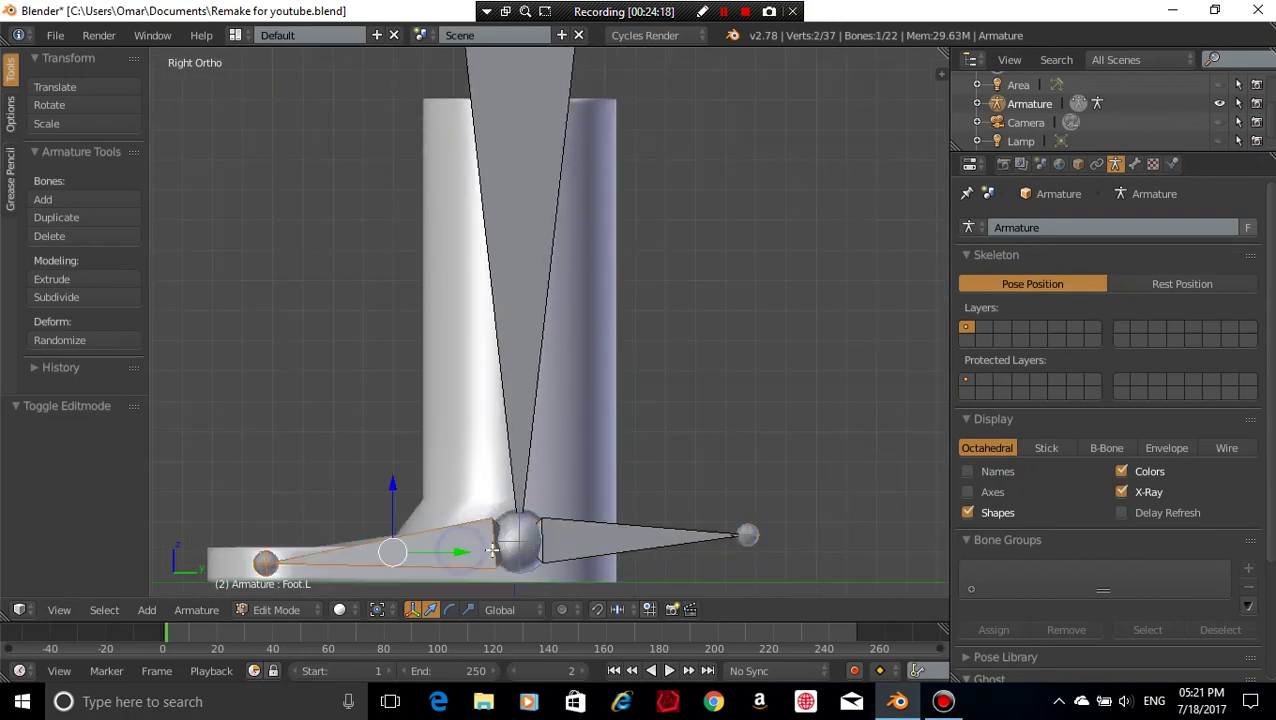
right_click(582, 533, "shift")
right_click(487, 541, "shift")
- Add the Foot.R and Foot IK.R bones of the opposite leg to the selection
middle_click_drag(672, 473, 413, 476)
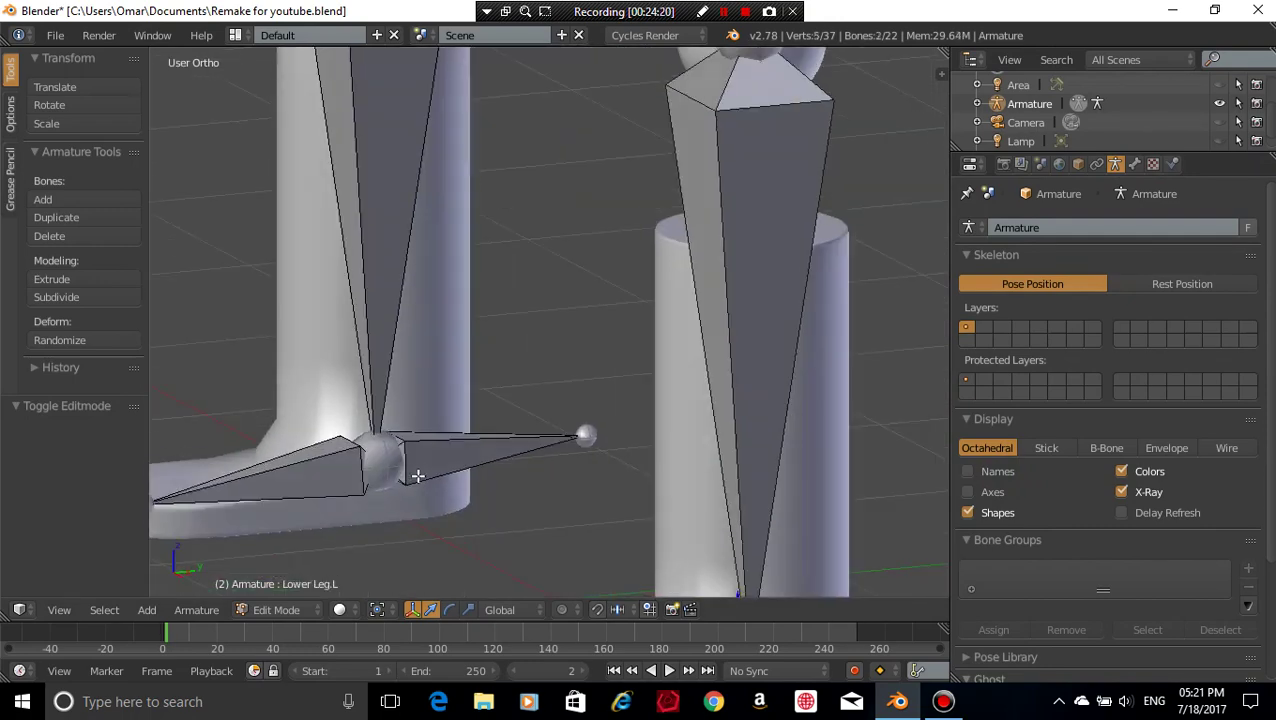
right_click(472, 448, "shift")
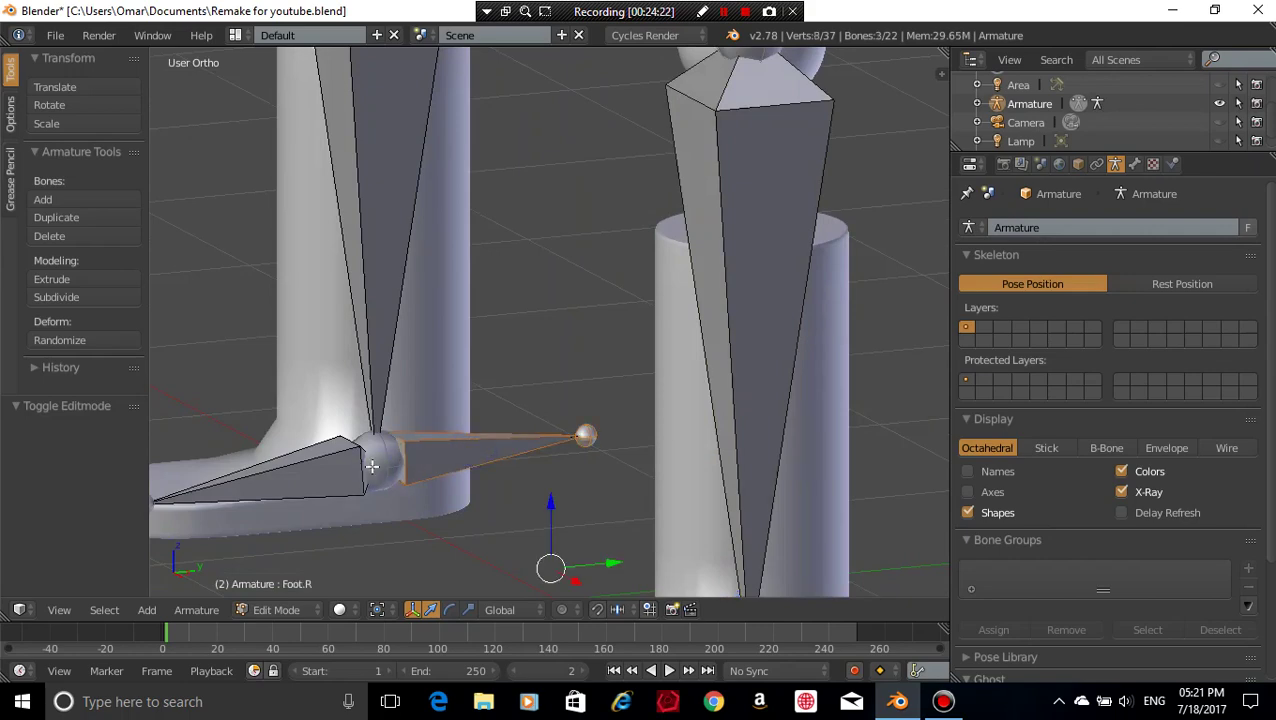
right_click(380, 464, "shift")
right_click(331, 475, "shift")
scroll(480, 488, "down", 5)
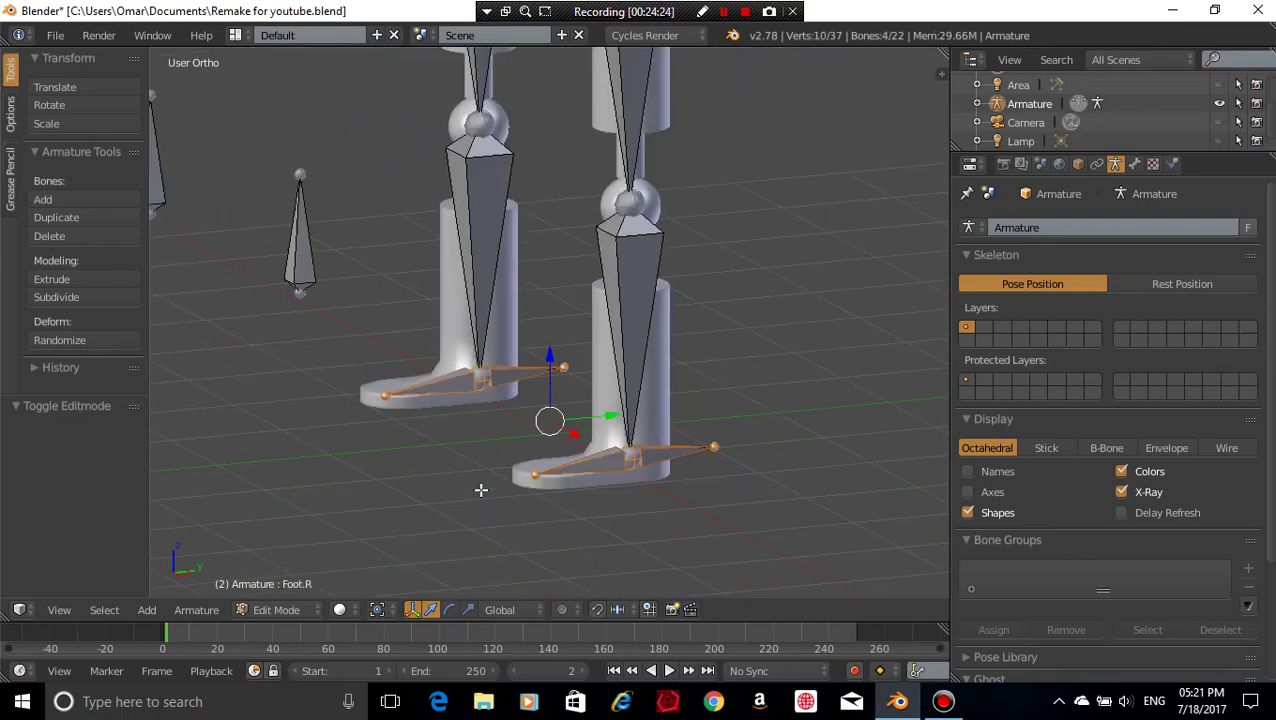
- Move the four selected foot and foot IK bones about 0.037 along the global Y axis
key("KP_3")
scroll(521, 498, "up", 4)
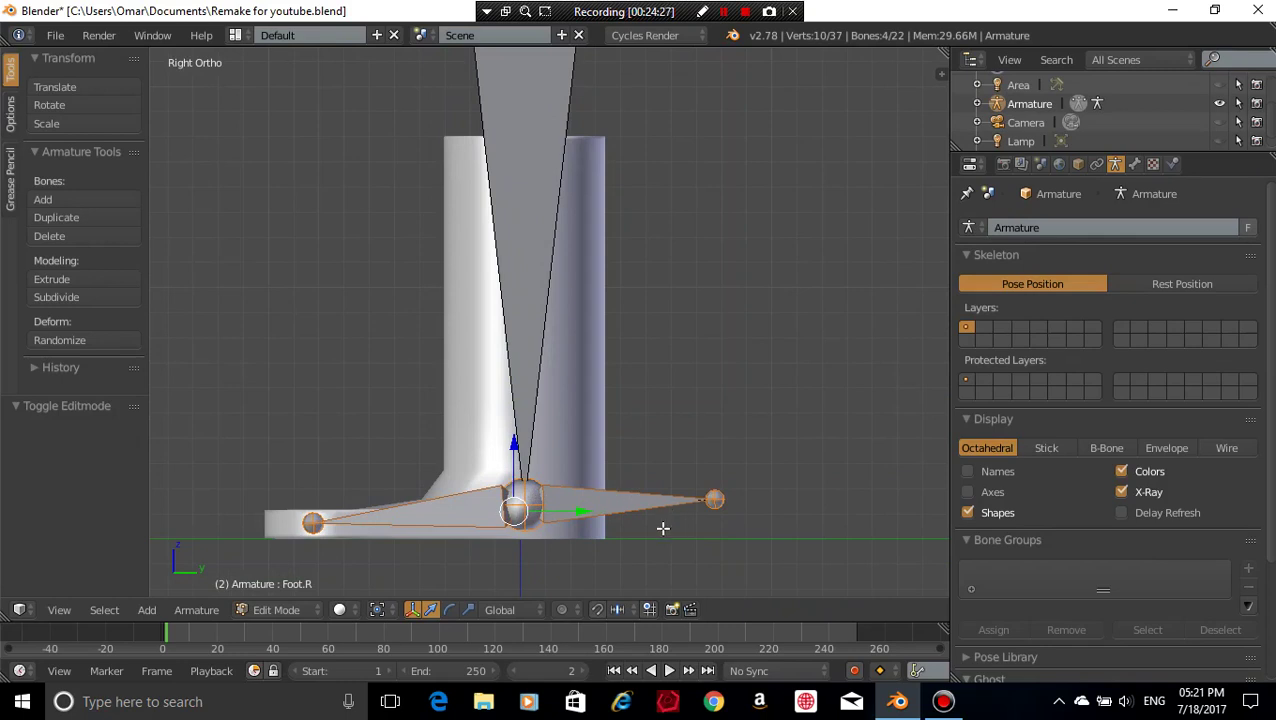
middle_click_drag(669, 431, 669, 399, "shift")
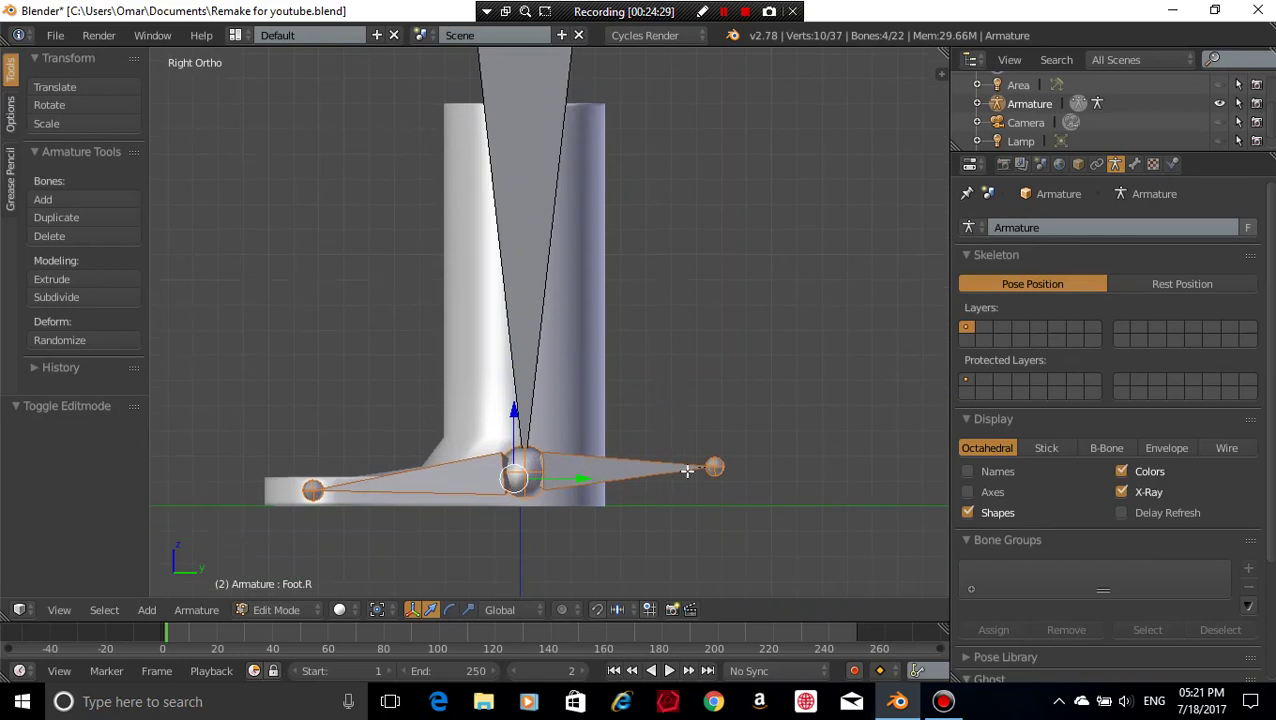
key("g")
key("y")
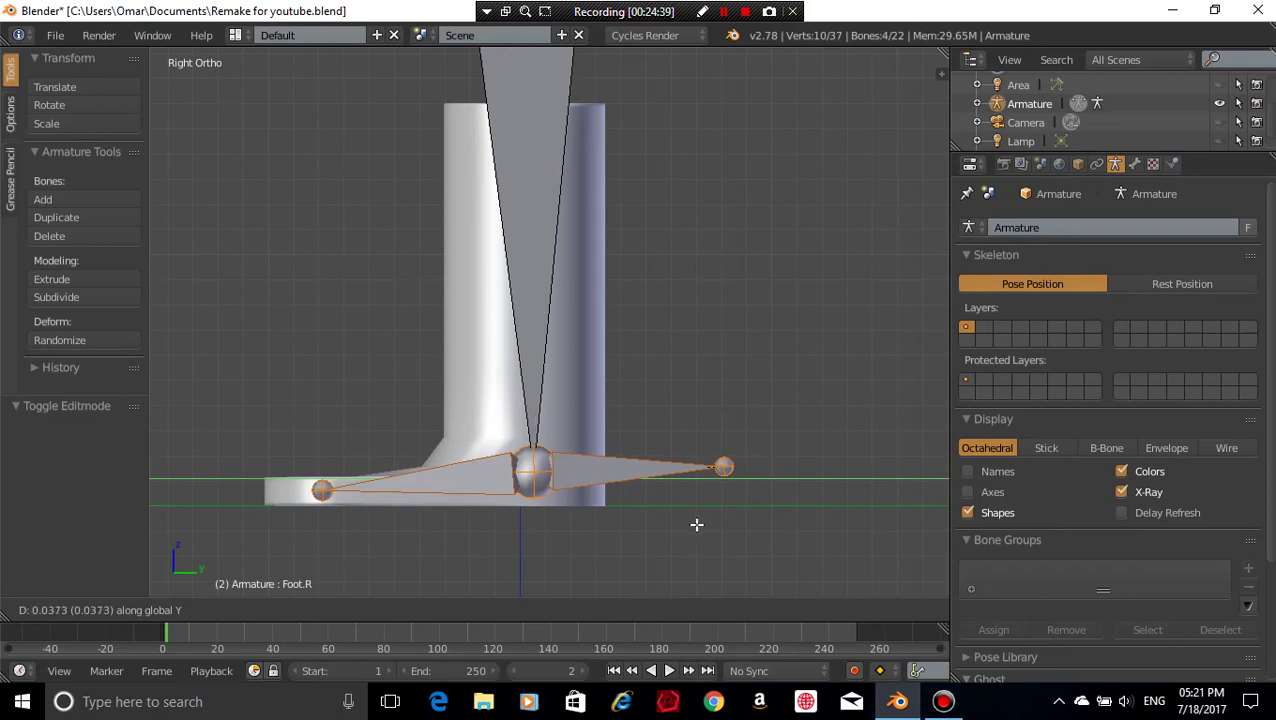
left_click(697, 524)
scroll(697, 524, "down", 5)
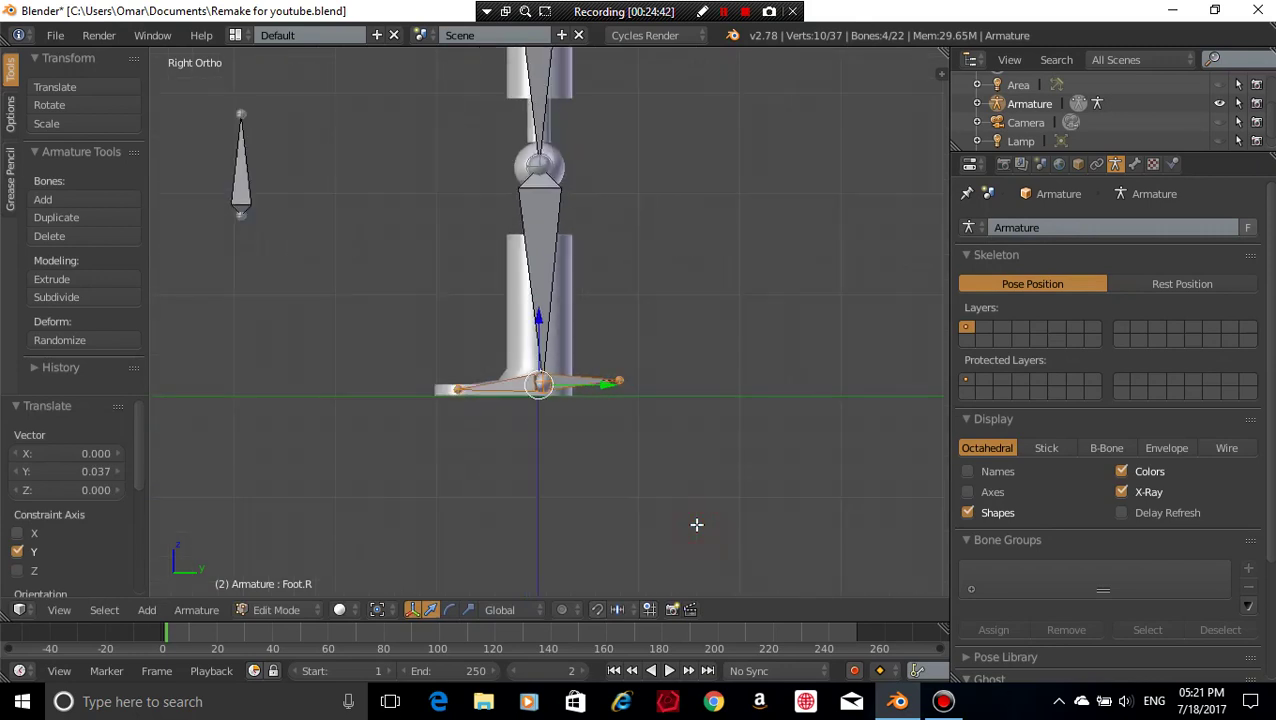
scroll(697, 524, "up", 6)
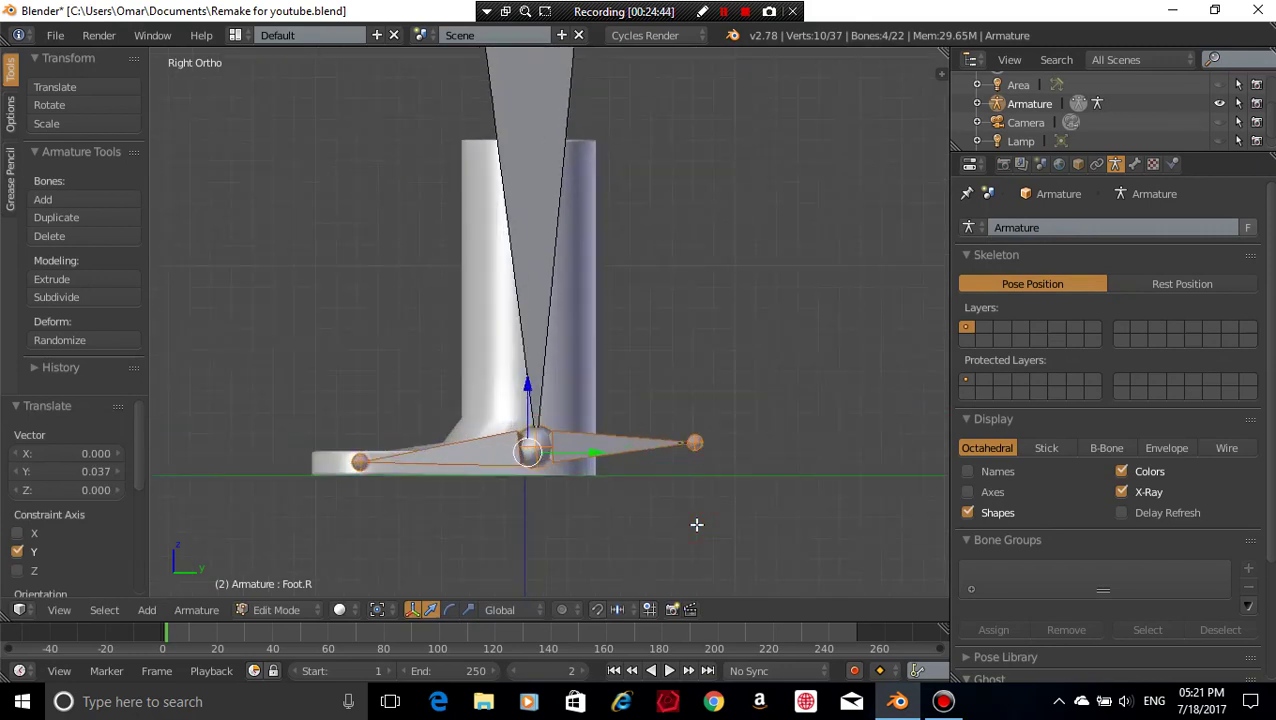
- Try to scale the Foot IK.L bone at the left ankle
right_click(646, 499)
scroll(646, 499, "down", 7)
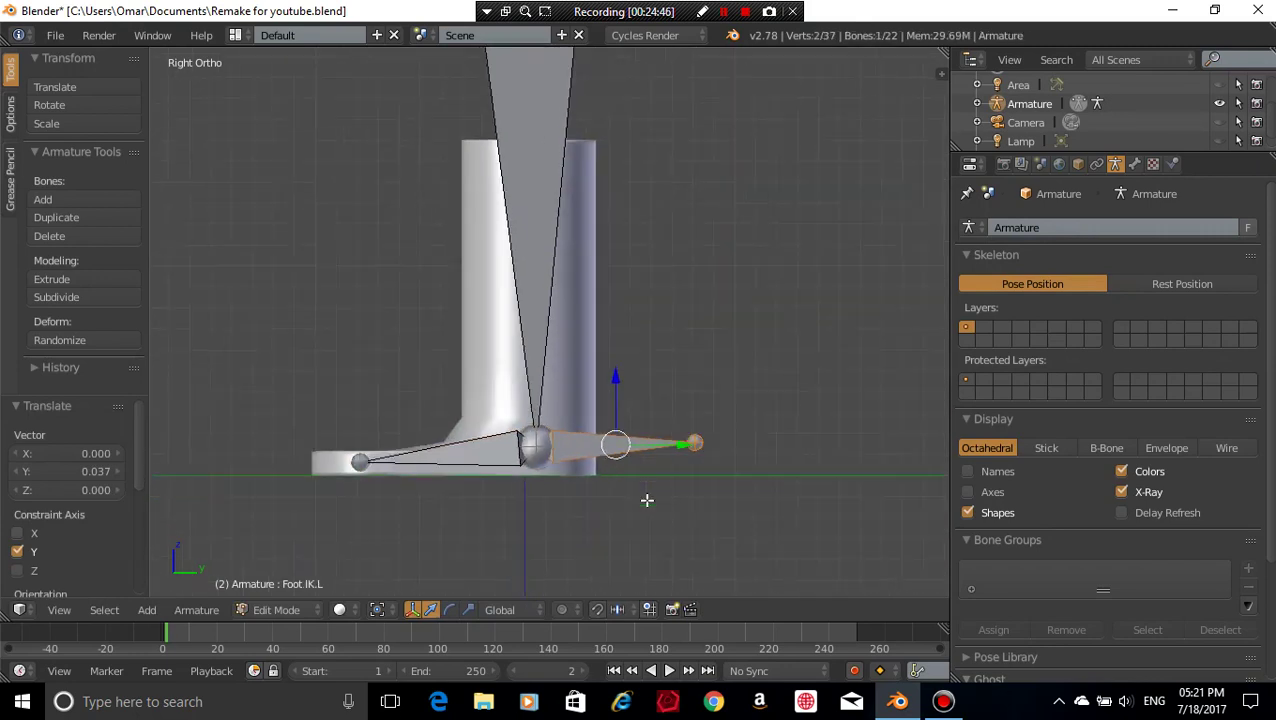
key("s")
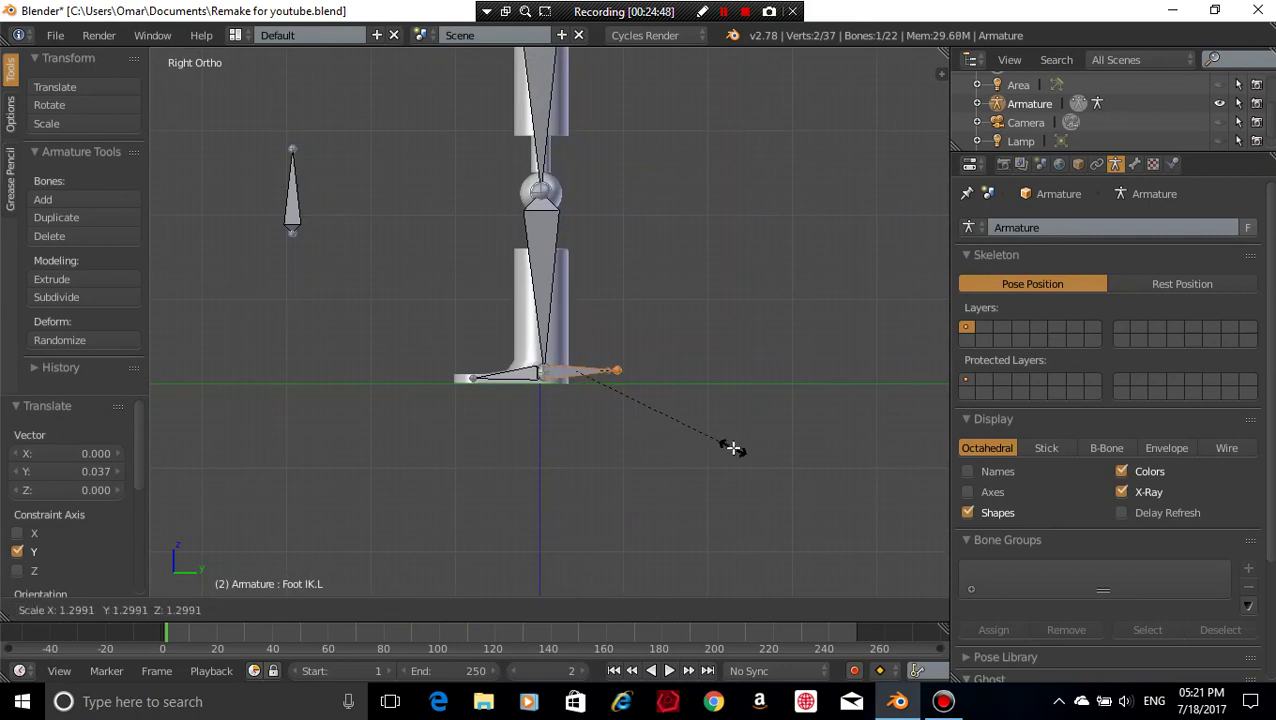
right_click(732, 447)
scroll(631, 367, "up", 4)
scroll(631, 367, "up", 4)
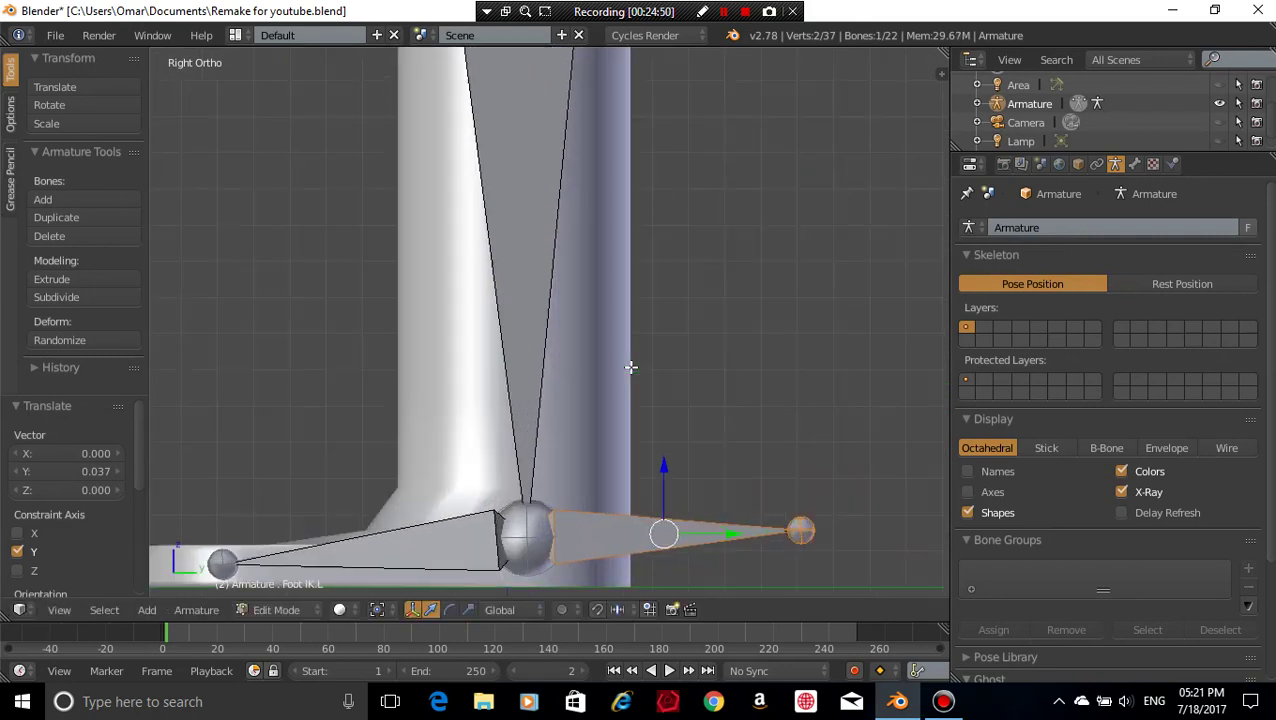
middle_click_drag(667, 485, 695, 424, "shift")
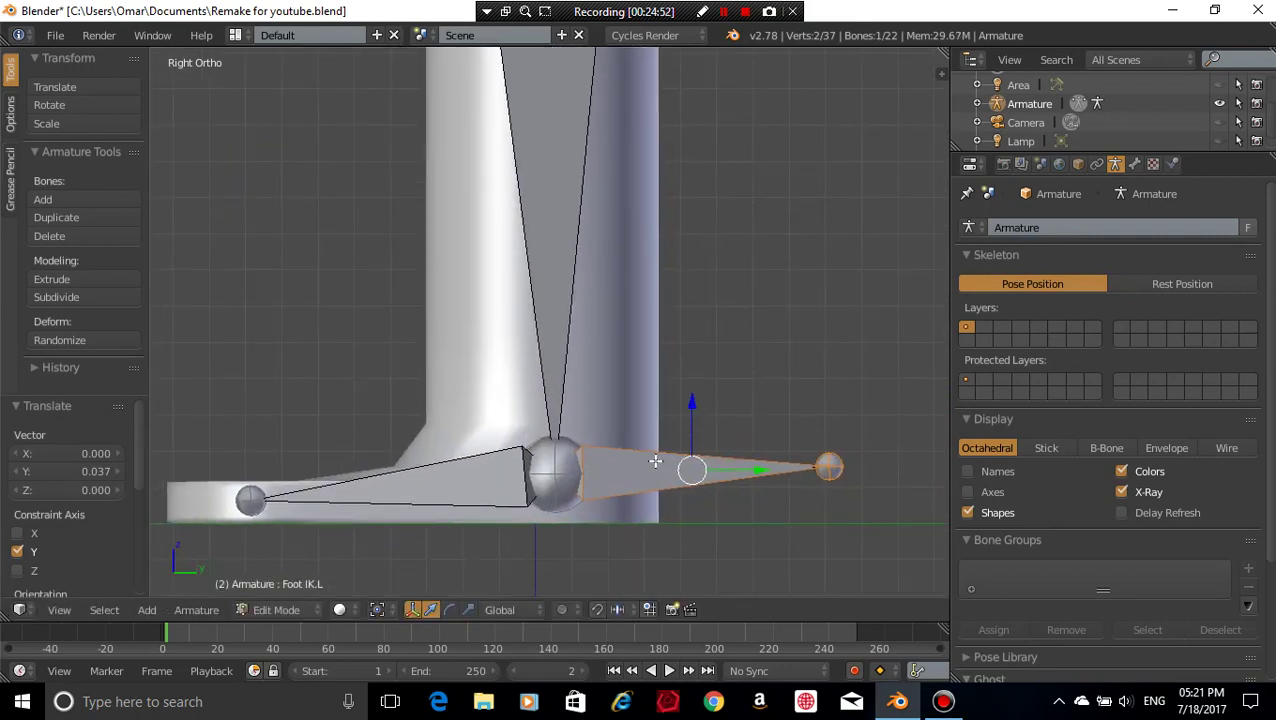
key("Tab")
right_click(655, 461)
key("Tab")
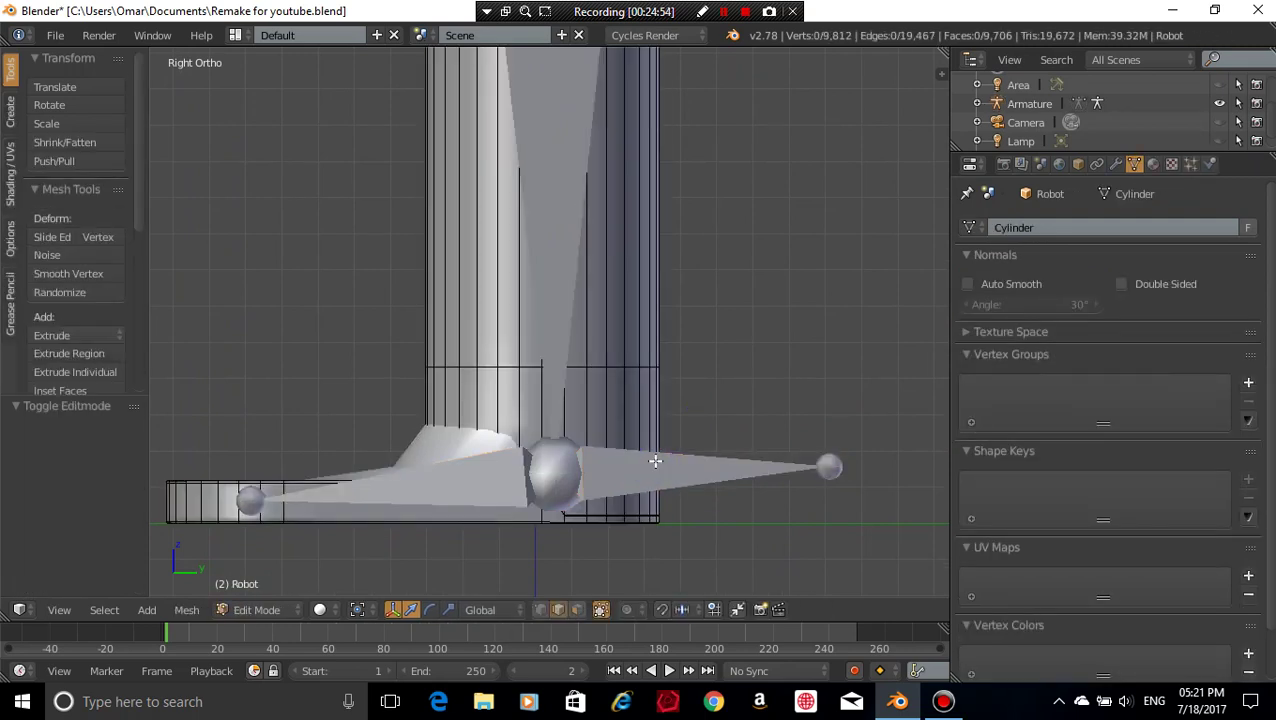
key("ctrl+z")
key("Tab")
right_click(610, 475)
key("Tab")
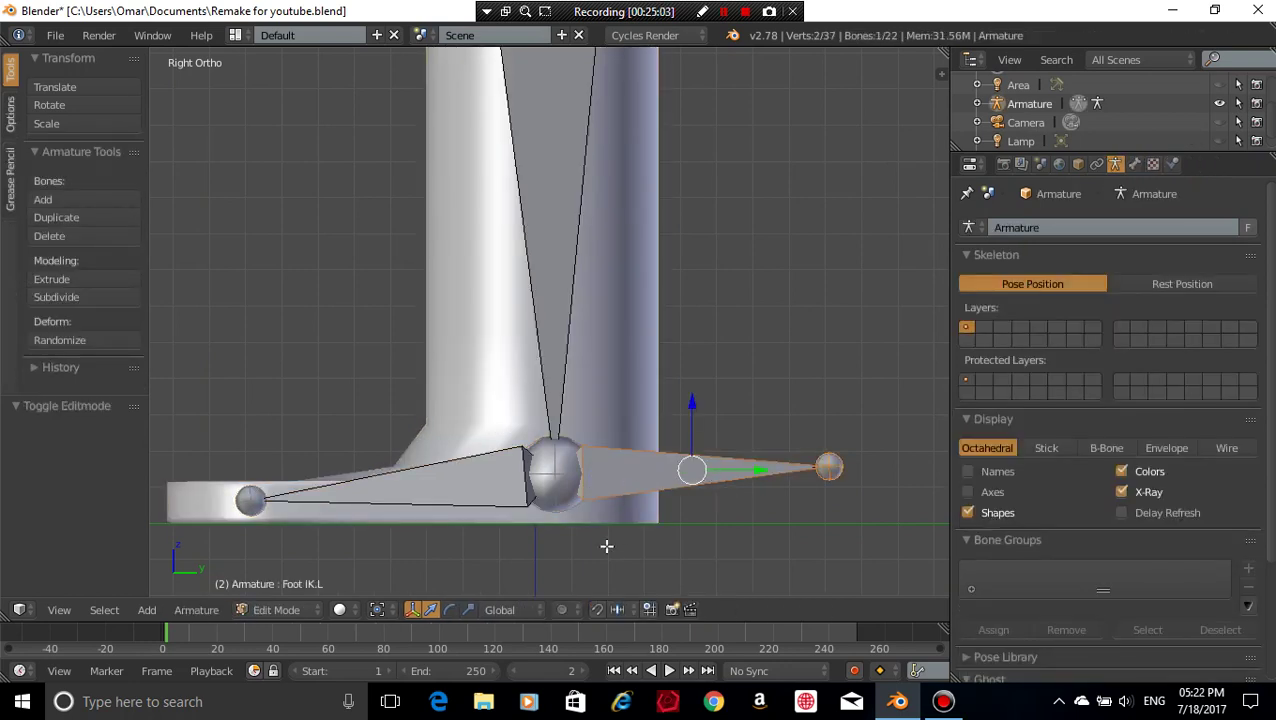
- Test the rotation of the Foot IK.L bone in Pose Mode in the right orthographic view
key("ctrl+Tab")
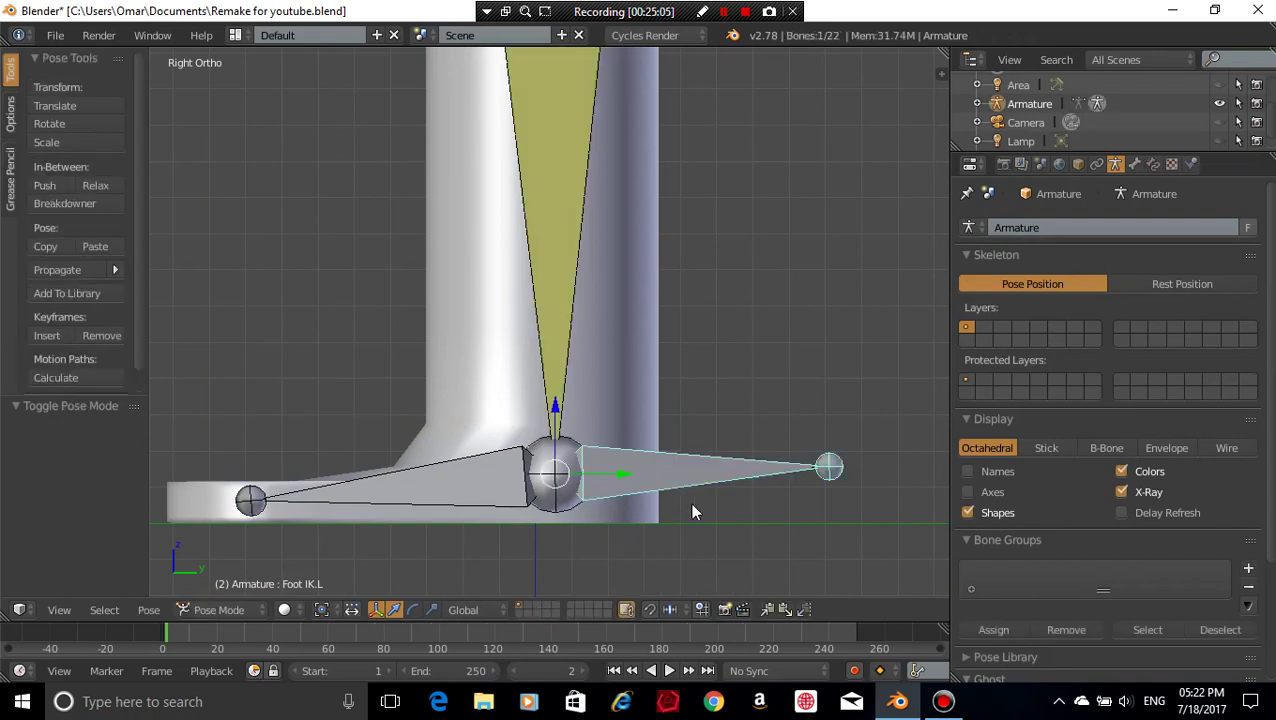
right_click(656, 468)
right_click(656, 470)
key("r")
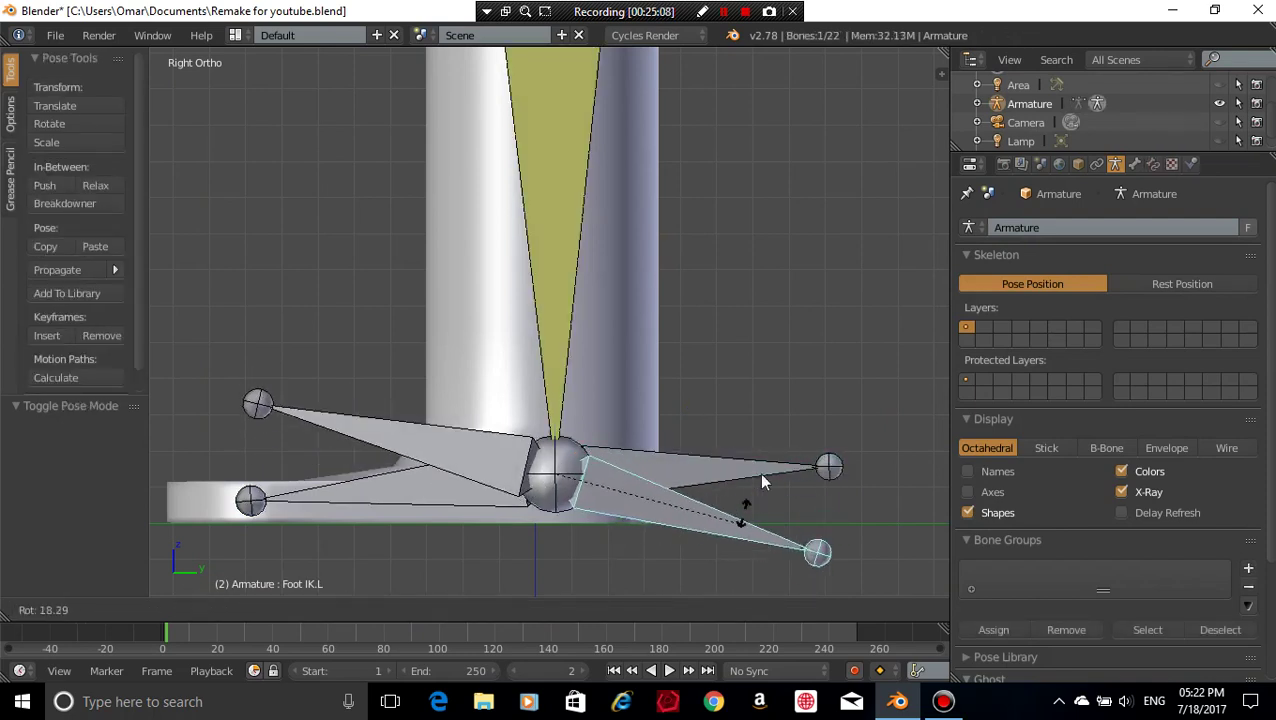
right_click(738, 540)
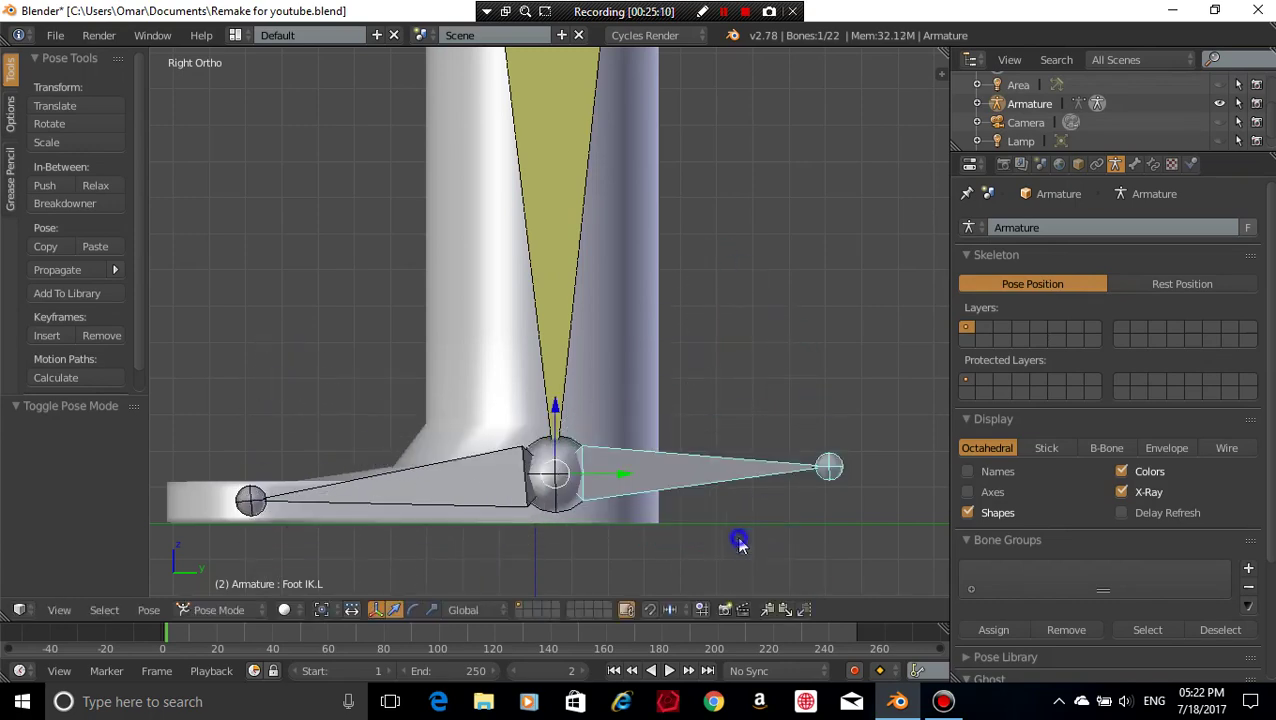
- Leave bone editing and posing by switching the armature to Object Mode
key("Tab")
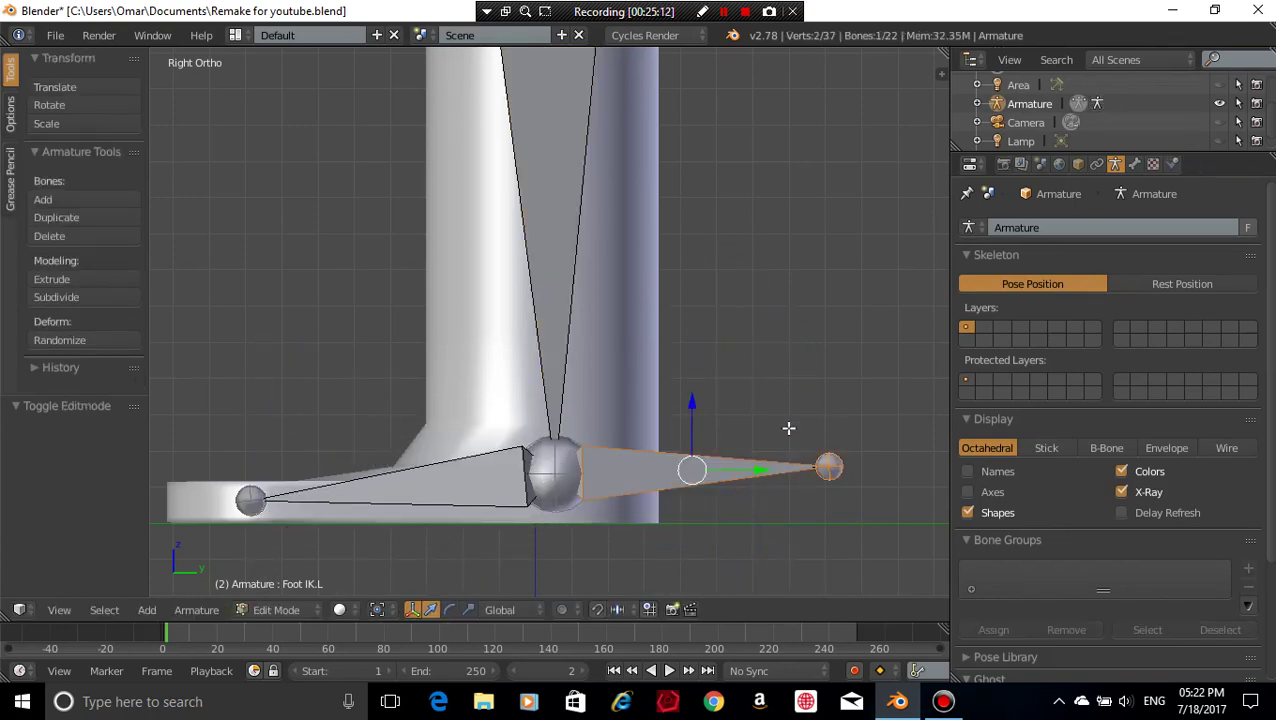
middle_click_drag(789, 427, 826, 464)
scroll(826, 452, "down", 9)
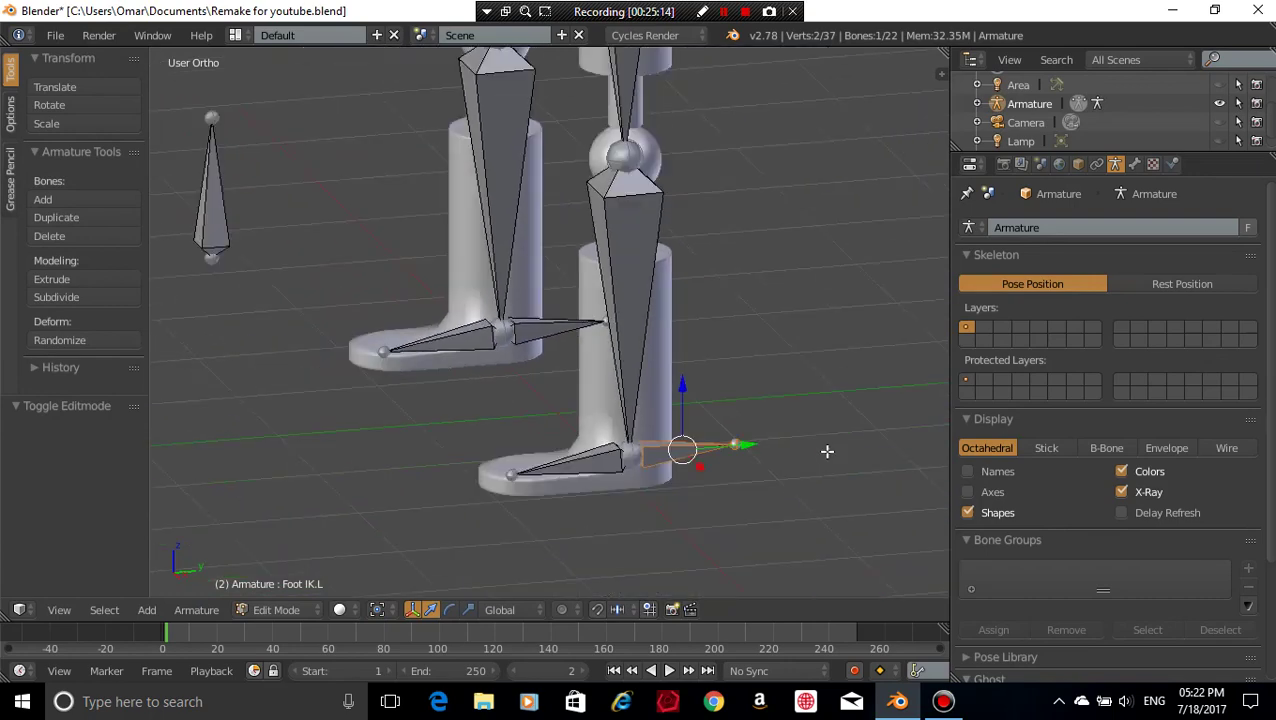
middle_click_drag(715, 305, 911, 328)
scroll(800, 290, "down", 4)
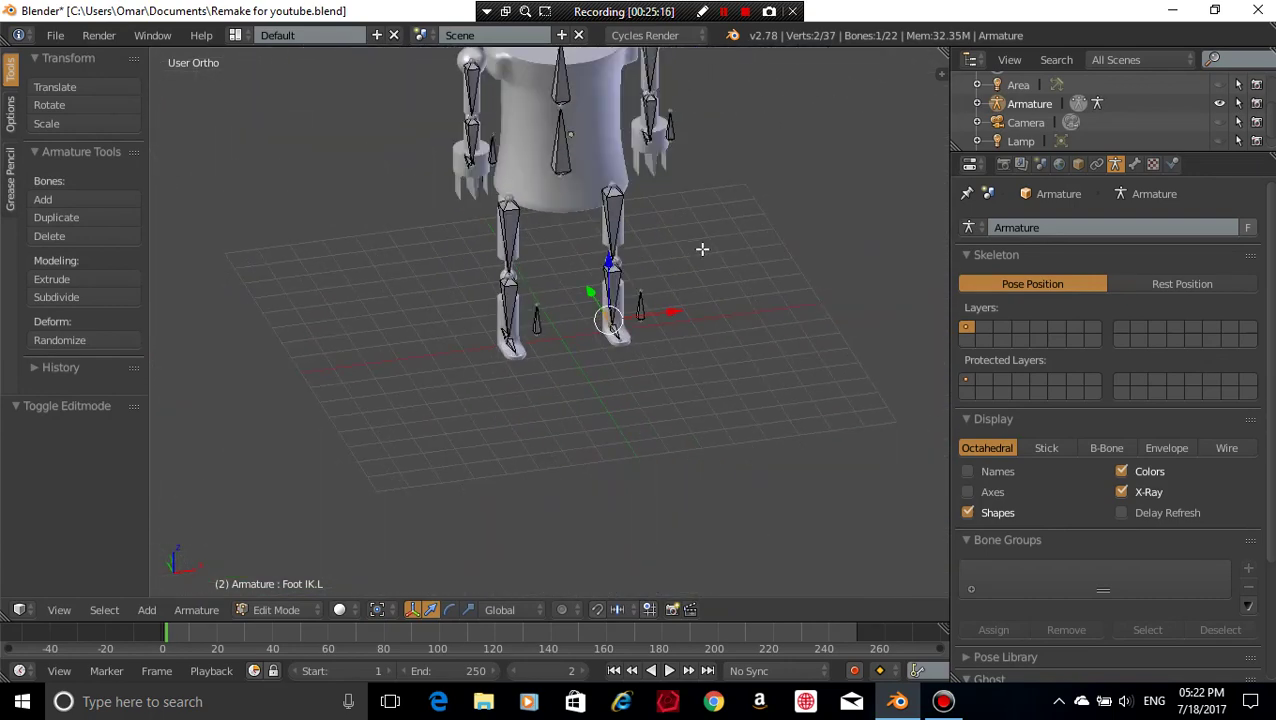
middle_click_drag(700, 242, 649, 413, "shift")
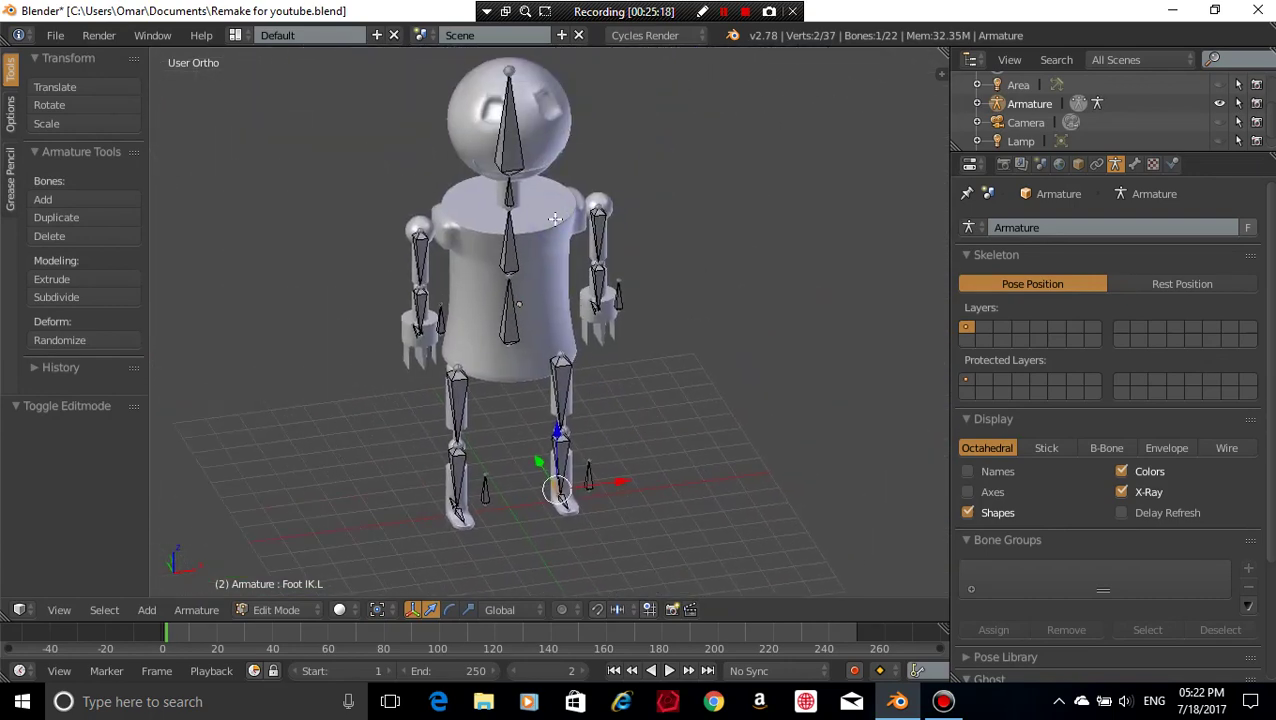
key("ctrl+Tab")
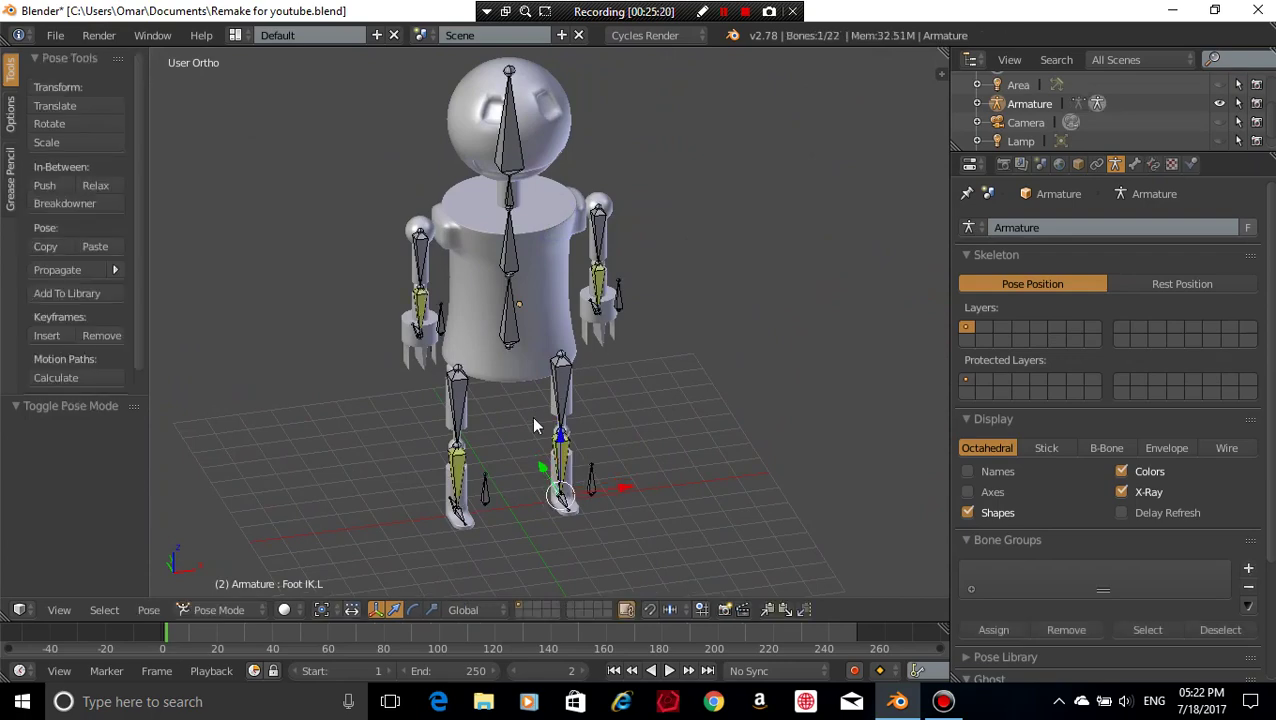
left_click(251, 609)
left_click(251, 589)
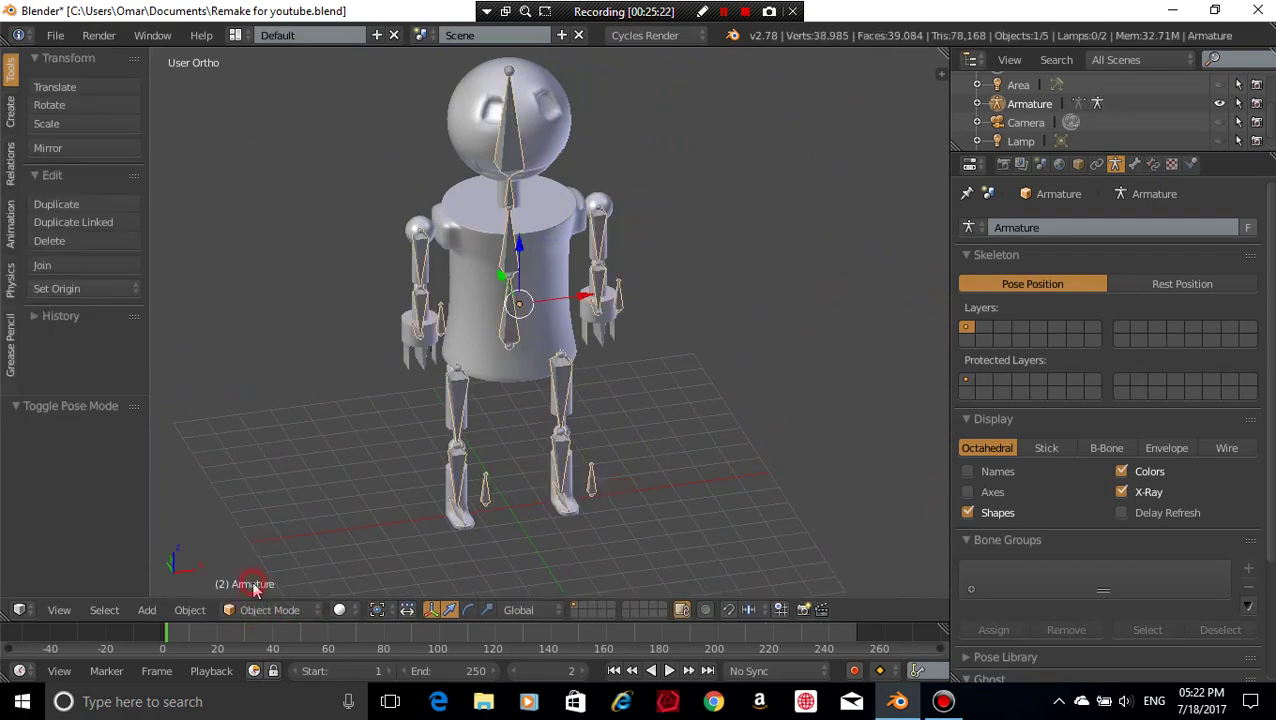
- Clear the Robot mesh's existing parent with both Clear Parent and Clear and Keep Transformation
right_click(519, 308)
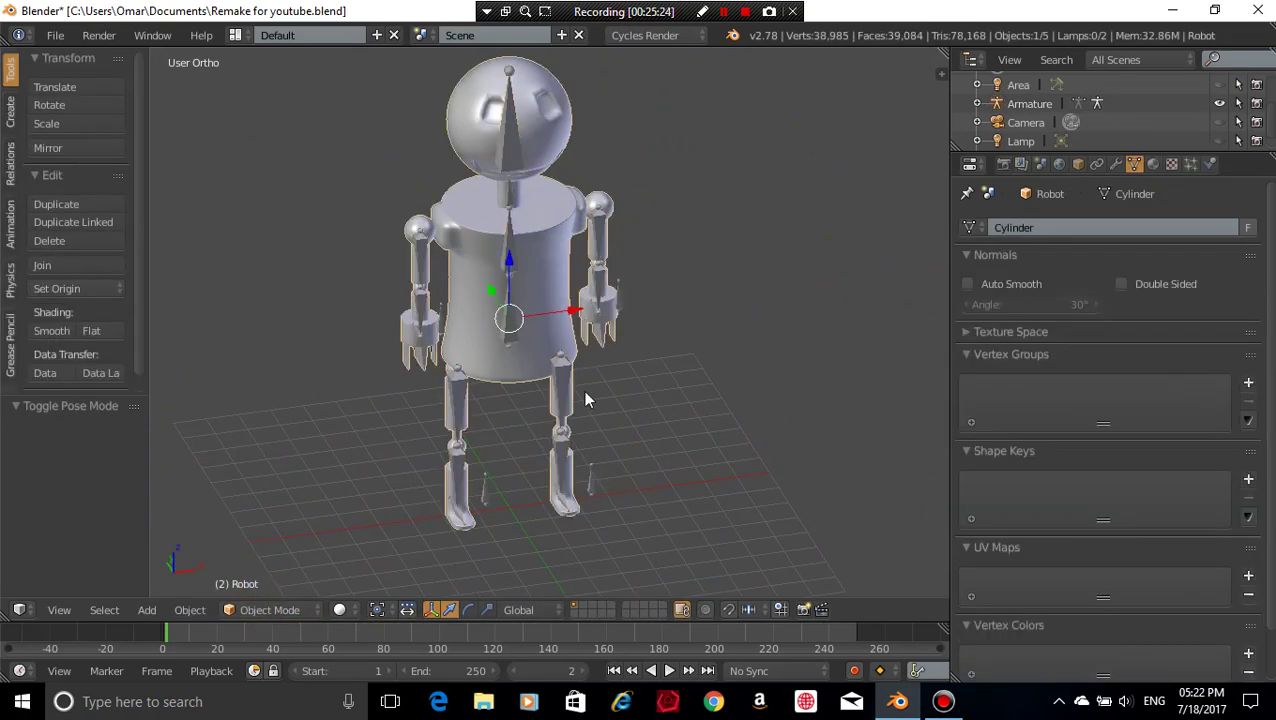
key("alt+p")
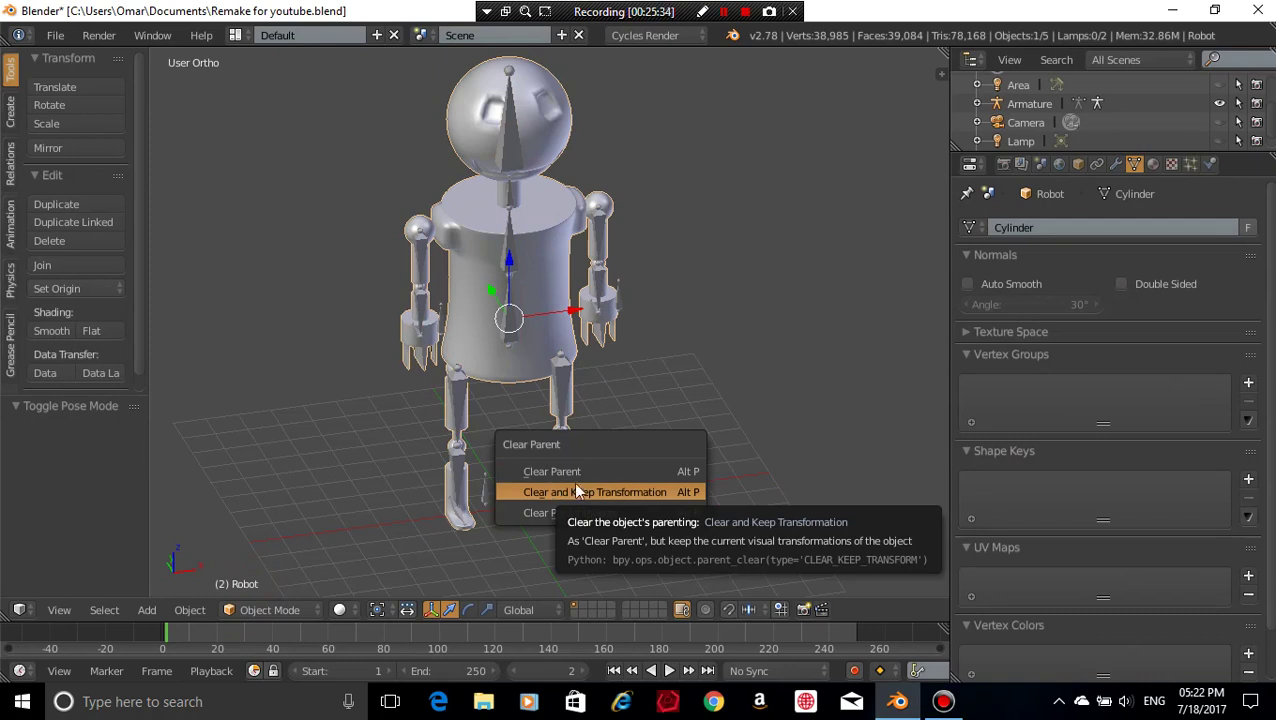
left_click(612, 472)
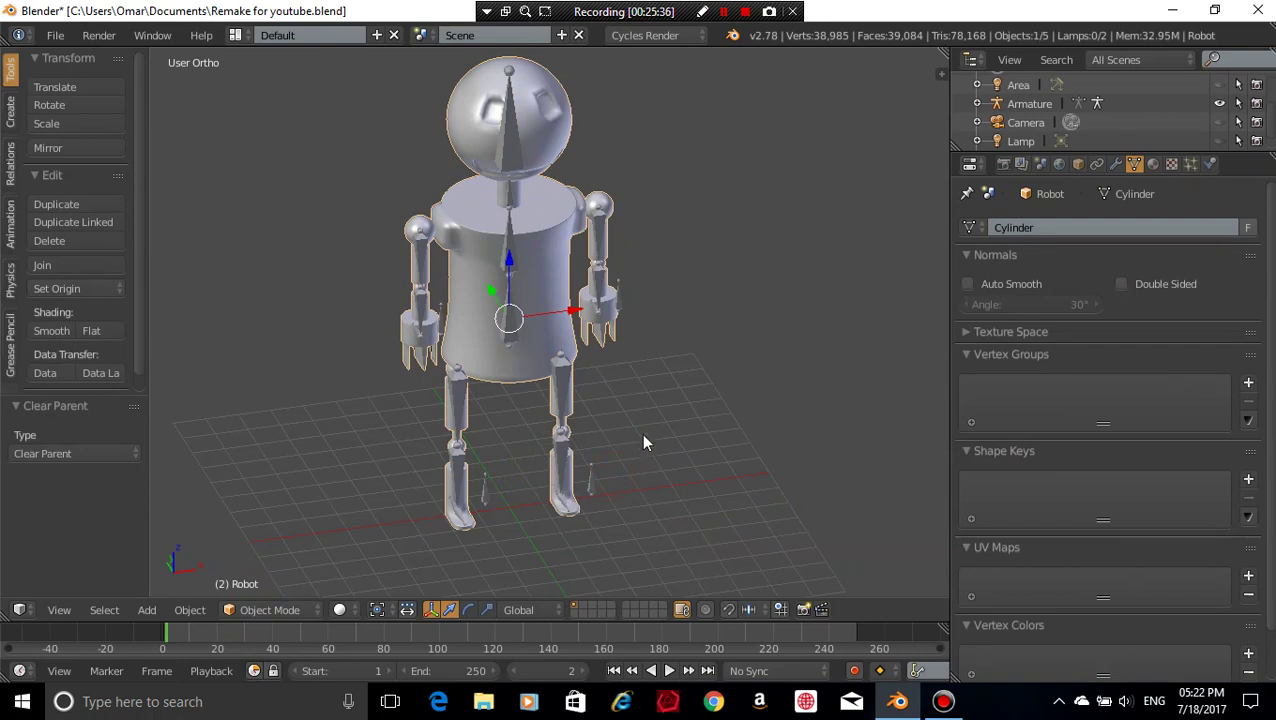
key("alt+p")
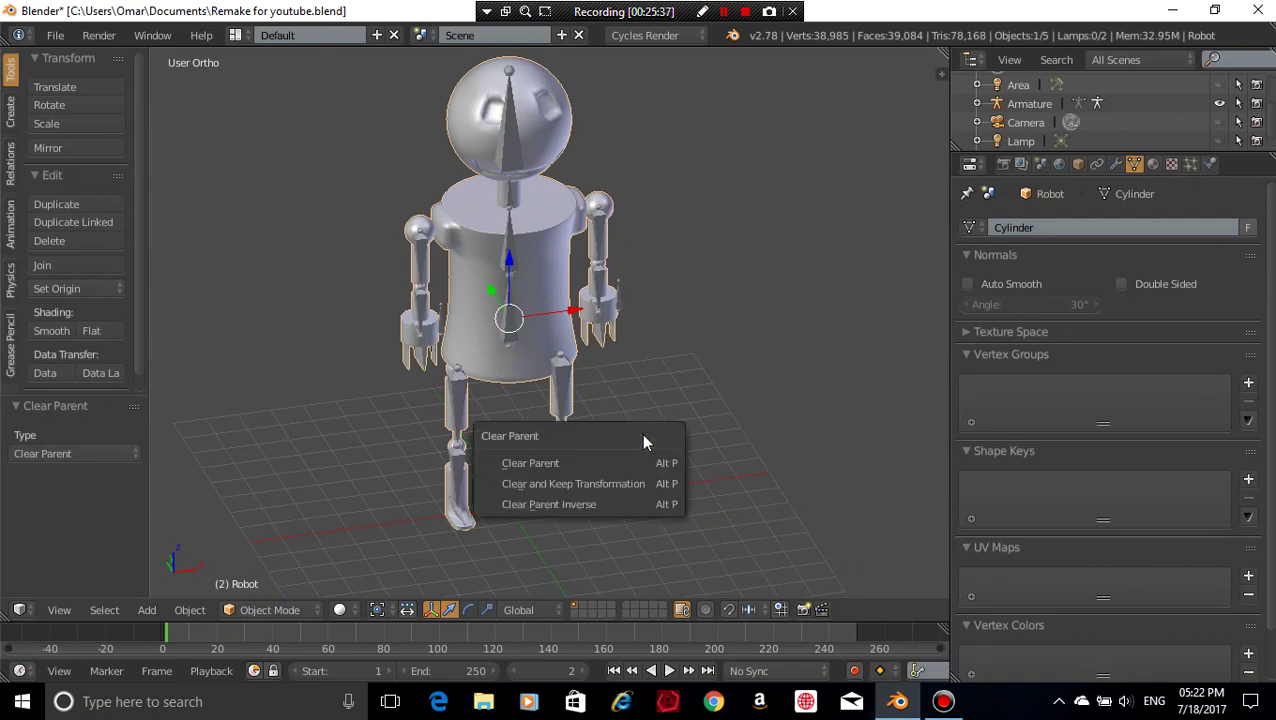
left_click(594, 483)
middle_click_drag(741, 441, 722, 372)
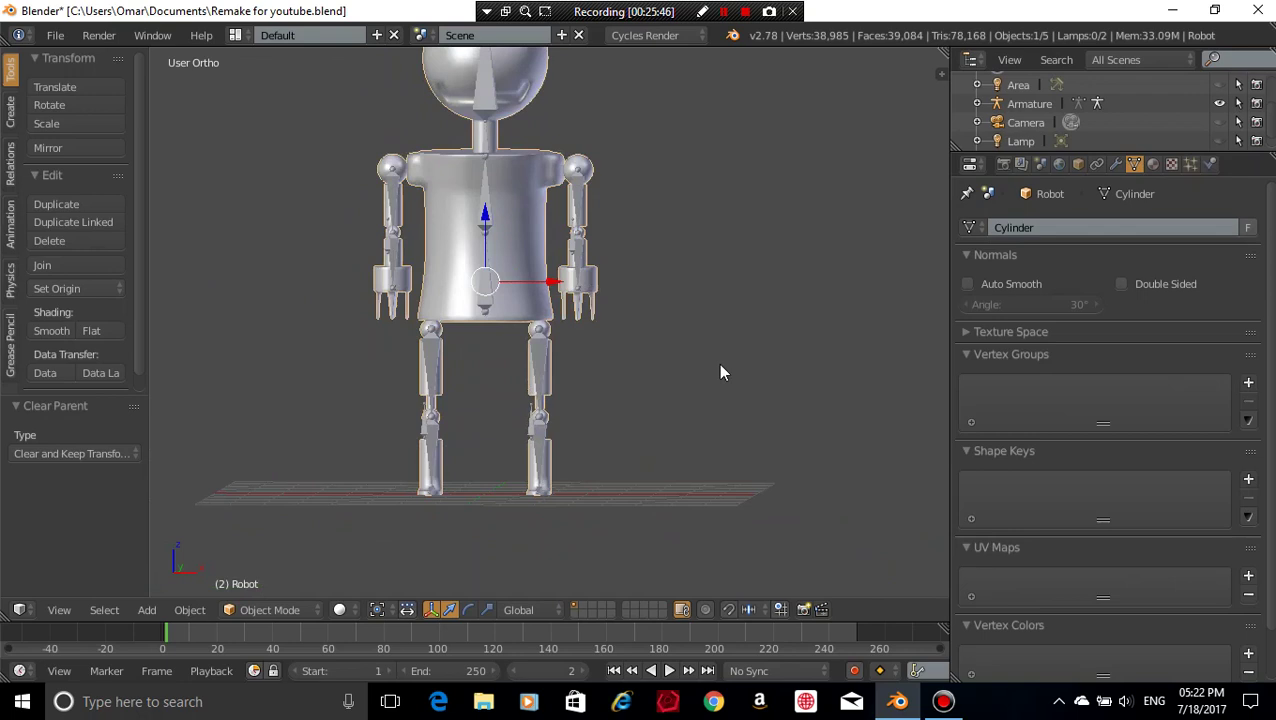
- Parent the Robot mesh to the armature using Armature Deform With Automatic Weights
right_click(483, 210, "shift")
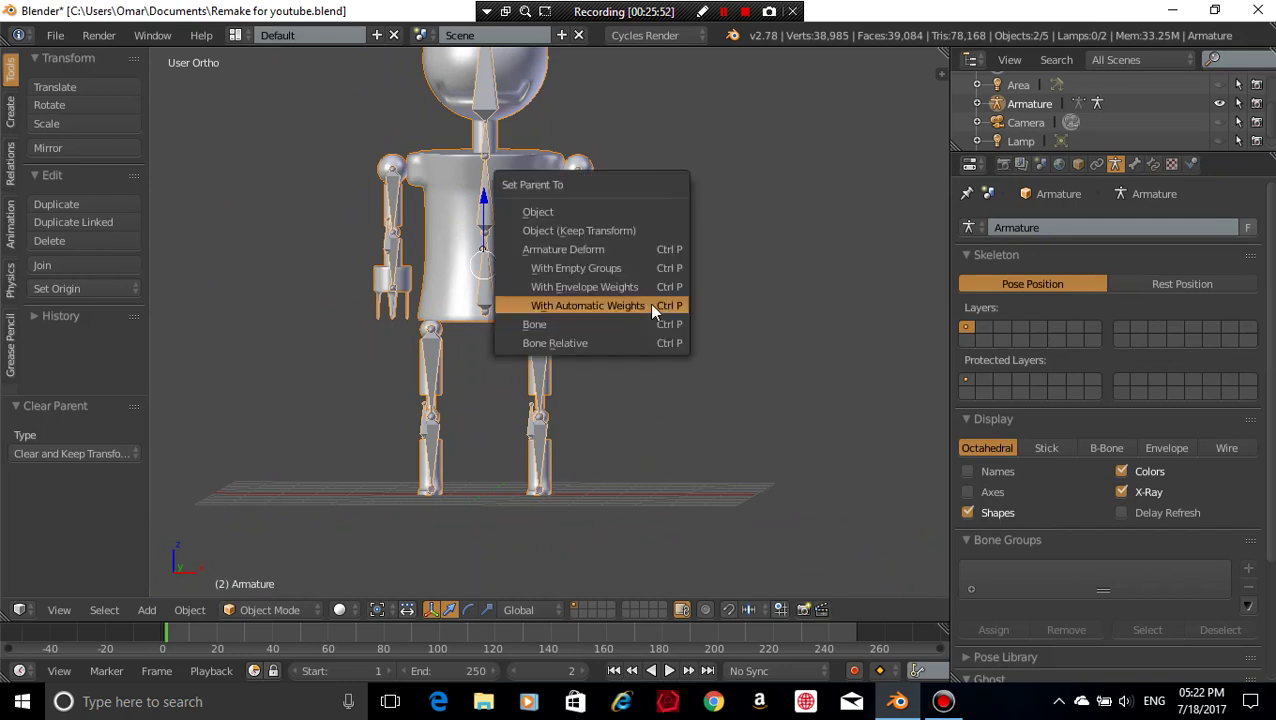
key("ctrl+p")
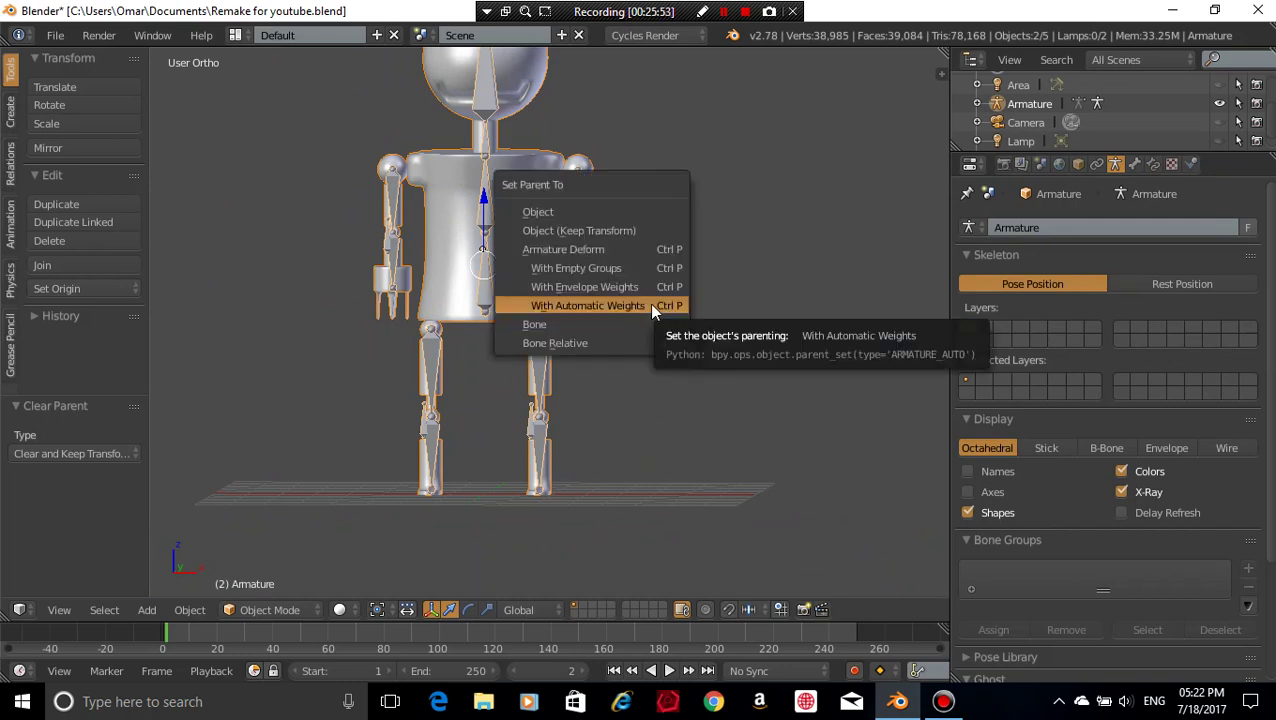
left_click(651, 306)
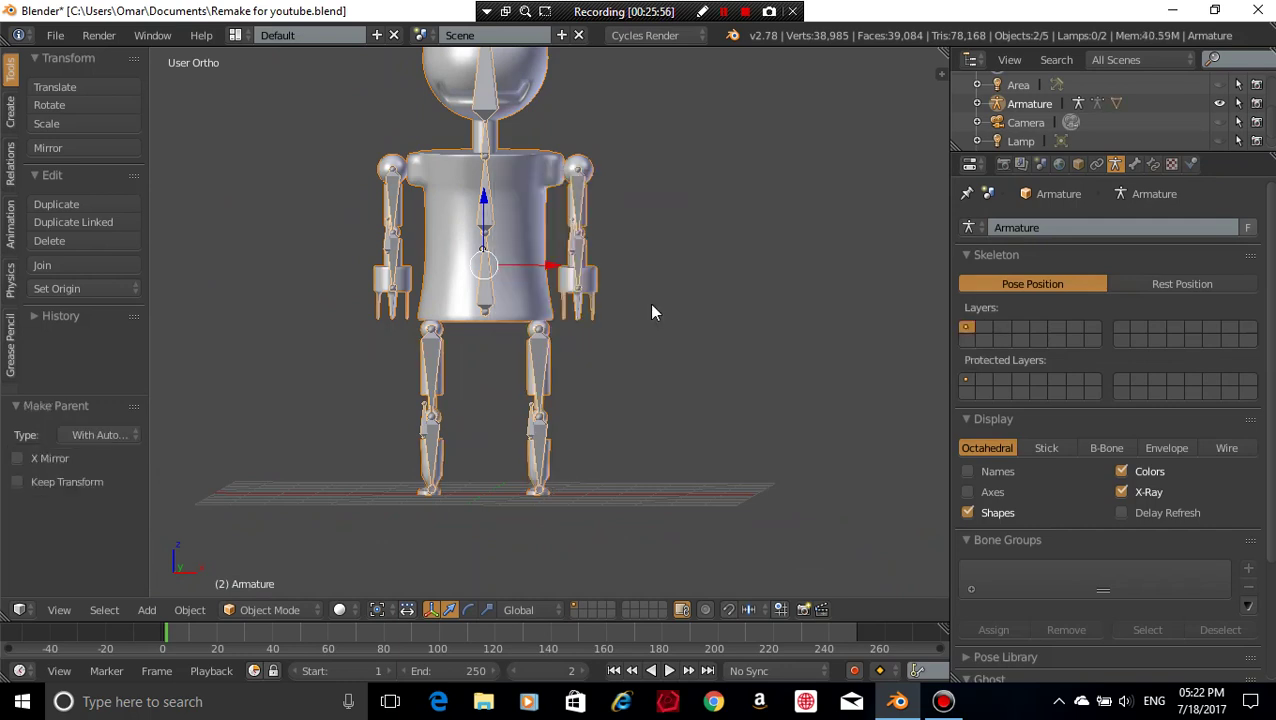
middle_click_drag(648, 454, 689, 221)
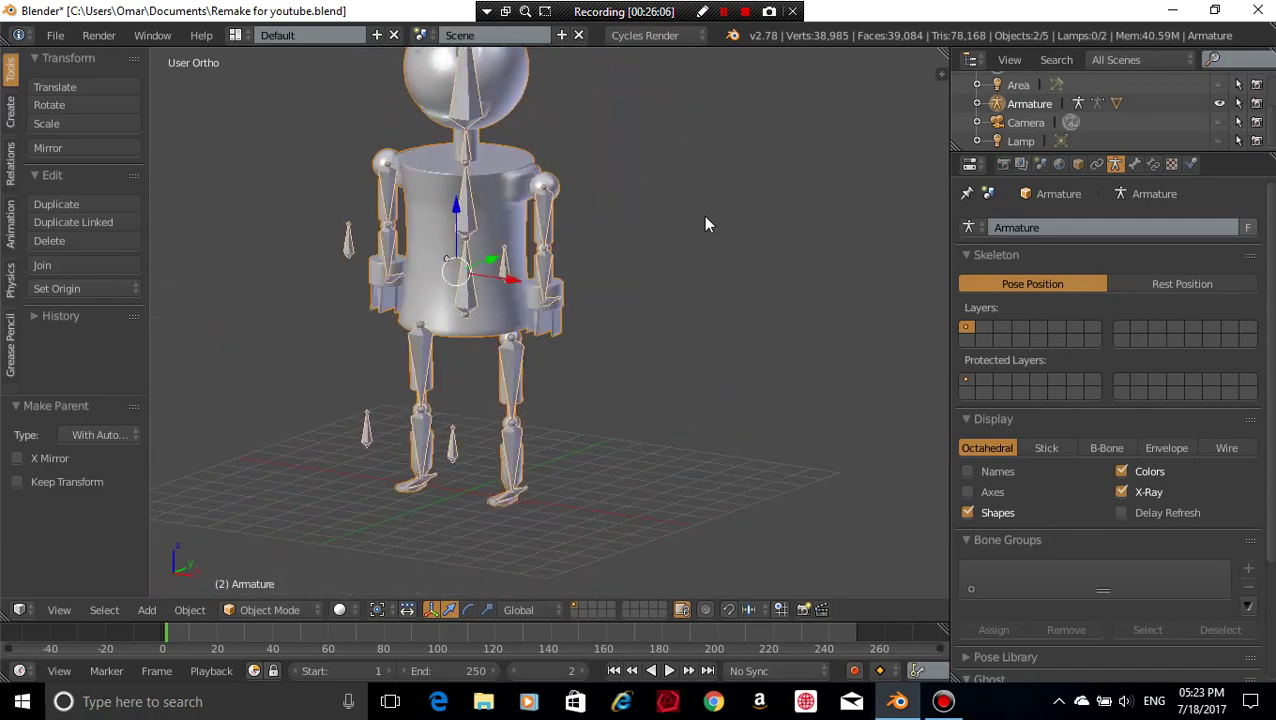
- Undo the last pose changes and set the pole angle of Lower Leg.L's IK constraint to 180°
key("ctrl+z")
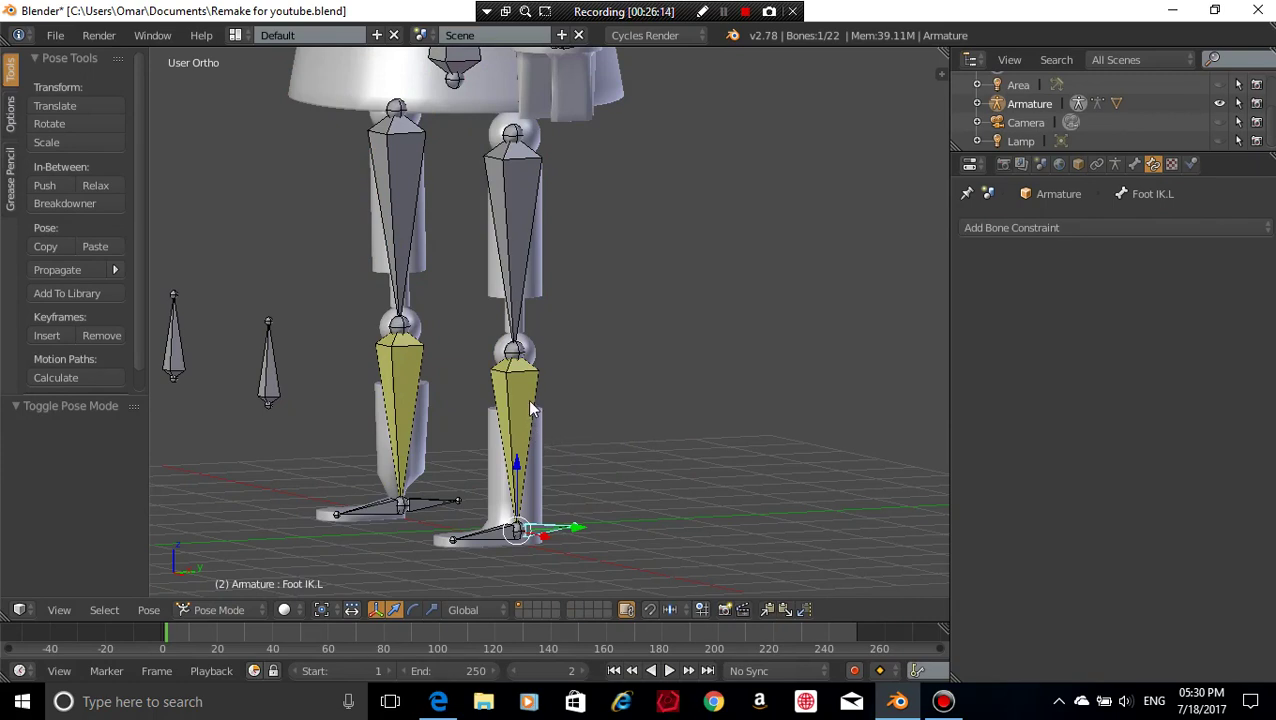
key("ctrl+z")
key("ctrl+z")
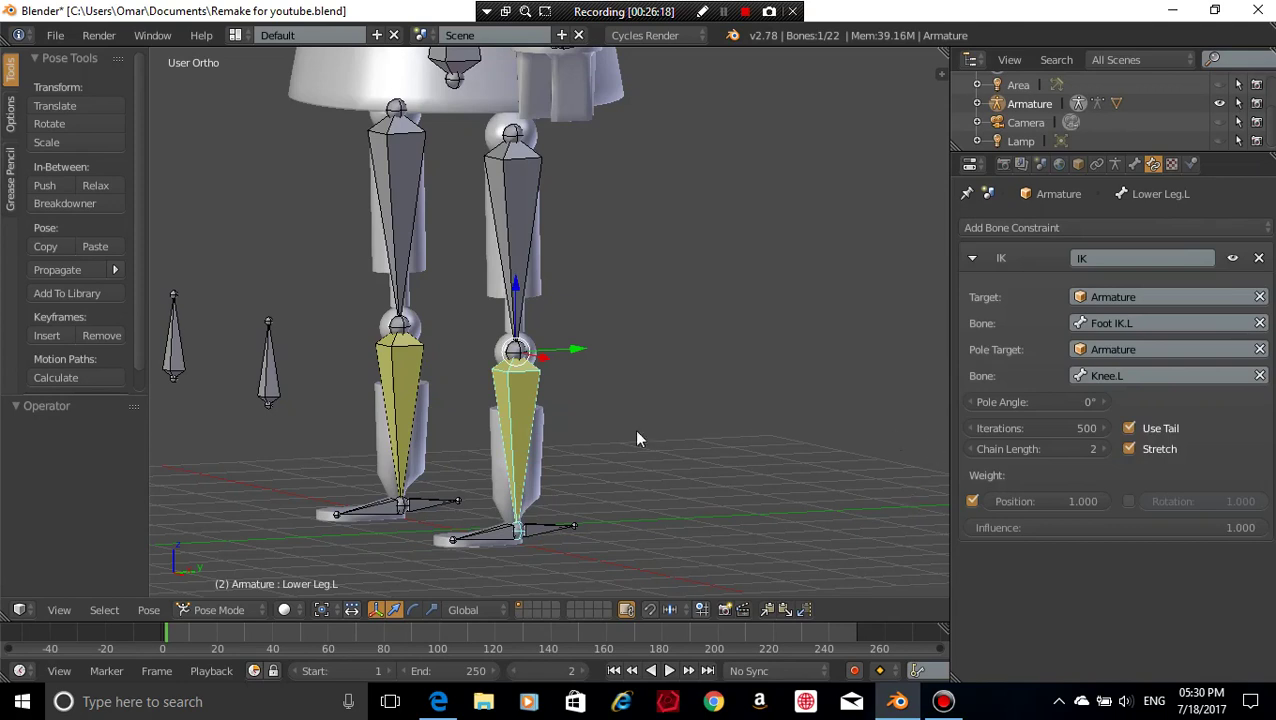
left_click(995, 402)
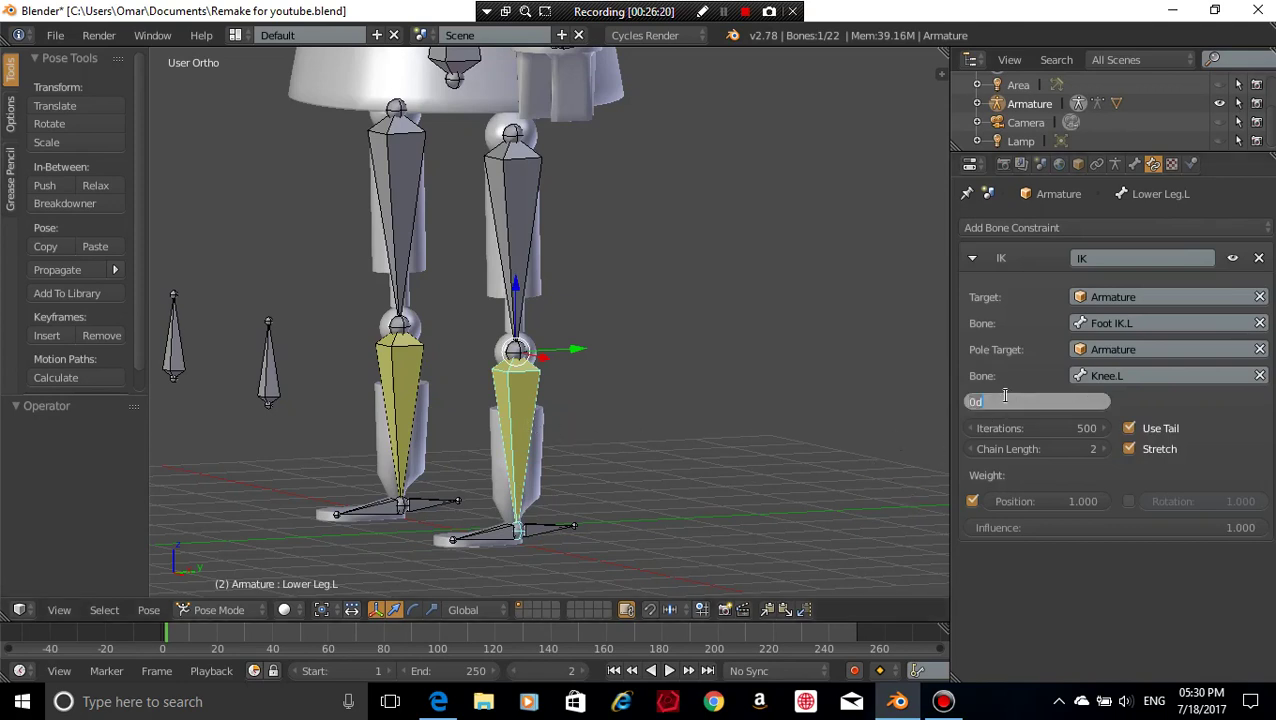
type("18")
key("Return")
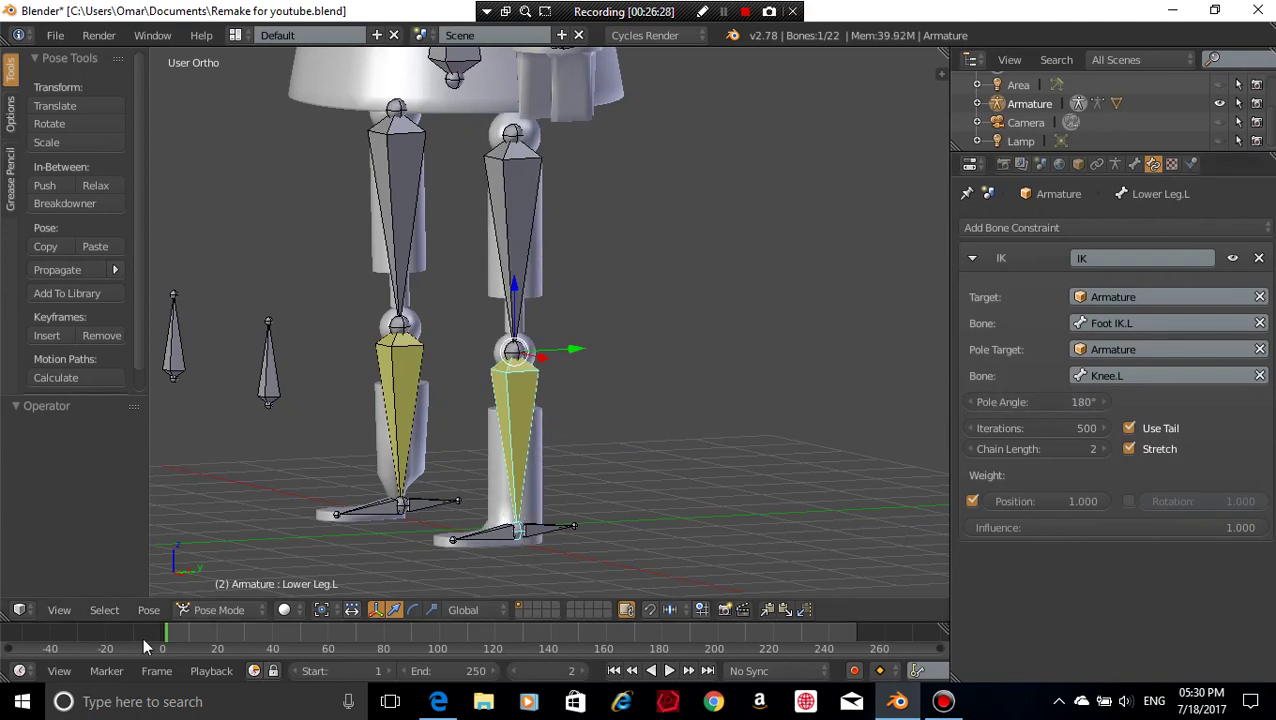
- Test the left leg's IK by moving the Foot IK.L bone in the right orthographic view
right_click(395, 368)
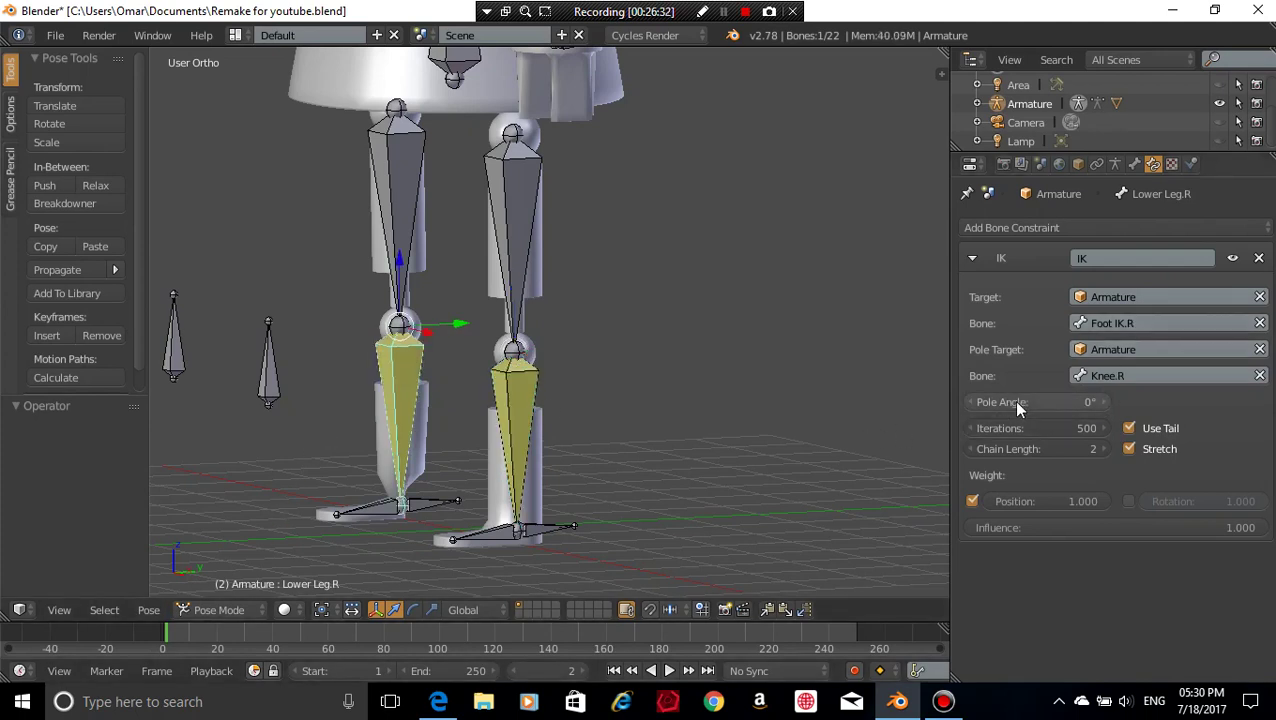
right_click(534, 532)
key("KP_3")
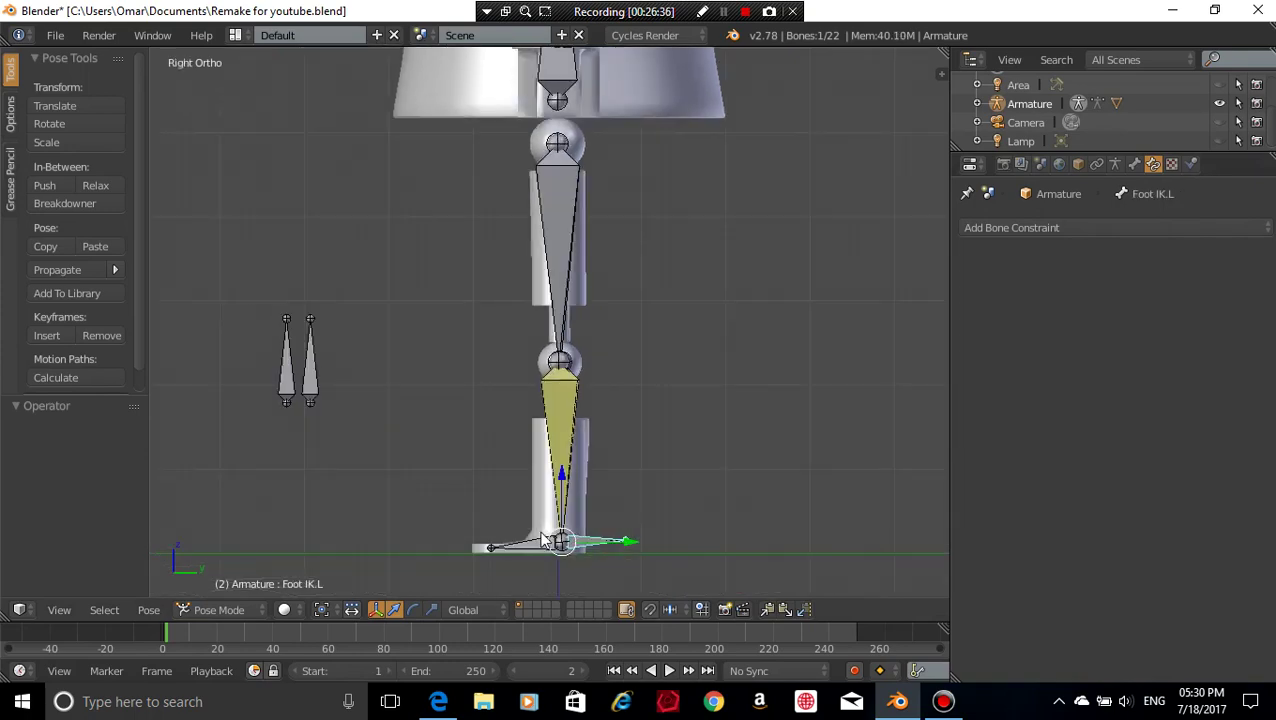
key("g")
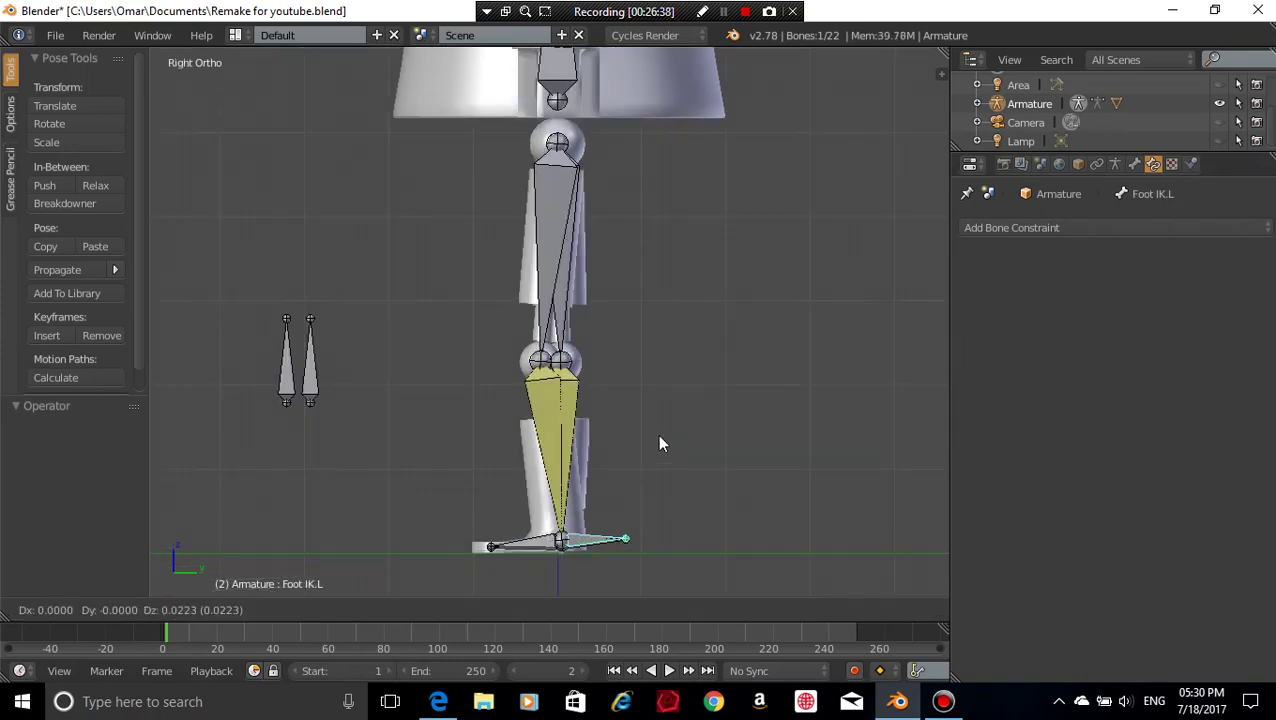
right_click(660, 443)
middle_click_drag(660, 443, 592, 470)
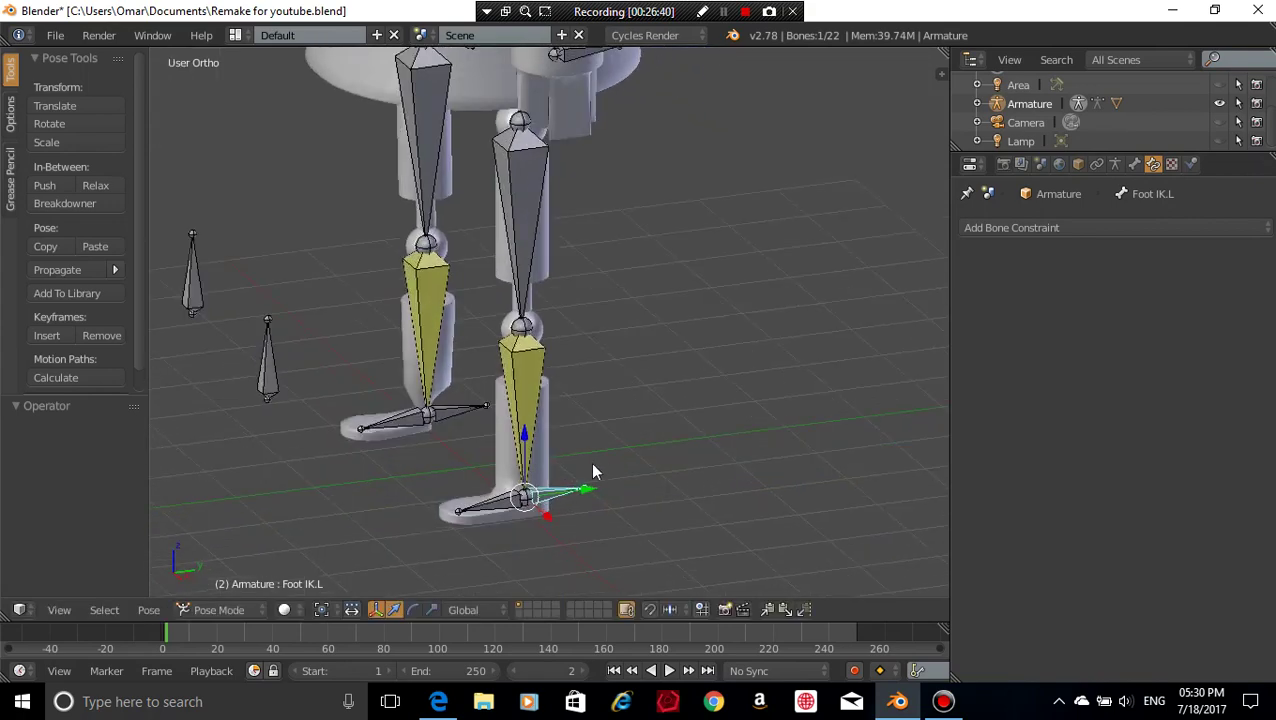
- Set the pole angle of Lower Leg.R's IK constraint to 180°
right_click(434, 340)
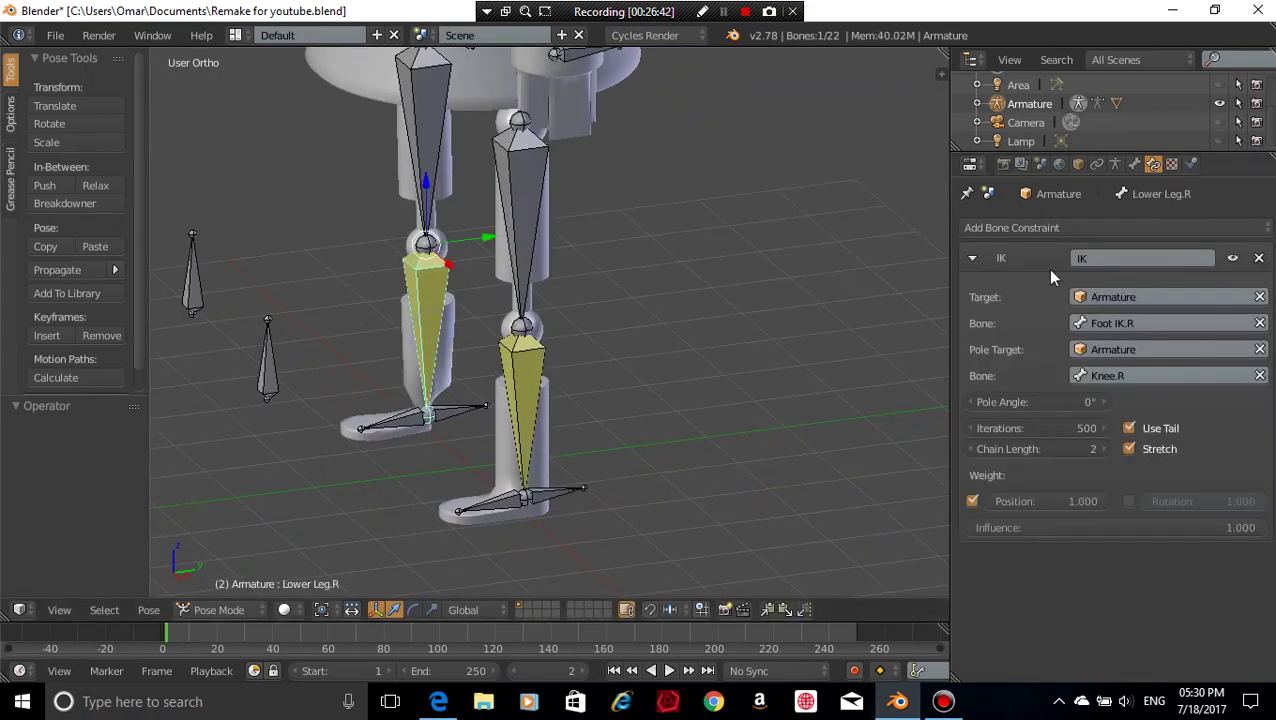
left_click(1000, 401)
type("18")
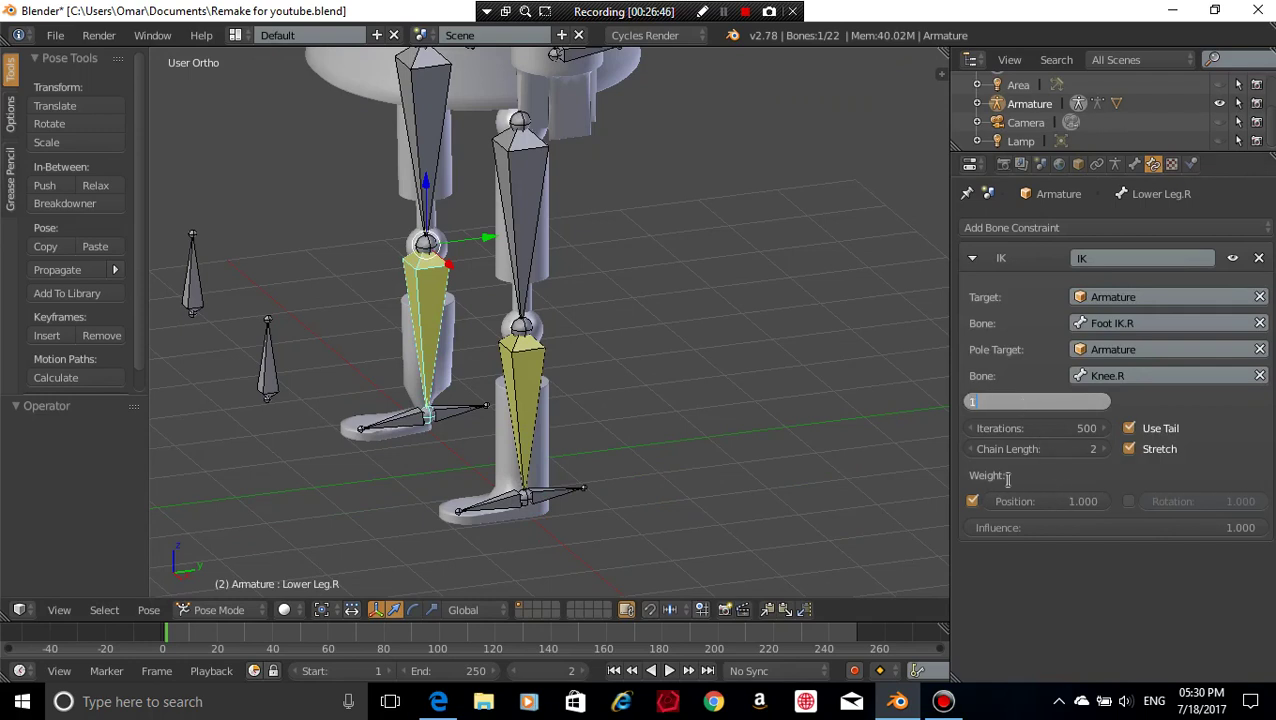
key("Return")
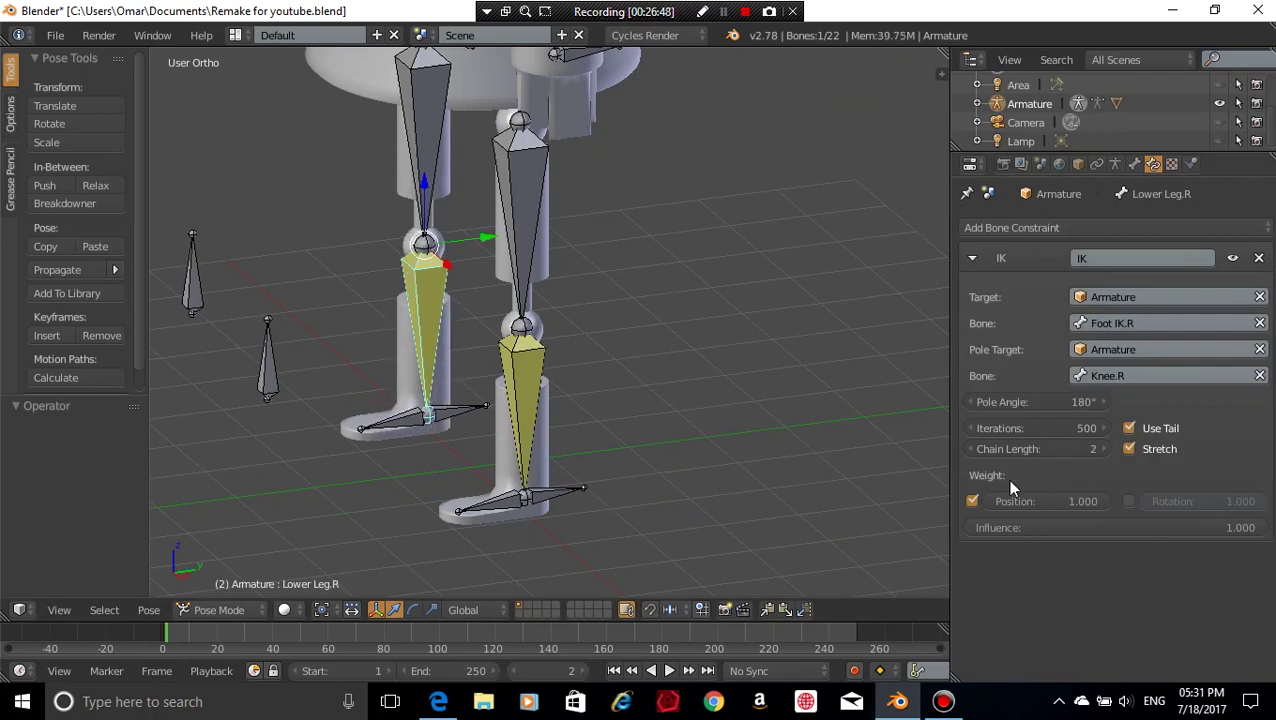
- Test the right leg's IK by moving the Foot IK.R bone
right_click(462, 406)
key("g")
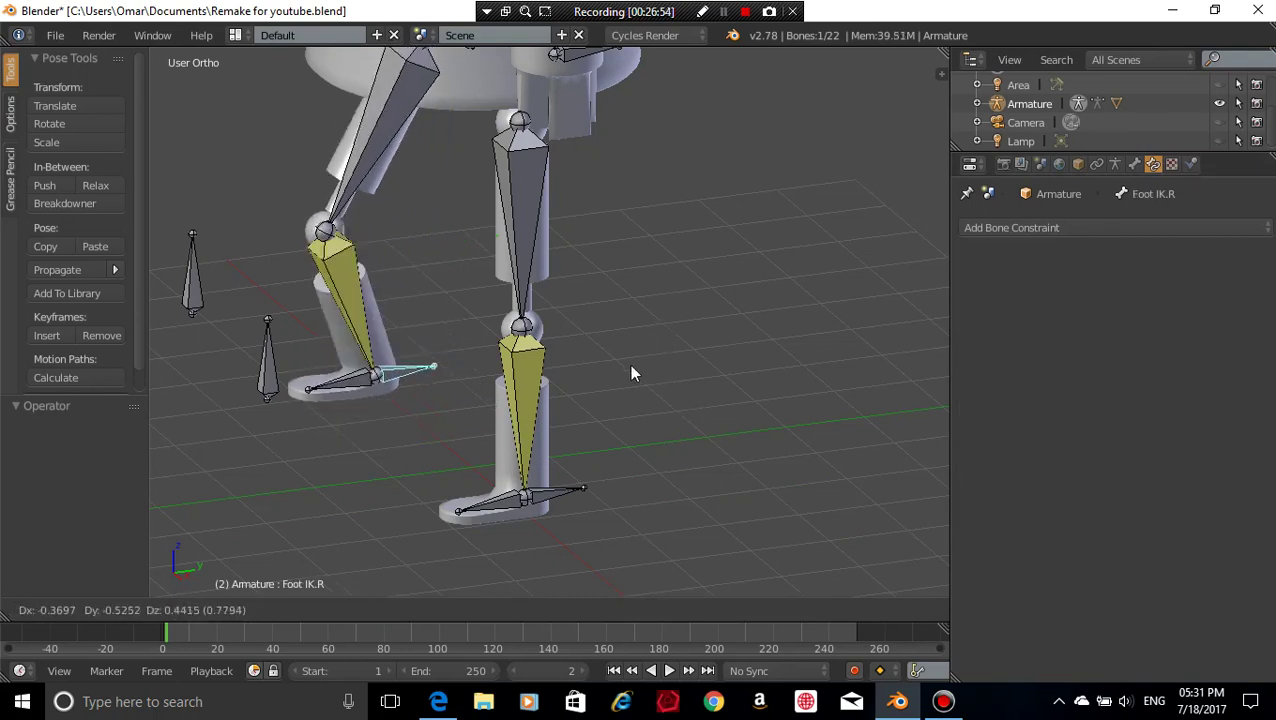
right_click(612, 399)
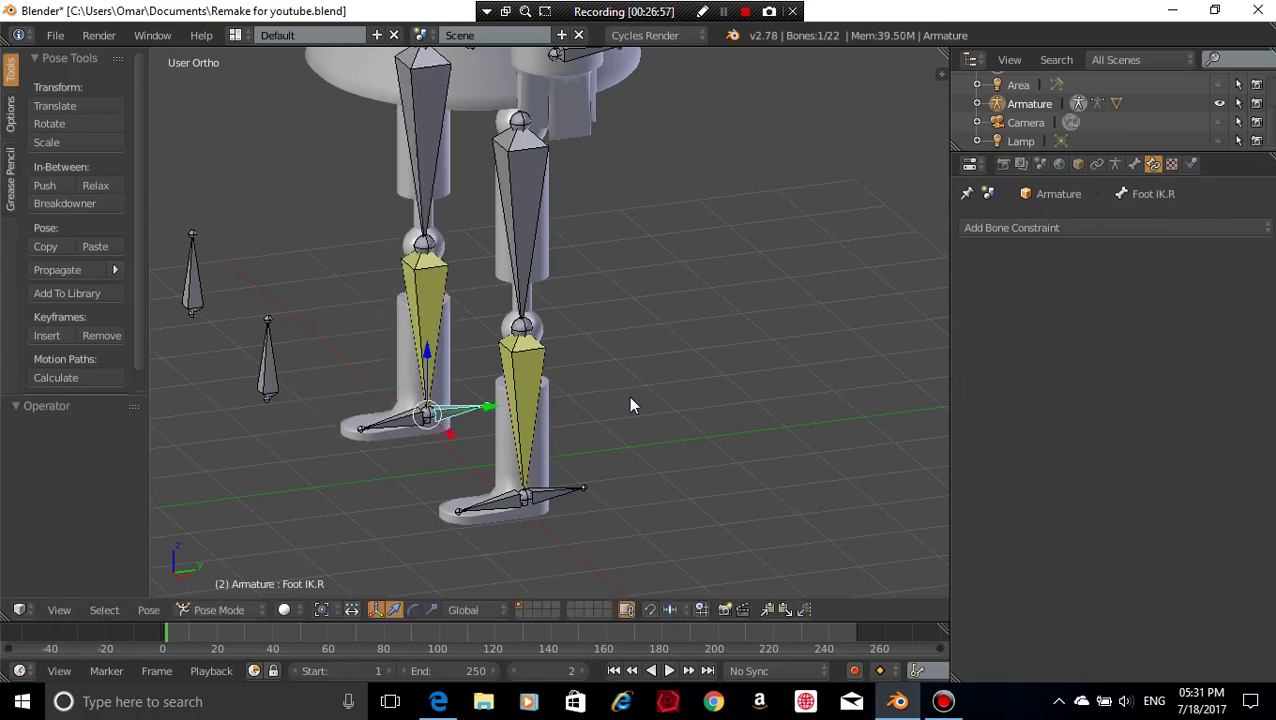
- Go through Object Mode into Edit Mode, deselect all armature bones, and return to Pose Mode
middle_click_drag(628, 396, 719, 396)
scroll(719, 396, "down", 3)
middle_click_drag(689, 319, 464, 259)
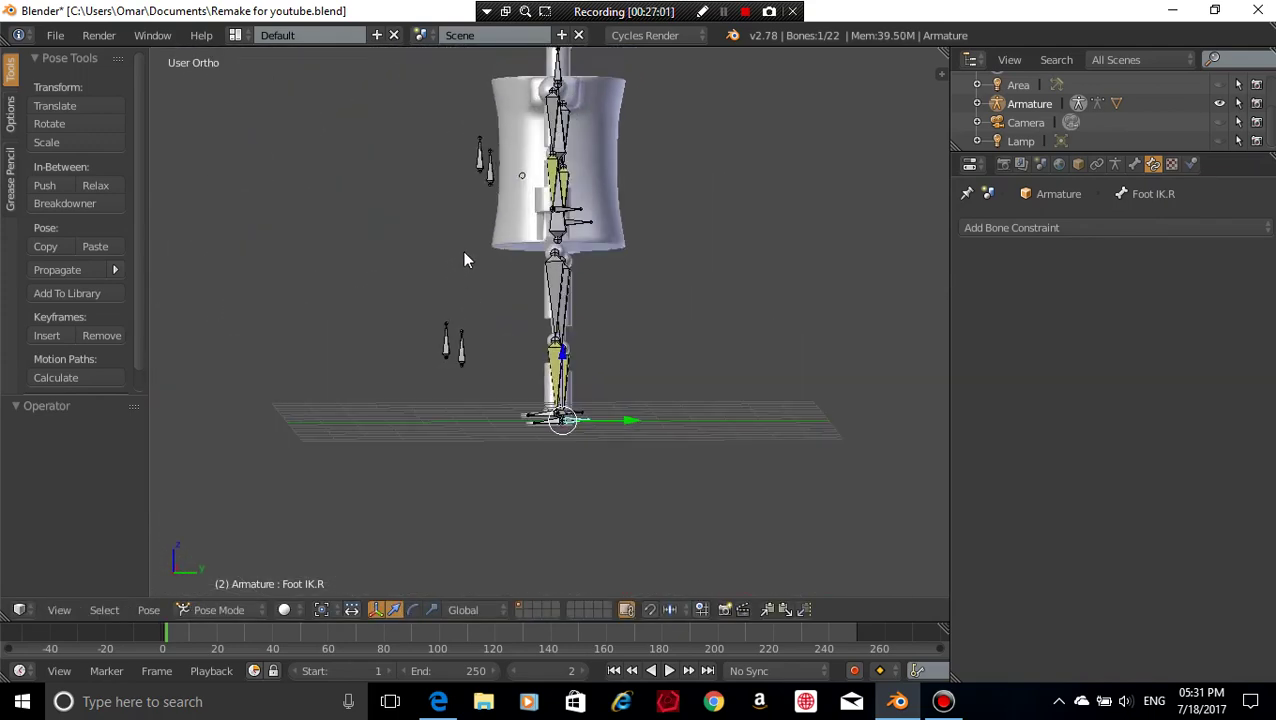
middle_click_drag(541, 397, 292, 585)
left_click(211, 609)
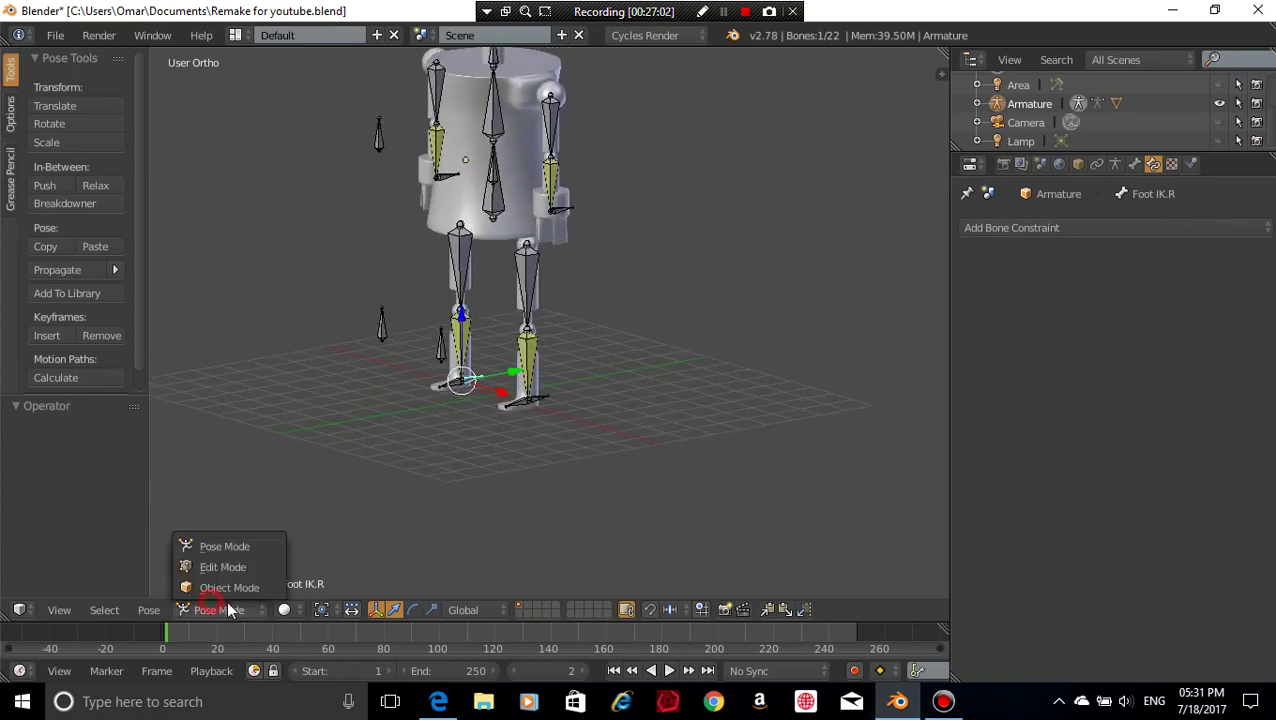
left_click(262, 587)
scroll(594, 432, "up", 2)
middle_click_drag(596, 438, 558, 439)
key("Tab")
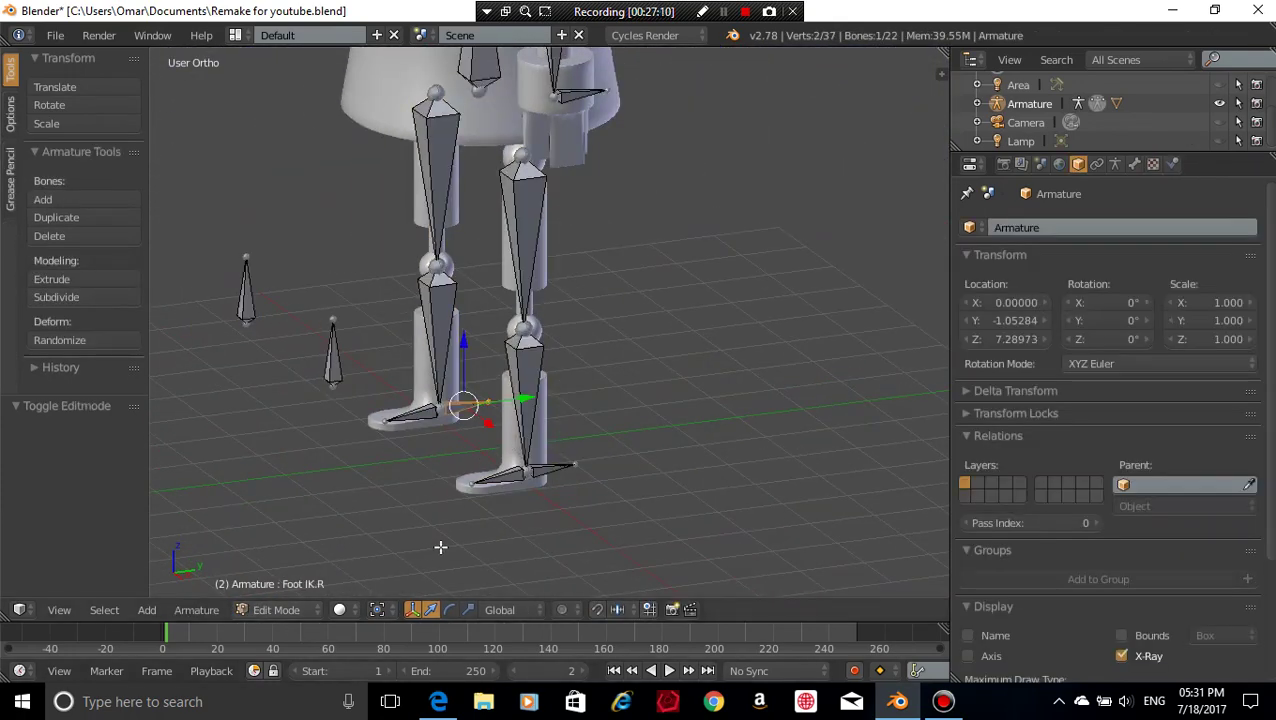
key("a")
left_click(280, 609)
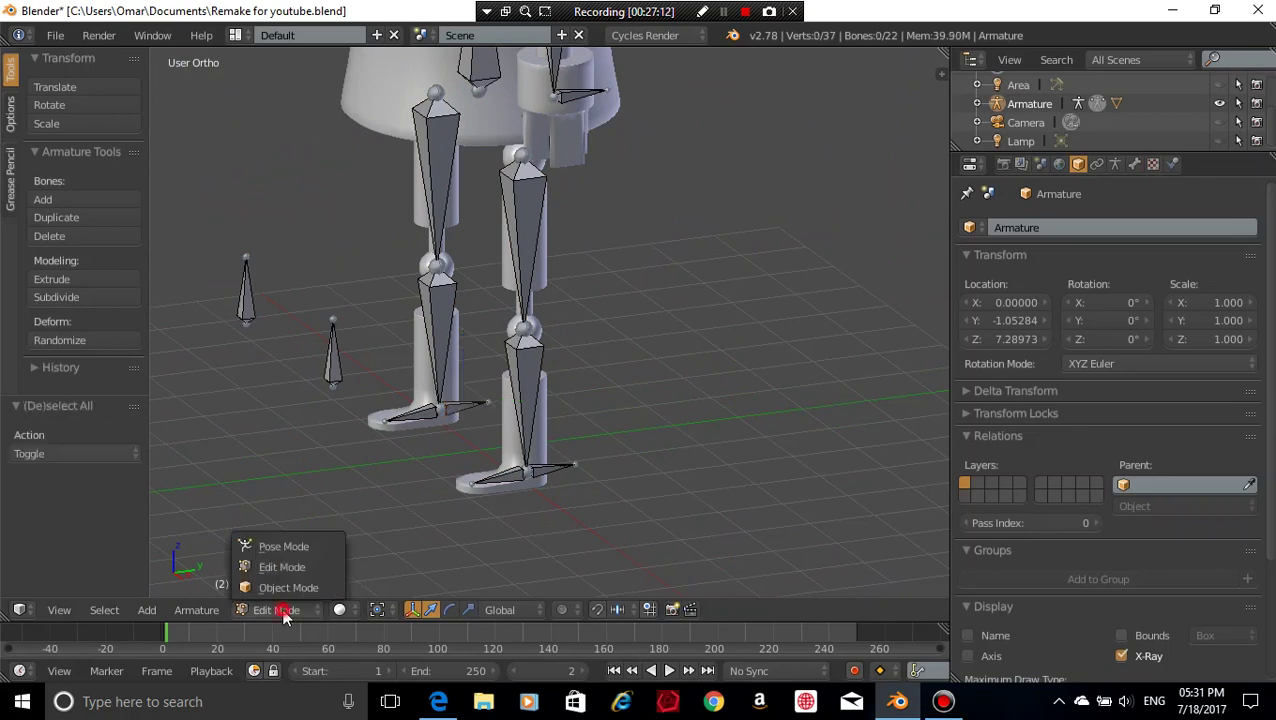
left_click(308, 542)
middle_click_drag(335, 539, 712, 432)
- Save the project over the existing file Remake for youtube.blend
key("ctrl+s")
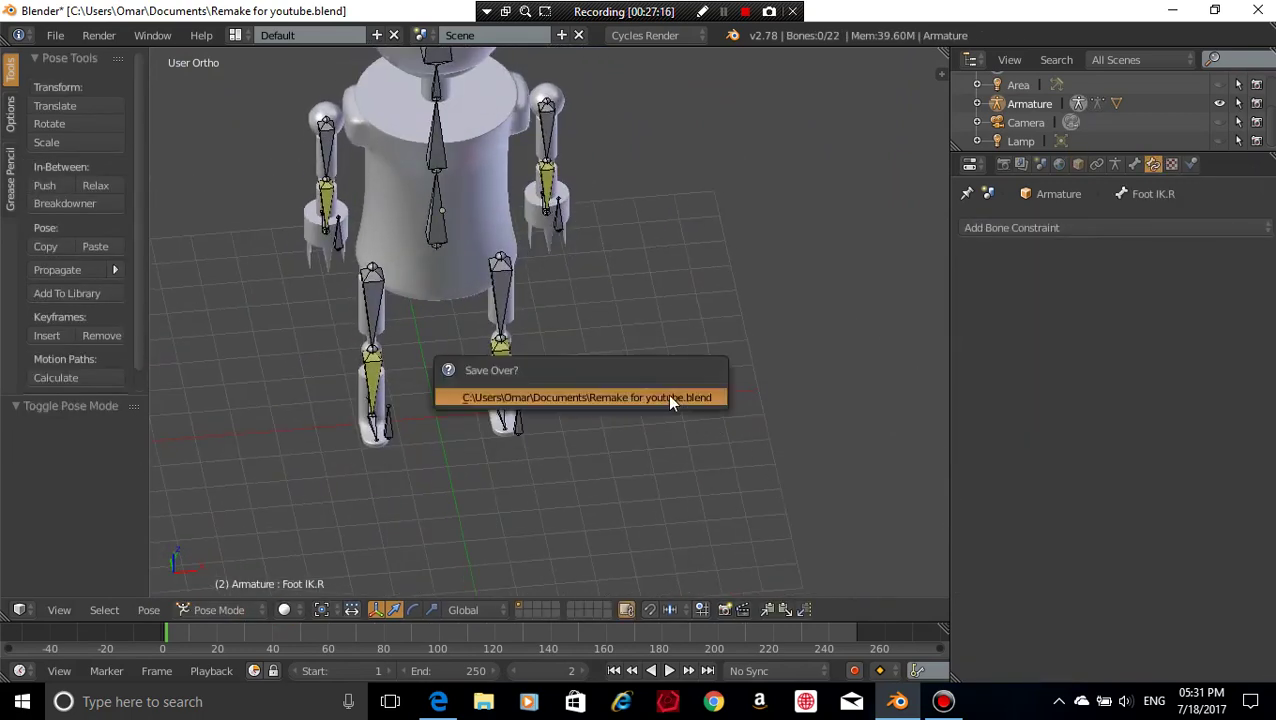
left_click(668, 396)
key("ctrl+s")
left_click(669, 396)
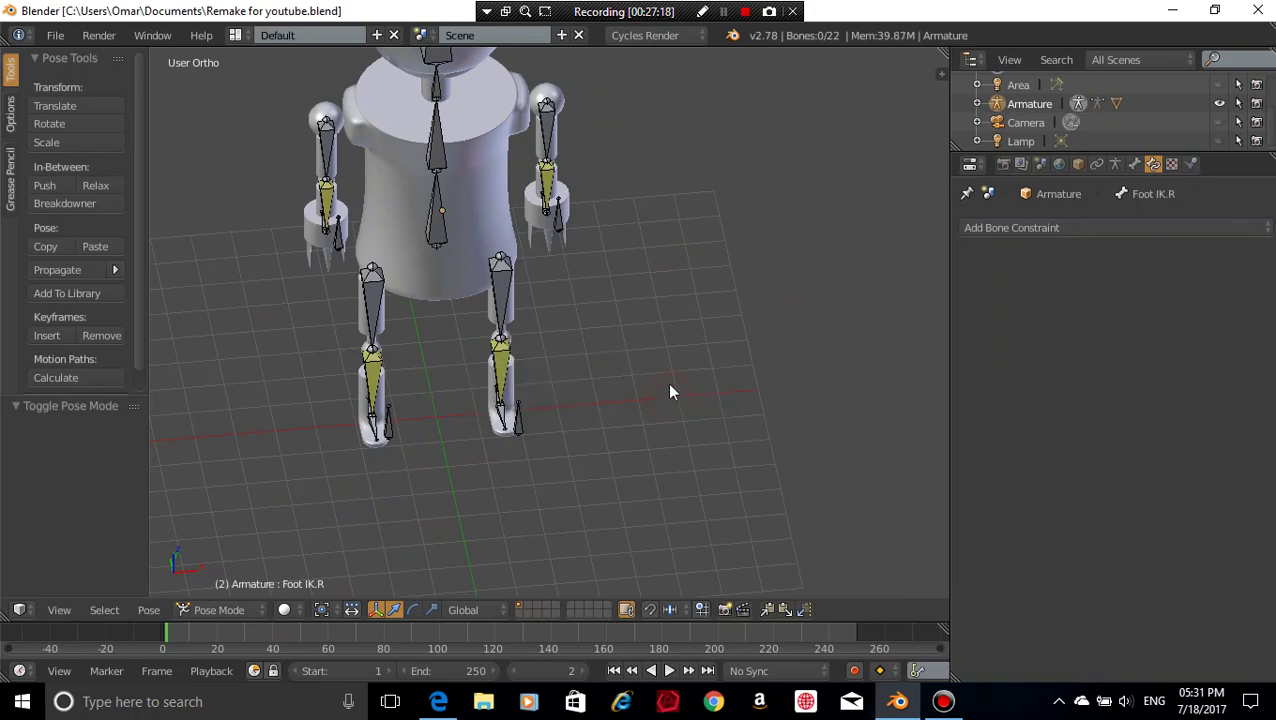
- Select all bones in the front orthographic view and apply the current pose as the rest pose
mouse_move(672, 390)
middle_mouse_down()
mouse_move(657, 298)
mouse_move(670, 482)
mouse_move(670, 395)
middle_mouse_up()
key("KP_1")
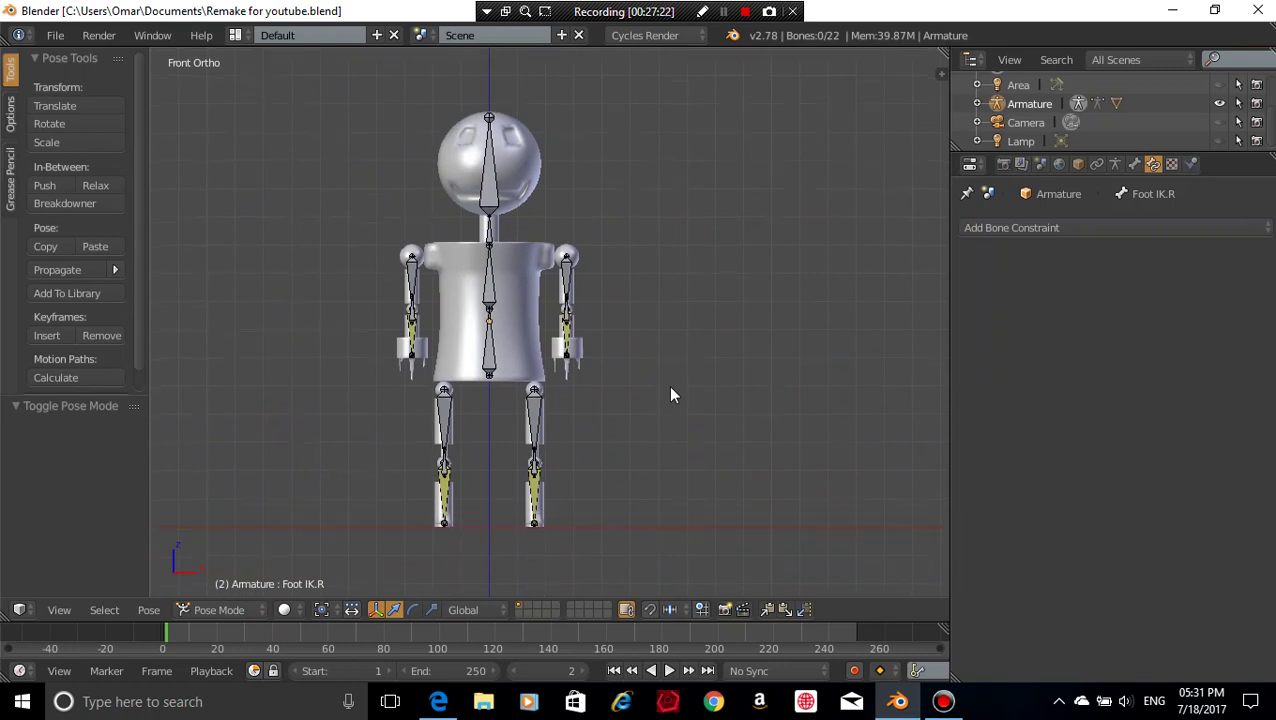
key("a")
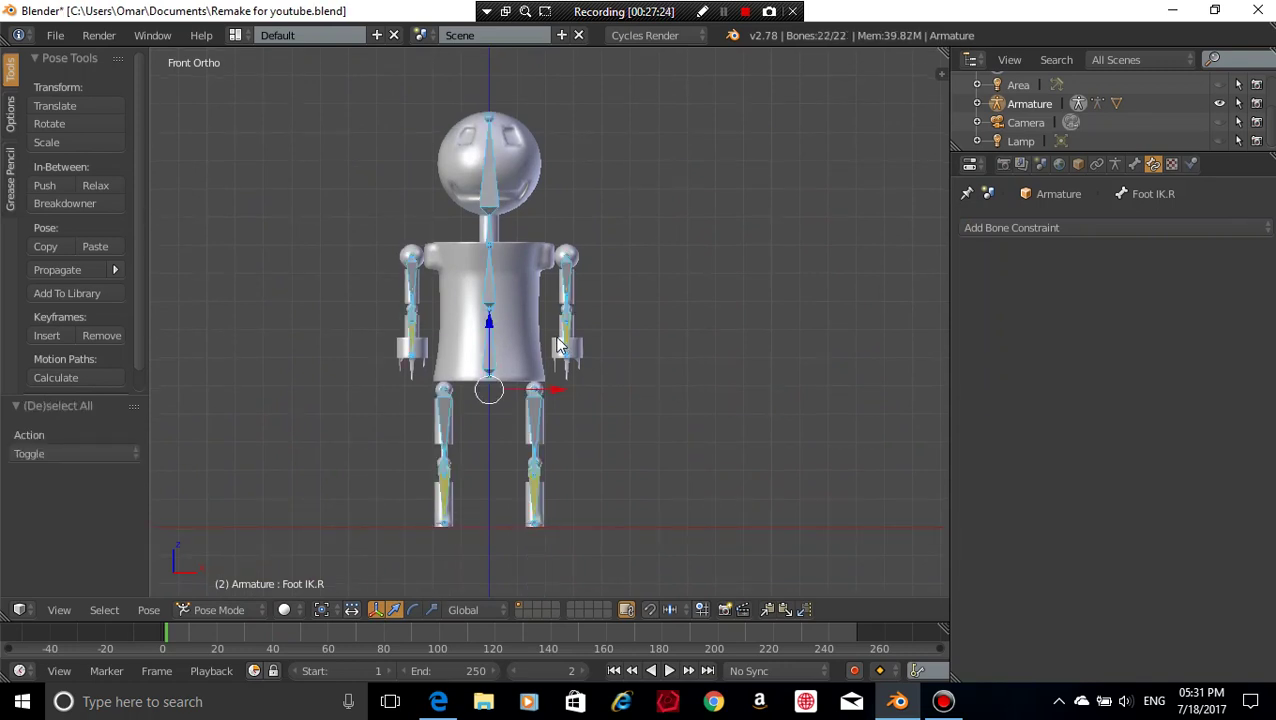
left_click(149, 609)
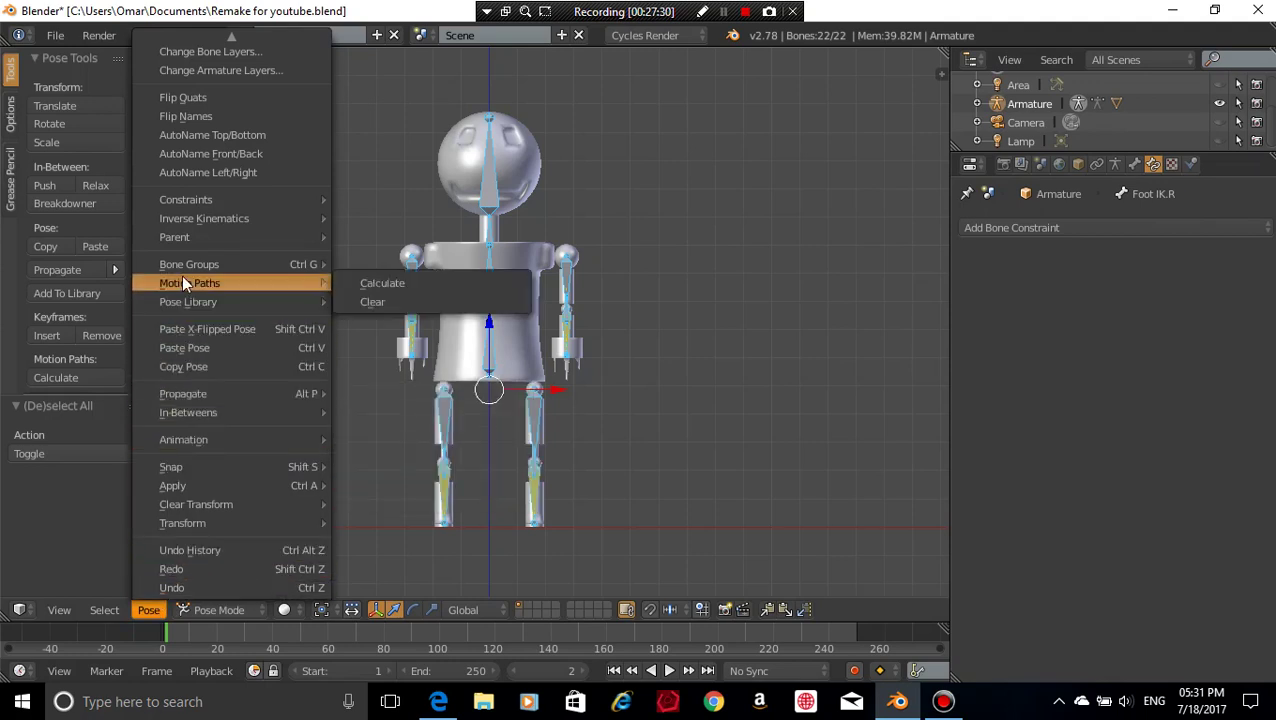
mouse_move(191, 490)
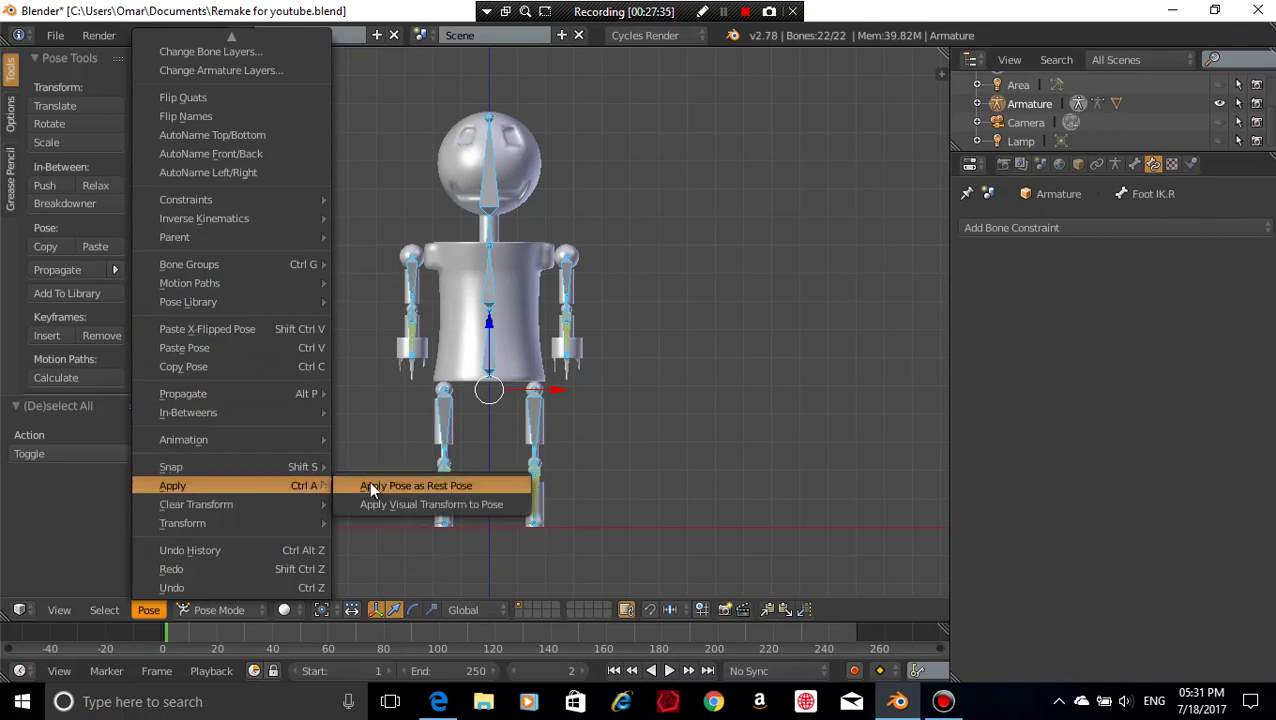
left_click(440, 486)
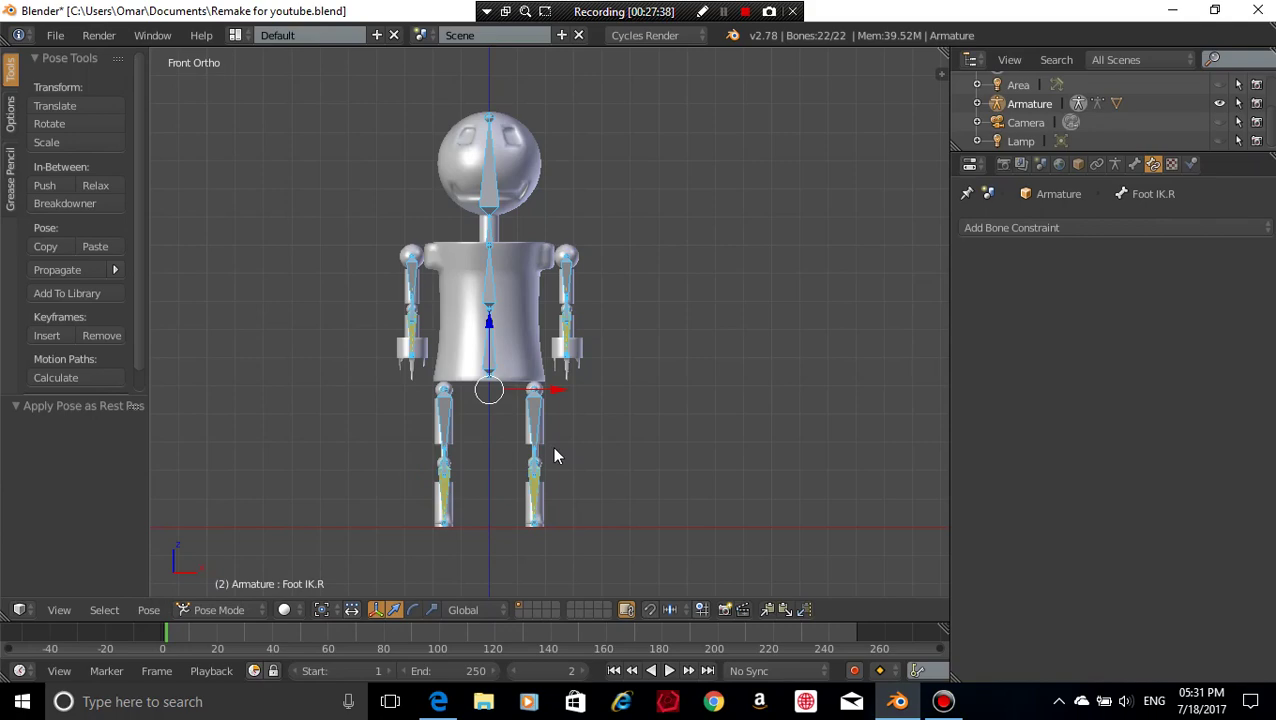
- Compare the bone positions between Edit Mode and Pose Mode in the front view, including the torso and arms up close
scroll(555, 455, "up", 4)
scroll(555, 455, "down", 3)
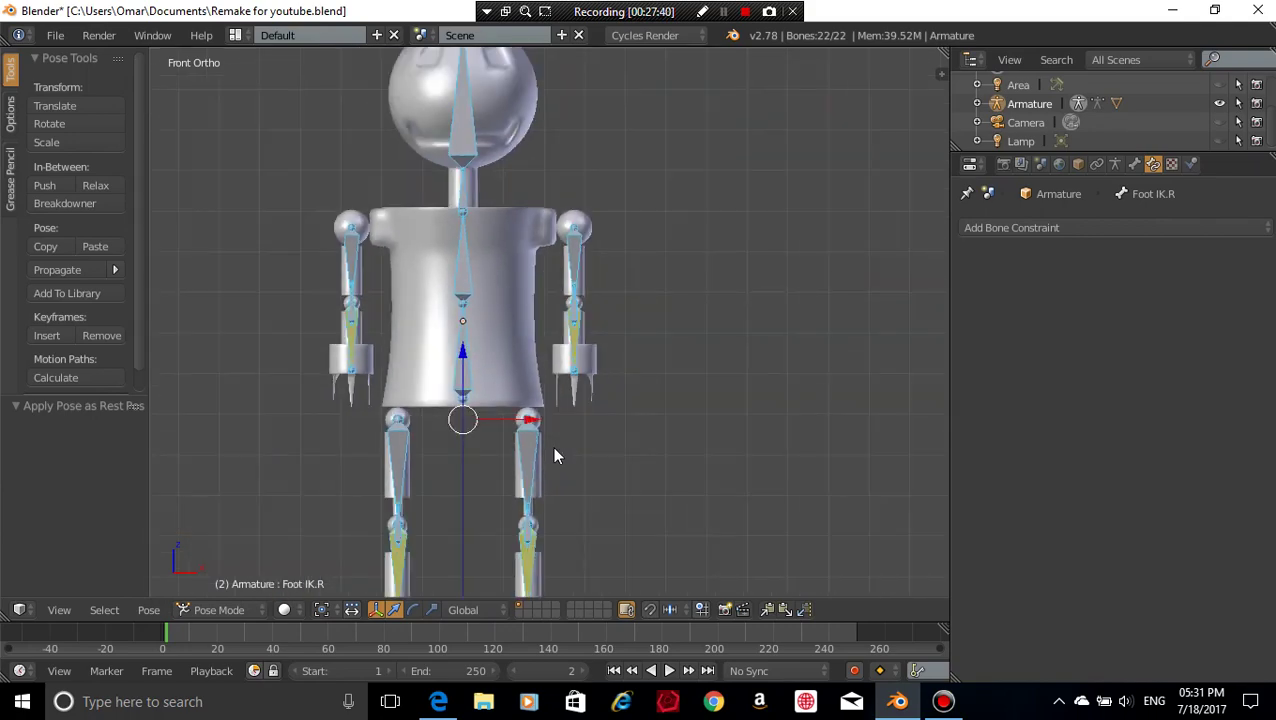
middle_click_drag(622, 445, 556, 449)
key("KP_1")
key("Tab")
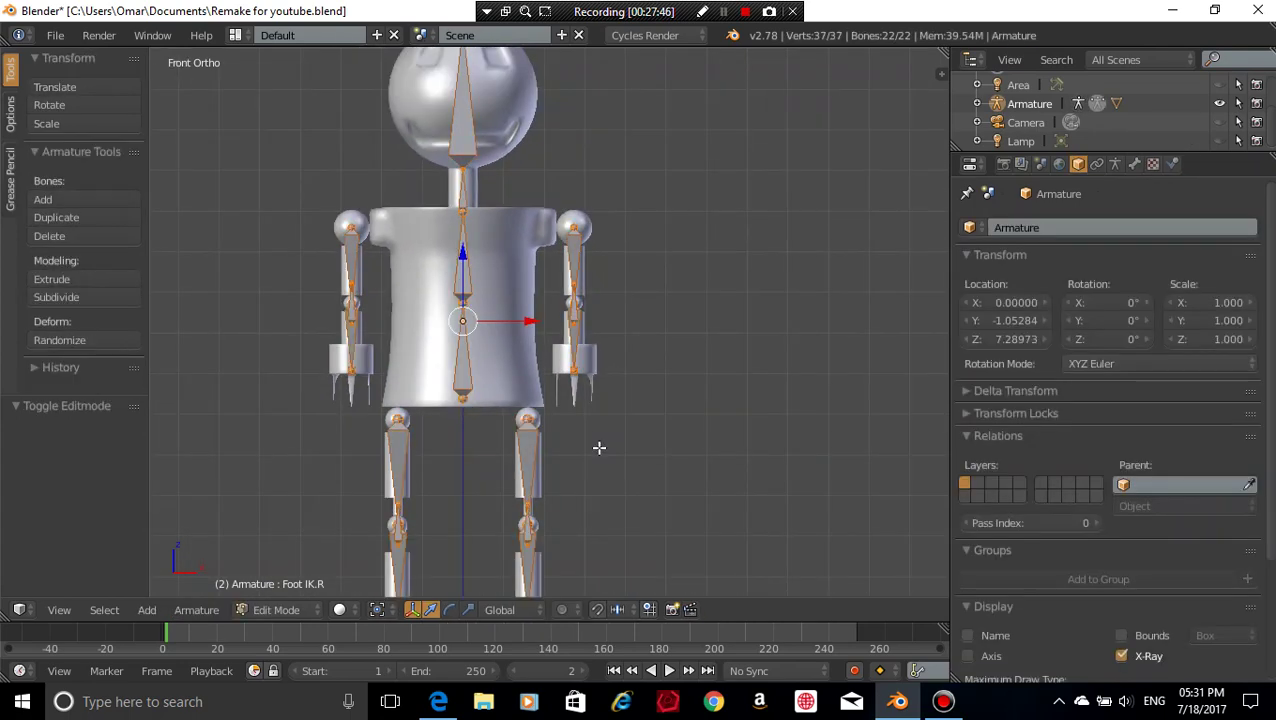
key("Tab")
key("Tab")
key("Tab")
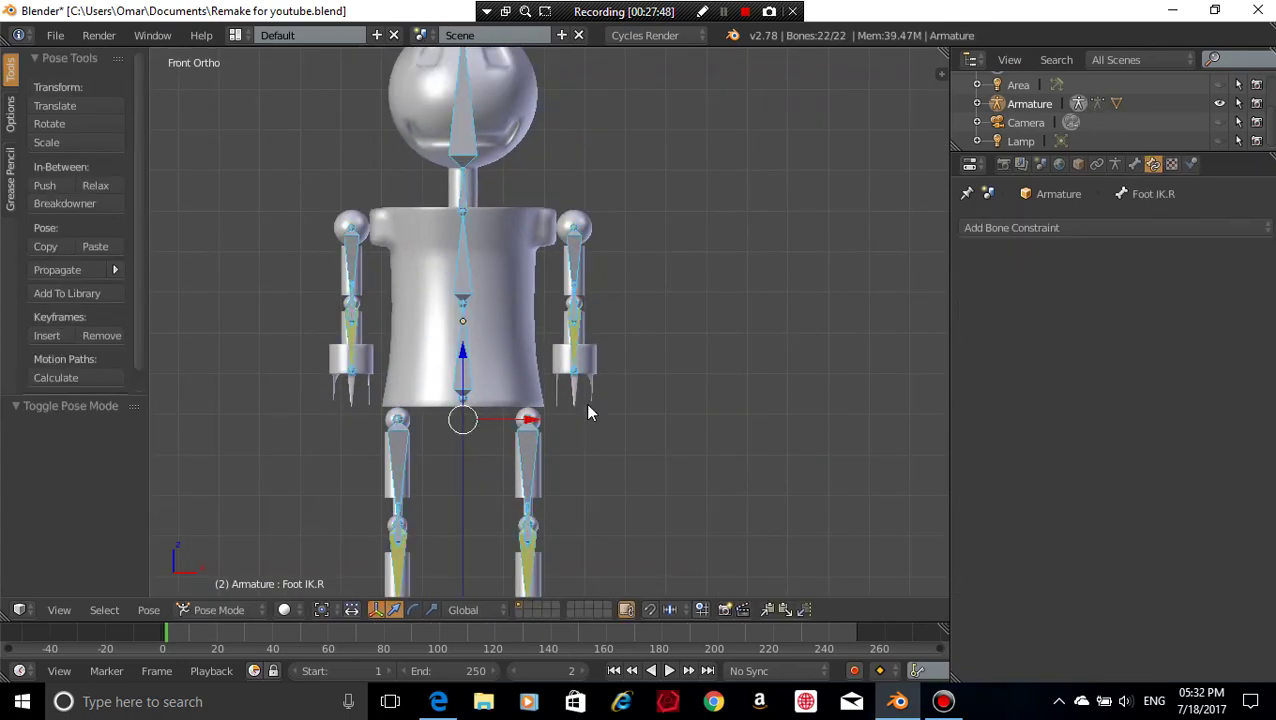
key("ctrl+Tab")
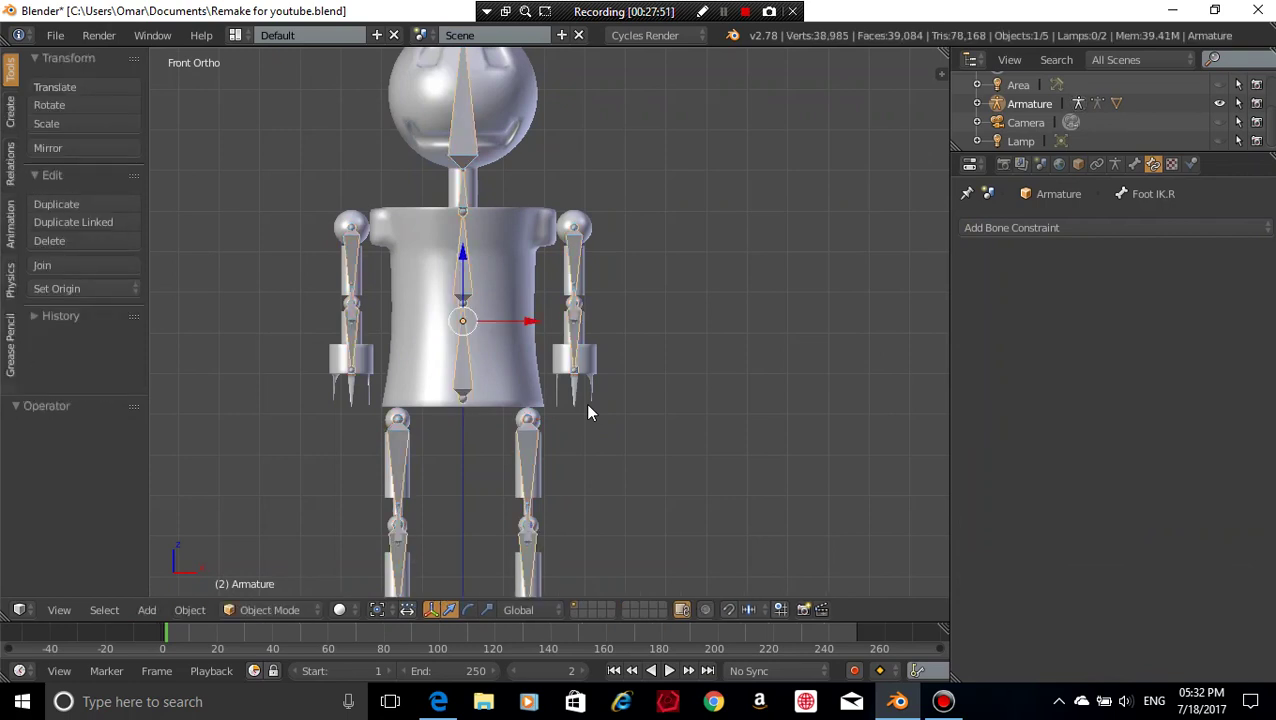
key("ctrl+Tab")
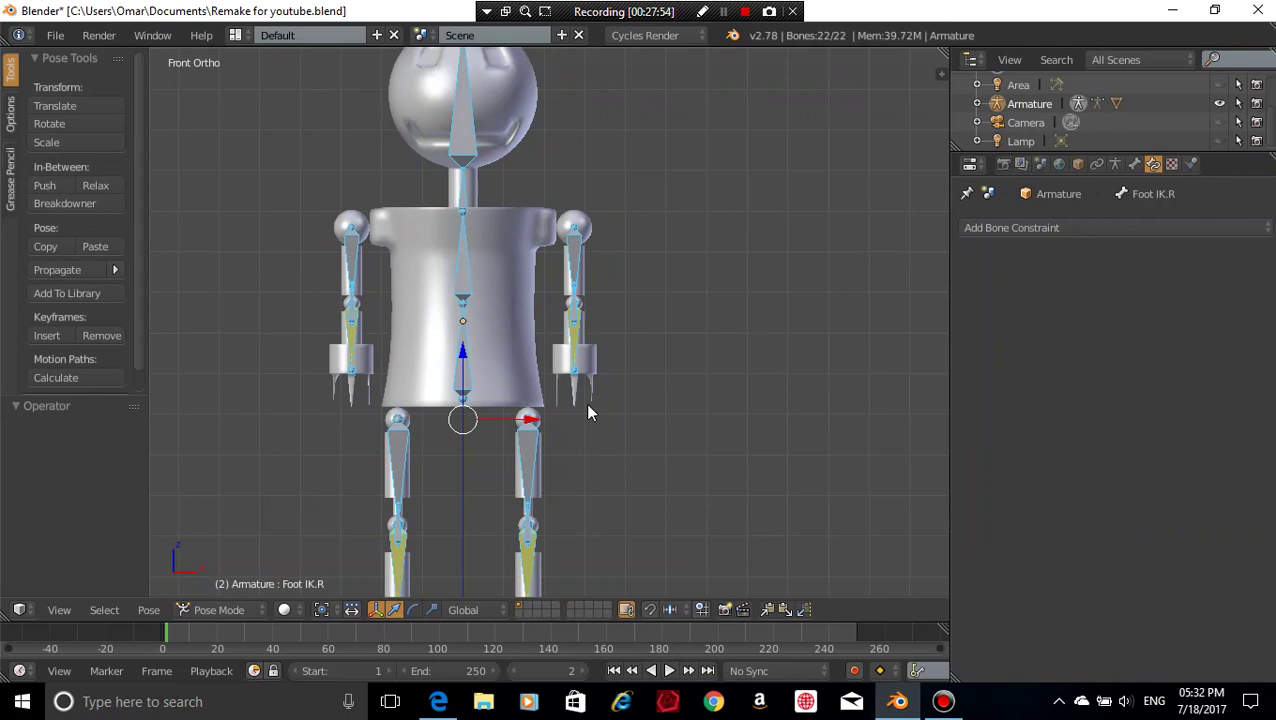
scroll(588, 412, "up", 3)
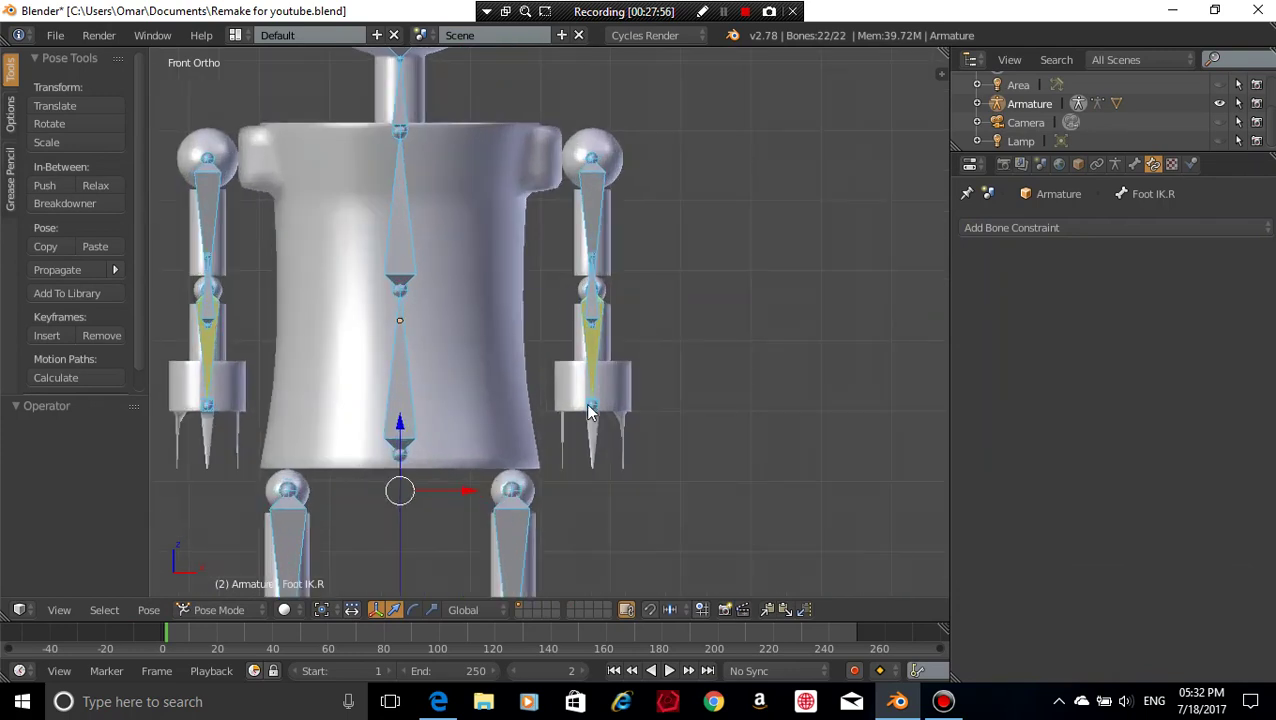
scroll(588, 412, "down", 3)
scroll(567, 412, "up", 4)
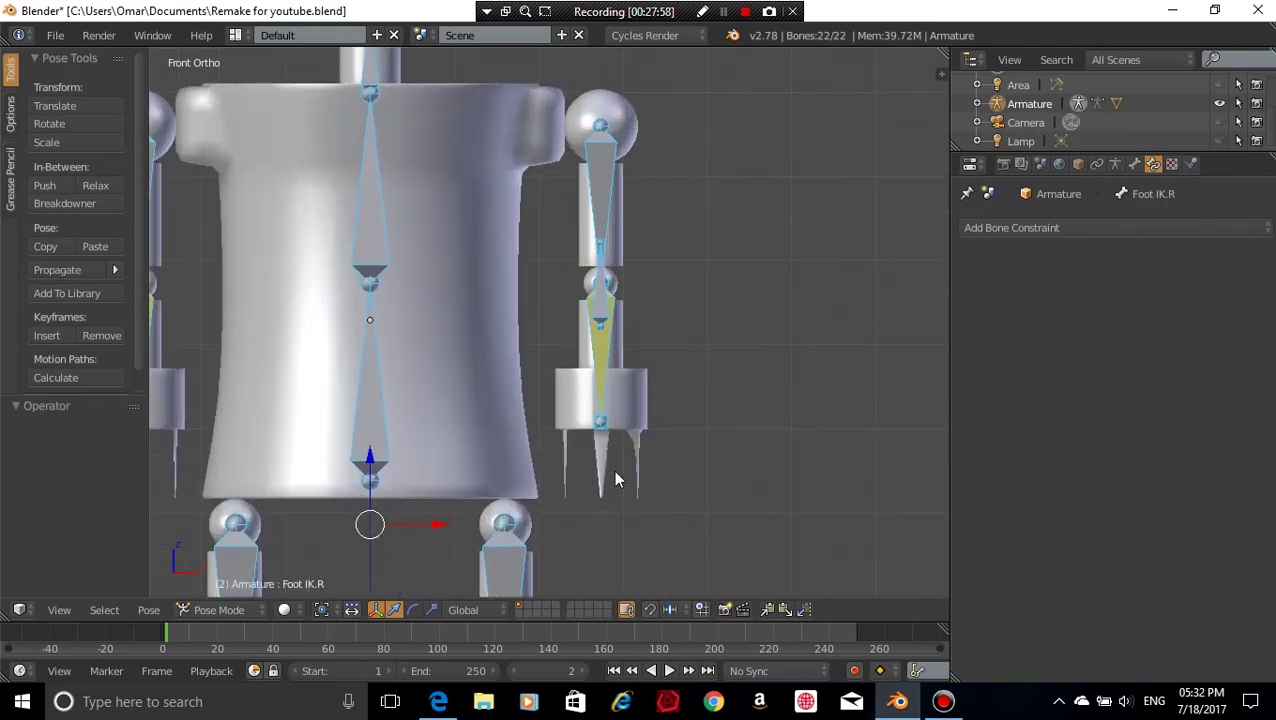
key("Tab")
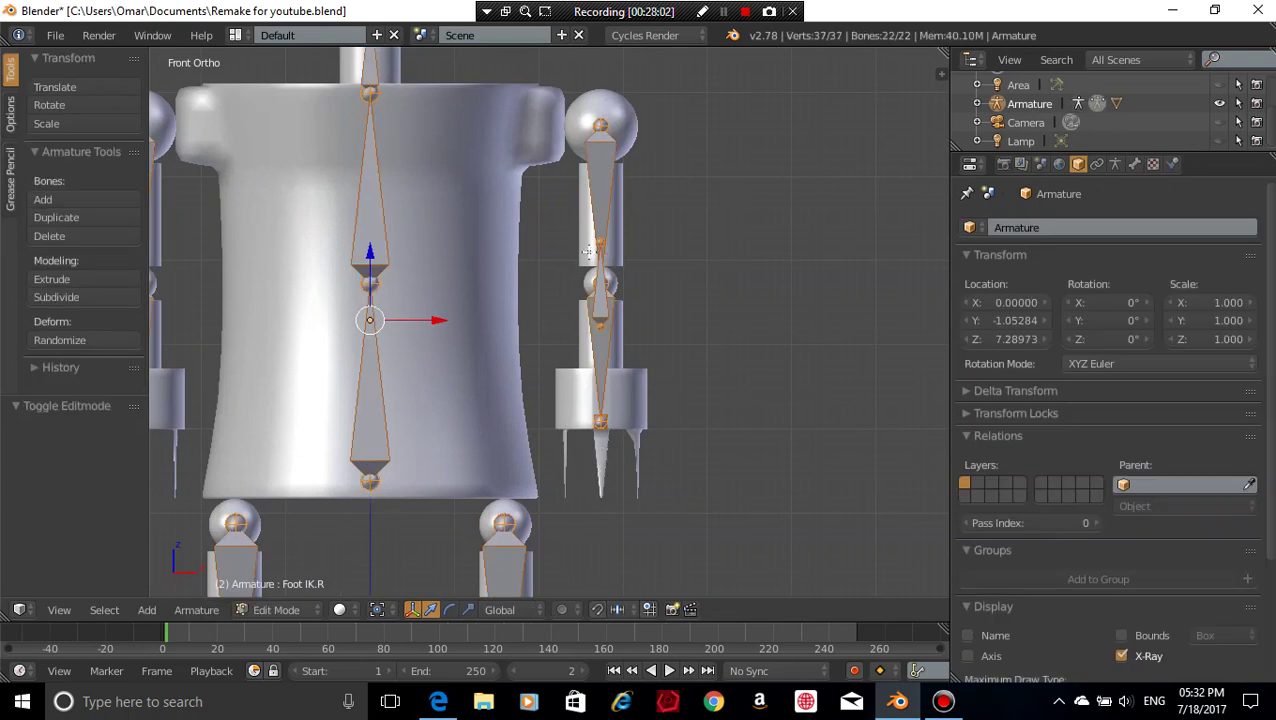
key("ctrl+Tab")
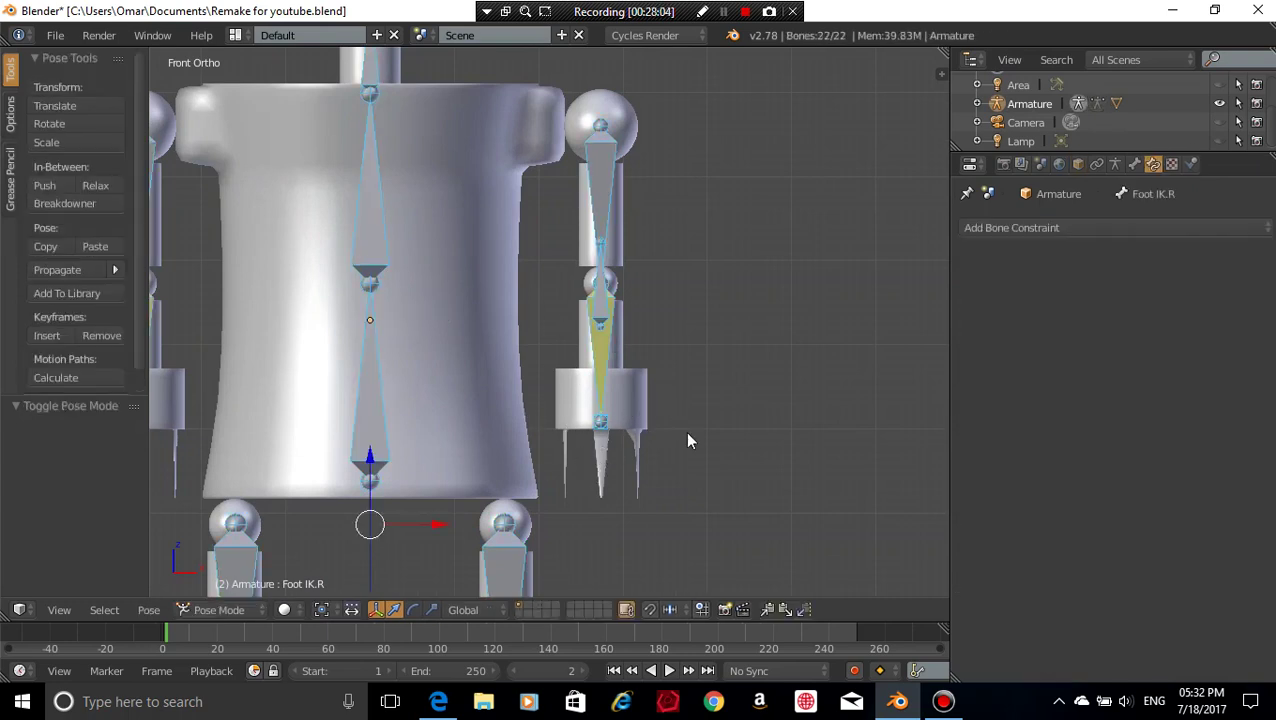
key("Tab")
key("ctrl+Tab")
key("Tab")
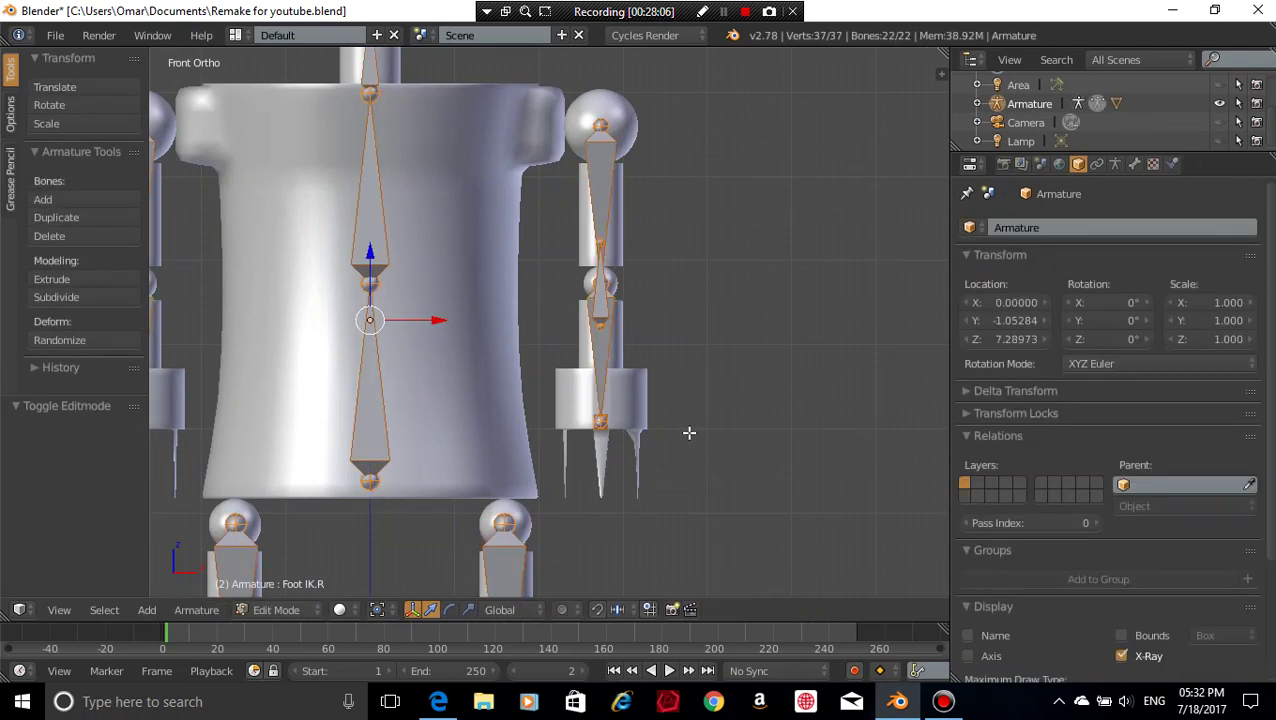
scroll(689, 436, "down", 5)
key("ctrl+Tab")
- Compare the whole skeleton between Edit Mode and Pose Mode from angled views
middle_click_drag(687, 431, 508, 539)
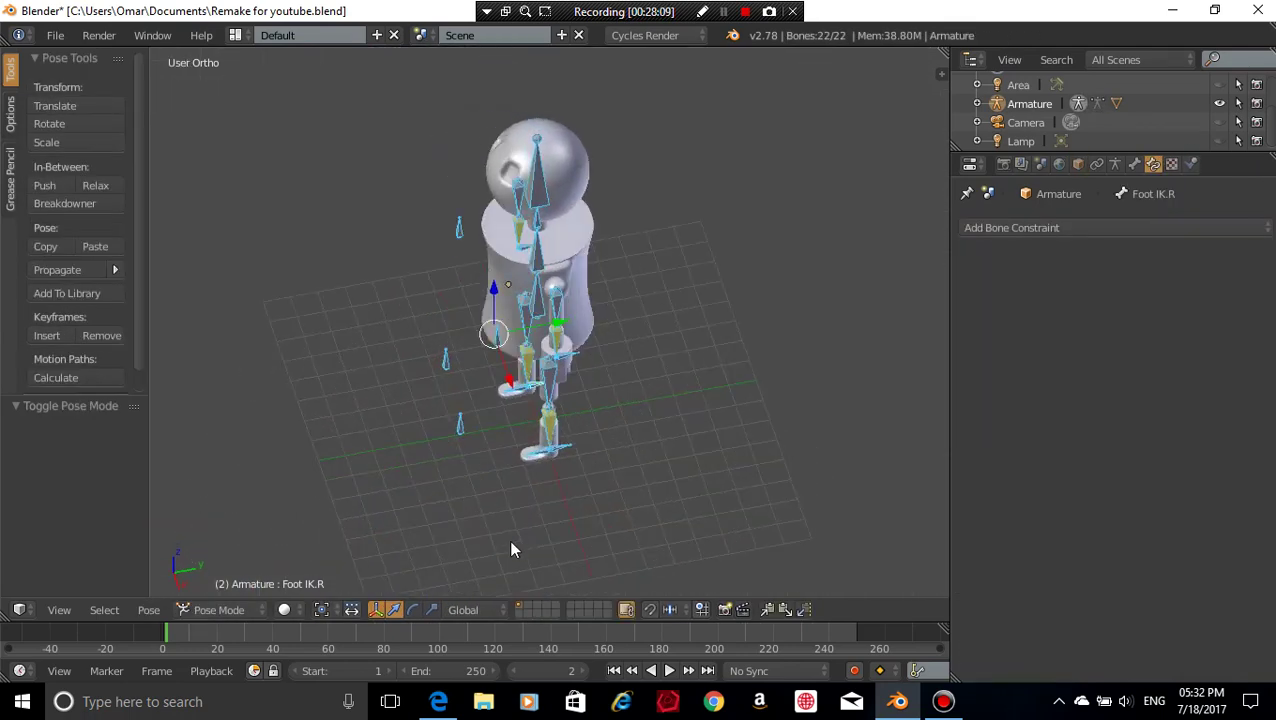
key("Tab")
key("ctrl+Tab")
key("Tab")
middle_click_drag(575, 476, 570, 378)
key("ctrl+Tab")
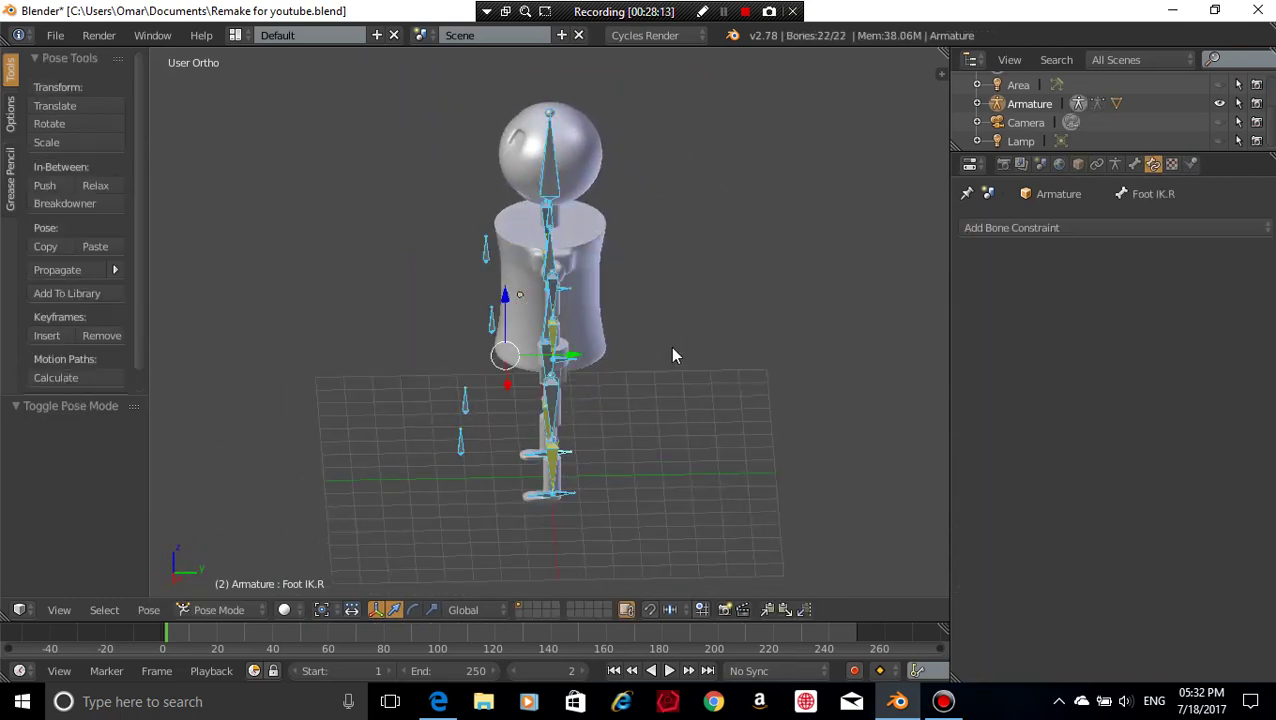
middle_click_drag(694, 339, 785, 394)
- Switch the armature to Edit Mode and clear the bone selection, including the Head bone
key("Tab")
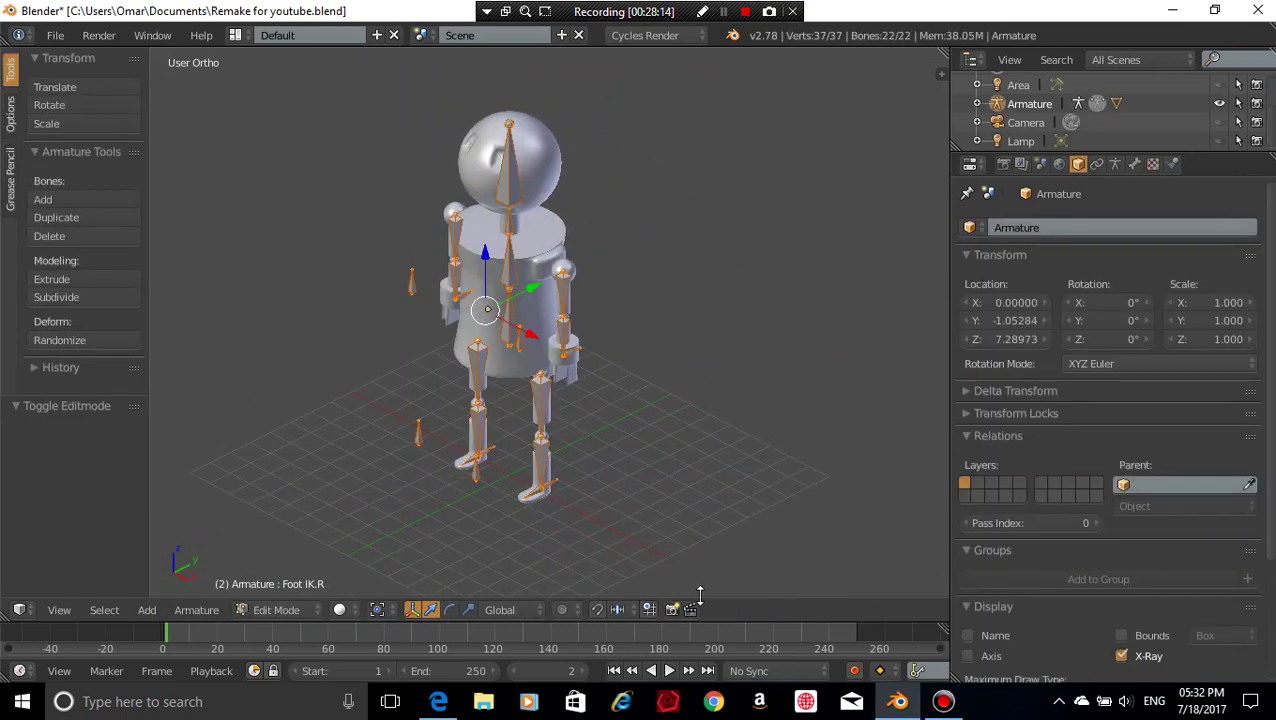
key("a")
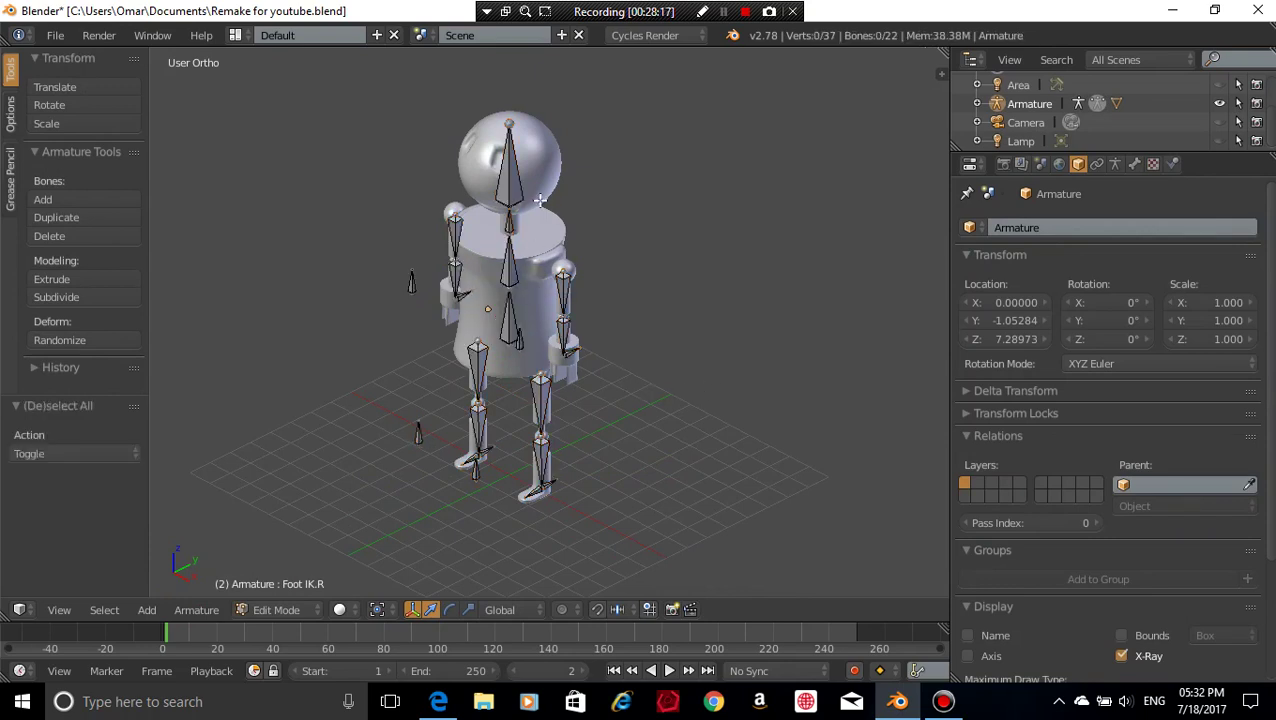
right_click(518, 168)
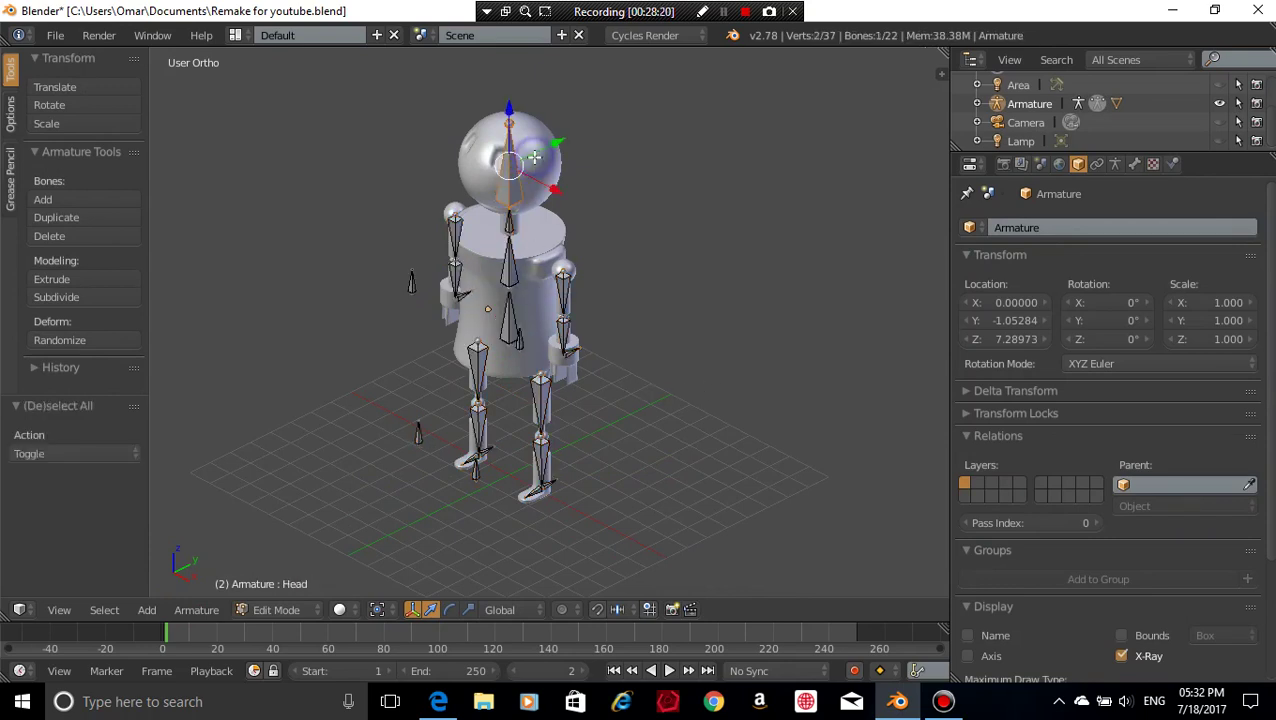
middle_click_drag(743, 356, 806, 256)
key("a")
middle_click_drag(703, 293, 635, 375)
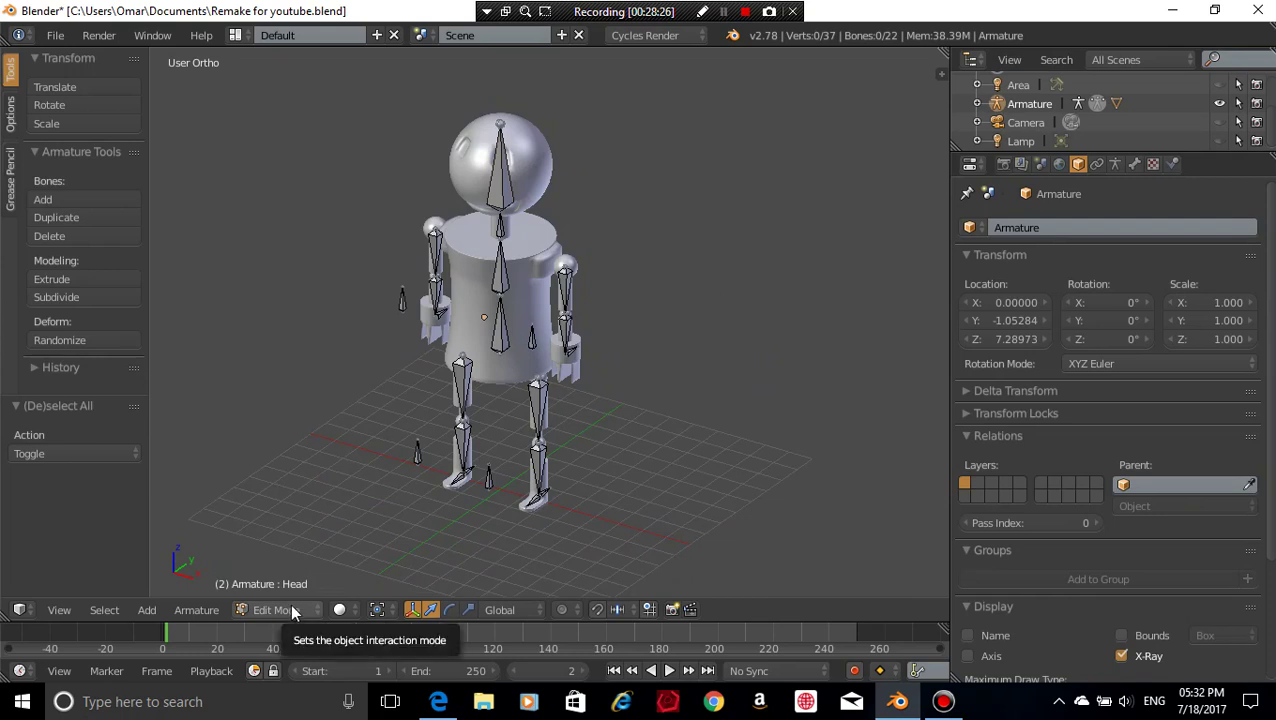
- Examine the bone properties of Elbow.L, down to its Relations and Deform settings
right_click(535, 340)
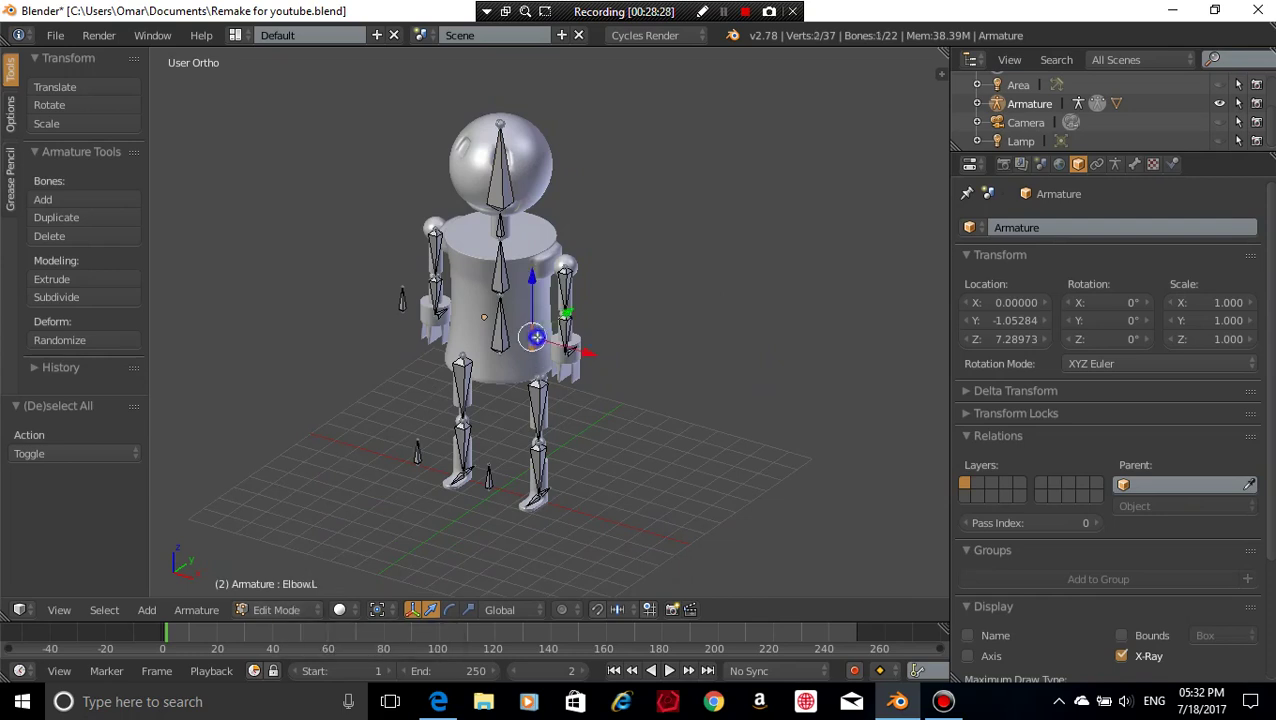
left_click(1134, 164)
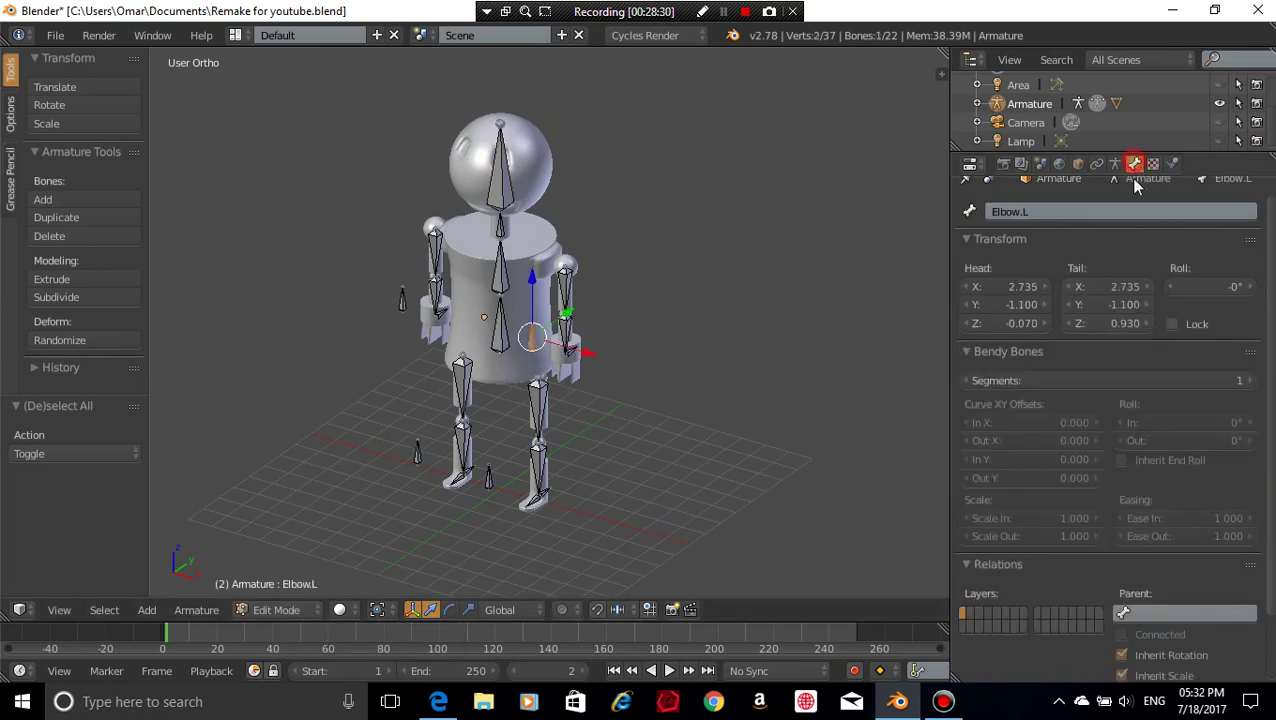
scroll(1119, 374, "down", 2)
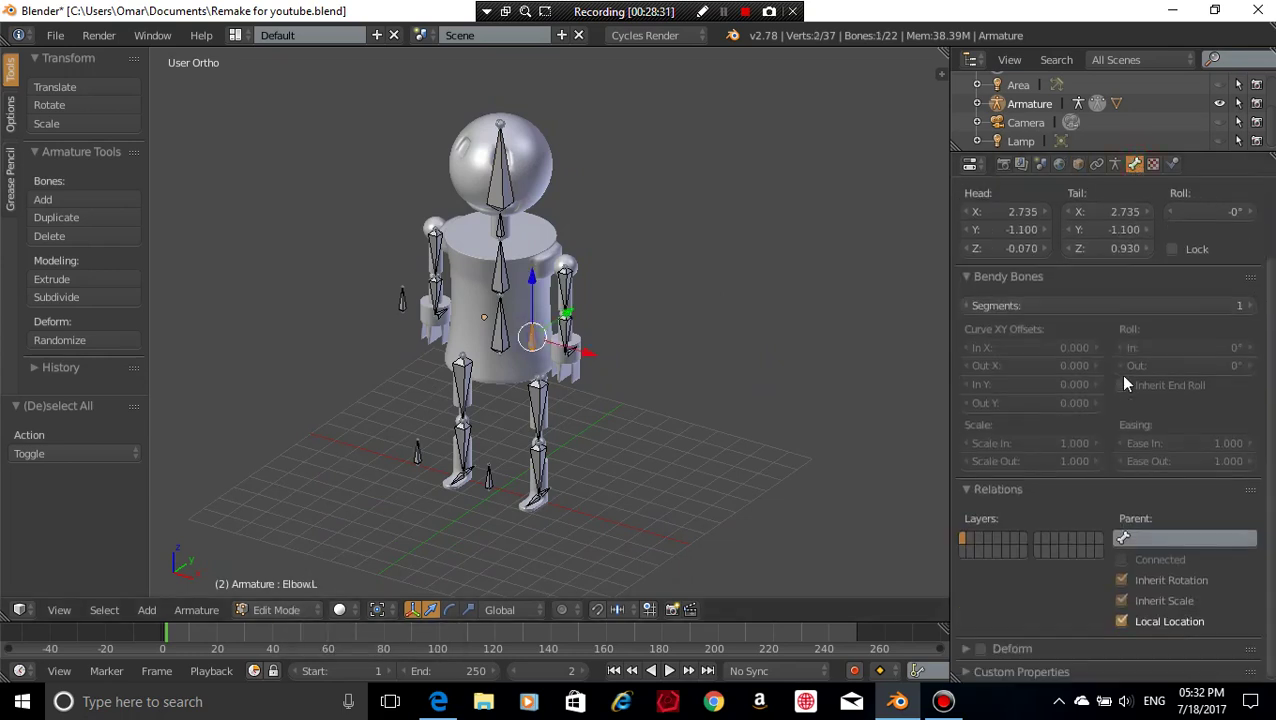
- Return the armature to Pose Mode and deselect all bones
left_click(284, 610)
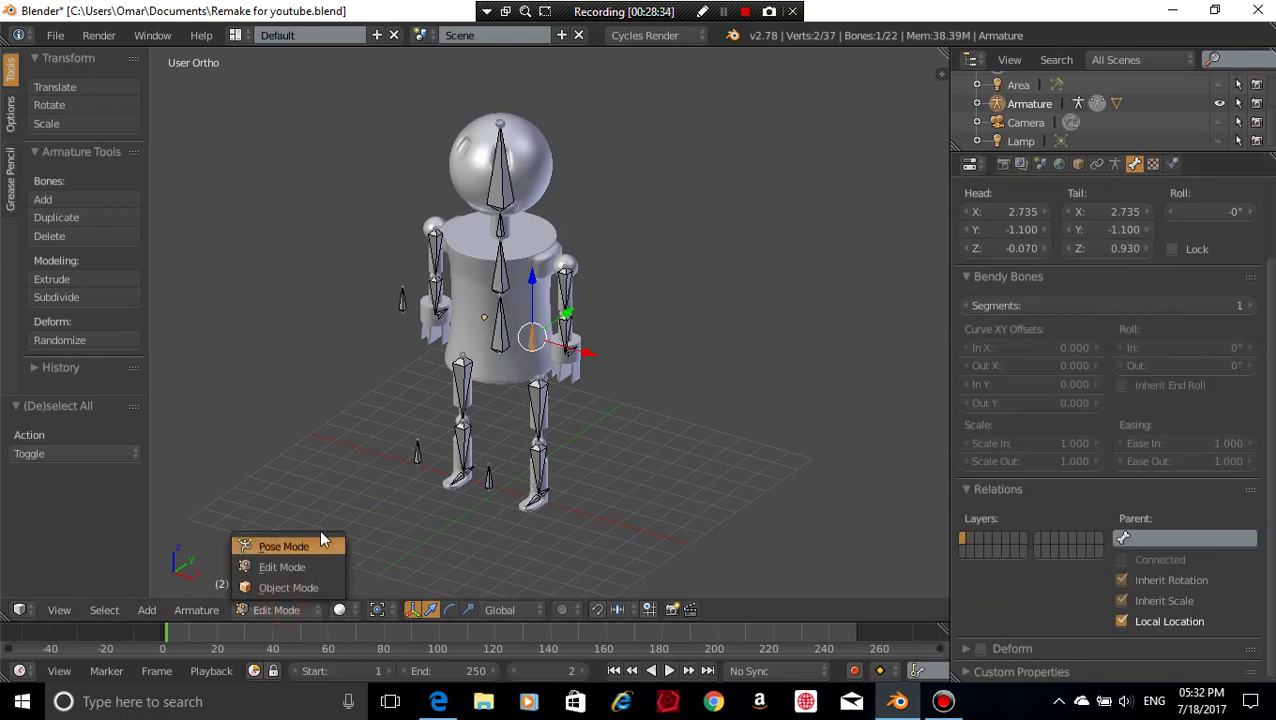
left_click(294, 548)
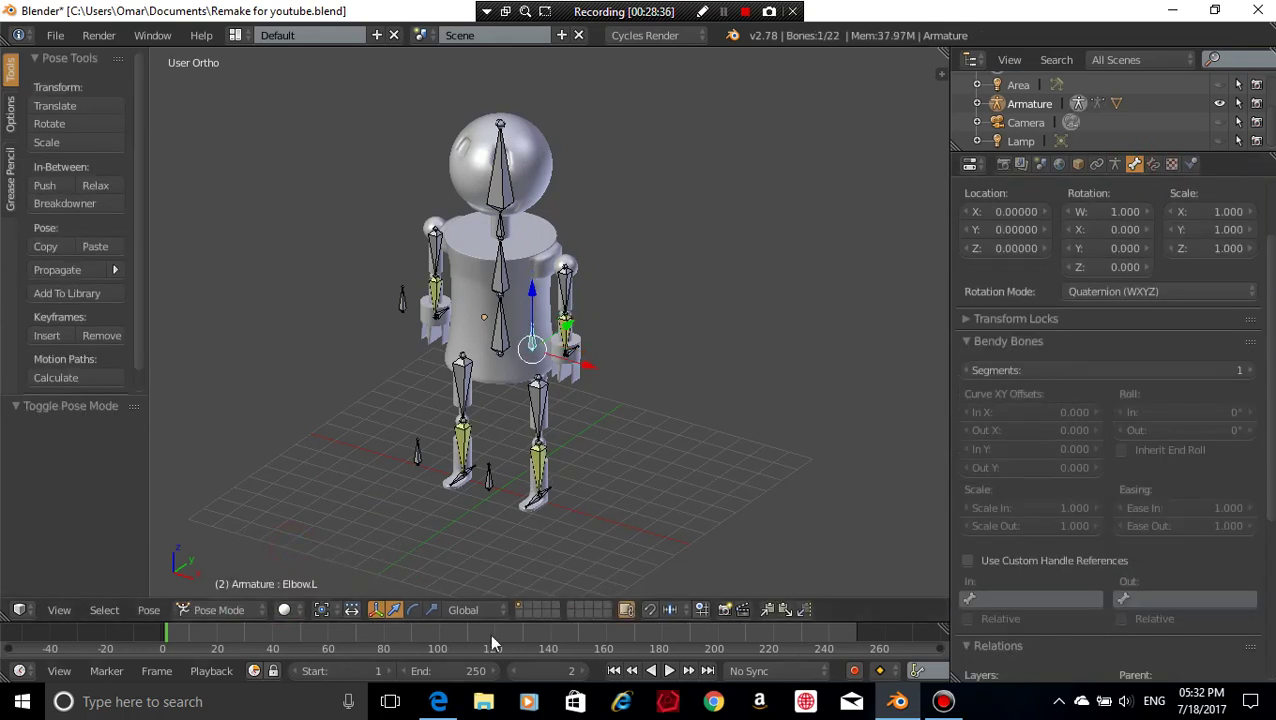
key("a")
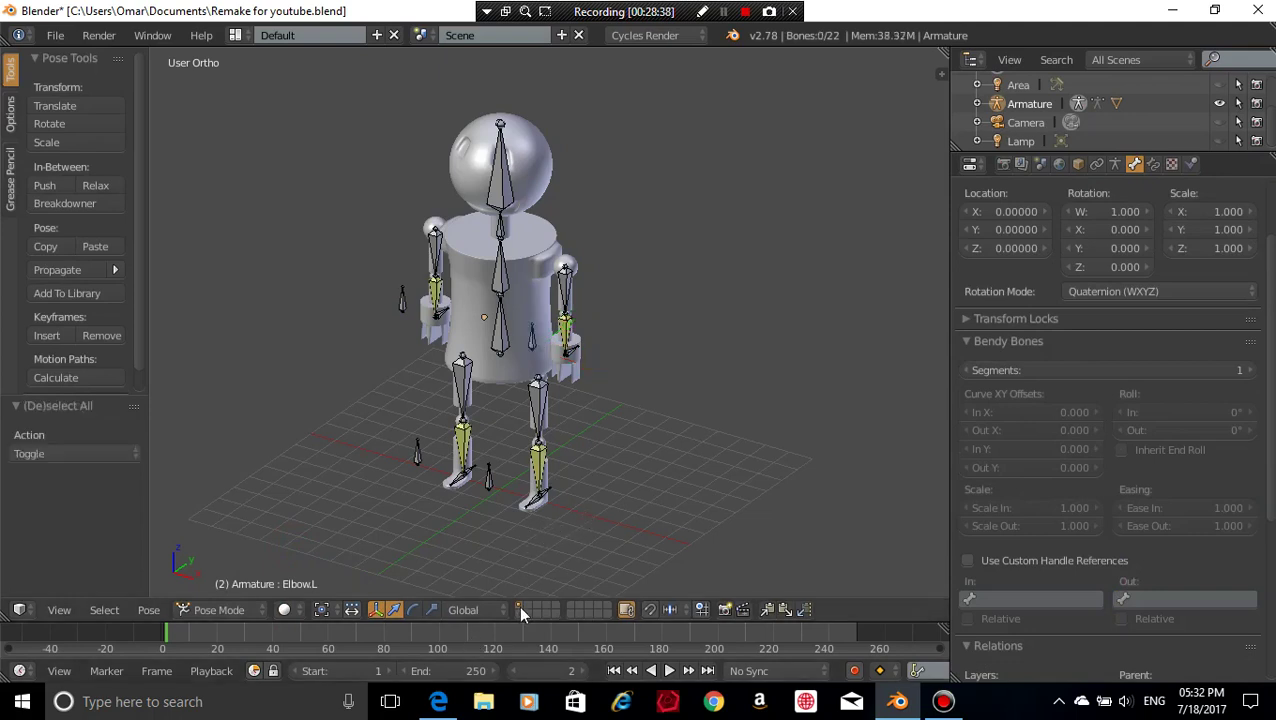
- Snap the 3D cursor to the scene centre while an empty layer is shown, and return to the robot's layer
left_click(520, 612)
left_click(289, 605)
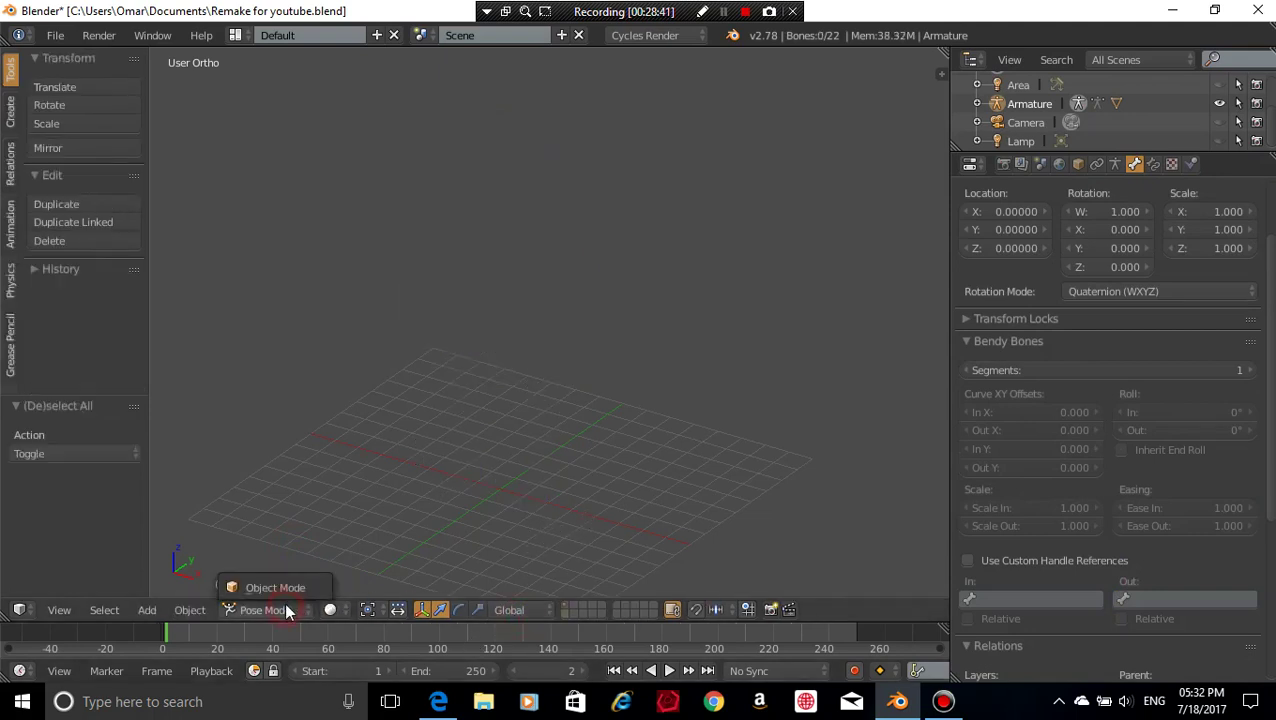
left_click(295, 590)
middle_click_drag(384, 581, 588, 380)
key("shift+s")
left_click(546, 503)
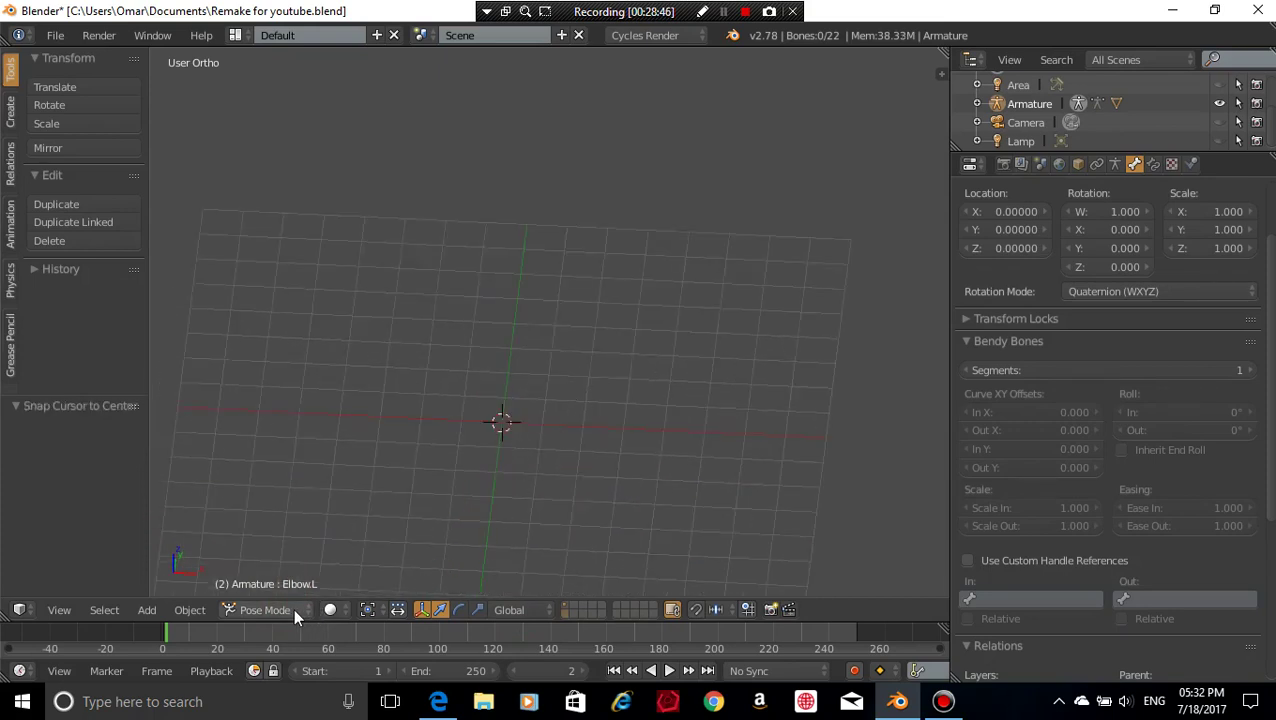
scroll(690, 458, "down", 2)
scroll(690, 458, "down", 3)
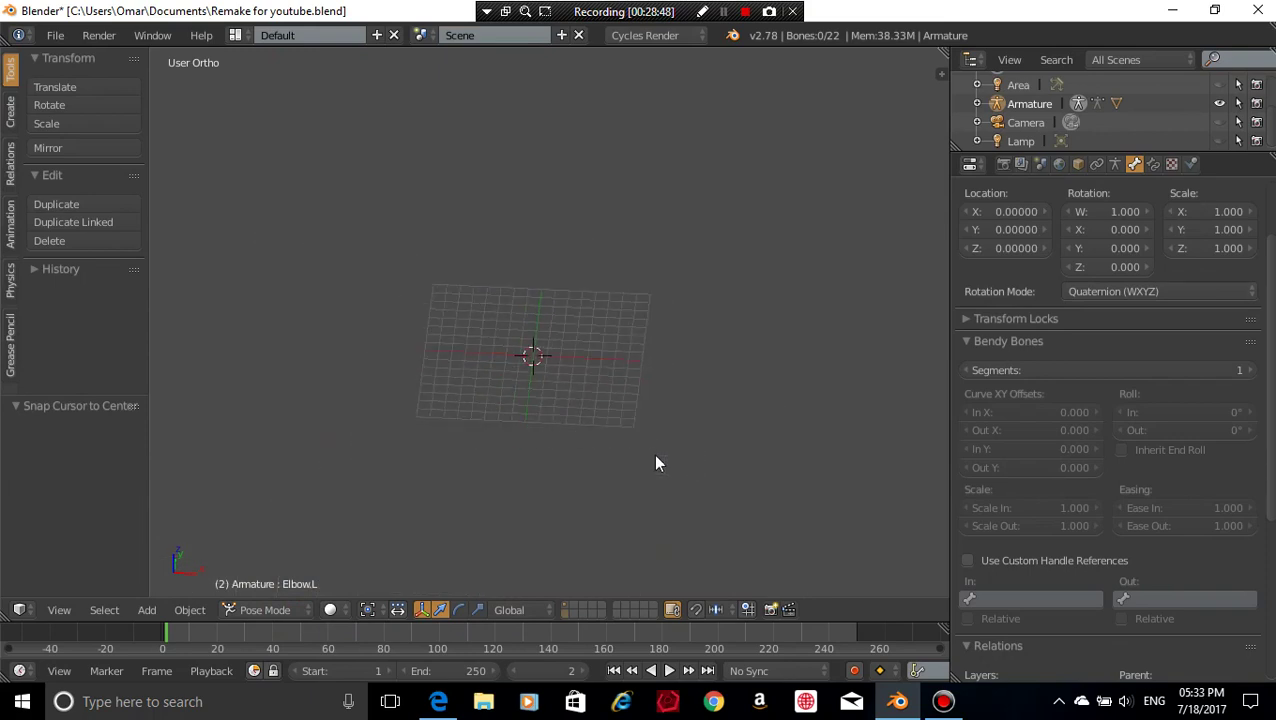
left_click(564, 612)
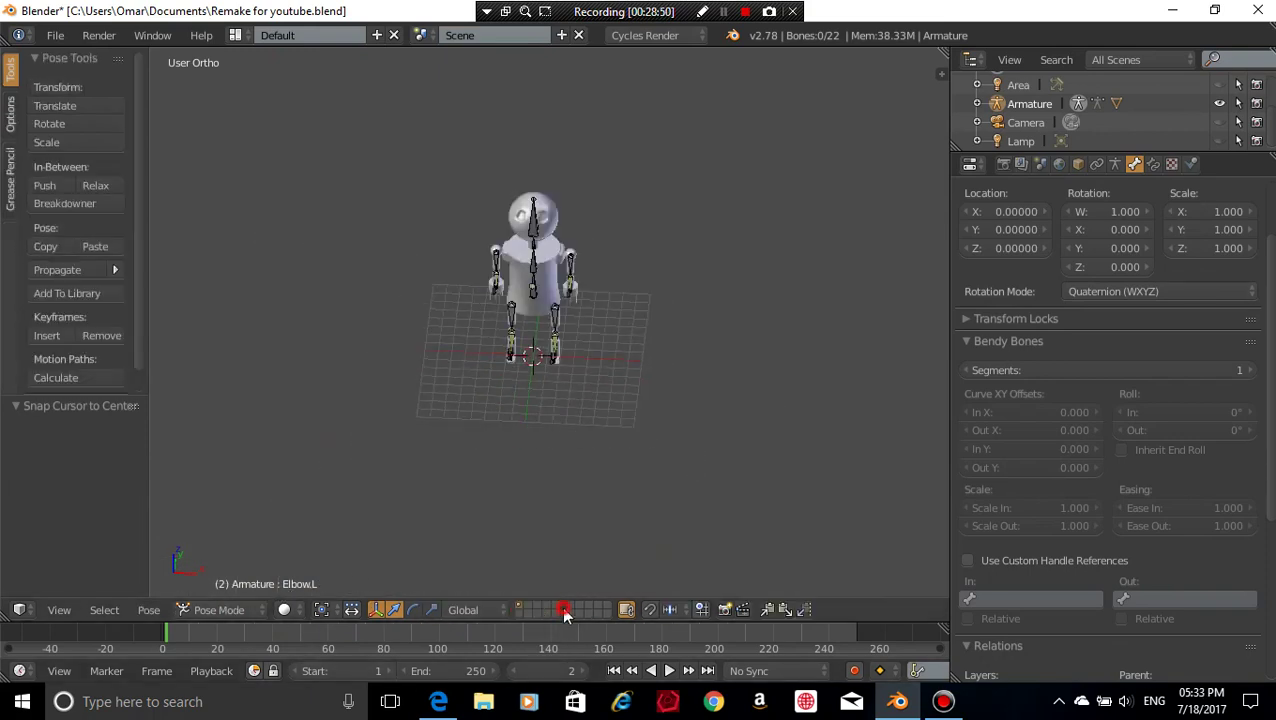
- Examine the 3D cursor's position between the robot's feet in Pose Mode, in Edit Mode and against the empty layer's grid
middle_click_drag(610, 346, 611, 309)
scroll(610, 310, "up", 5)
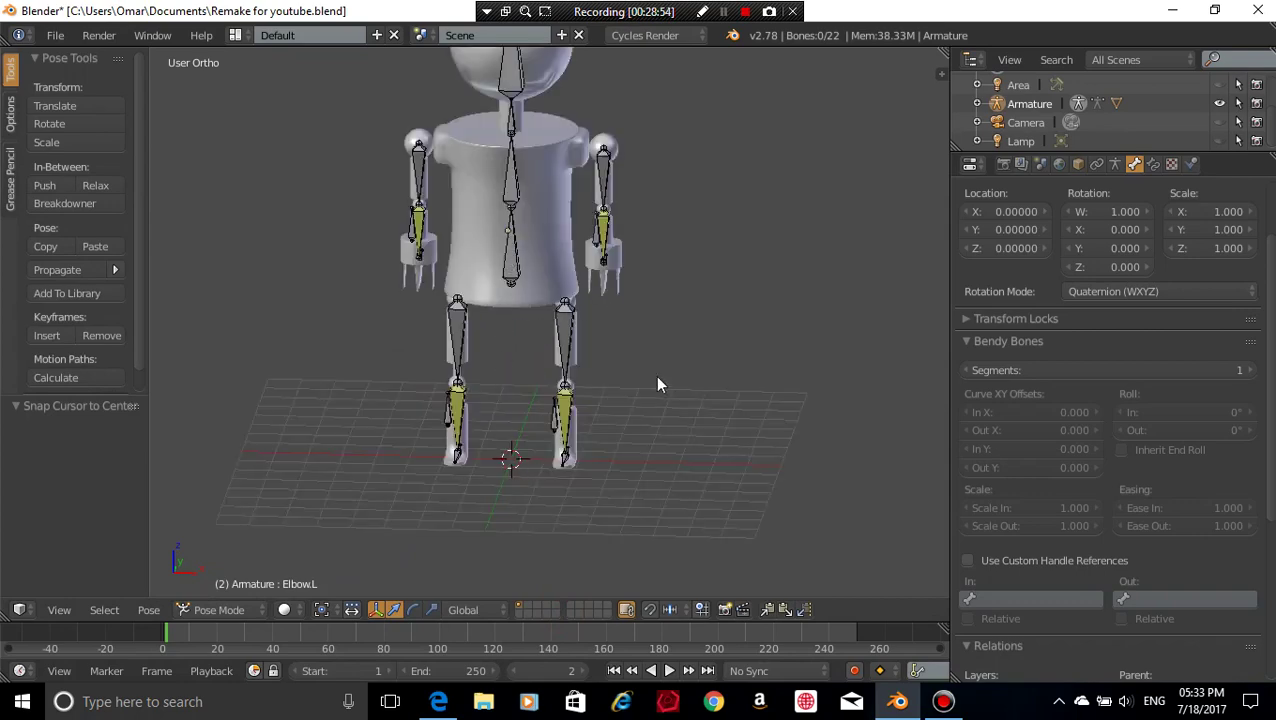
middle_click_drag(655, 375, 480, 445)
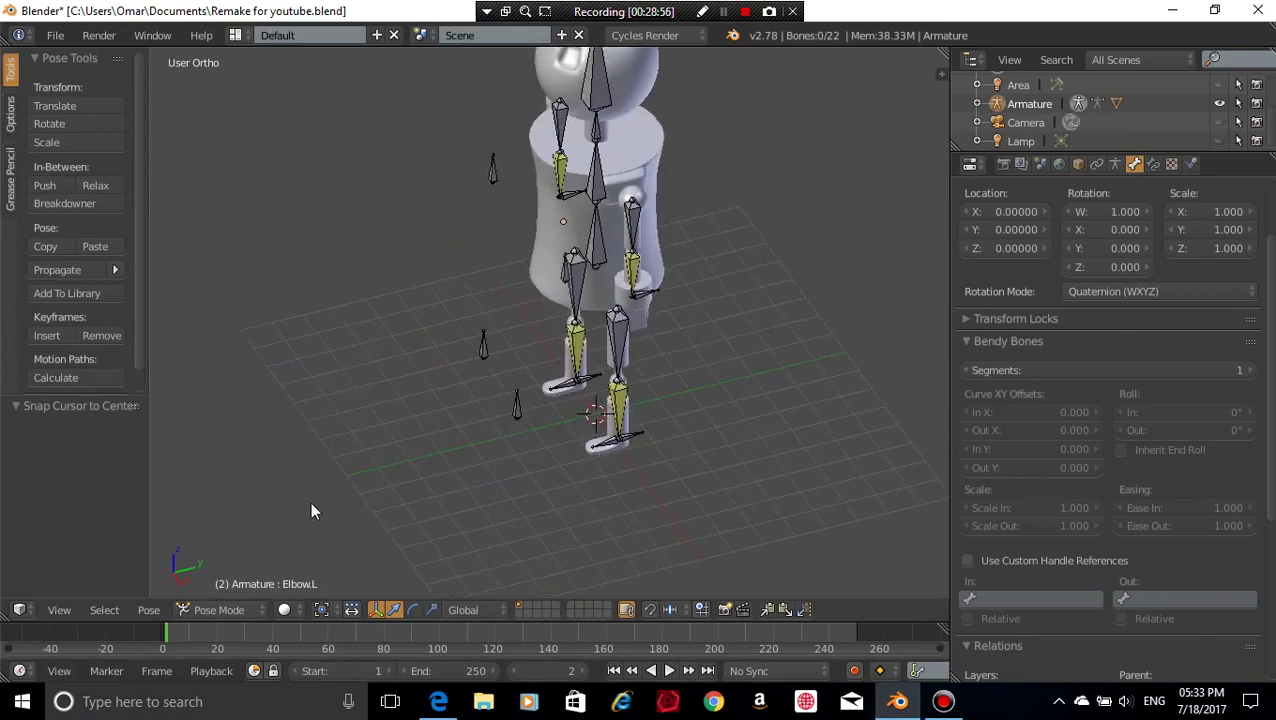
key("Tab")
middle_click_drag(615, 392, 668, 396)
key("Tab")
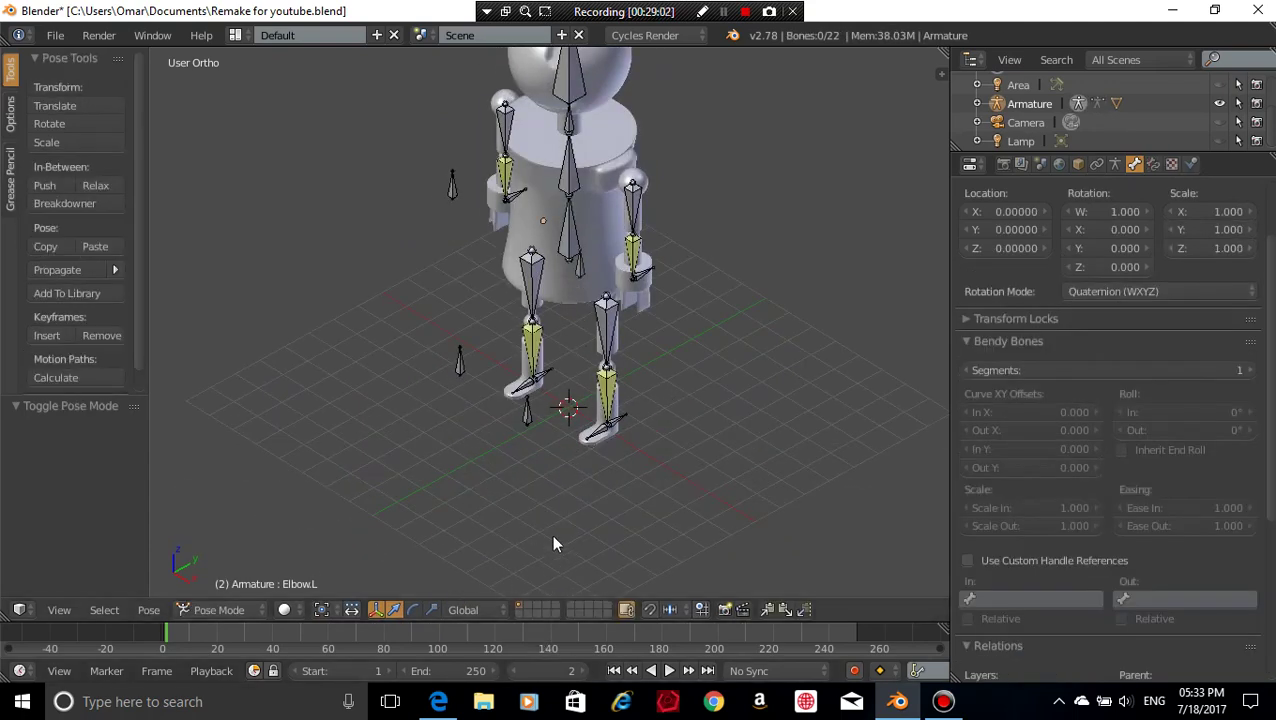
left_click(519, 612)
middle_click_drag(688, 472, 643, 439)
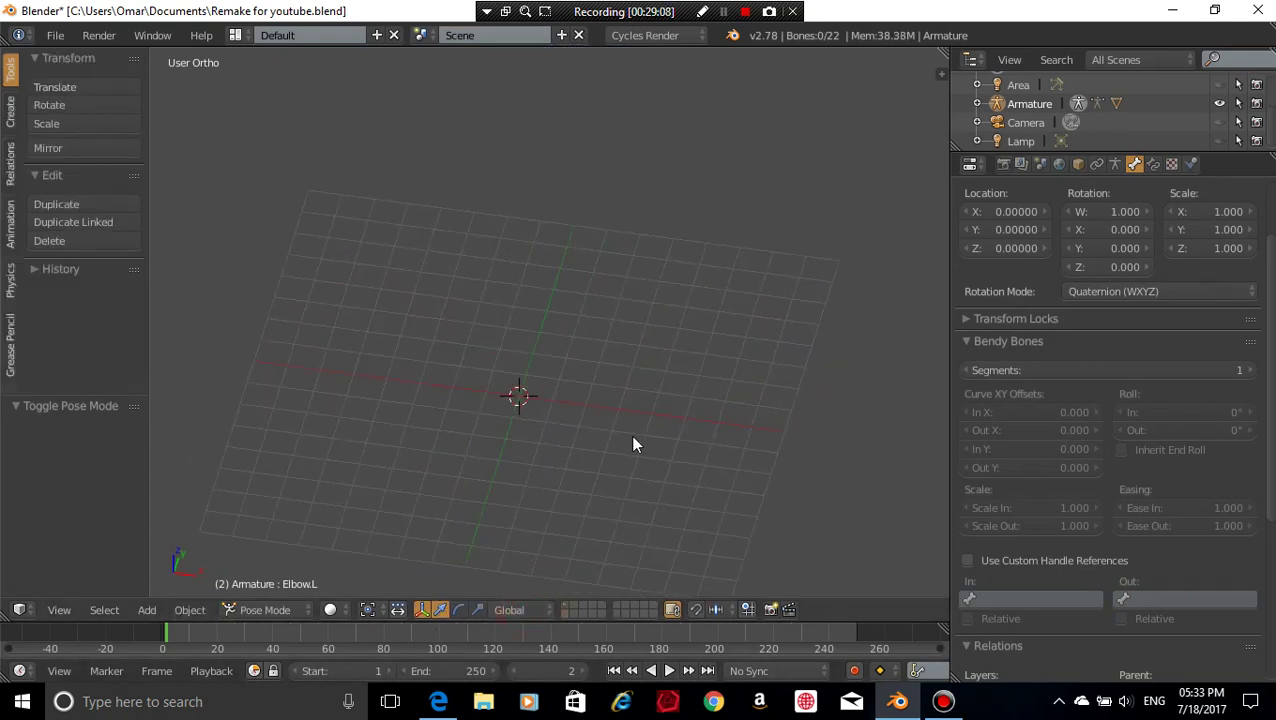
left_click(568, 604)
middle_click_drag(568, 604, 556, 270)
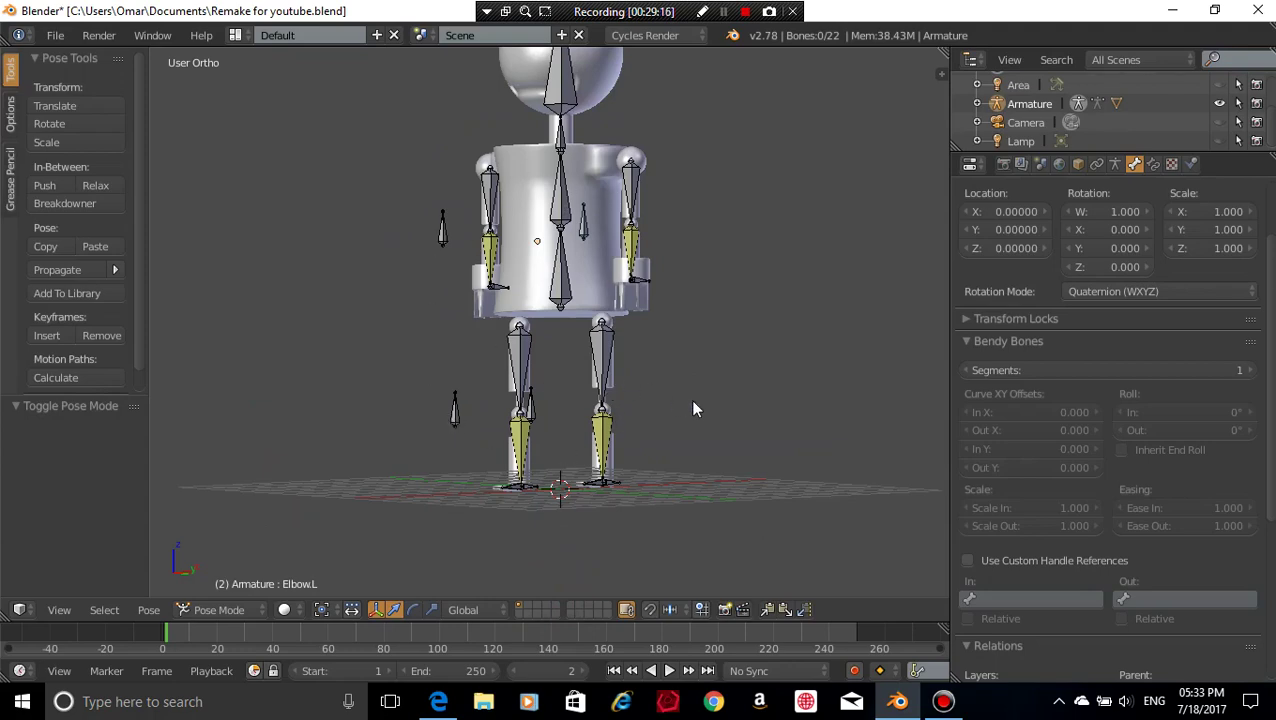
middle_click_drag(697, 409, 588, 471)
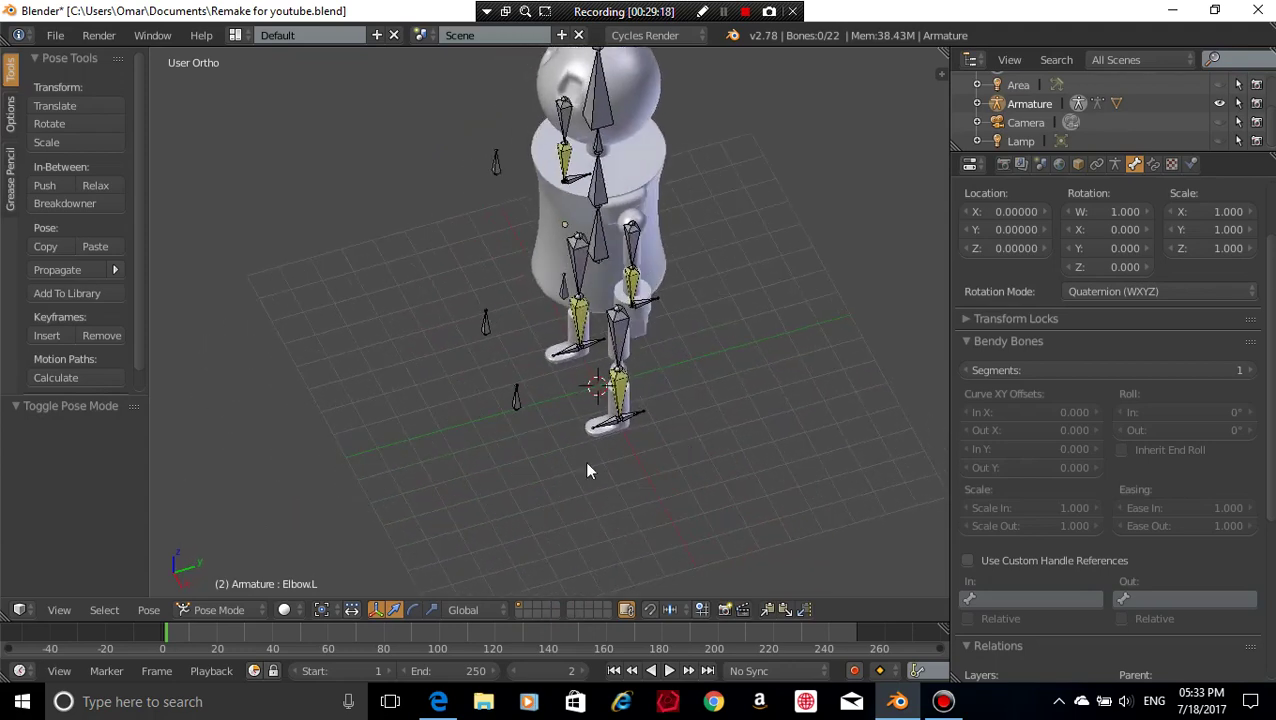
- Switch the armature to Edit Mode and add a new bone at the 3D cursor between the feet
left_click(216, 612)
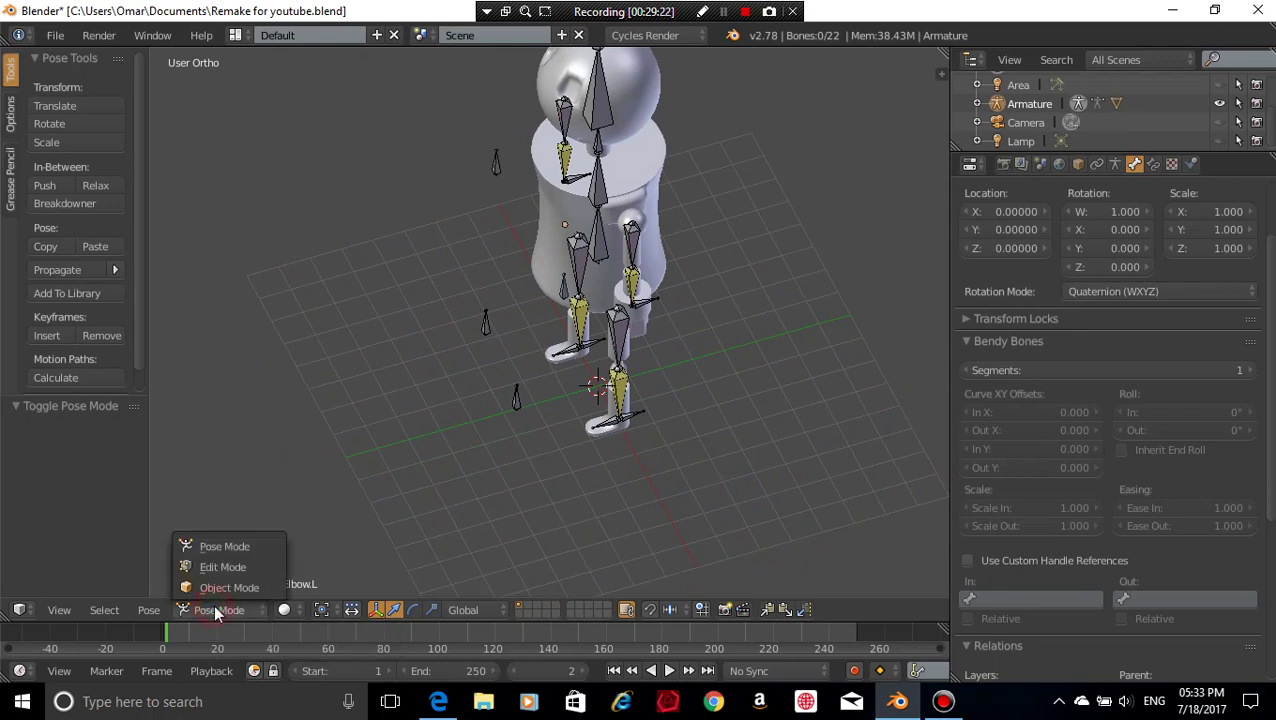
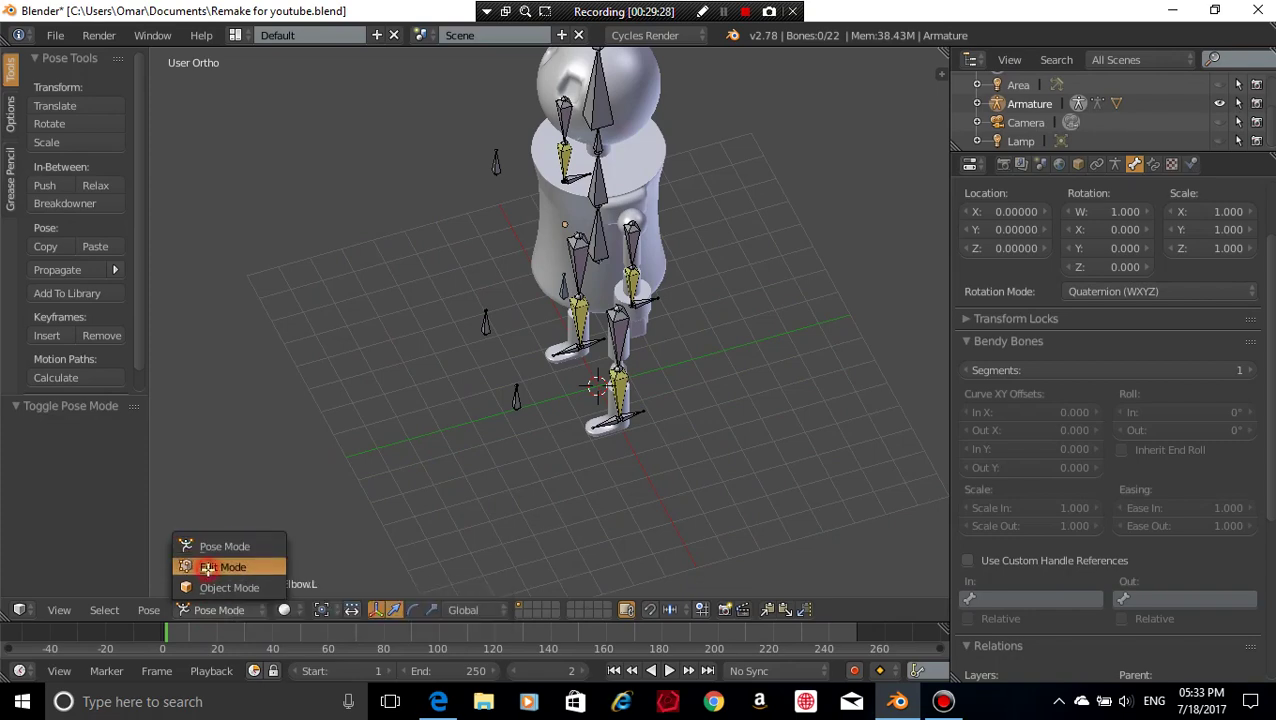
left_click(222, 566)
scroll(660, 425, "up", 2)
middle_click_drag(792, 355, 719, 315, "shift")
key("shift+a")
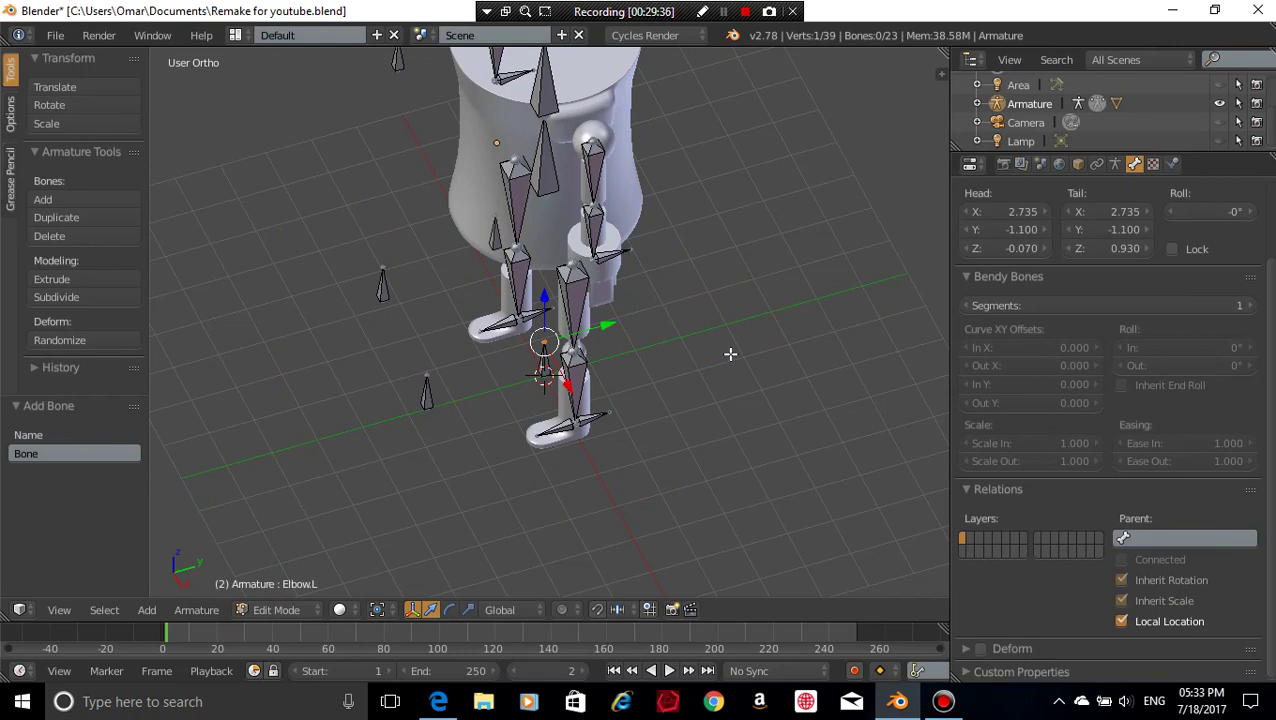
- Rotate the new bone between the feet 90° about the X axis
key("r")
type("x")
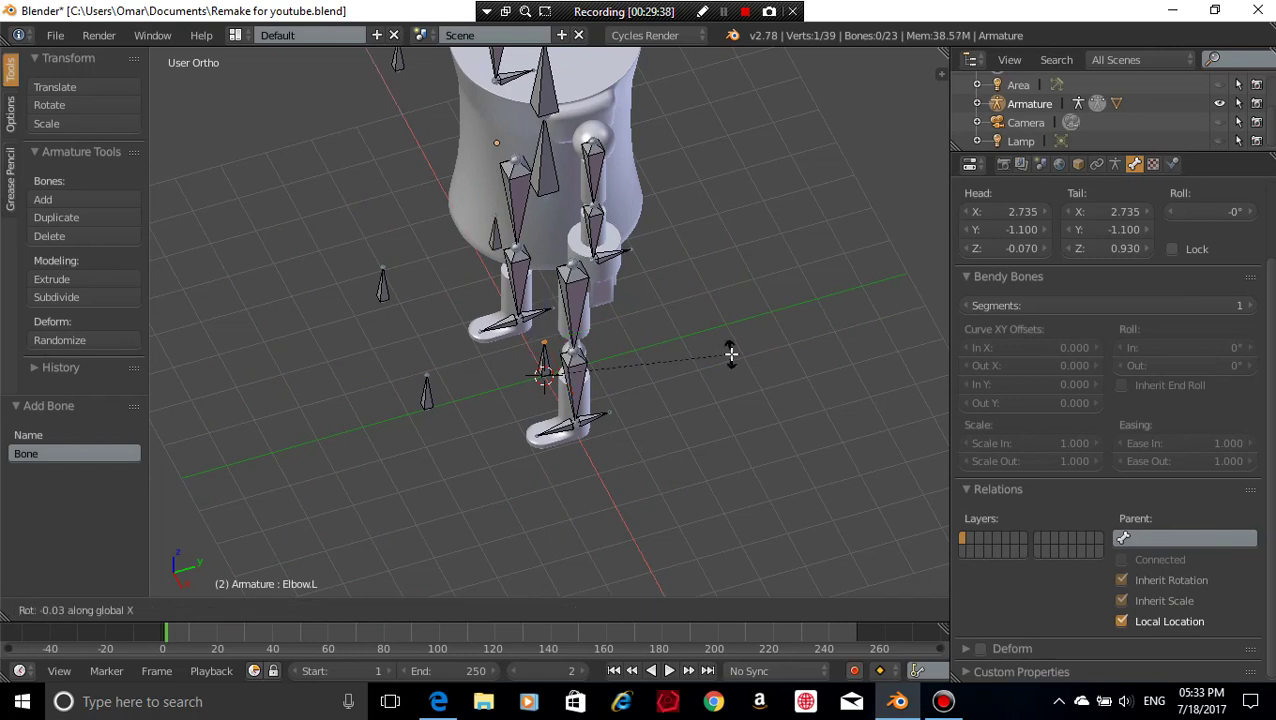
type("90")
key("Return")
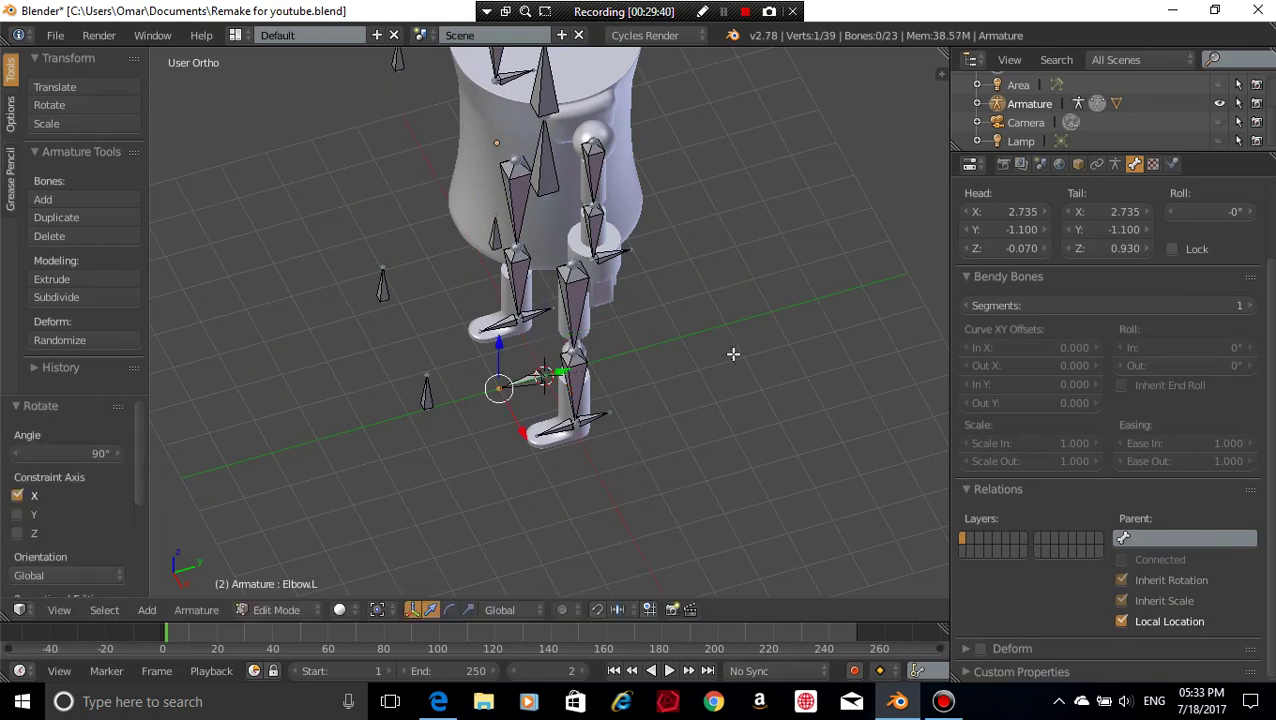
- Select the whole new bone and enlarge it by a factor of about 1.73 and again by about 1.53
right_click(522, 385)
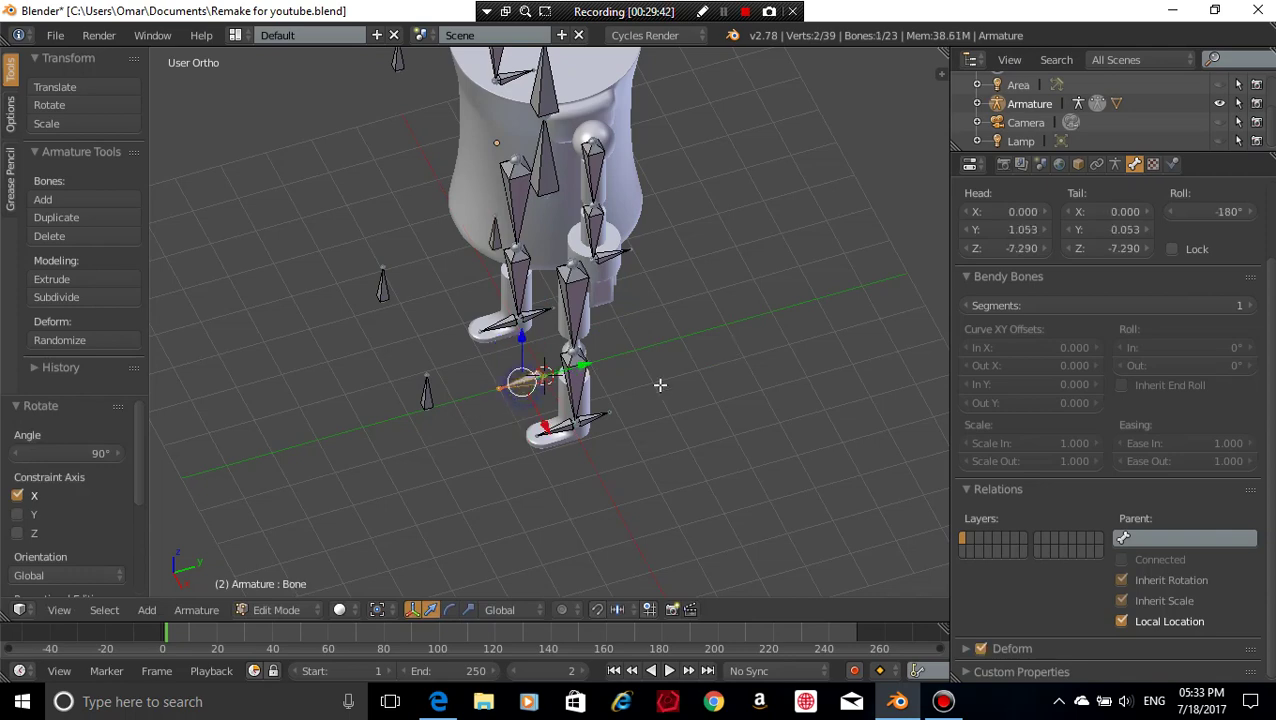
key("s")
left_click(834, 336)
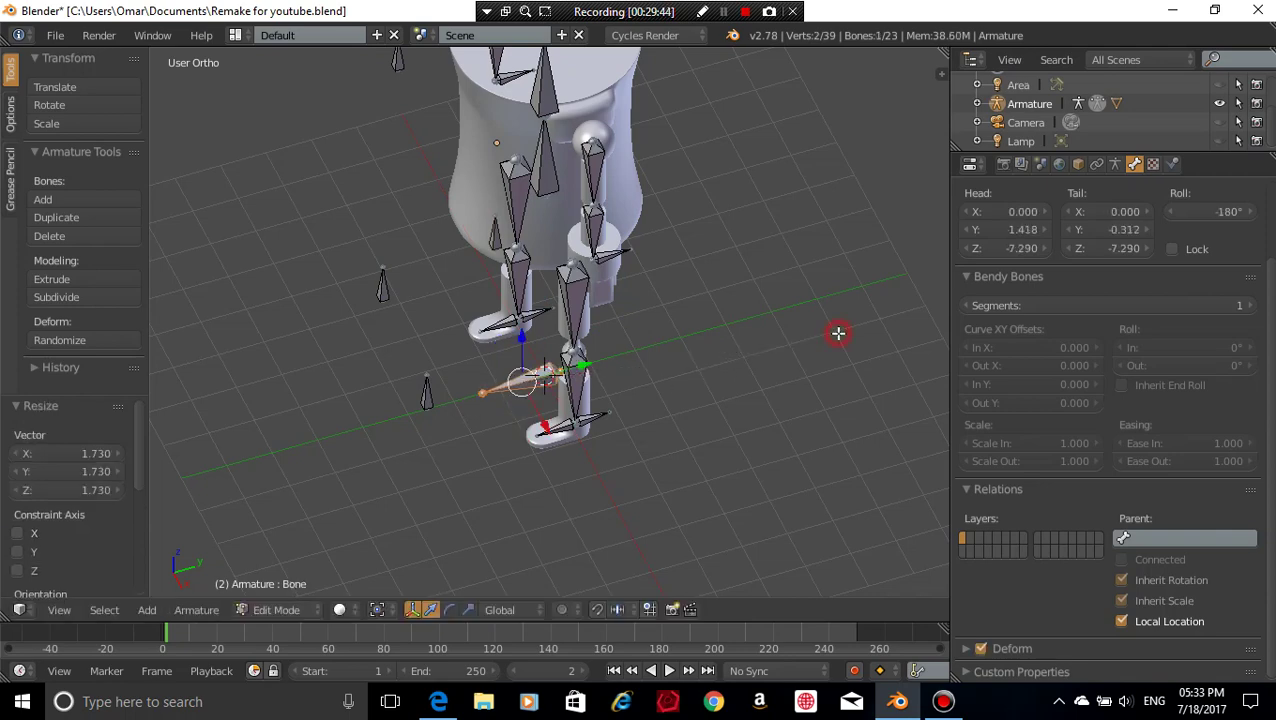
mouse_move(834, 336)
middle_mouse_down()
mouse_move(912, 290)
mouse_move(968, 285)
mouse_move(816, 349)
middle_mouse_up()
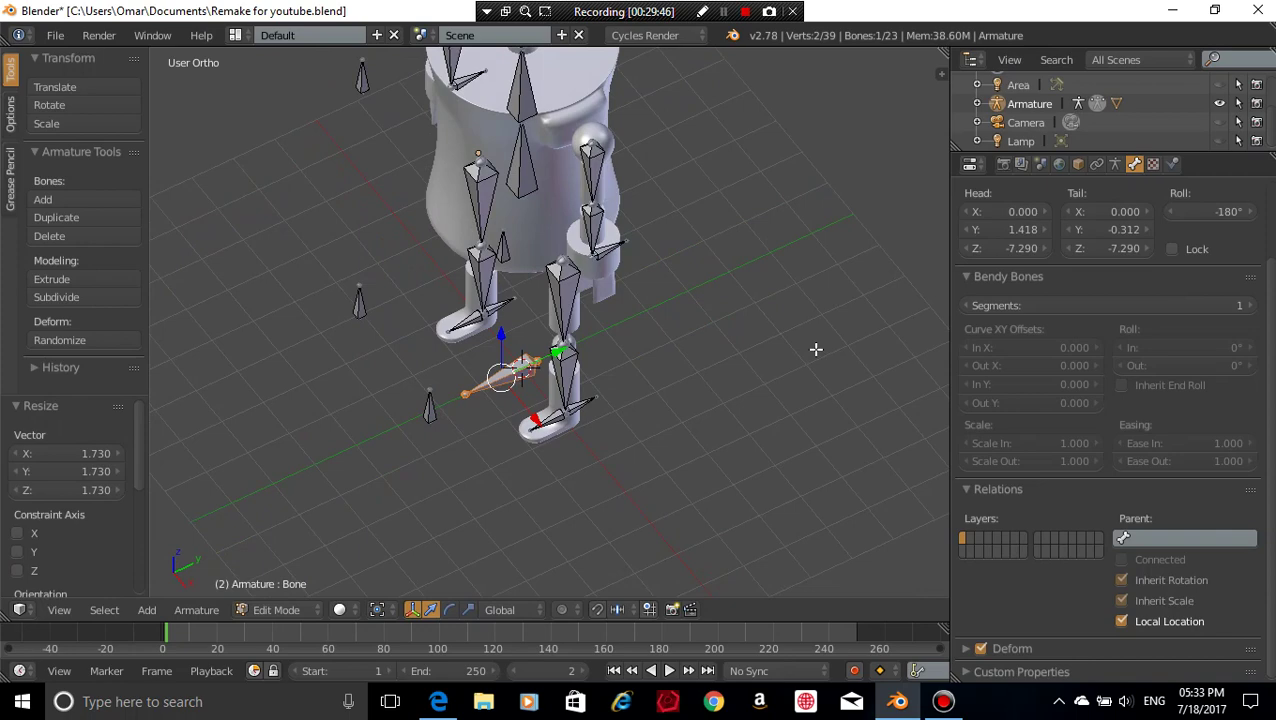
key("s")
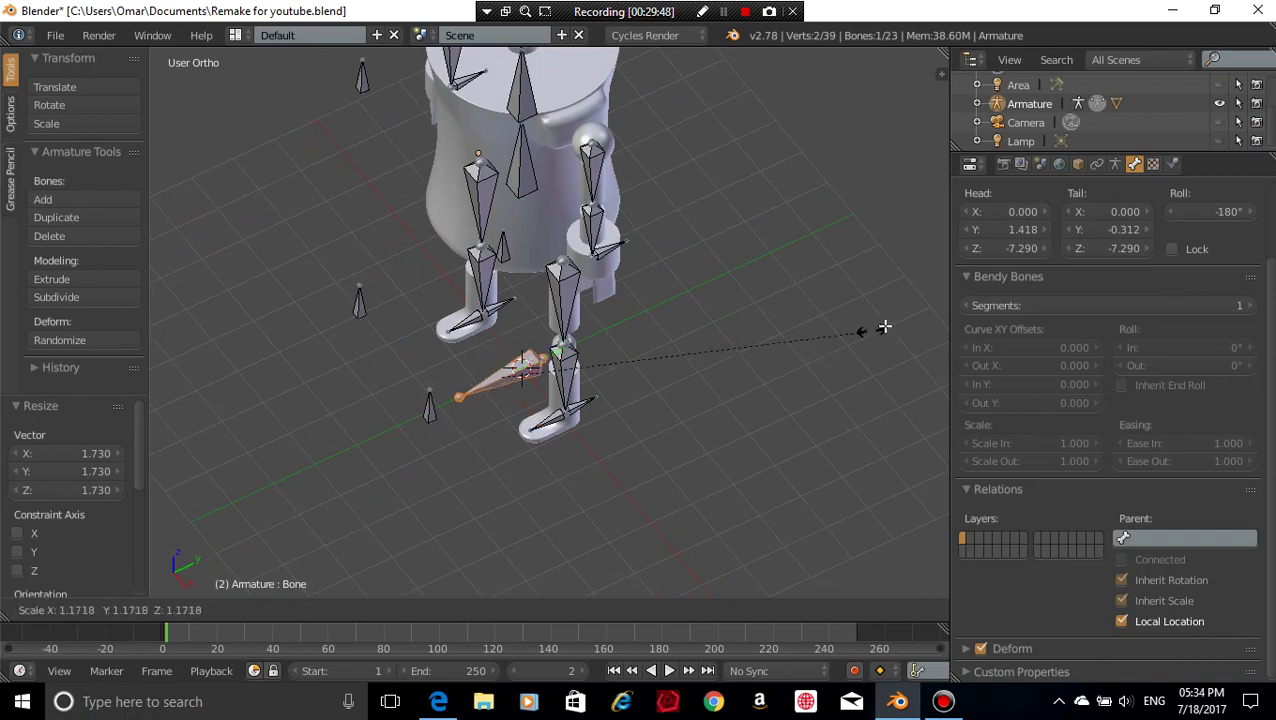
left_click(184, 295)
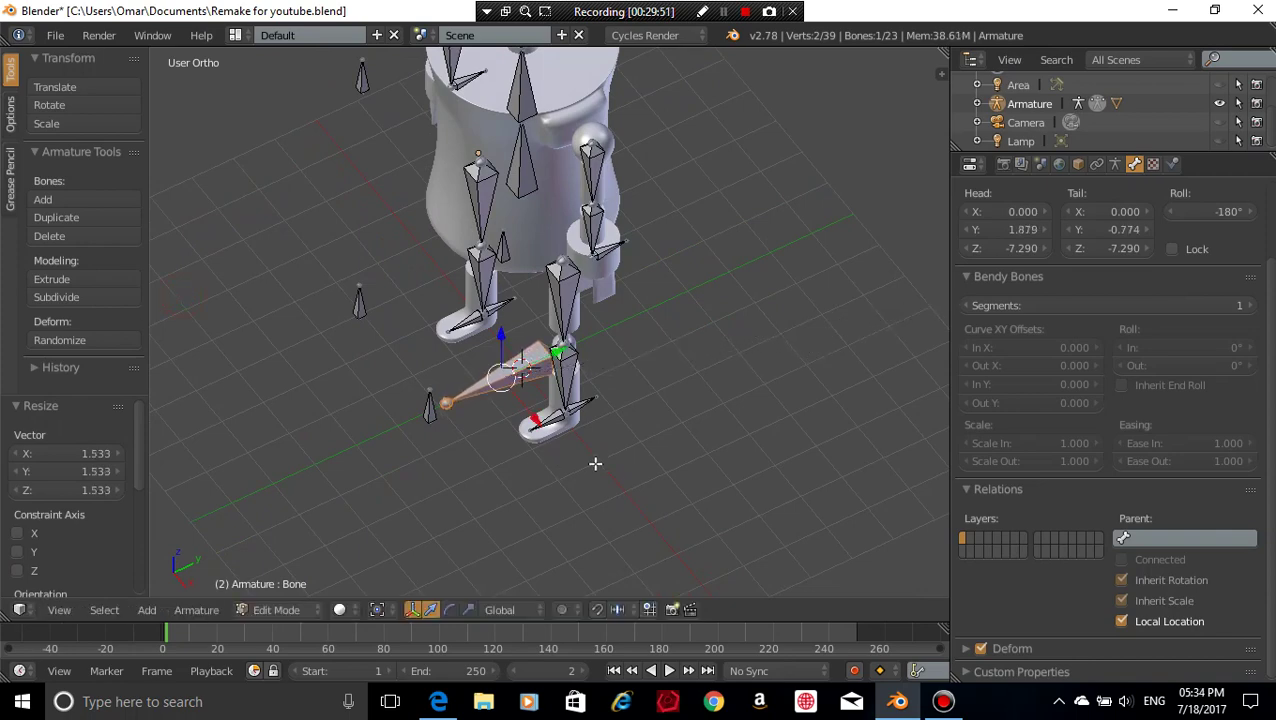
- Parent both Upper Leg bones and both Upper Arm bones to the Stomach bone with Keep Offset
middle_click_drag(619, 463, 732, 396)
scroll(661, 367, "down", 1)
scroll(661, 367, "up", 1)
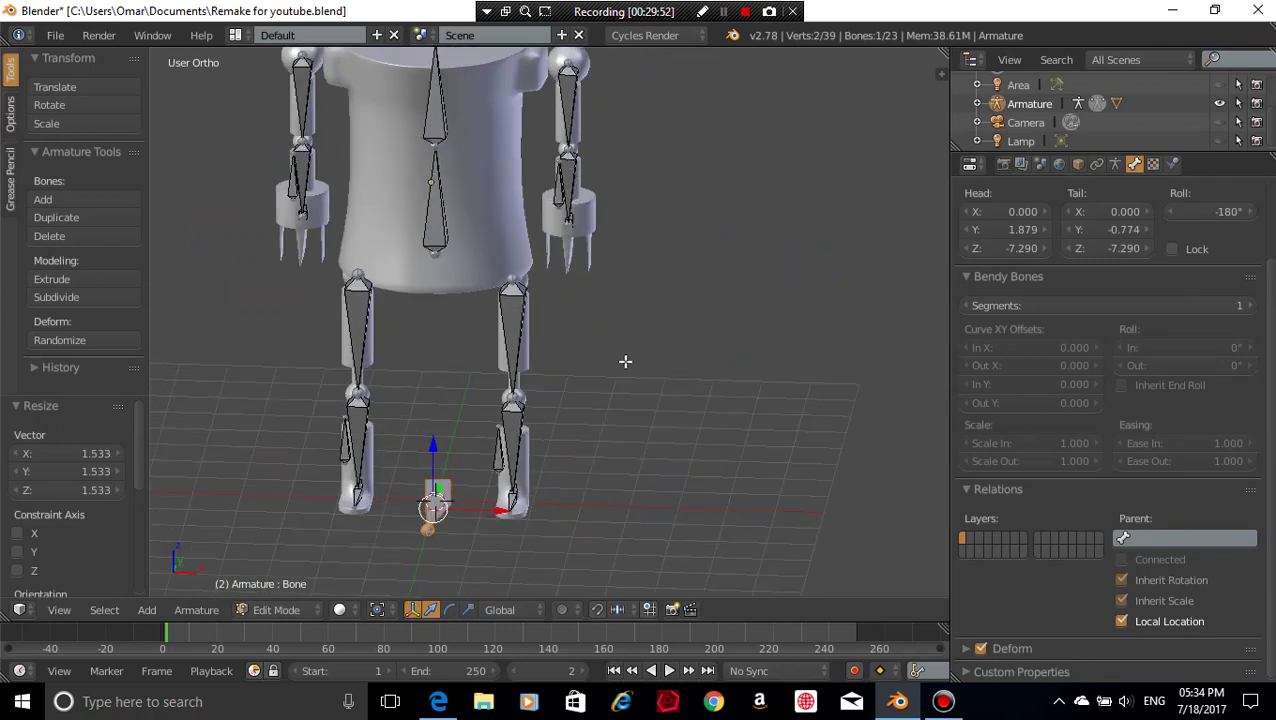
key("Tab")
key("Tab")
right_click(515, 306)
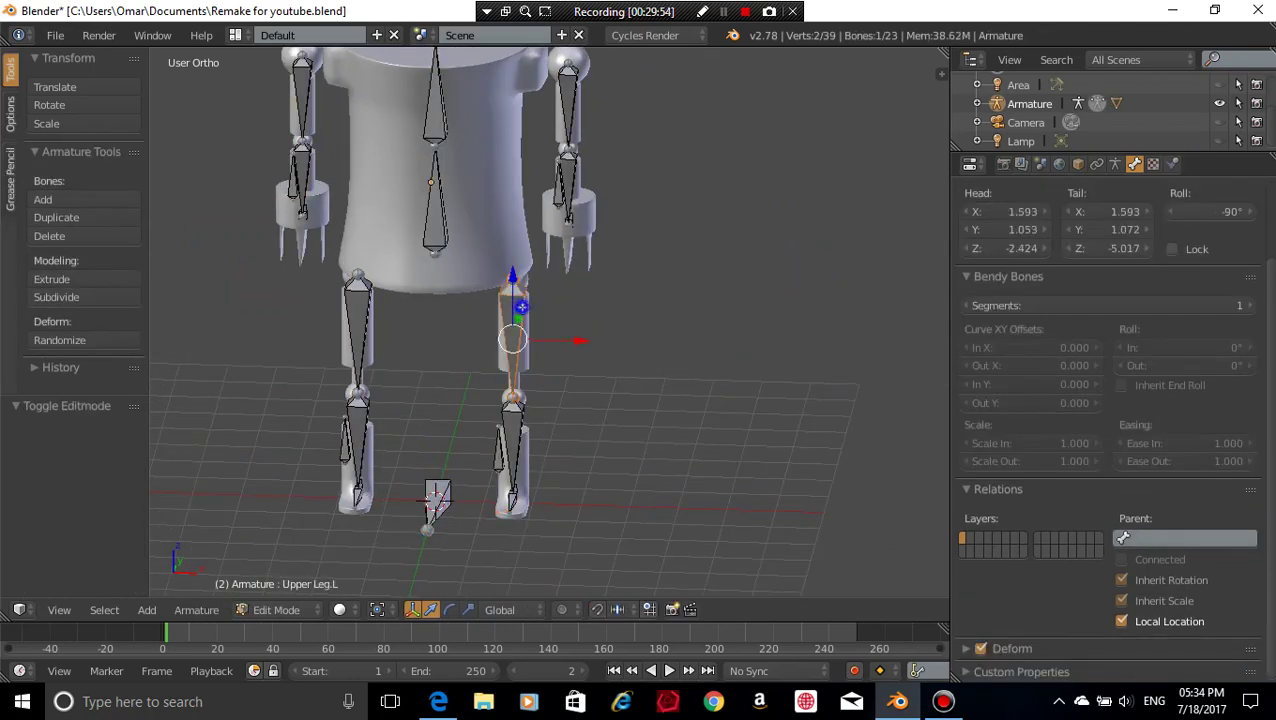
right_click(352, 312)
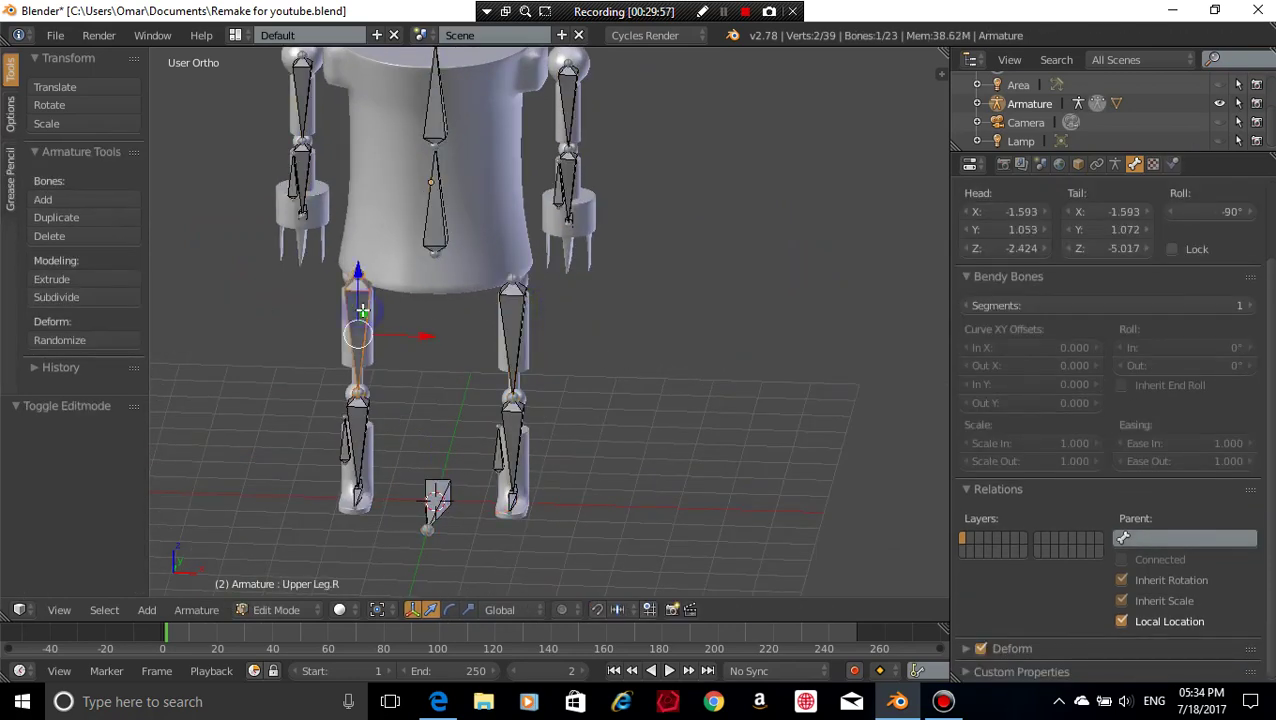
right_click(508, 315, "shift")
right_click(567, 100, "shift")
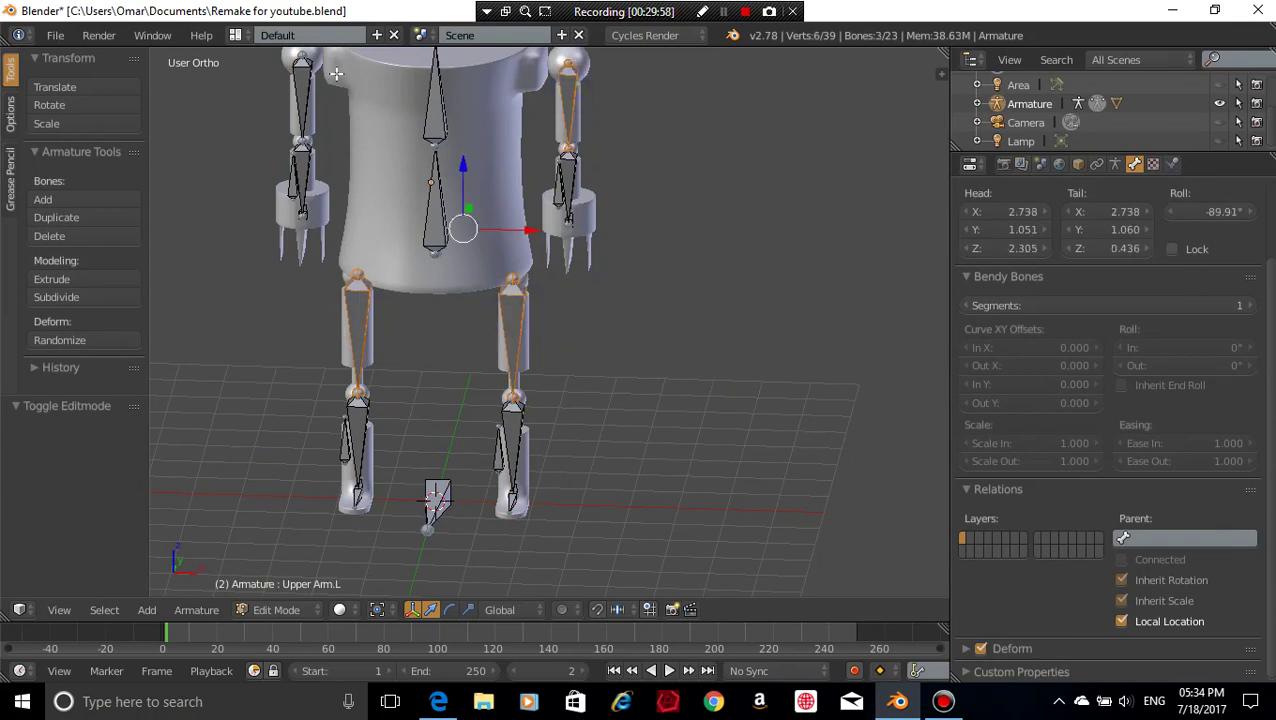
right_click(301, 100, "shift")
right_click(433, 190, "shift")
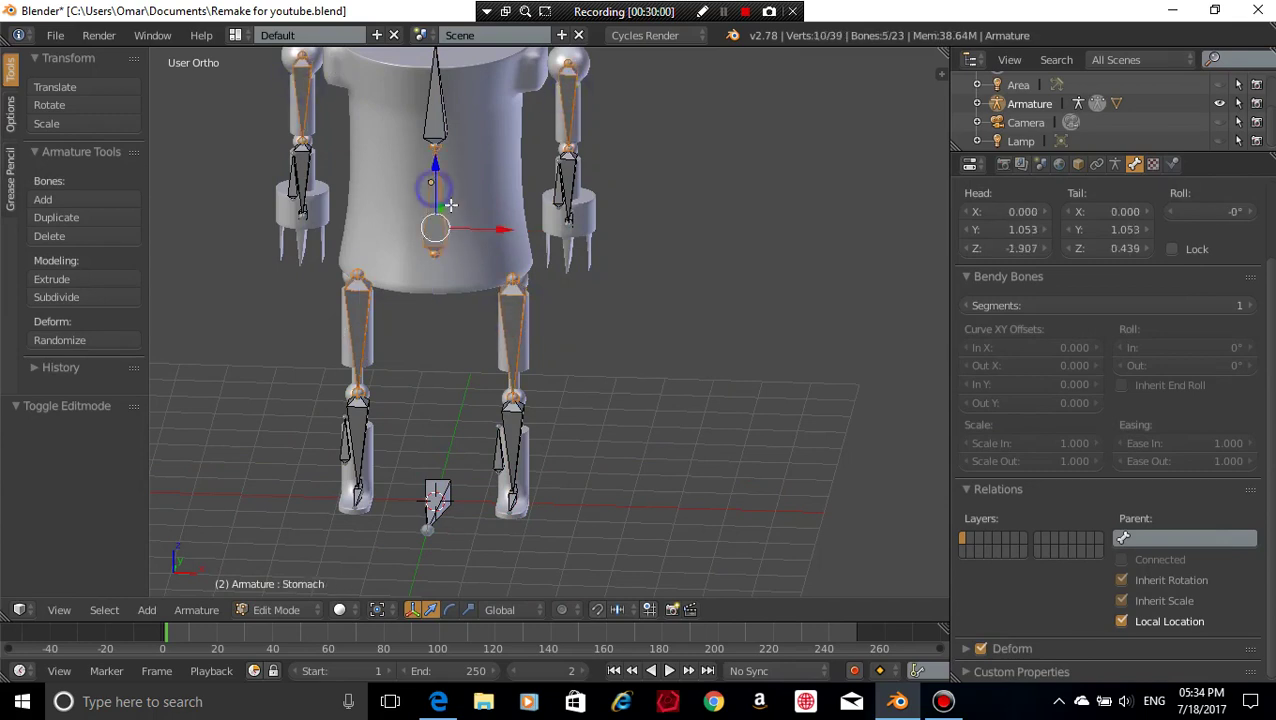
key("ctrl+p")
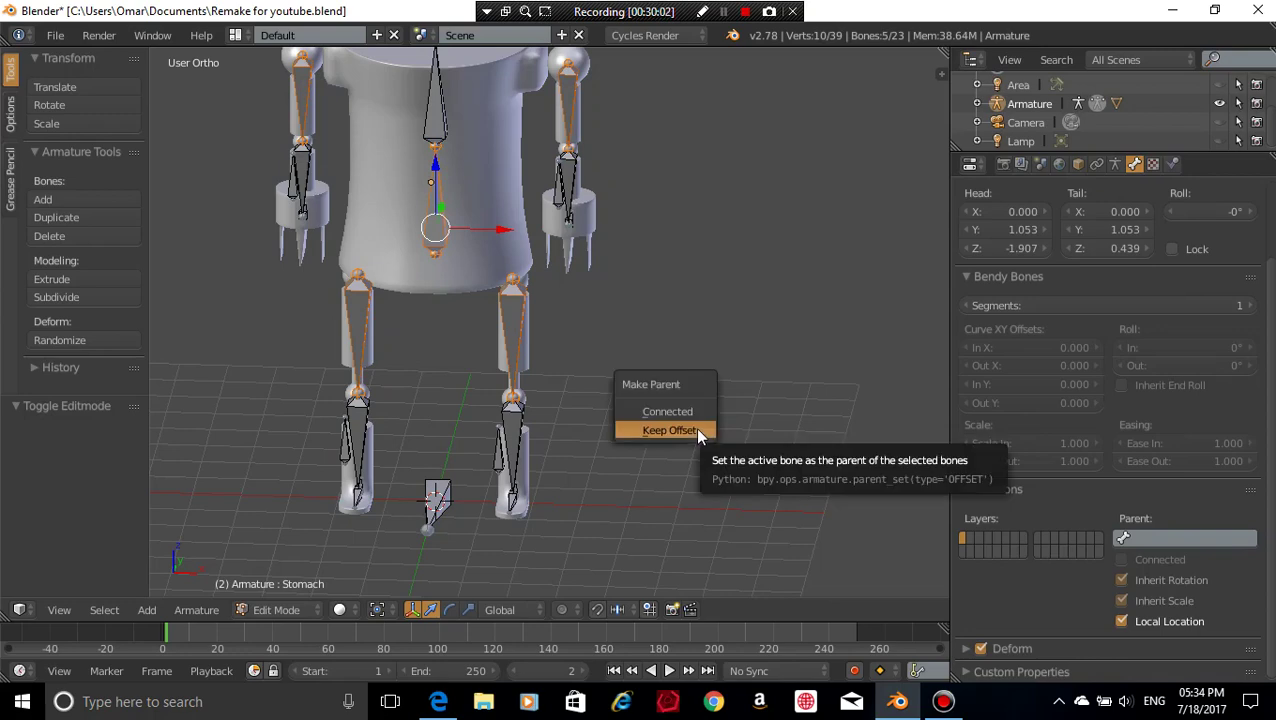
left_click(697, 432)
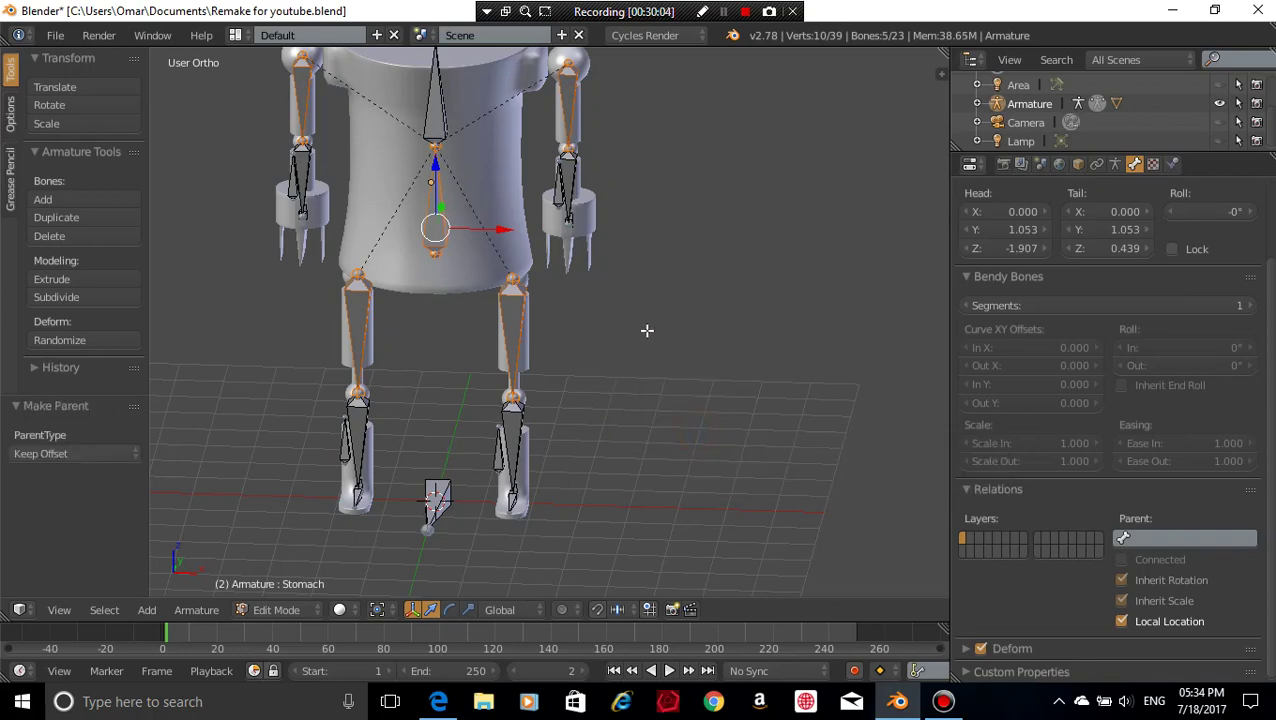
- Parent the Stomach bone to the large new bone between the feet with Keep Offset
middle_click_drag(626, 329, 533, 301)
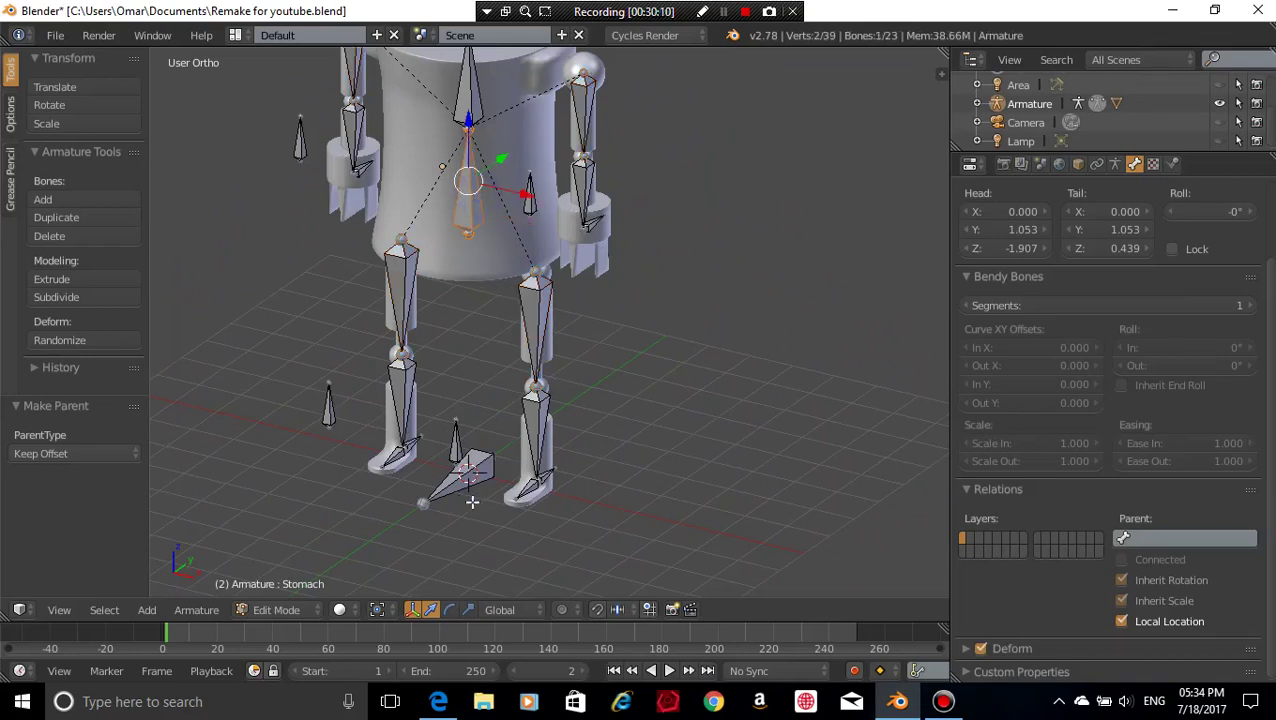
right_click(479, 464, "shift")
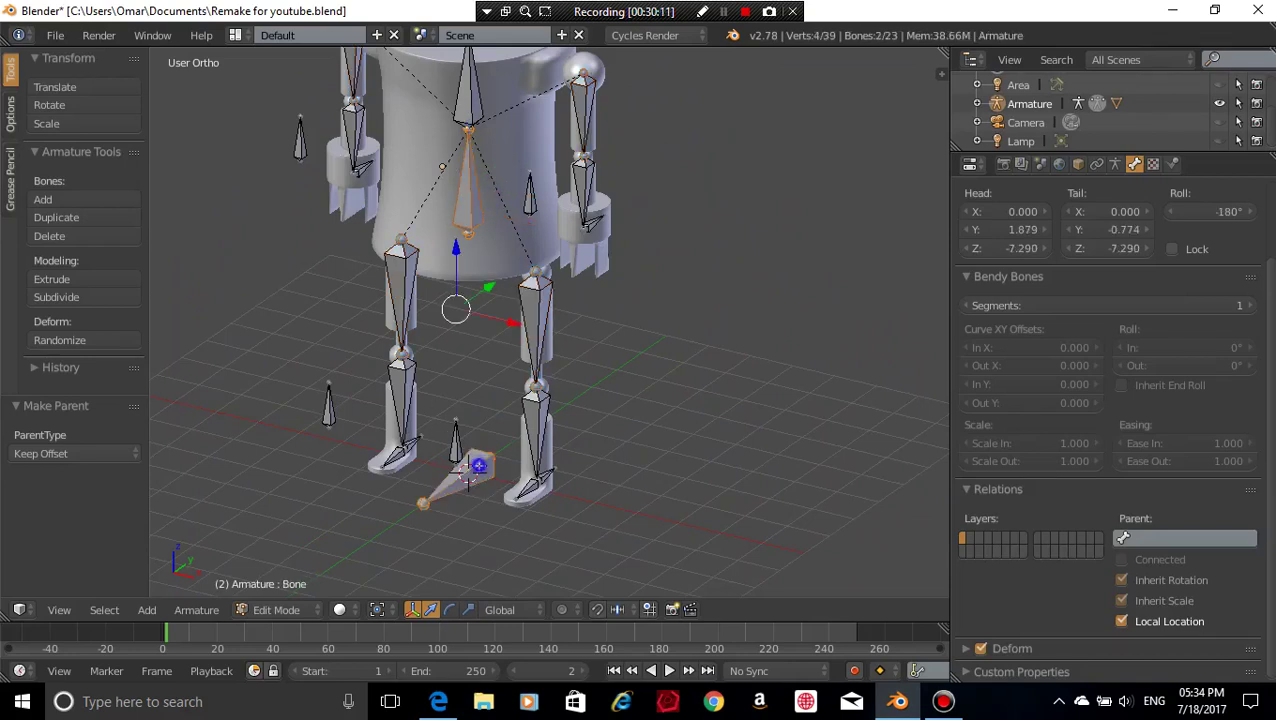
key("ctrl+p")
left_click(588, 477)
- Parent both Elbow, Knee, Arm IK and Foot IK bones to the large bone between the feet with Keep Offset
middle_click_drag(629, 439, 598, 391)
right_click(516, 198)
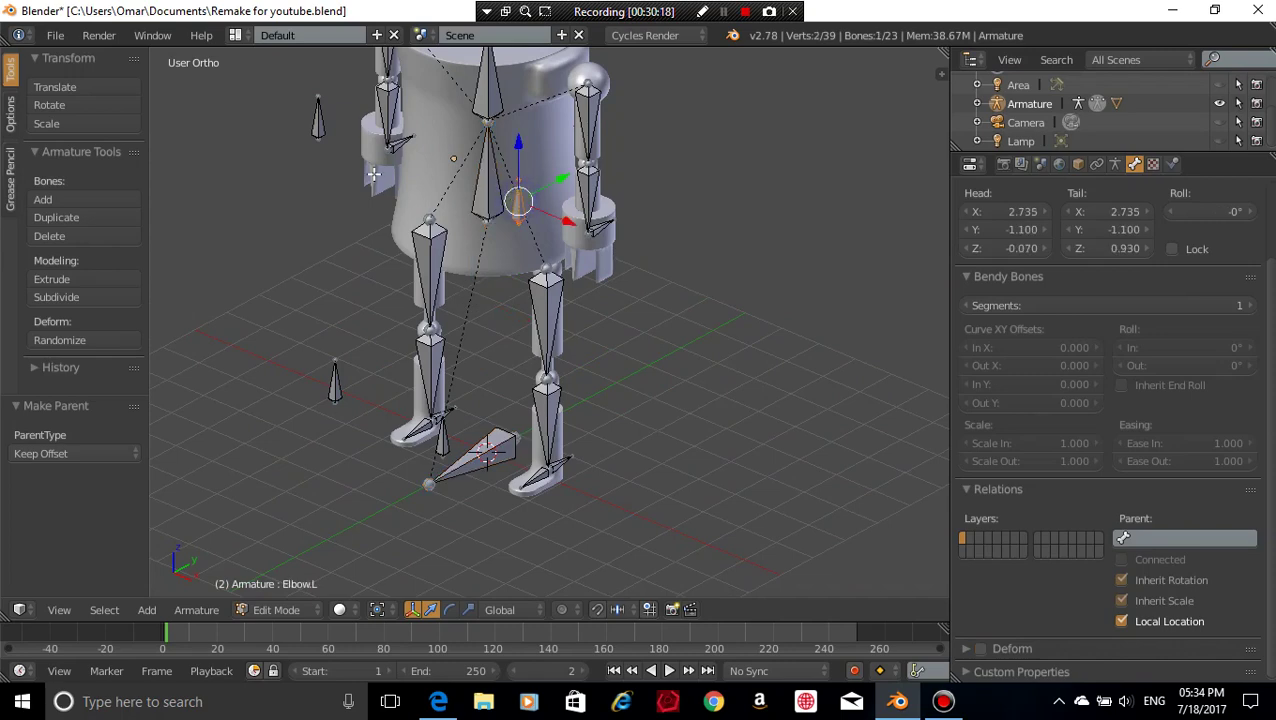
right_click(322, 117, "shift")
right_click(333, 388, "shift")
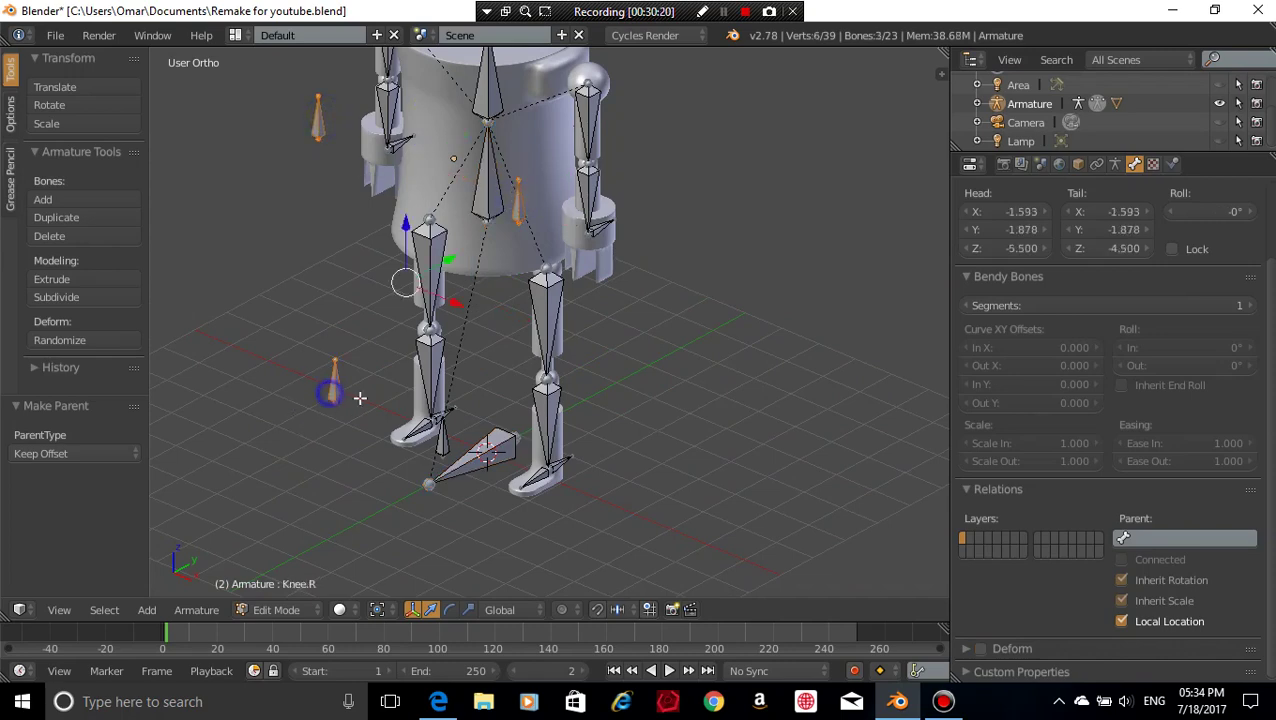
right_click(450, 442, "shift")
middle_click_drag(799, 342, 632, 285)
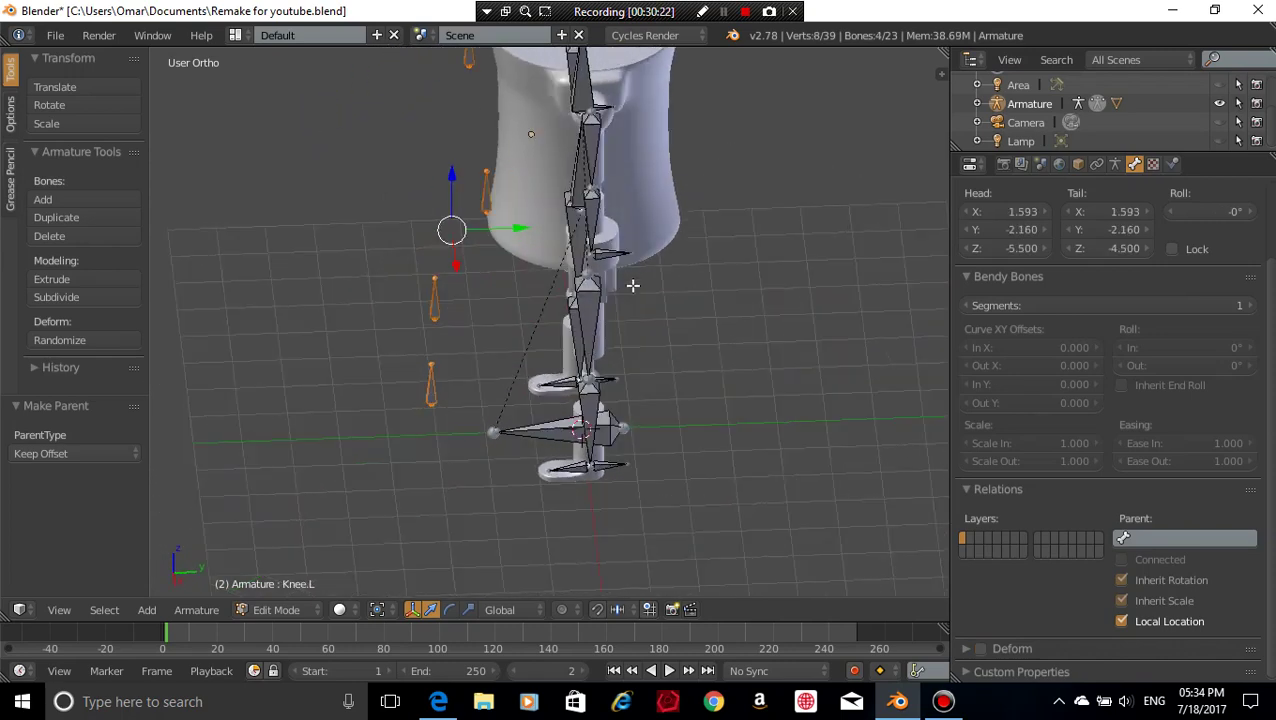
right_click(604, 256, "shift")
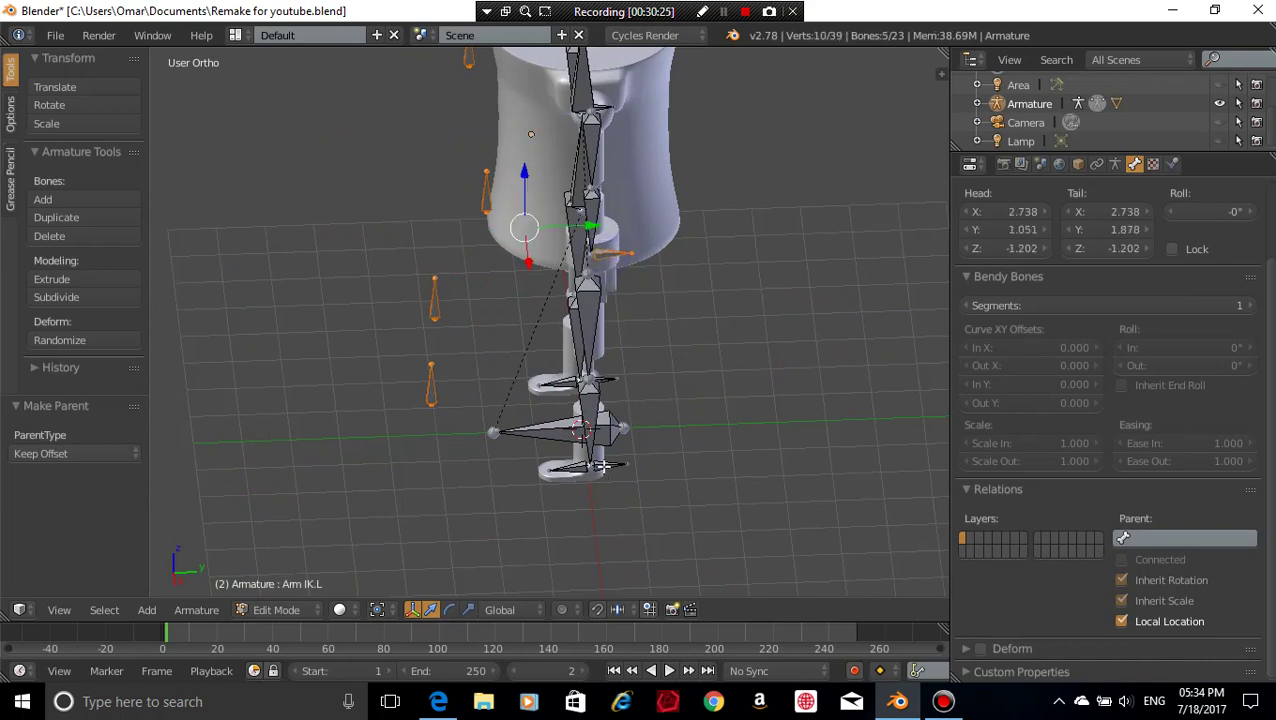
right_click(619, 462, "shift")
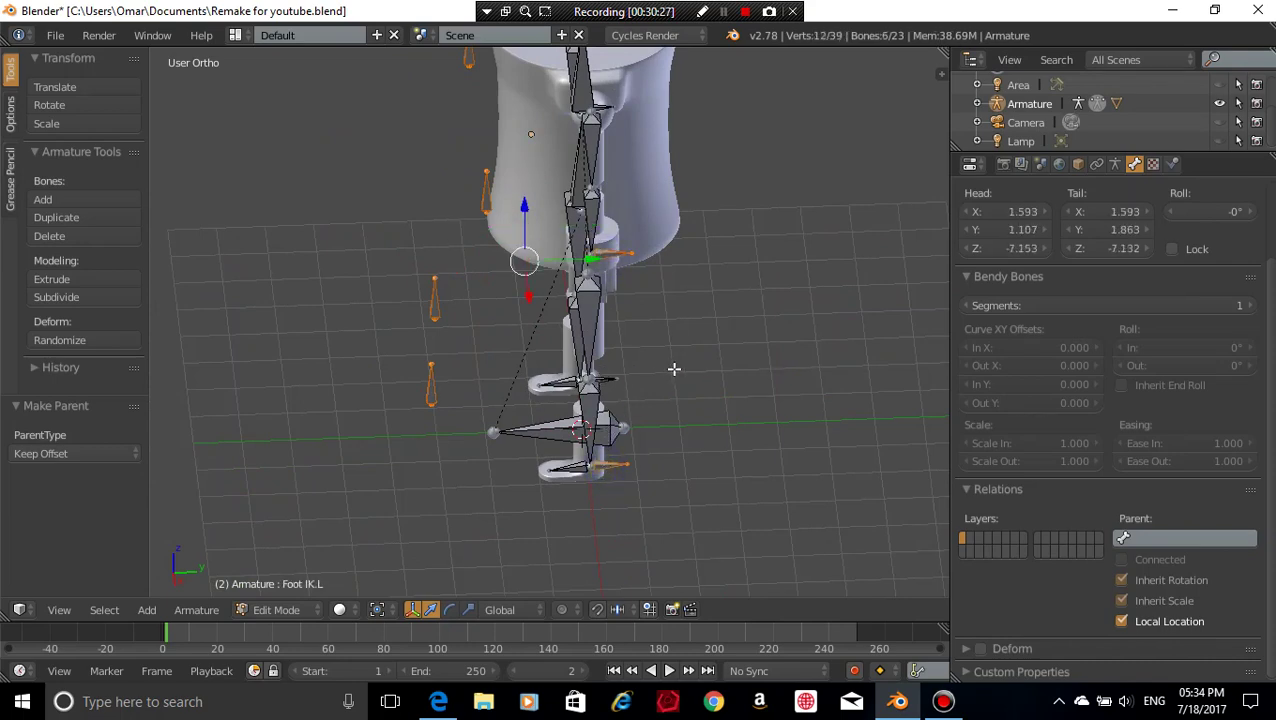
middle_click_drag(675, 367, 636, 376)
right_click(640, 381, "shift")
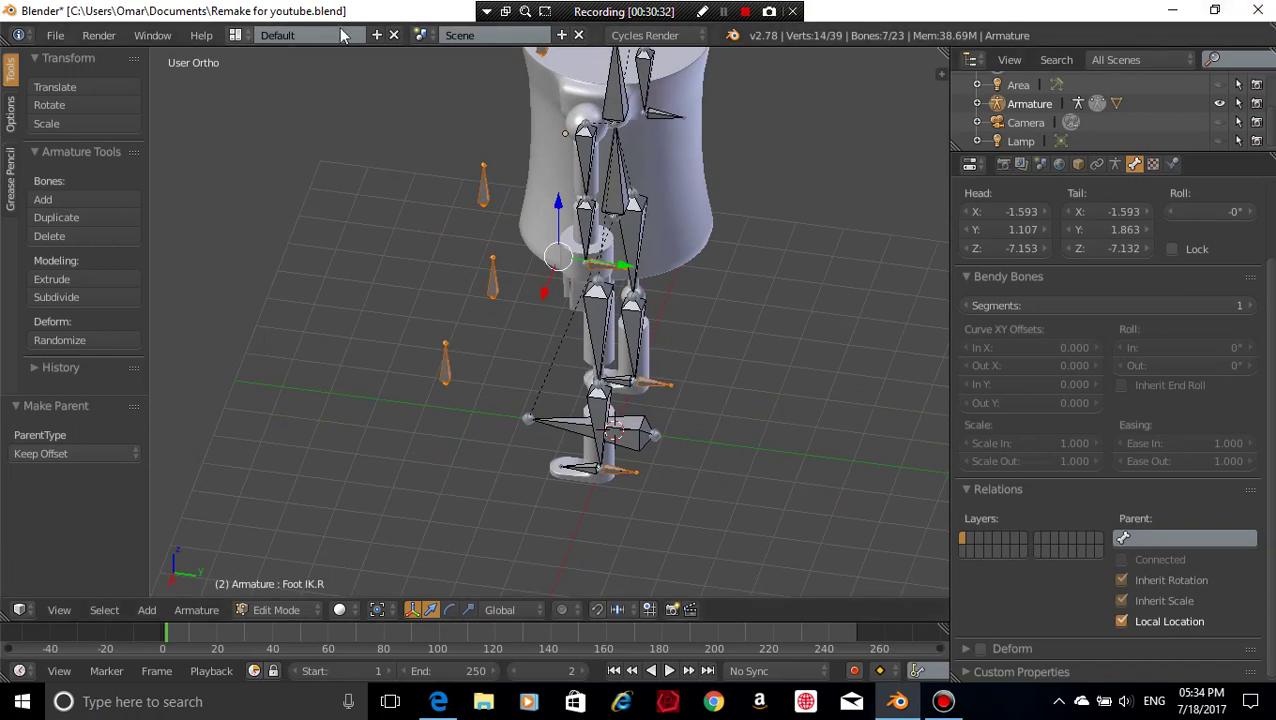
right_click(658, 113, "shift")
middle_click_drag(795, 259, 569, 338)
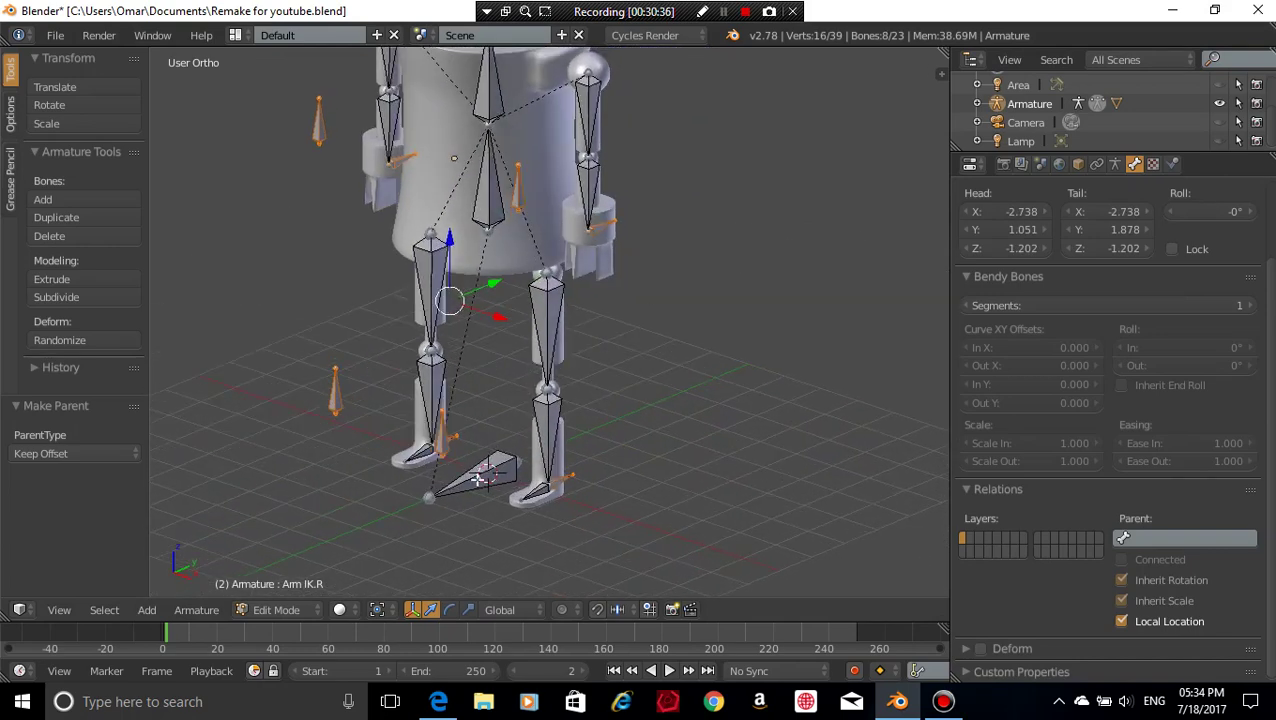
right_click(478, 478, "shift")
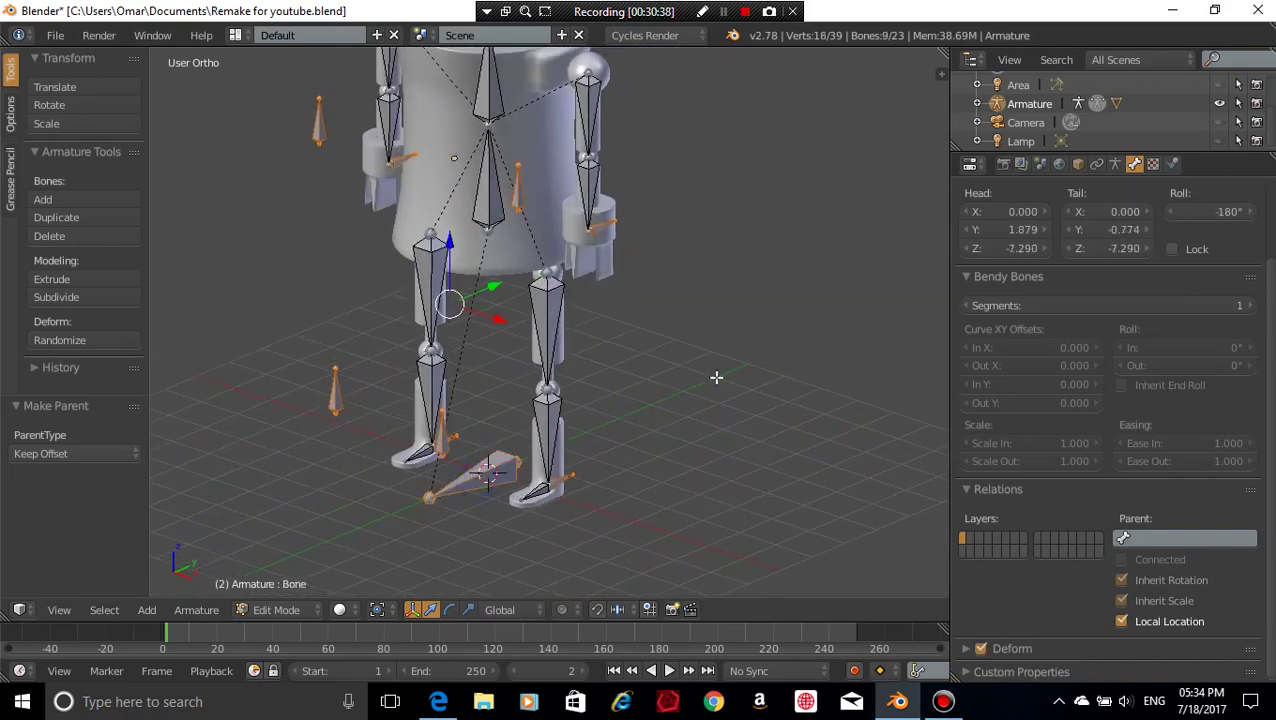
key("ctrl+p")
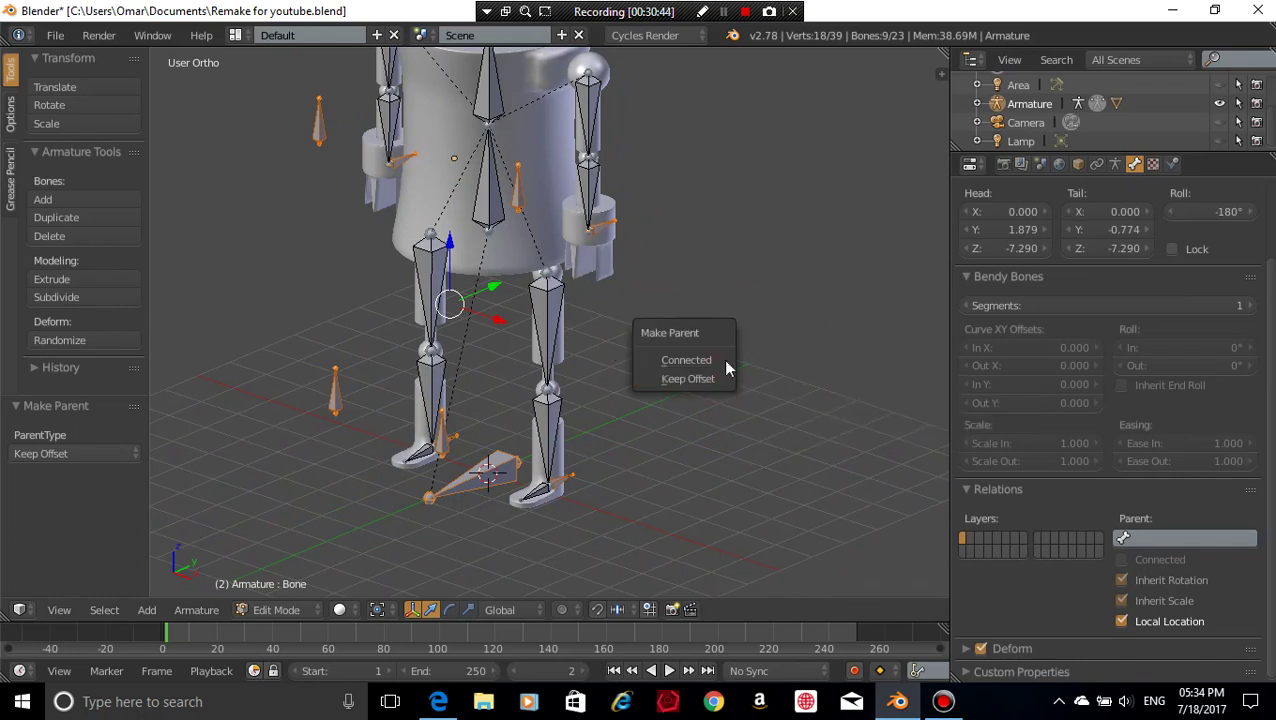
left_click(672, 381)
- Switch the armature to Pose Mode and select only the large bone between the feet
middle_click_drag(658, 401, 667, 436)
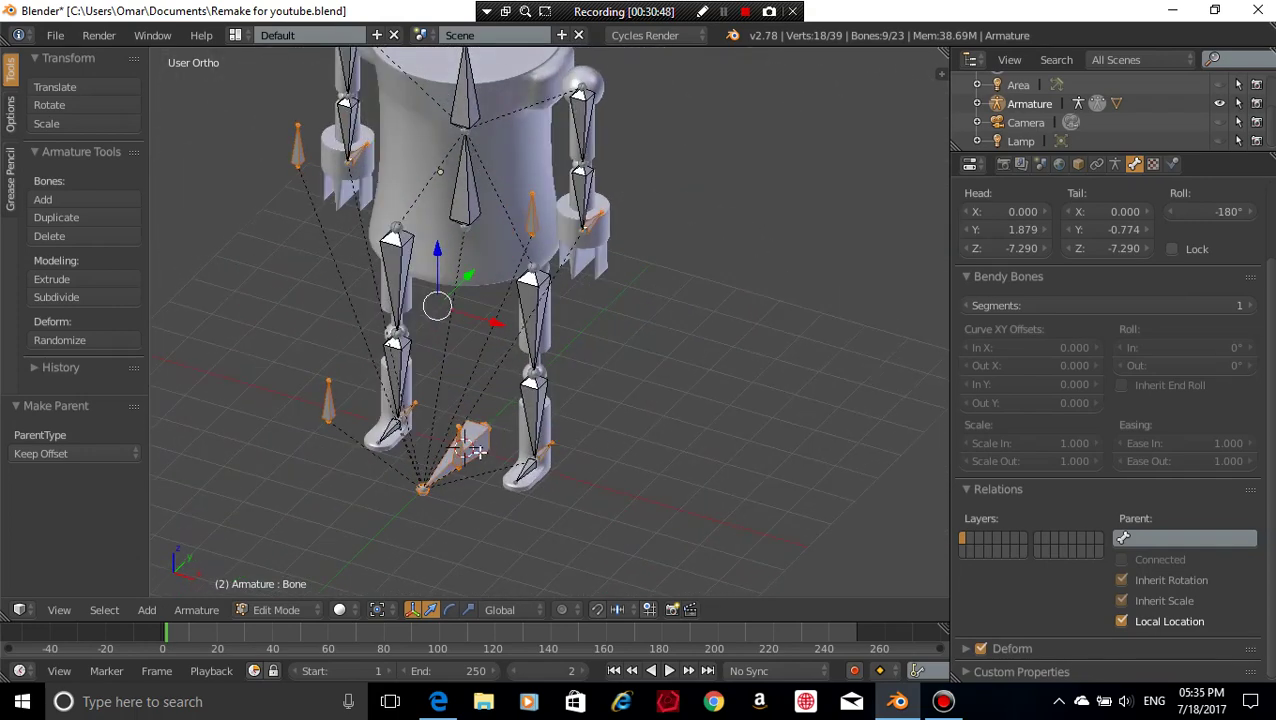
left_click(248, 609)
left_click(322, 542)
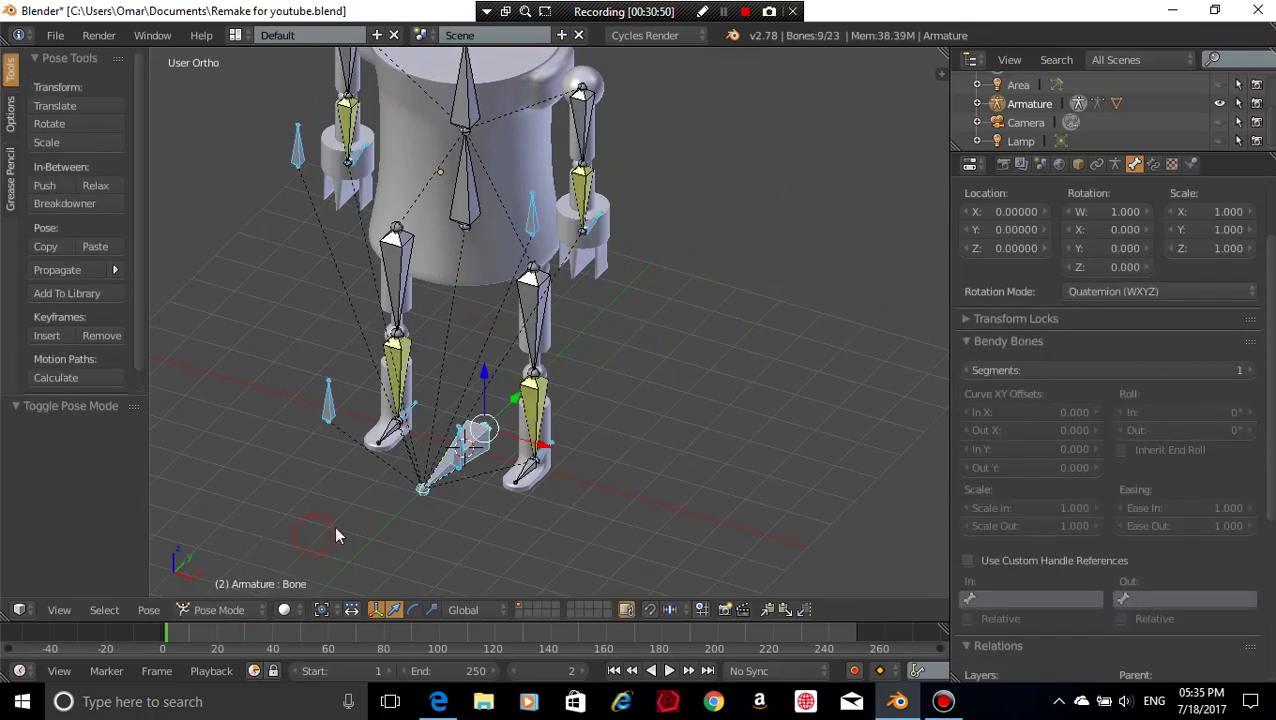
right_click(470, 446)
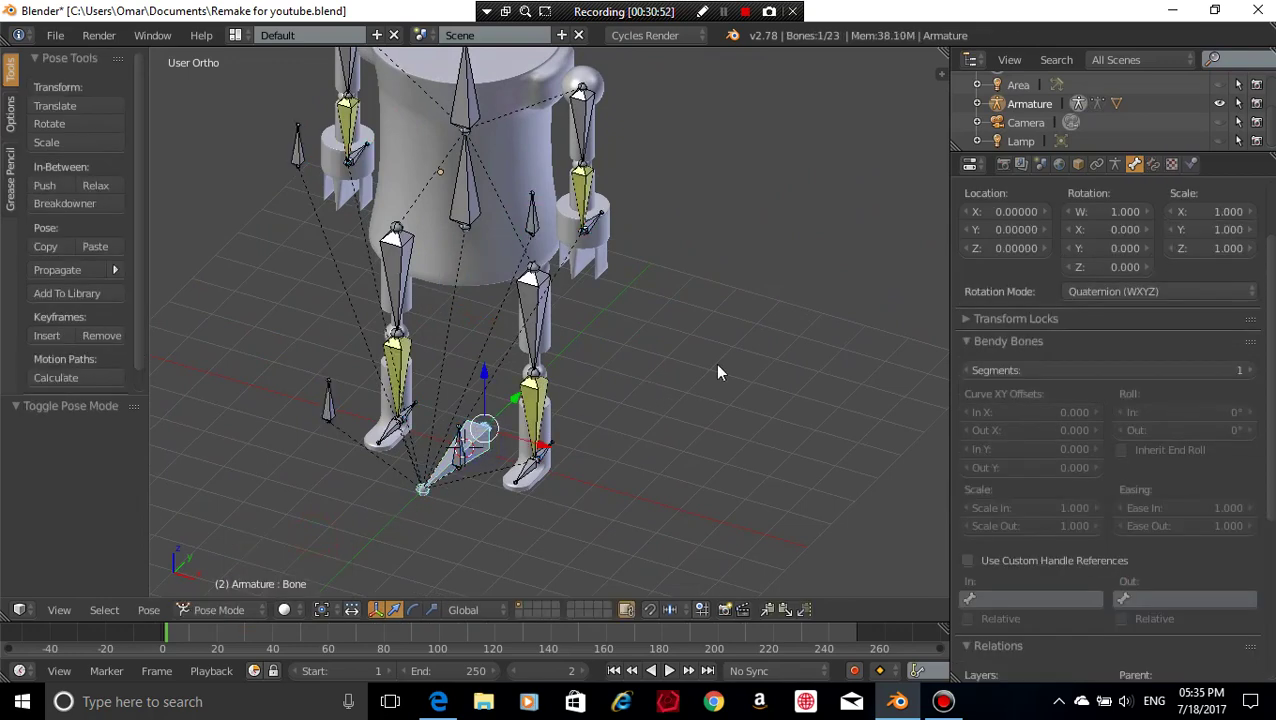
- Try moving the large bone between the feet to test whether the whole rig follows it
middle_click_drag(715, 363, 592, 310)
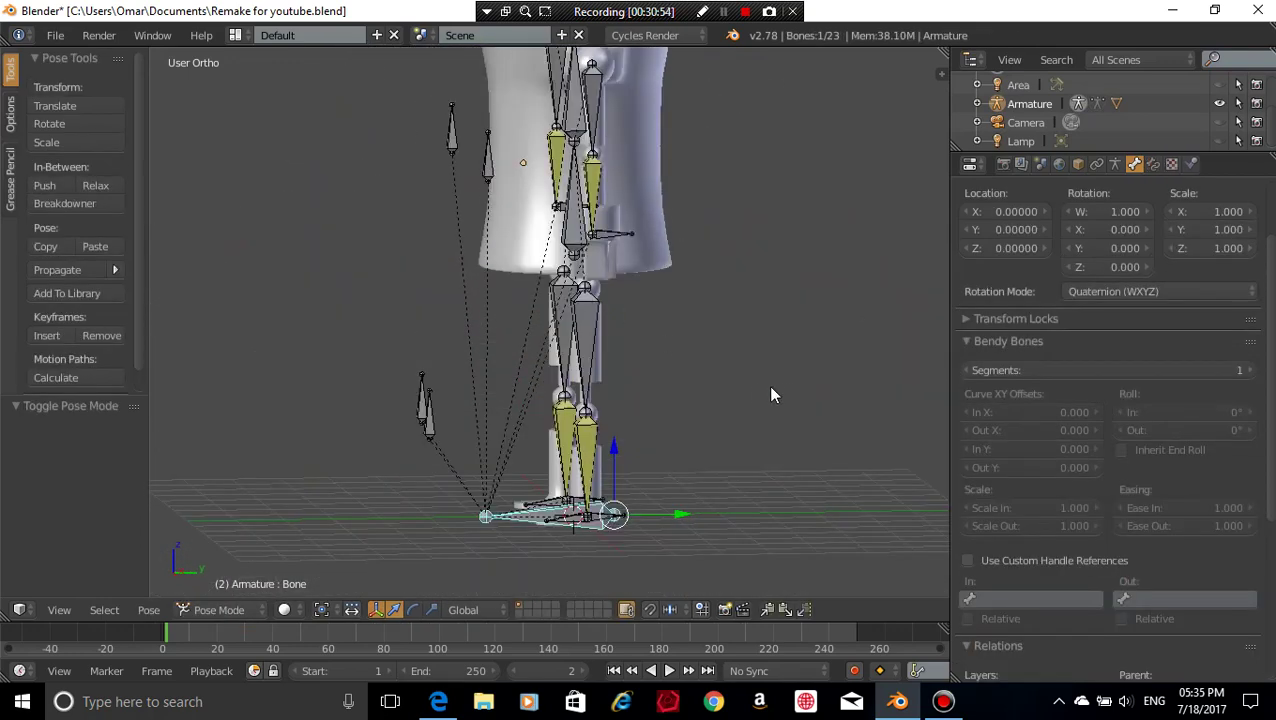
key("g")
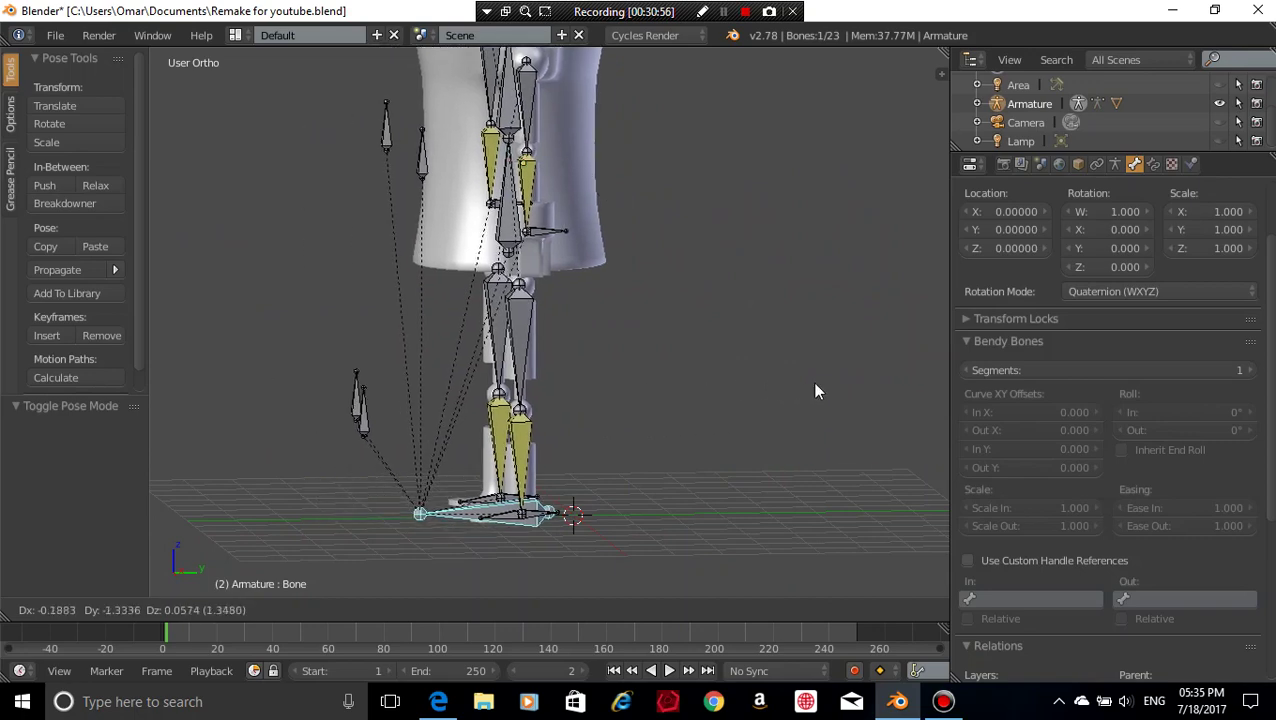
left_click(853, 373)
middle_click_drag(803, 367, 340, 231)
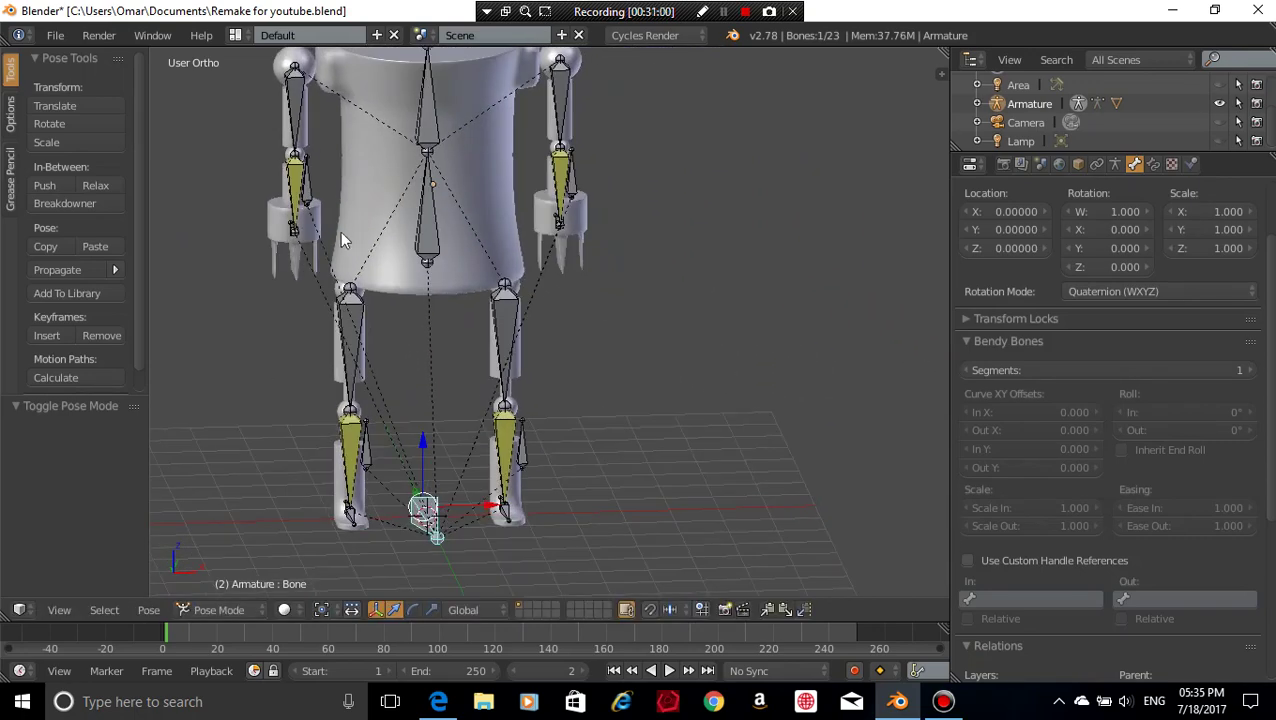
- Lower the Stomach bone about 1.385 units along Z, check the leg bend from the side, and clear its location
right_click(429, 218)
key("KP_3")
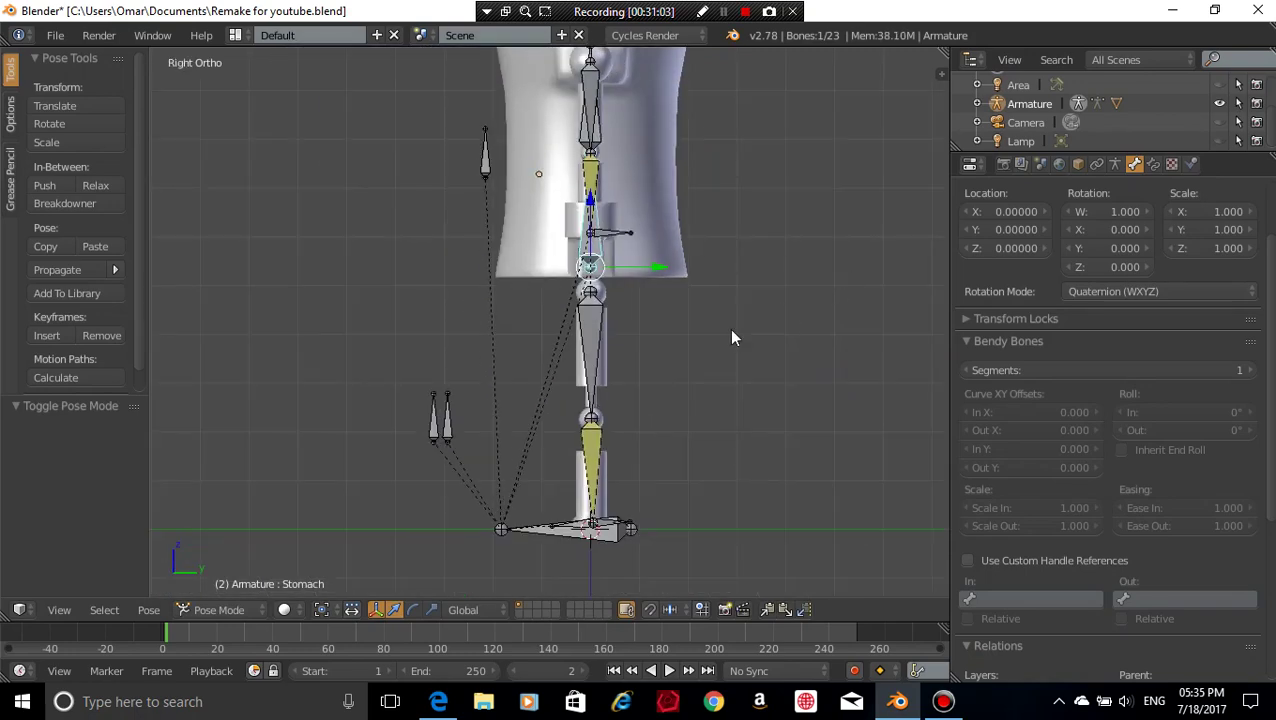
key("KP_1")
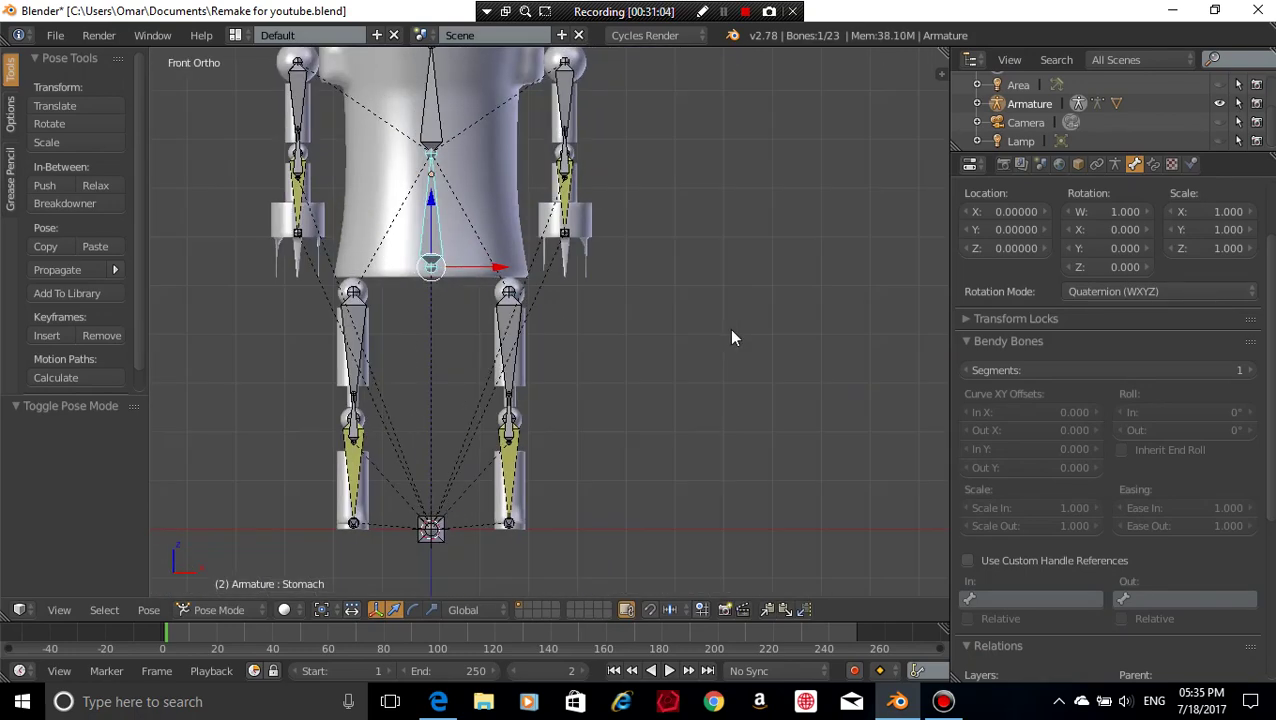
key("g")
key("z")
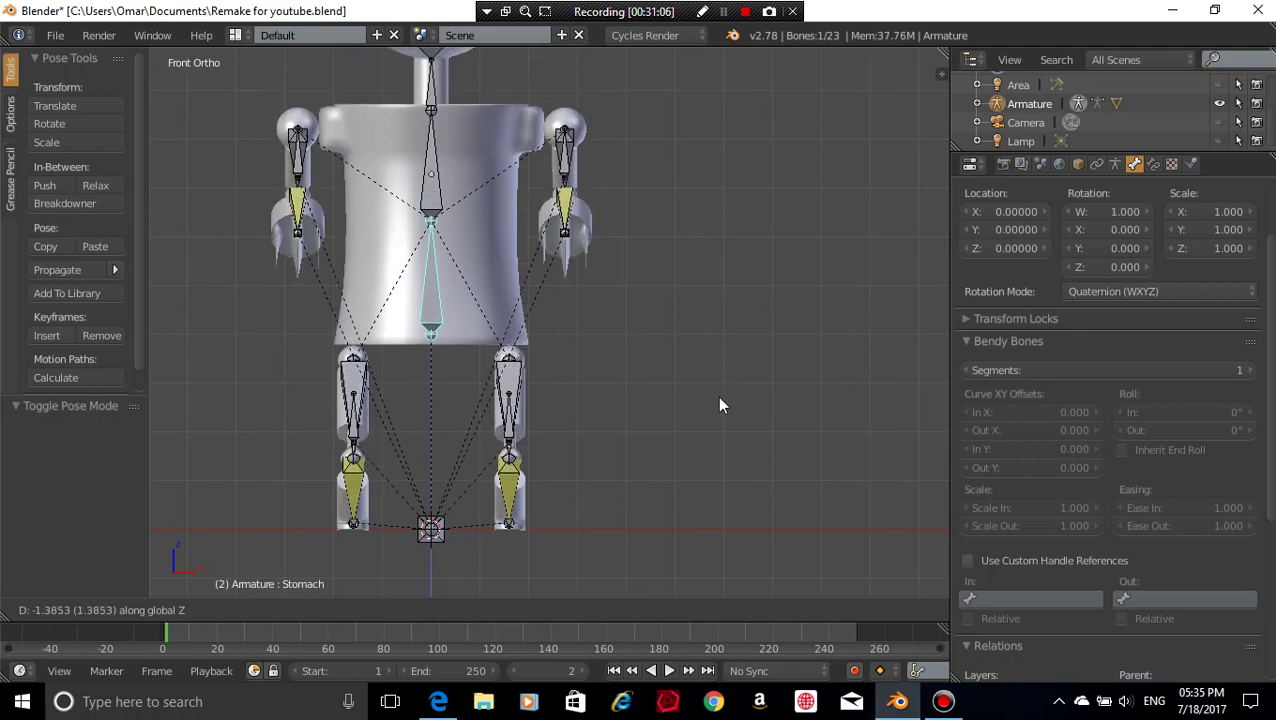
left_click(720, 405)
key("KP_3")
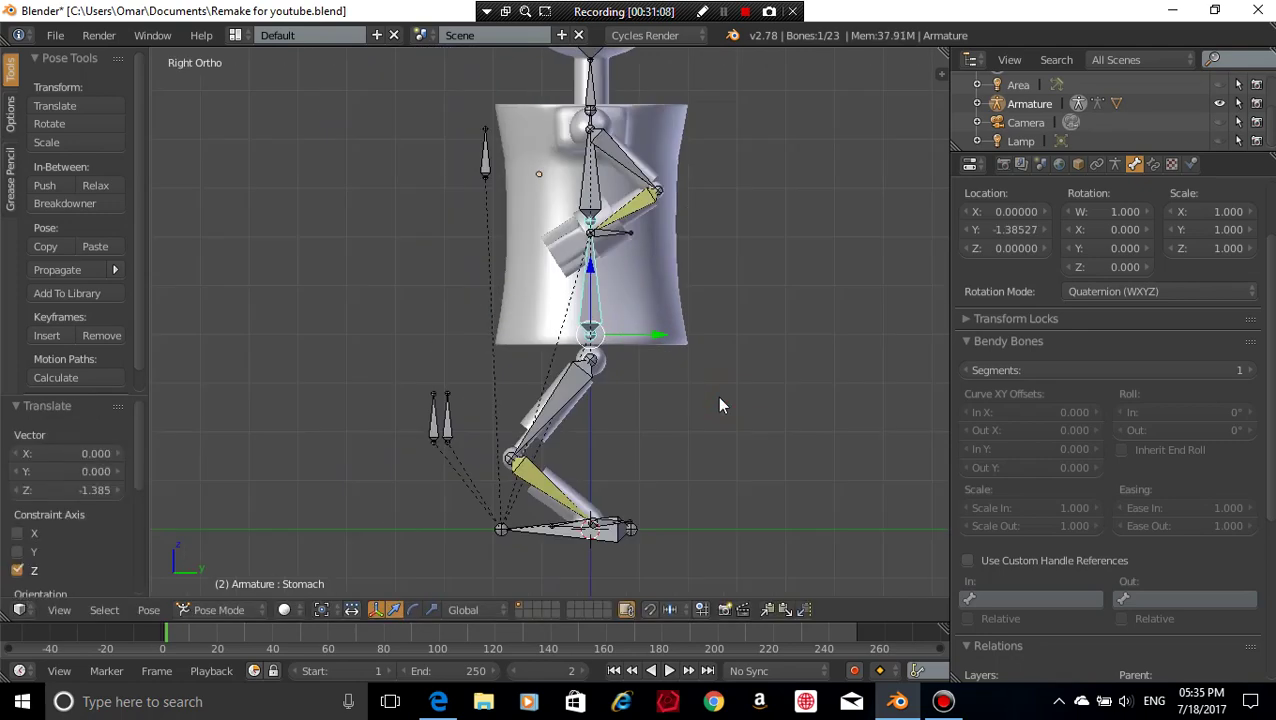
key("alt+g")
- Try moving the Stomach bone freely to test how the arms and legs react
middle_click_drag(717, 396, 560, 320)
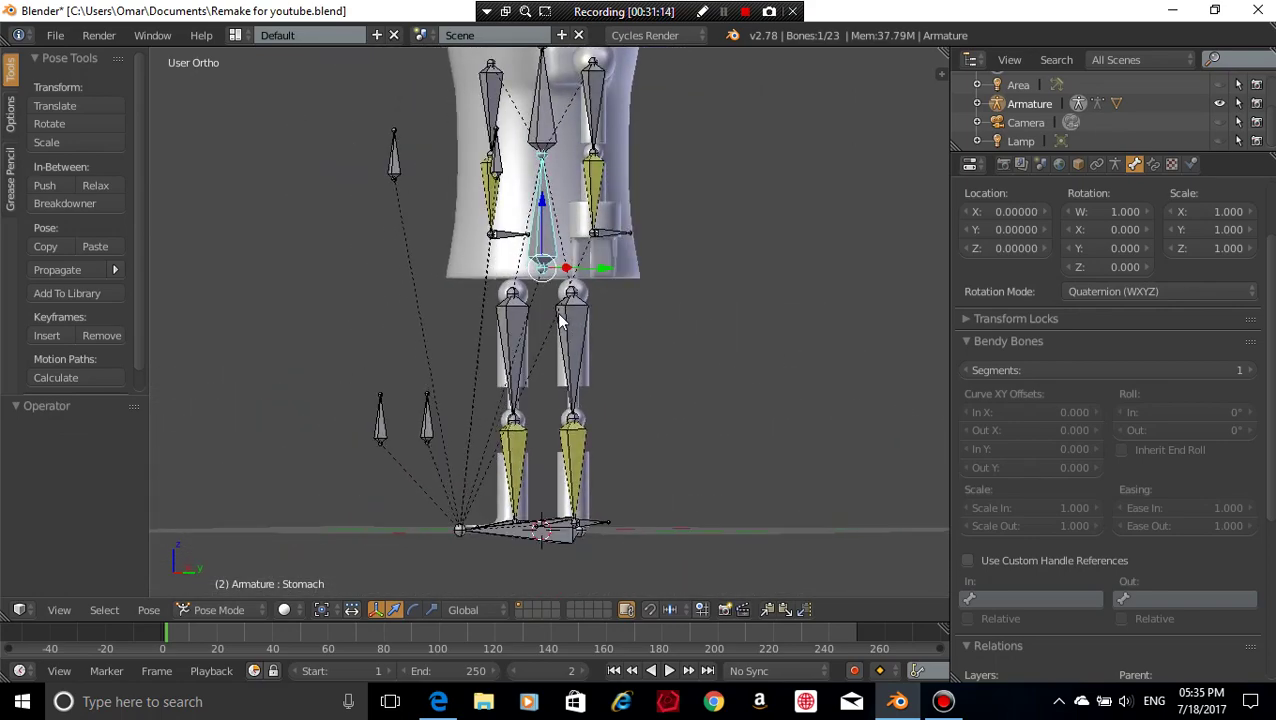
key("g")
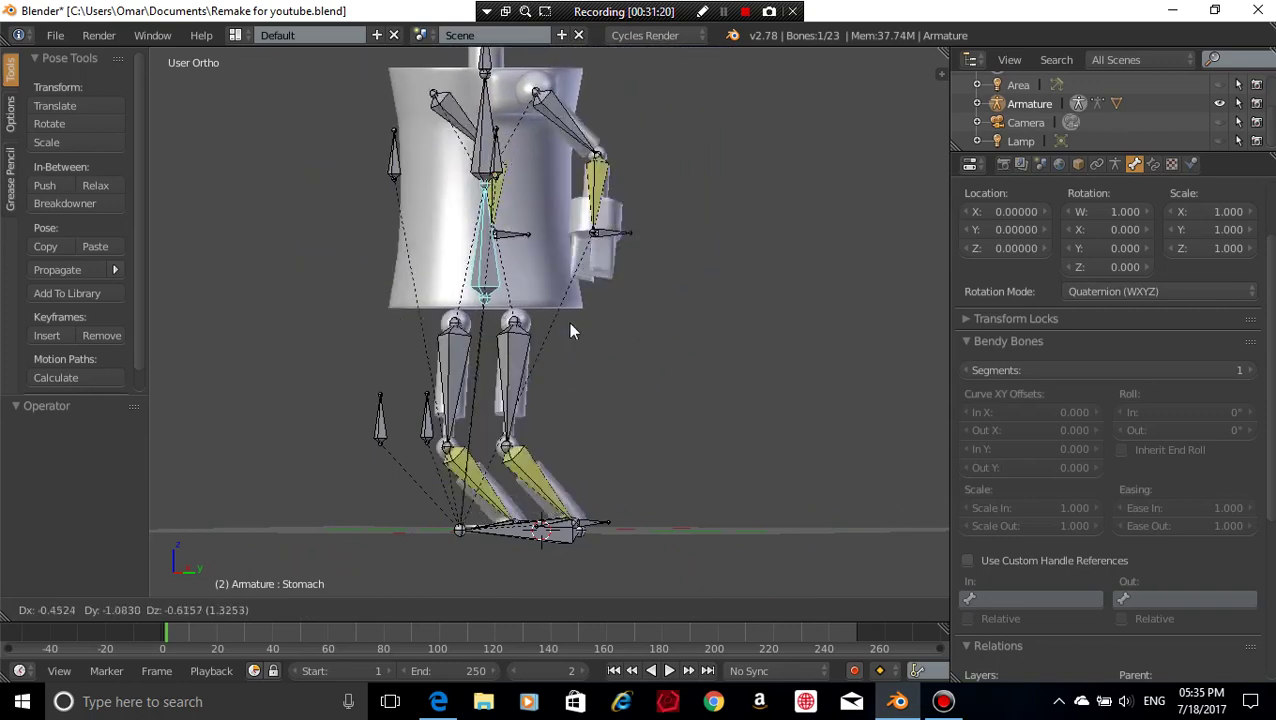
right_click(657, 322)
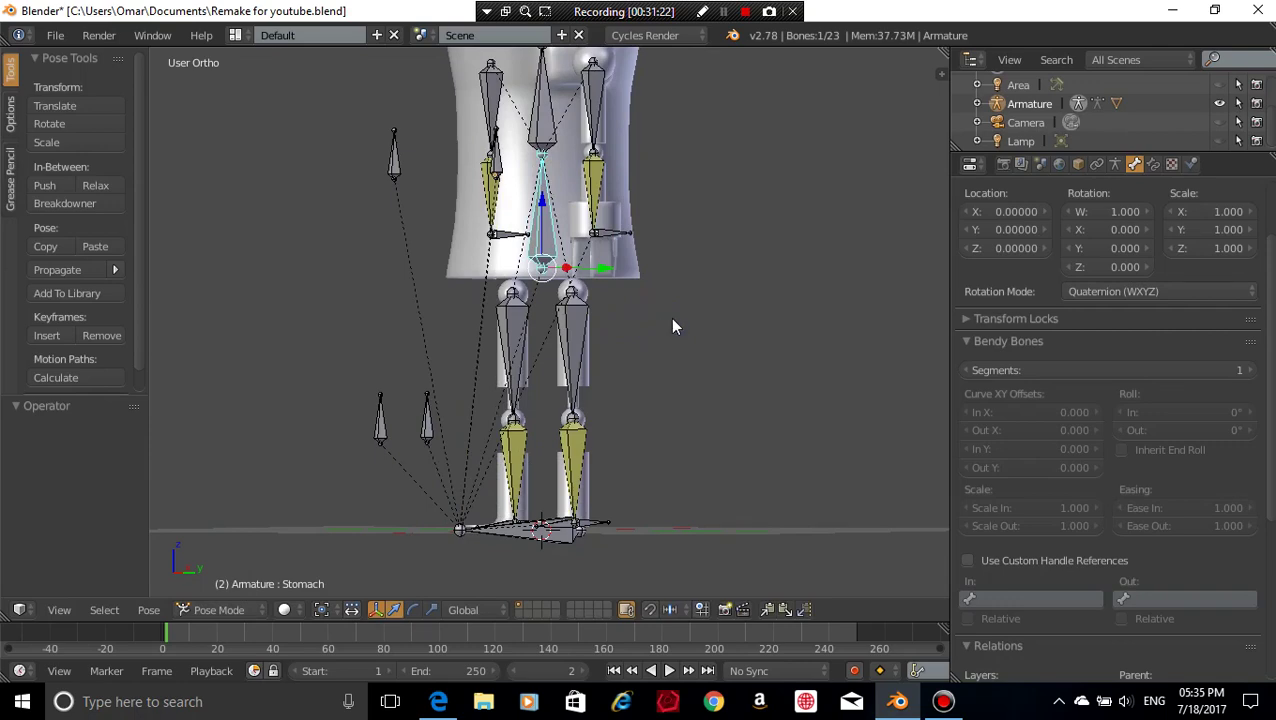
- Turn off Relationship Lines in the 3D view's display settings
middle_click_drag(674, 325, 777, 440)
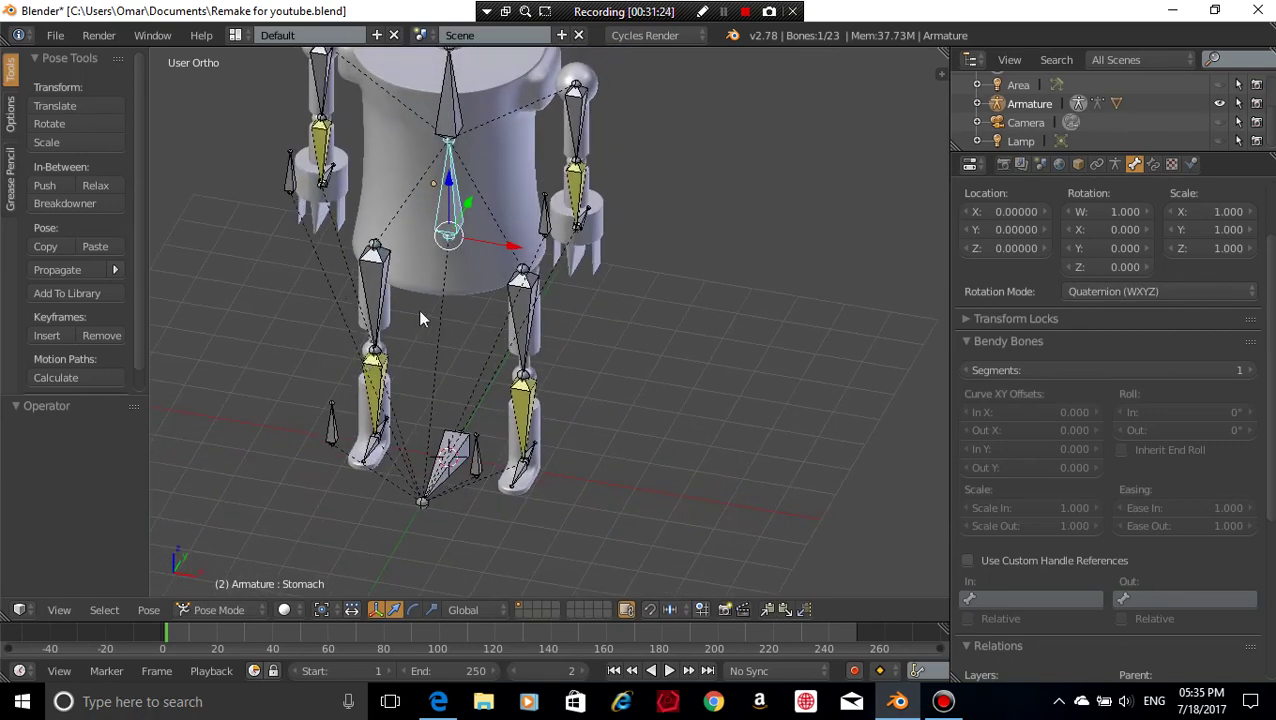
scroll(598, 376, "down", 4)
mouse_move(598, 381)
middle_mouse_down()
mouse_move(524, 533)
mouse_move(621, 370)
middle_mouse_up()
scroll(627, 330, "up", 4)
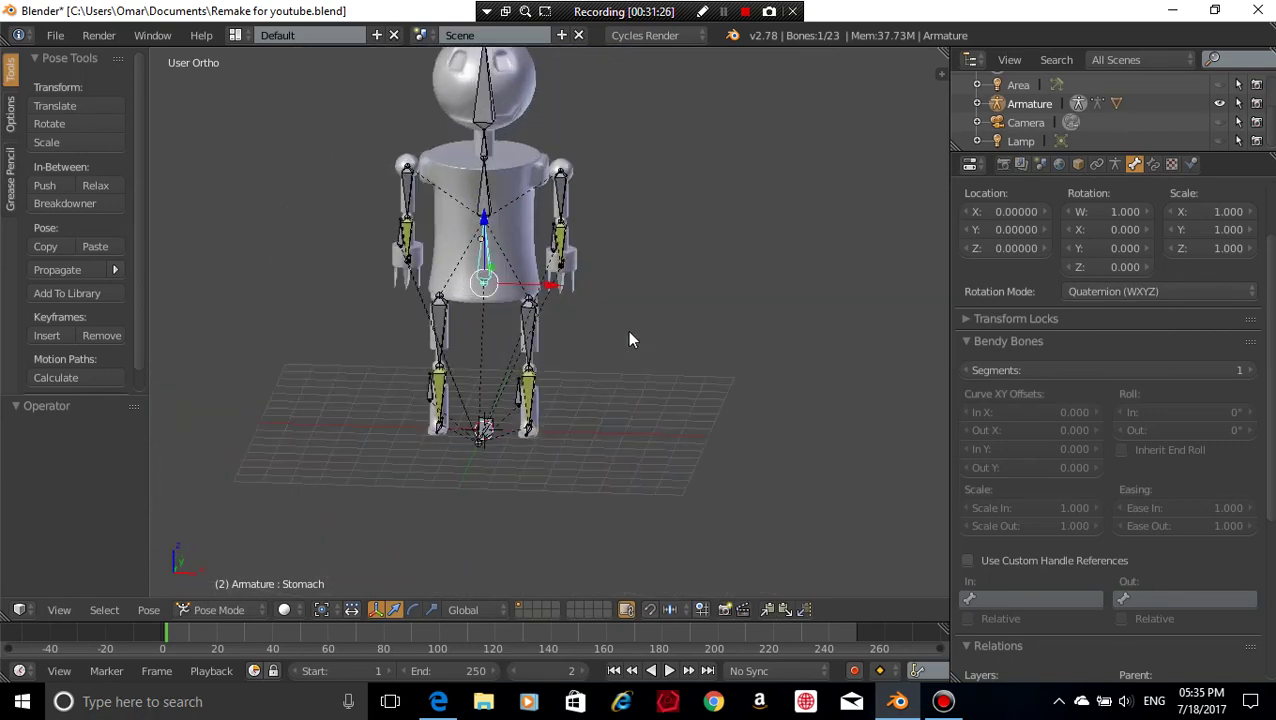
key("n")
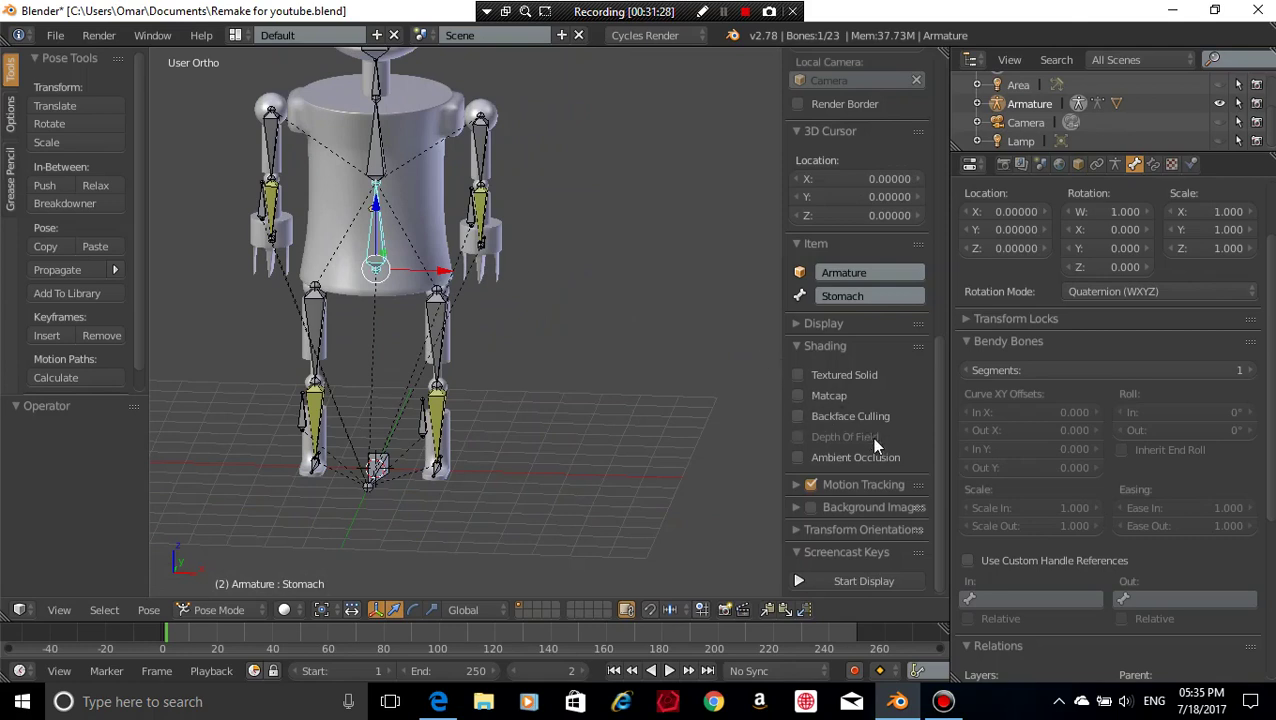
scroll(855, 385, "up", 5)
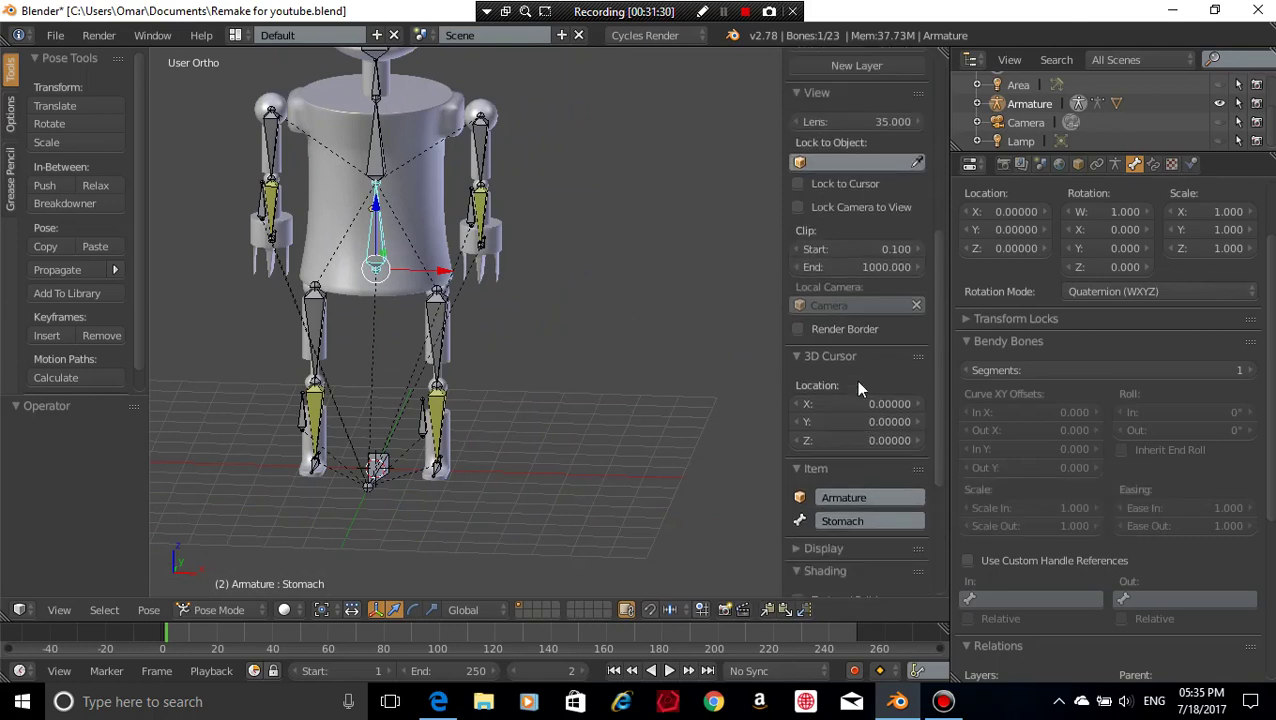
scroll(857, 388, "down", 5)
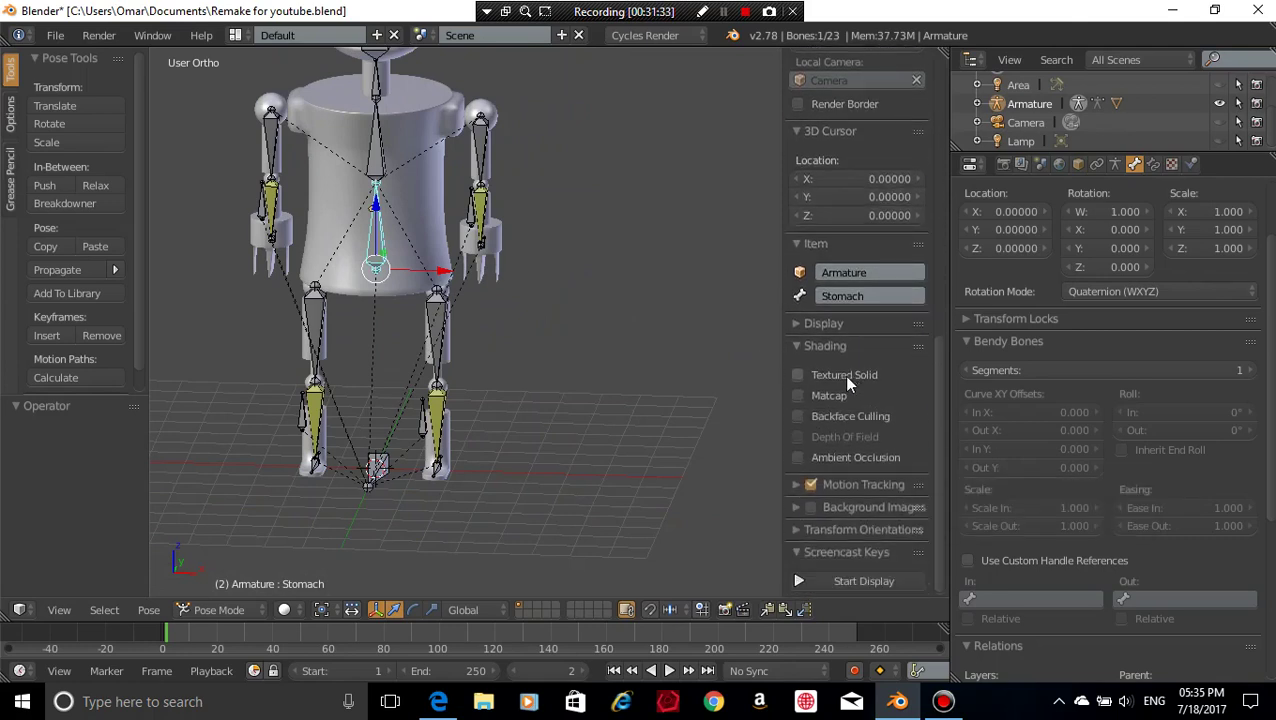
scroll(825, 368, "up", 1)
left_click(804, 360)
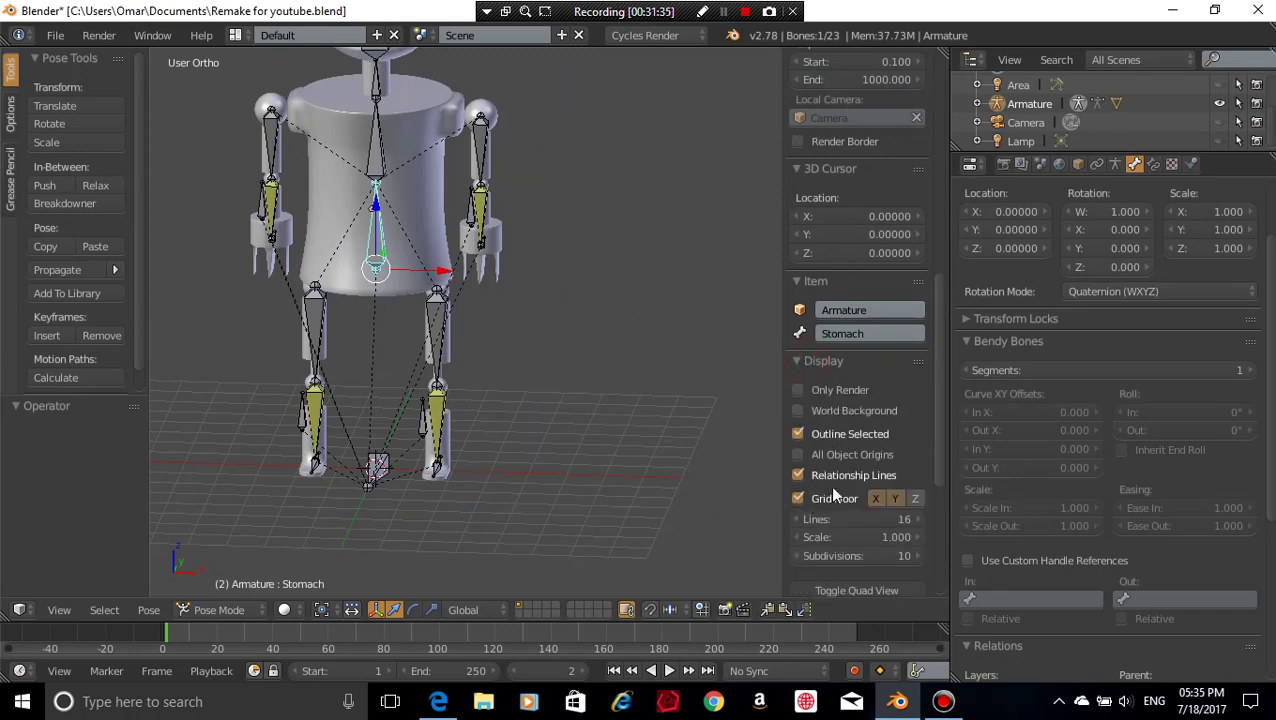
left_click(849, 476)
key("n")
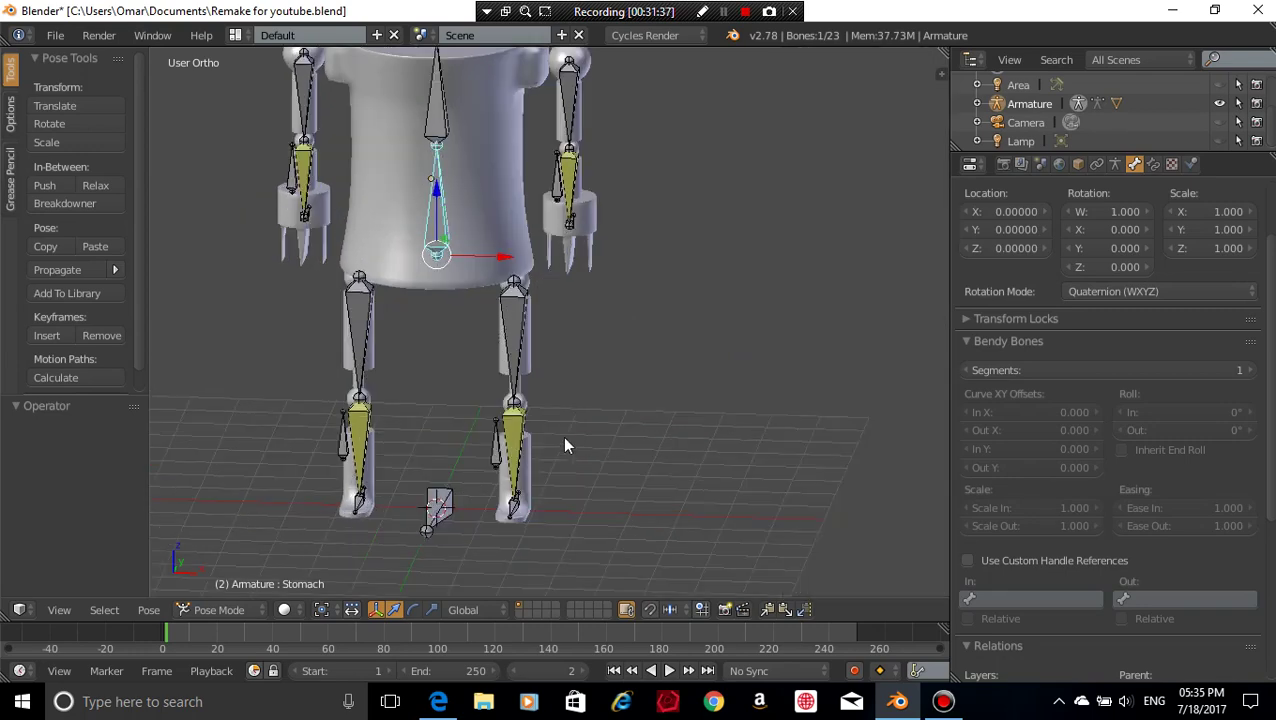
- Save the project over the existing file Remake for youtube.blend
scroll(626, 373, "down", 2)
middle_click_drag(626, 373, 705, 328)
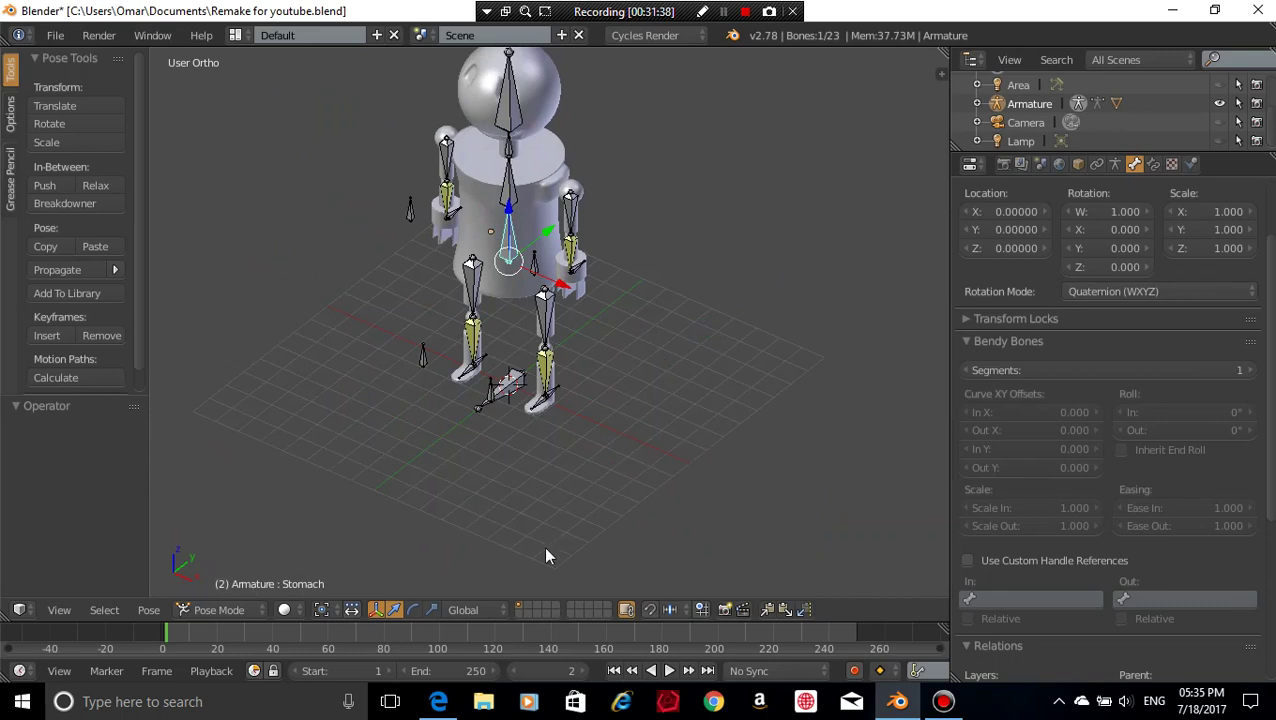
key("ctrl+s")
left_click(623, 492)
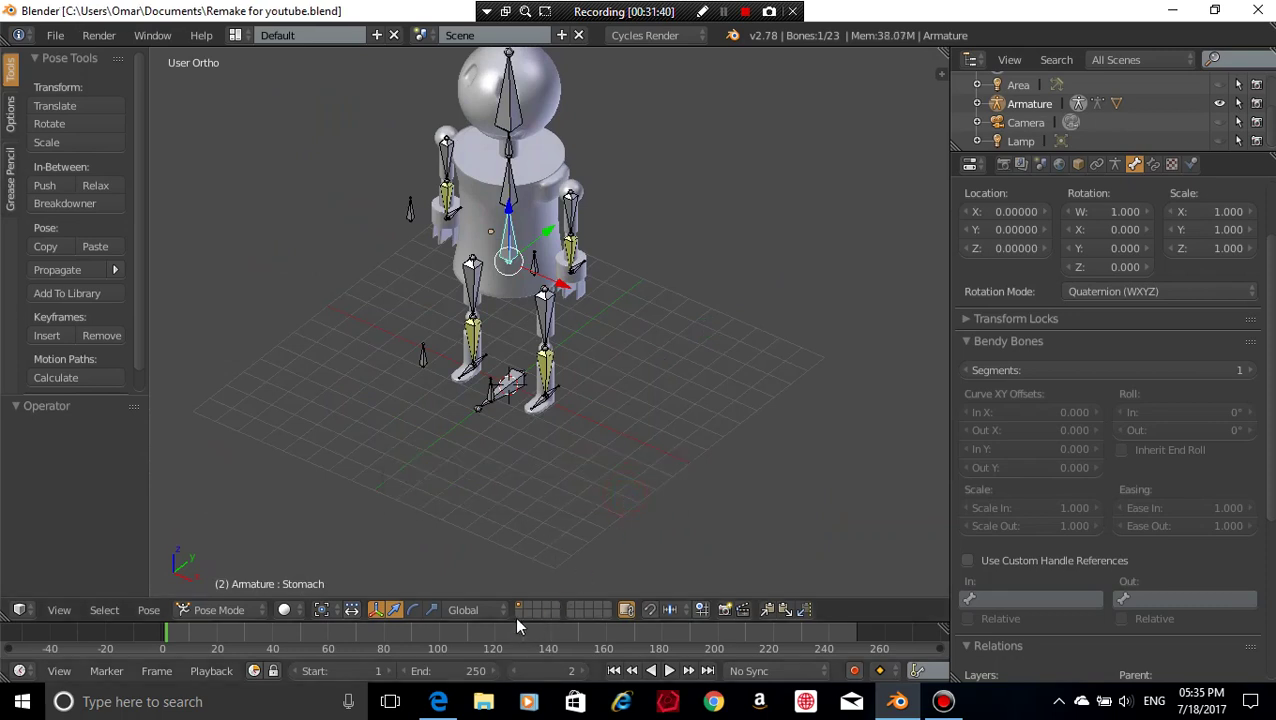
- Show only the empty first layer of the second row and add a UV Sphere mesh there
left_click(521, 609)
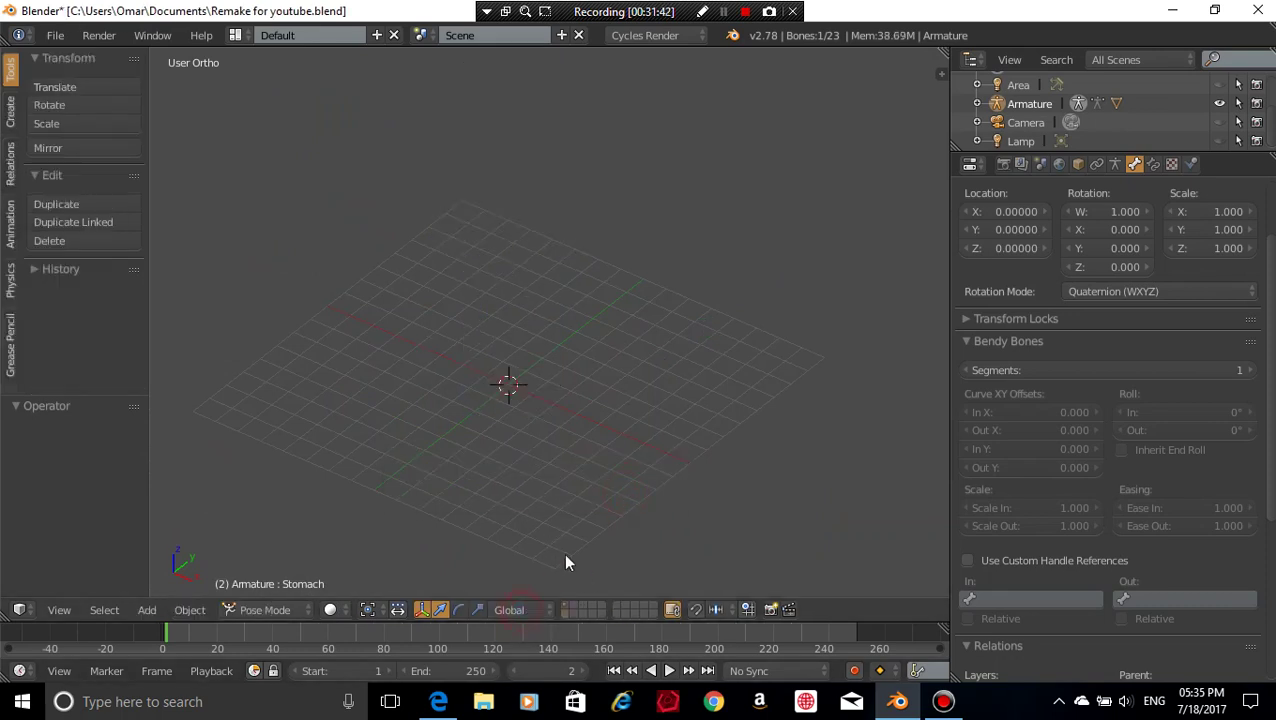
key("shift+a")
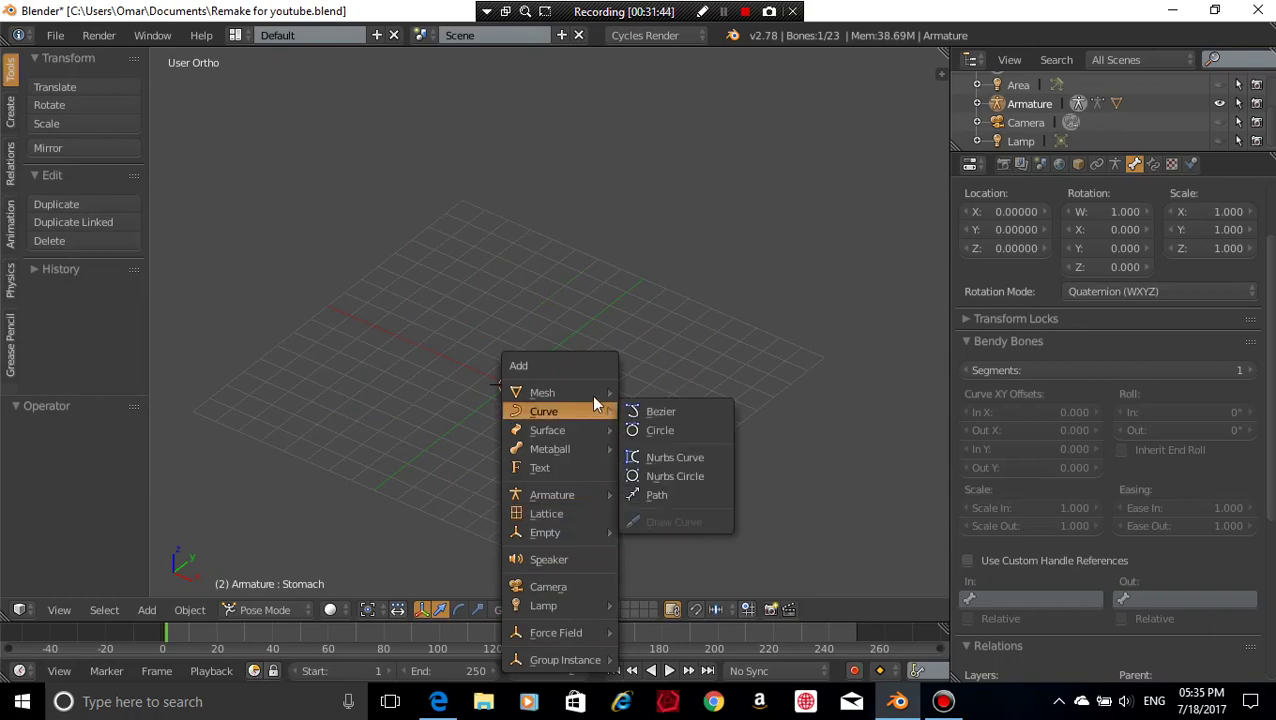
mouse_move(568, 394)
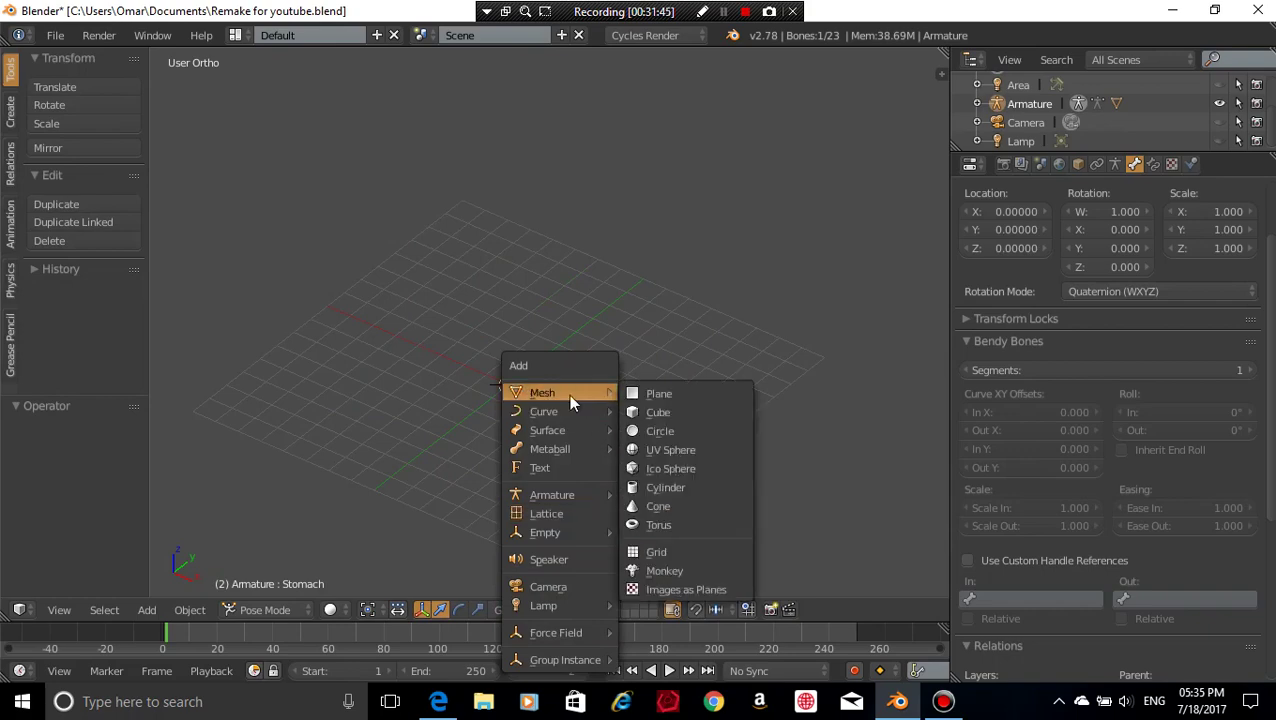
left_click(671, 450)
scroll(722, 399, "up", 3)
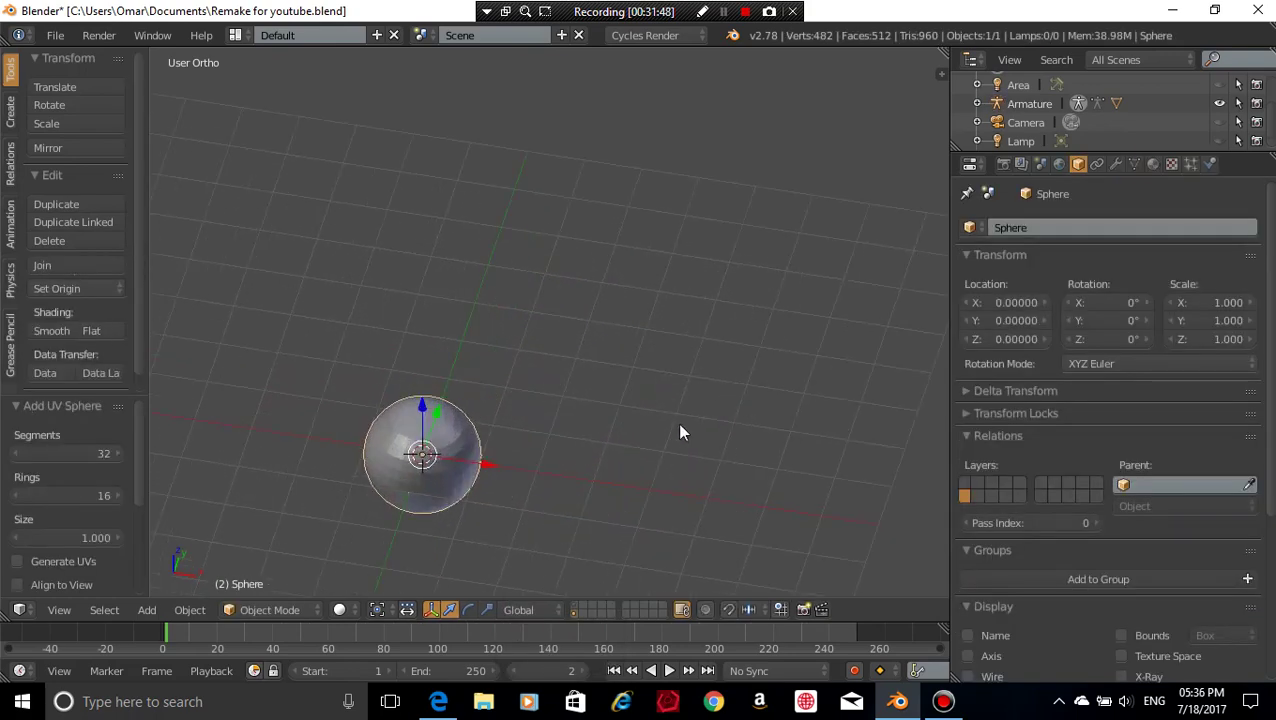
- Scale the sphere down to about 0.42 and move it about 4.9 units along the positive X axis
middle_click_drag(678, 424, 712, 314, "shift")
scroll(703, 325, "down", 5)
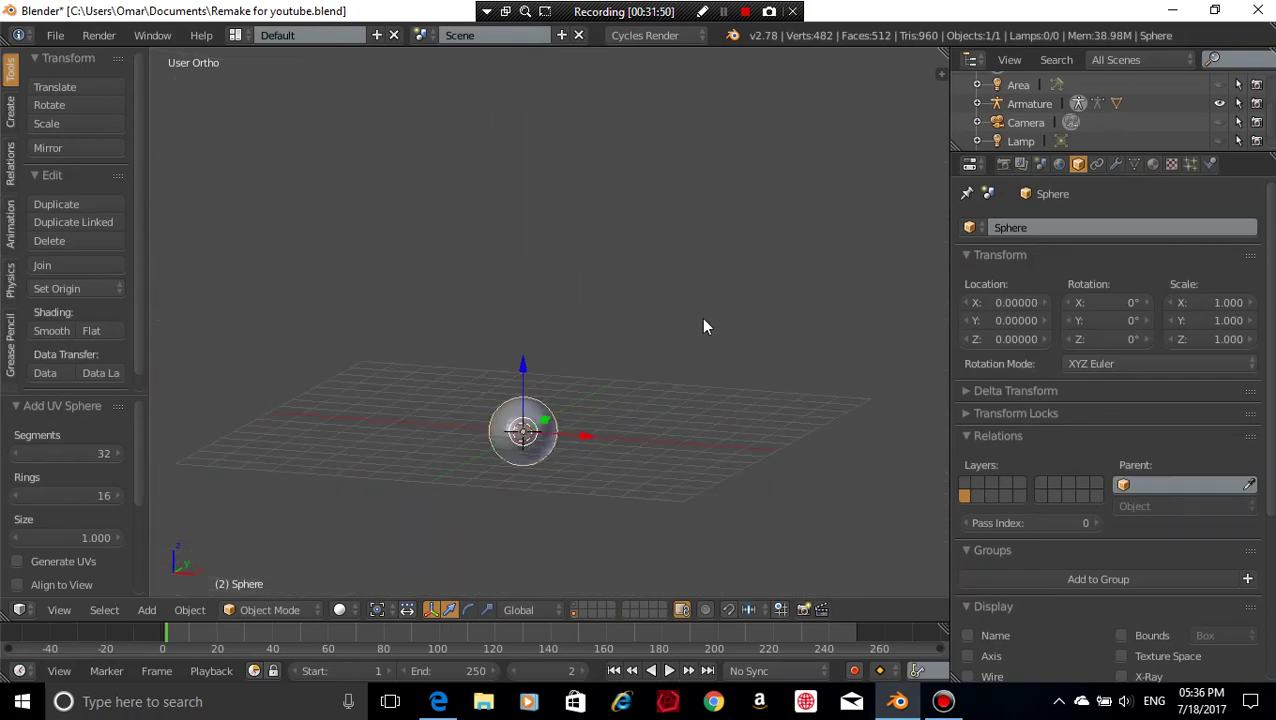
key("s")
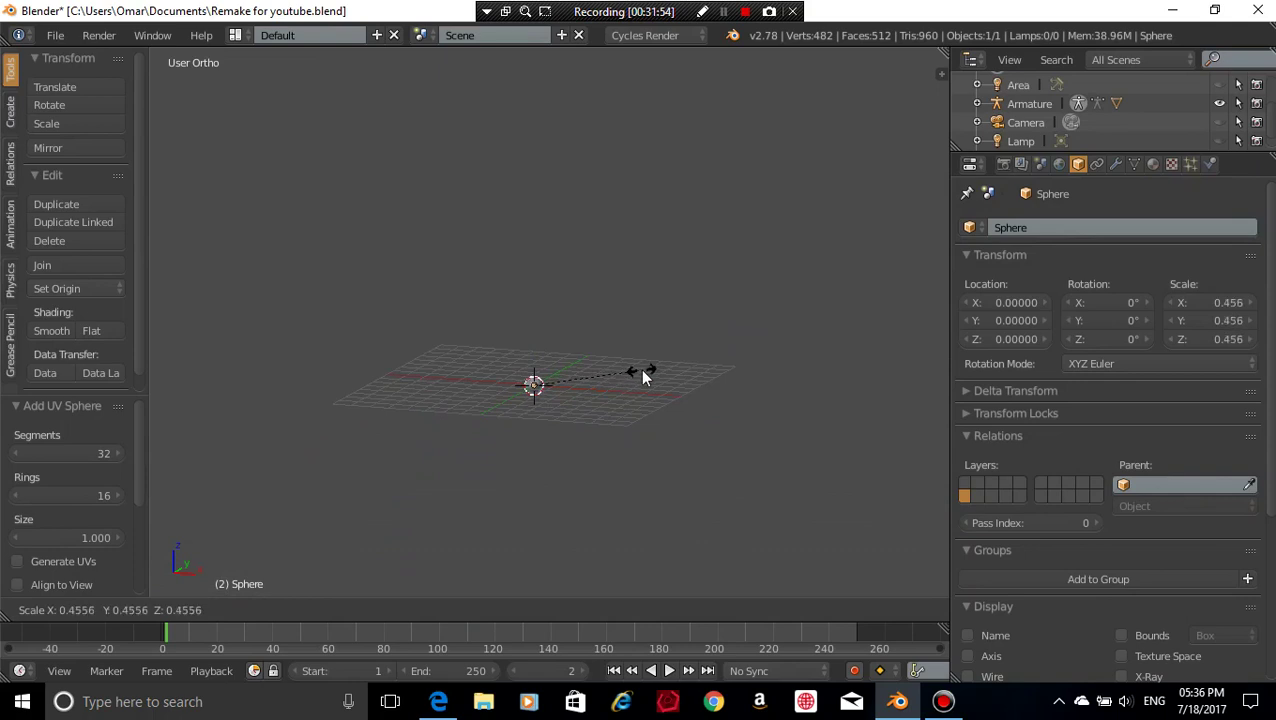
left_click(634, 369)
scroll(650, 372, "up", 1)
scroll(675, 380, "up", 2)
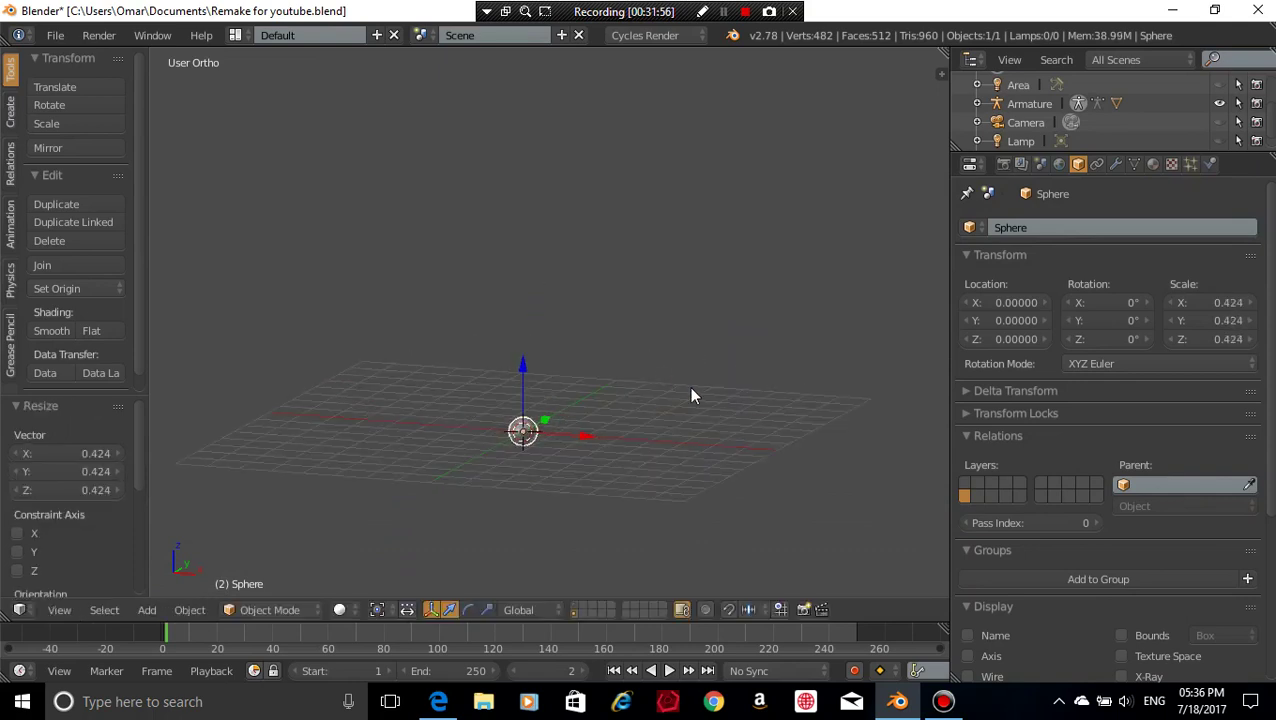
key("g")
key("x")
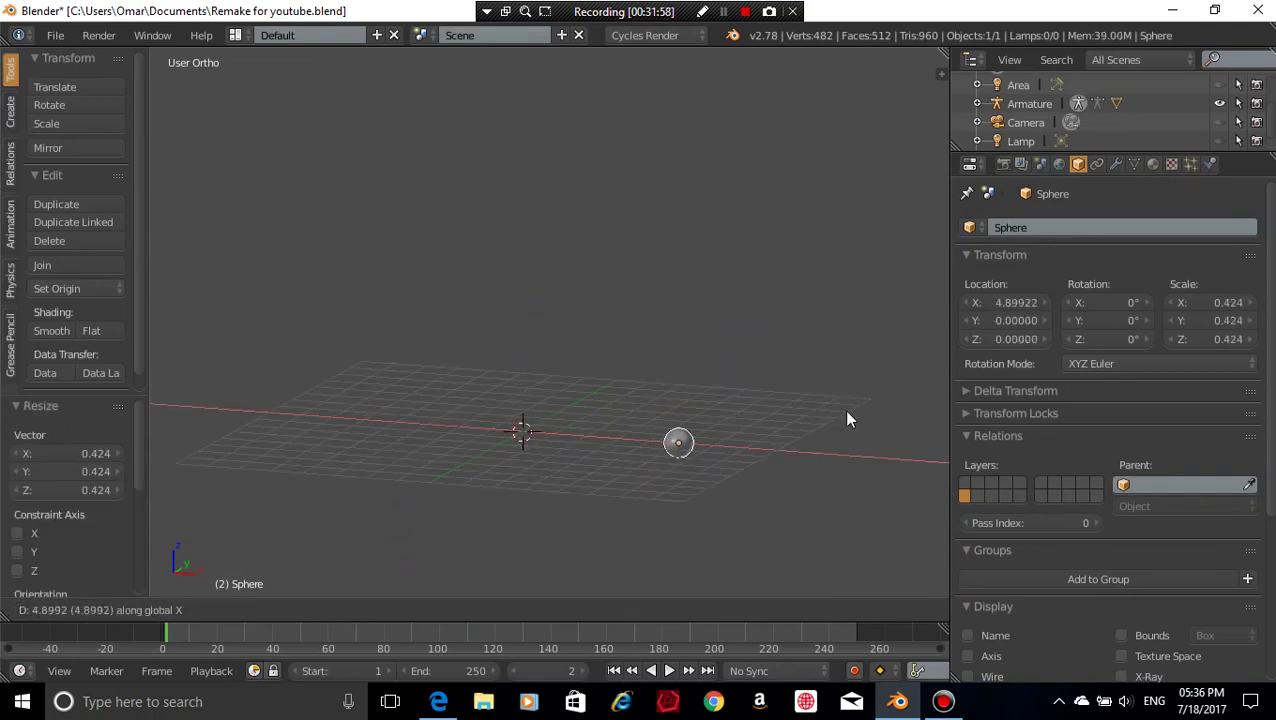
left_click(846, 419)
- Add a Circle mesh at the 3D cursor beside the sphere
middle_click_drag(692, 384, 500, 418)
key("shift+a")
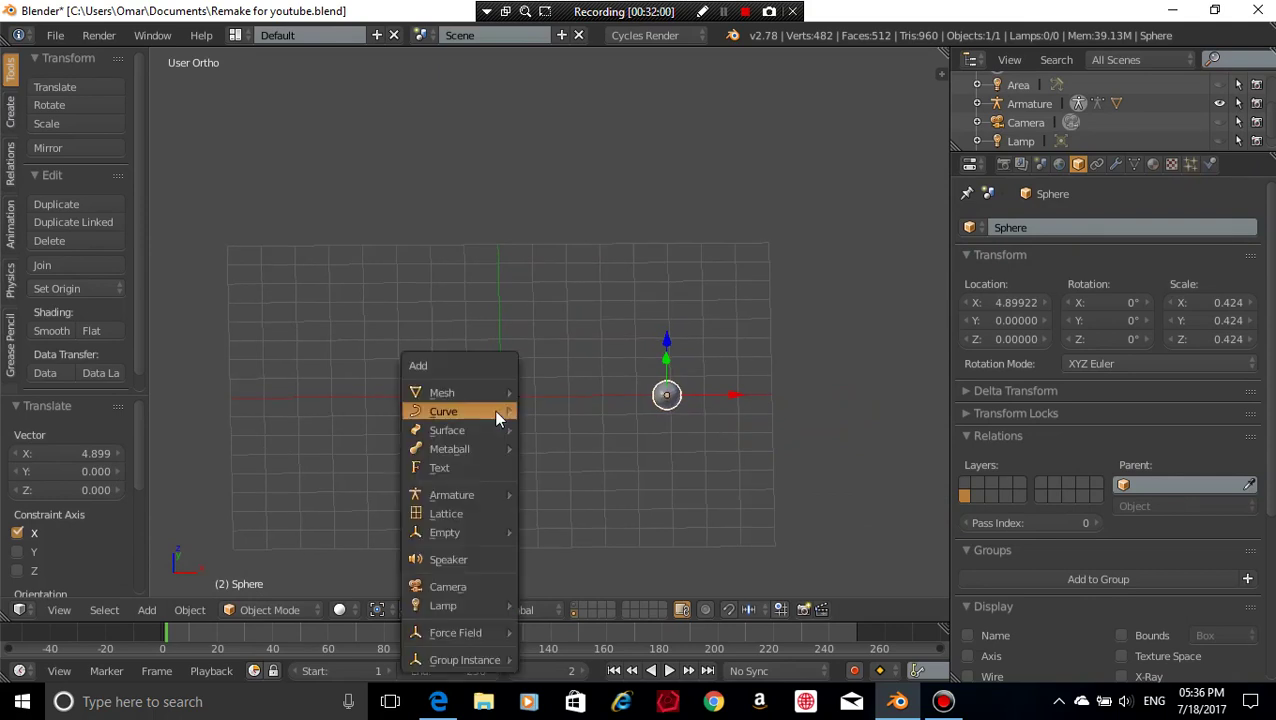
mouse_move(495, 392)
left_click(576, 426)
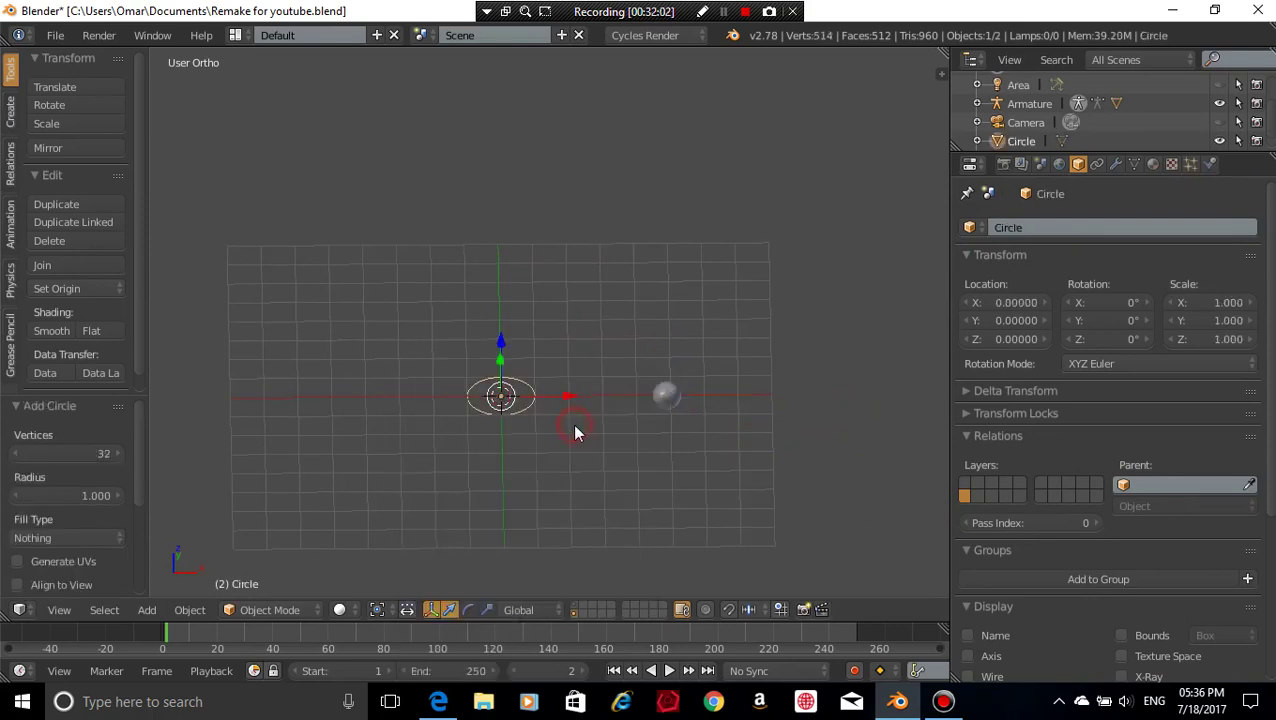
- Extrude the circle's edges inward to about 0.8 scale as a flat ring, and scale the whole object up to about 2.45
scroll(575, 426, "up", 3)
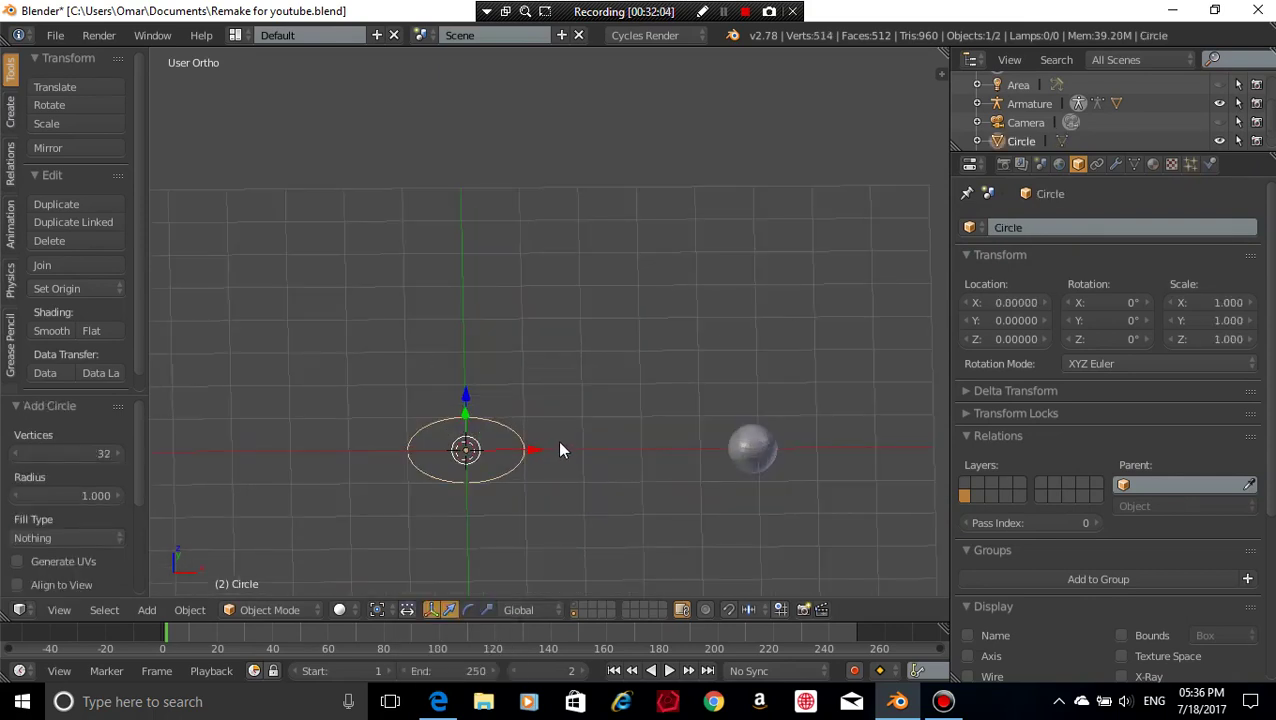
key("Tab")
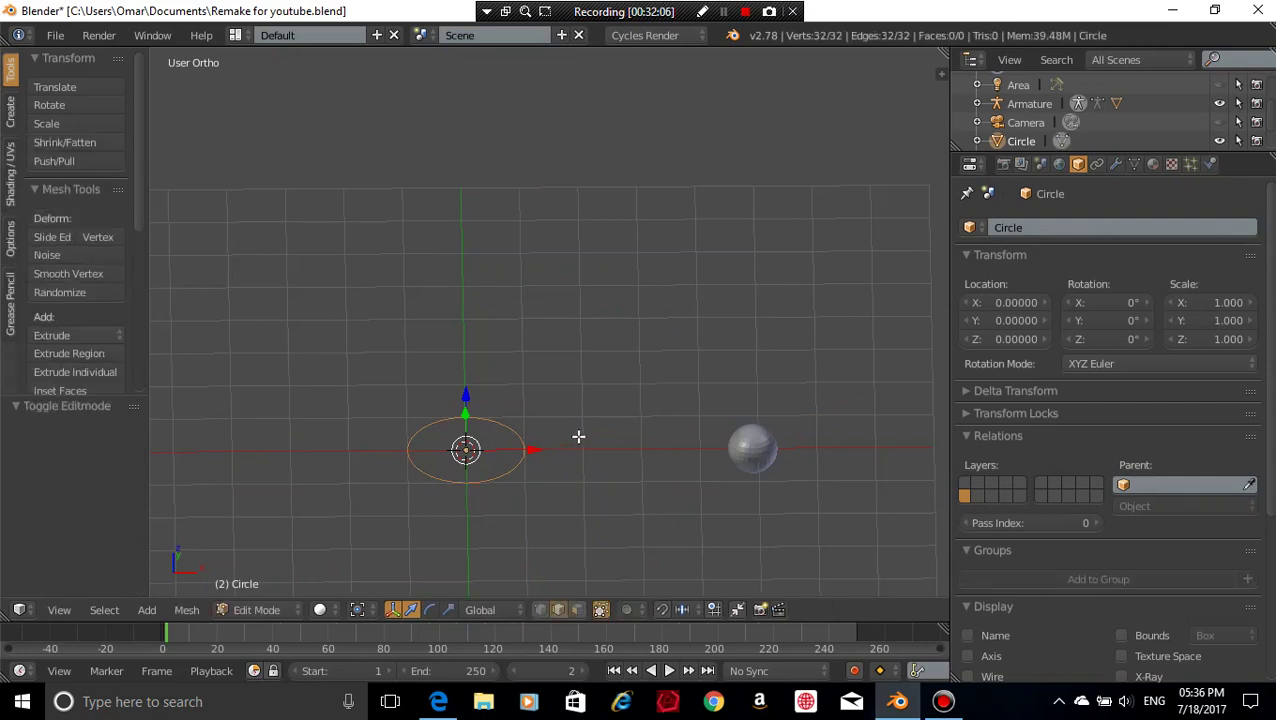
key("e")
key("s")
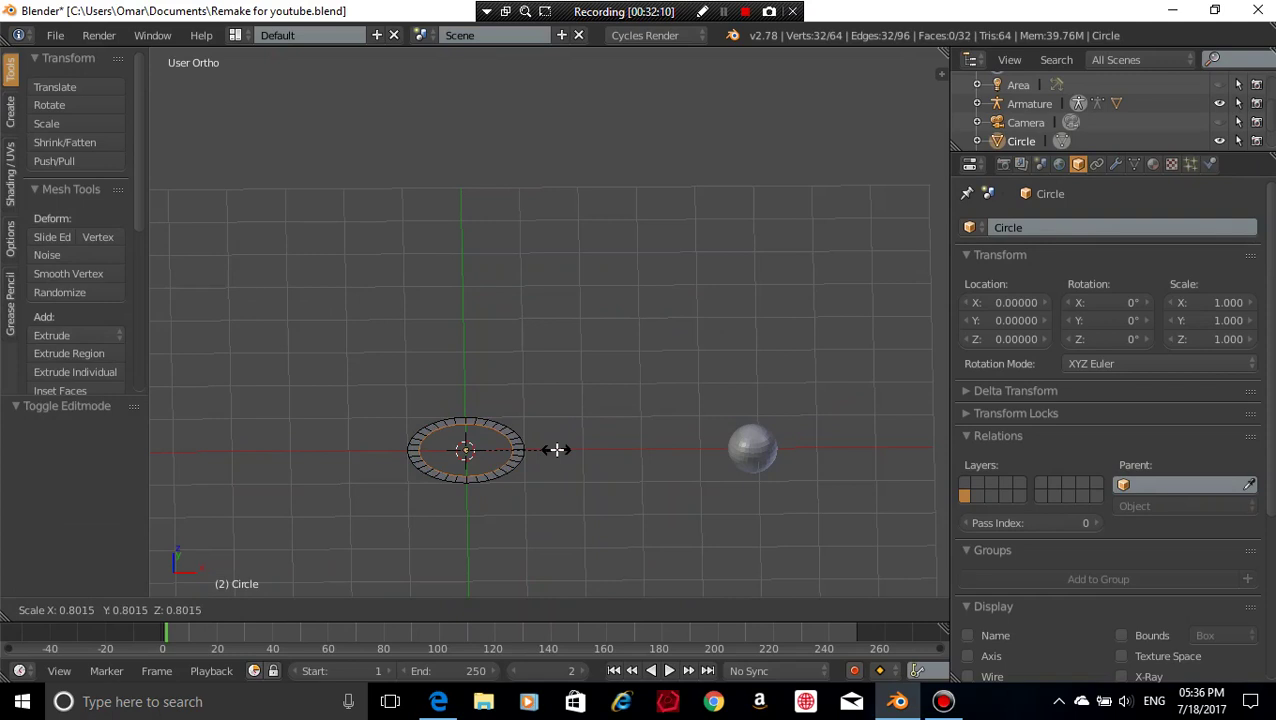
left_click(556, 450)
key("Tab")
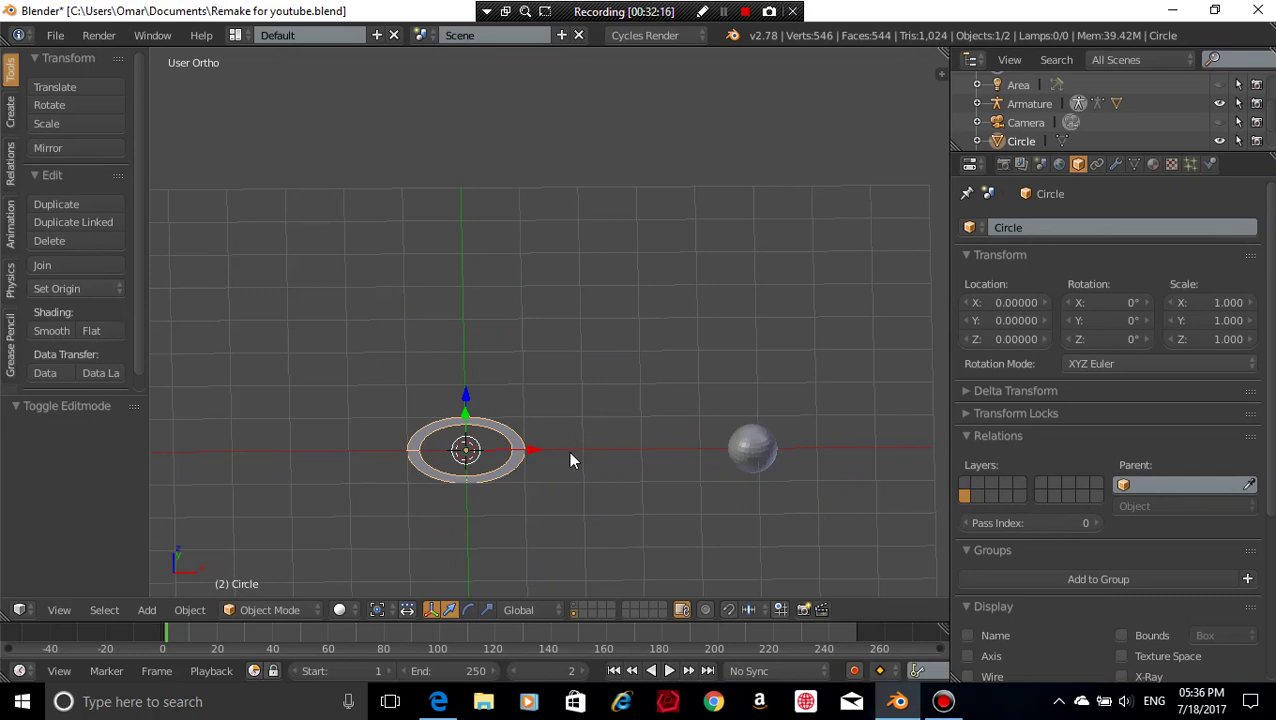
key("s")
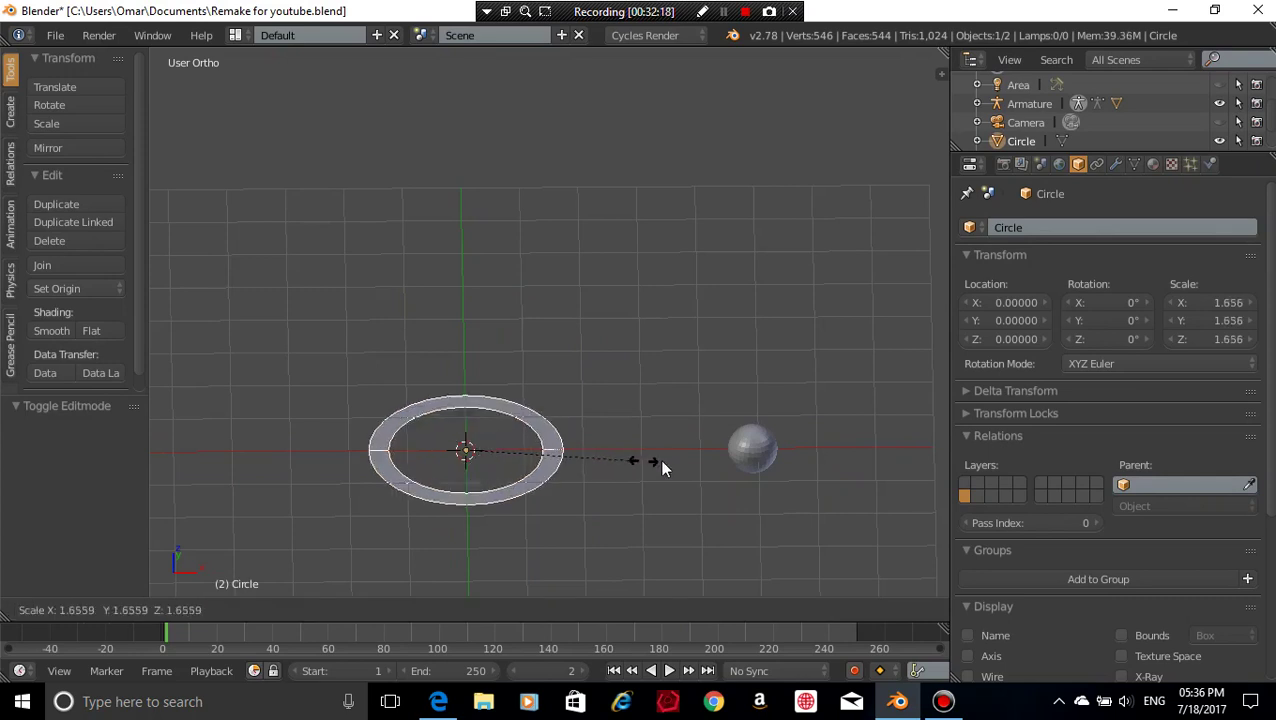
left_click(718, 460)
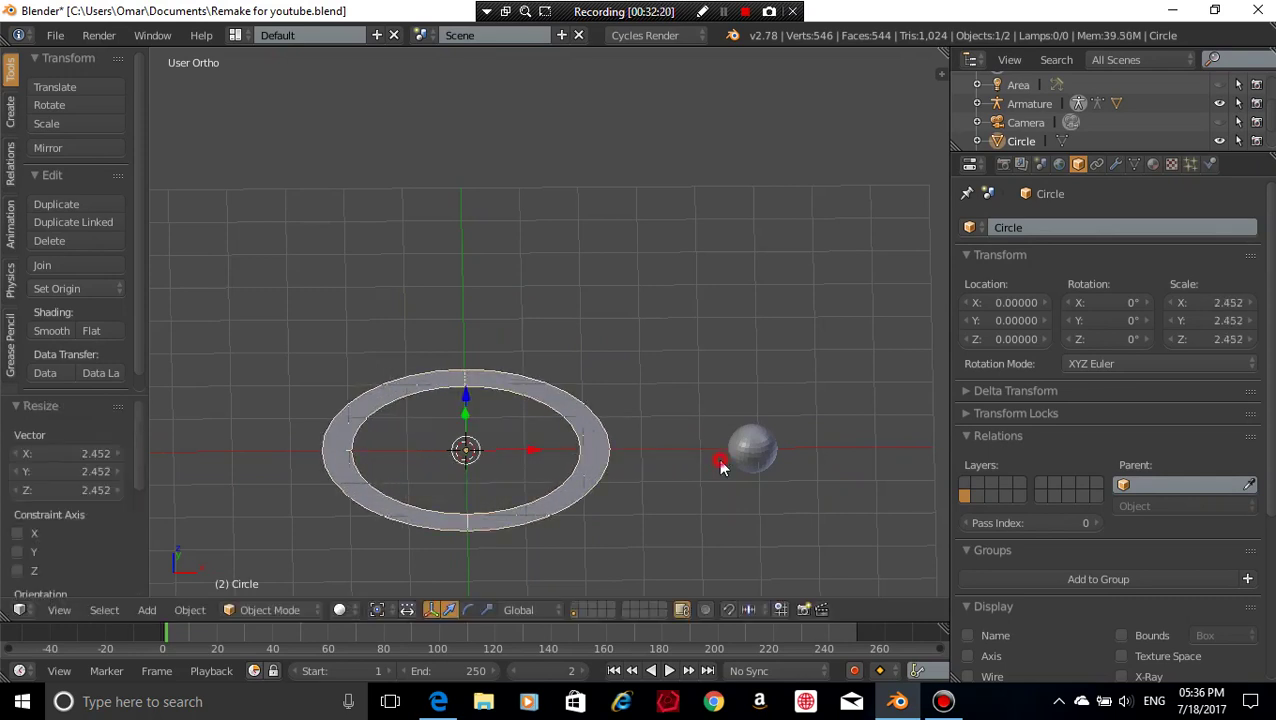
- Show the first layer with the robot and assign the Sphere object as the custom shape of the Elbow.L bone, with Bone Size on
scroll(706, 465, "down", 3)
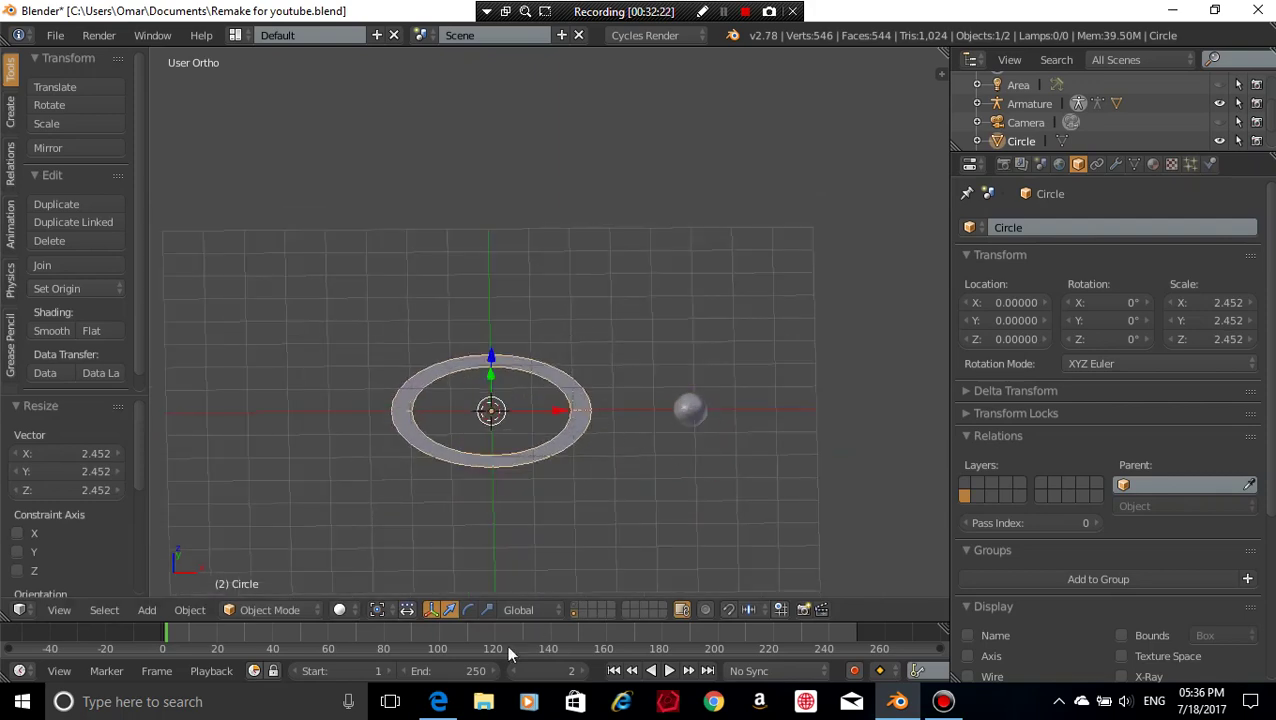
left_click(575, 607)
mouse_move(548, 286)
middle_mouse_down()
mouse_move(668, 280)
mouse_move(561, 283)
middle_mouse_up()
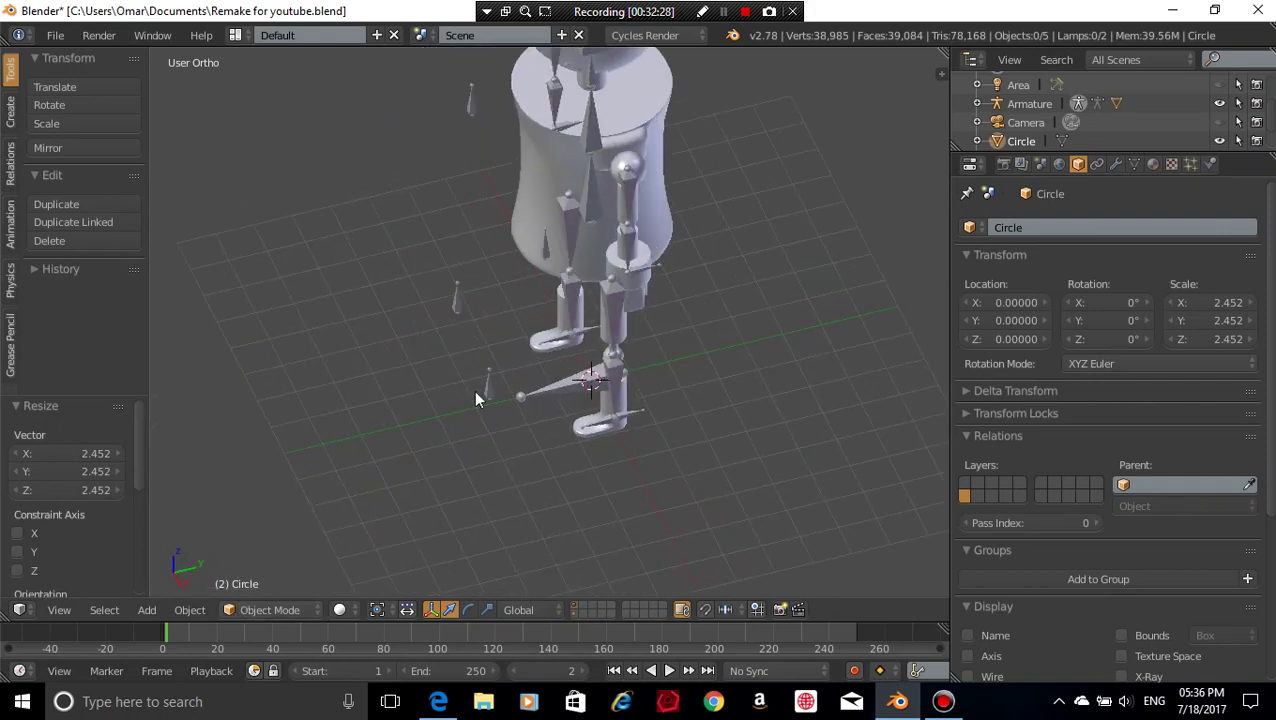
right_click(570, 215)
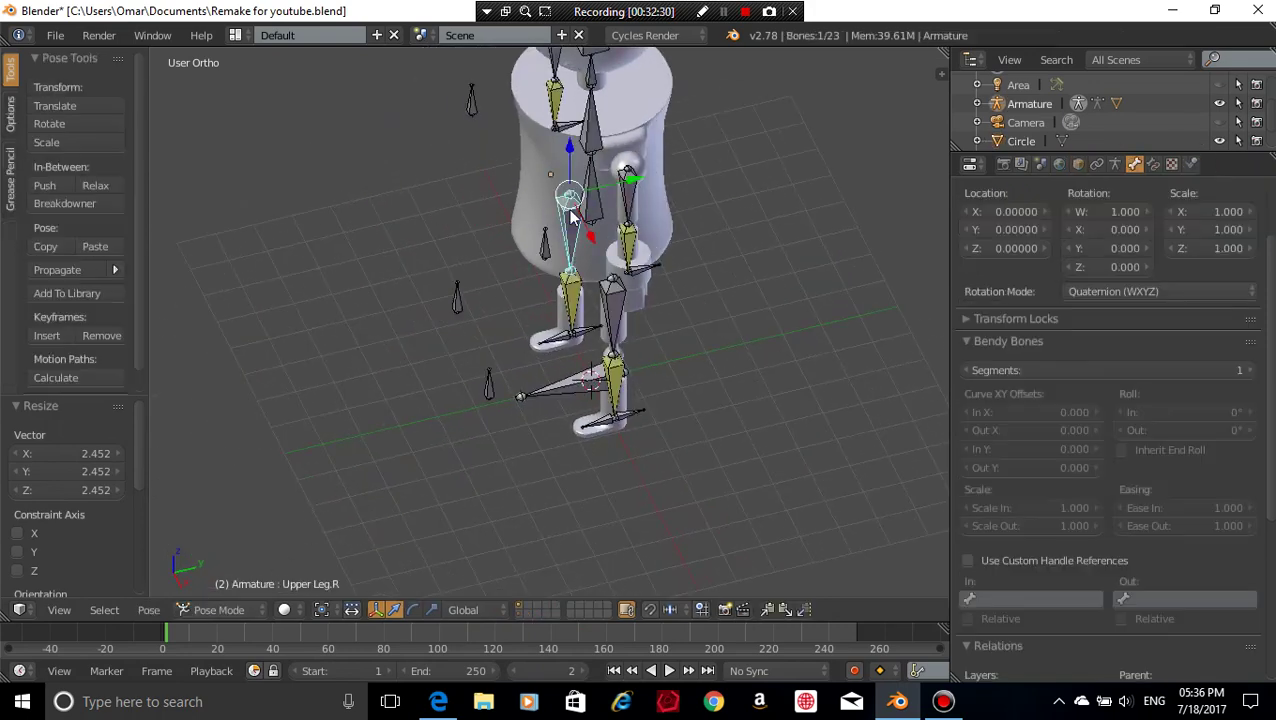
middle_click_drag(750, 350, 751, 300)
key("a")
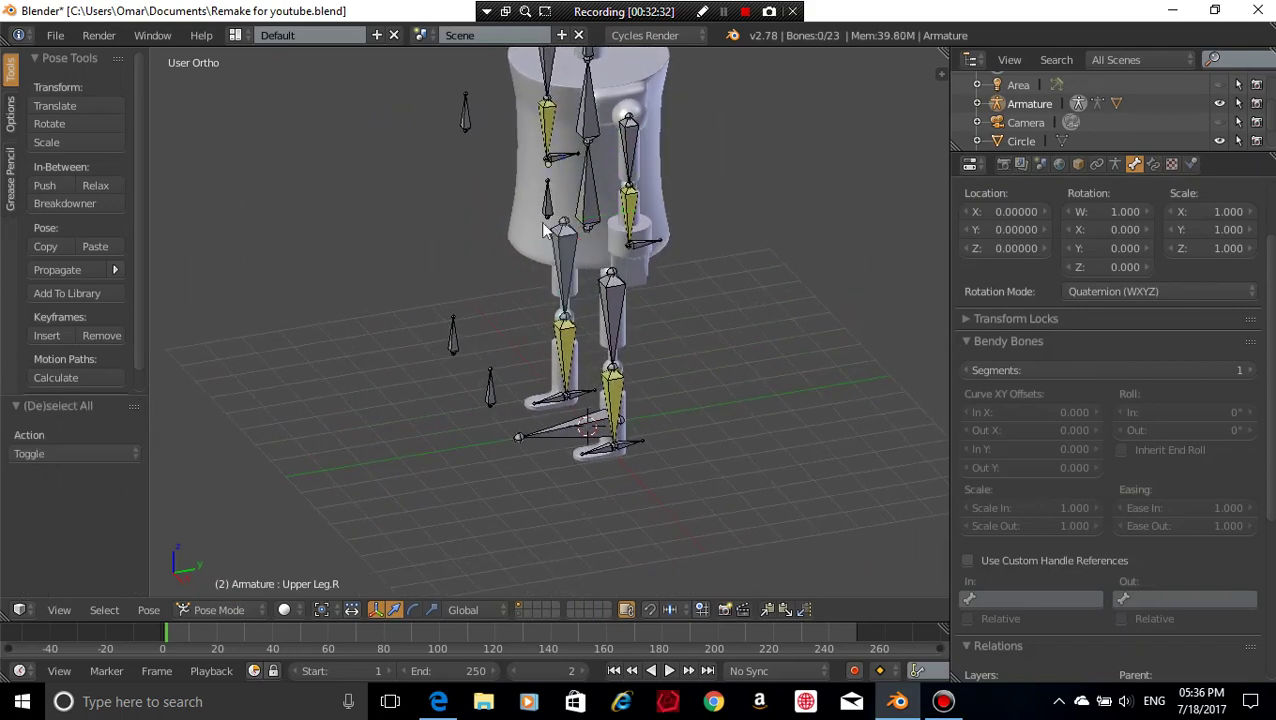
right_click(548, 212)
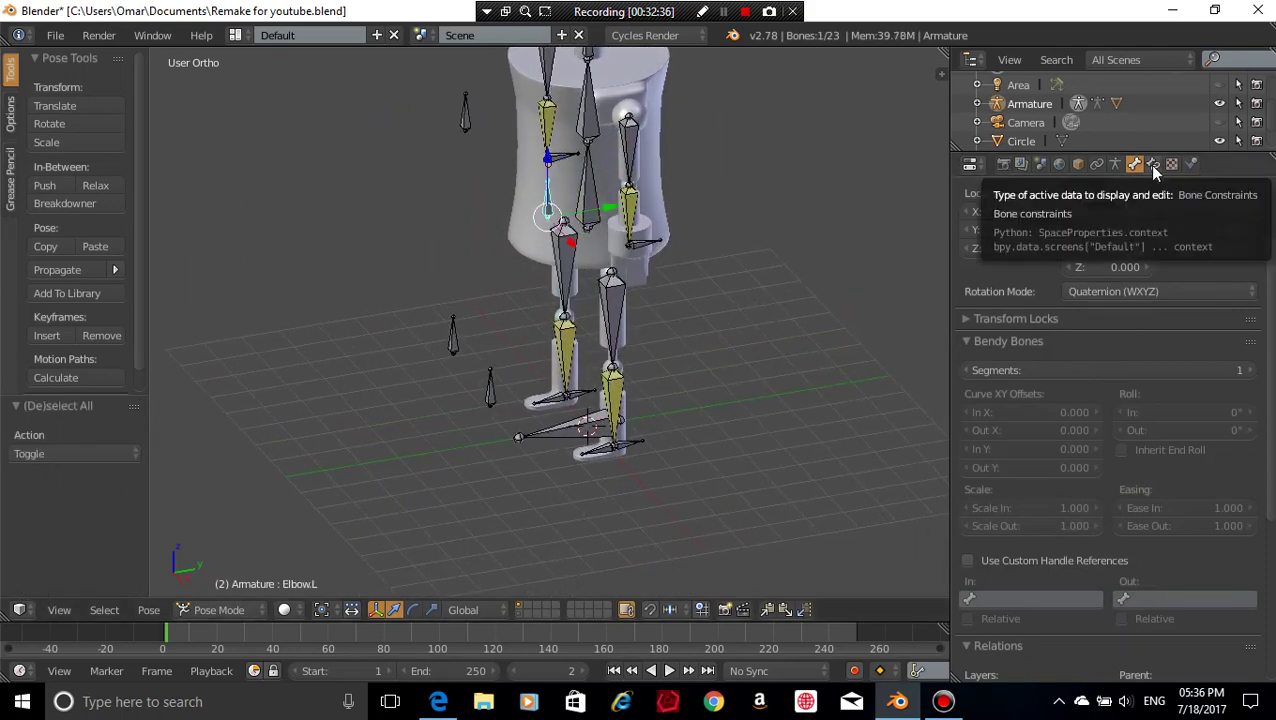
scroll(1133, 436, "down", 7)
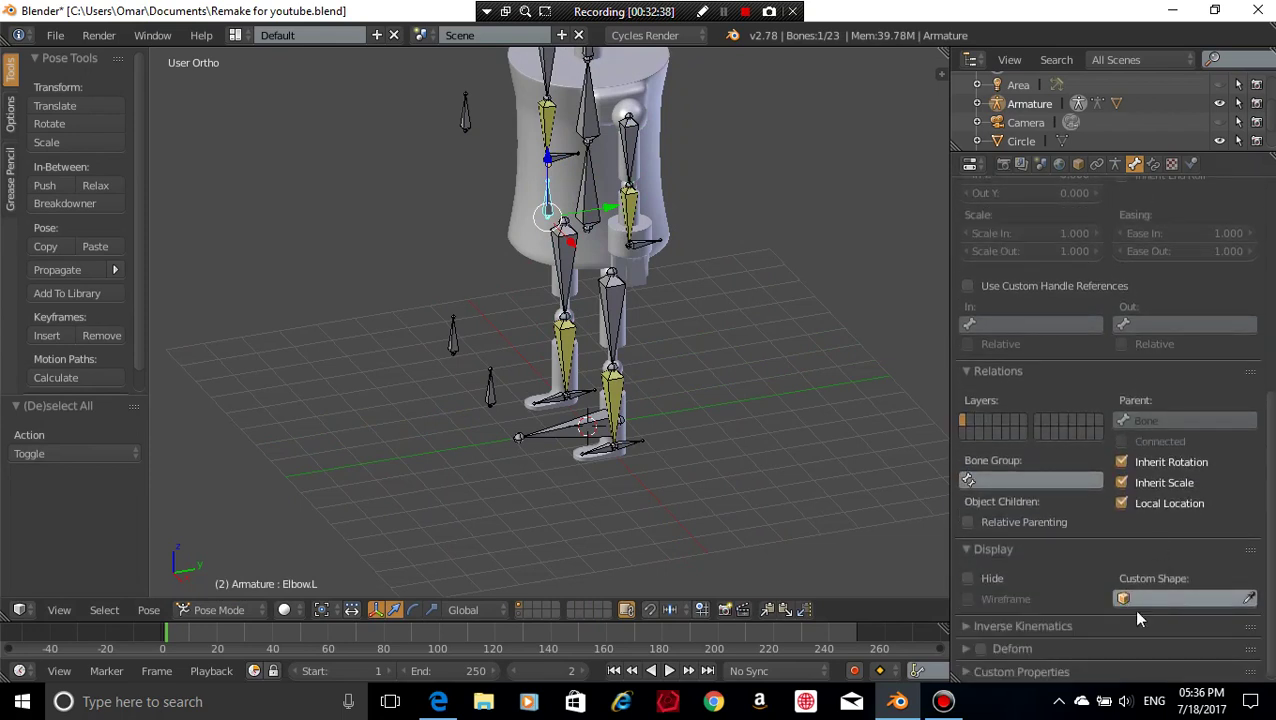
left_click(1173, 597)
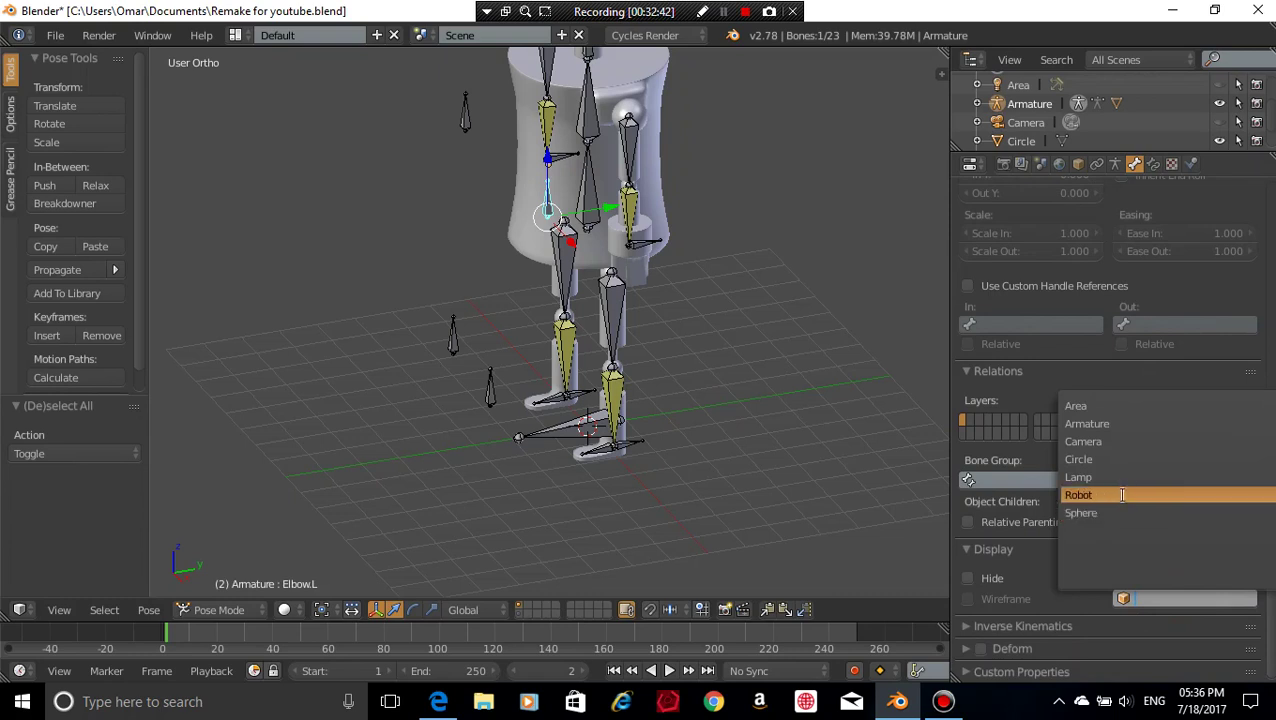
left_click(1090, 511)
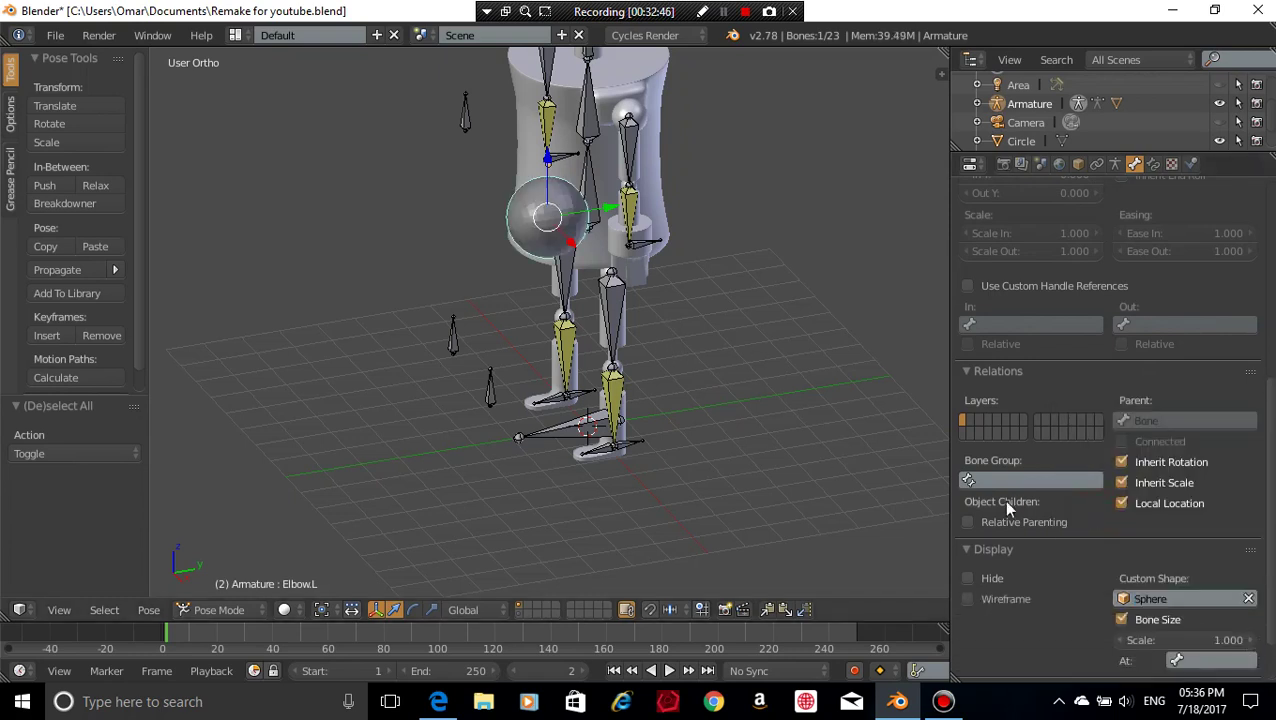
left_click(1135, 615)
left_click(1135, 615)
- Scale the Elbow.L bone down to about 0.31 in Pose Mode
middle_click_drag(854, 411, 938, 417)
scroll(883, 251, "up", 2)
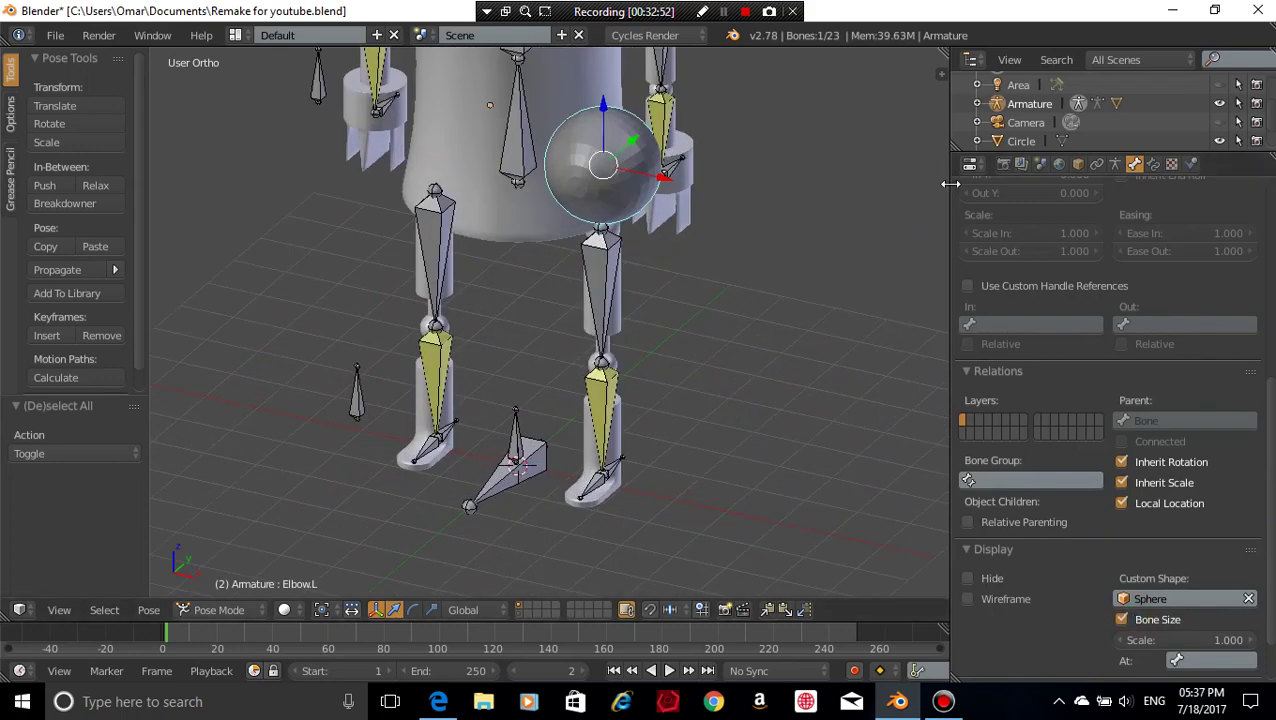
key("s")
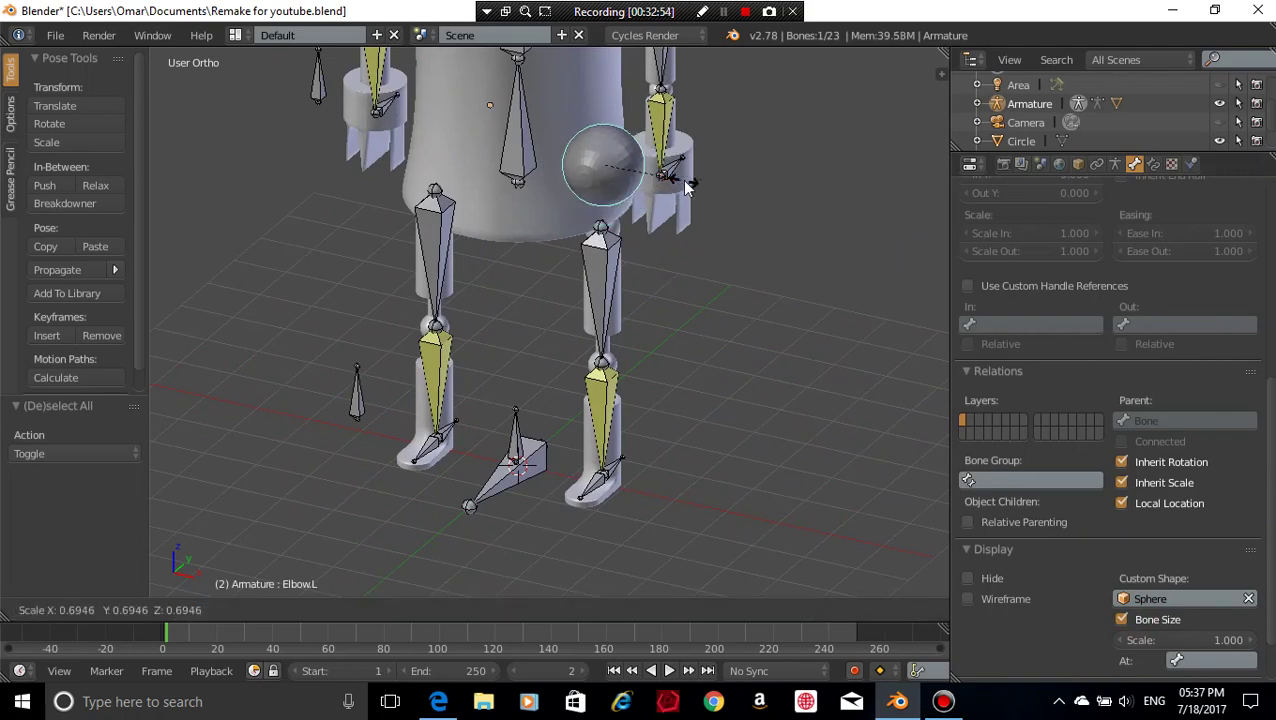
left_click(640, 188)
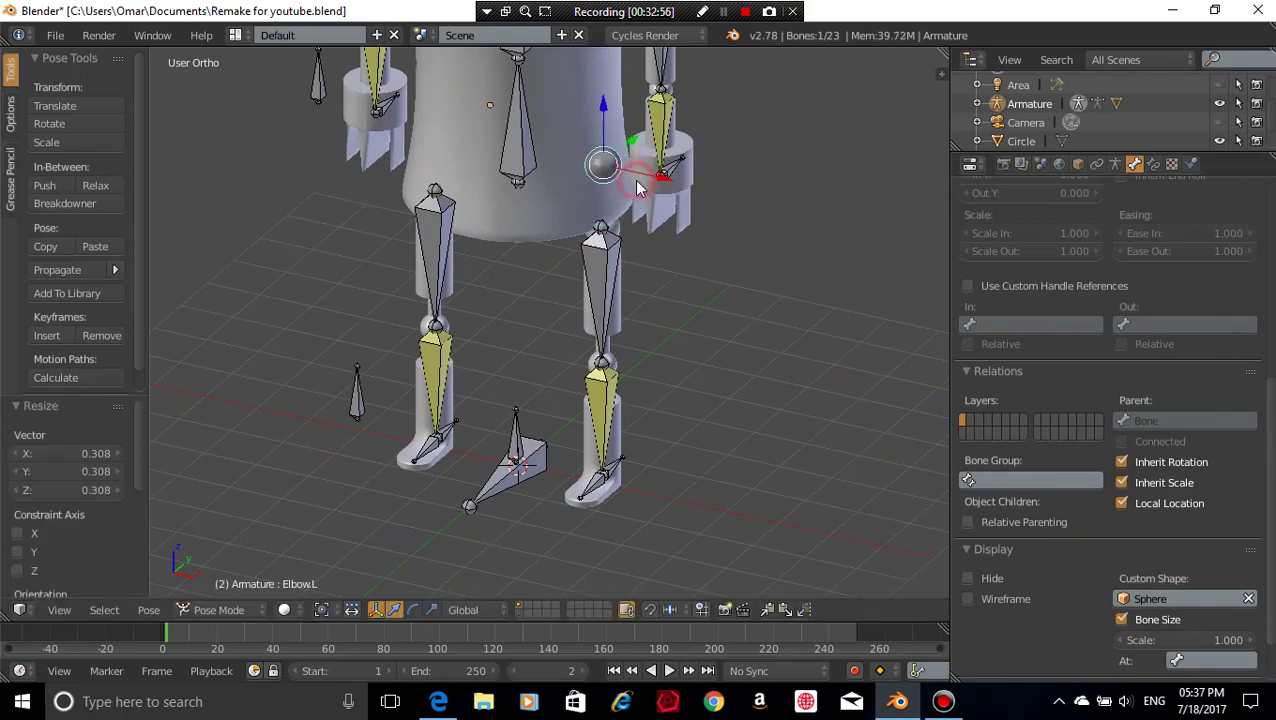
- Assign the Sphere object as the custom shape of the Elbow.R bone and scale the bone down to about 0.32
middle_click_drag(701, 200, 763, 170)
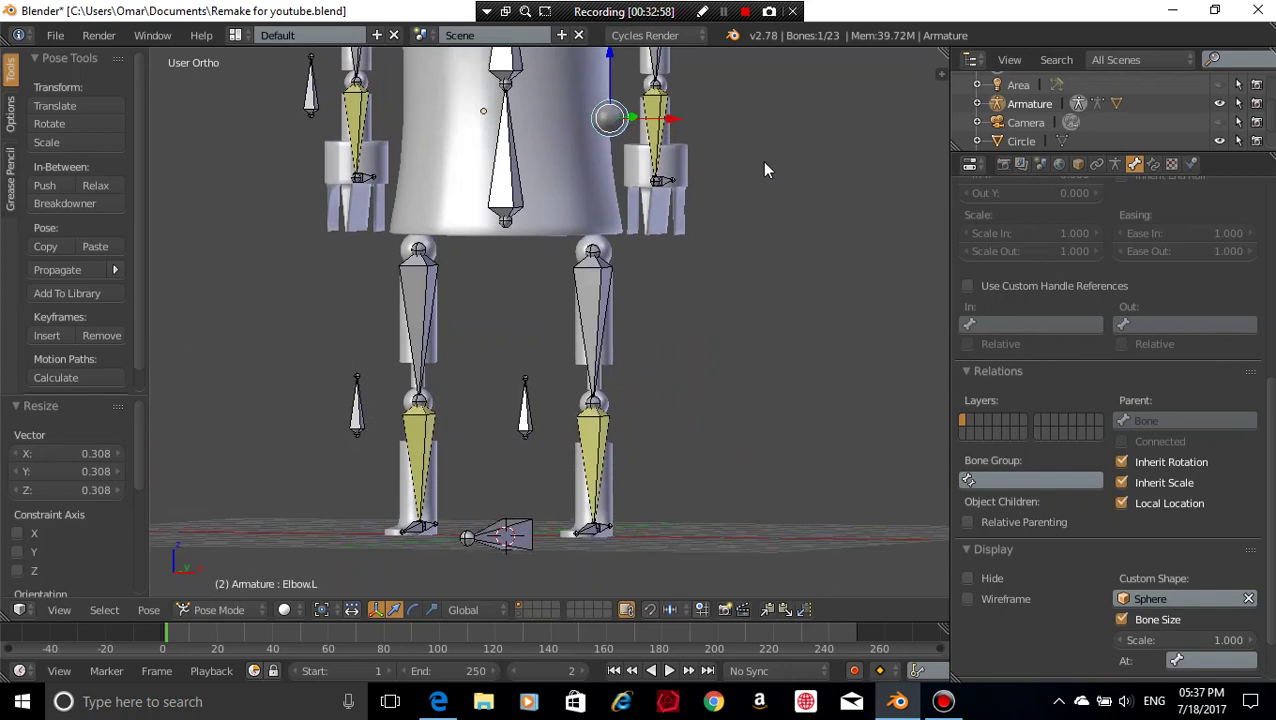
key("KP_1")
scroll(362, 135, "up", 2, "shift")
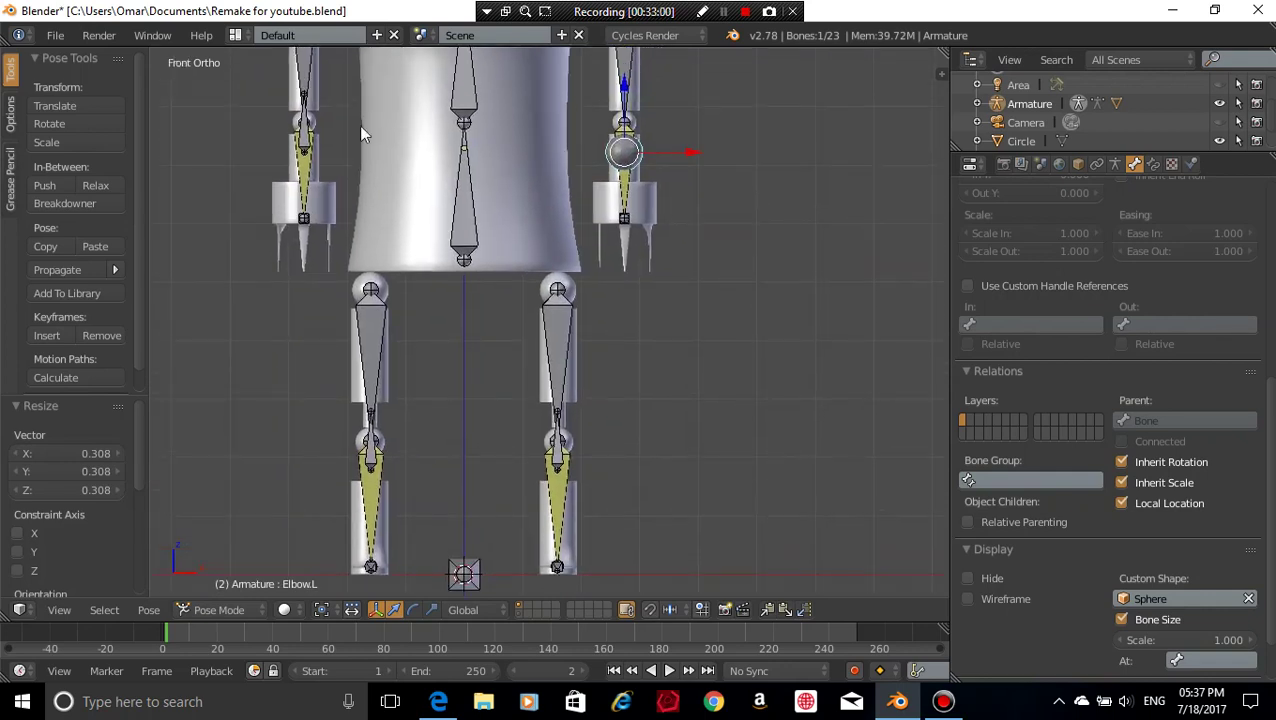
right_click(298, 143)
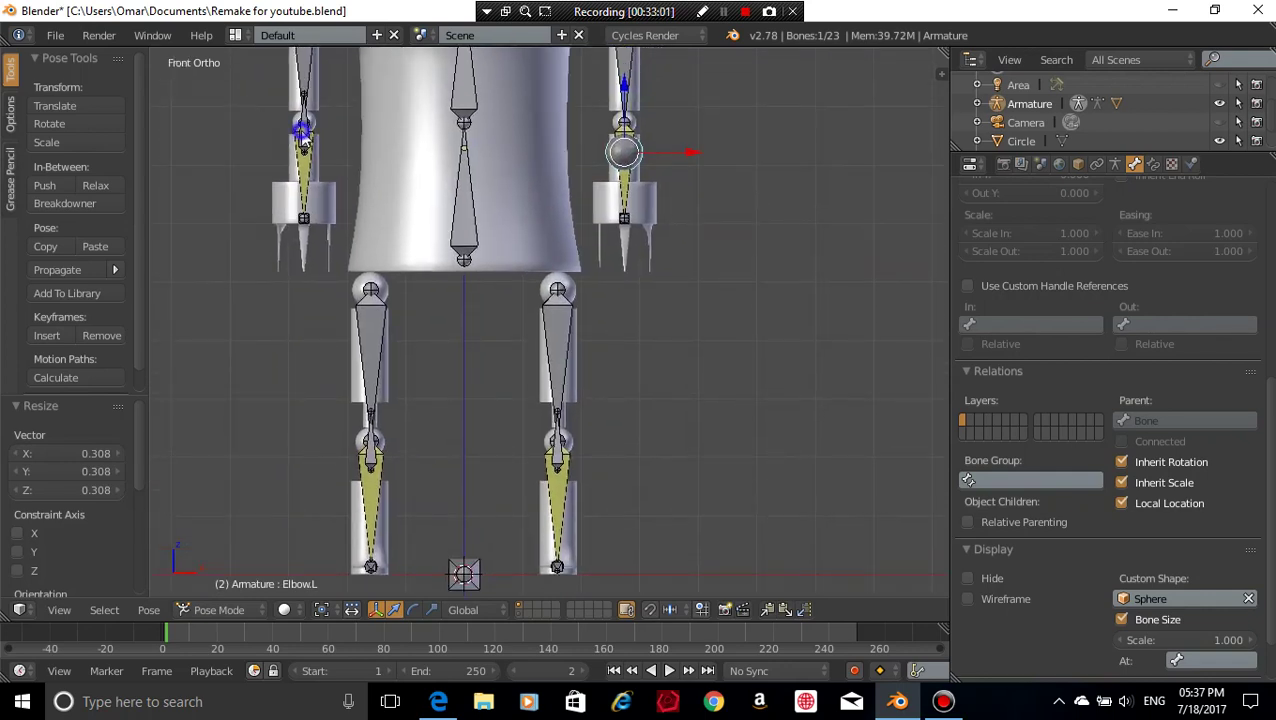
left_click(1149, 603)
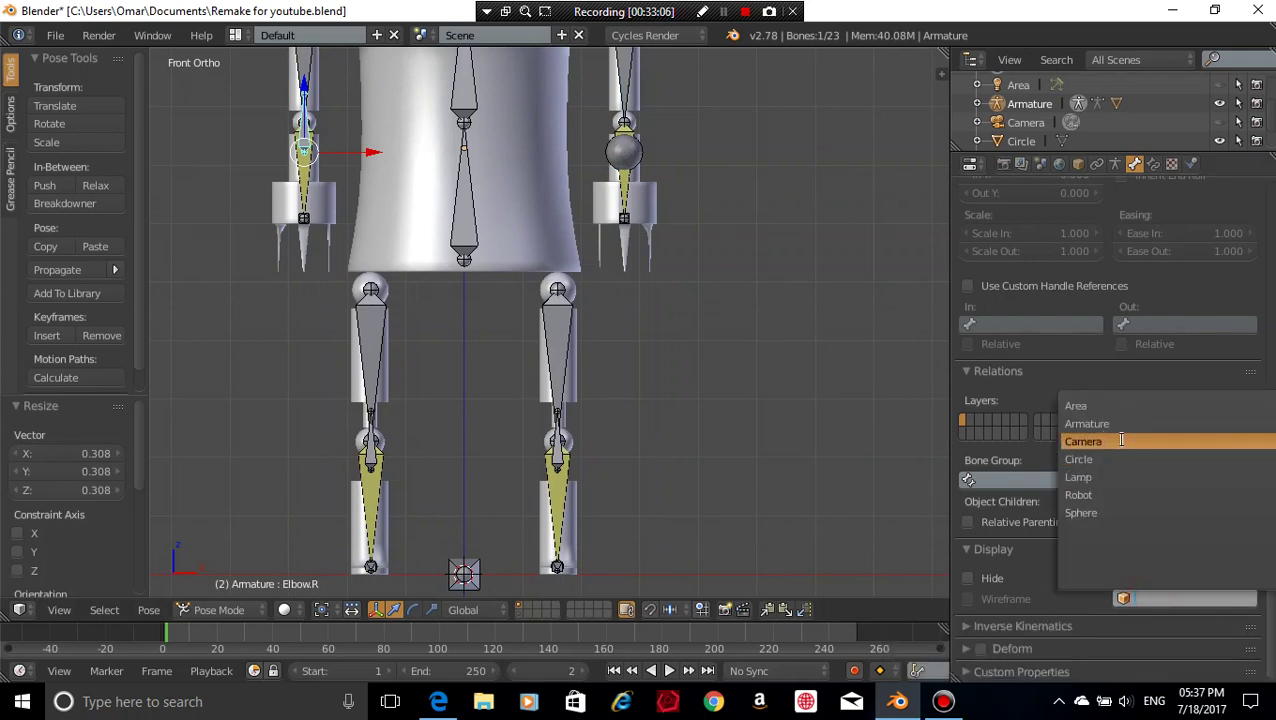
left_click(1098, 513)
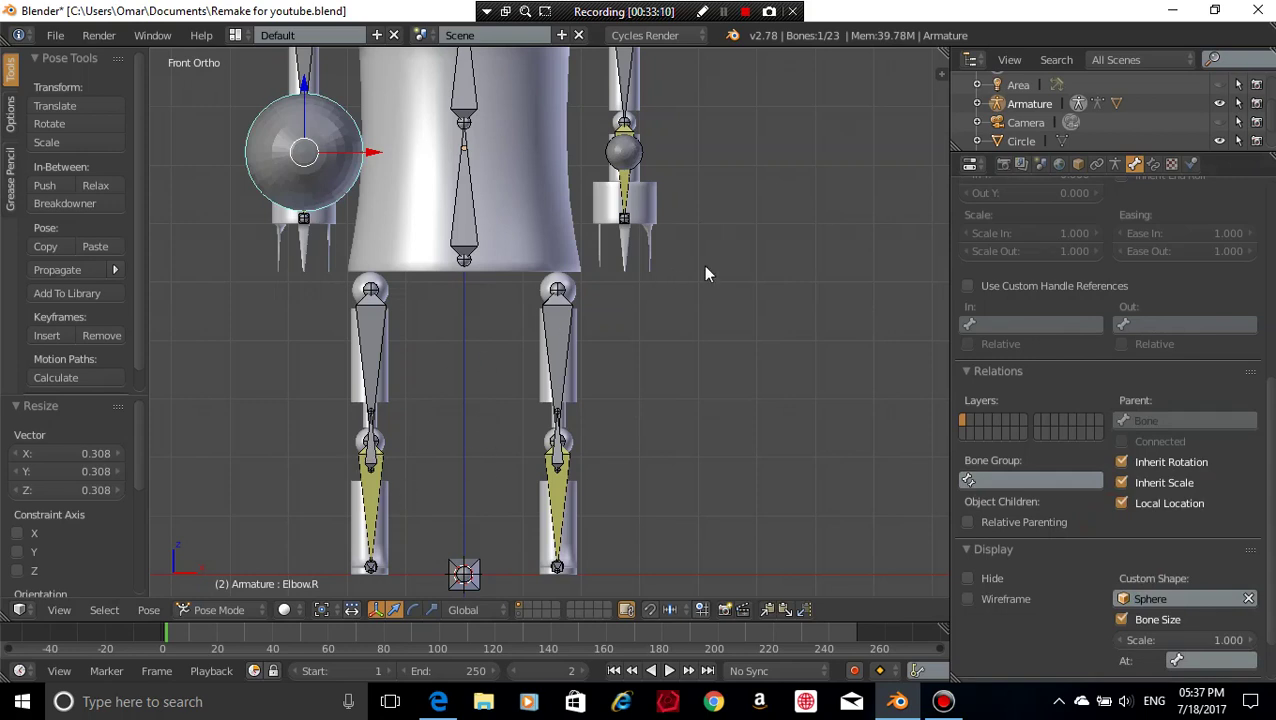
key("s")
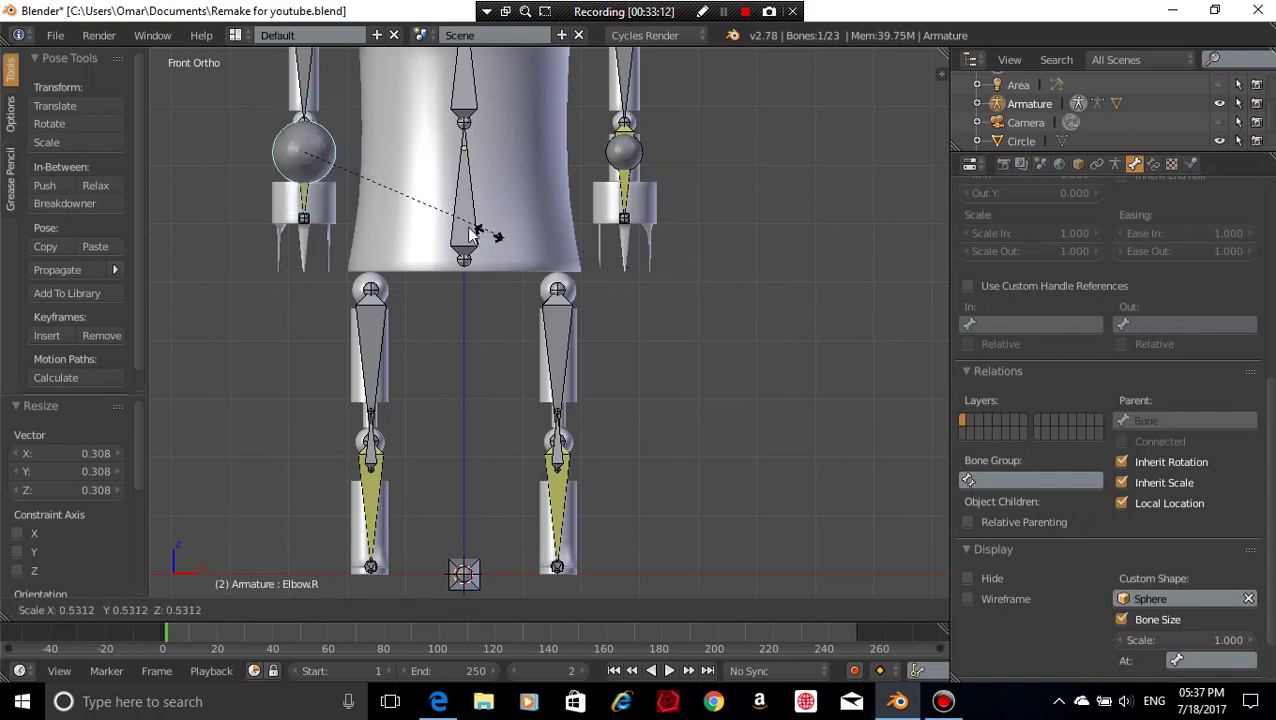
left_click(418, 229)
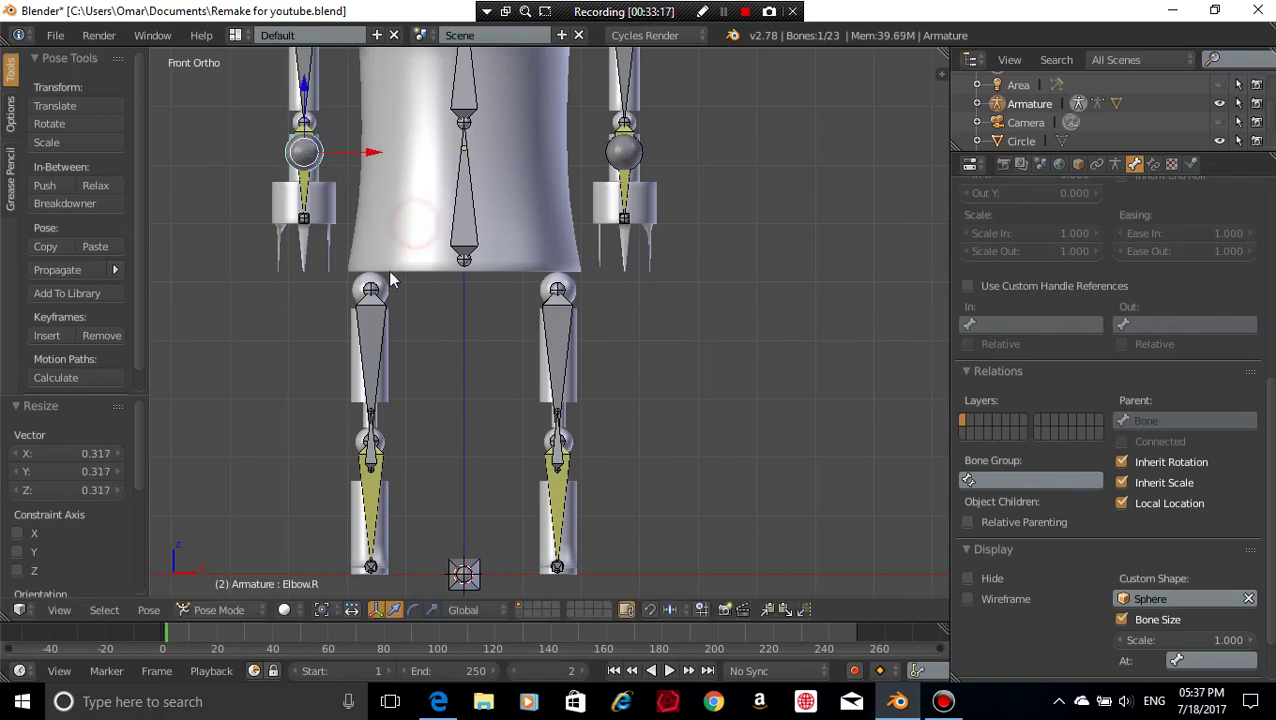
- Try to assign the Sphere object as the custom shape of both knee bones at once, with Knee.L as the active bone
right_click(369, 445)
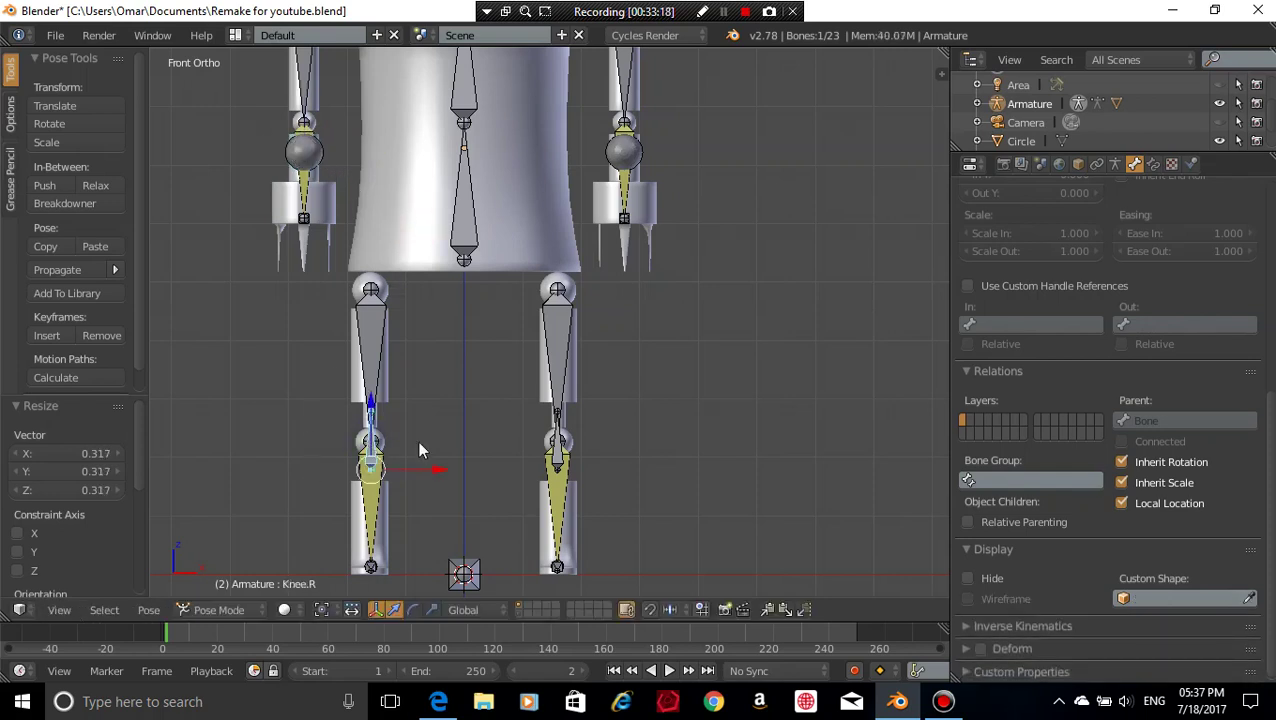
right_click(557, 452, "shift")
left_click(1118, 597)
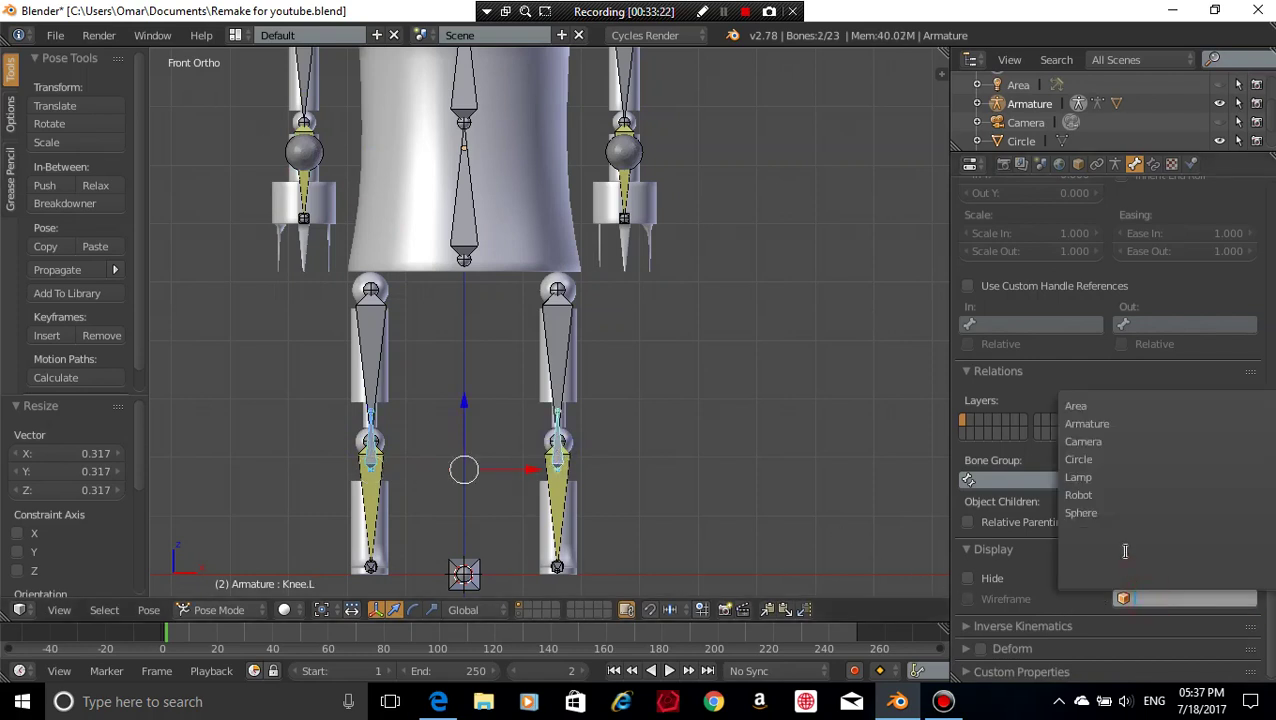
left_click(1138, 516)
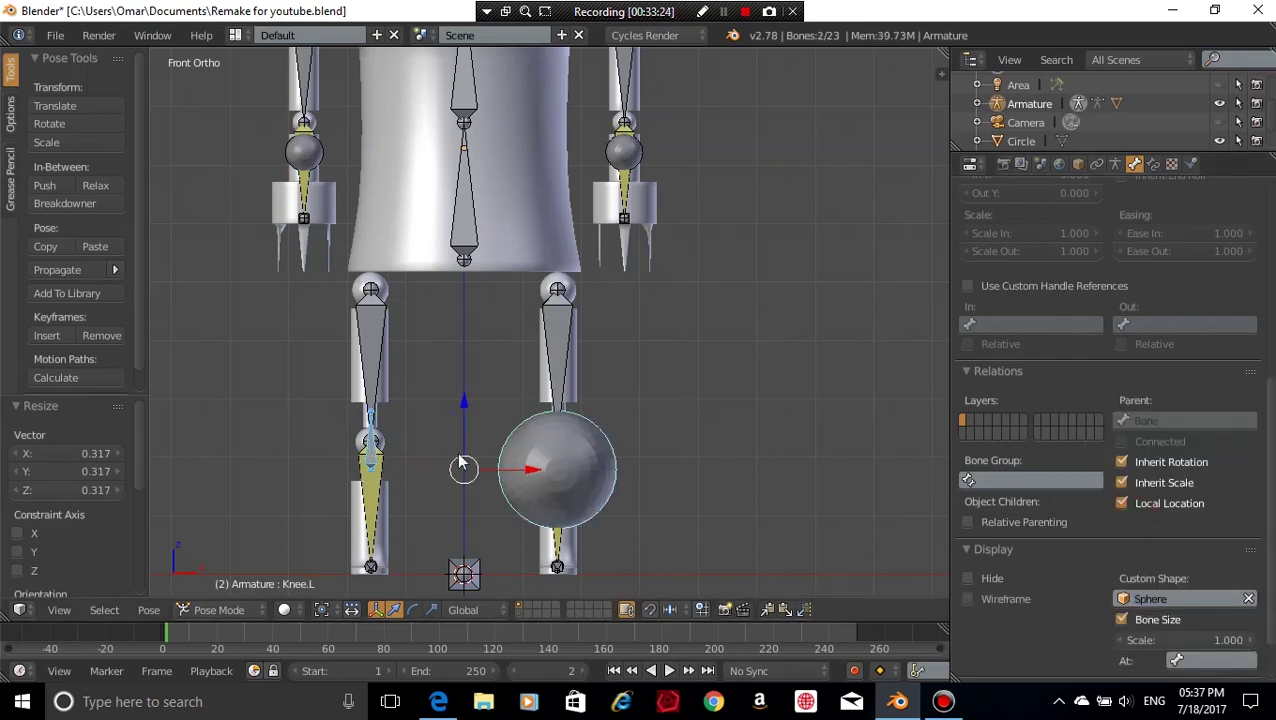
- Assign the Sphere object as the custom shape of the Knee.R bone
right_click(373, 443)
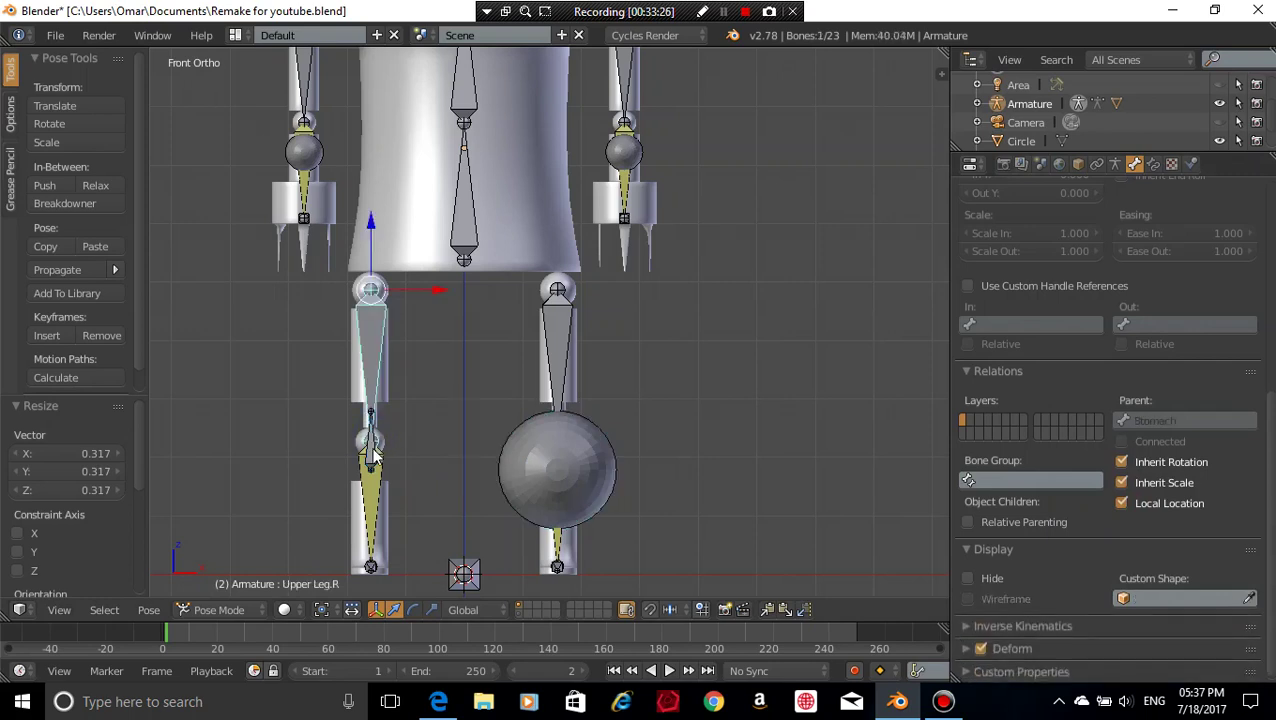
right_click(378, 447)
left_click(1128, 597)
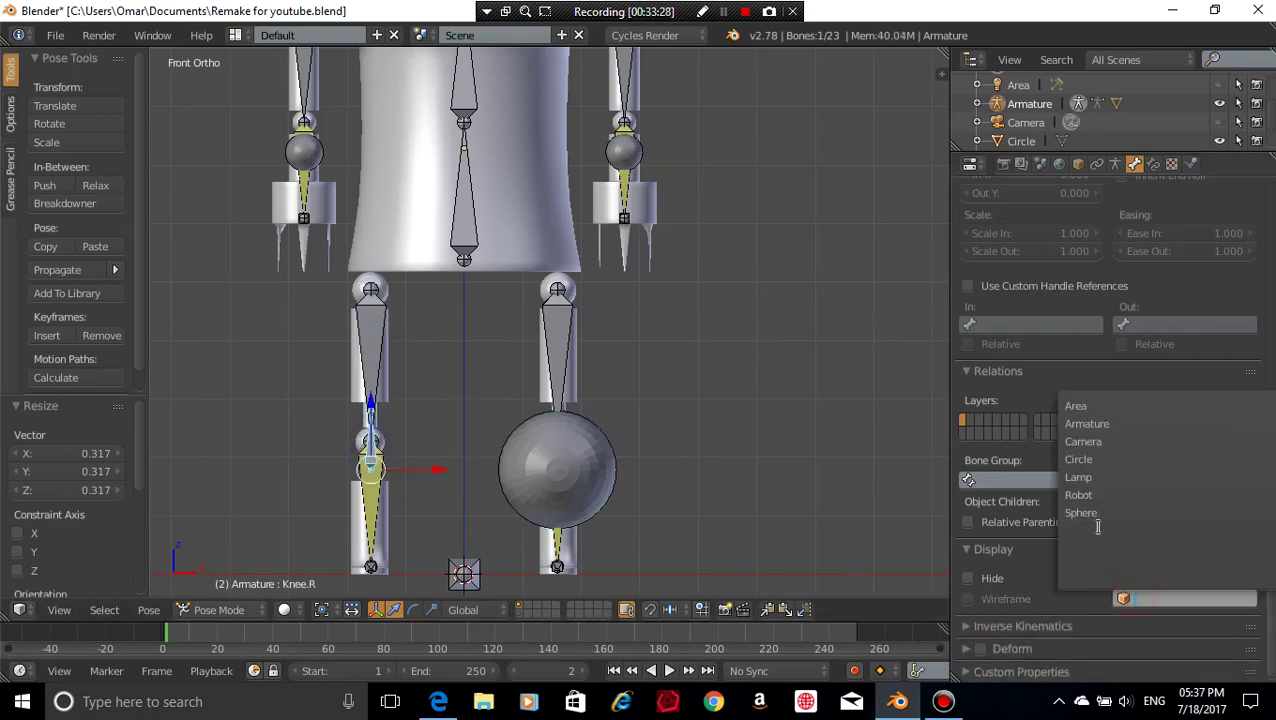
left_click(1118, 516)
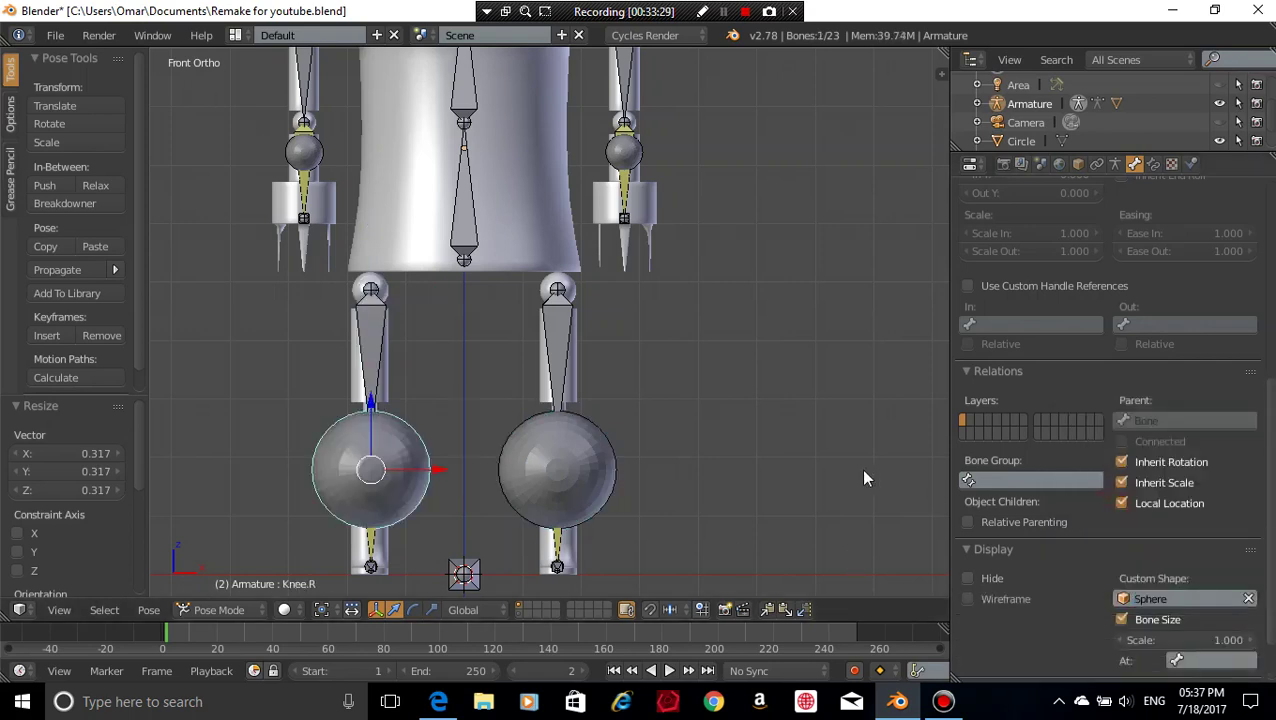
right_click(587, 476)
right_click(375, 455, "shift")
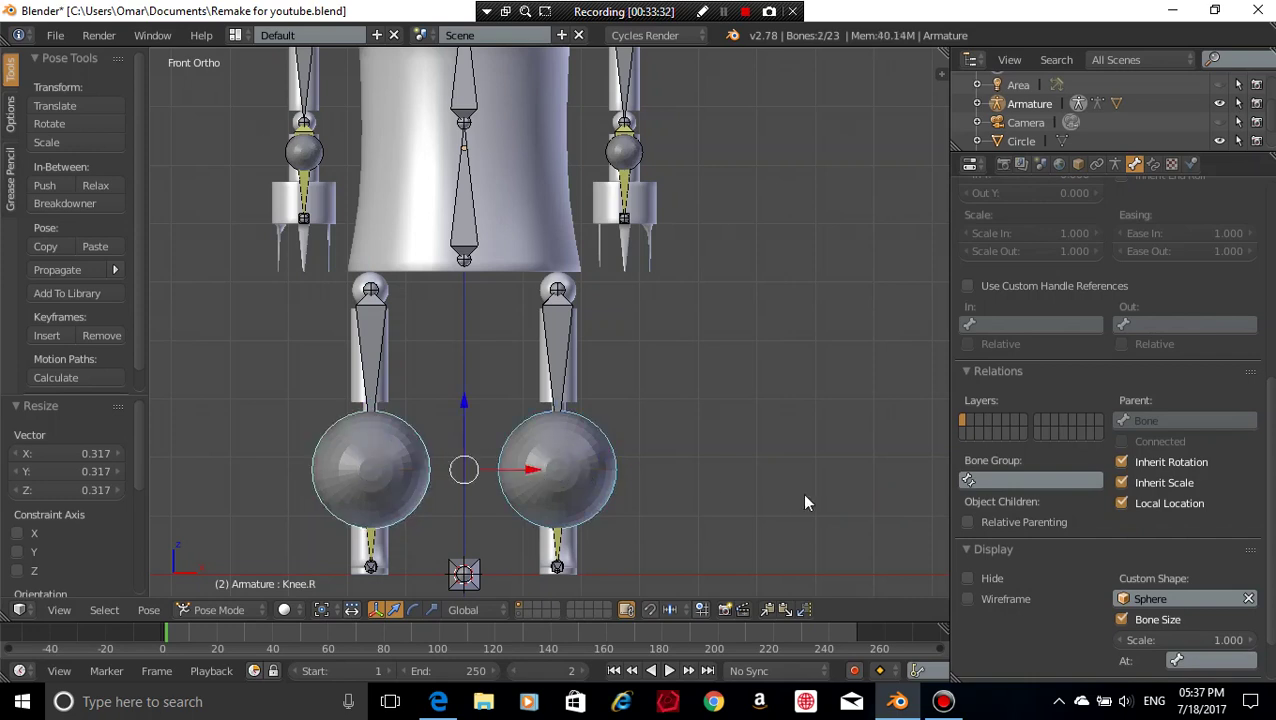
key("s")
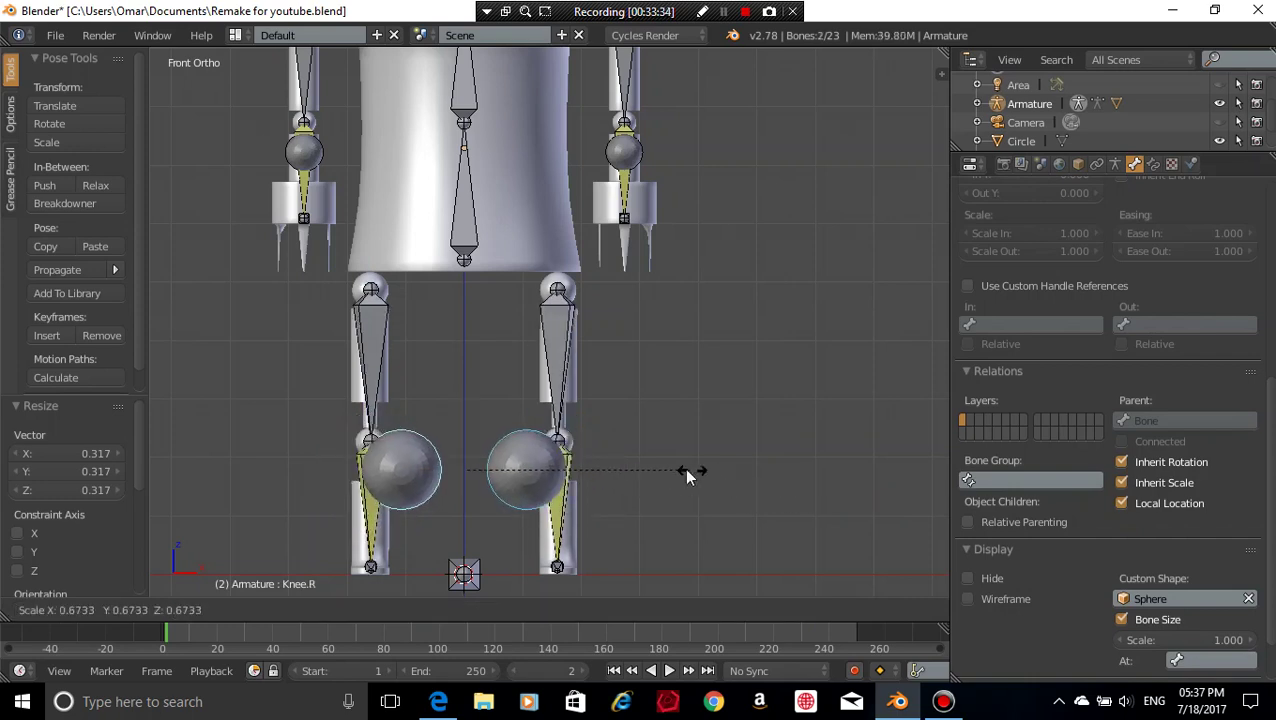
key("Escape")
- Scale the Knee.L bone down to about 0.40 and raise it about 0.43 along global Z onto the knee joint
right_click(588, 465)
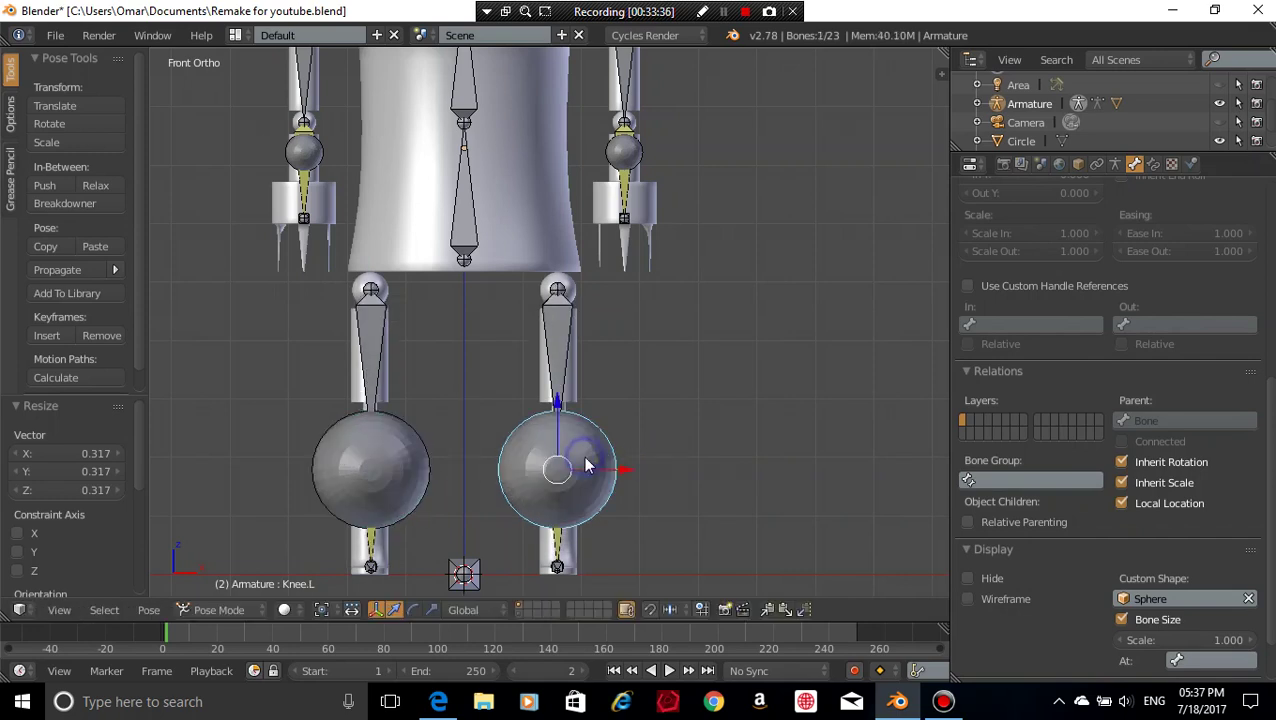
key("s")
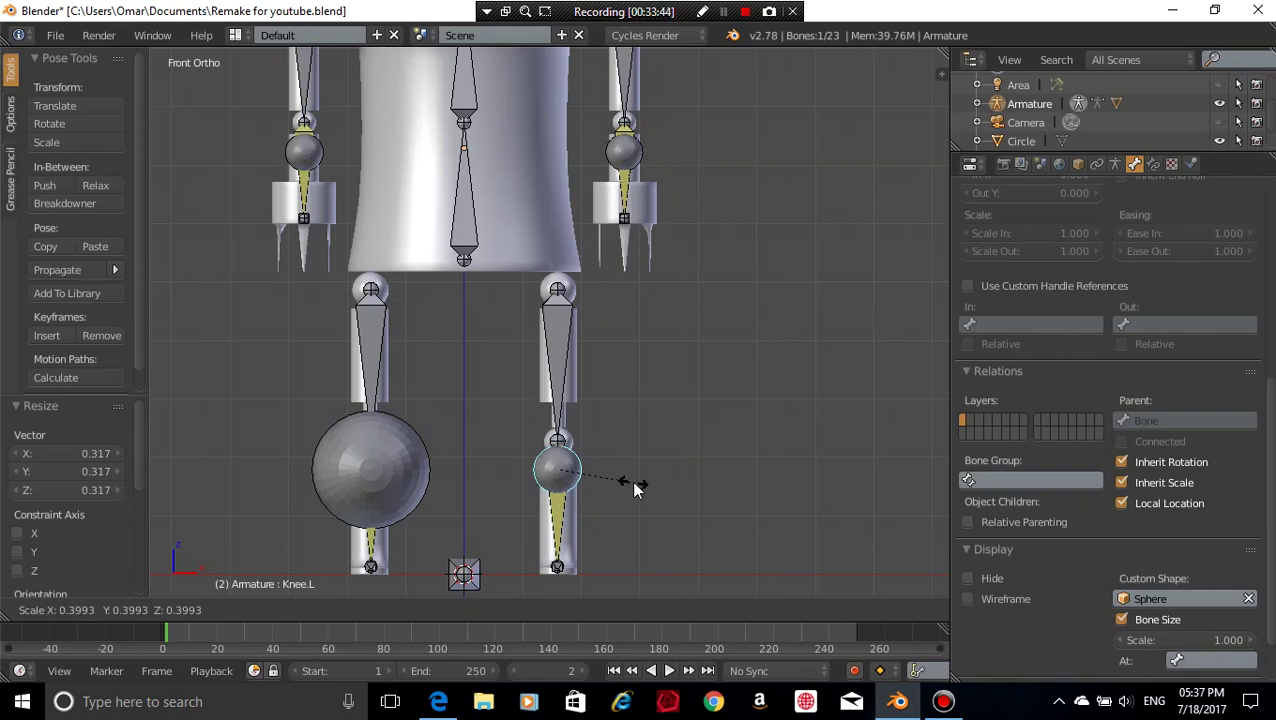
left_click(635, 487)
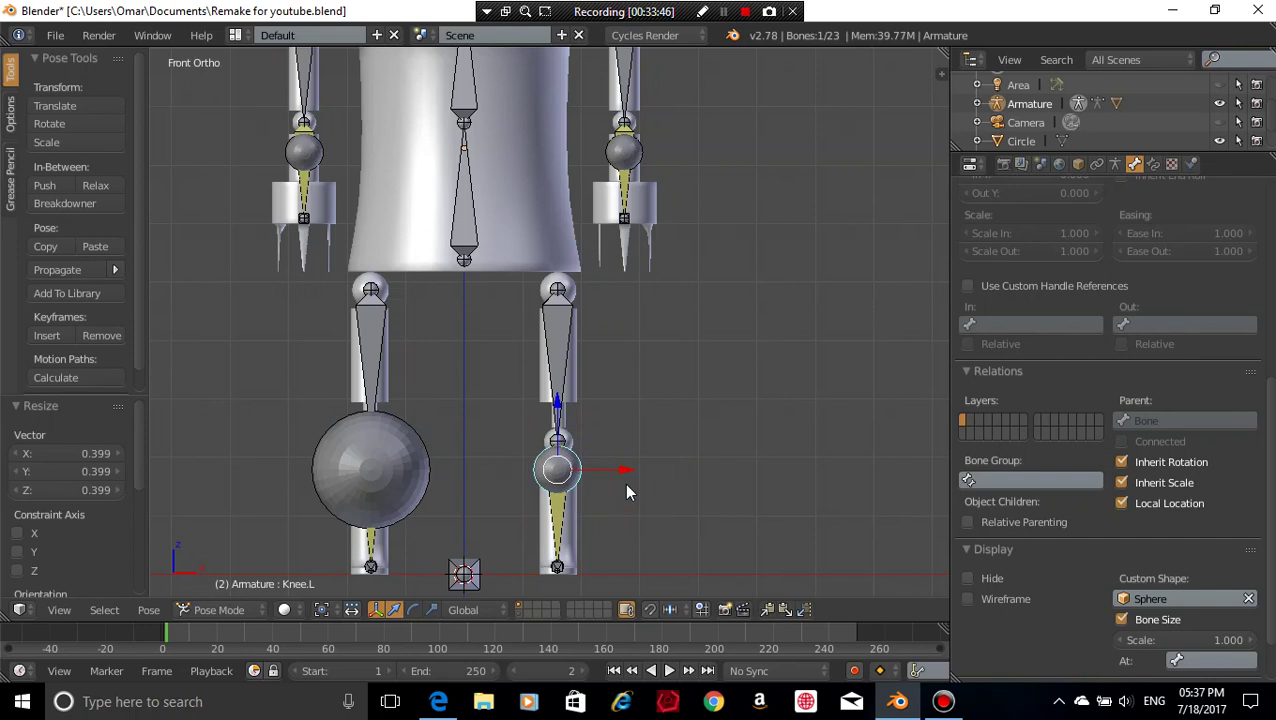
key("g")
key("z")
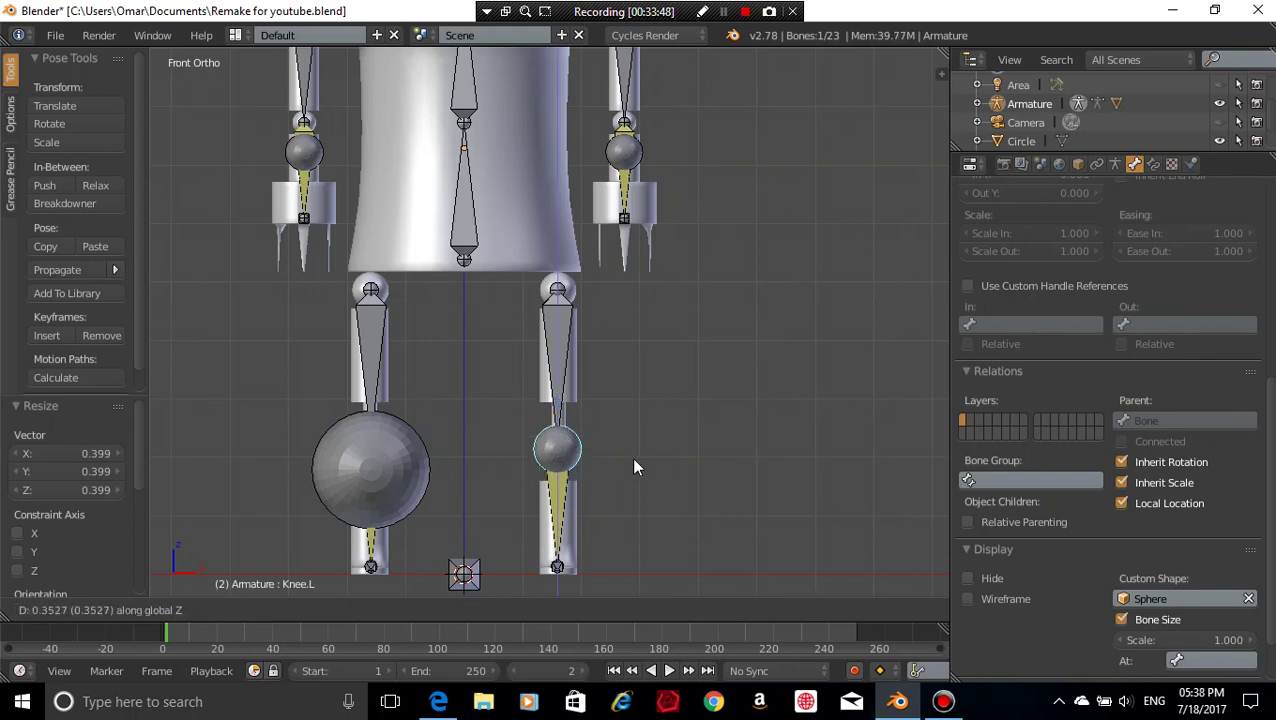
left_click(634, 460)
- Scale the Knee.R bone down to about 0.42 and raise it about 0.47 along global Z onto the knee joint
right_click(420, 478)
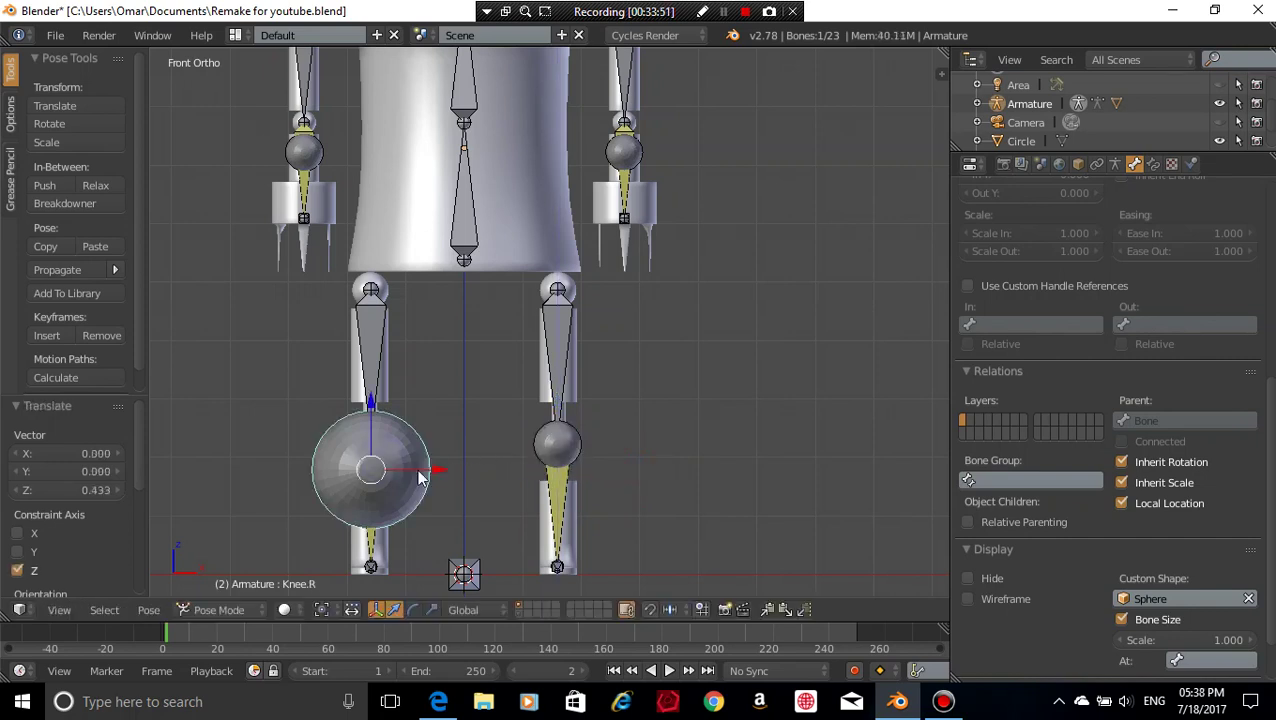
key("s")
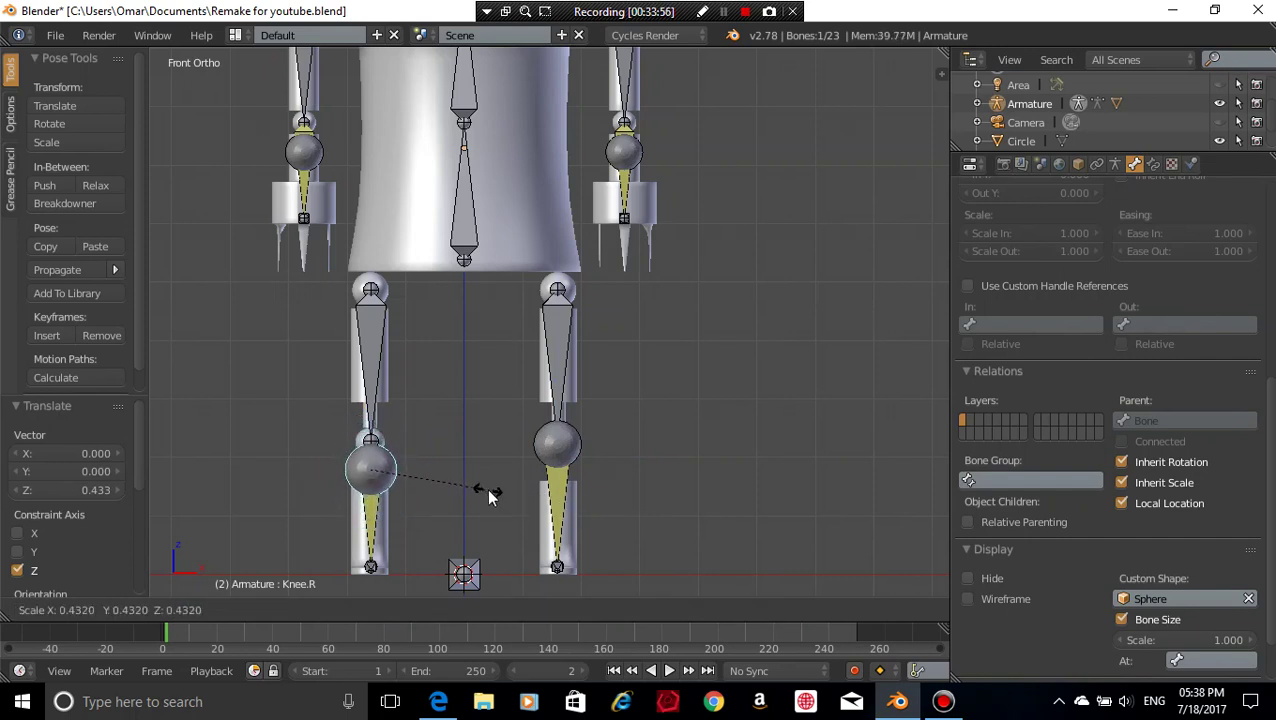
left_click(486, 496)
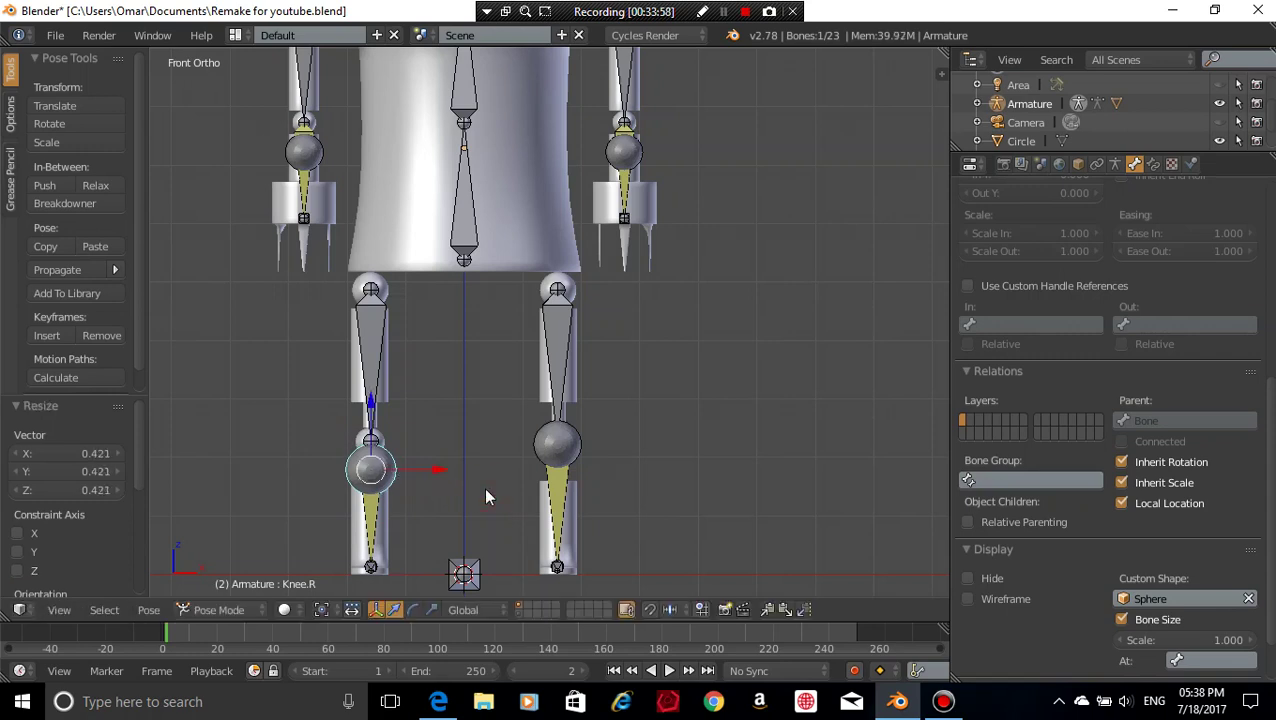
key("g")
key("z")
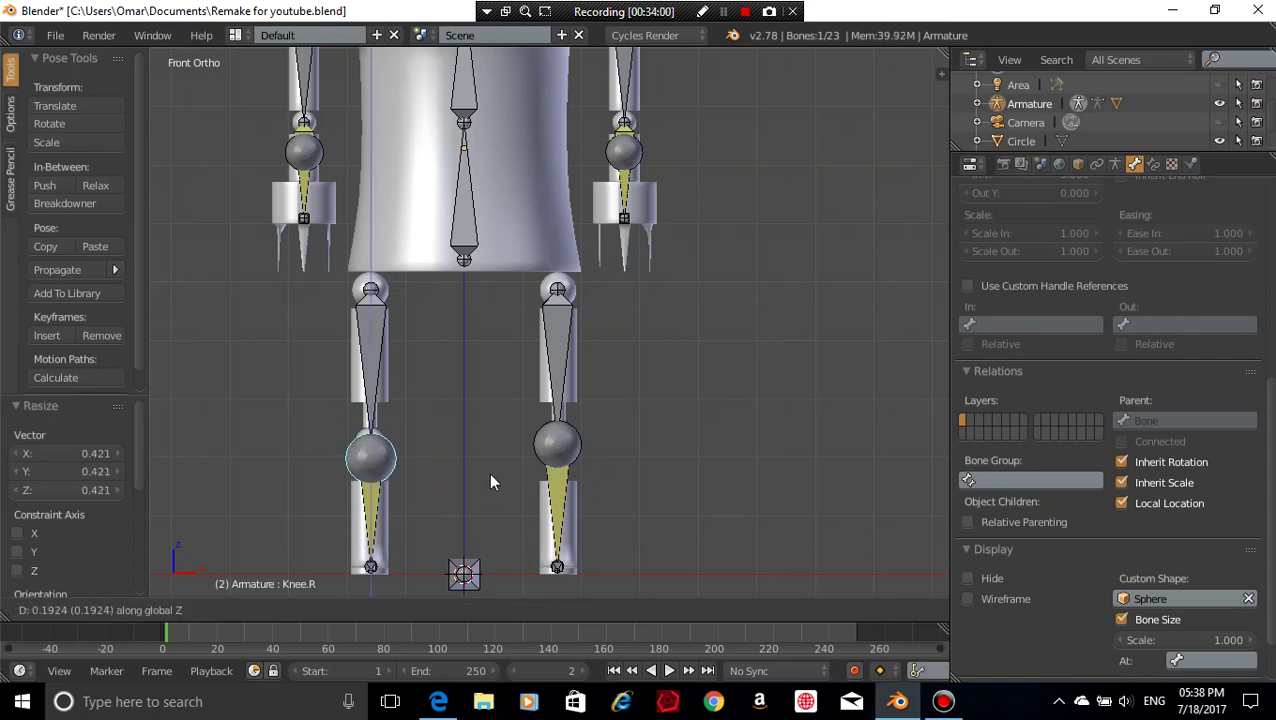
left_click(491, 460)
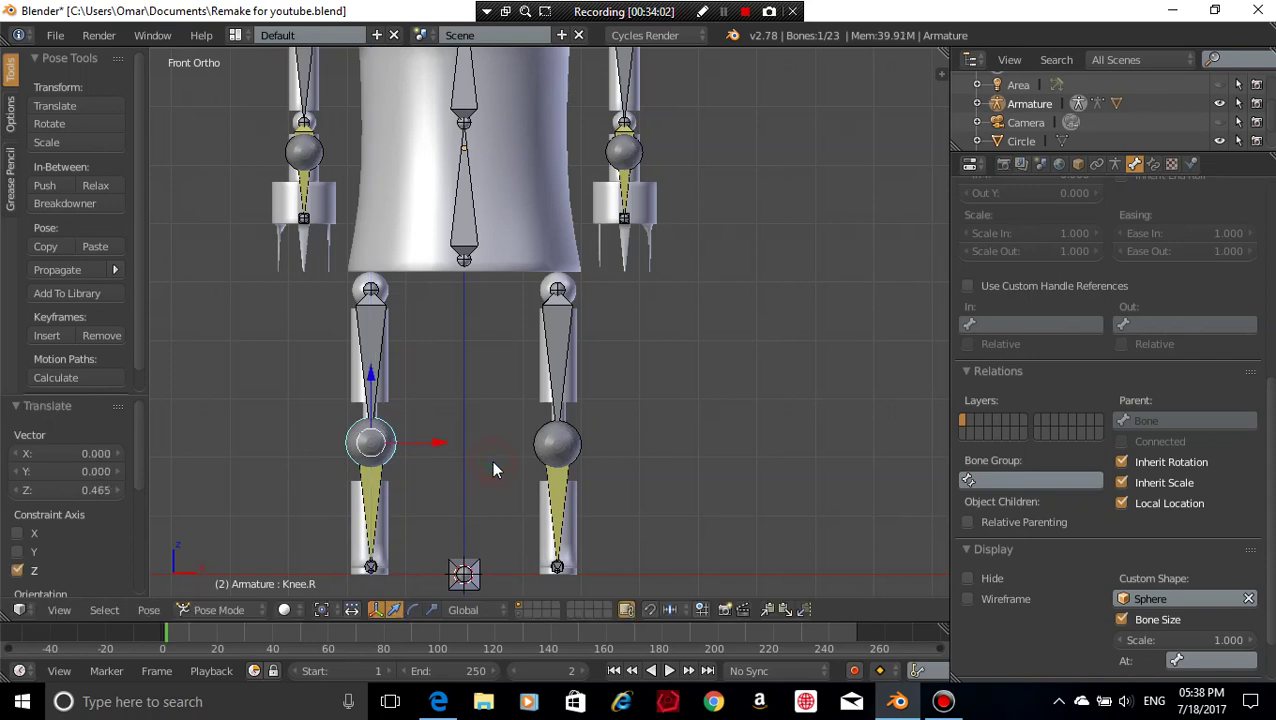
- Lower the Knee.R bone about 0.04 along global Z to level it with Knee.L, and deselect all bones
key("g")
key("z")
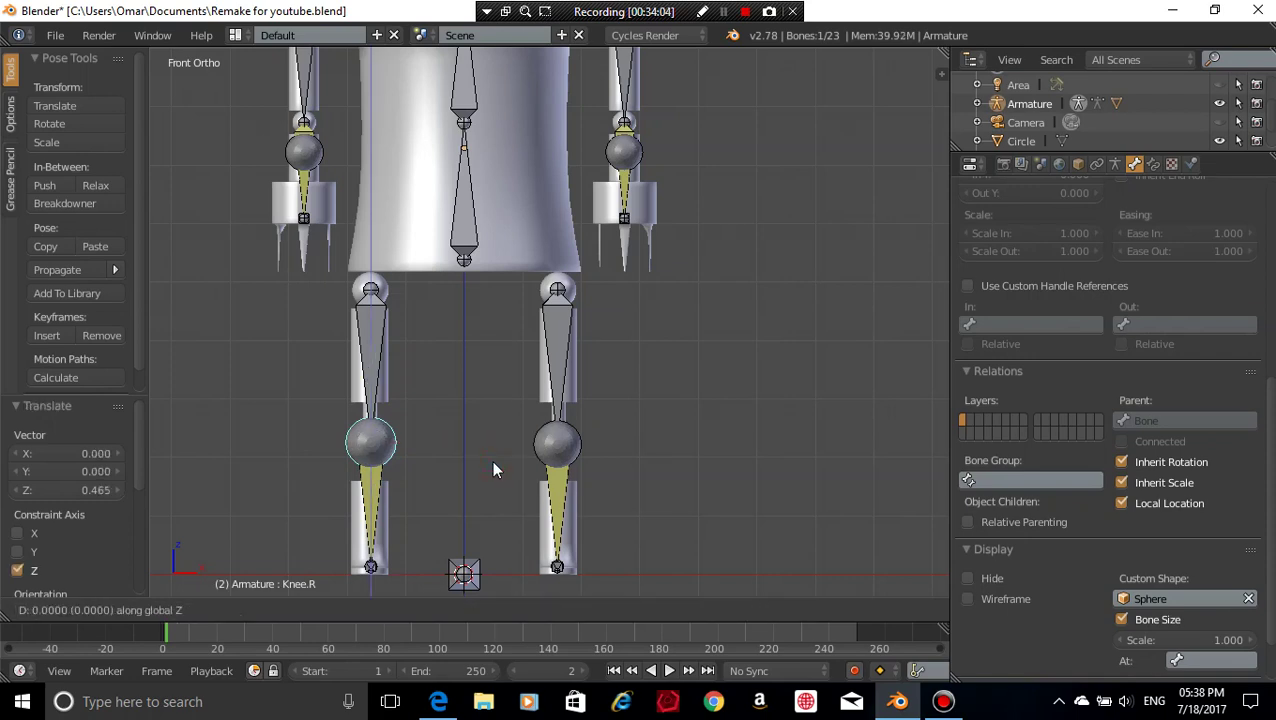
left_click(485, 493)
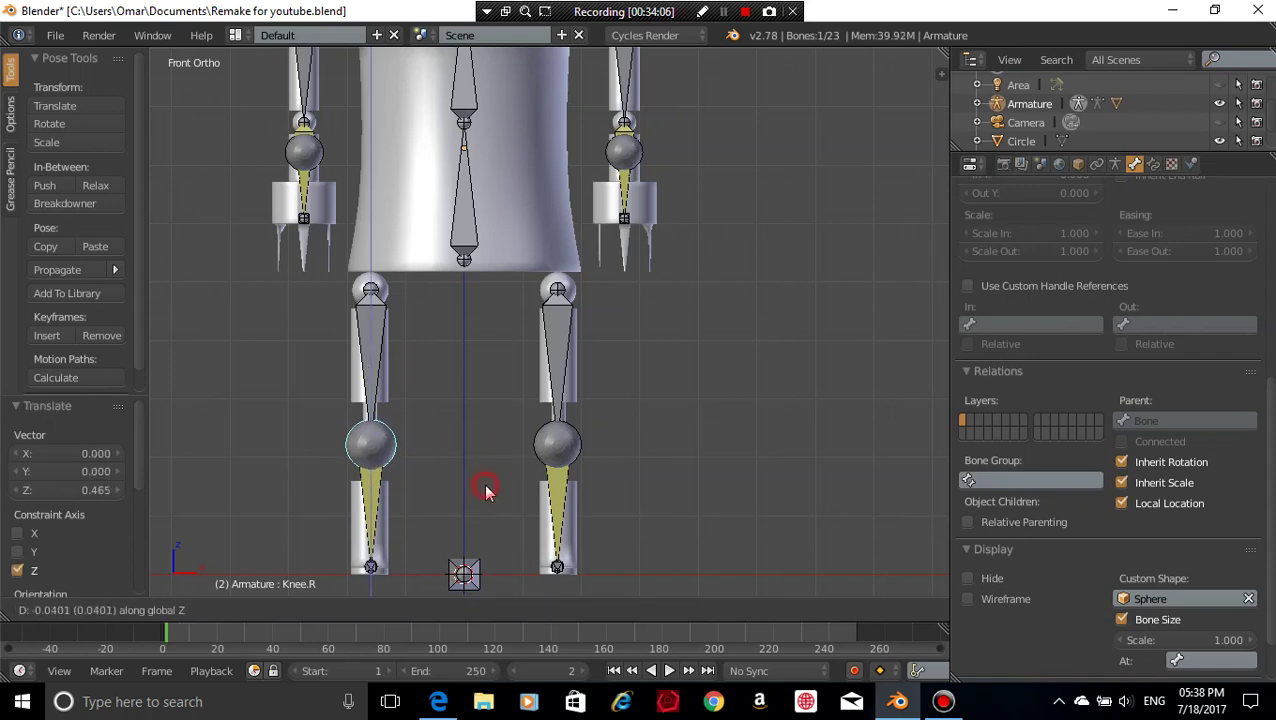
key("a")
- Raise the Elbow.L bone about 0.50 along global Z so its sphere sits on the elbow joint
scroll(640, 480, "down", 3)
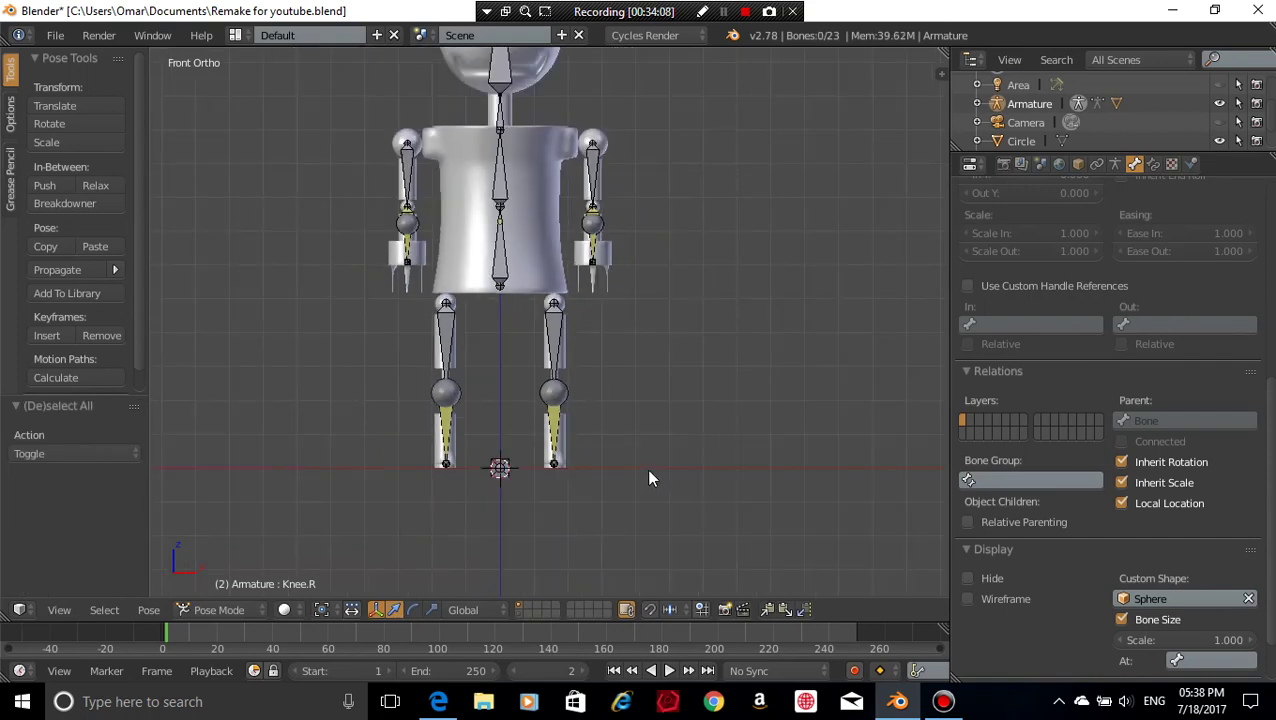
scroll(647, 469, "up", 3)
middle_click_drag(643, 370, 589, 156, "shift")
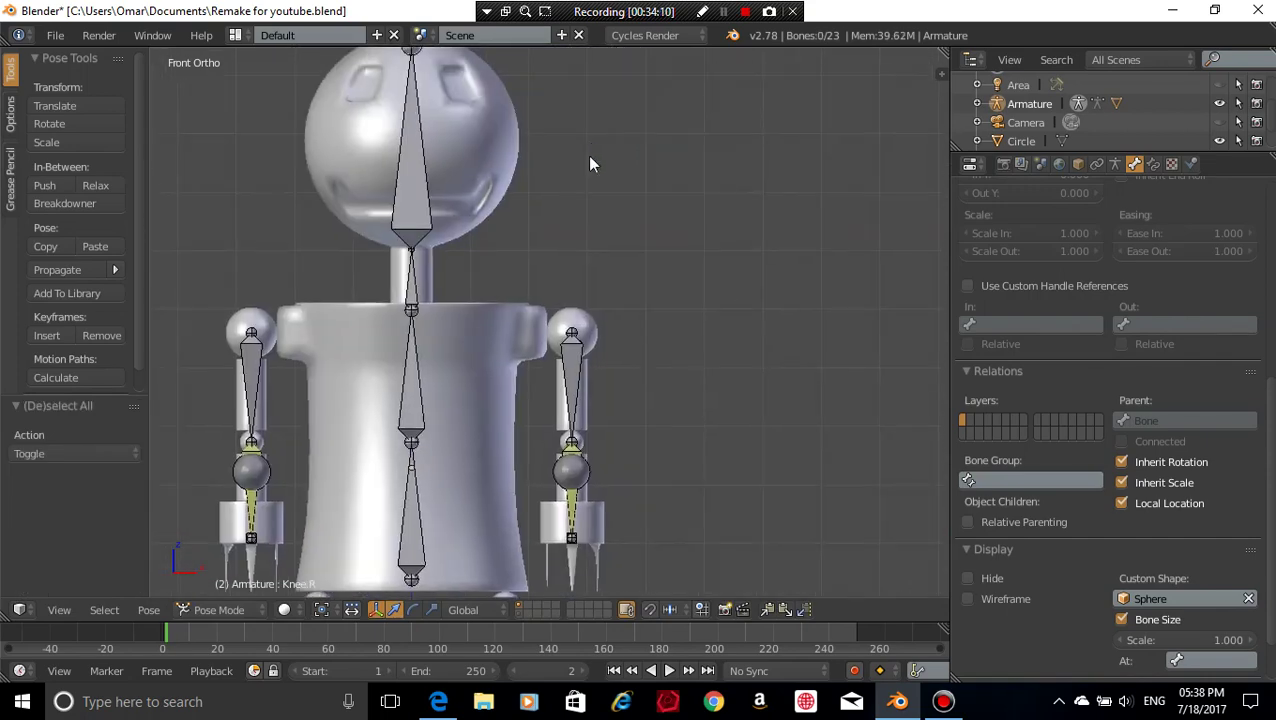
right_click(572, 465)
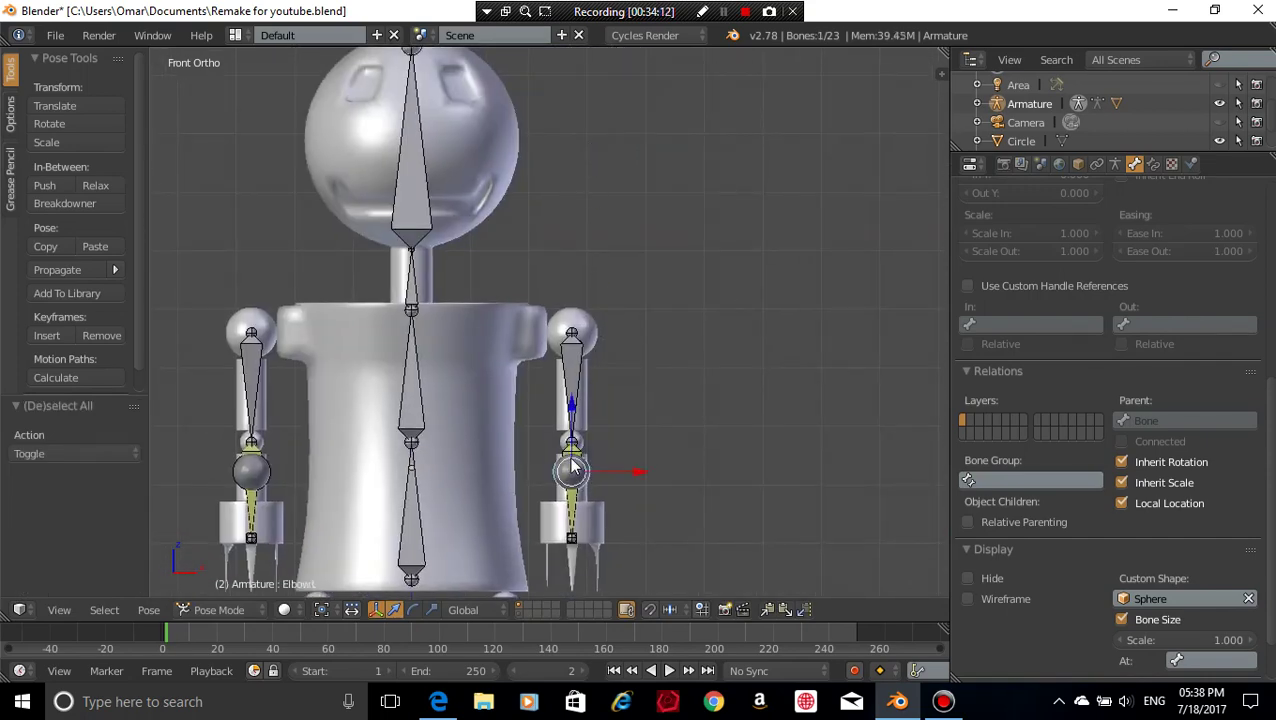
scroll(670, 441, "up", 2)
scroll(670, 441, "down", 1)
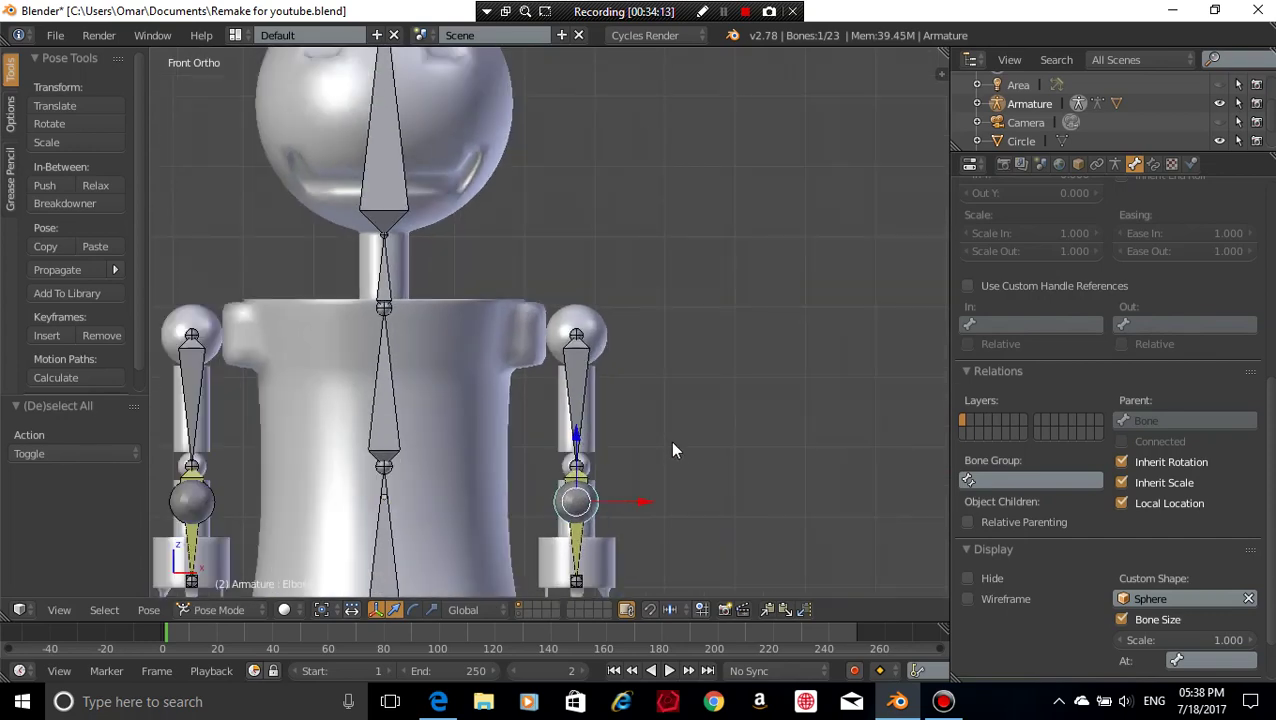
key("g")
key("z")
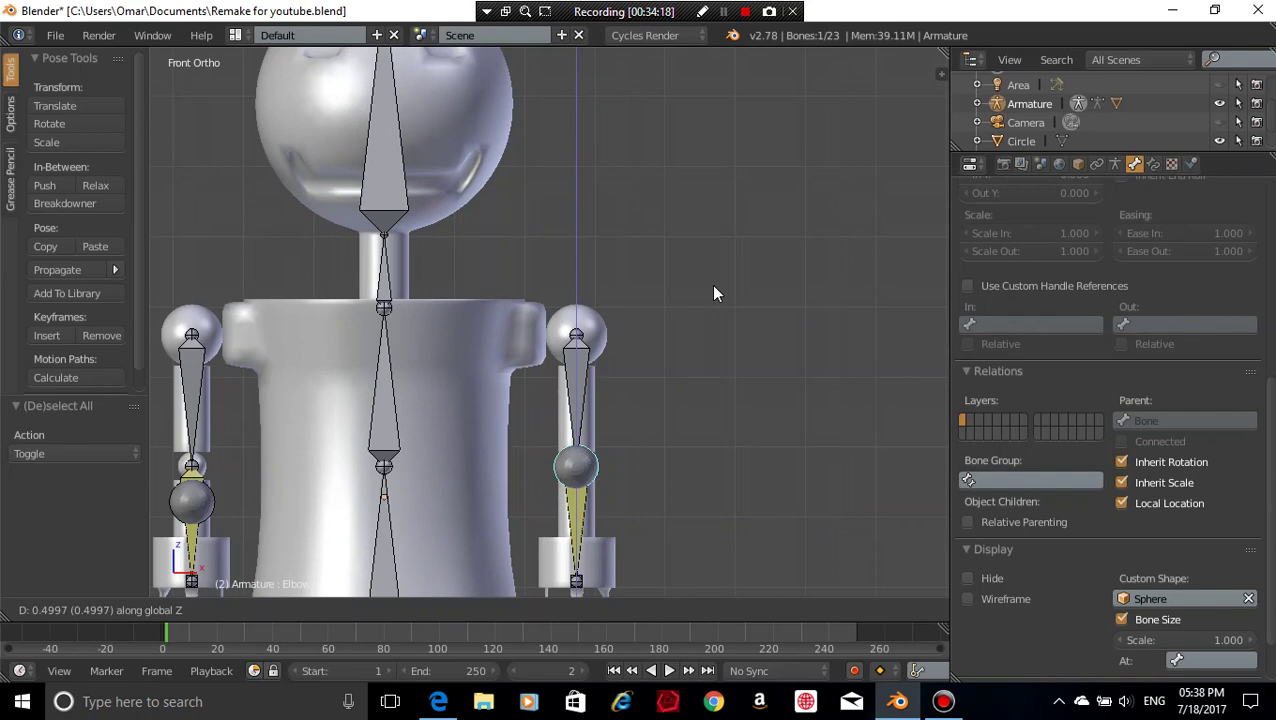
left_click(713, 293)
- Raise the Elbow.R bone about 0.49 along global Z onto the elbow joint, and deselect all bones
middle_click_drag(698, 350, 784, 345, "shift")
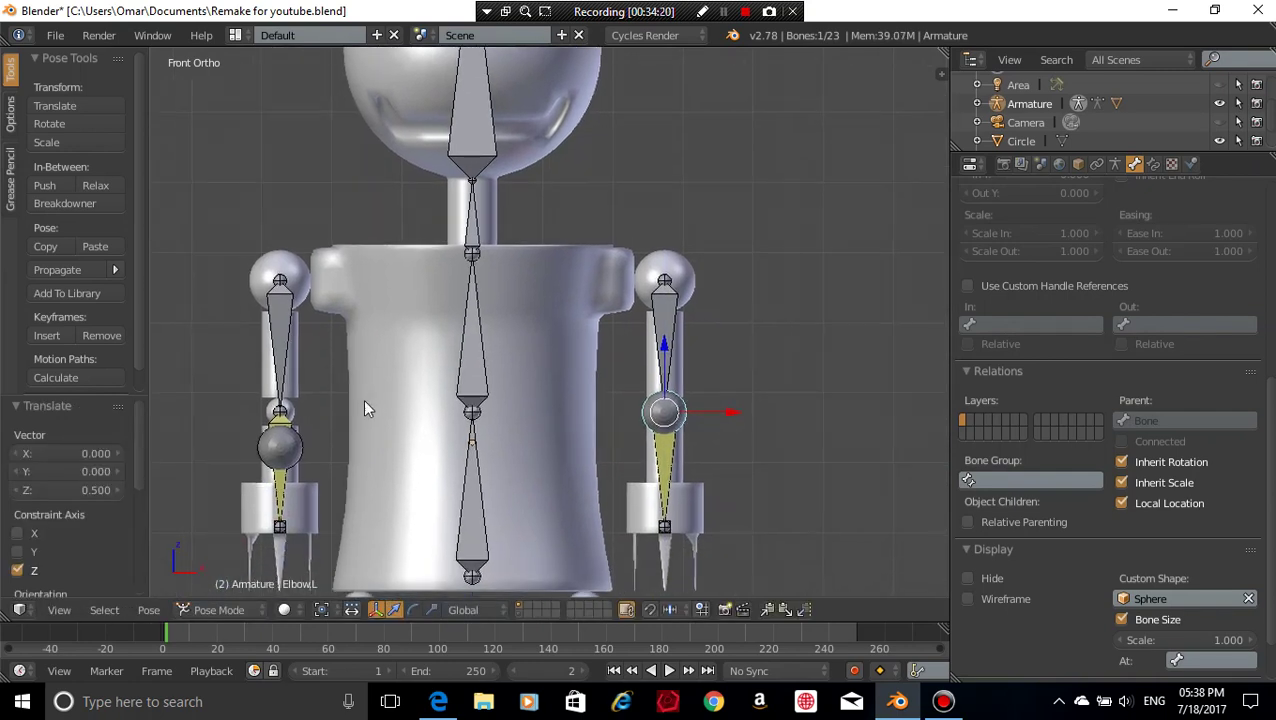
right_click(277, 453)
key("g")
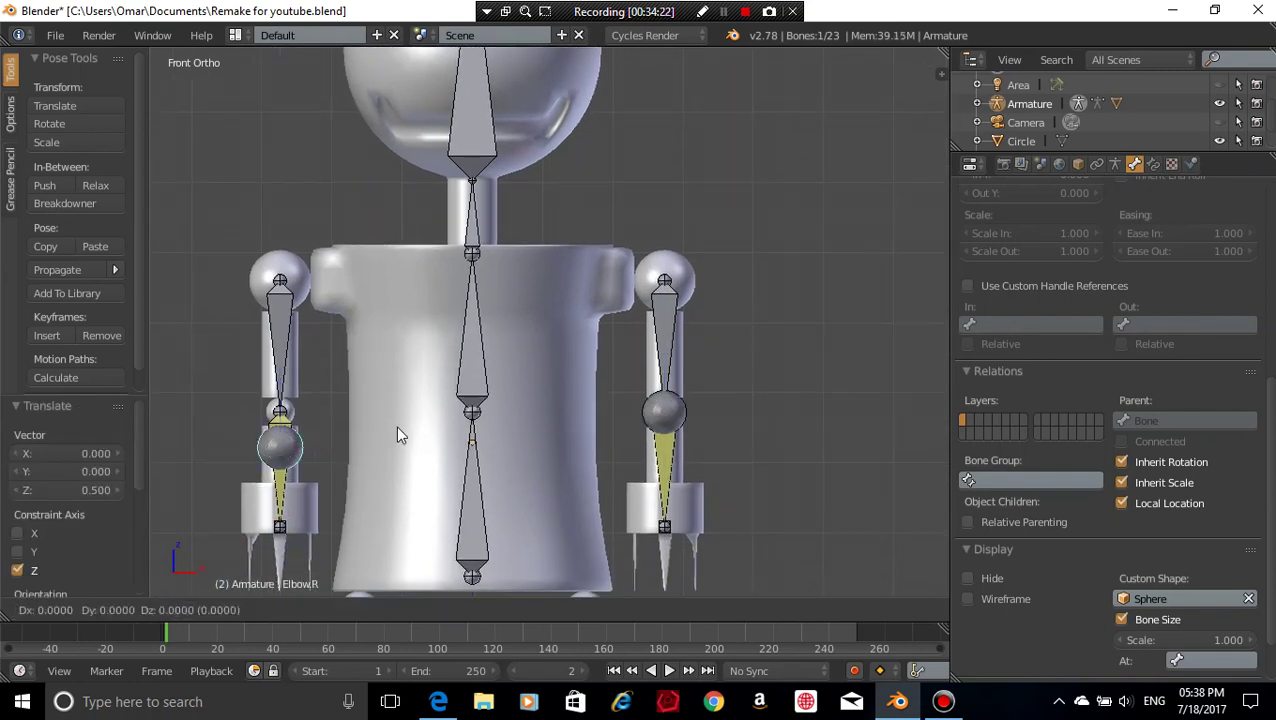
key("z")
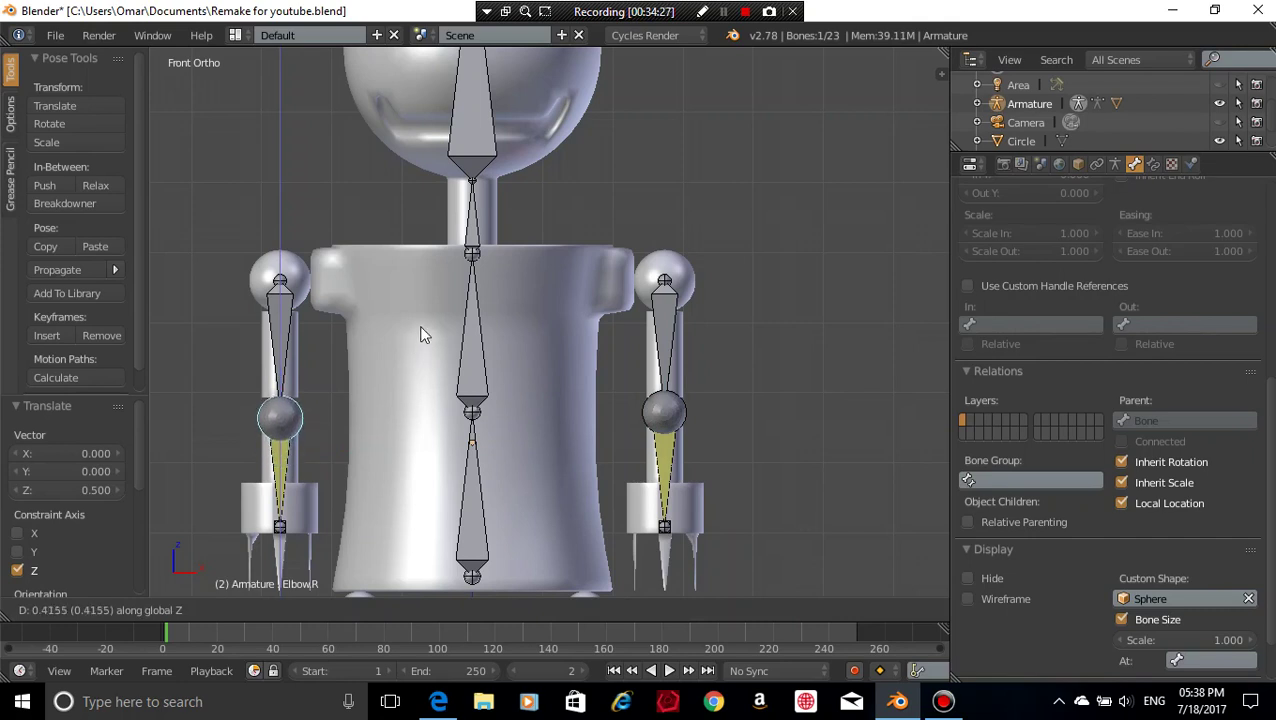
left_click(434, 274)
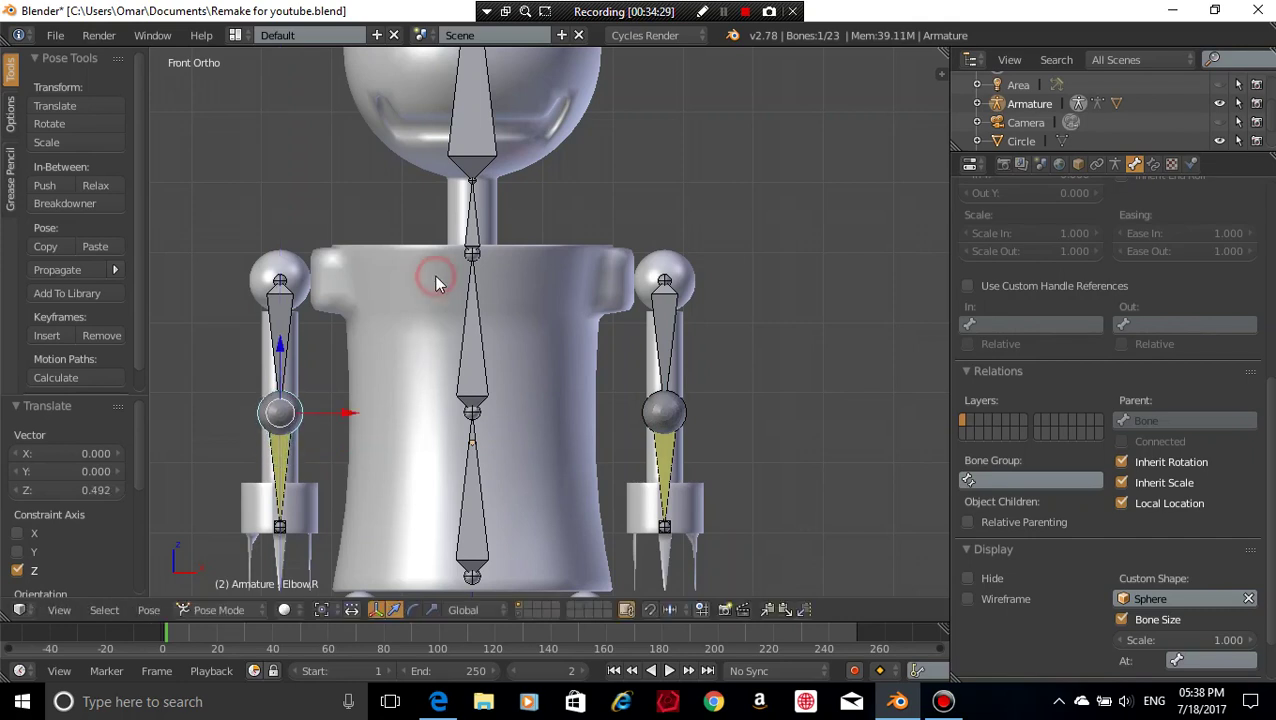
scroll(436, 278, "down", 5)
key("a")
- Scale the Knee.R bone by about 0.69 and the Knee.L bone by about 0.82 to shrink their spheres further
middle_click_drag(729, 345, 563, 448)
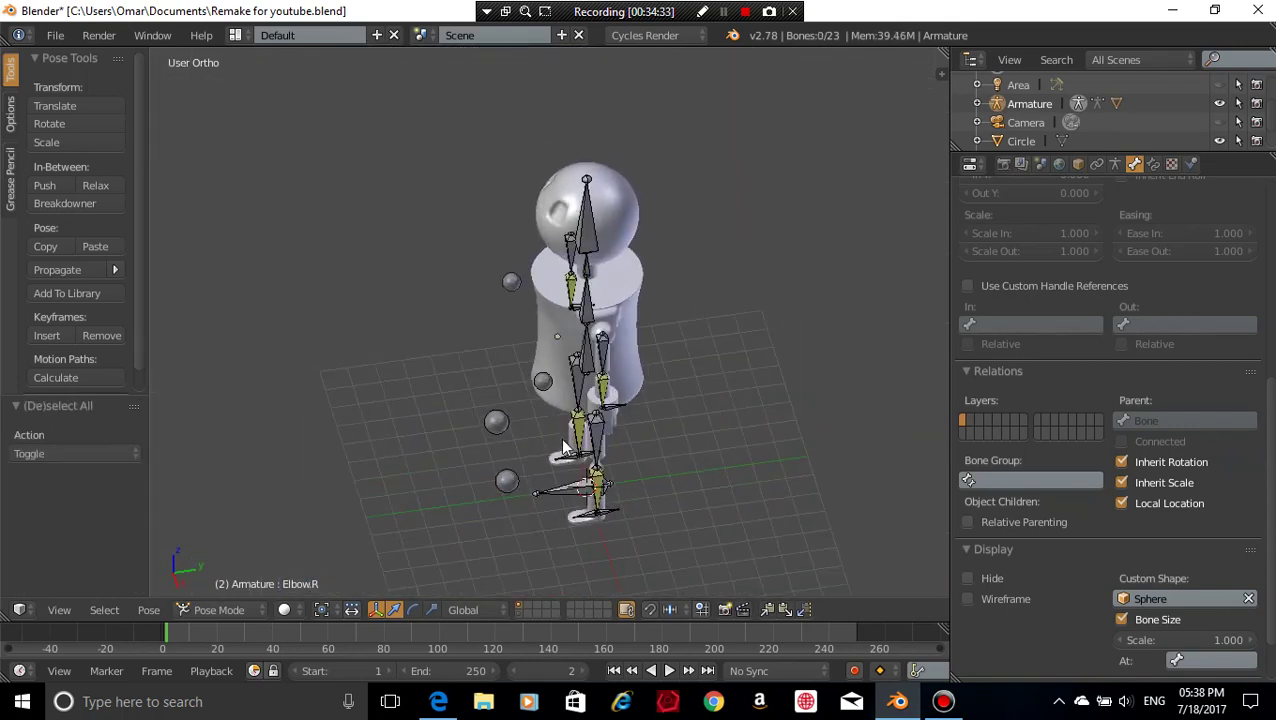
right_click(495, 432)
key("s")
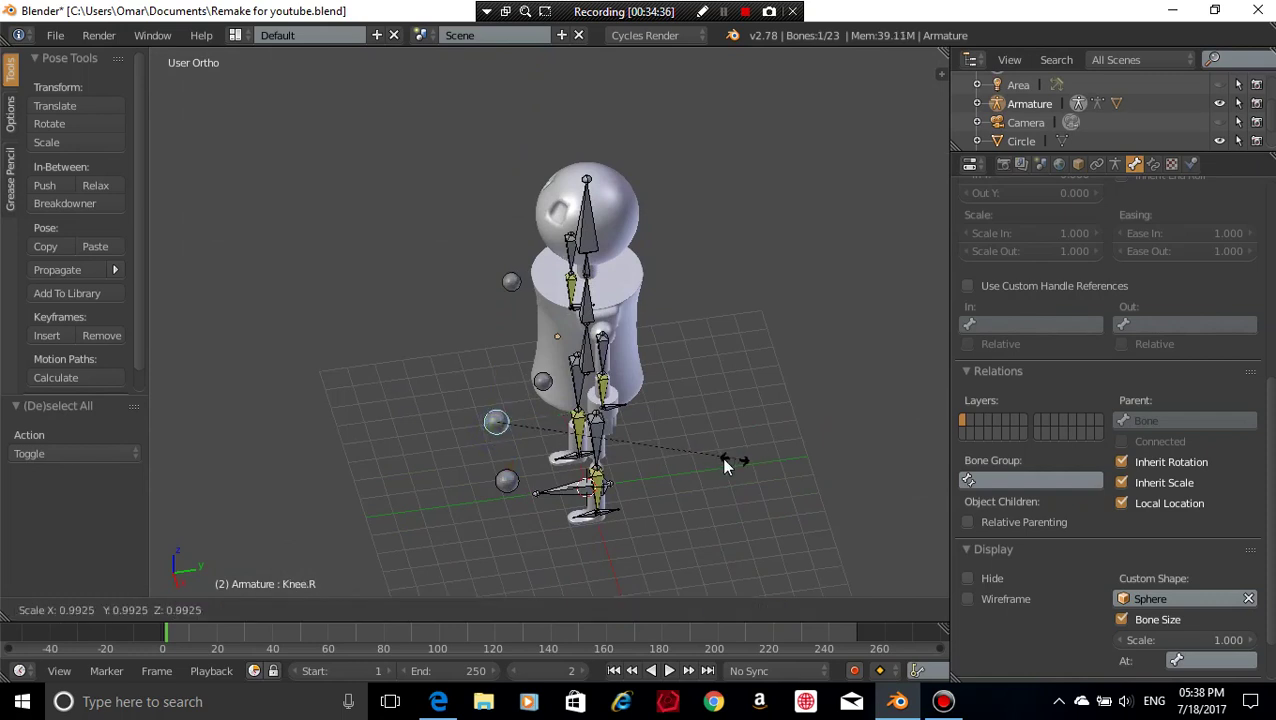
left_click(659, 455)
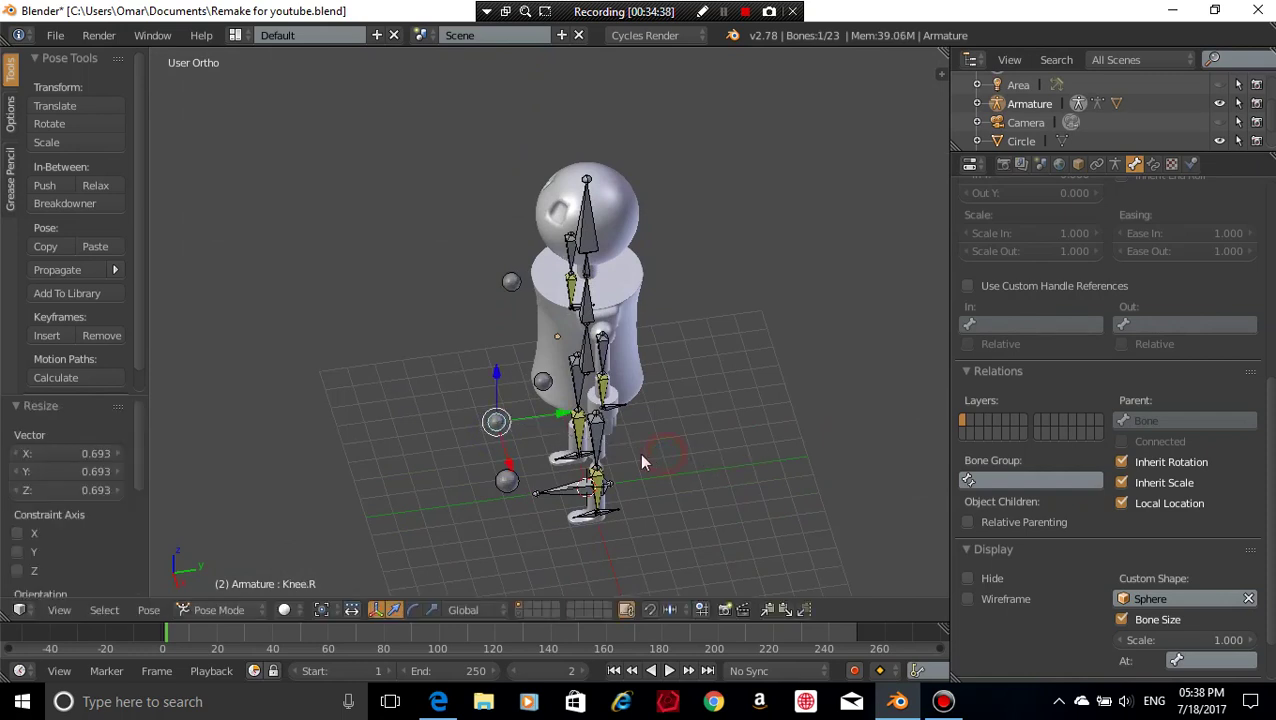
right_click(509, 485)
key("s")
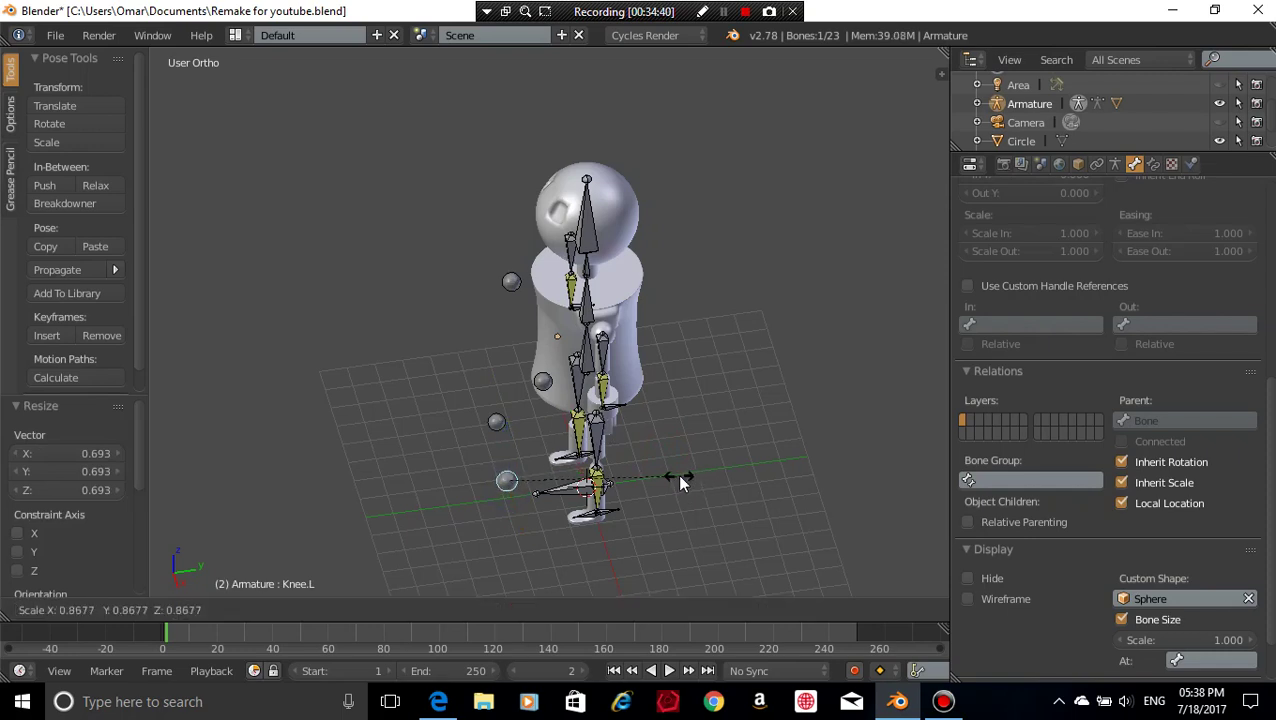
left_click(668, 476)
- Scale the Elbow.L bone by about 0.99
right_click(538, 382)
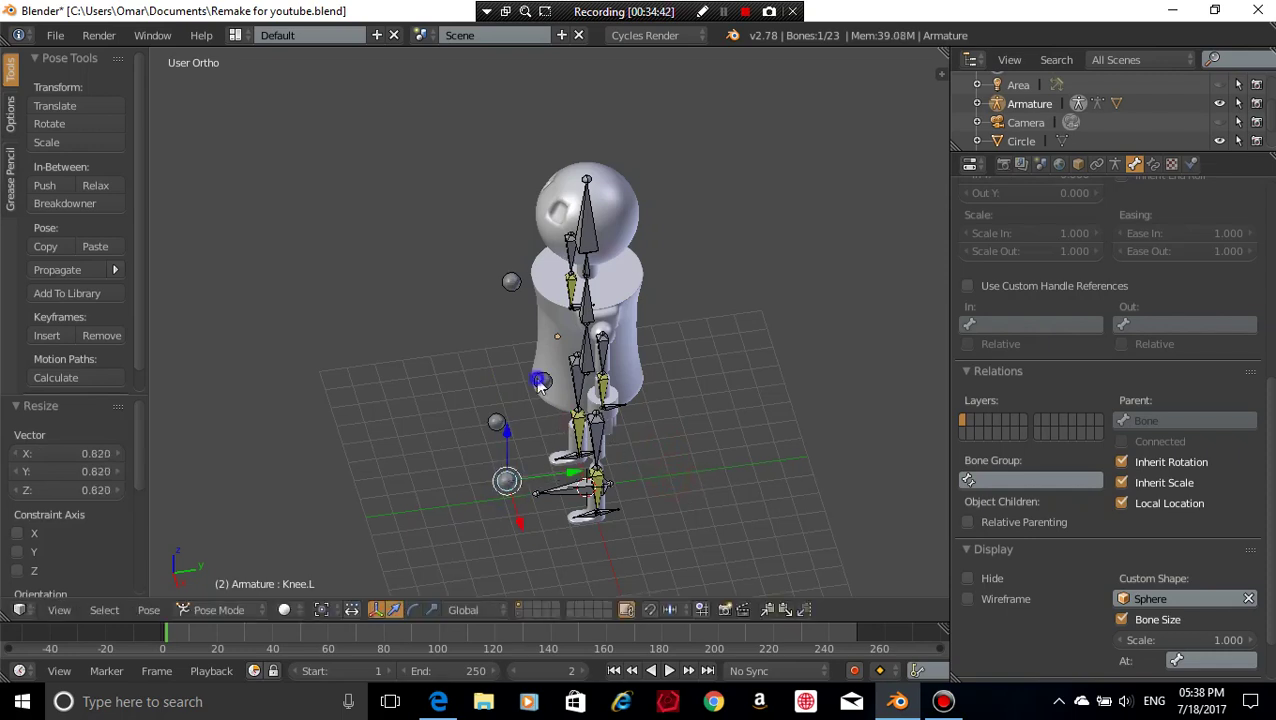
key("s")
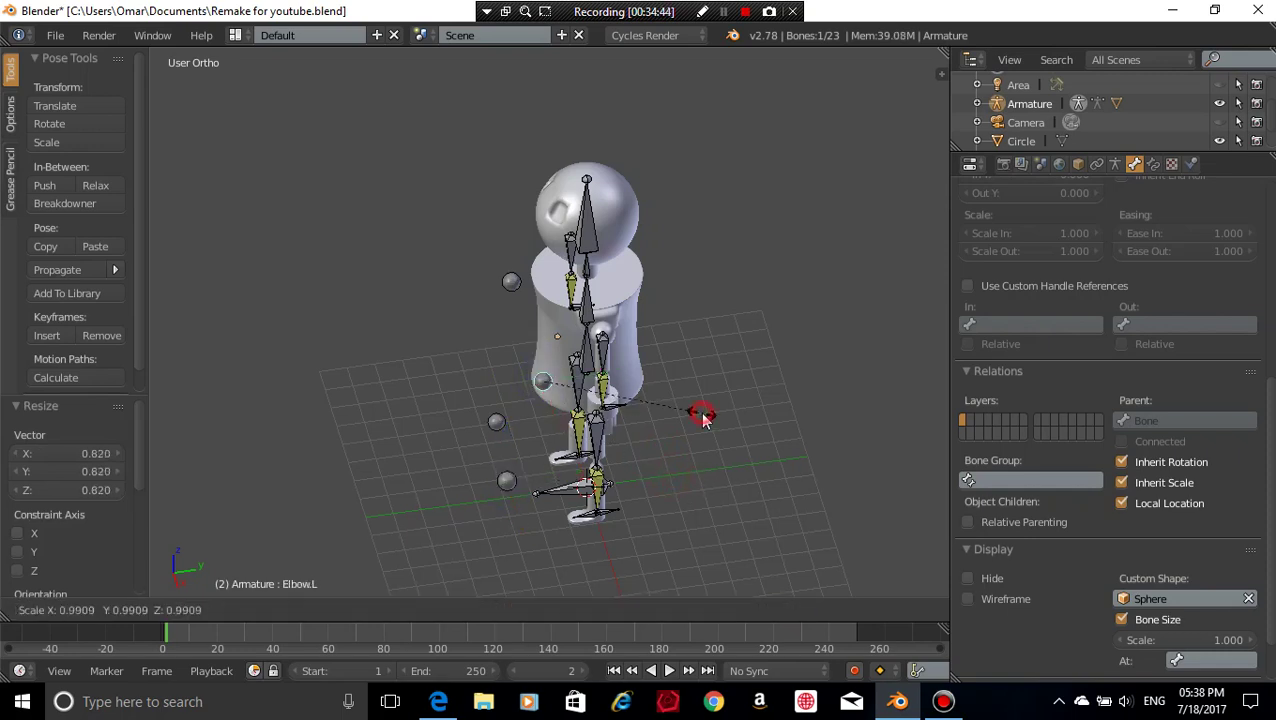
left_click(703, 417)
- Assign the Circle object as the custom shape of the root bone named Bone at the robot's feet
mouse_move(708, 395)
middle_mouse_down()
mouse_move(769, 308)
mouse_move(893, 350)
mouse_move(866, 474)
mouse_move(729, 342)
mouse_move(740, 427)
mouse_move(735, 327)
mouse_move(704, 399)
middle_mouse_up()
scroll(748, 415, "up", 4)
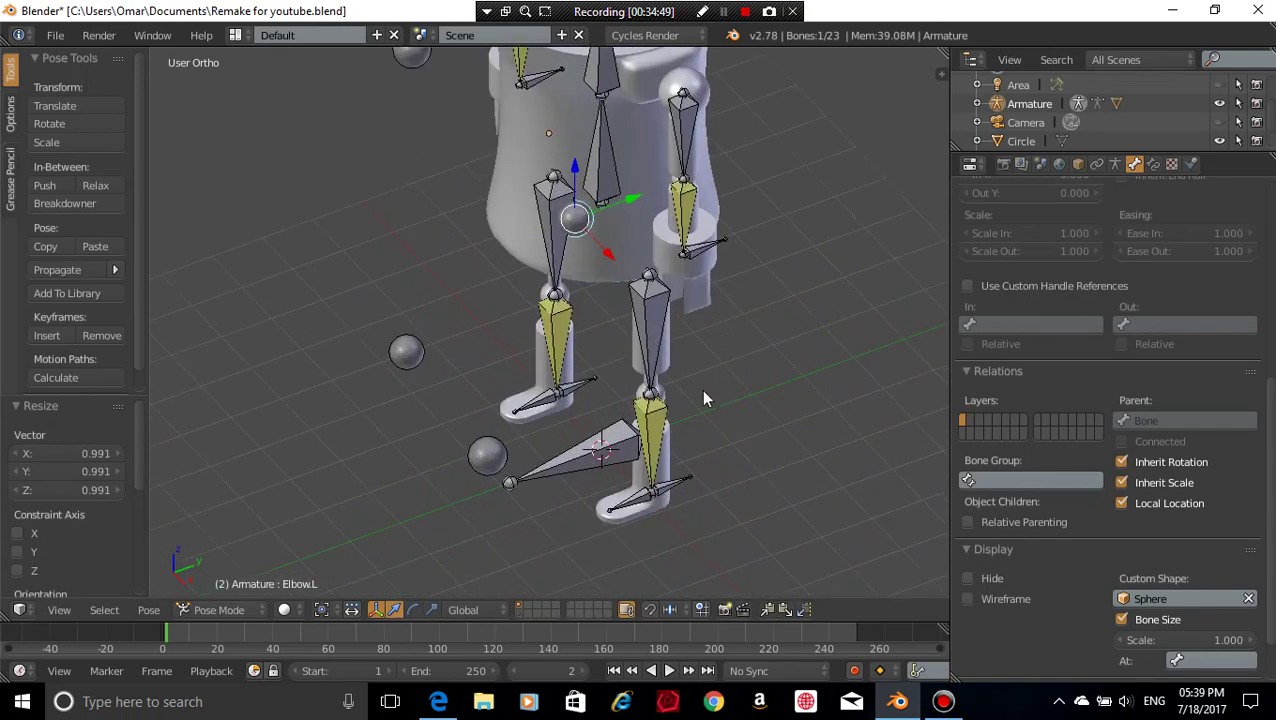
right_click(565, 470)
key("g")
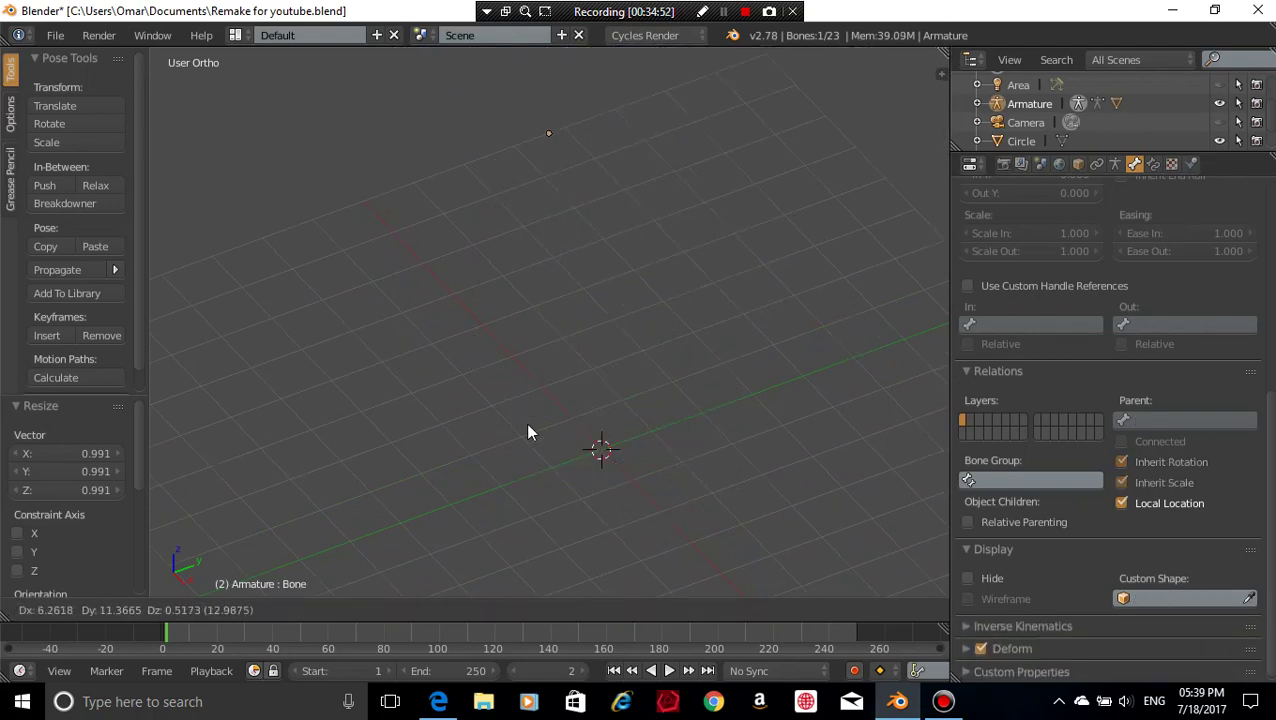
right_click(527, 430)
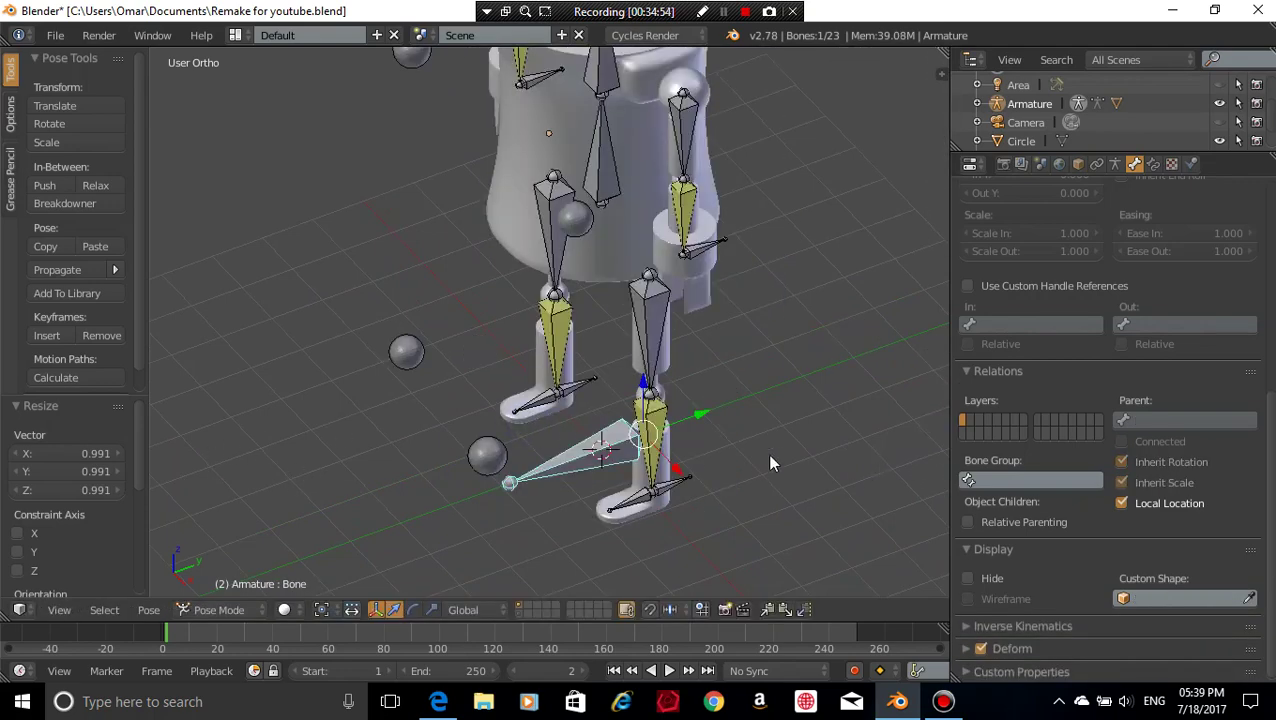
left_click(1165, 600)
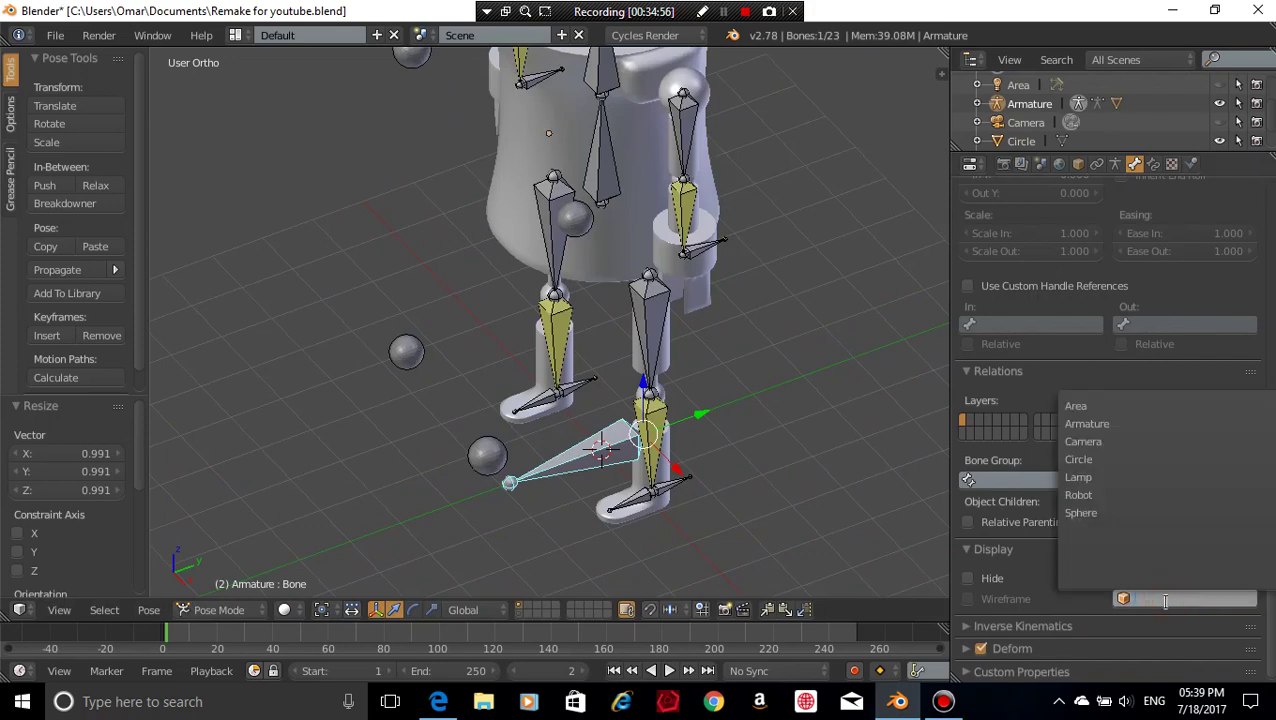
left_click(1163, 462)
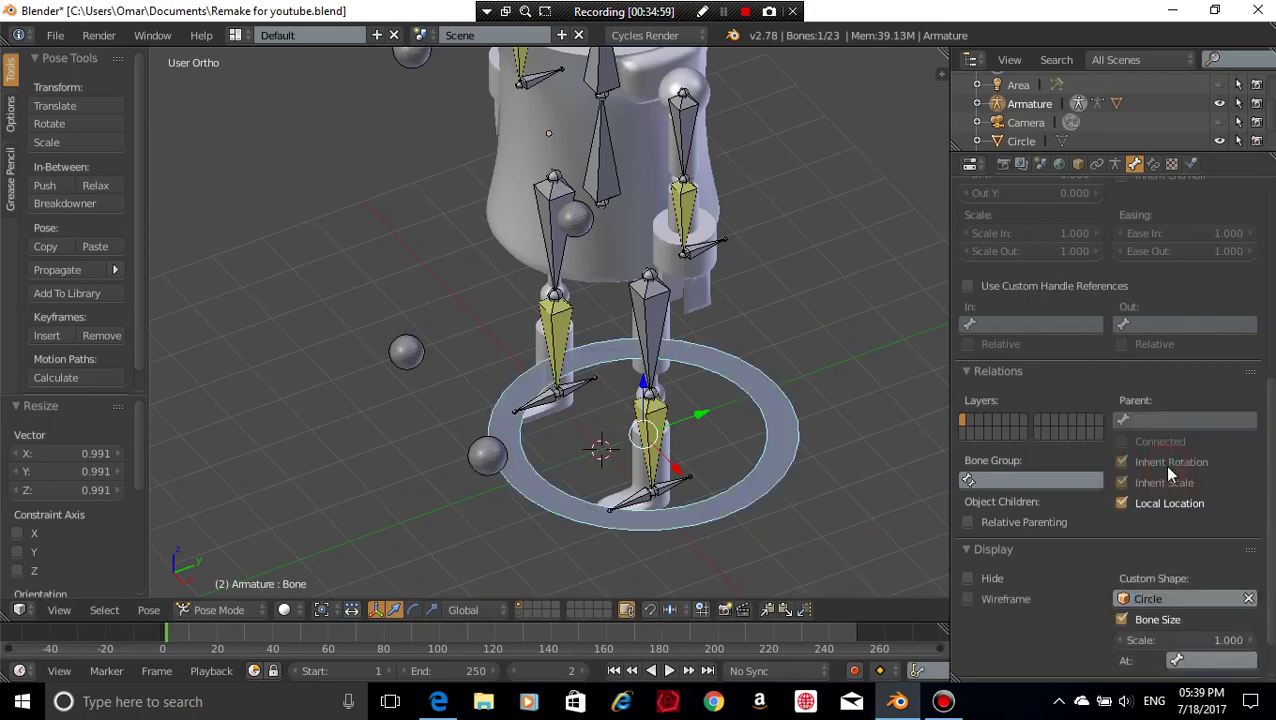
- Move the root bone along global Y in Edit Mode to bring its ring closer under the feet, and return to Pose Mode
middle_click_drag(890, 470, 812, 404)
key("Tab")
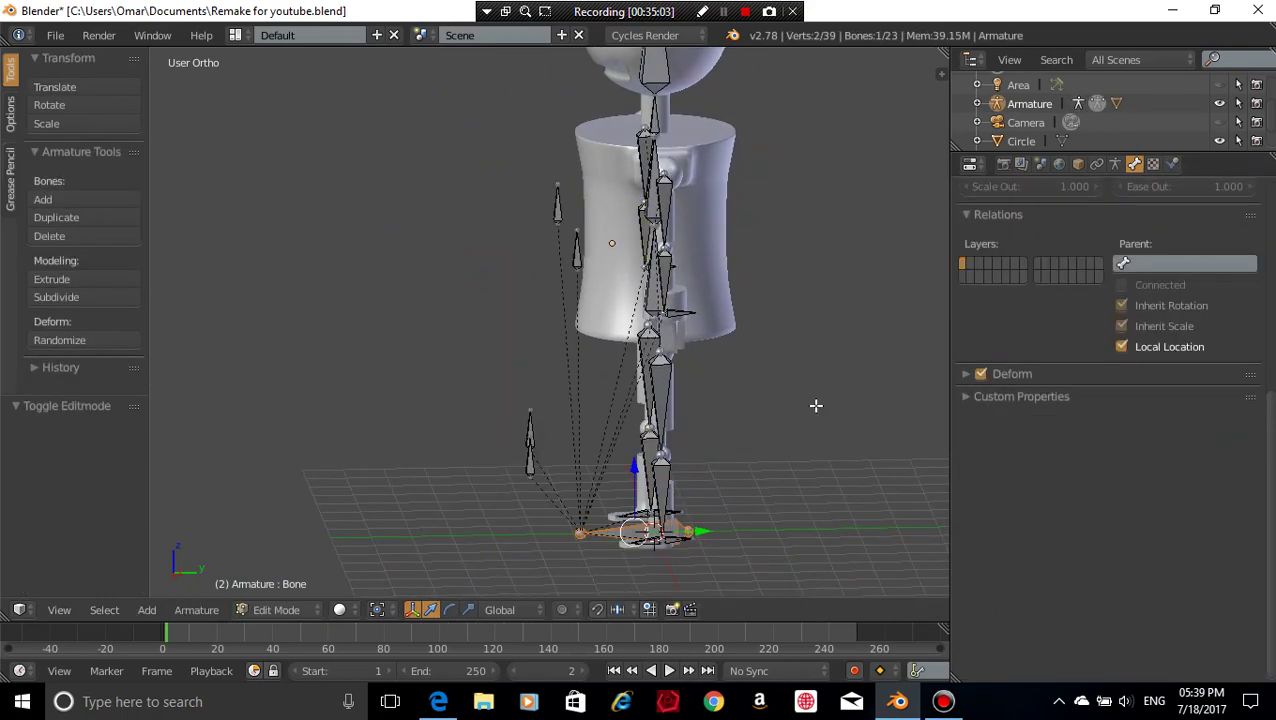
key("Tab")
key("Tab")
key("g")
key("y")
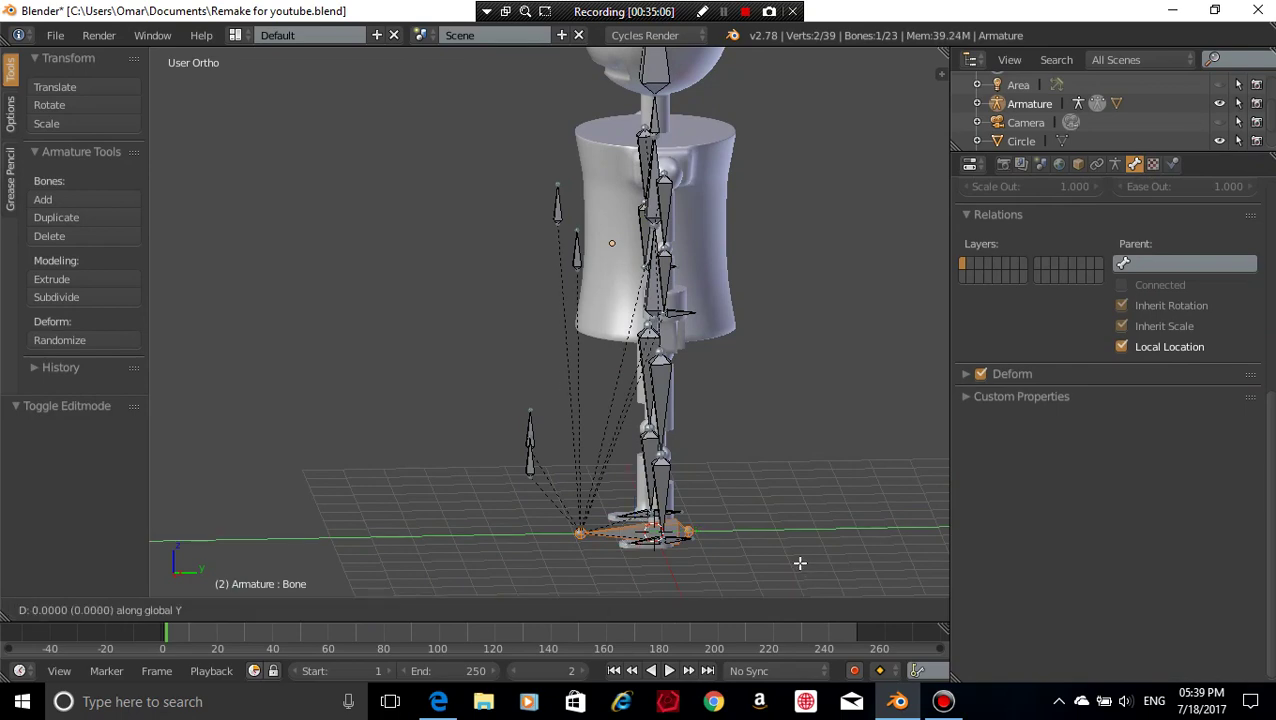
left_click(782, 566)
key("Tab")
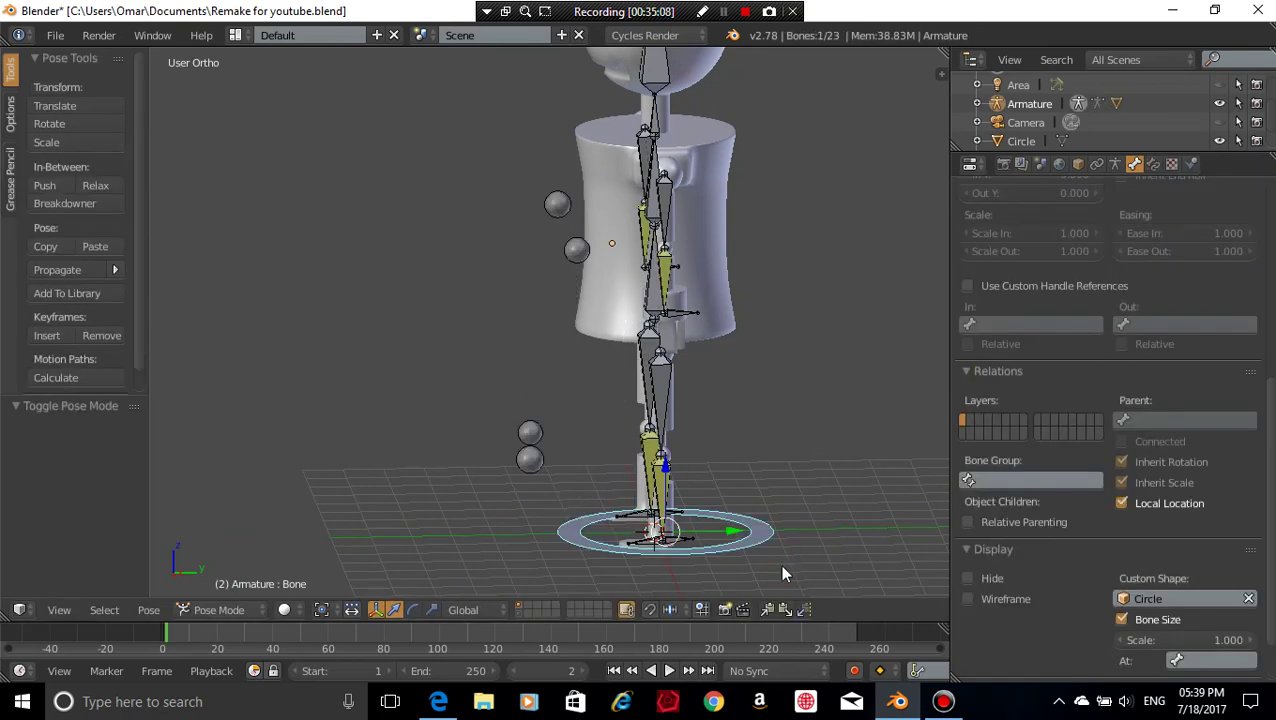
- Shift the root bone about -0.17 along global Y in Edit Mode and return to Pose Mode
middle_click_drag(782, 574, 810, 80)
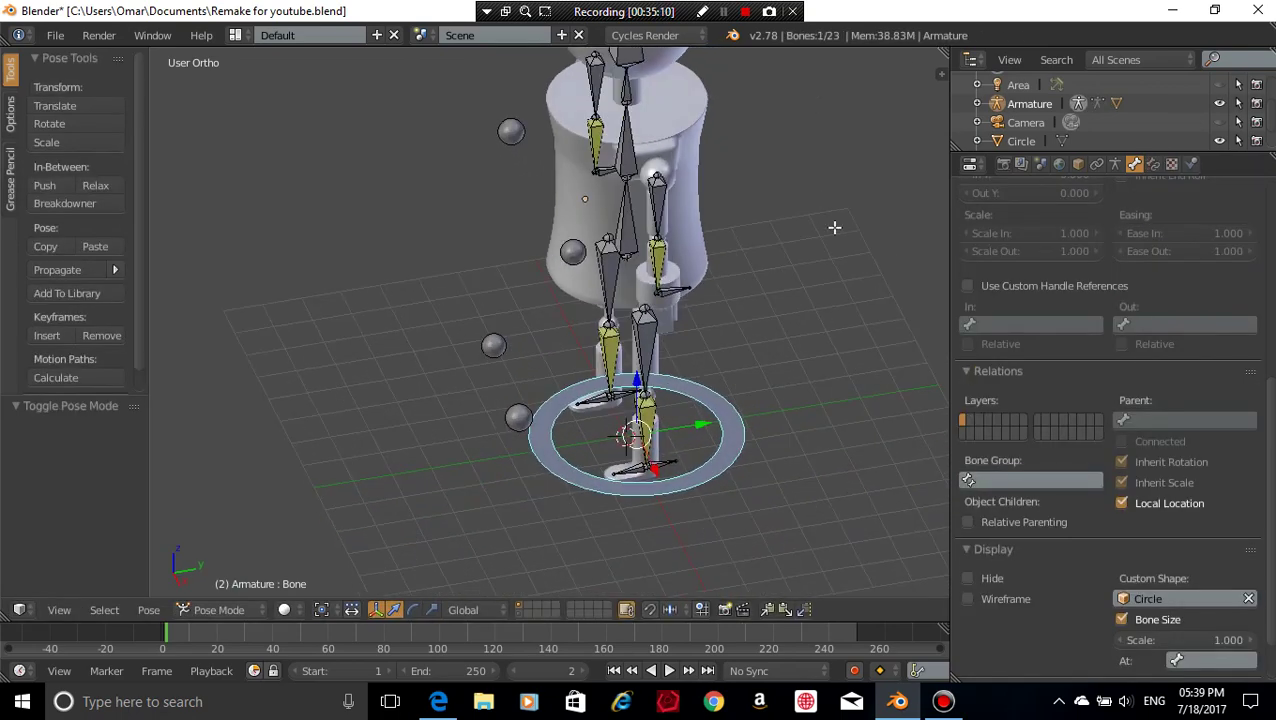
key("Tab")
key("g")
key("y")
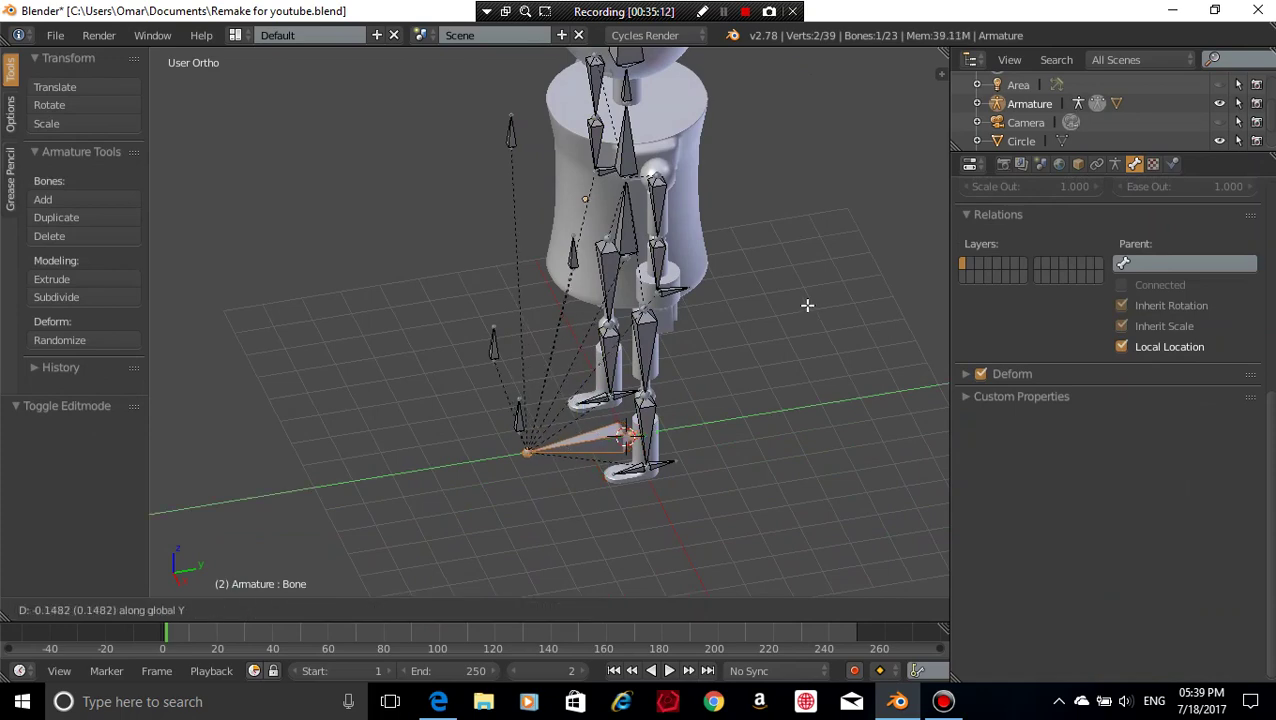
left_click(806, 305)
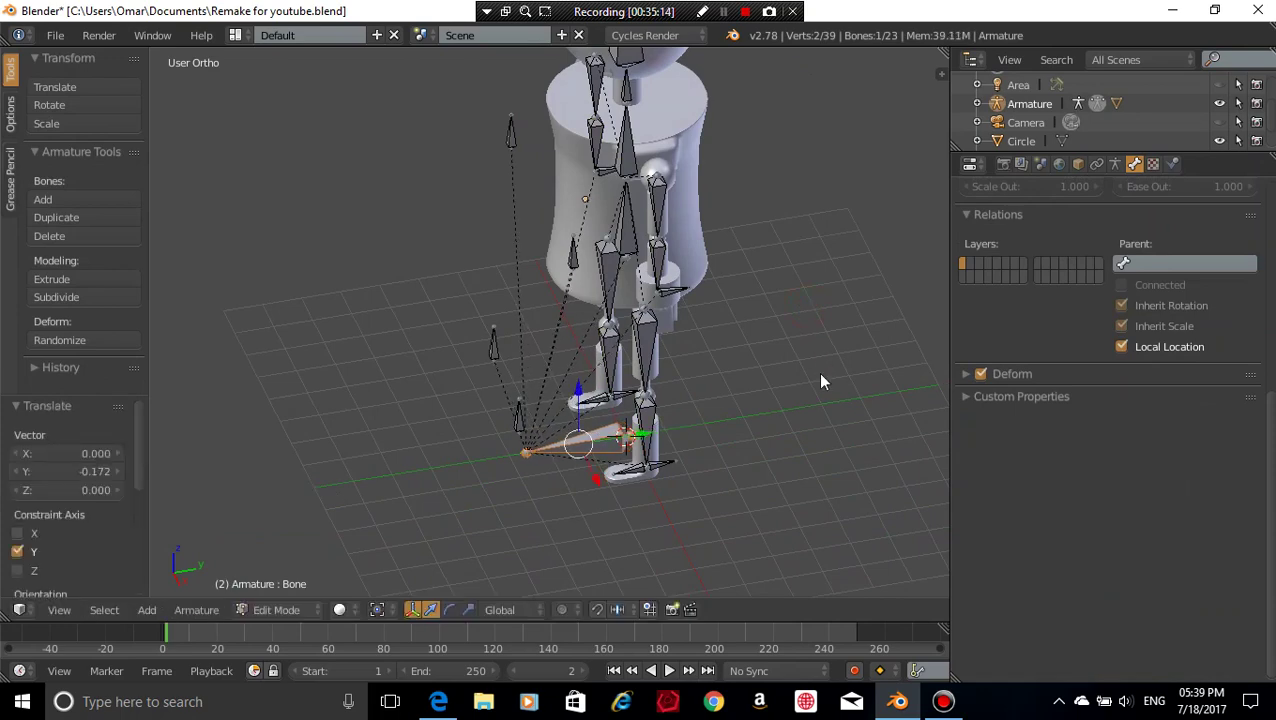
key("Tab")
- Scale the root bone by about 1.18 in Edit Mode to enlarge its ring, and return to Pose Mode
middle_click_drag(823, 379, 890, 365)
key("Tab")
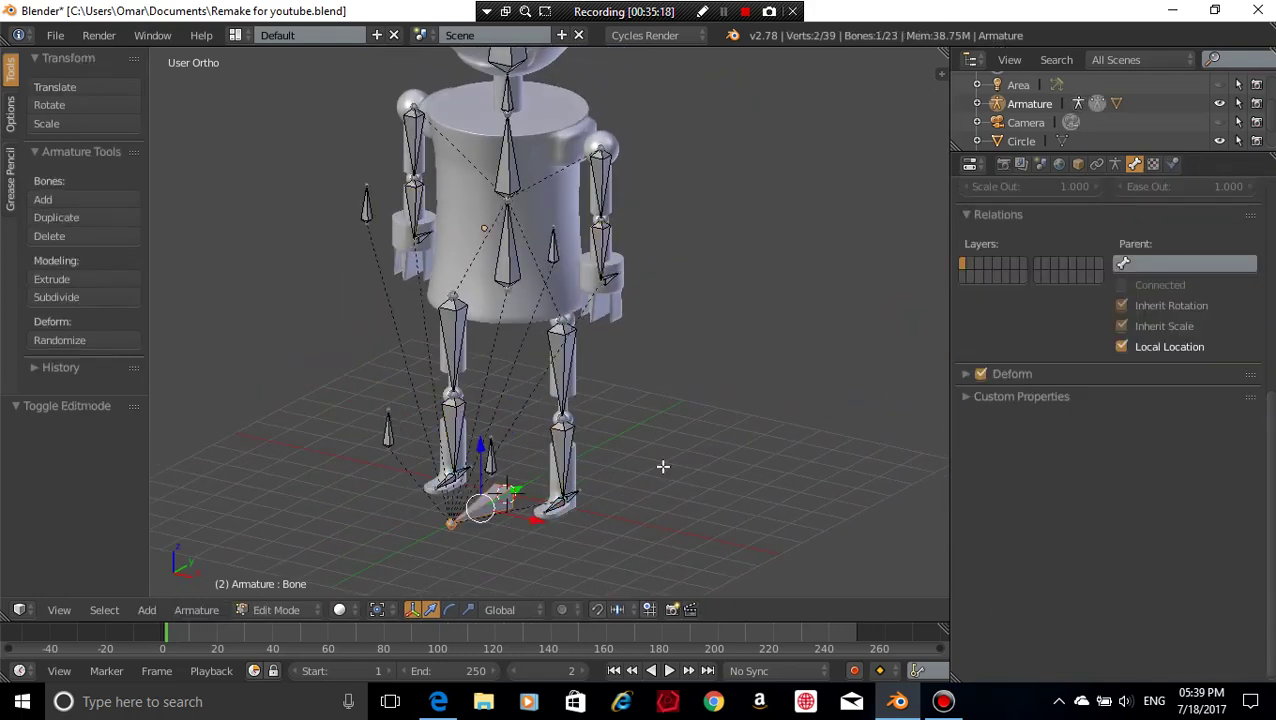
mouse_move(661, 467)
middle_mouse_down()
mouse_move(678, 450)
mouse_move(652, 458)
middle_mouse_up()
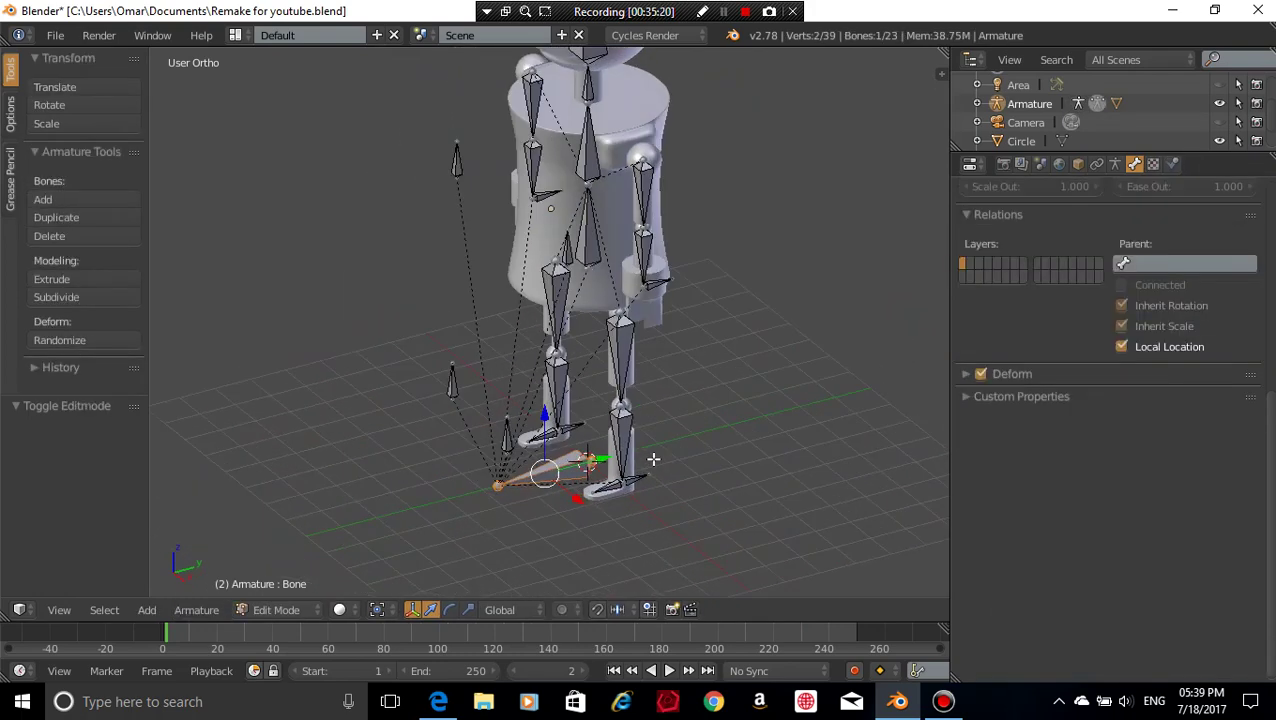
key("s")
left_click(797, 475)
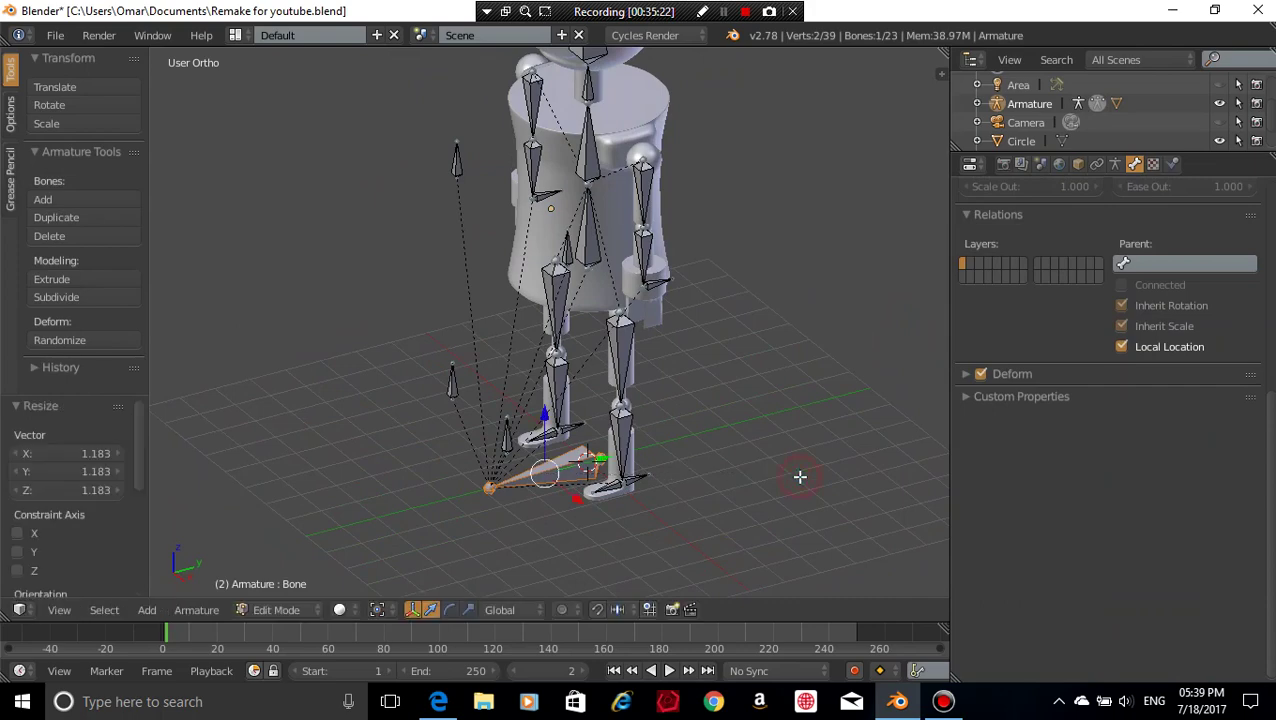
key("Tab")
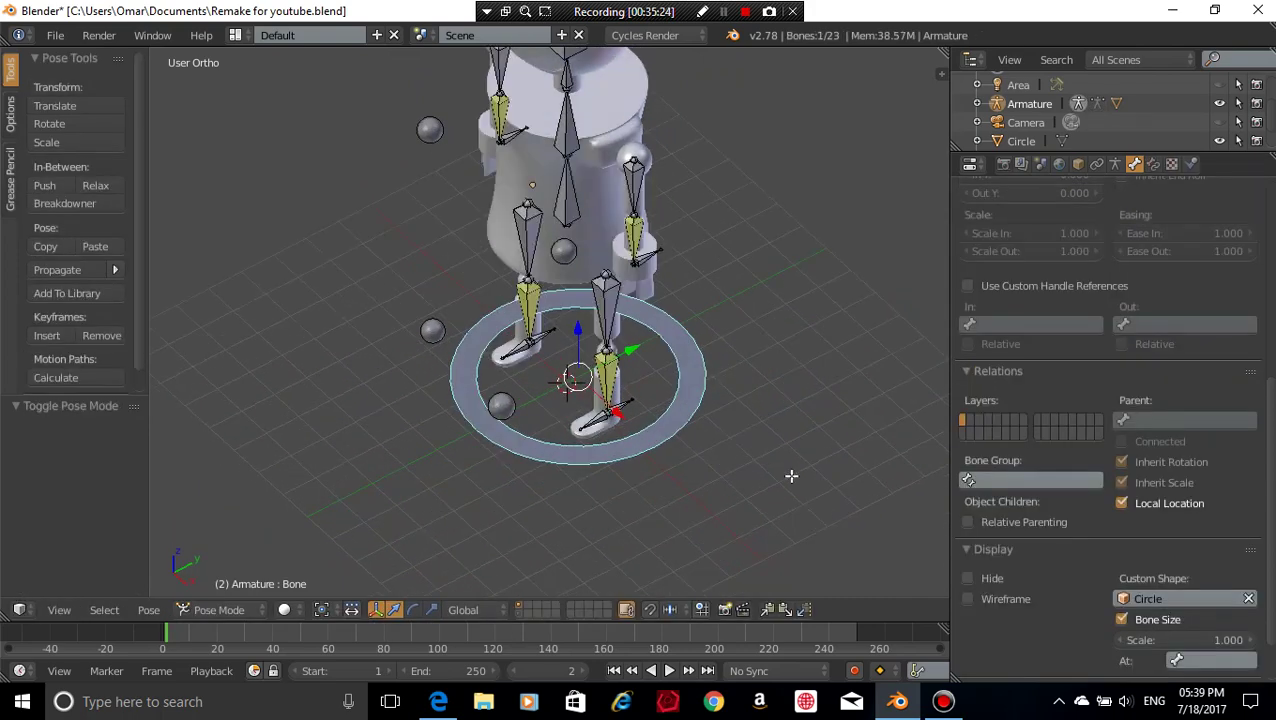
- Shift the root bone about -0.40 along global Y in Edit Mode to centre its ring around the feet, and return to Pose Mode
key("Tab")
key("g")
key("y")
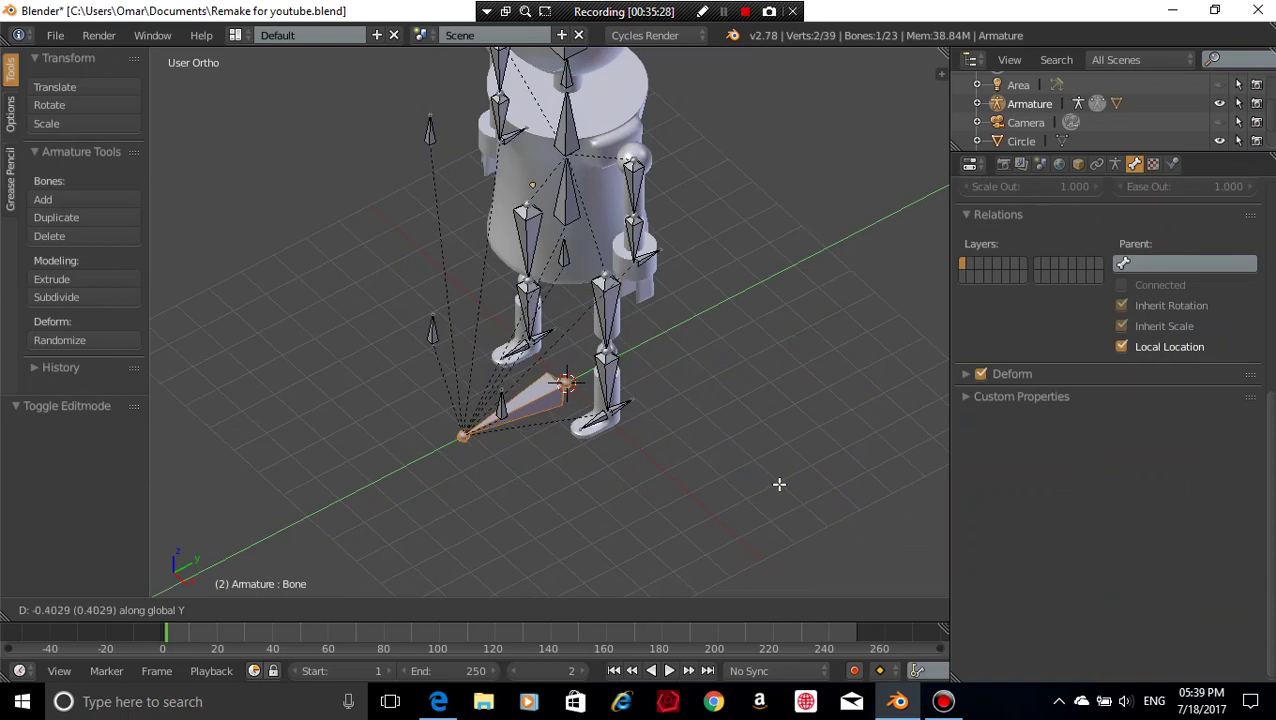
left_click(779, 484)
key("ctrl+Tab")
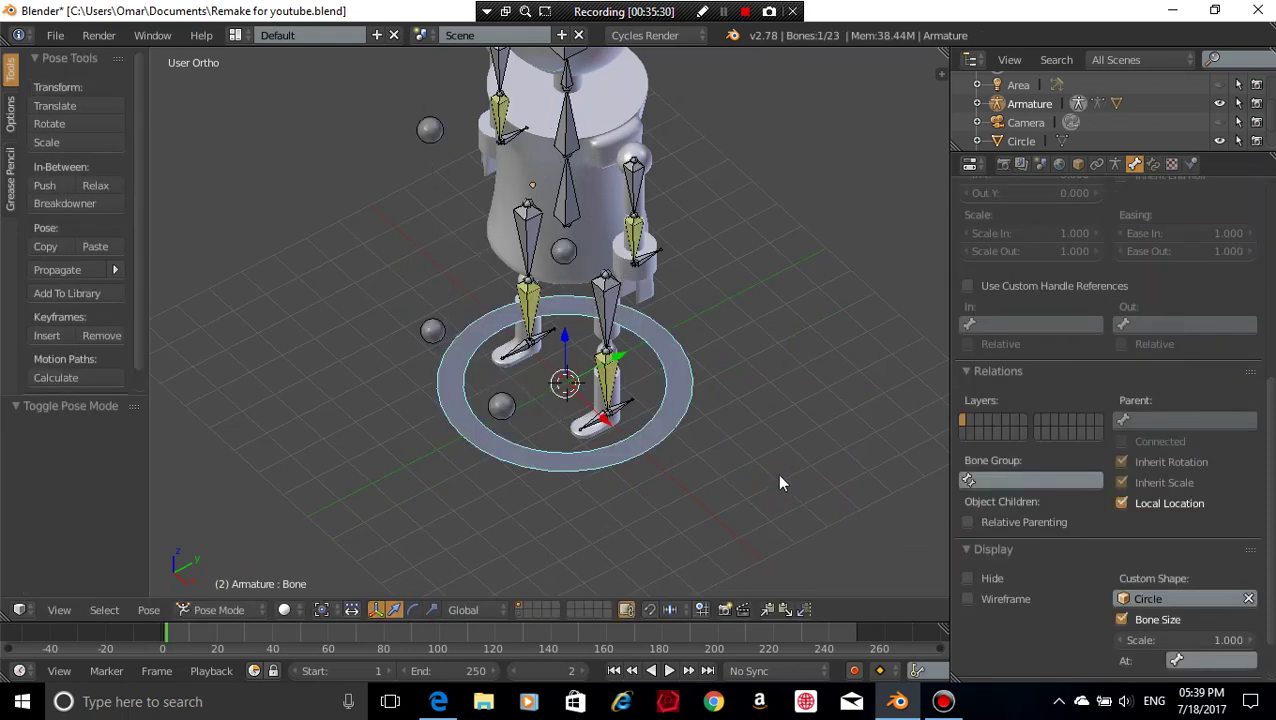
- Examine the ring's fit around the feet and try moving the root bone in the right view to test the whole rig
scroll(780, 478, "down", 4)
scroll(840, 392, "up", 3)
middle_click_drag(797, 402, 775, 415)
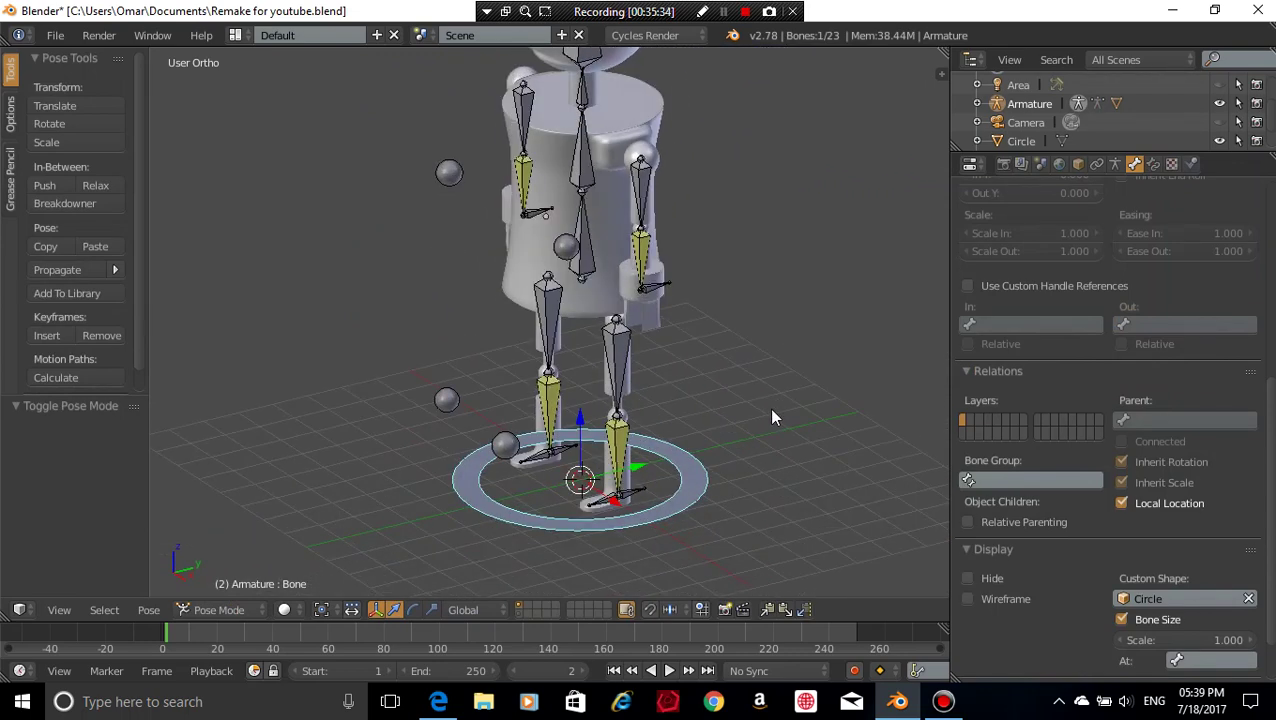
key("Tab")
middle_click_drag(760, 353, 746, 386)
key("Tab")
key("KP_3")
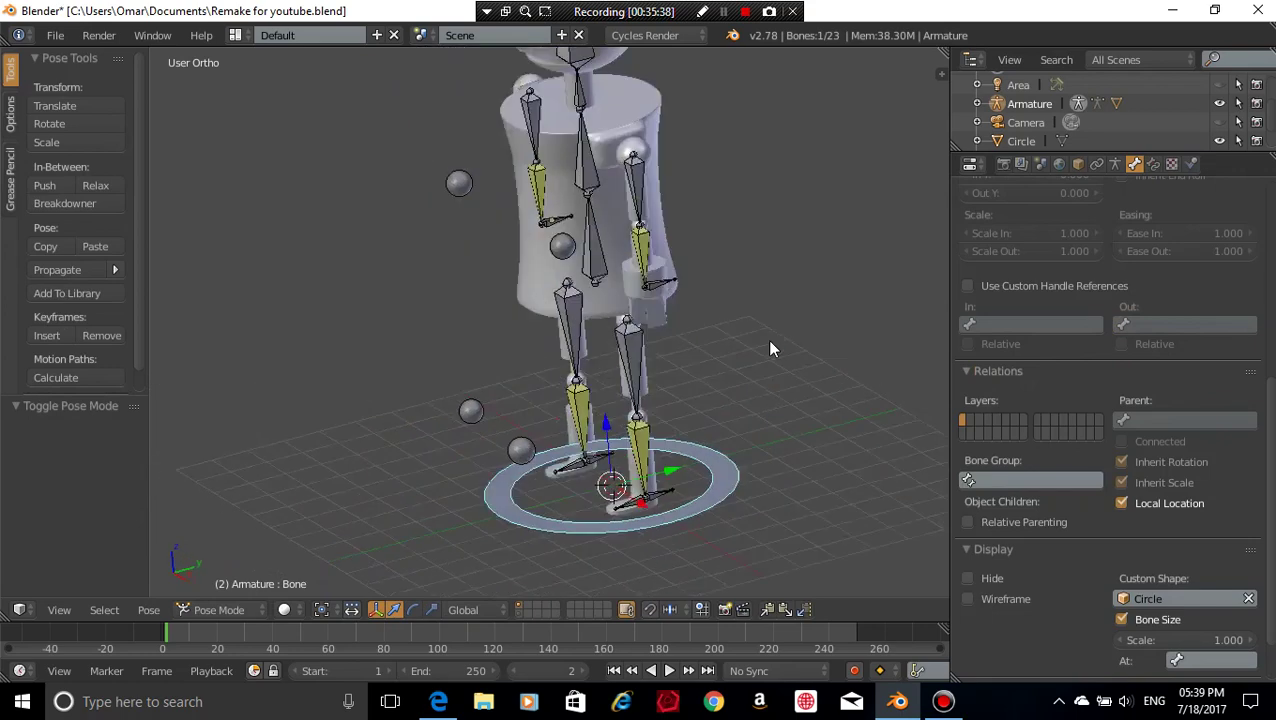
key("g")
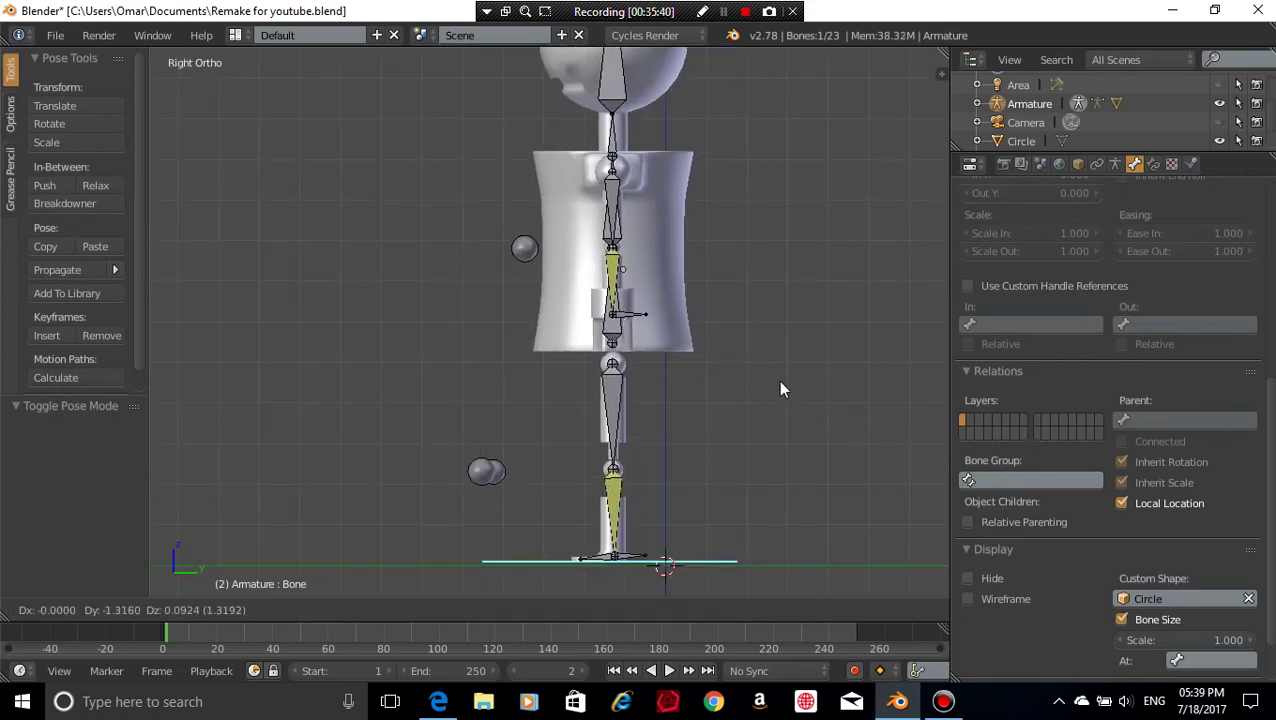
right_click(778, 372)
middle_click_drag(727, 313, 781, 280)
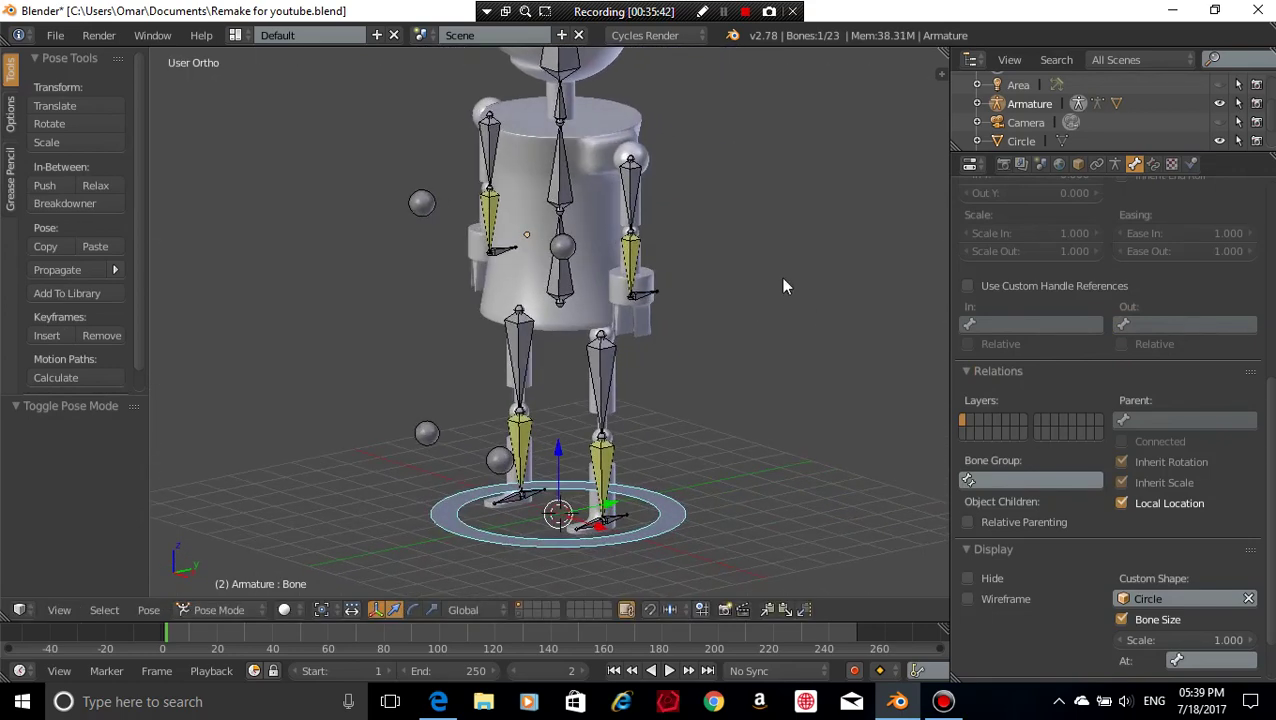
- Test the left arm by moving Arm IK.L about 0.27 in Y and 1.04 in Z, and try moving the Elbow.L bone
right_click(632, 285)
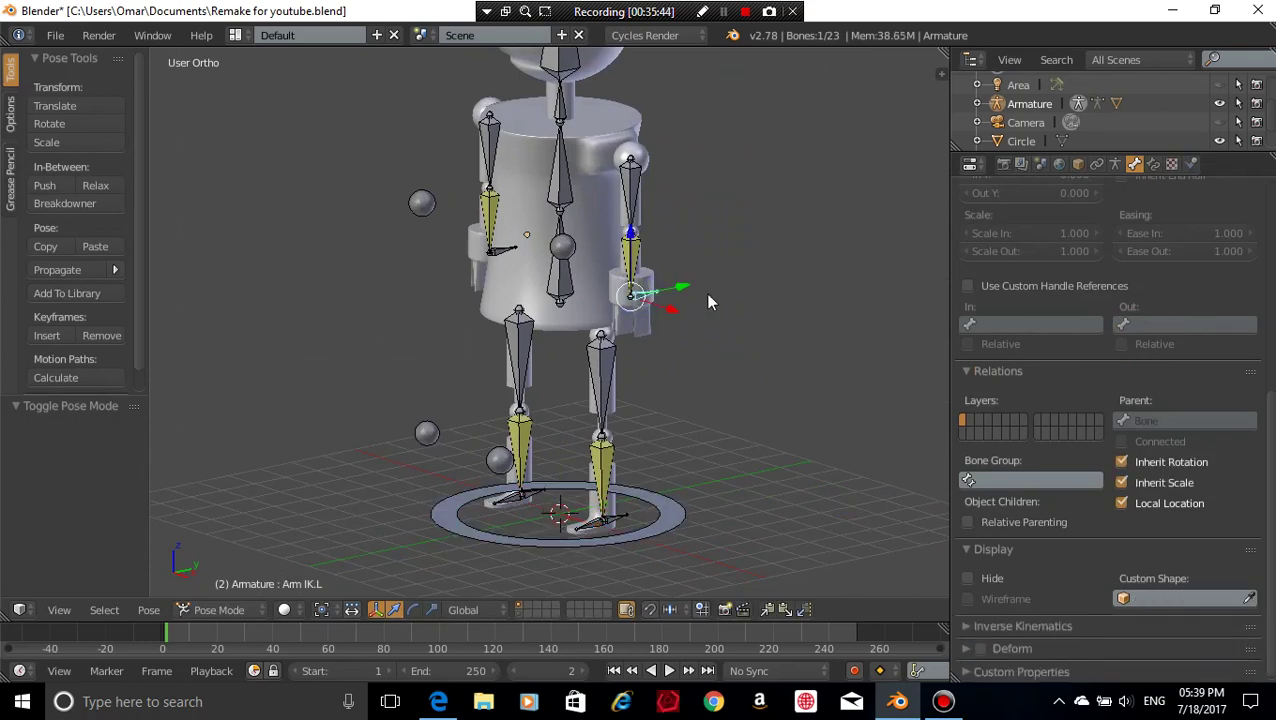
key("KP_3")
scroll(707, 418, "up", 2)
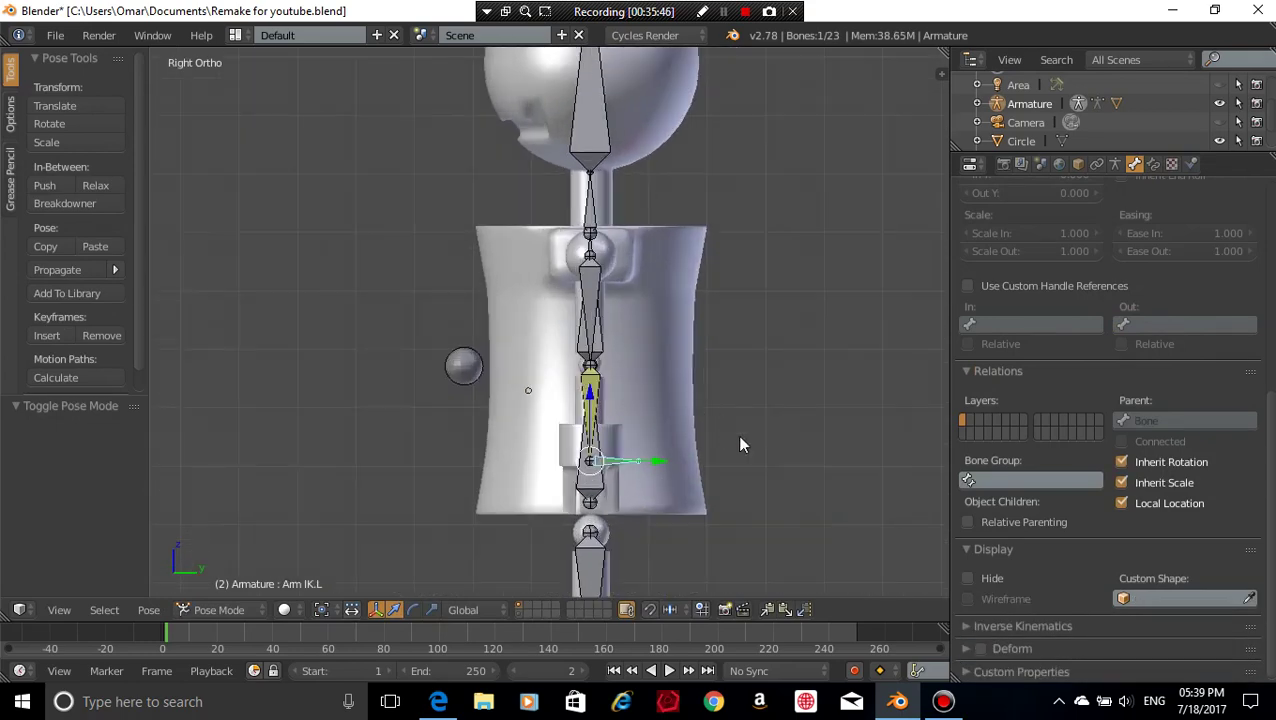
key("g")
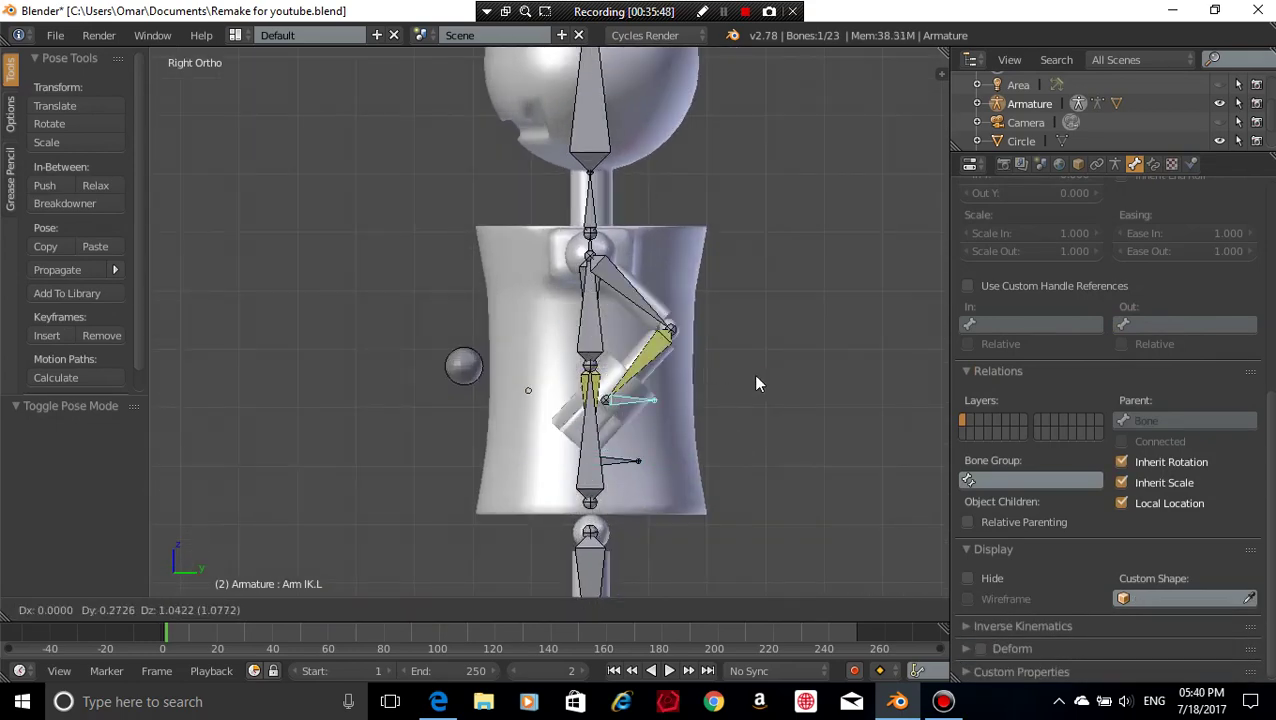
left_click(757, 383)
middle_click_drag(757, 383, 420, 368)
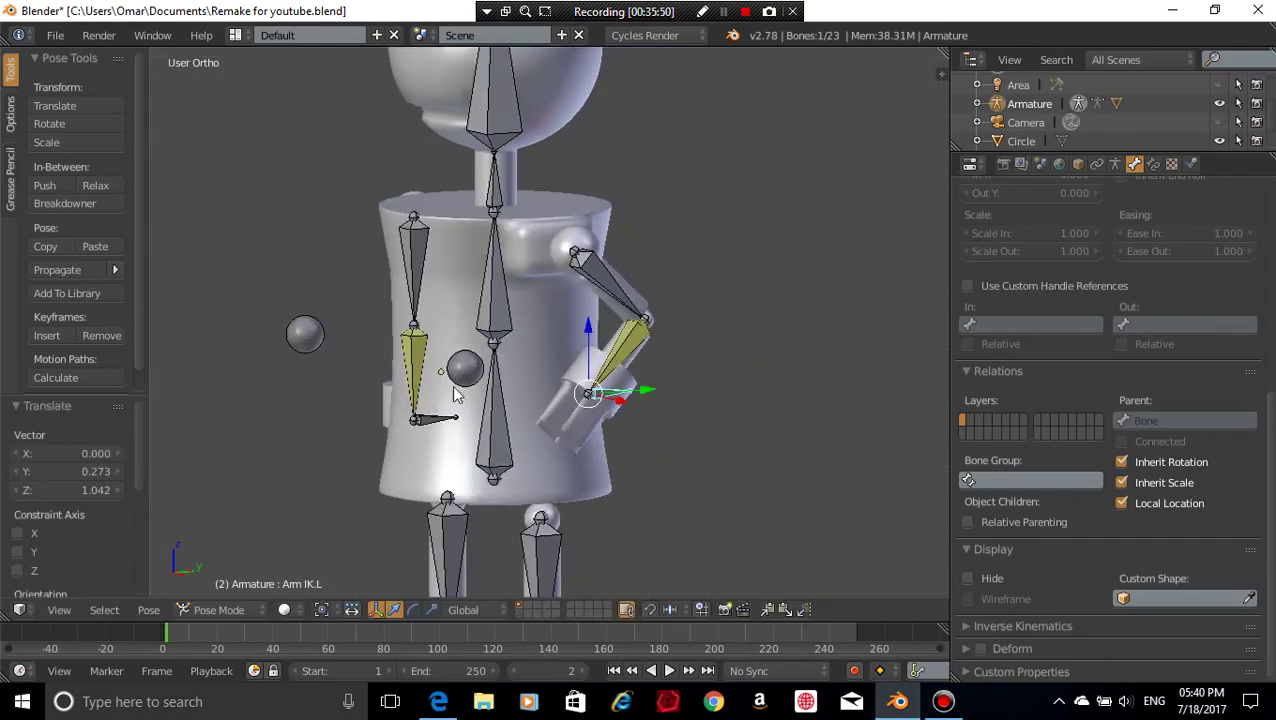
right_click(462, 372)
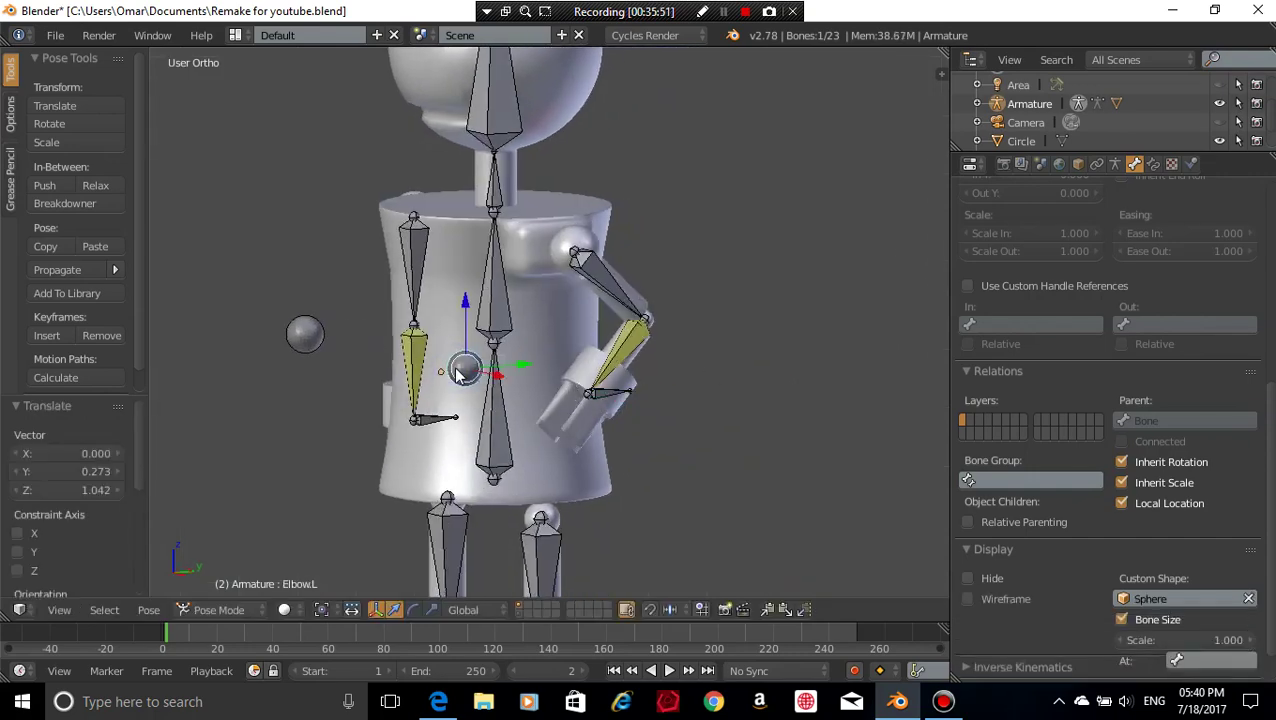
key("g")
right_click(660, 357)
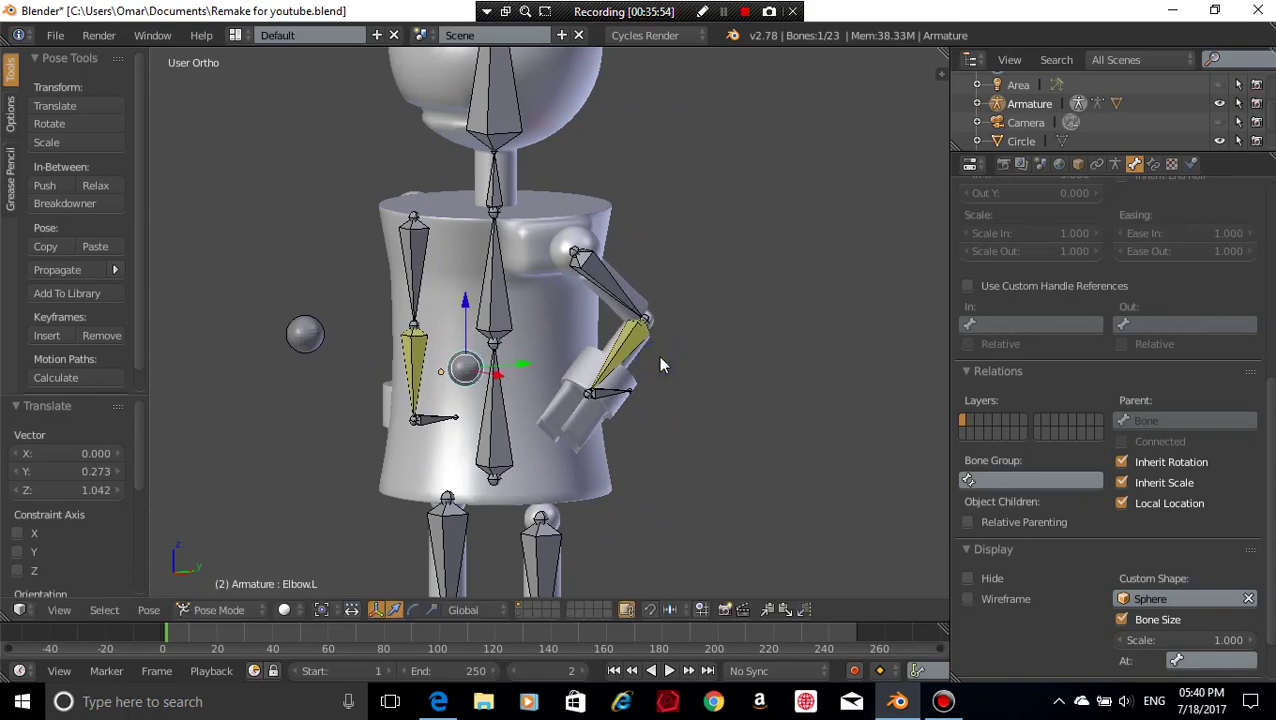
- Clear the pose rotation and location of all bones, and deselect them
key("a")
key("alt+r")
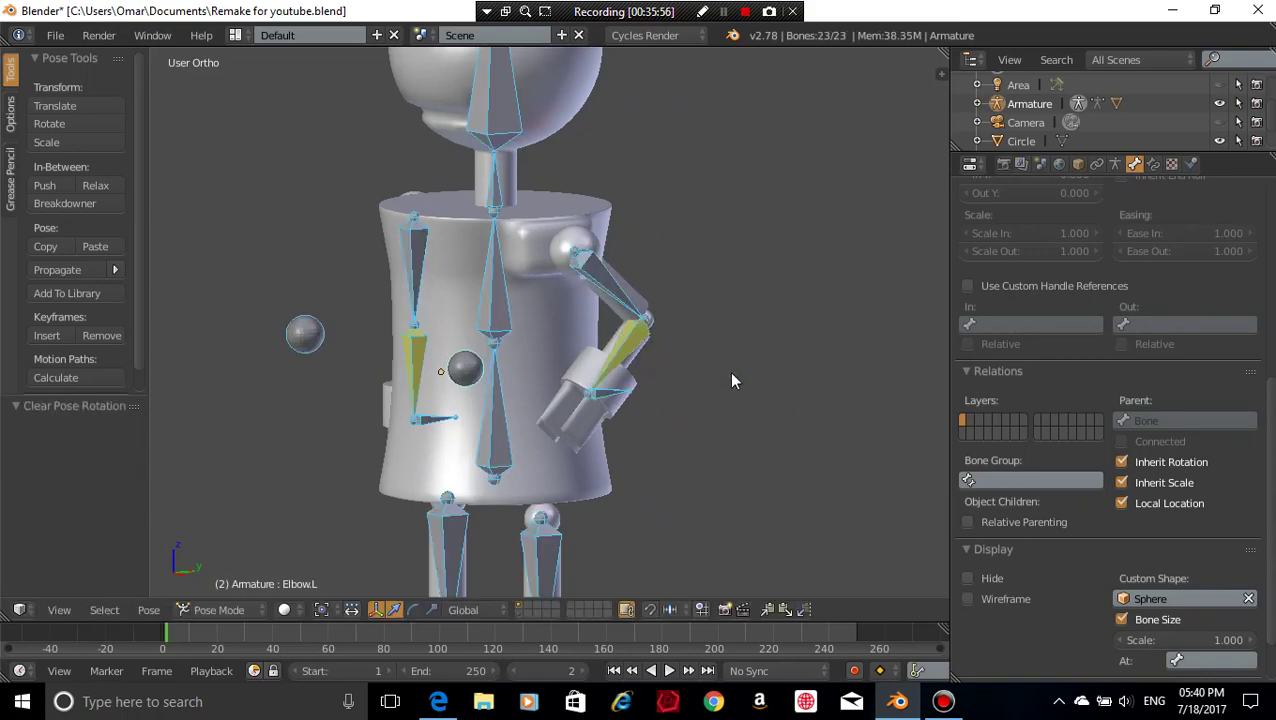
key("alt+g")
key("a")
- Bend the left leg by moving the Foot IK.L bone about -0.72 in Y and 0.64 in Z in the right view
middle_click_drag(679, 494, 637, 290, "shift")
middle_click_drag(631, 424, 624, 362, "shift")
scroll(574, 429, "up", 1)
middle_click_drag(590, 482, 595, 436, "shift")
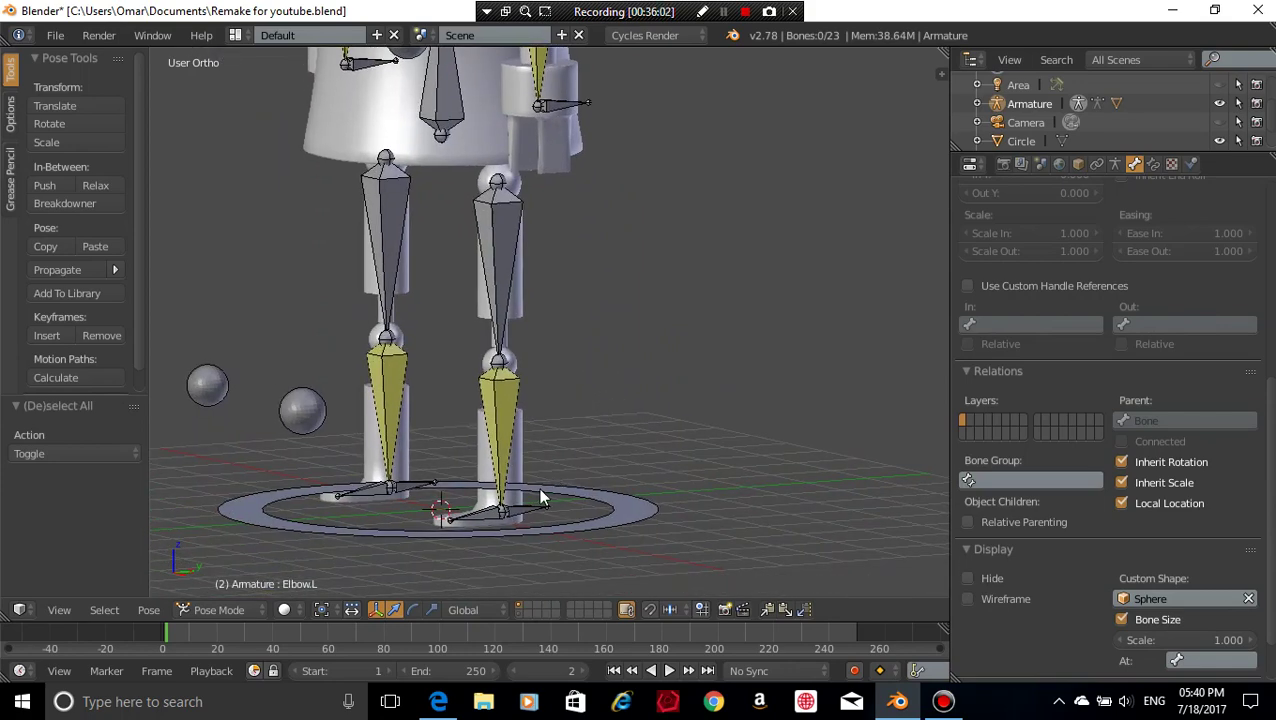
middle_click_drag(735, 413, 530, 465)
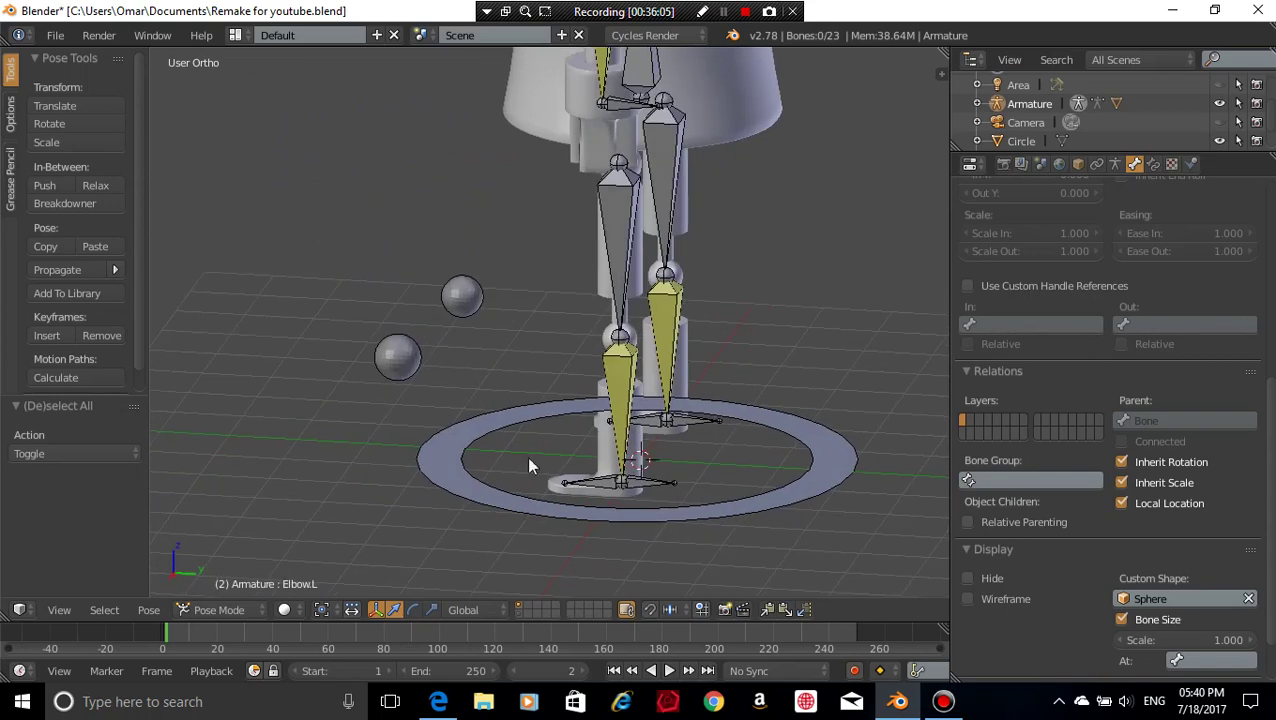
right_click(640, 490)
key("KP_3")
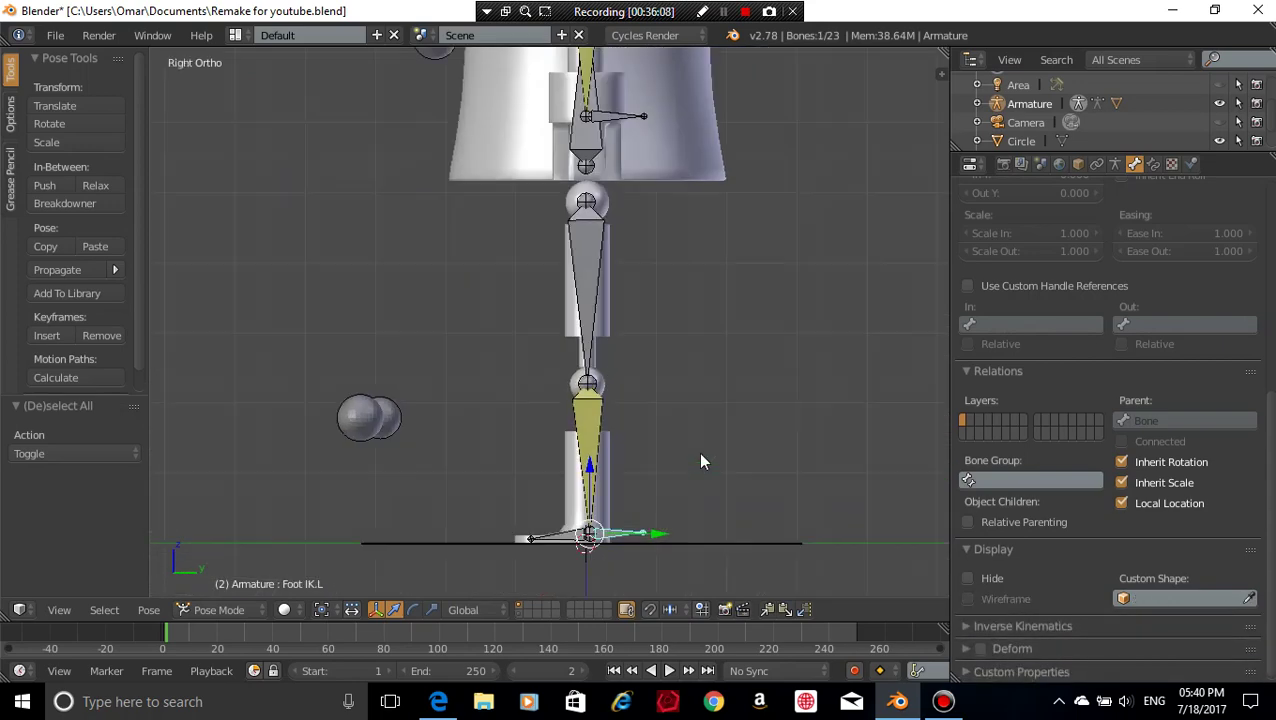
key("g")
left_click(679, 404)
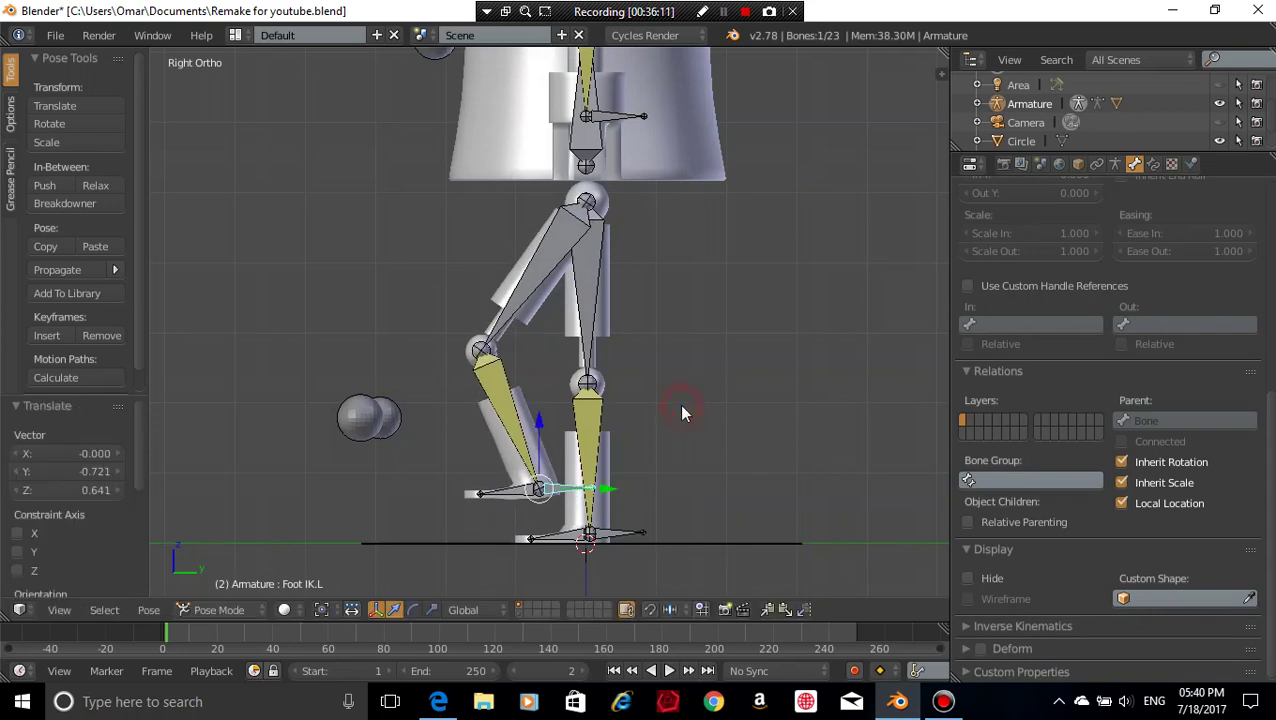
- Try moving the Knee.L bone to test how it steers the bent left knee
middle_click_drag(679, 404, 350, 437)
right_click(313, 415)
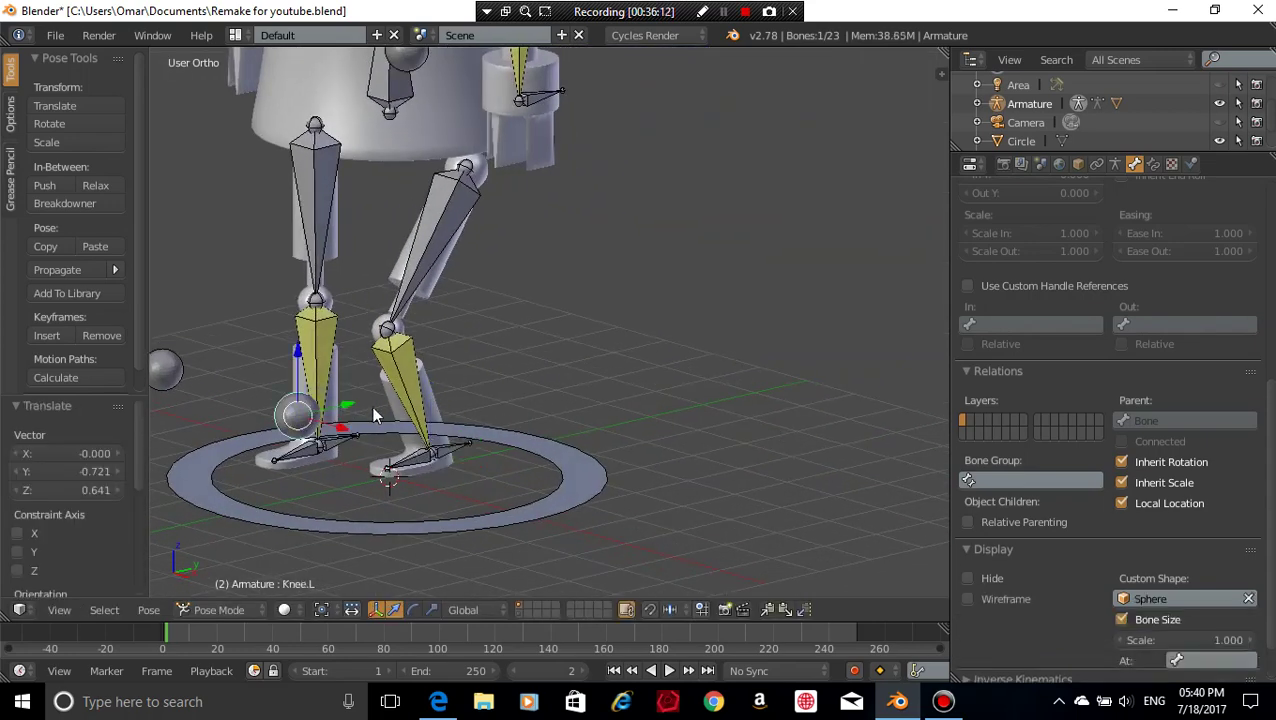
key("g")
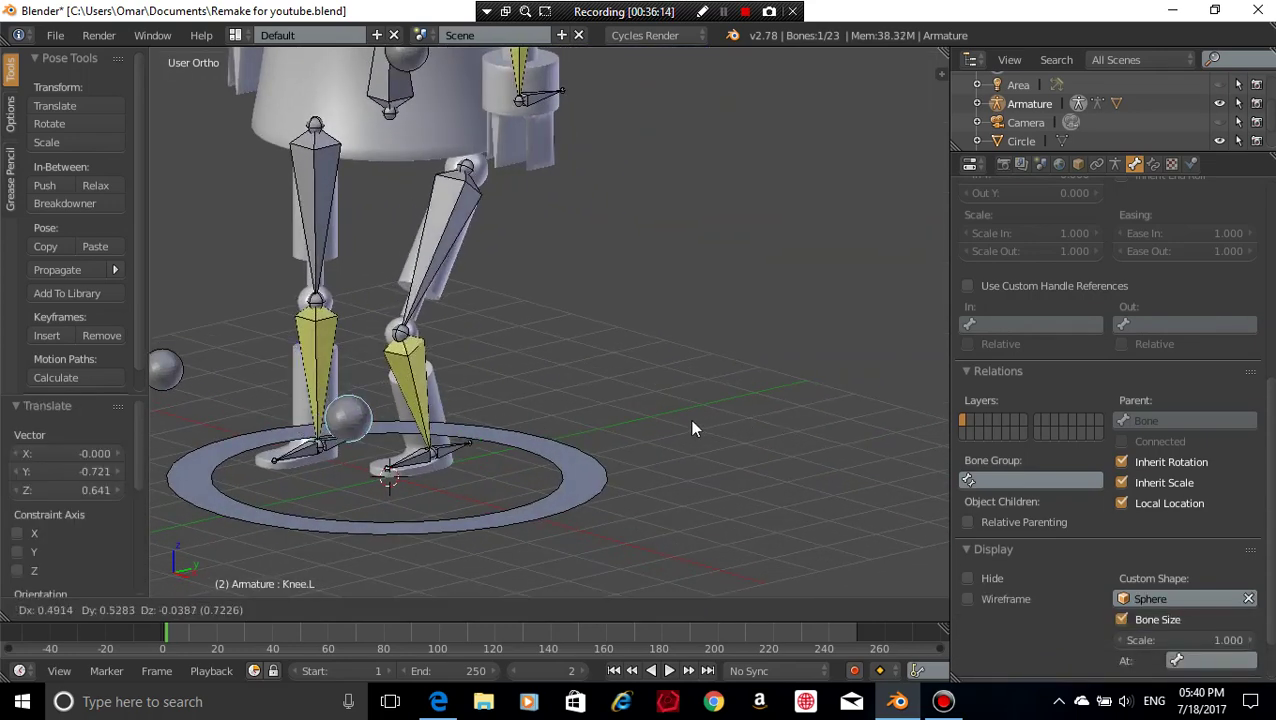
left_click(693, 428)
- Clear the pose location of all bones and deselect everything, including the root ring bone
key("a")
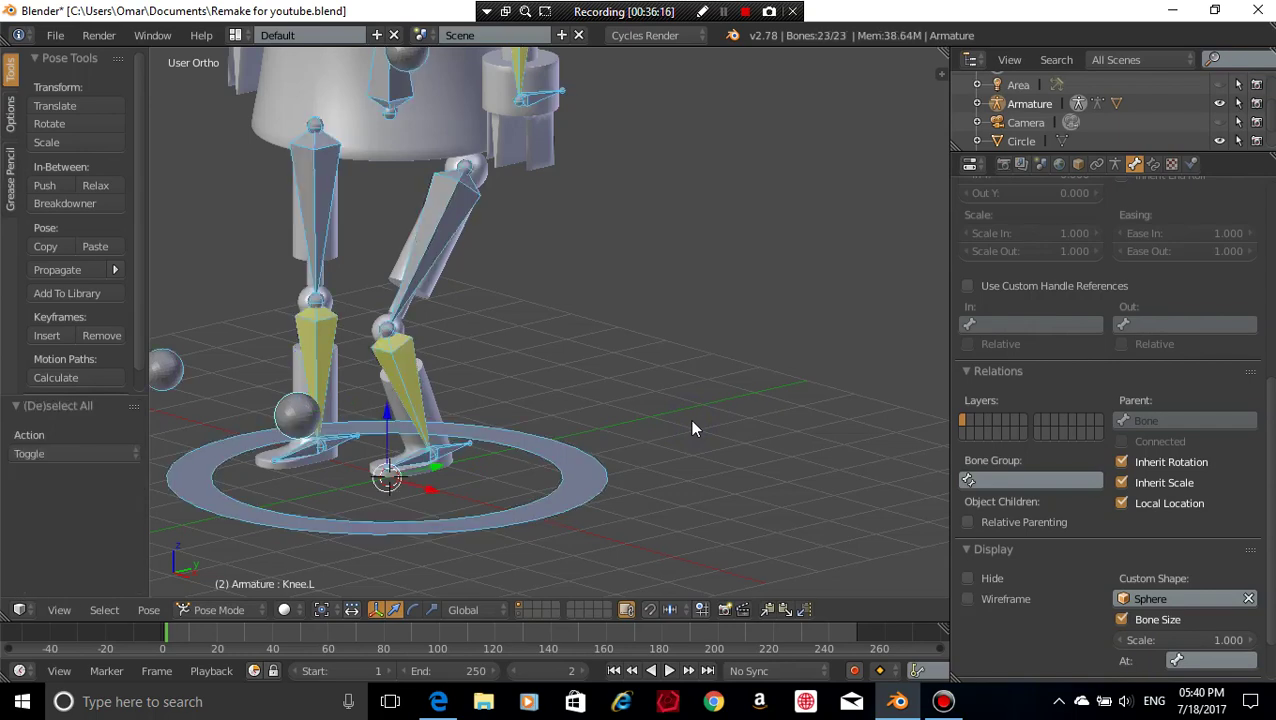
key("alt+g")
key("a")
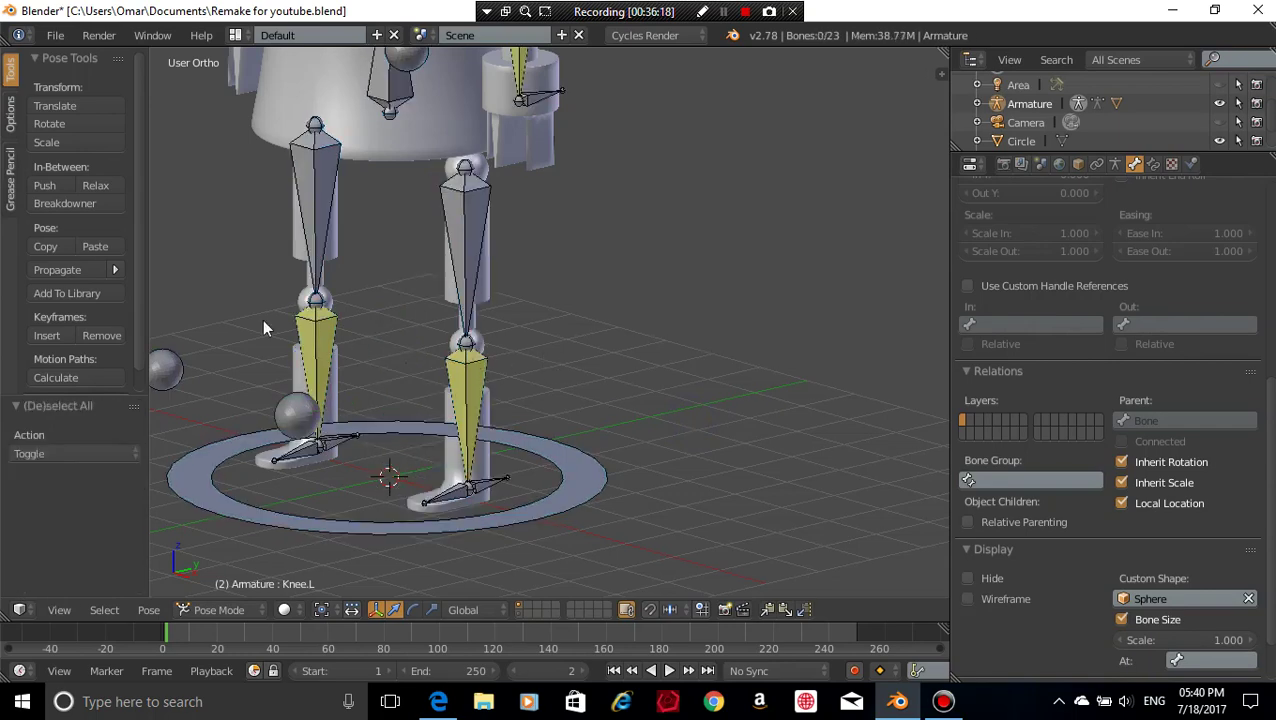
right_click(561, 466)
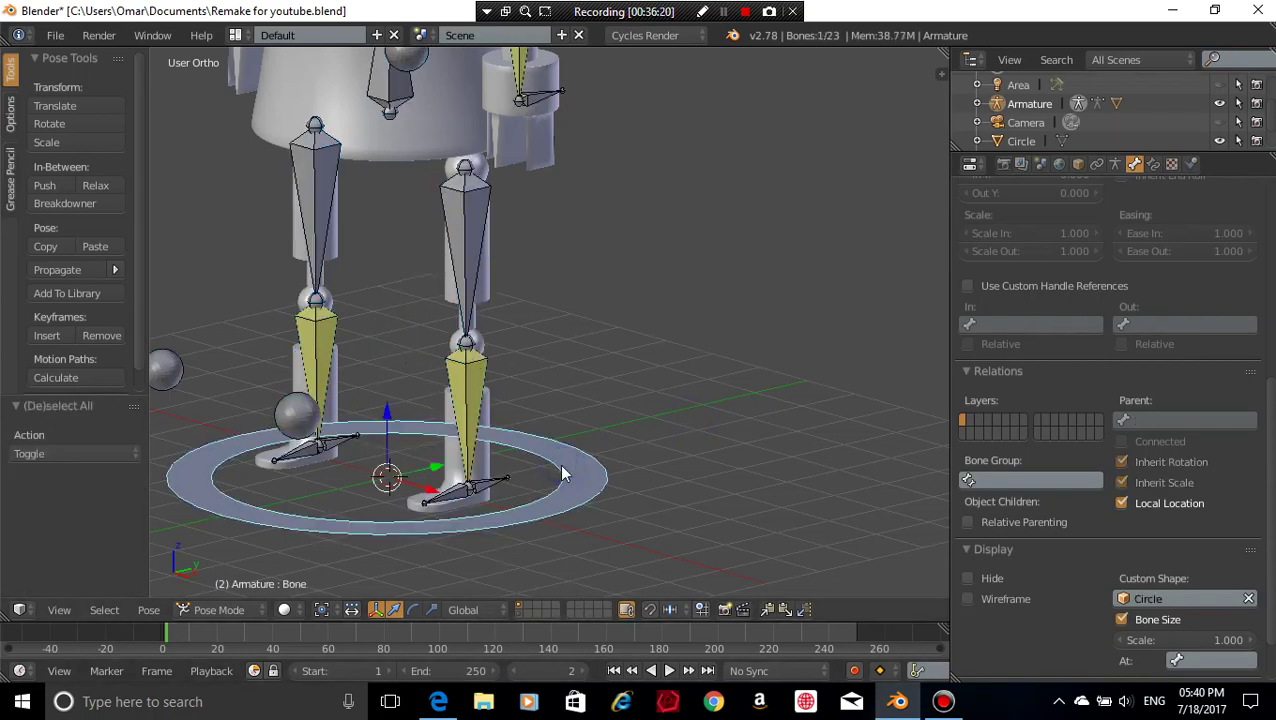
key("a")
- Lower the Stomach bone about -1.108 along Z in the front view to test how the arms and legs bend
middle_click_drag(598, 318, 671, 309)
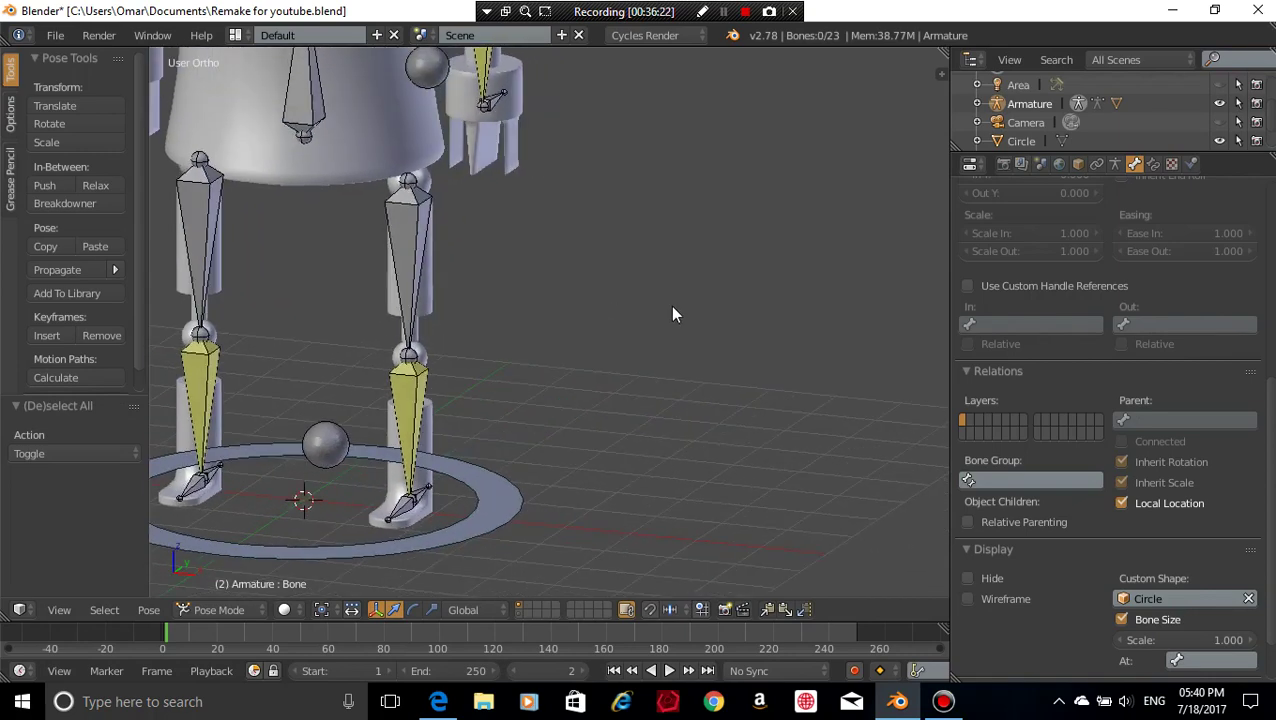
key("KP_1")
middle_click_drag(276, 107, 452, 311, "shift")
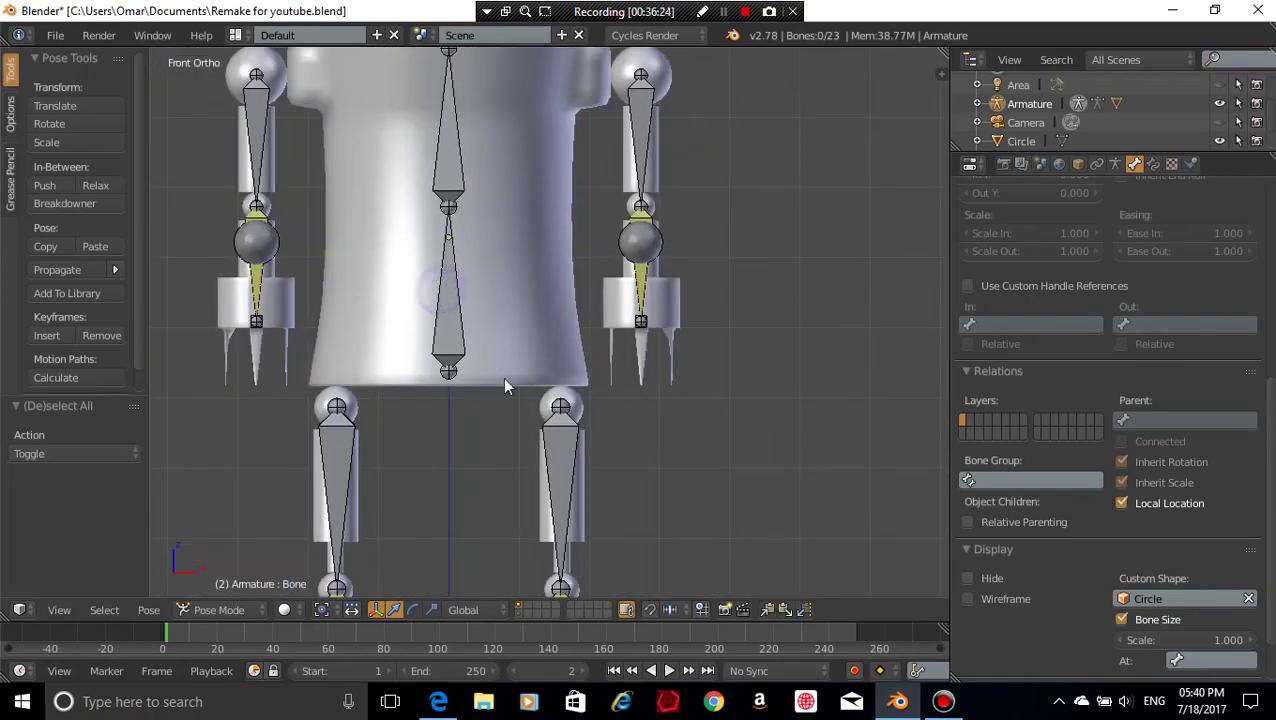
right_click(442, 296)
scroll(707, 387, "down", 3)
key("g")
key("z")
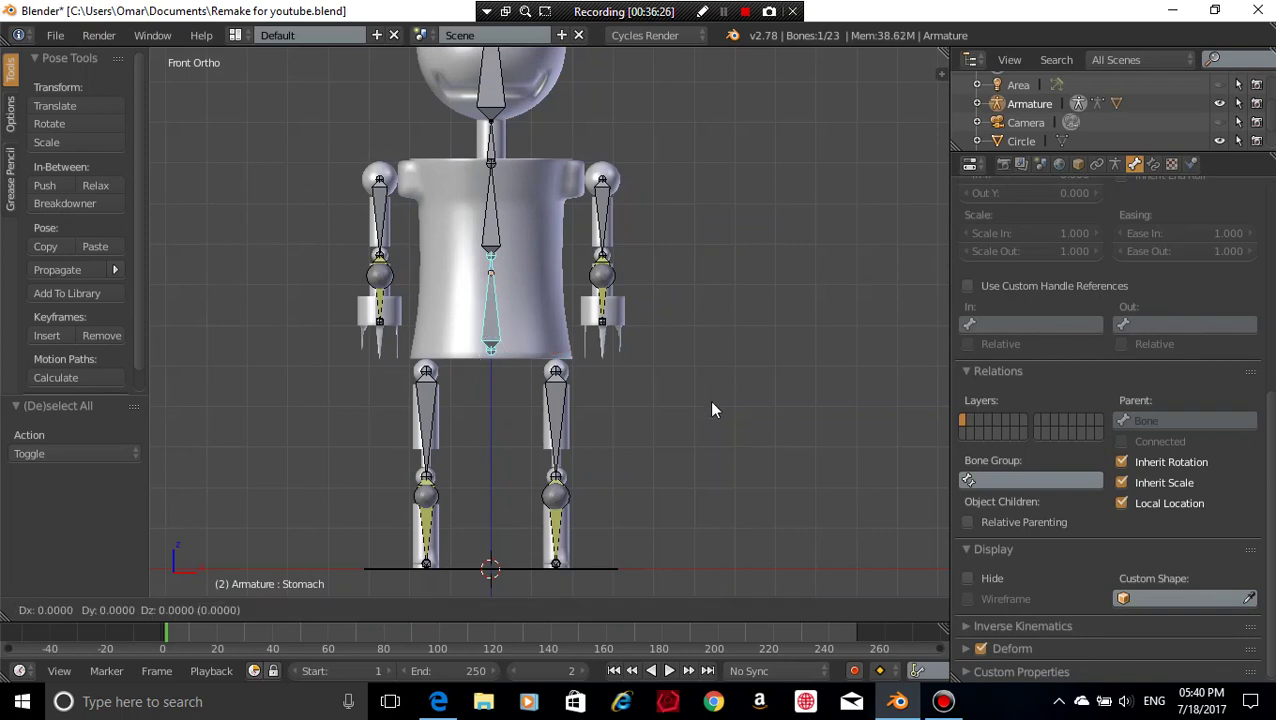
left_click(711, 432)
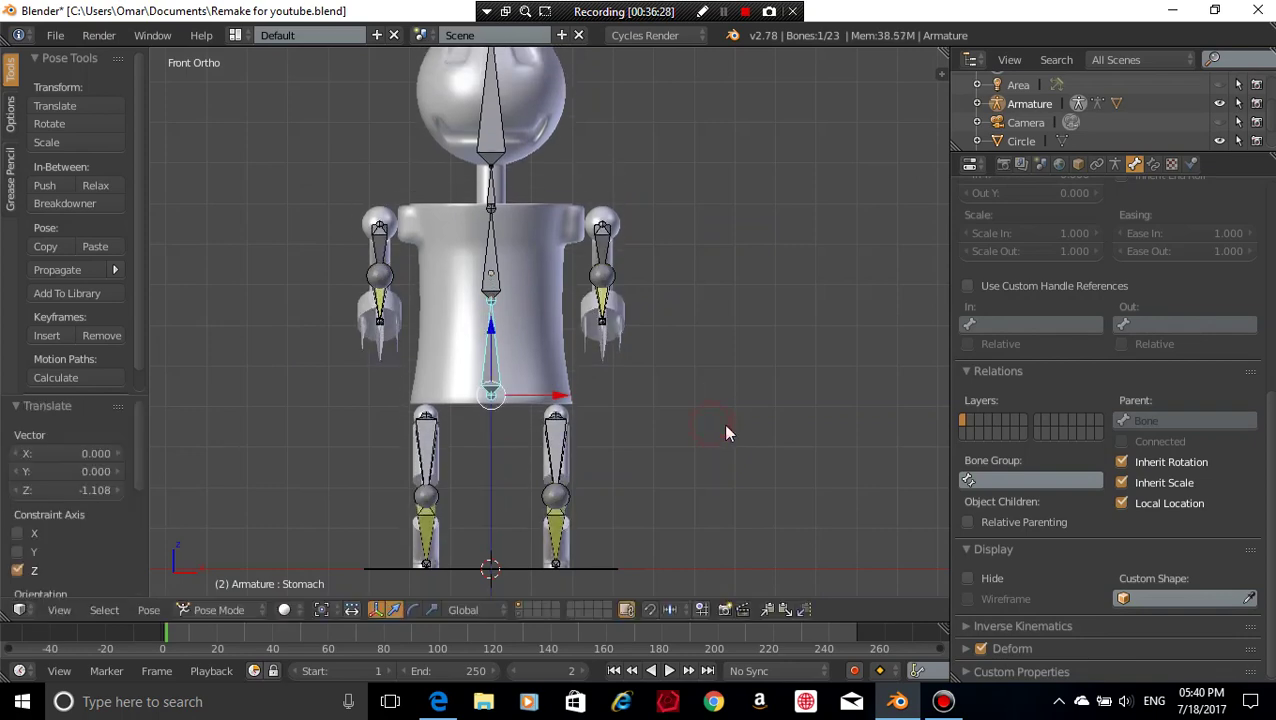
middle_click_drag(724, 432, 680, 433)
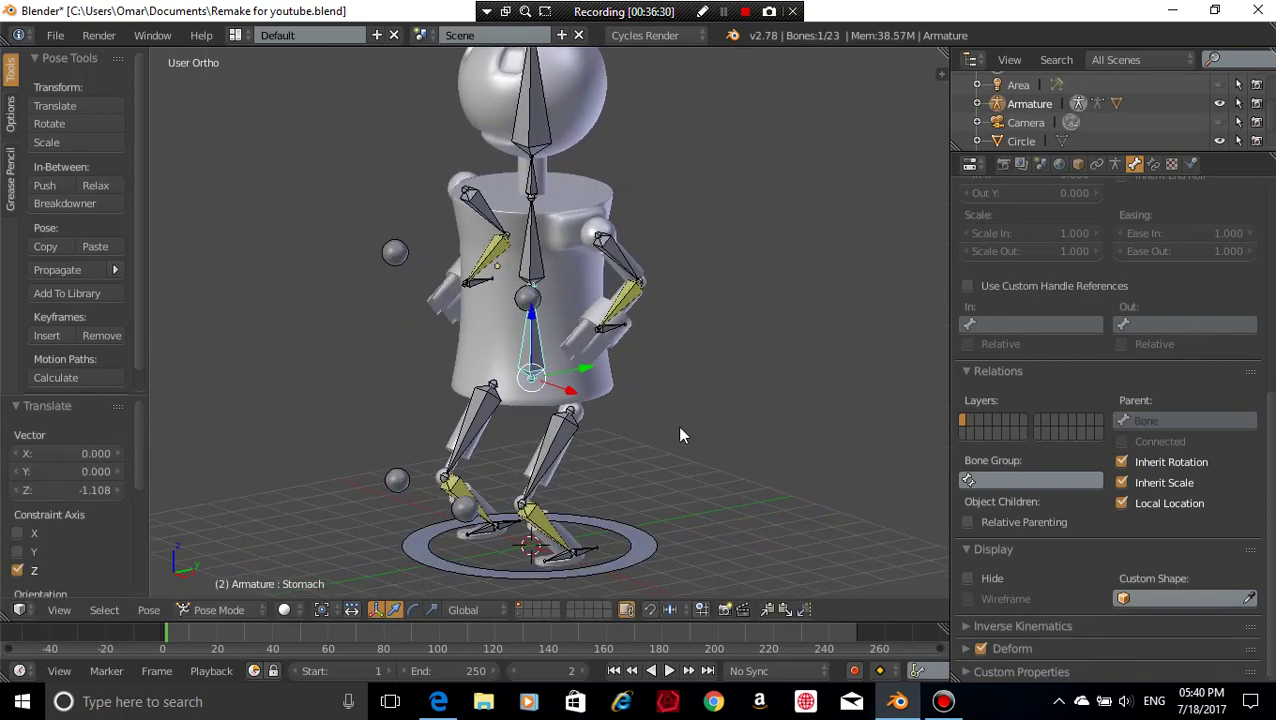
- Clear the pose rotation and location of all bones to undo the Stomach test, and deselect them
key("a")
key("a")
key("alt+r")
key("alt+g")
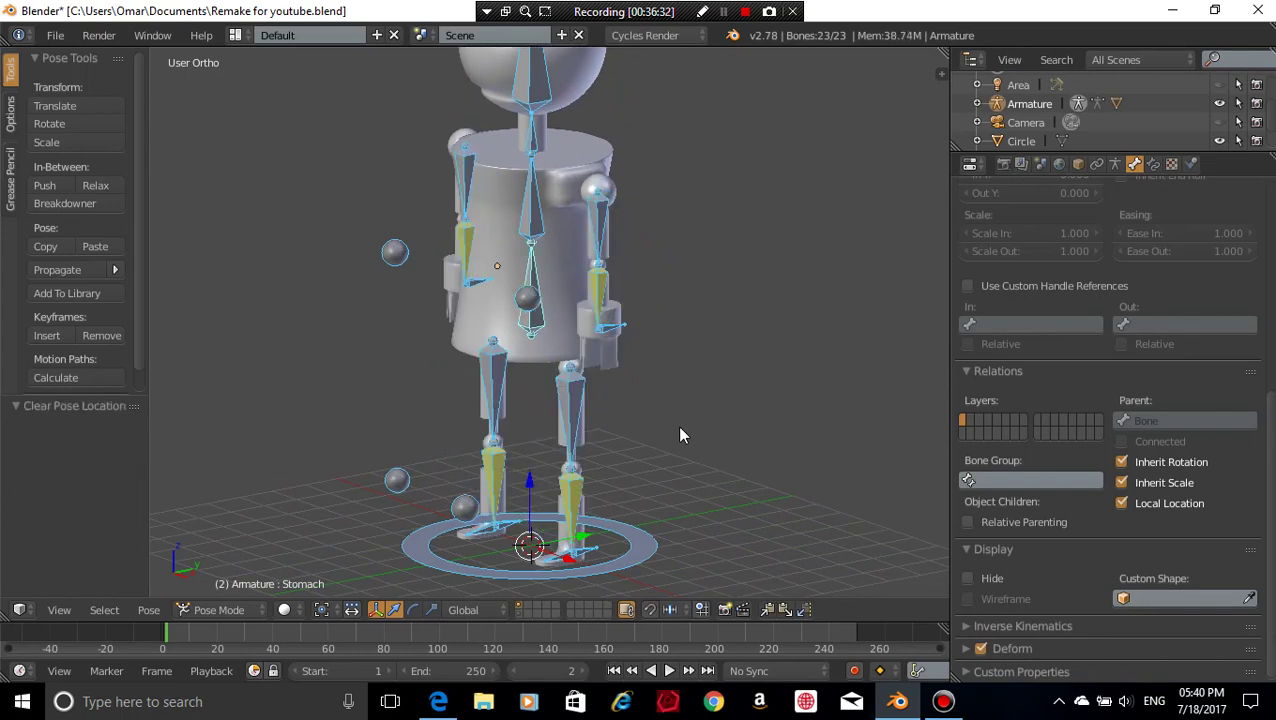
key("a")
- Select all bones of the armature and save the file over the existing one
scroll(690, 405, "down", 1)
scroll(698, 393, "up", 2)
key("a")
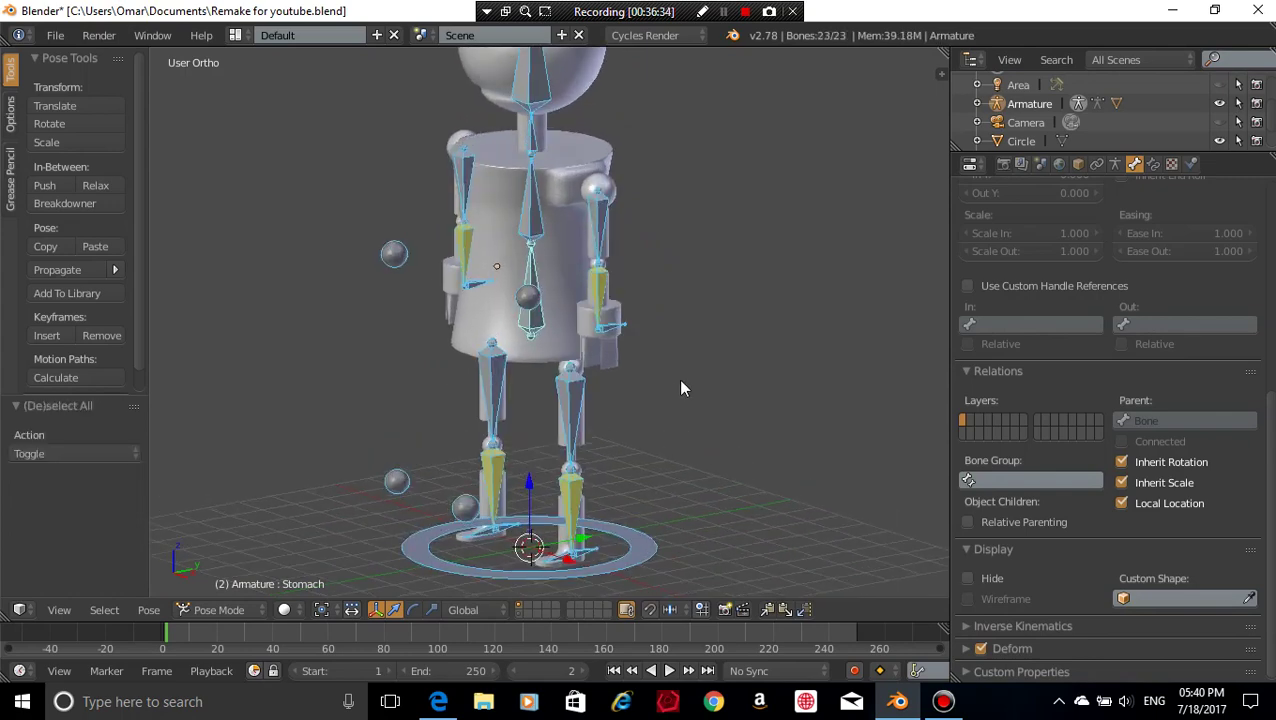
scroll(683, 387, "up", 1)
key("ctrl+s")
left_click(680, 382)
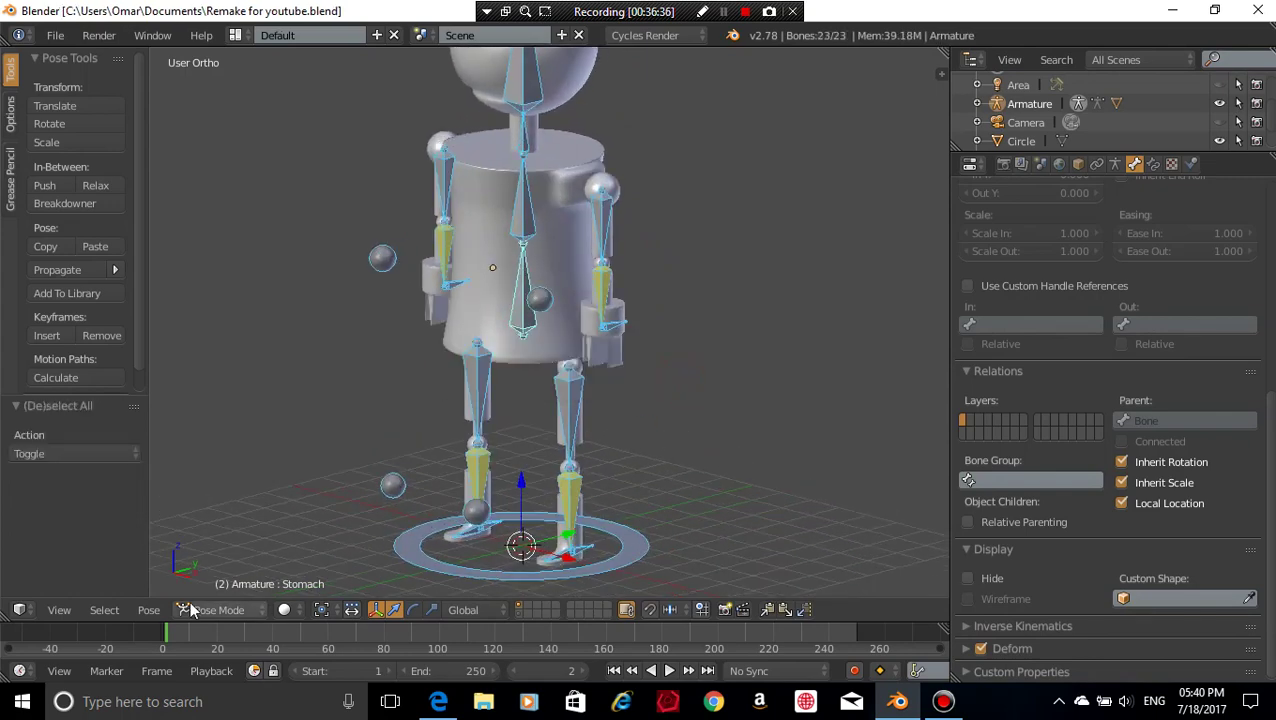
- Apply the current pose of all selected bones as the armature's rest pose
left_click(148, 609)
mouse_move(211, 487)
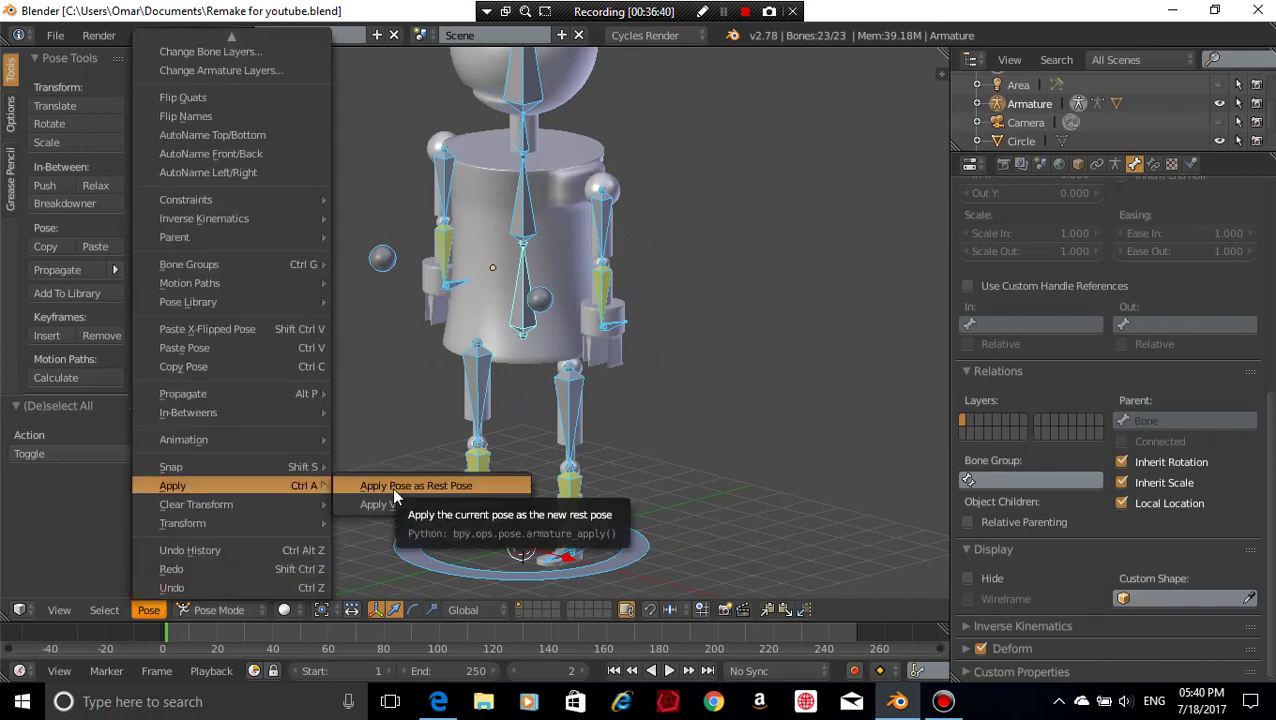
left_click(392, 486)
- Switch the armature to Edit Mode and show the viewport properties to examine the Relationship Lines setting and the parent links
left_click(228, 612)
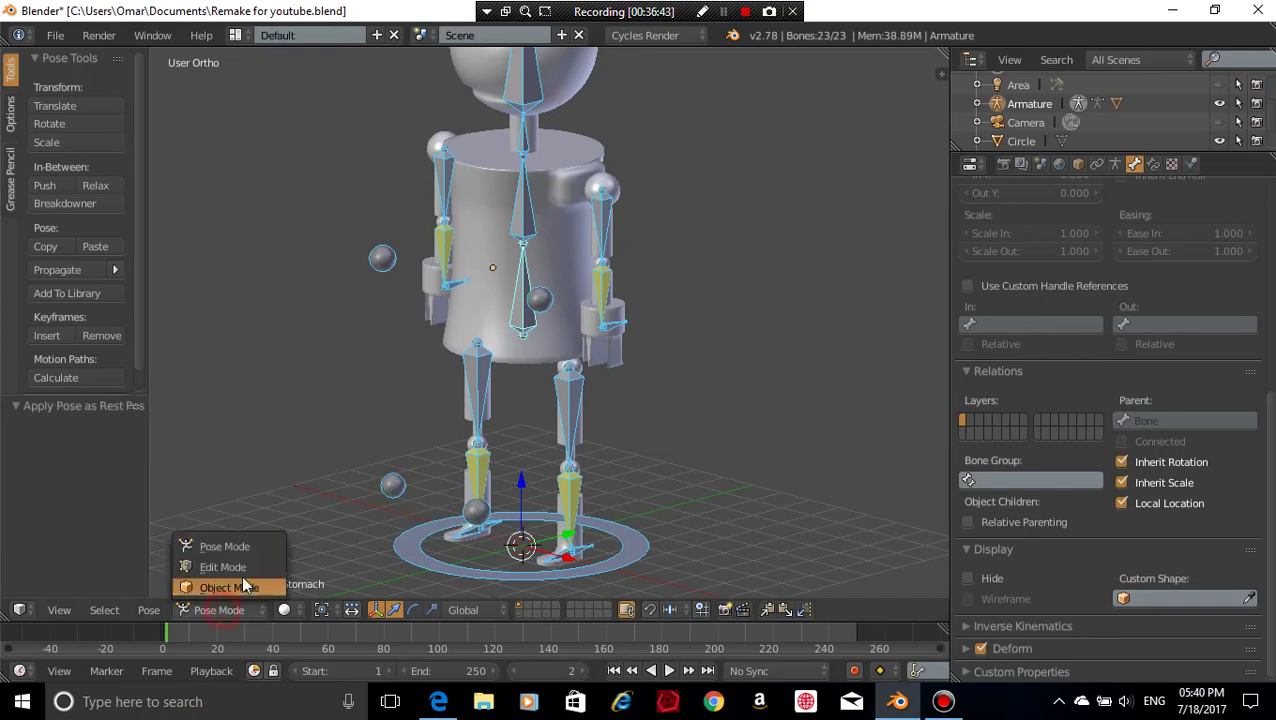
left_click(248, 570)
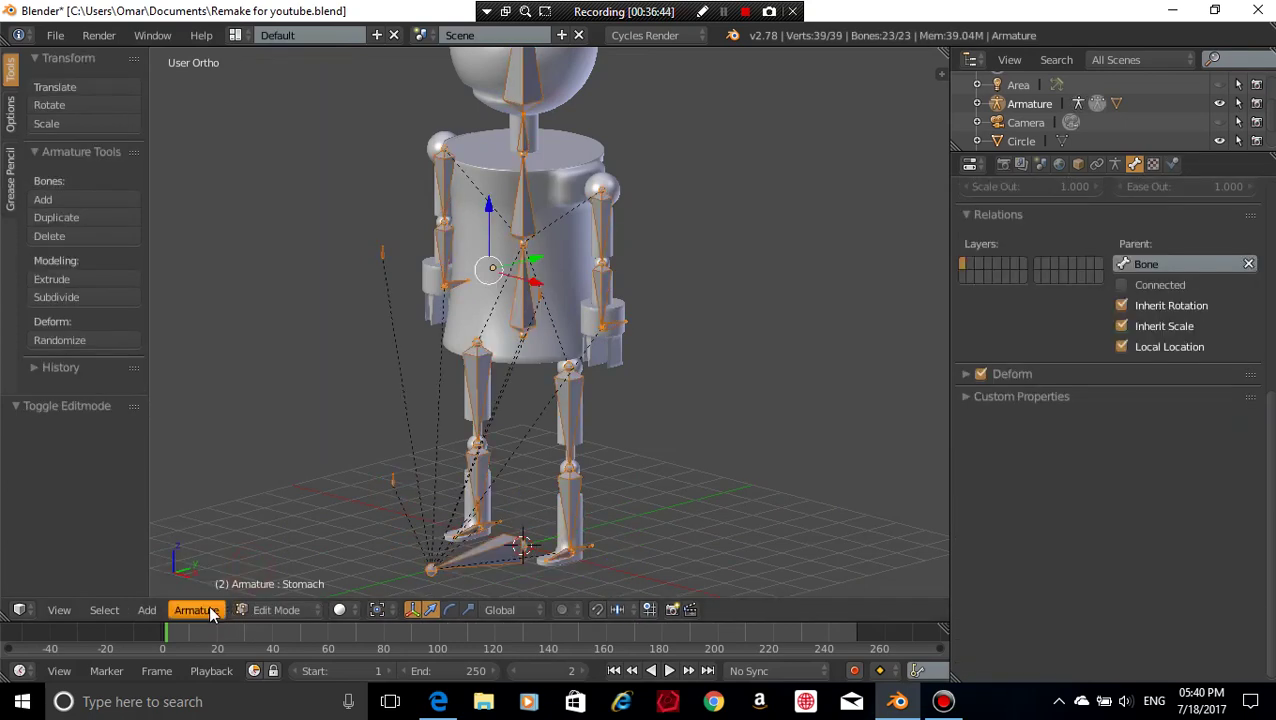
key("n")
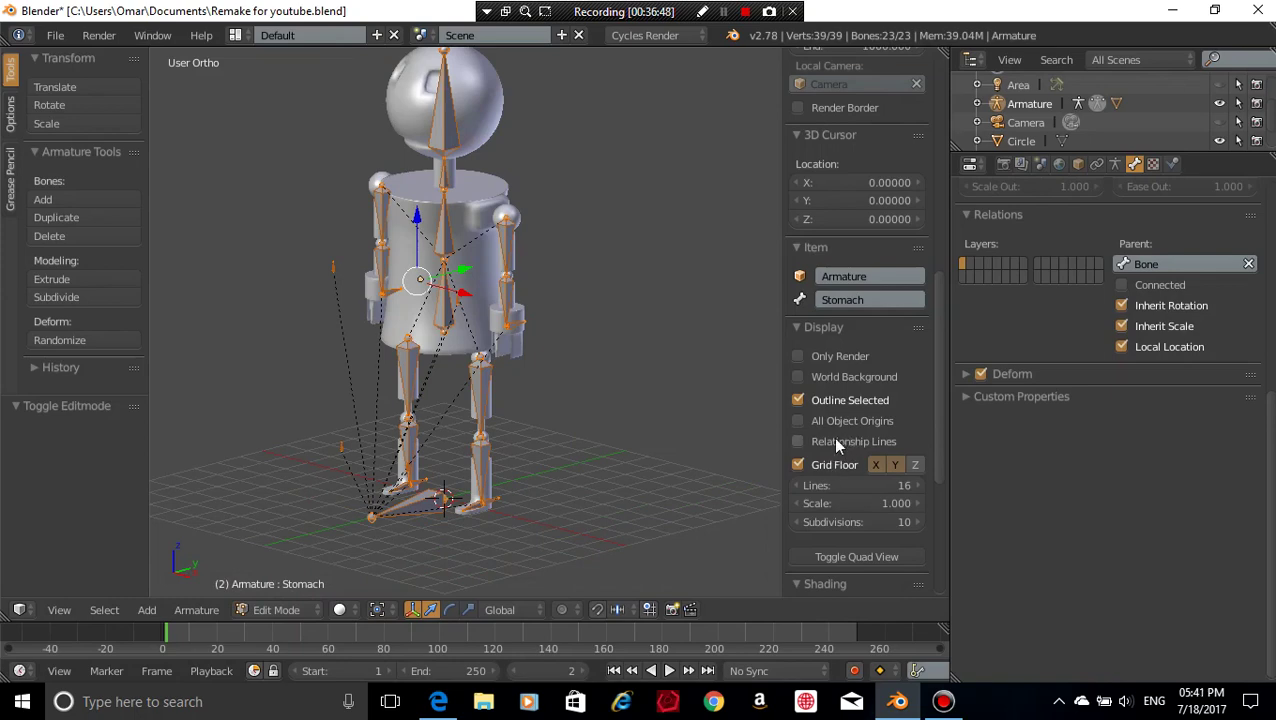
middle_click_drag(606, 336, 552, 350)
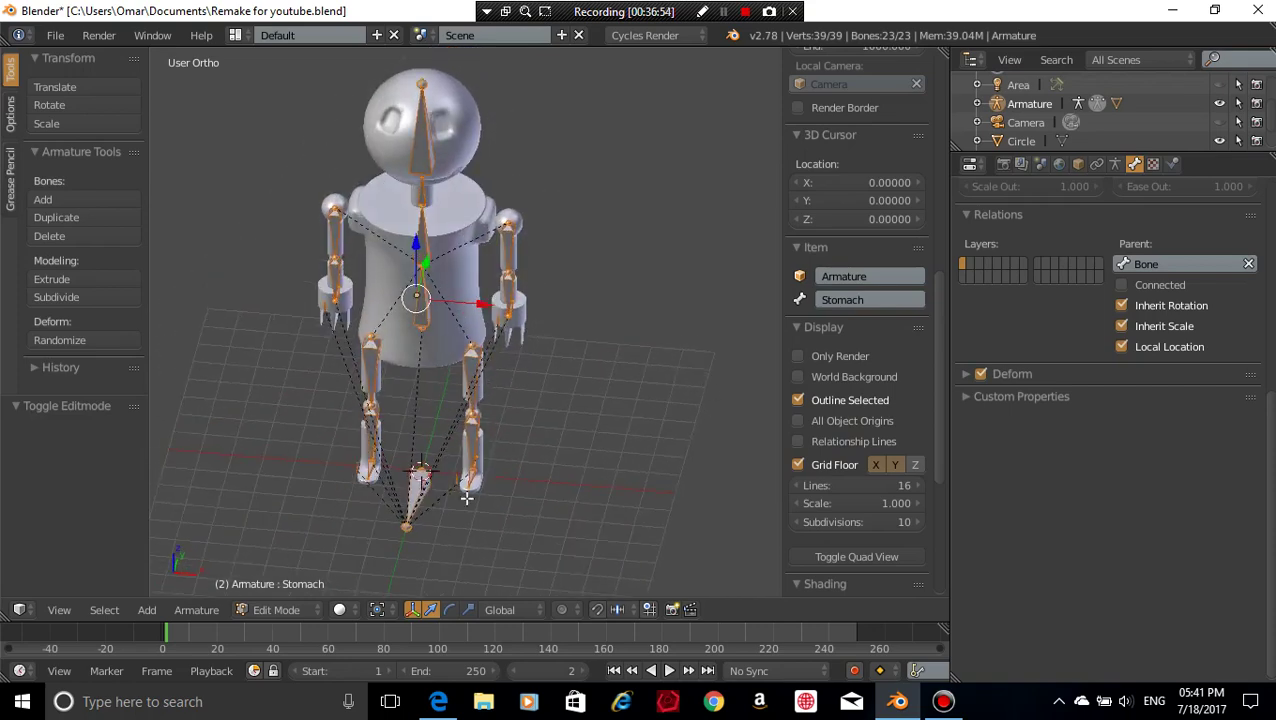
- Return the armature to Object Mode and hide the viewport properties
left_click(270, 610)
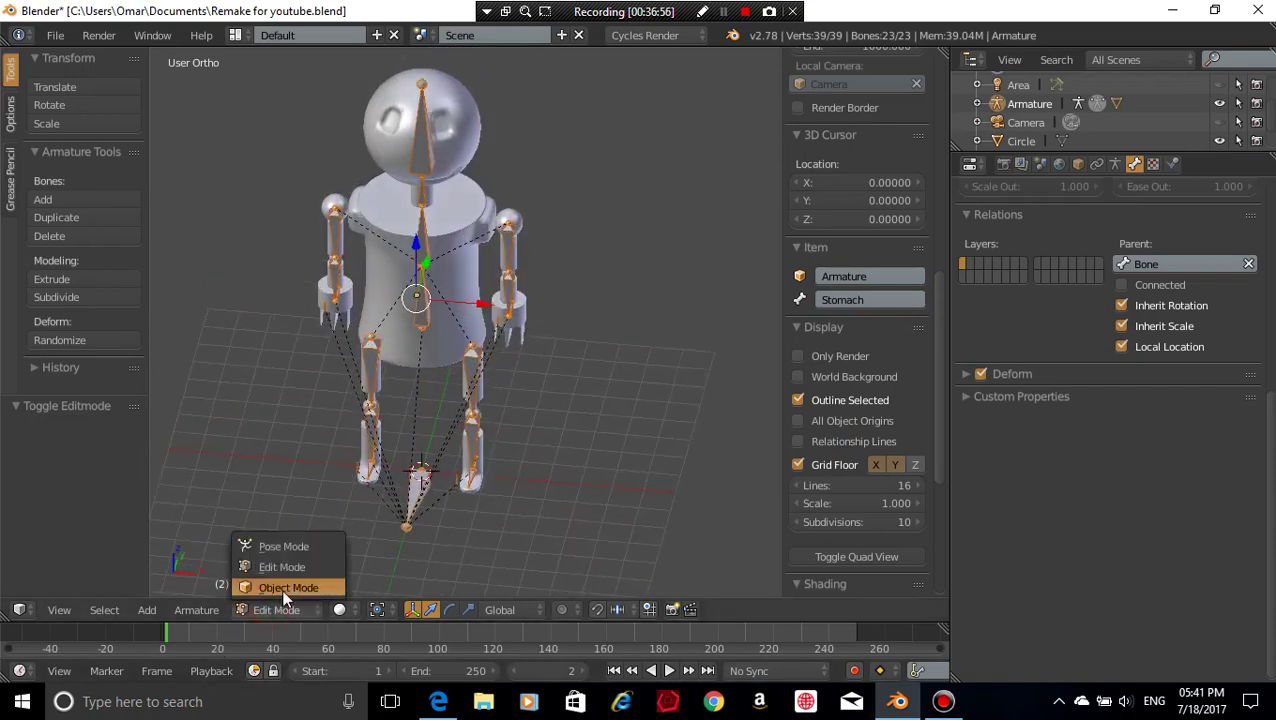
left_click(288, 588)
middle_click_drag(521, 467, 679, 321)
key("n")
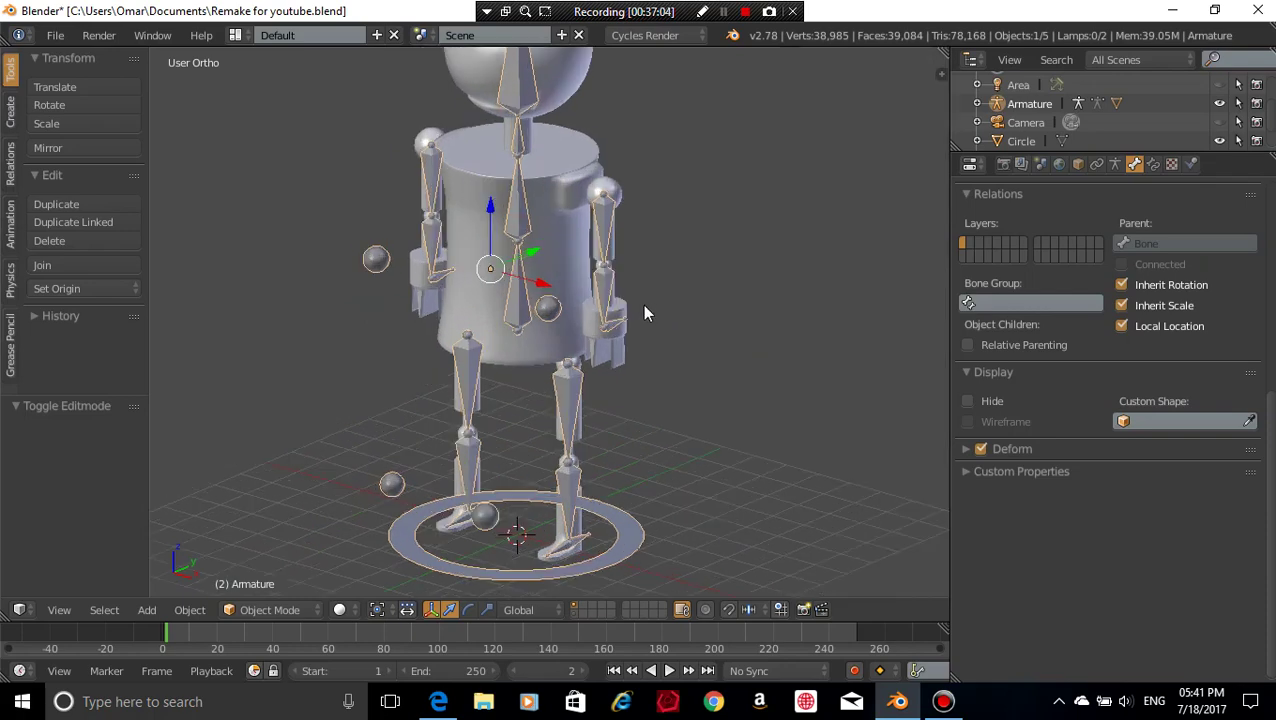
scroll(670, 300, "down", 3)
middle_click_drag(728, 279, 688, 325)
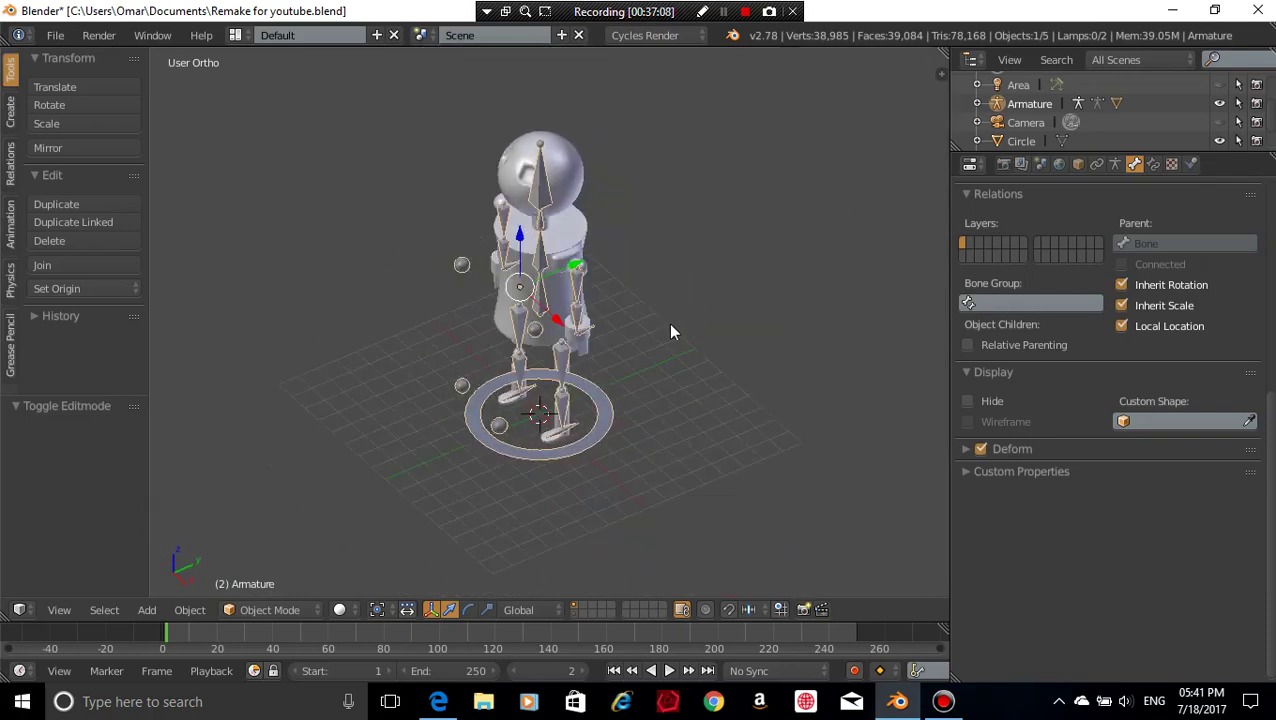